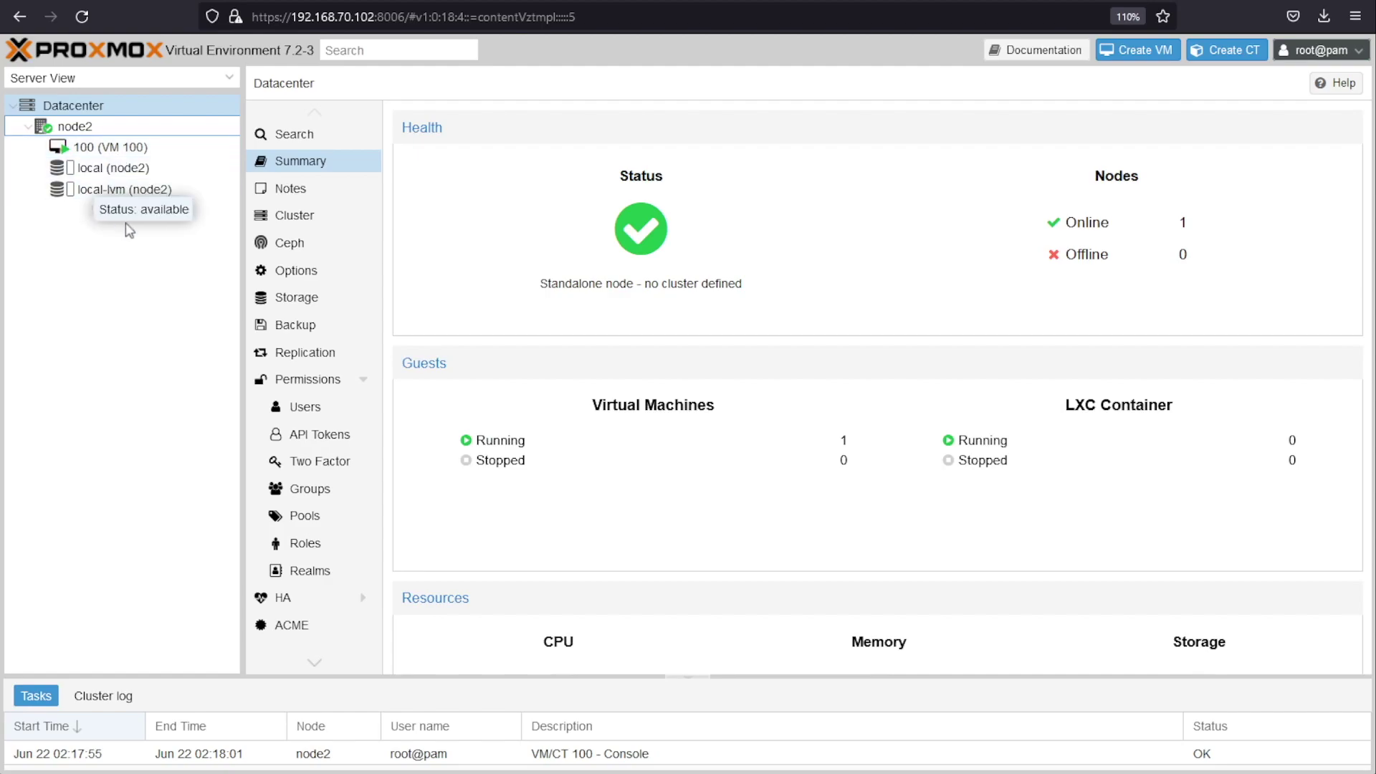
Step: Check VM 100's memory use and Kali desktop in its console, then return to its summary
{"action": "left_click", "coordinate": [87, 150]}
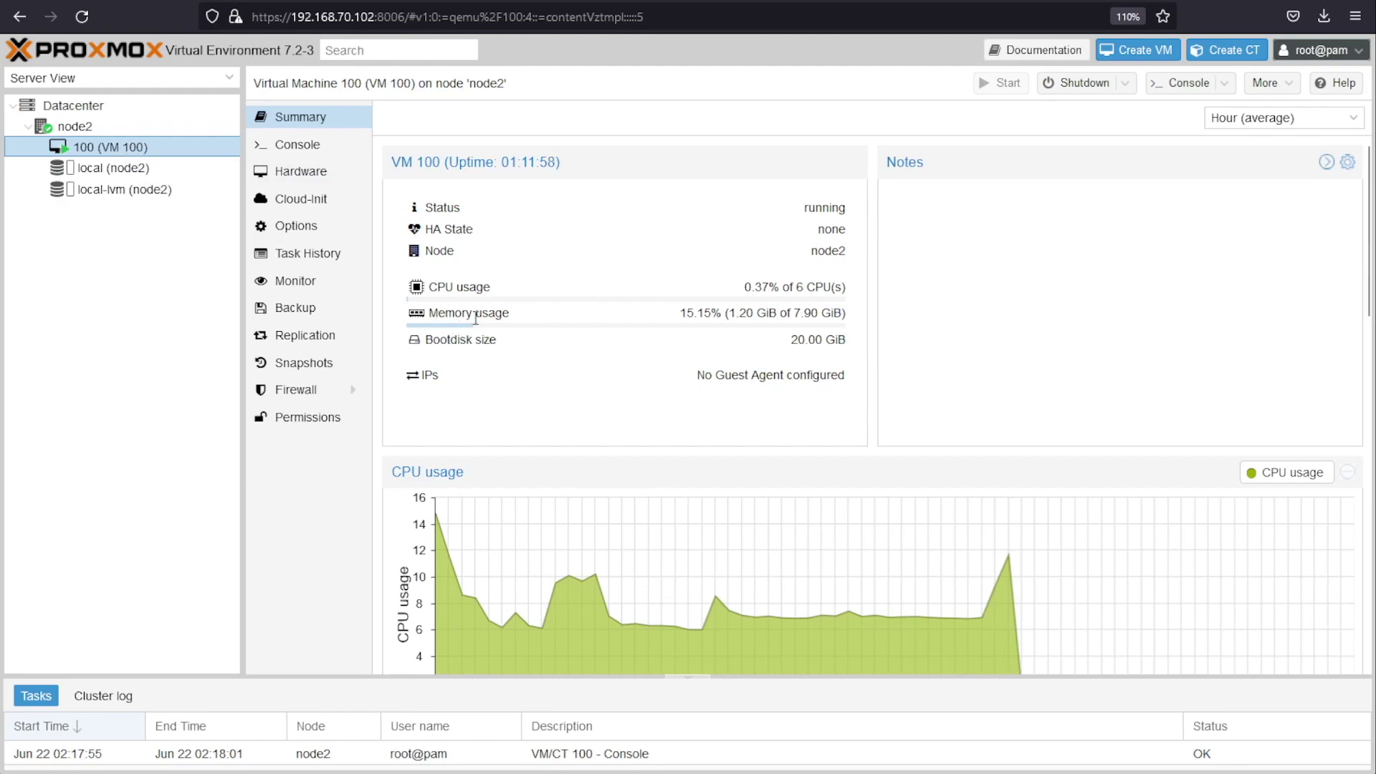
{"action": "left_click_drag", "start_coordinate": [727, 321], "coordinate": [778, 318]}
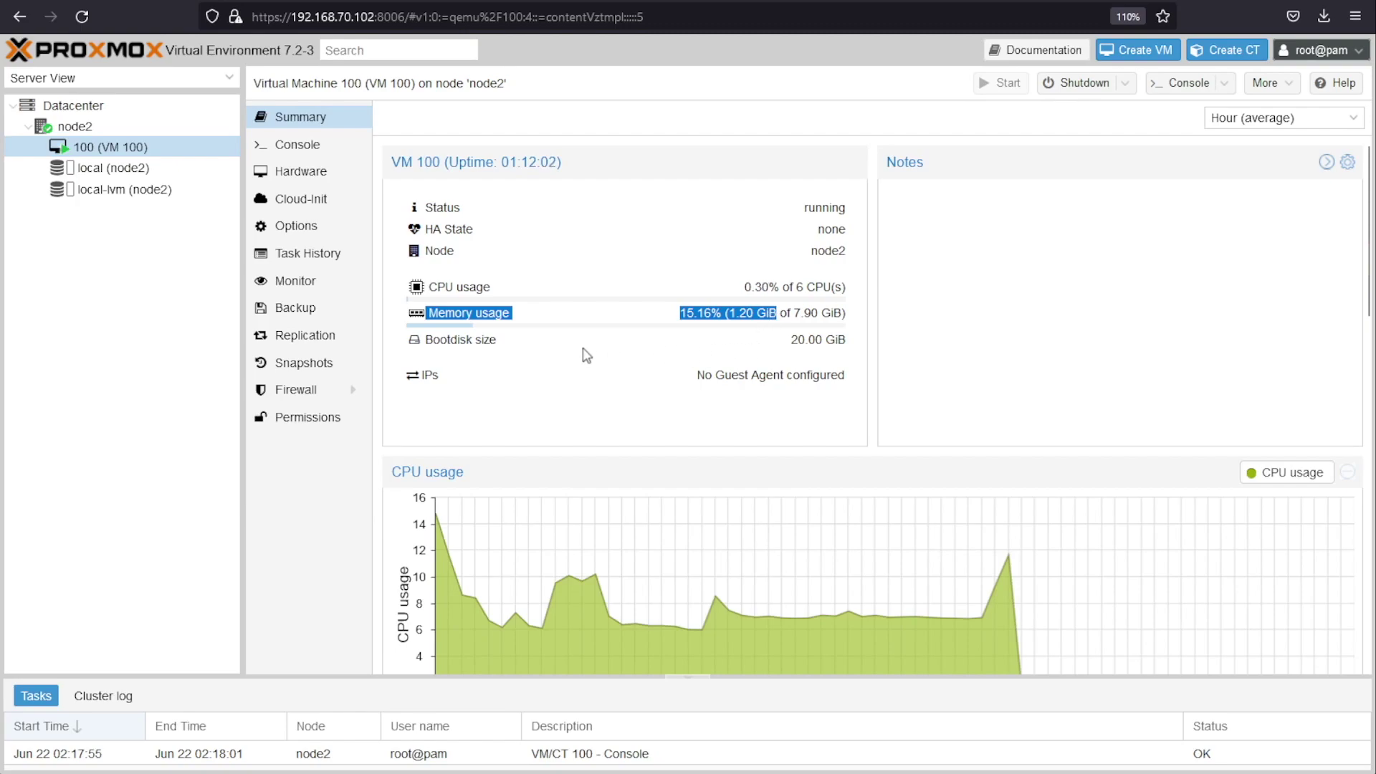
{"action": "left_click", "coordinate": [284, 155]}
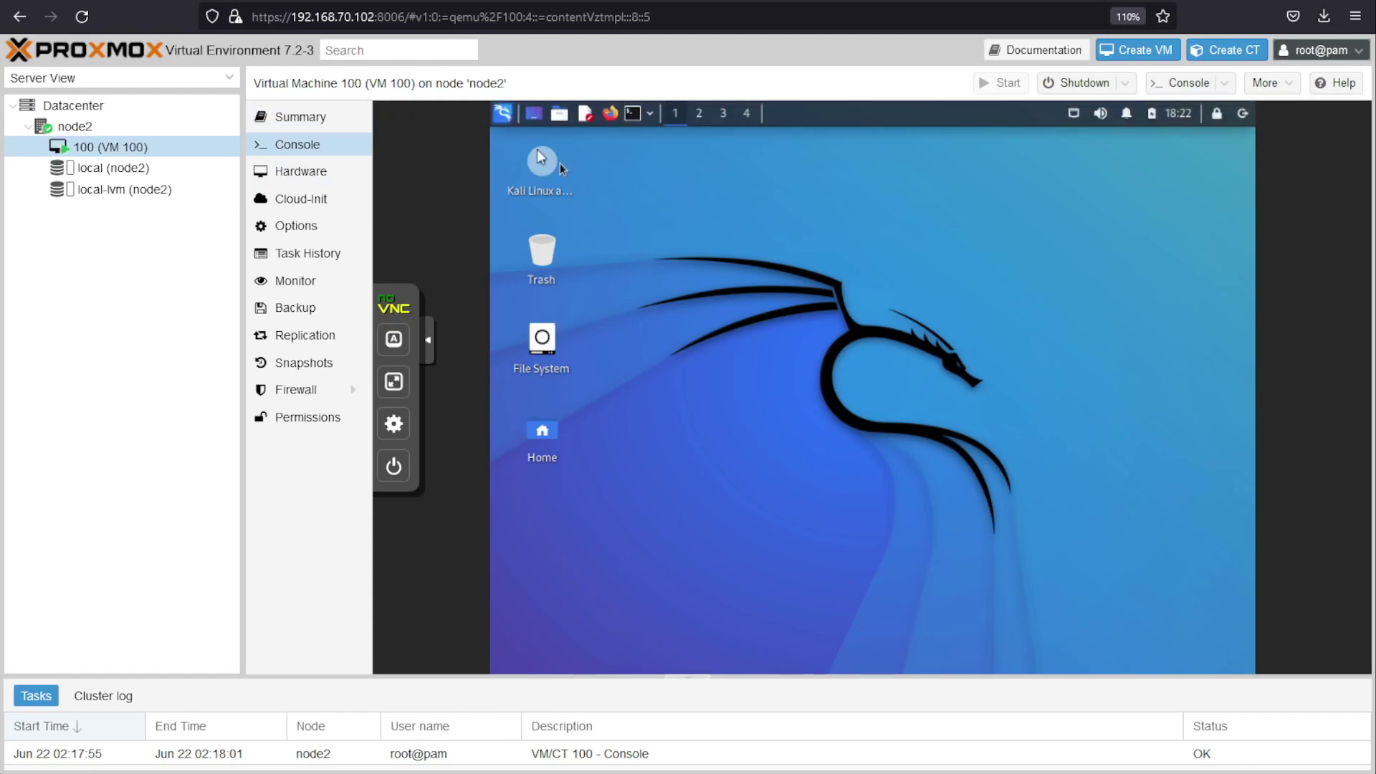
{"action": "left_click", "coordinate": [503, 113]}
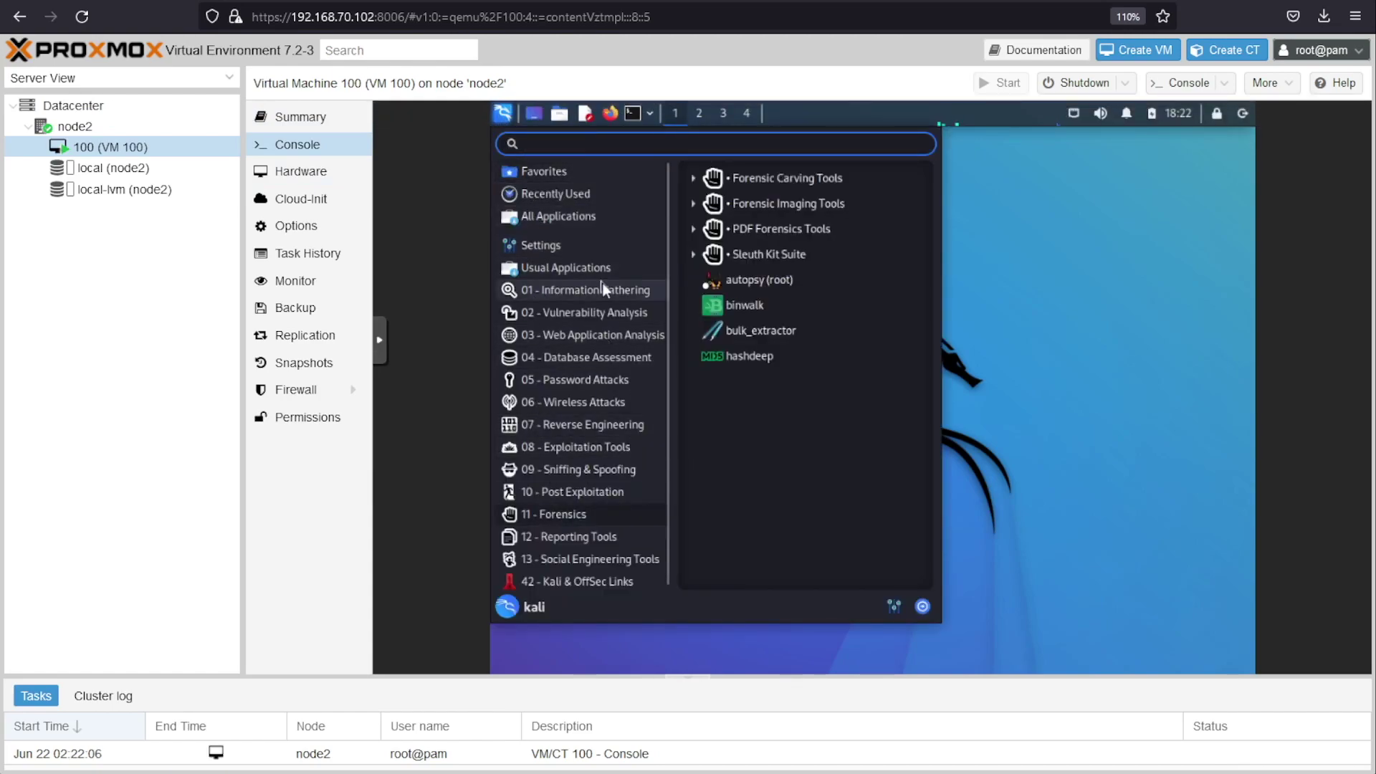
{"action": "left_click", "coordinate": [1036, 256]}
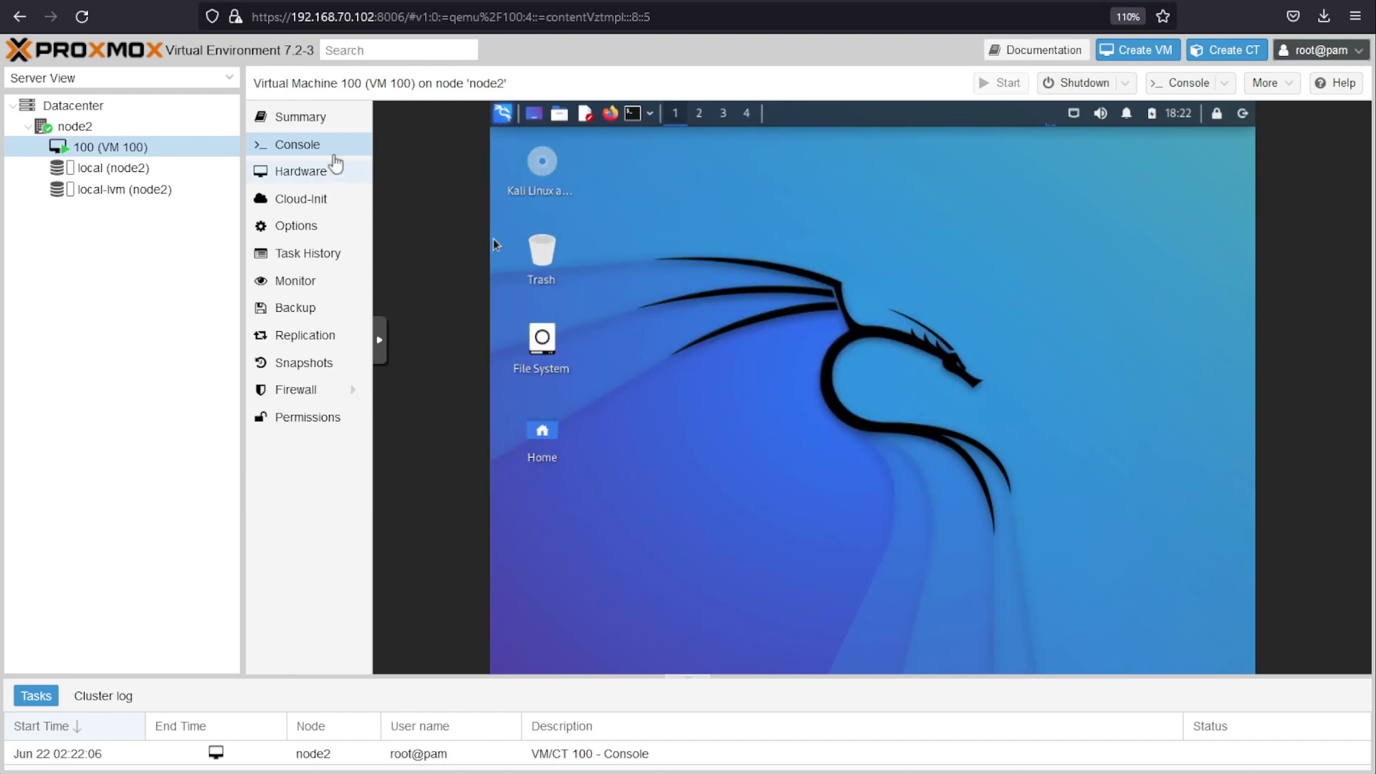
{"action": "left_click", "coordinate": [316, 119]}
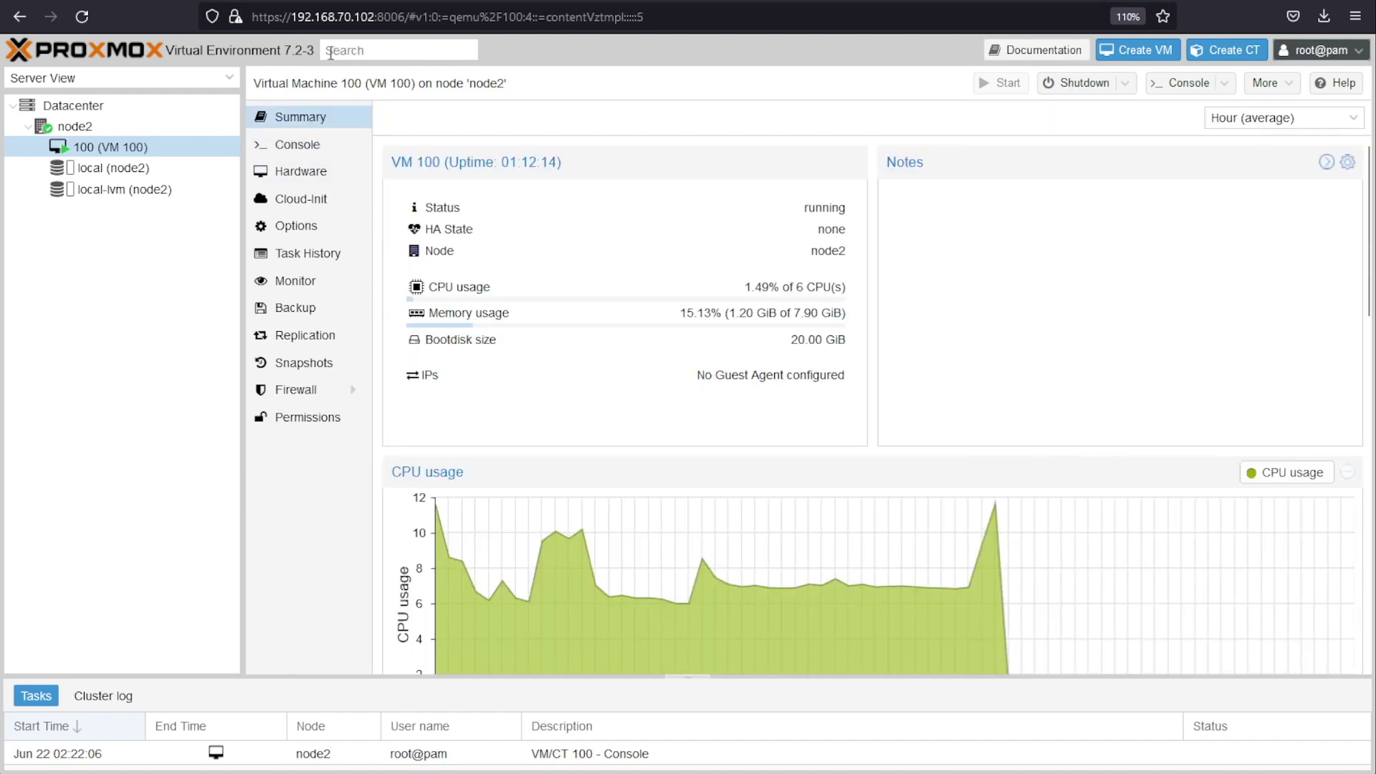
Step: Browse local storage's downloadable container templates, search for 'kali', and close the catalogue
{"action": "left_click", "coordinate": [128, 172]}
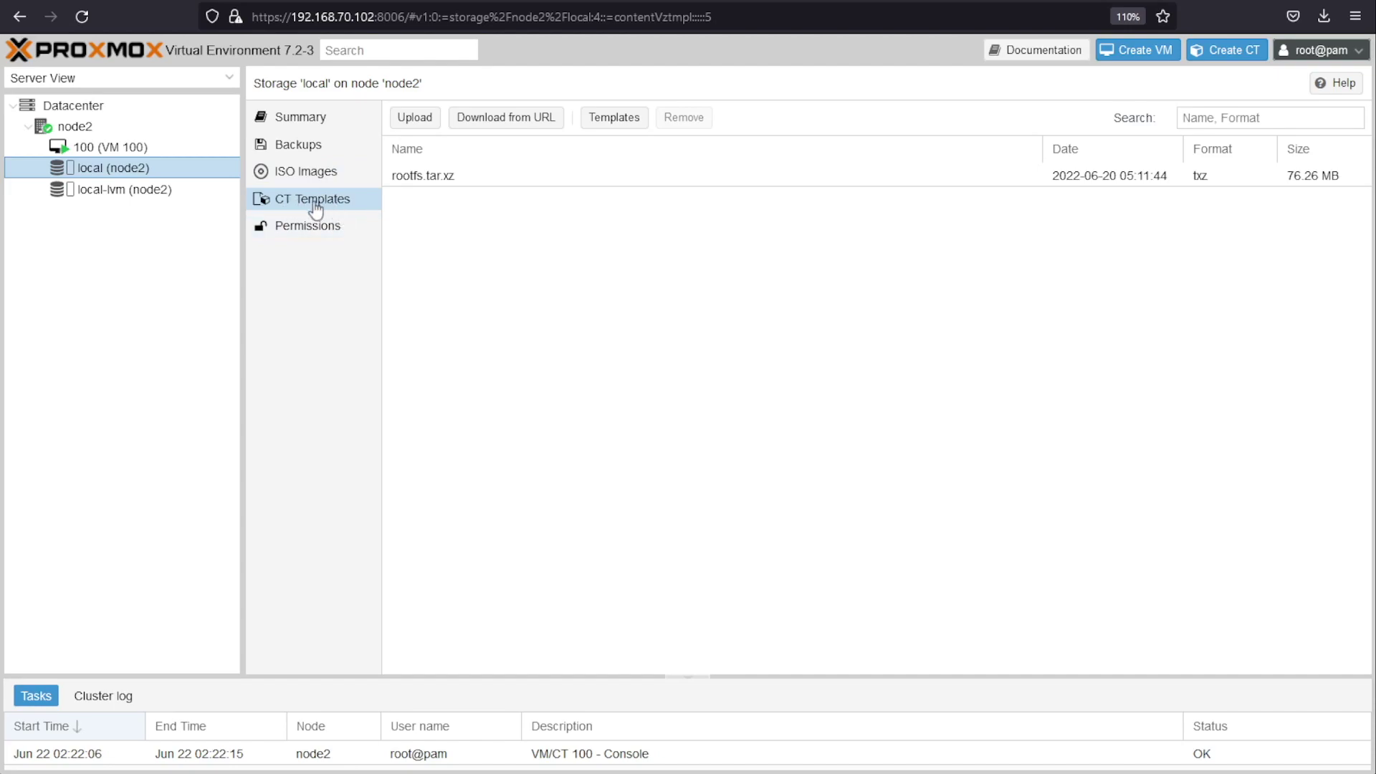
{"action": "left_click", "coordinate": [621, 125]}
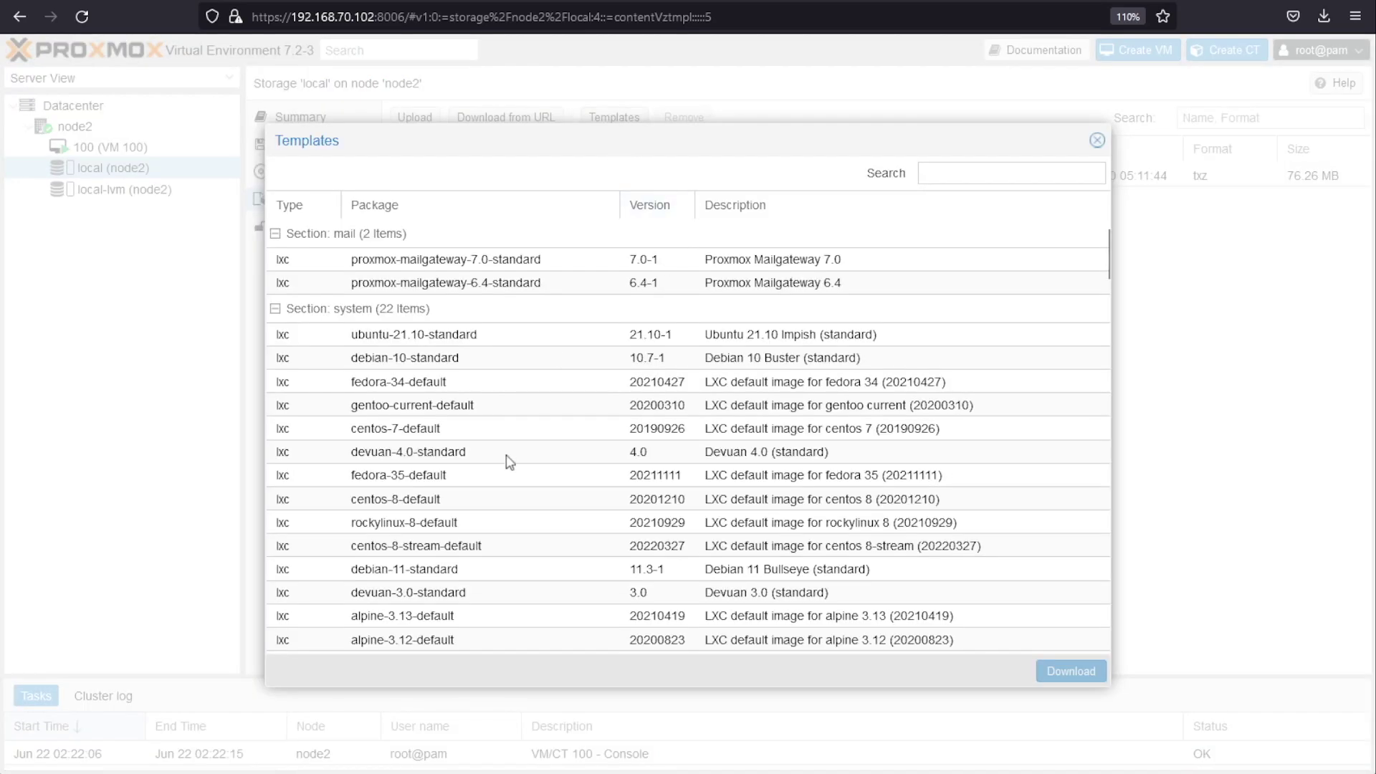
{"action": "scroll", "coordinate": [509, 460], "scroll_direction": "down", "scroll_amount": 5}
{"action": "scroll", "coordinate": [508, 465], "scroll_direction": "down", "scroll_amount": 4}
{"action": "scroll", "coordinate": [509, 464], "scroll_direction": "up", "scroll_amount": 9}
{"action": "left_click", "coordinate": [997, 178]}
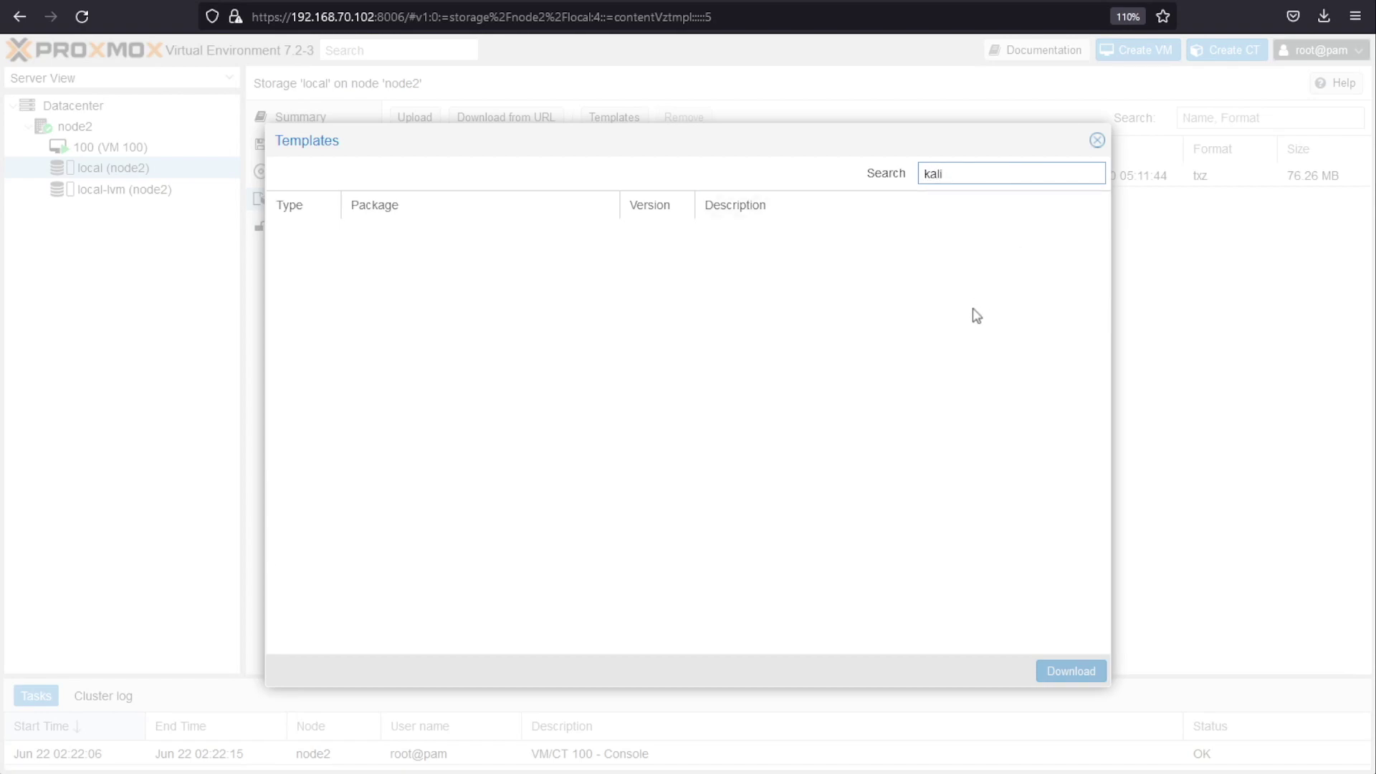
{"action": "left_click", "coordinate": [1099, 144]}
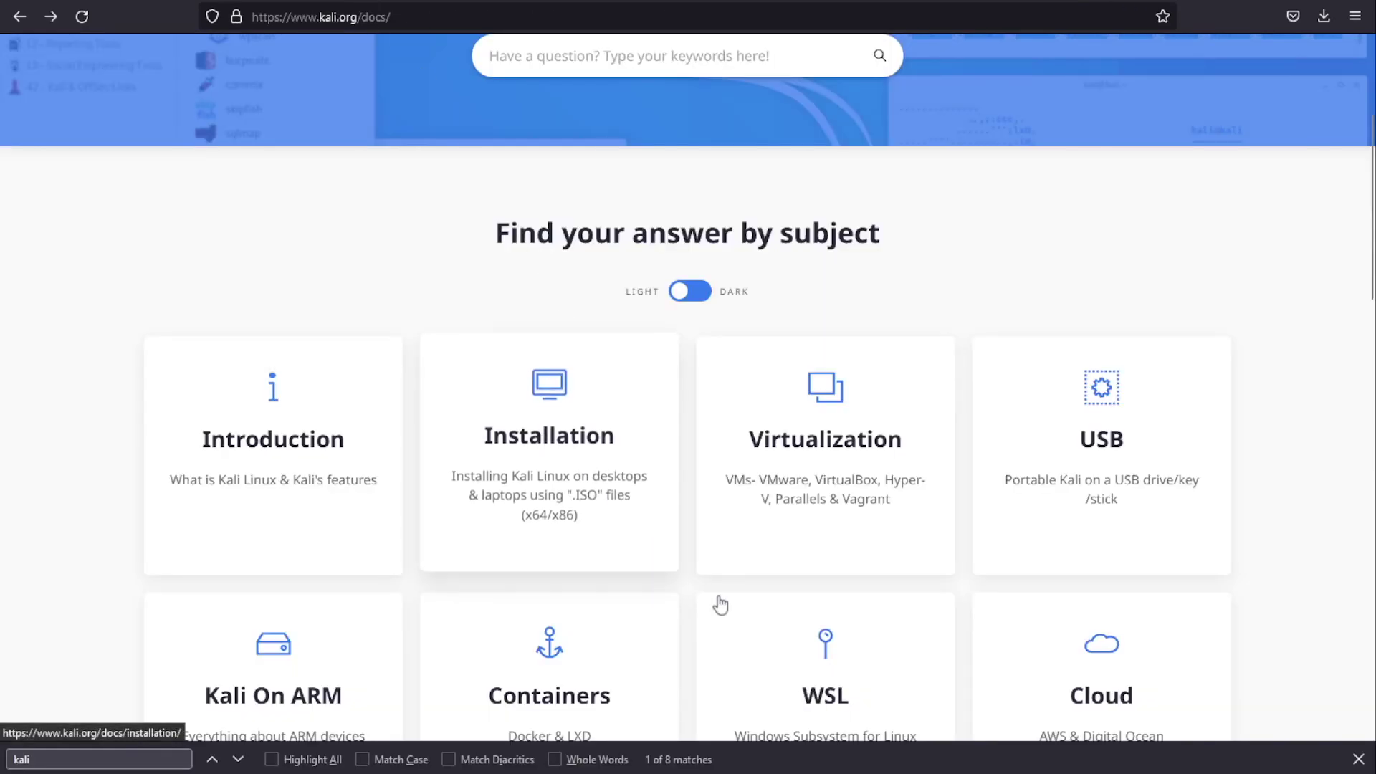
Step: Go to Containers in the Kali docs and open Kali Linux LXC/LXD Images
{"action": "scroll", "coordinate": [686, 389], "scroll_direction": "down", "scroll_amount": 1}
{"action": "scroll", "coordinate": [684, 392], "scroll_direction": "down", "scroll_amount": 5}
{"action": "scroll", "coordinate": [688, 394], "scroll_direction": "up", "scroll_amount": 3}
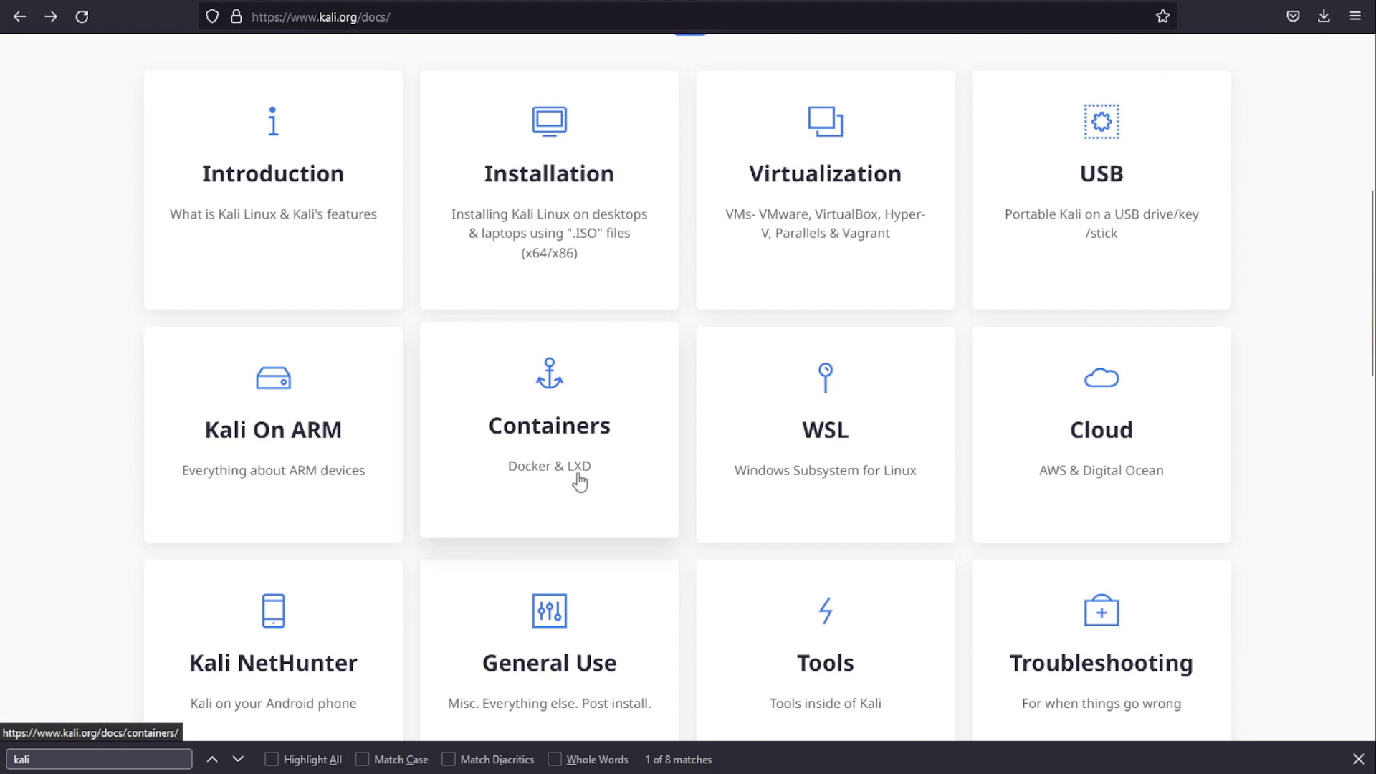
{"action": "left_click", "coordinate": [588, 479]}
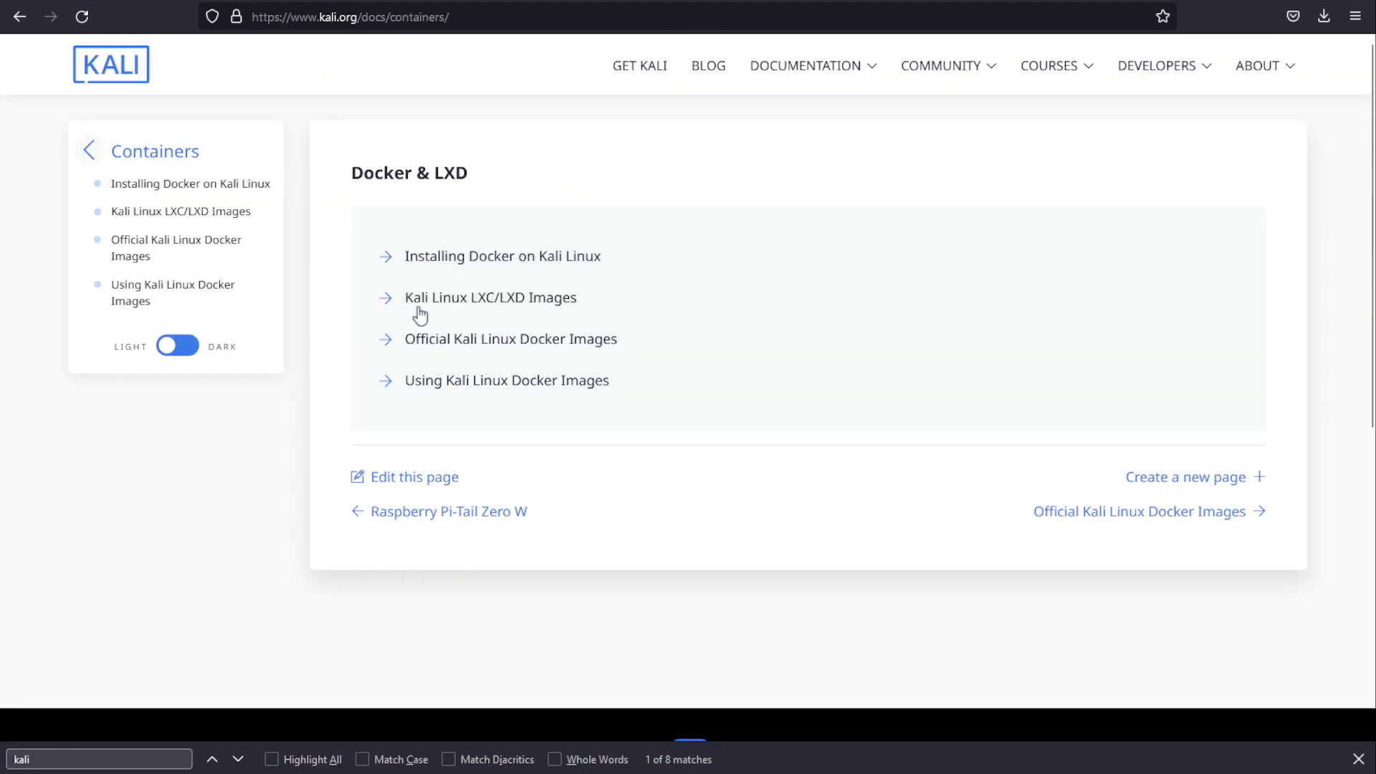
{"action": "left_click", "coordinate": [545, 313]}
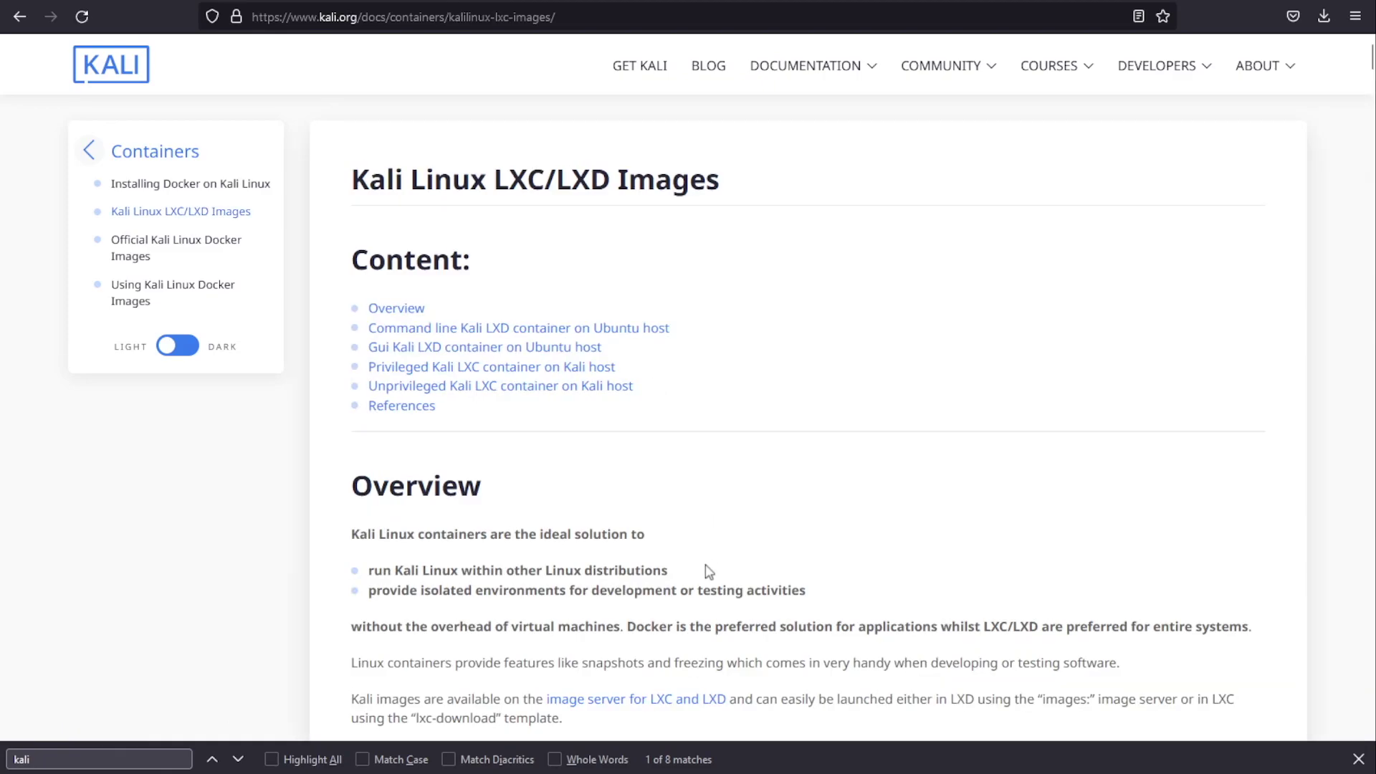
{"action": "scroll", "coordinate": [745, 546], "scroll_direction": "down", "scroll_amount": 15}
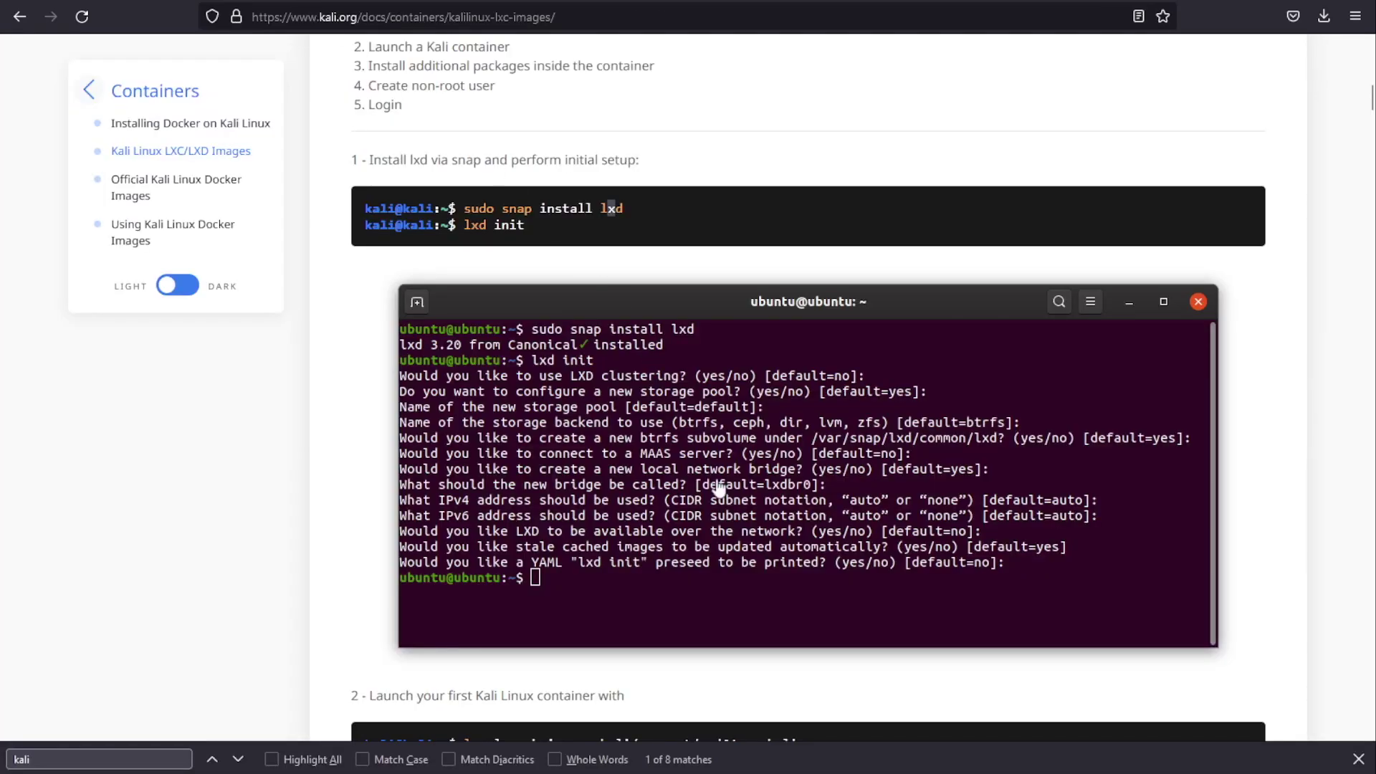
{"action": "scroll", "coordinate": [828, 560], "scroll_direction": "down", "scroll_amount": 10}
{"action": "scroll", "coordinate": [828, 560], "scroll_direction": "up", "scroll_amount": 15}
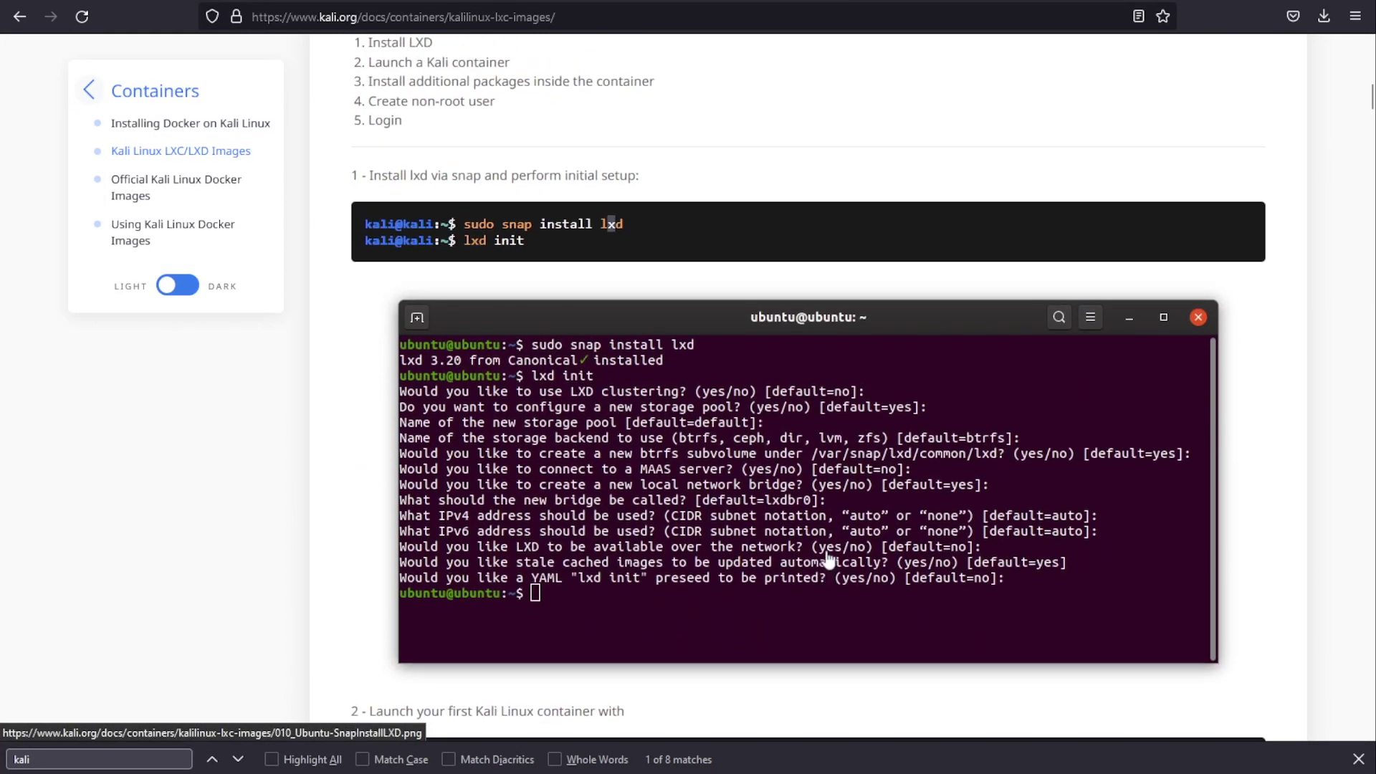
{"action": "scroll", "coordinate": [783, 470], "scroll_direction": "down", "scroll_amount": 7}
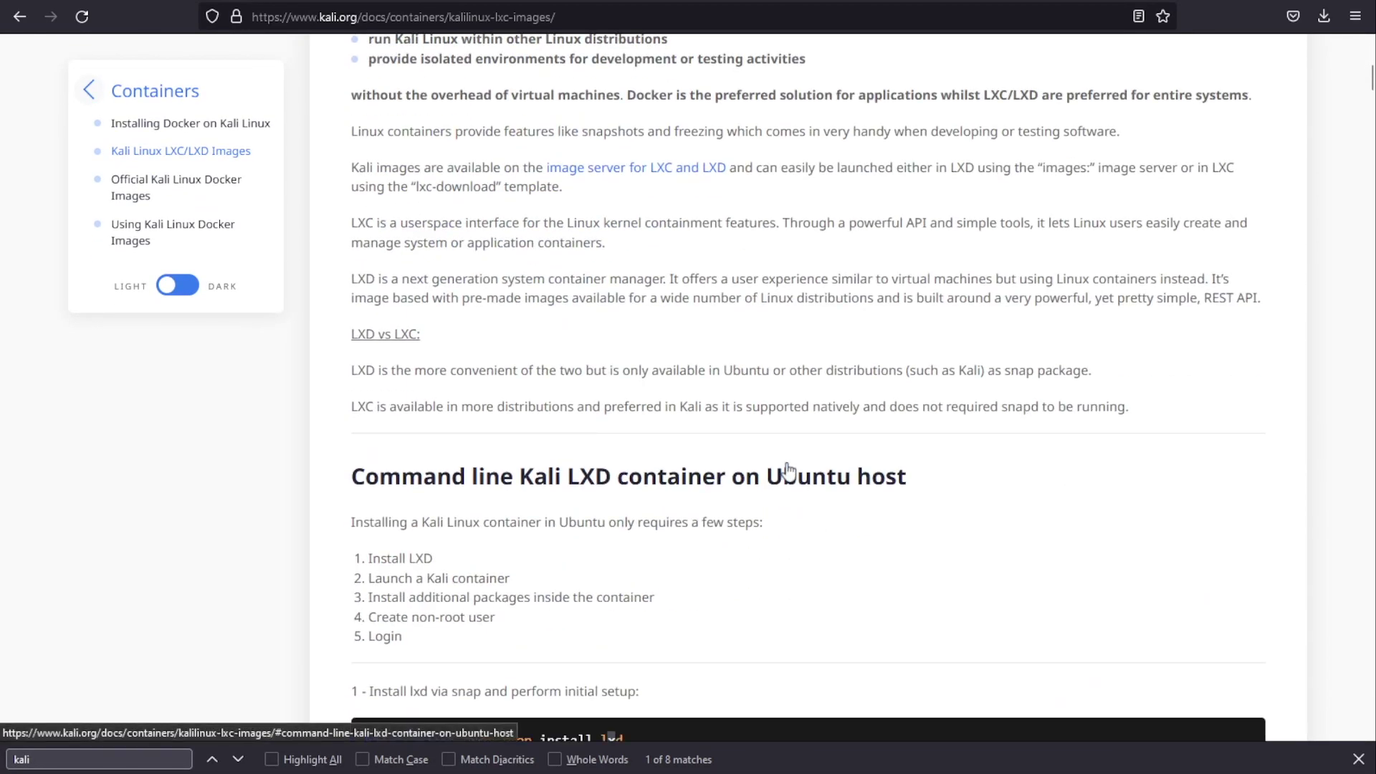
{"action": "scroll", "coordinate": [783, 471], "scroll_direction": "up", "scroll_amount": 4}
{"action": "left_click_drag", "start_coordinate": [355, 439], "coordinate": [535, 434]}
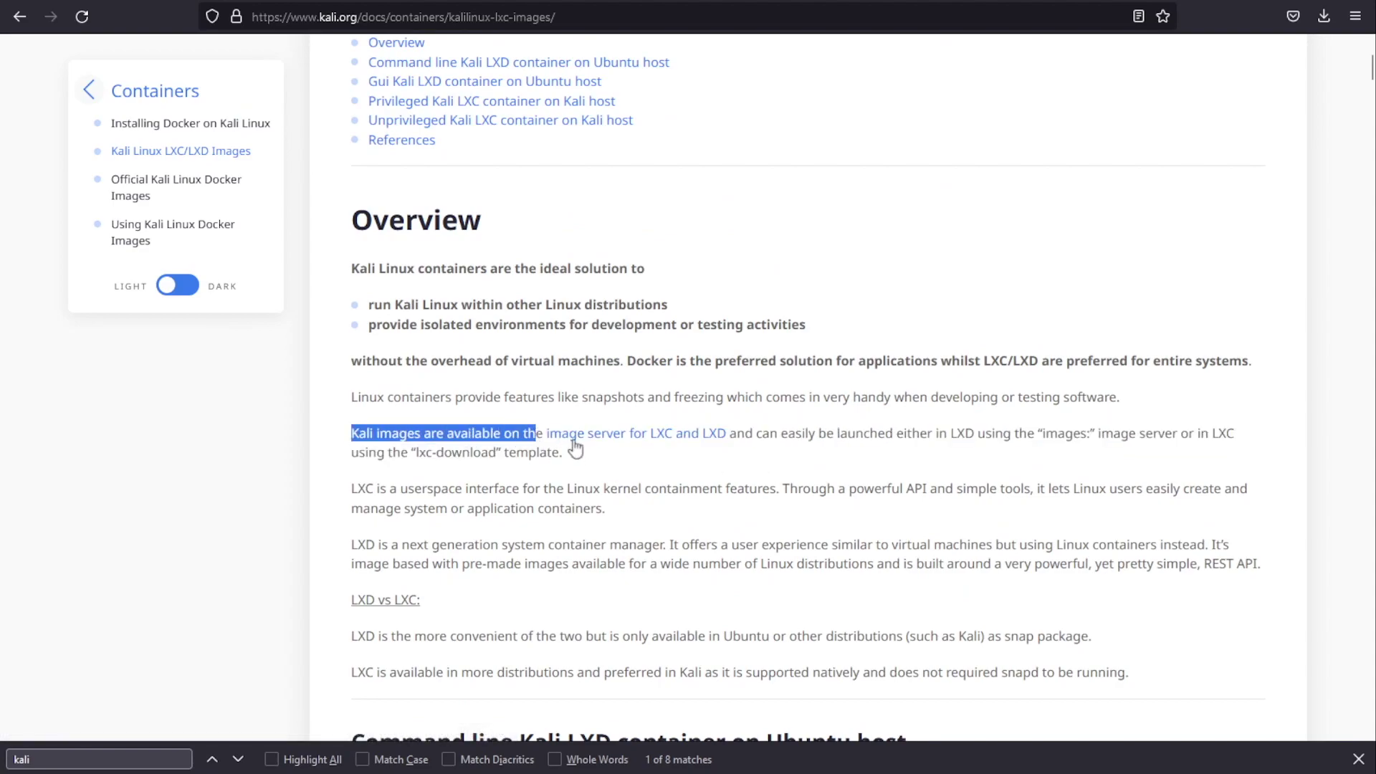
Step: Open the LXC/LXD image server and find the 'kali' rows in its images table
{"action": "left_click", "coordinate": [634, 449]}
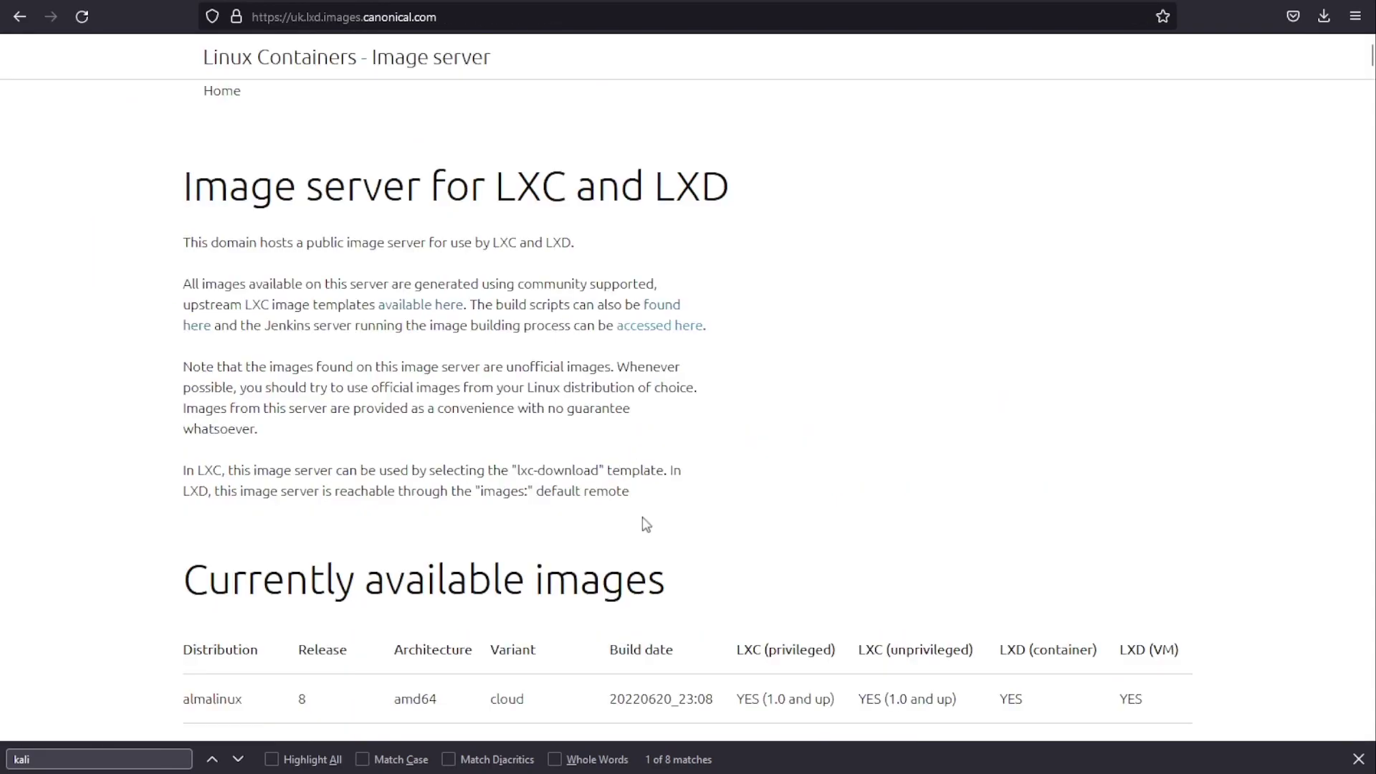
{"action": "scroll", "coordinate": [643, 518], "scroll_direction": "down", "scroll_amount": 10}
{"action": "scroll", "coordinate": [643, 517], "scroll_direction": "down", "scroll_amount": 20}
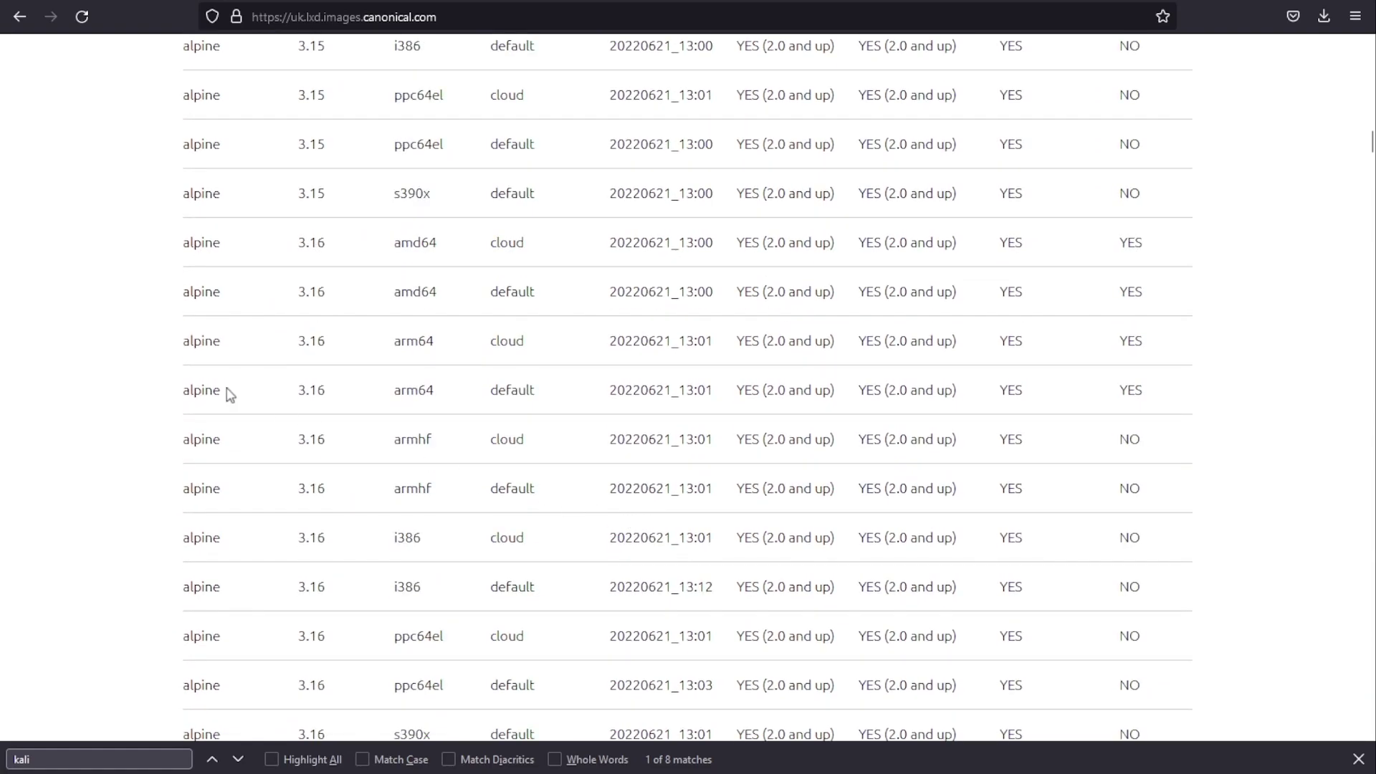
{"action": "key", "text": "ctrl+f"}
{"action": "type", "text": "kali"}
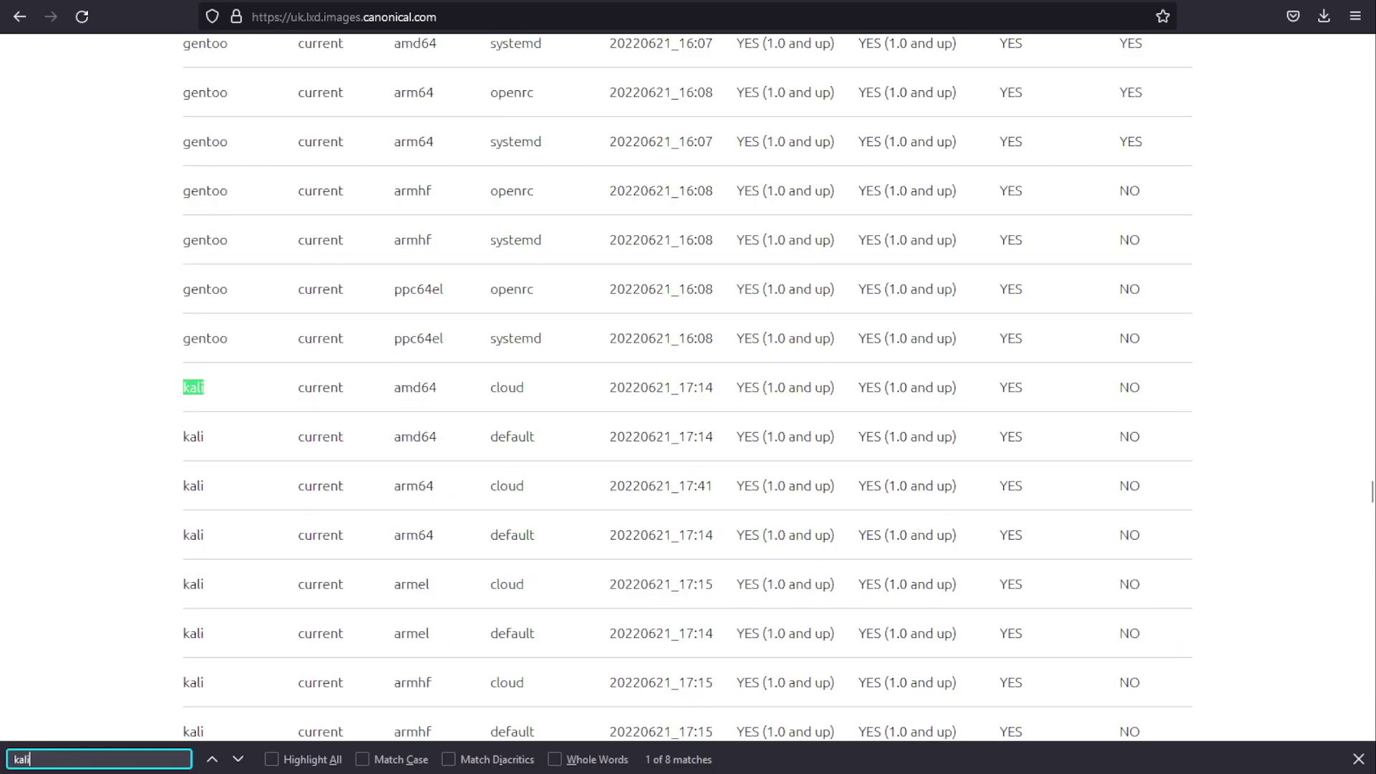
Step: Inspect the kali amd64 default row, then go back to the node2 Proxmox page
{"action": "left_click_drag", "start_coordinate": [175, 435], "coordinate": [1147, 440]}
{"action": "left_click", "coordinate": [1088, 469]}
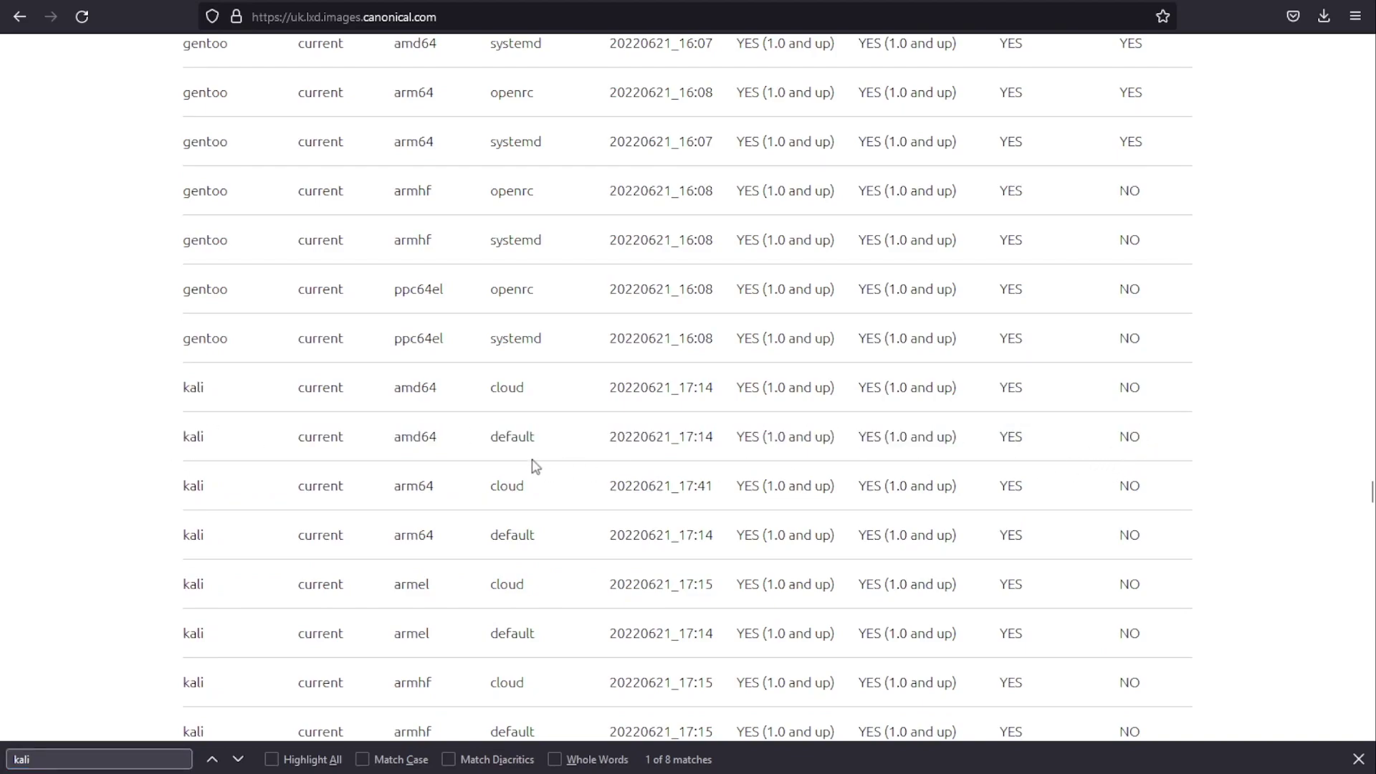
{"action": "double_click", "coordinate": [517, 437]}
{"action": "double_click", "coordinate": [415, 436]}
{"action": "left_click", "coordinate": [204, 442]}
{"action": "left_click_drag", "start_coordinate": [169, 439], "coordinate": [1145, 453]}
{"action": "left_click", "coordinate": [1145, 453]}
{"action": "double_click", "coordinate": [1144, 453]}
{"action": "left_click", "coordinate": [939, 464]}
{"action": "left_click", "coordinate": [373, 17]}
{"action": "key", "text": "ctrl+c"}
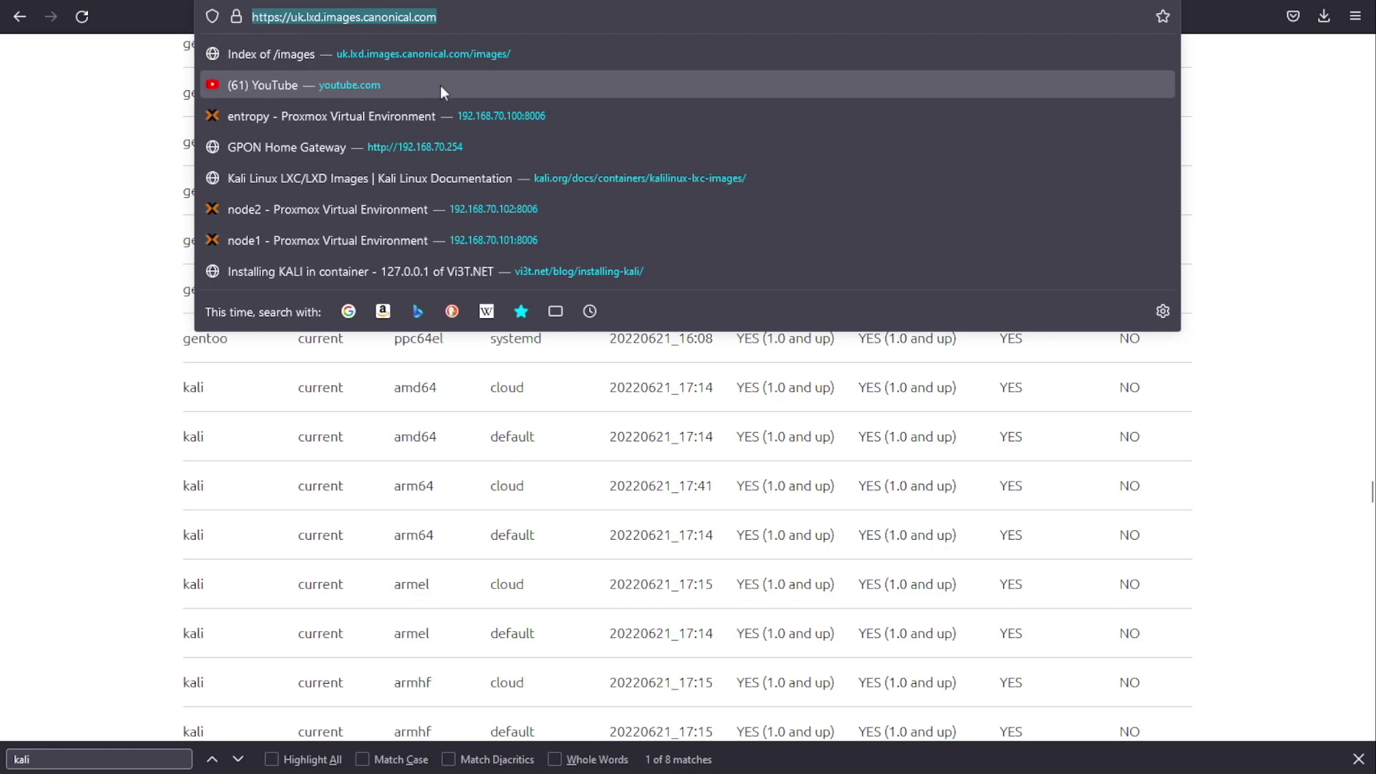
{"action": "left_click", "coordinate": [495, 208]}
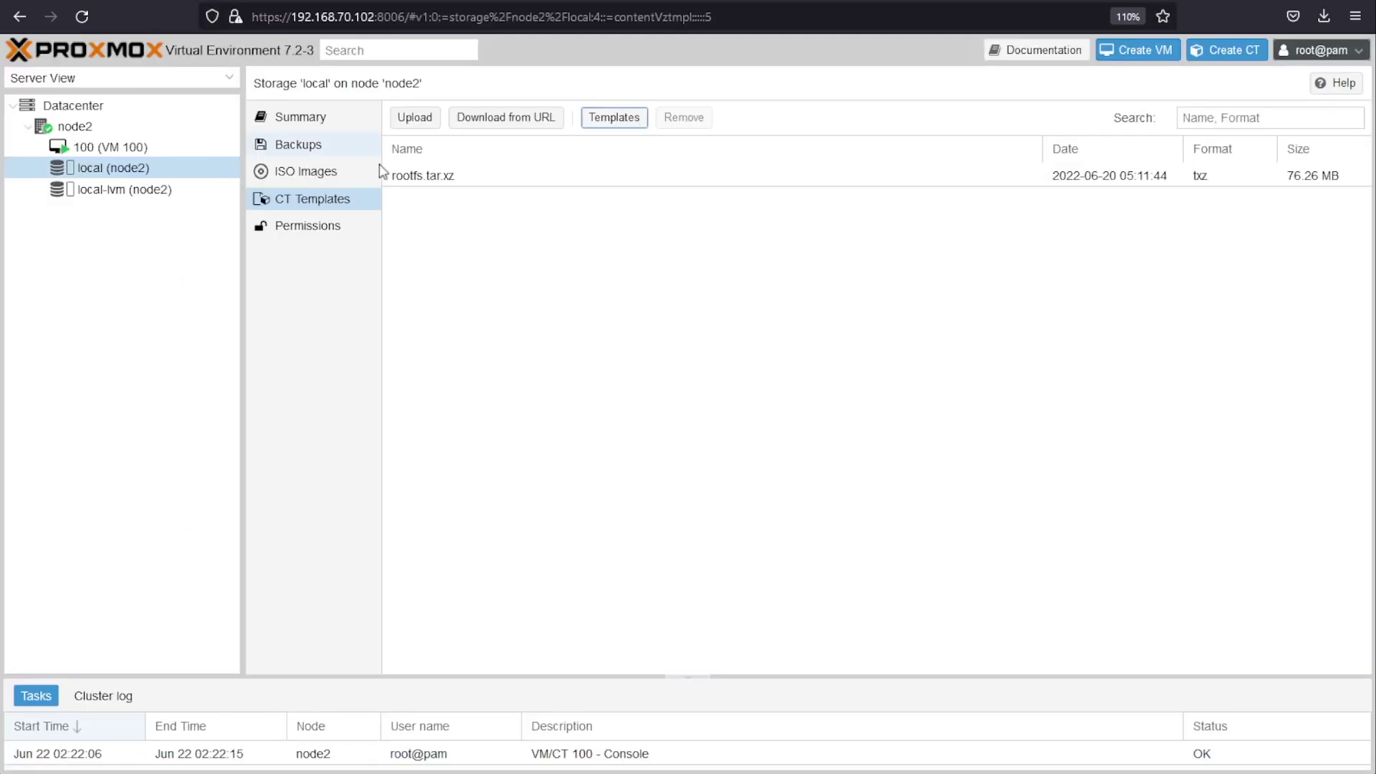
Step: Query the image server URL in Download from URL, which returns only a 71.63 KiB HTML page
{"action": "left_click", "coordinate": [504, 123]}
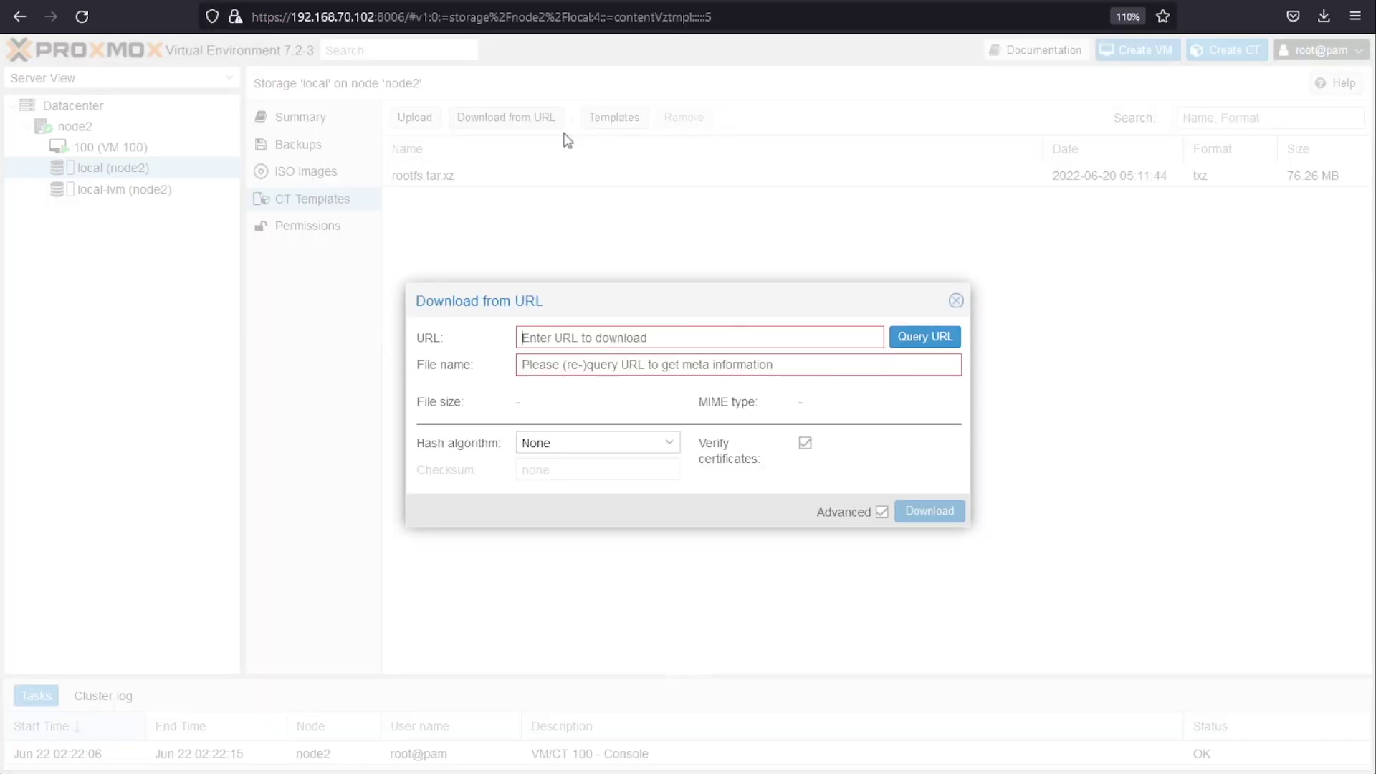
{"action": "left_click", "coordinate": [775, 340]}
{"action": "key", "text": "ctrl+v"}
{"action": "left_click", "coordinate": [925, 337]}
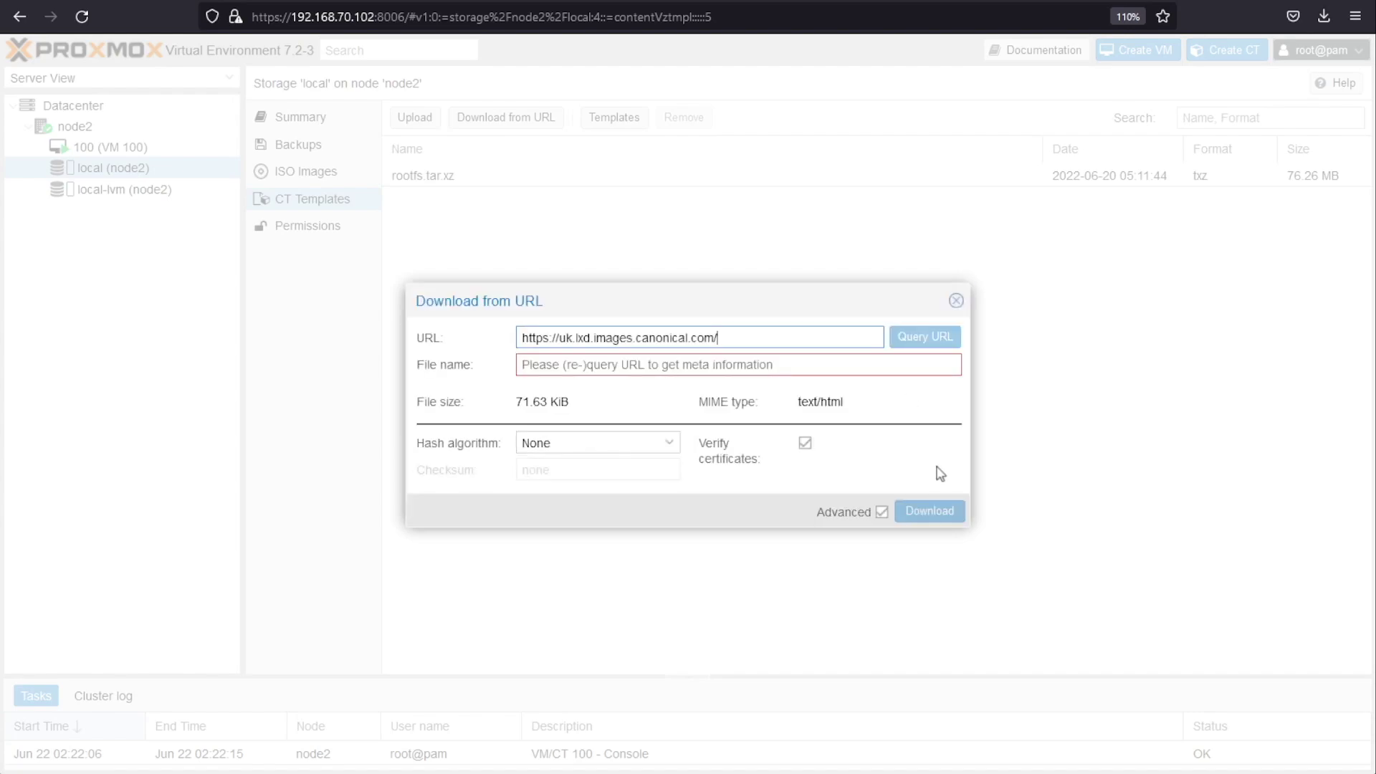
{"action": "left_click", "coordinate": [643, 366]}
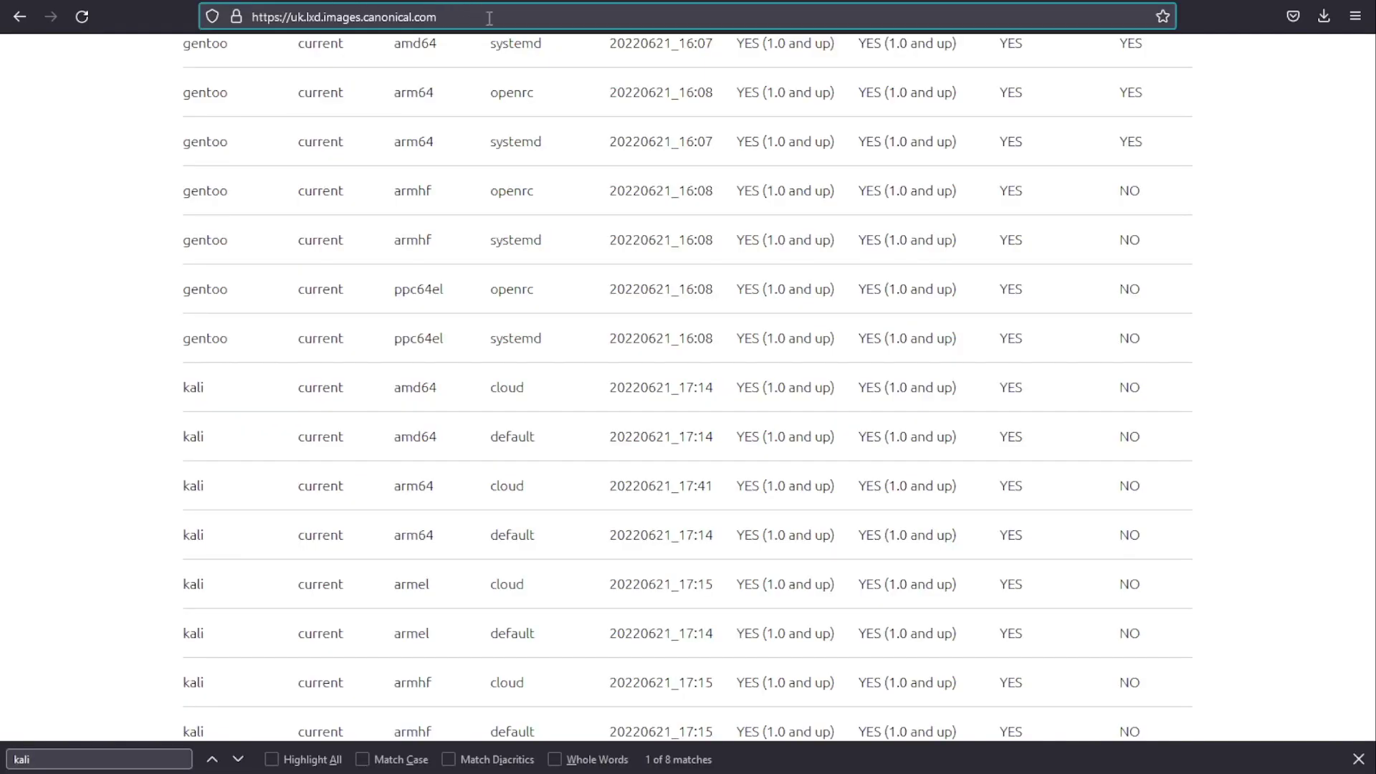
Step: Load the image server's /images/ listing and open kali/current/amd64
{"action": "left_click", "coordinate": [490, 18]}
{"action": "type", "text": "/"}
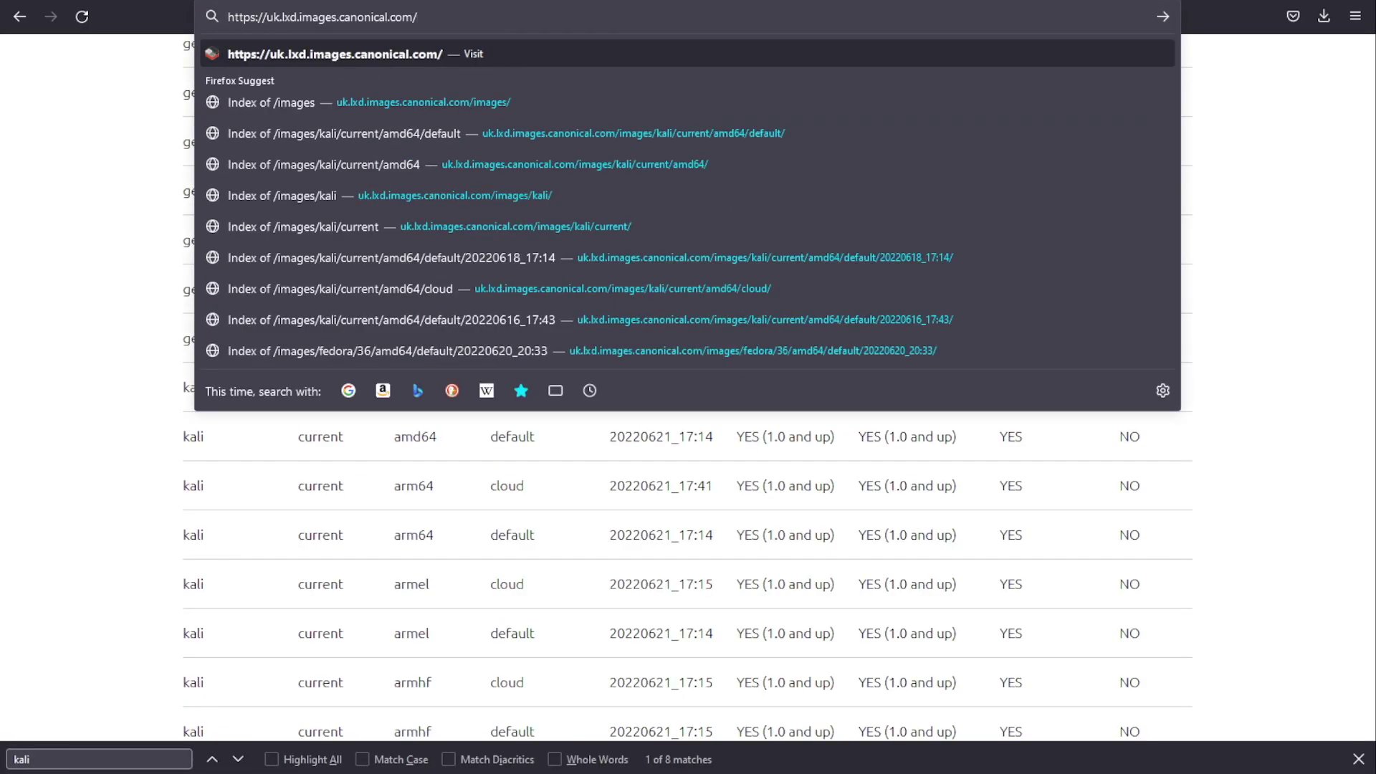
{"action": "type", "text": "images/"}
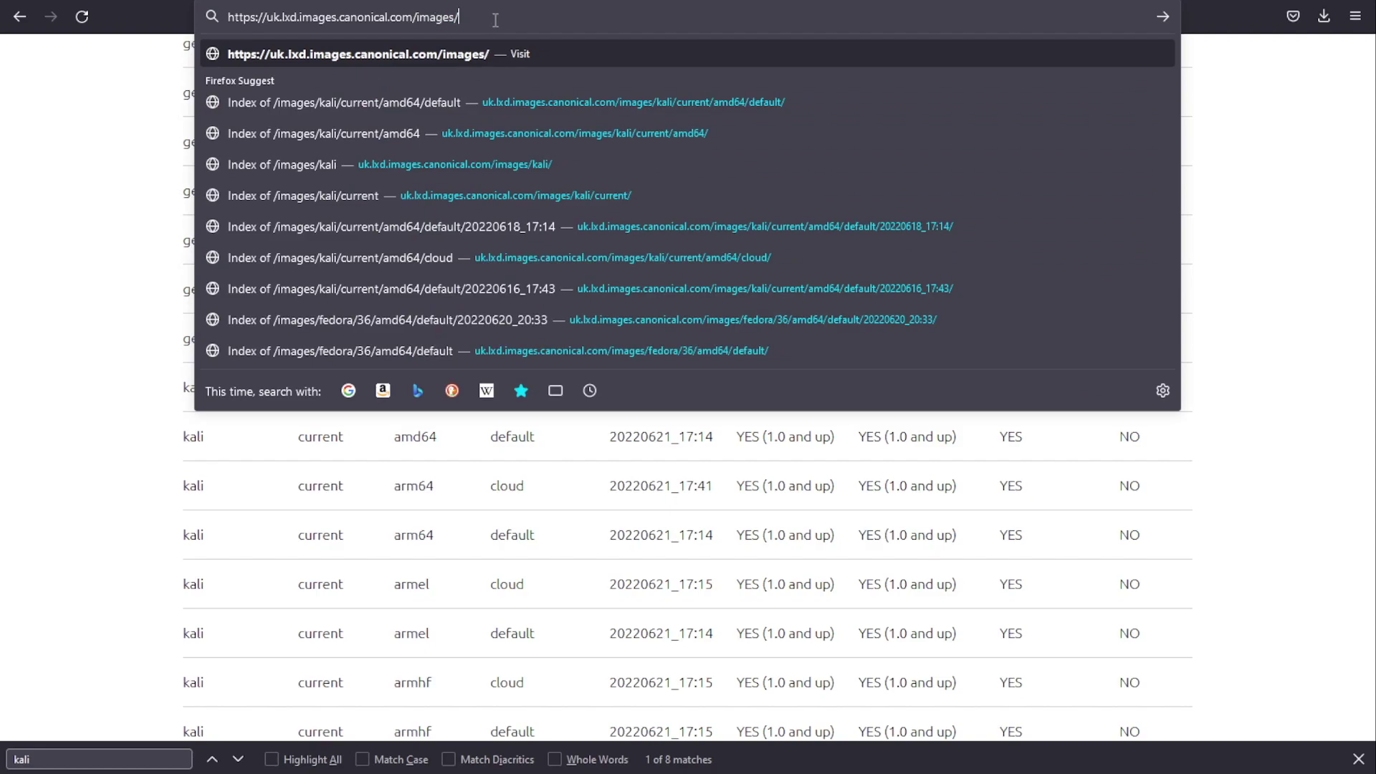
{"action": "key", "text": "Return"}
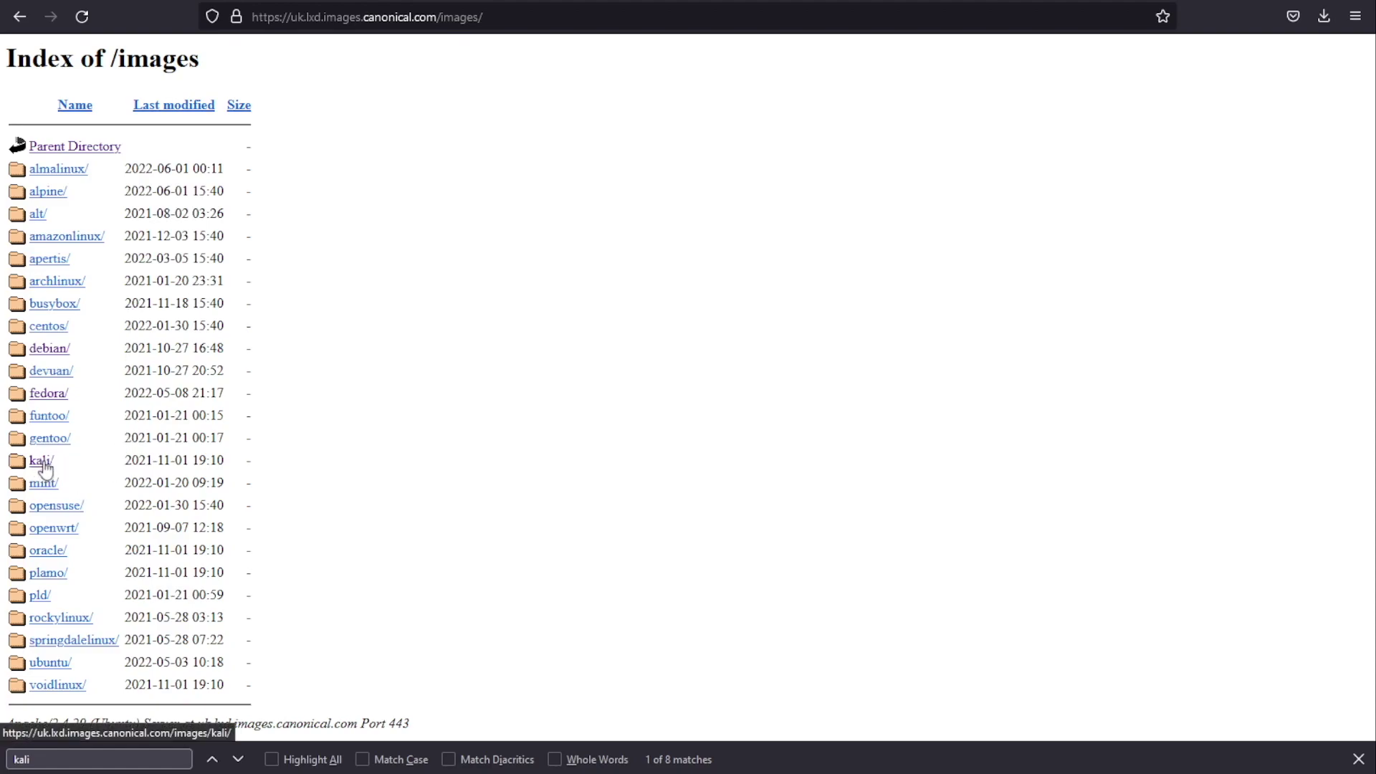
{"action": "left_click", "coordinate": [42, 462]}
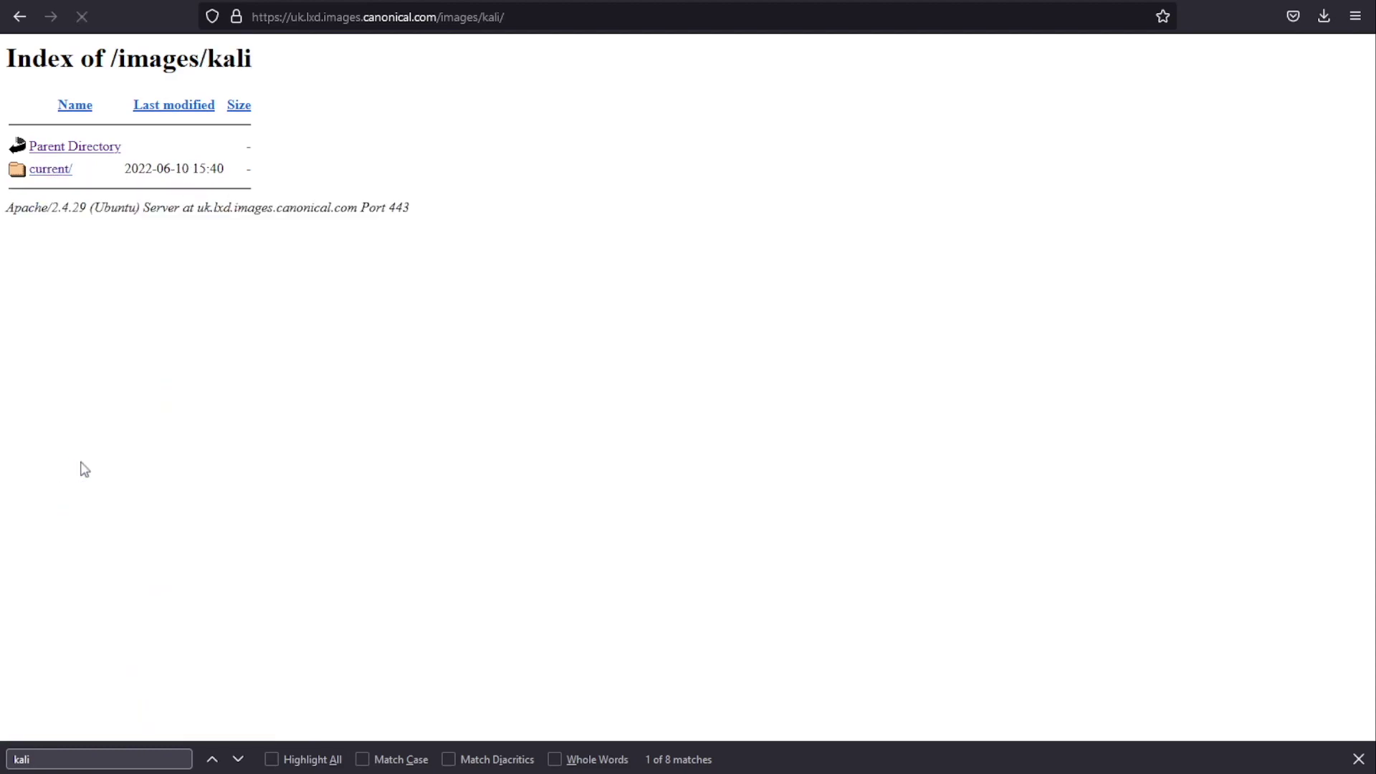
{"action": "left_click", "coordinate": [53, 175]}
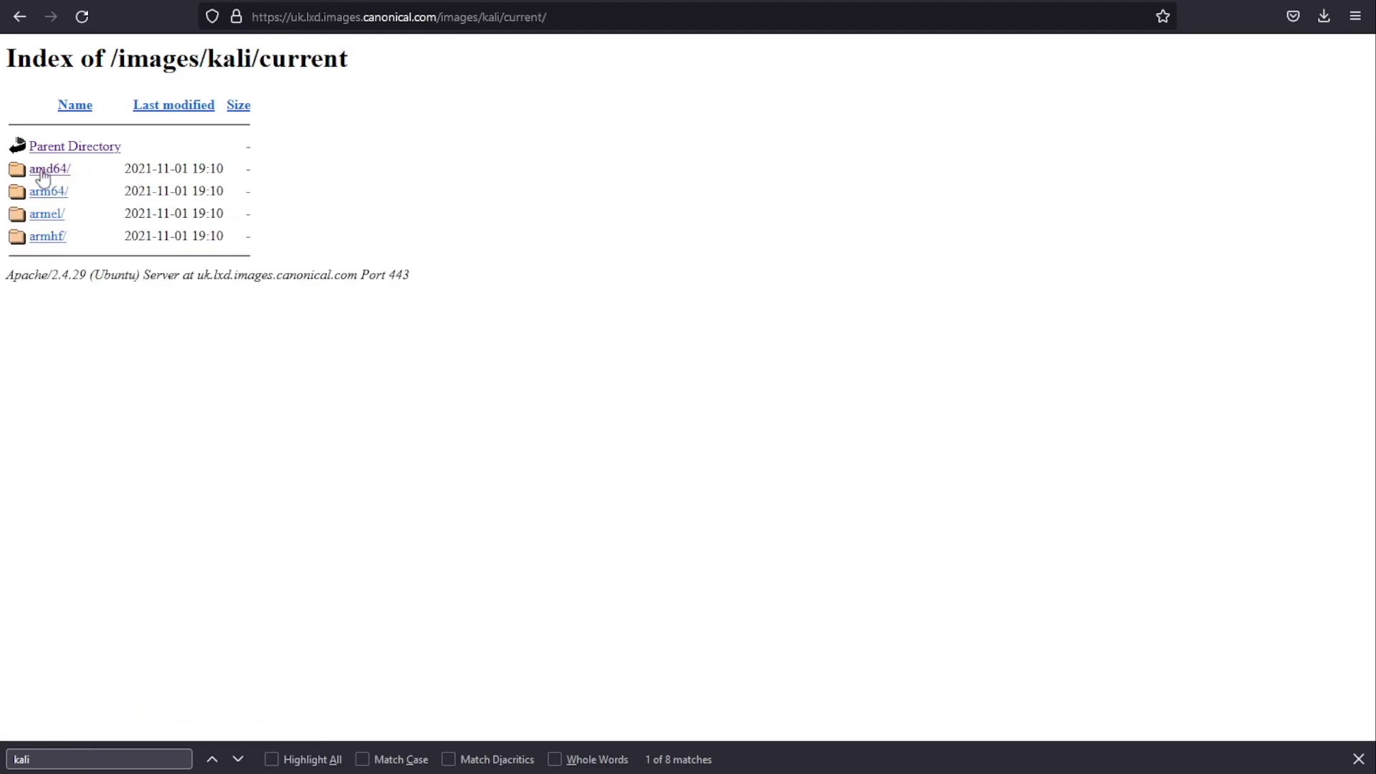
{"action": "left_click", "coordinate": [55, 175]}
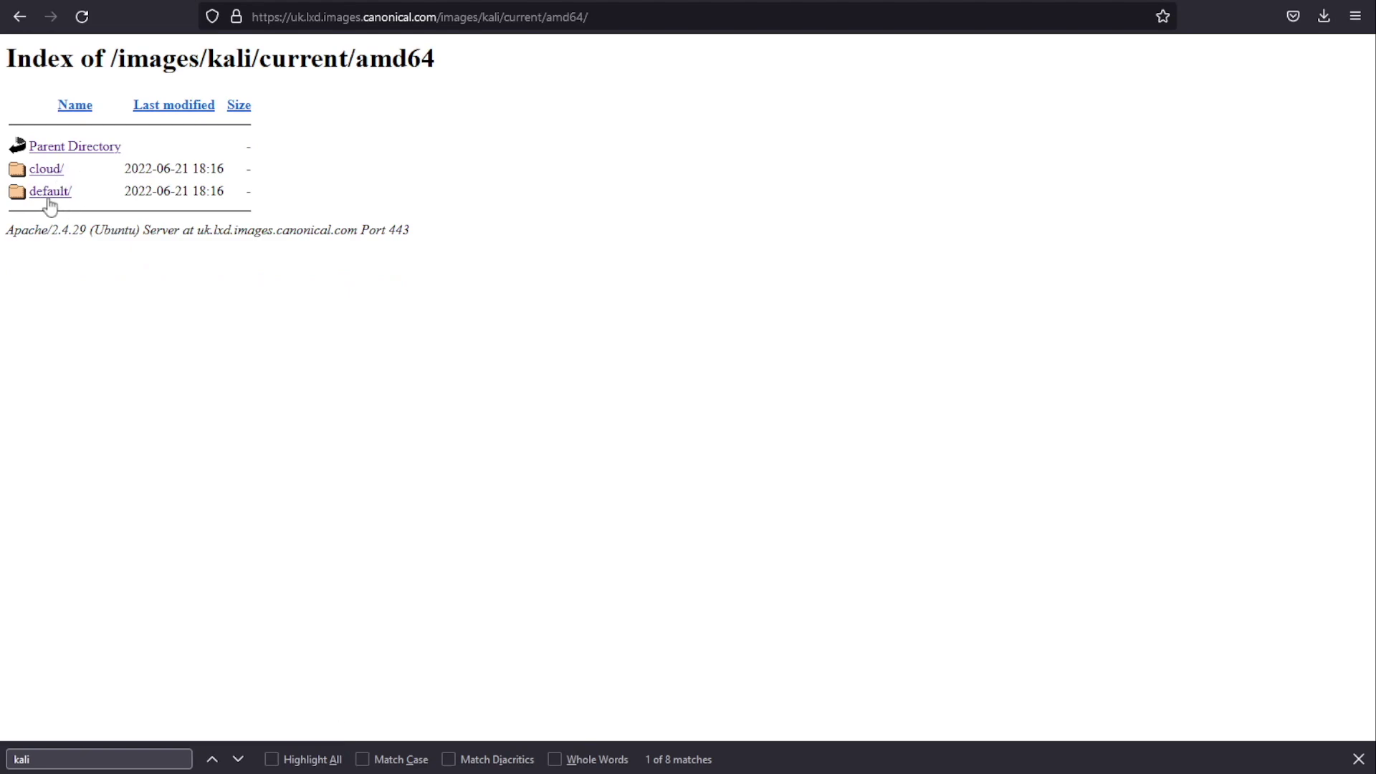
Step: Open the newest default build, 20220621_17:14, and note rootfs.tar.xz at 73M
{"action": "left_click", "coordinate": [52, 194]}
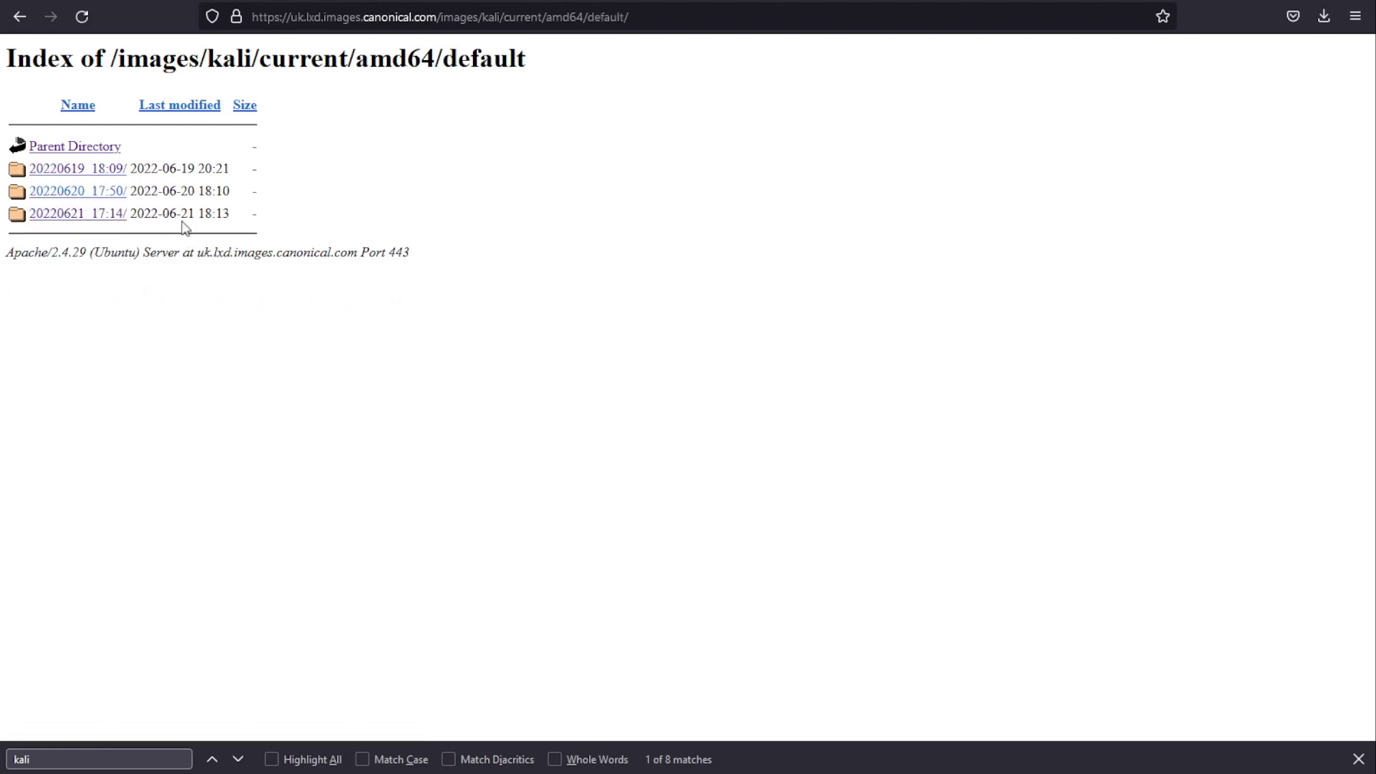
{"action": "left_click_drag", "start_coordinate": [197, 215], "coordinate": [140, 213]}
{"action": "left_click", "coordinate": [81, 215]}
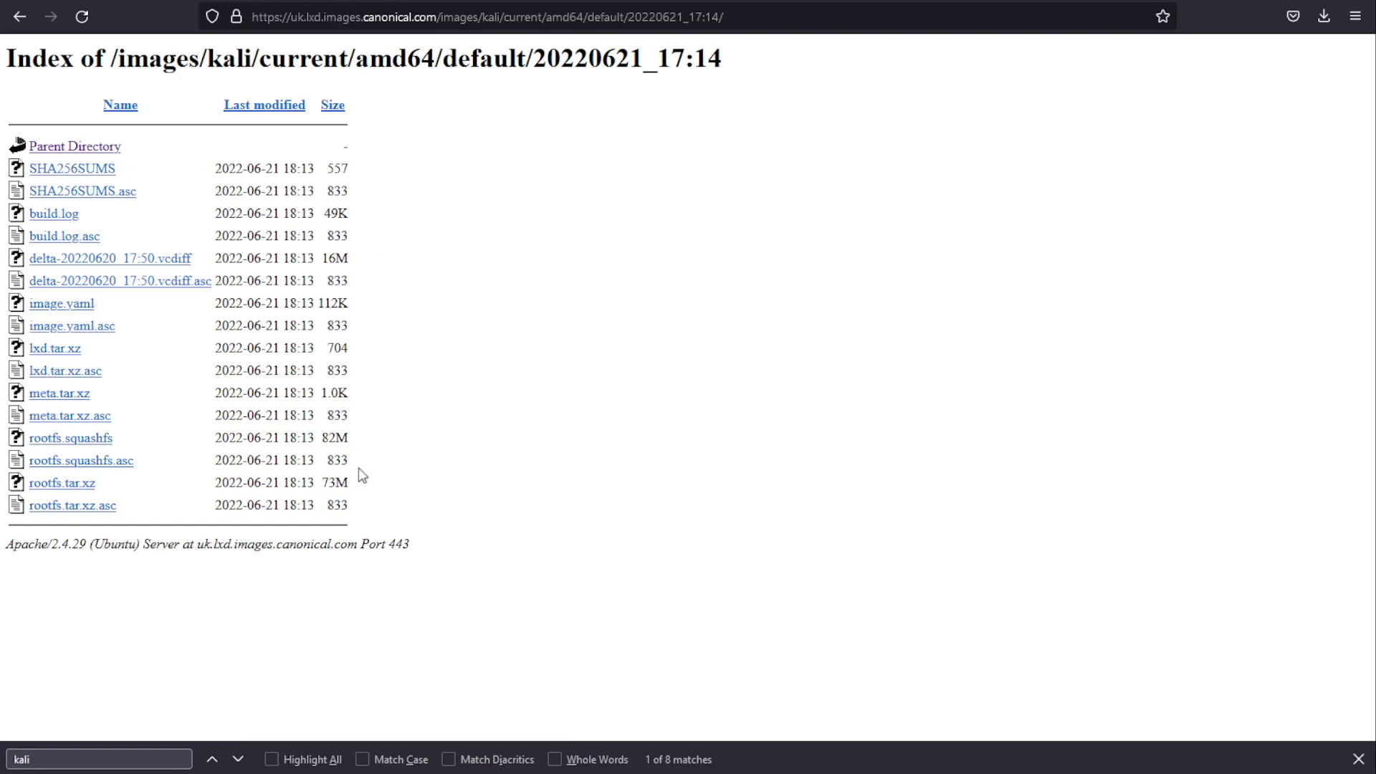
{"action": "left_click_drag", "start_coordinate": [114, 374], "coordinate": [17, 355]}
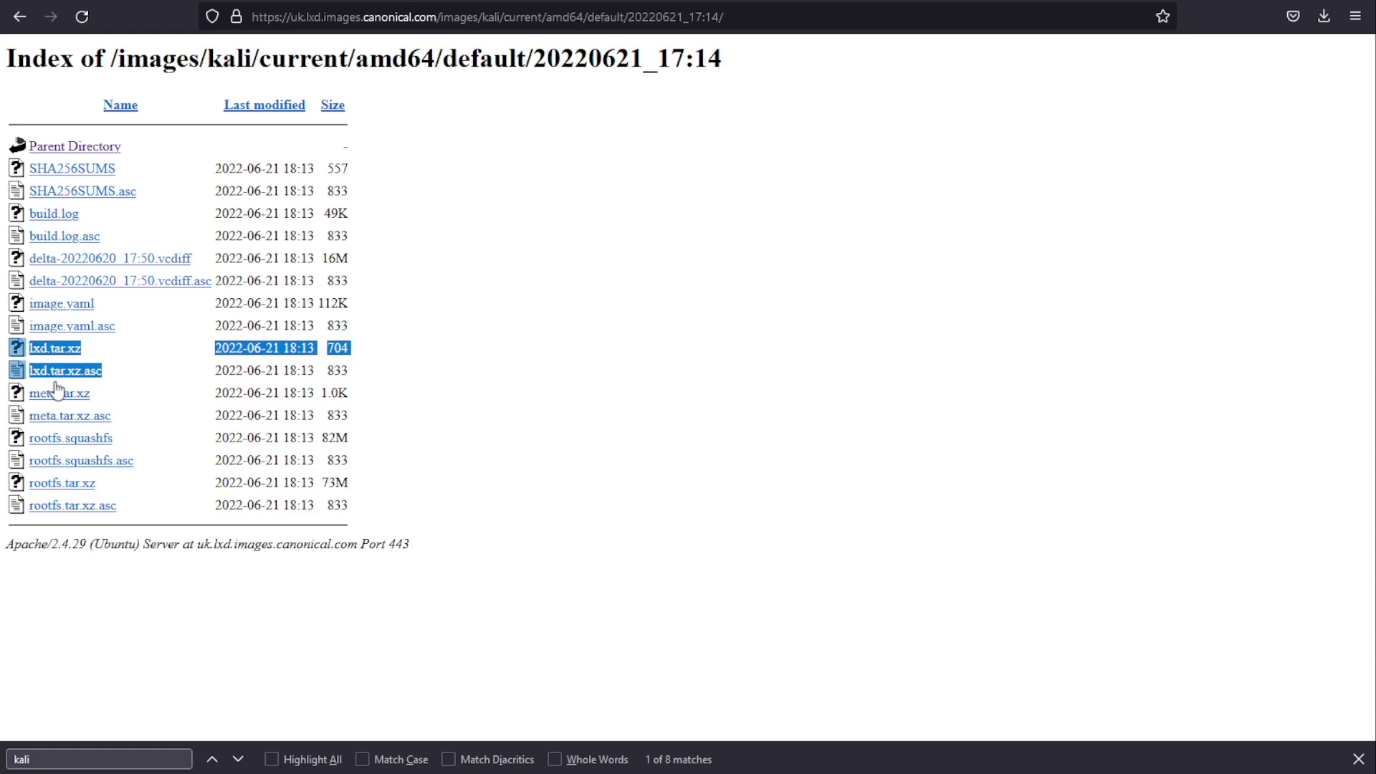
{"action": "left_click", "coordinate": [369, 446]}
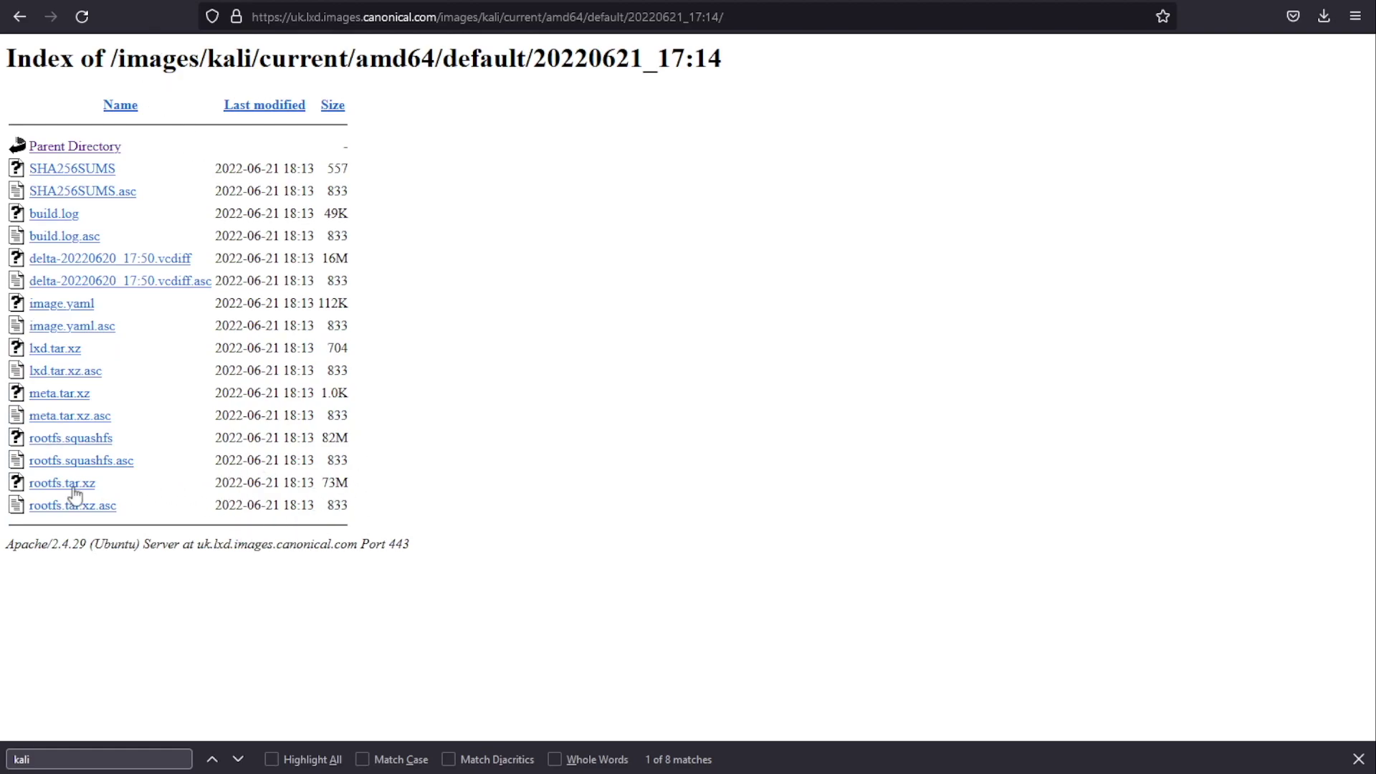
{"action": "left_click_drag", "start_coordinate": [354, 495], "coordinate": [25, 488]}
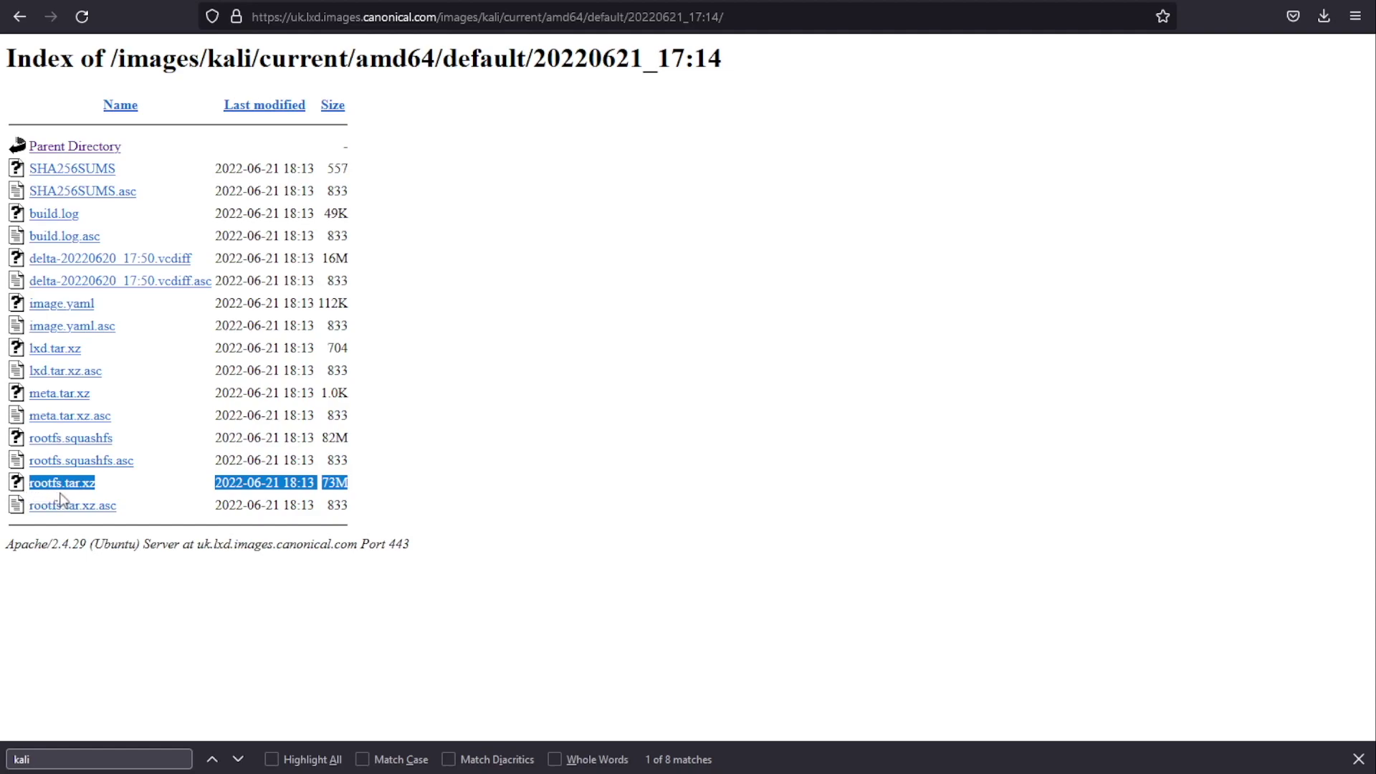
{"action": "left_click", "coordinate": [21, 22]}
Step: Check the Arch Linux 20220621_04:18 amd64 default build's rootfs.tar.xz at 148M
{"action": "left_click", "coordinate": [21, 21]}
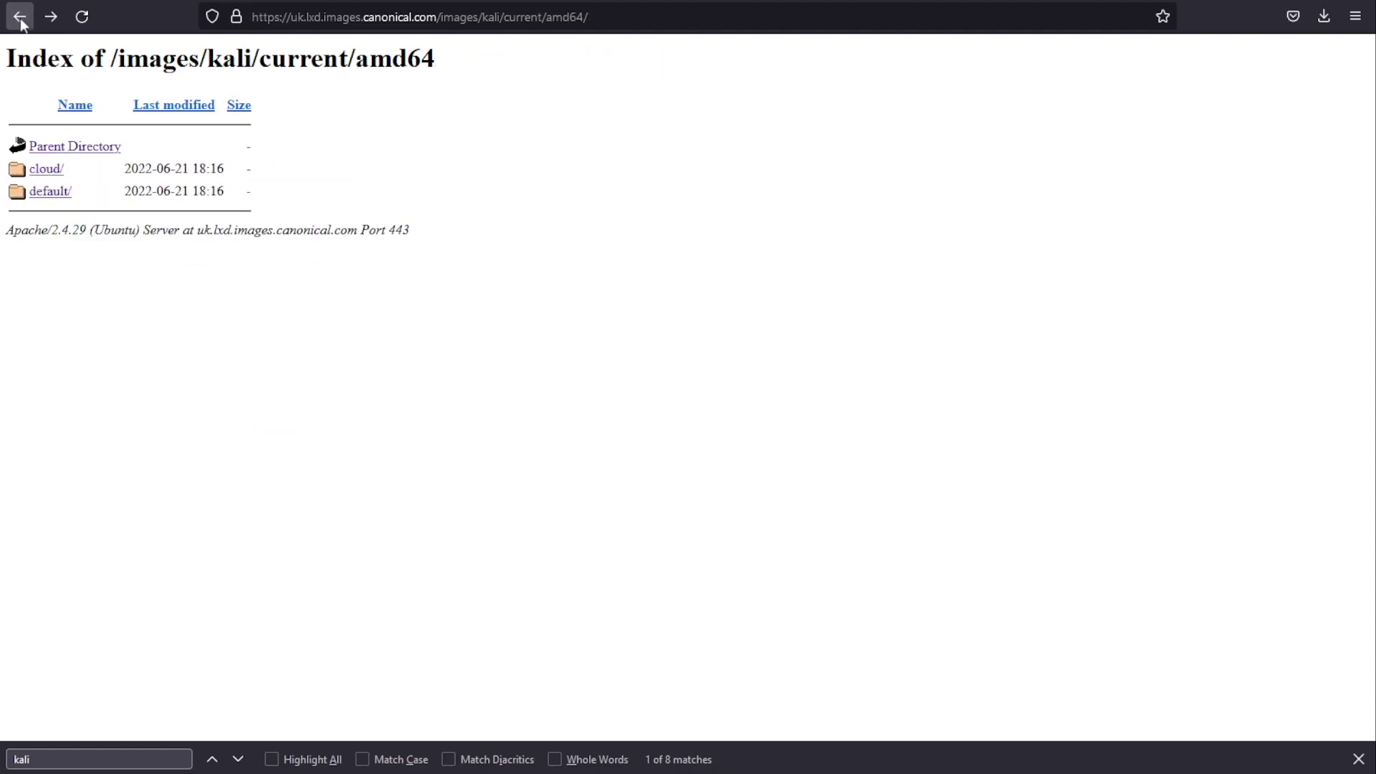
{"action": "left_click", "coordinate": [21, 21]}
{"action": "left_click", "coordinate": [20, 21]}
{"action": "left_click", "coordinate": [21, 21]}
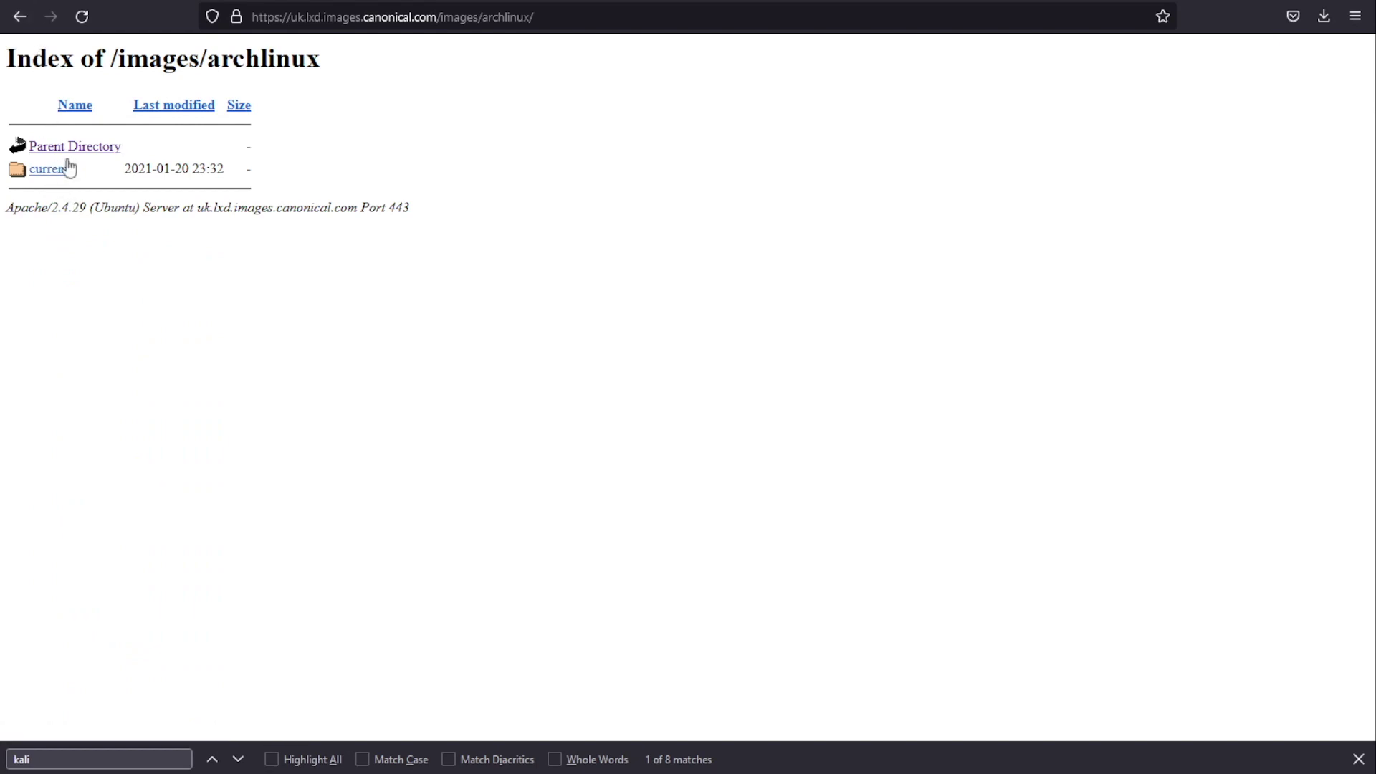
{"action": "left_click", "coordinate": [59, 173]}
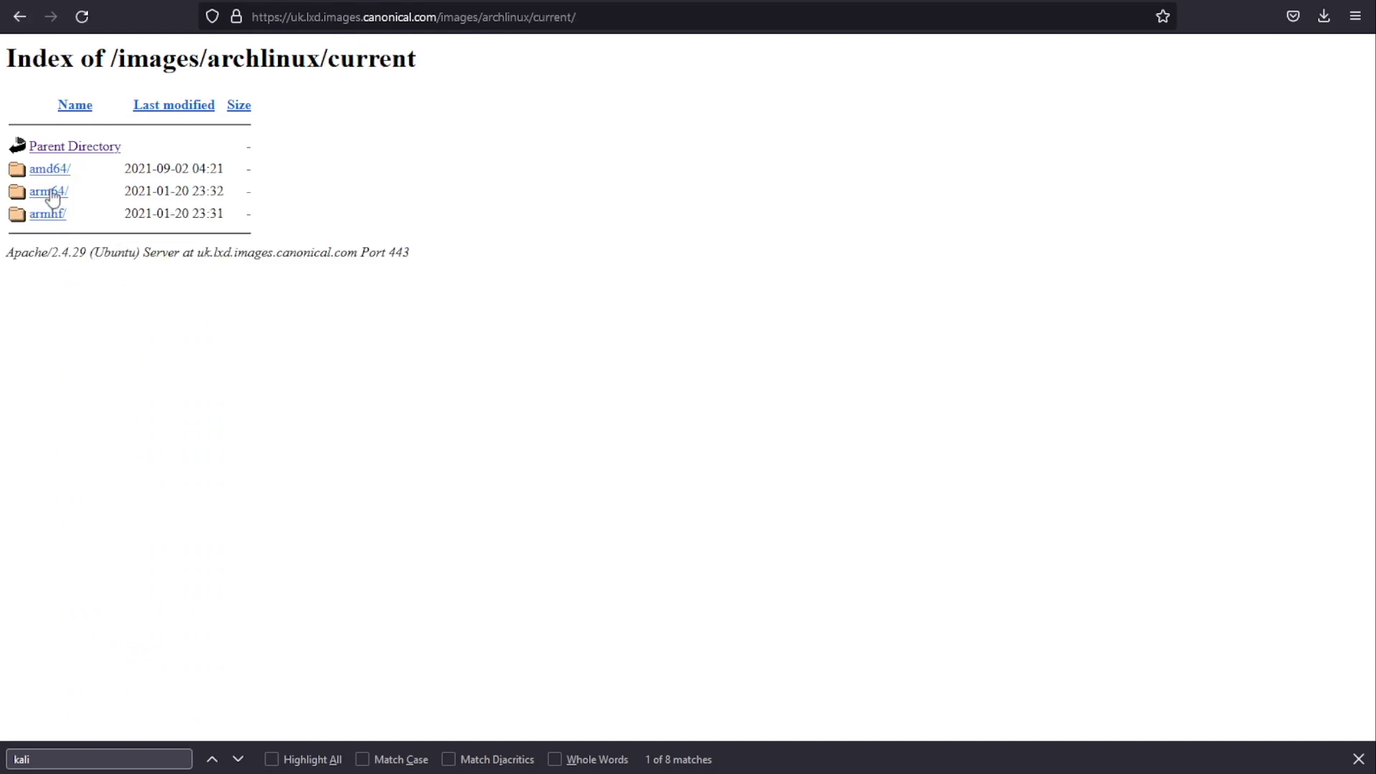
{"action": "left_click", "coordinate": [60, 178]}
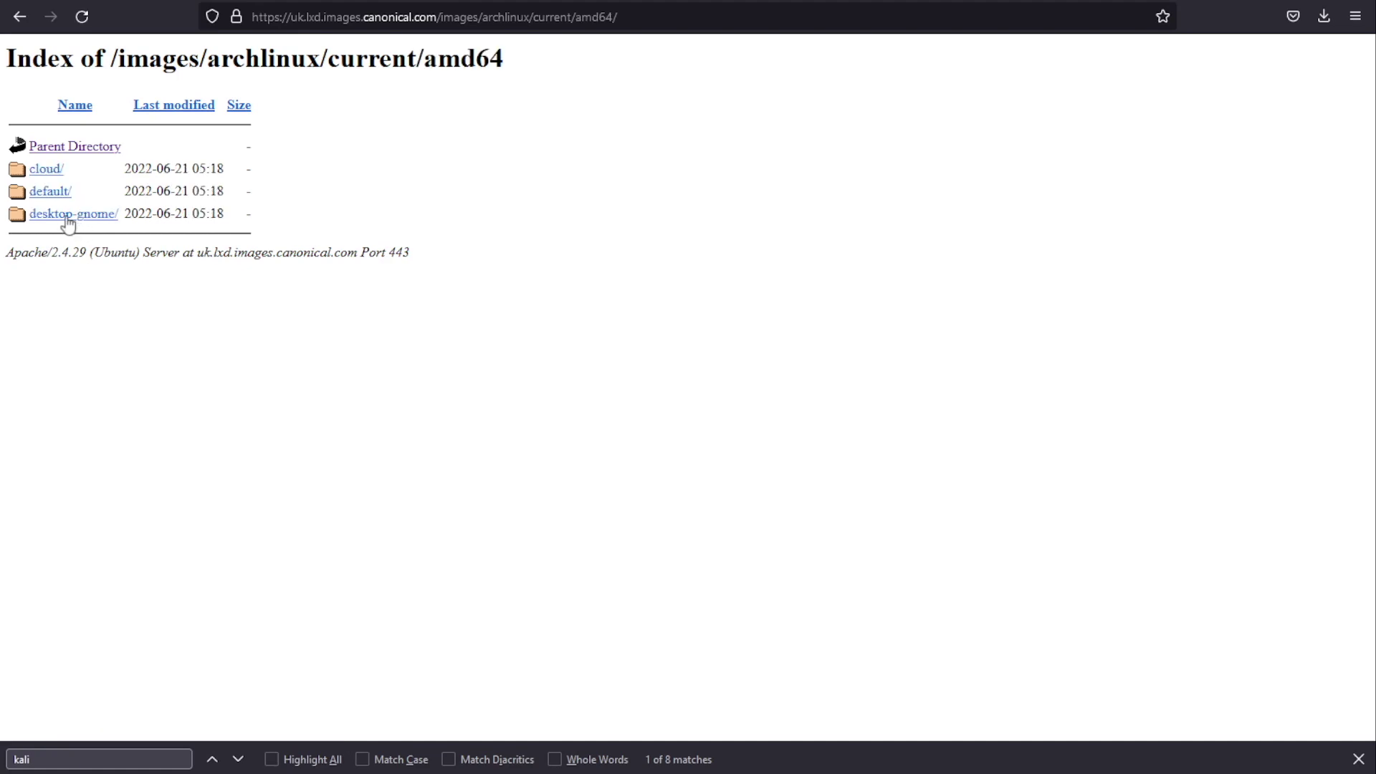
{"action": "left_click", "coordinate": [58, 195]}
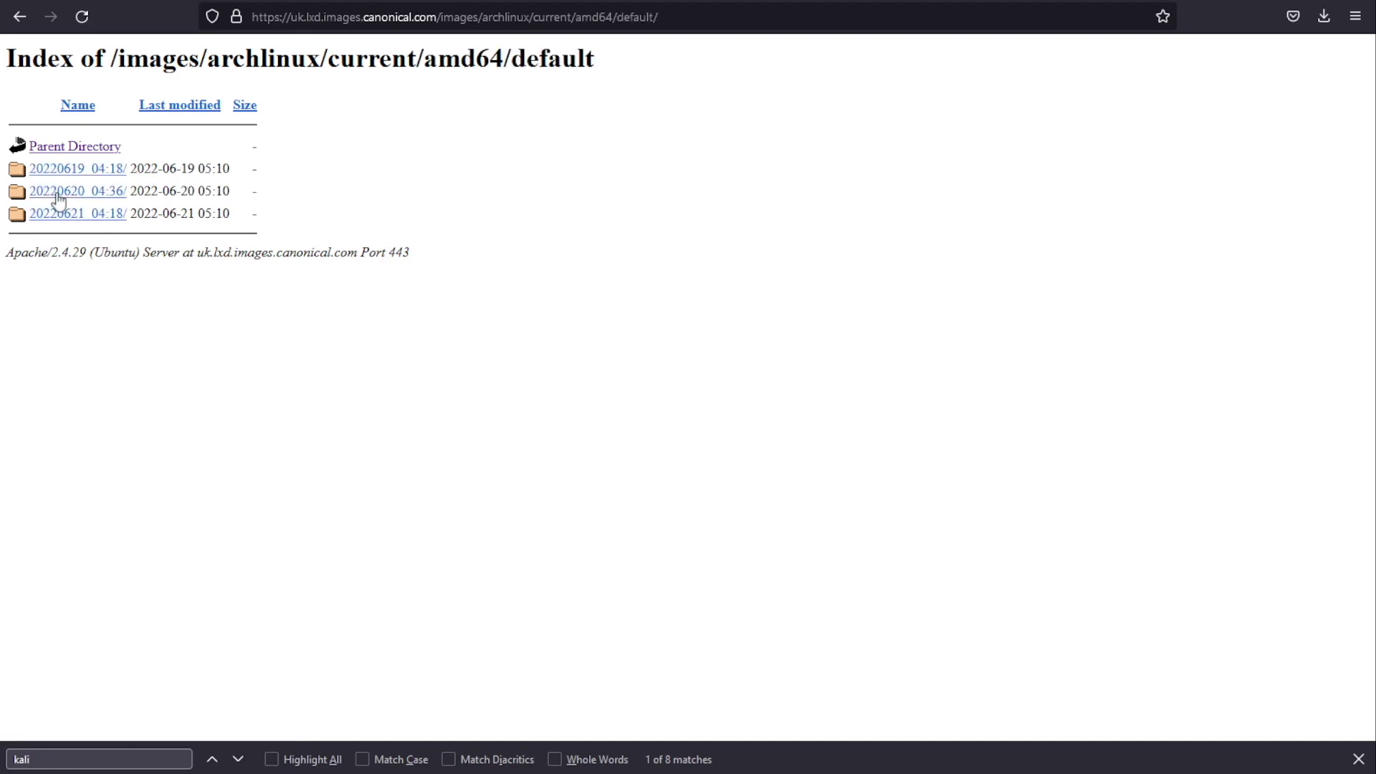
{"action": "left_click", "coordinate": [101, 215]}
{"action": "left_click_drag", "start_coordinate": [353, 529], "coordinate": [17, 536]}
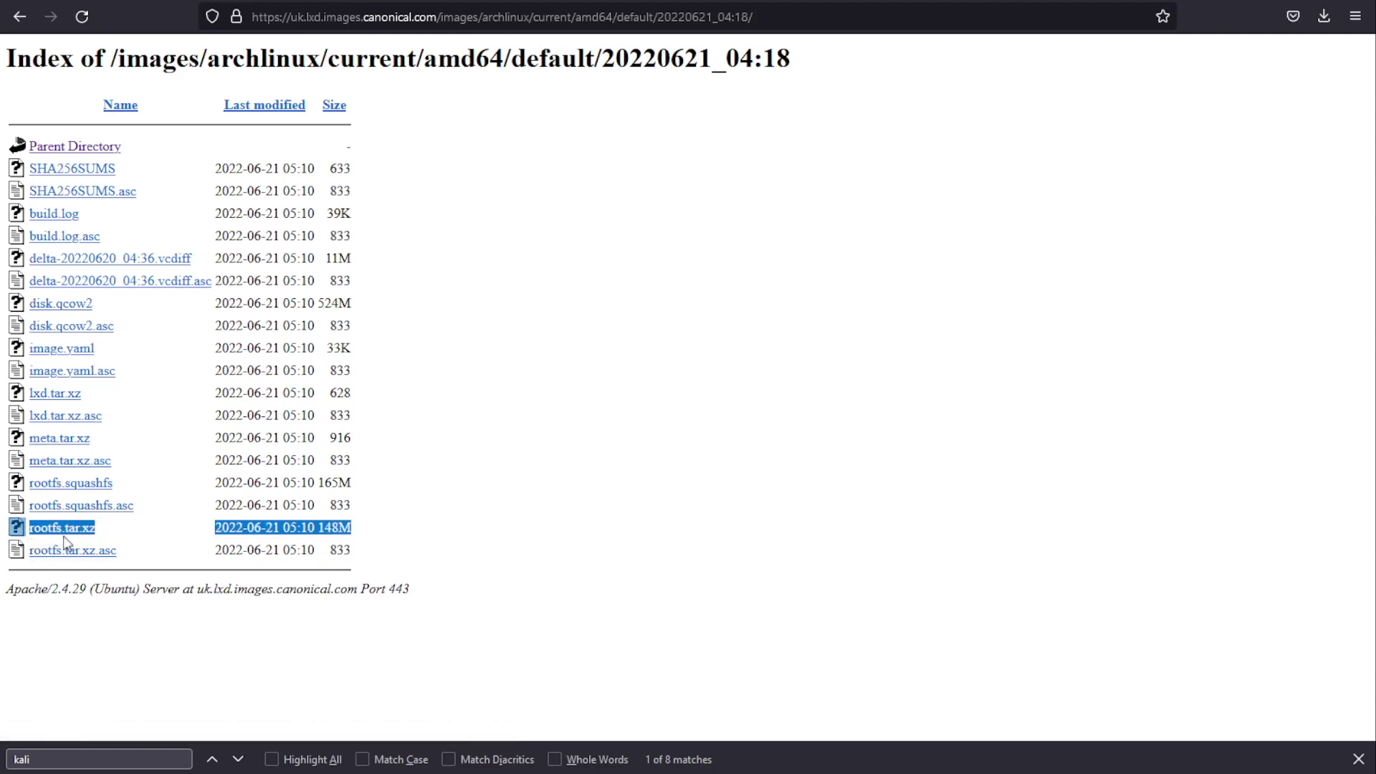
{"action": "left_click", "coordinate": [330, 529]}
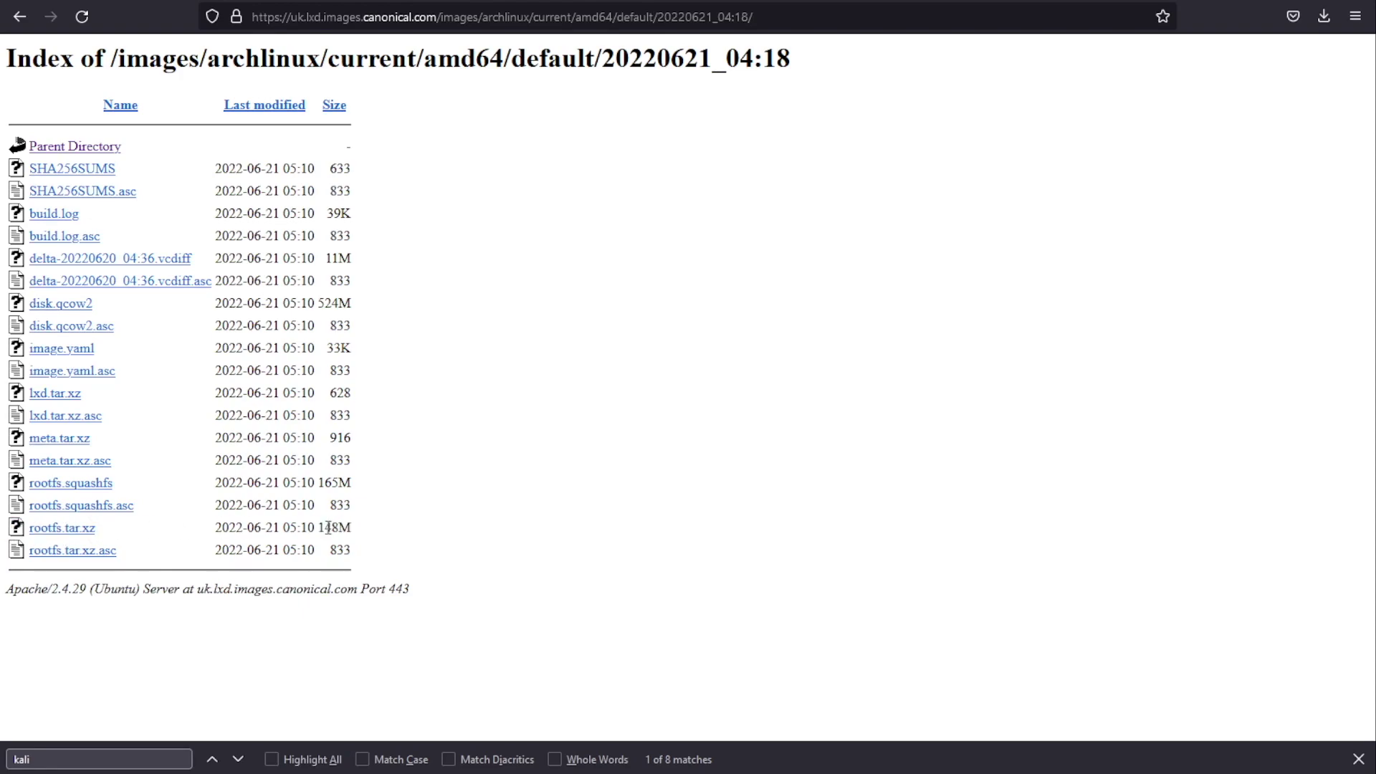
{"action": "left_click_drag", "start_coordinate": [336, 528], "coordinate": [357, 534]}
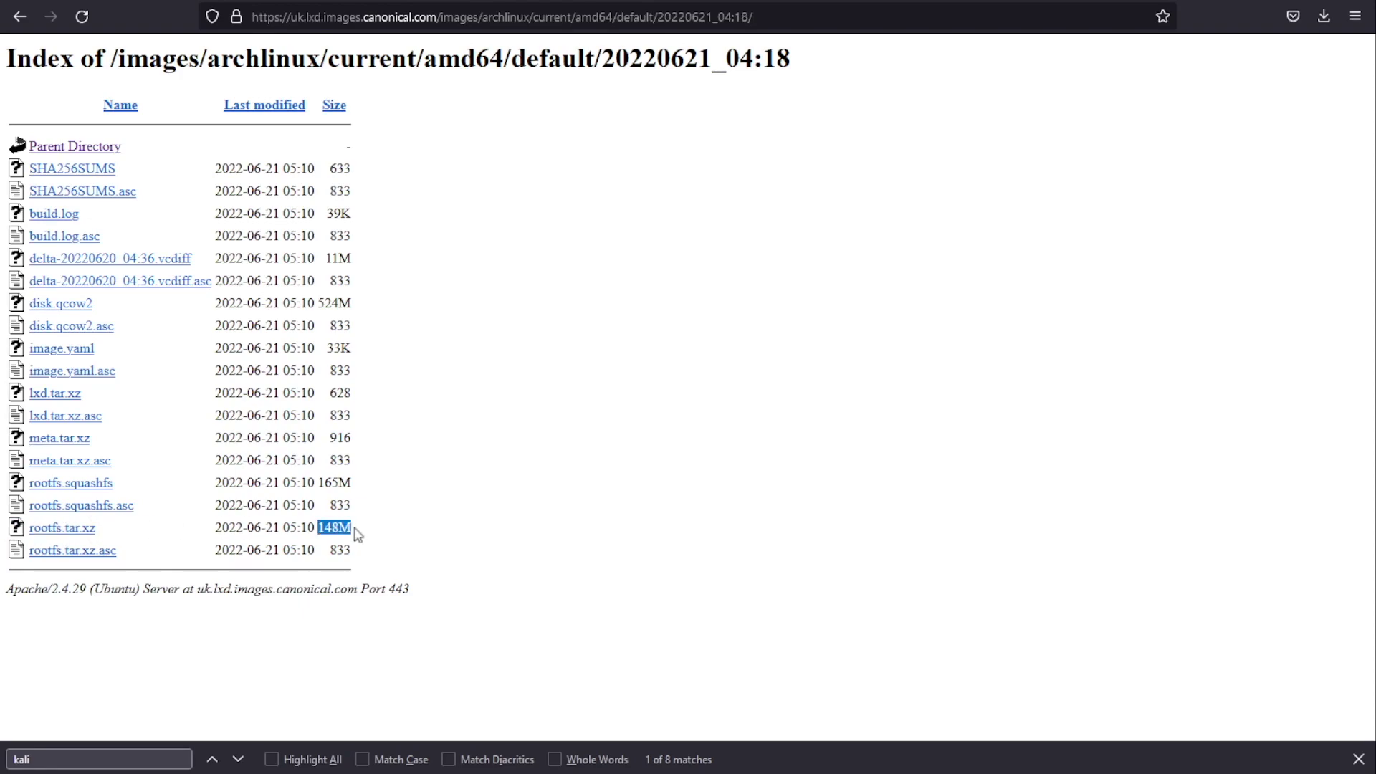
Step: Return to the Kali 20220621_17:14 build folder and highlight its 73M rootfs.tar.xz
{"action": "left_click", "coordinate": [25, 21]}
{"action": "left_click", "coordinate": [25, 22]}
{"action": "left_click", "coordinate": [25, 21]}
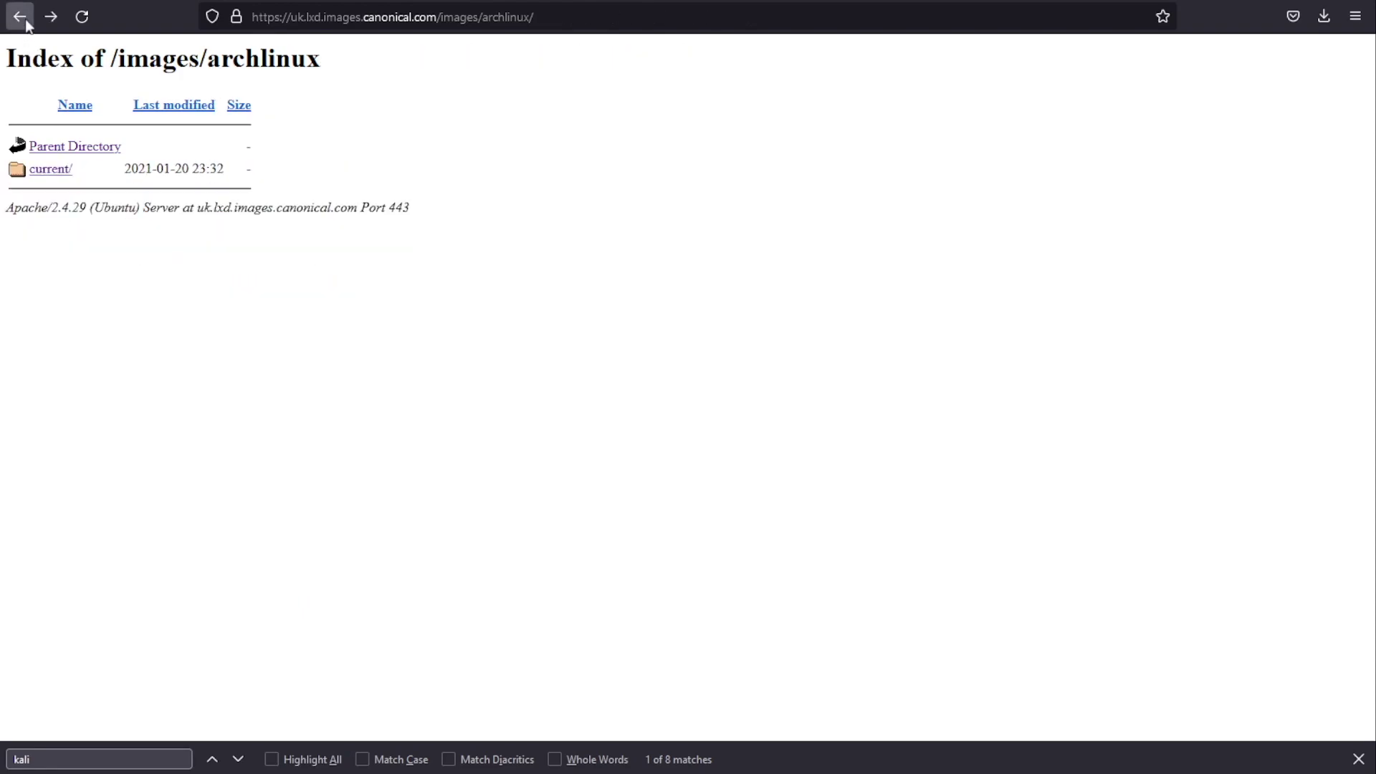
{"action": "left_click", "coordinate": [25, 23]}
{"action": "left_click", "coordinate": [42, 462]}
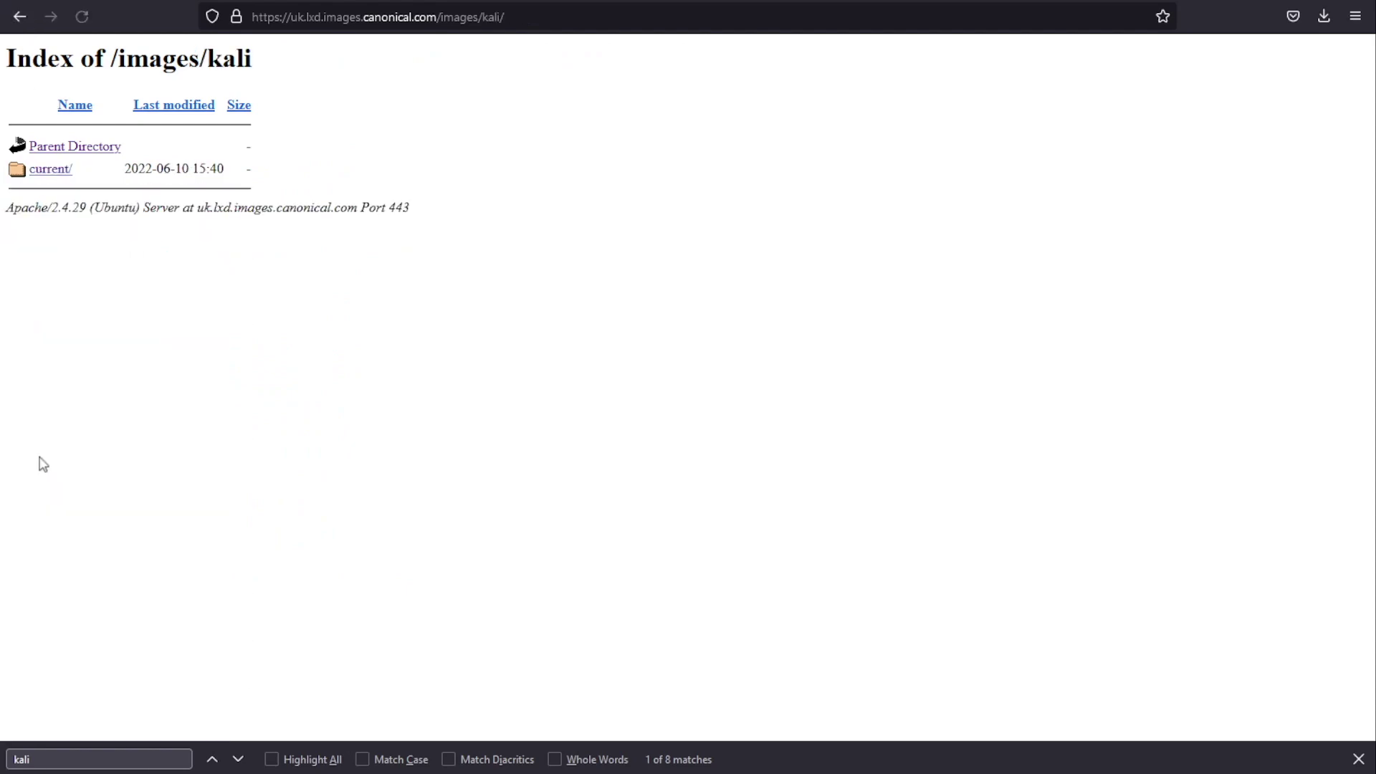
{"action": "left_click", "coordinate": [50, 170]}
{"action": "left_click", "coordinate": [62, 172]}
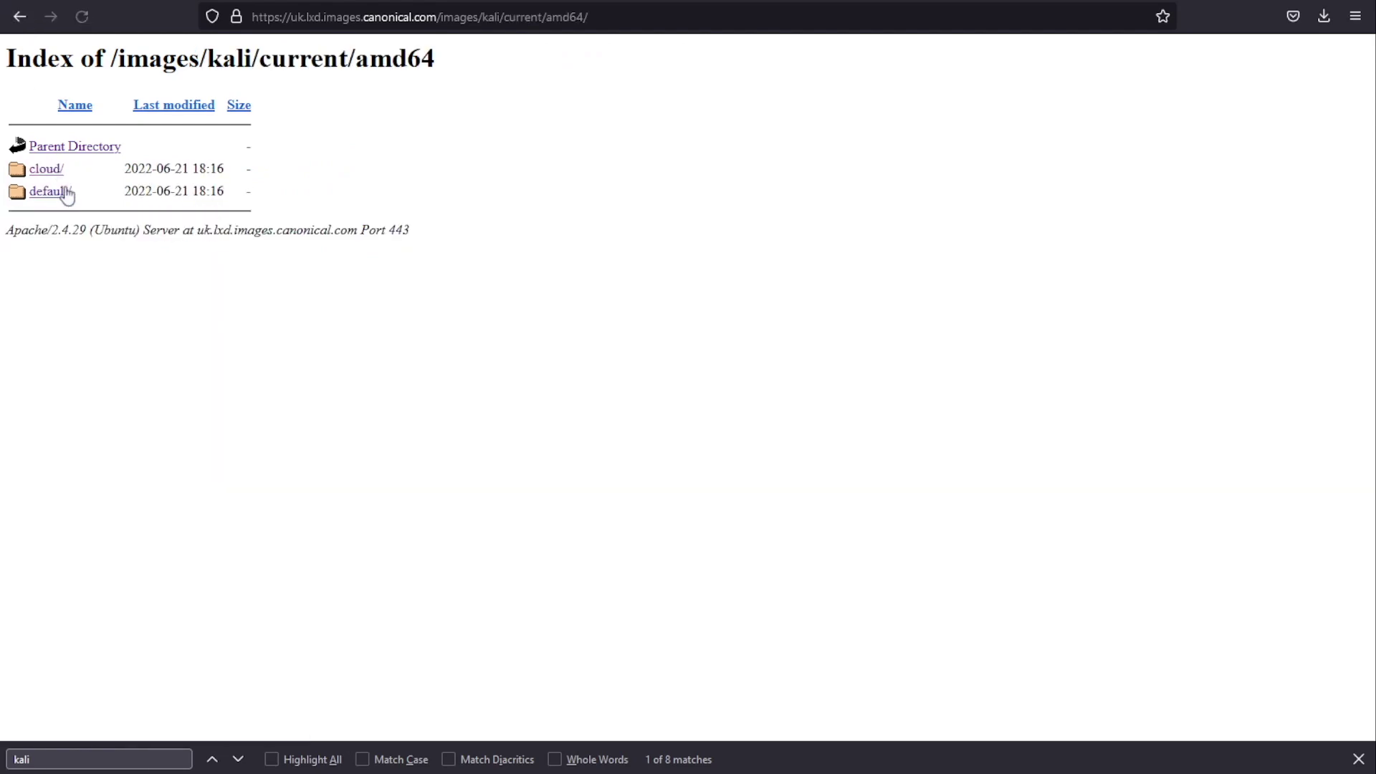
{"action": "left_click", "coordinate": [56, 191]}
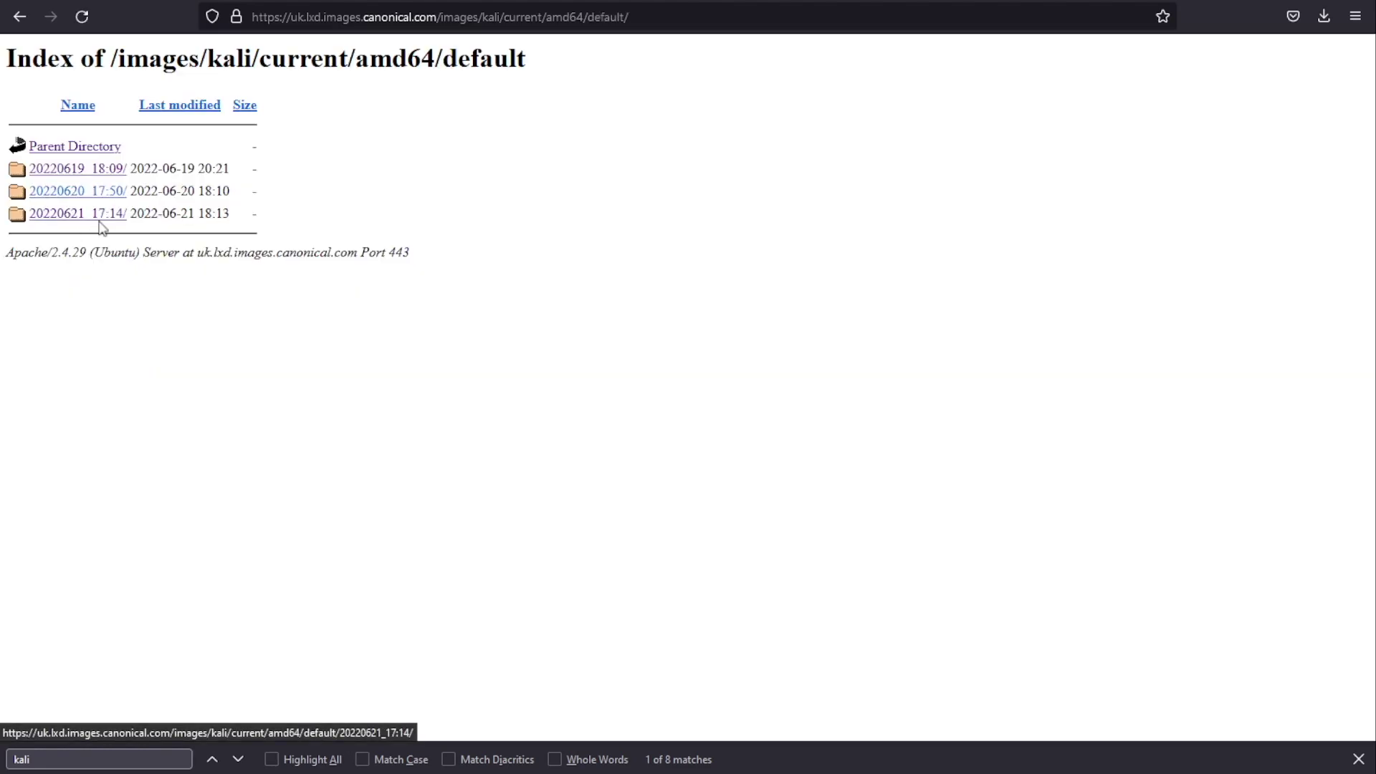
{"action": "left_click", "coordinate": [102, 215]}
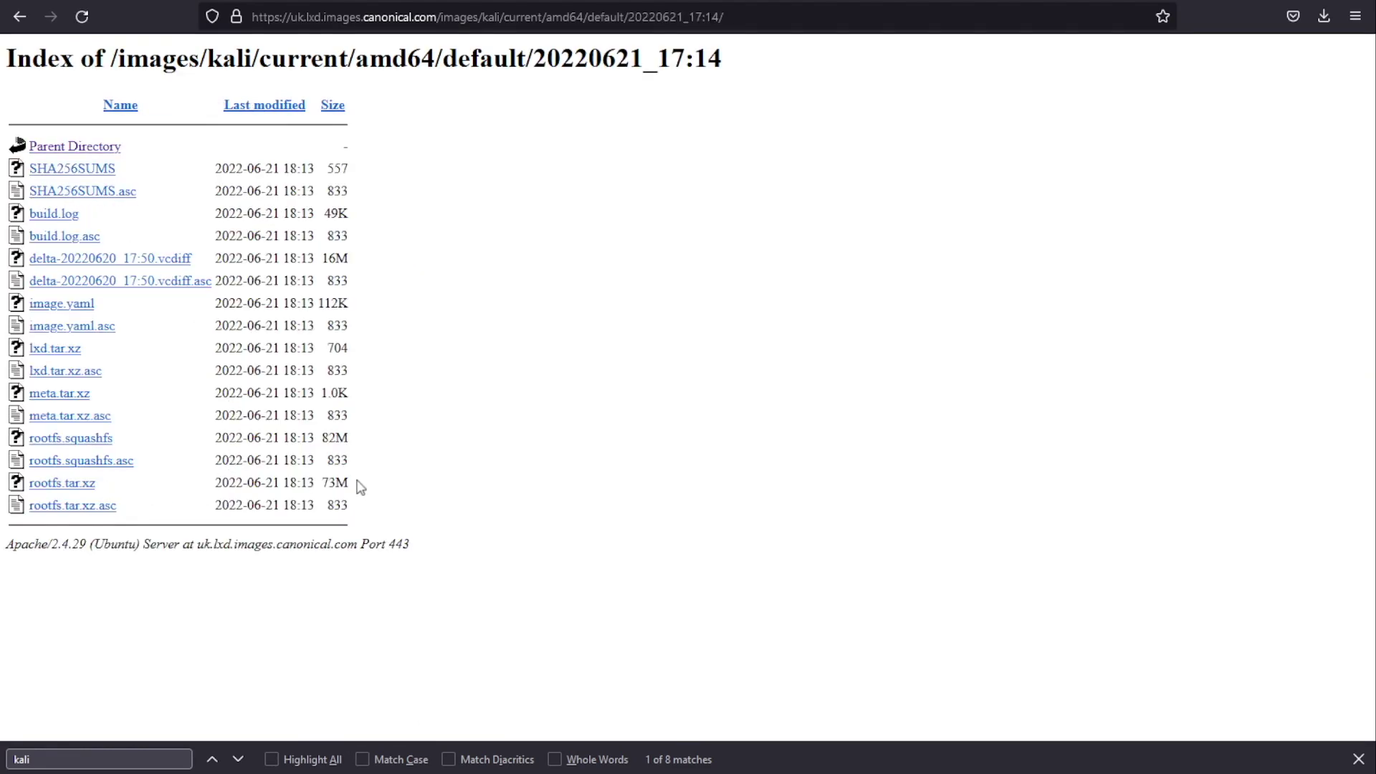
{"action": "left_click_drag", "start_coordinate": [361, 495], "coordinate": [14, 487]}
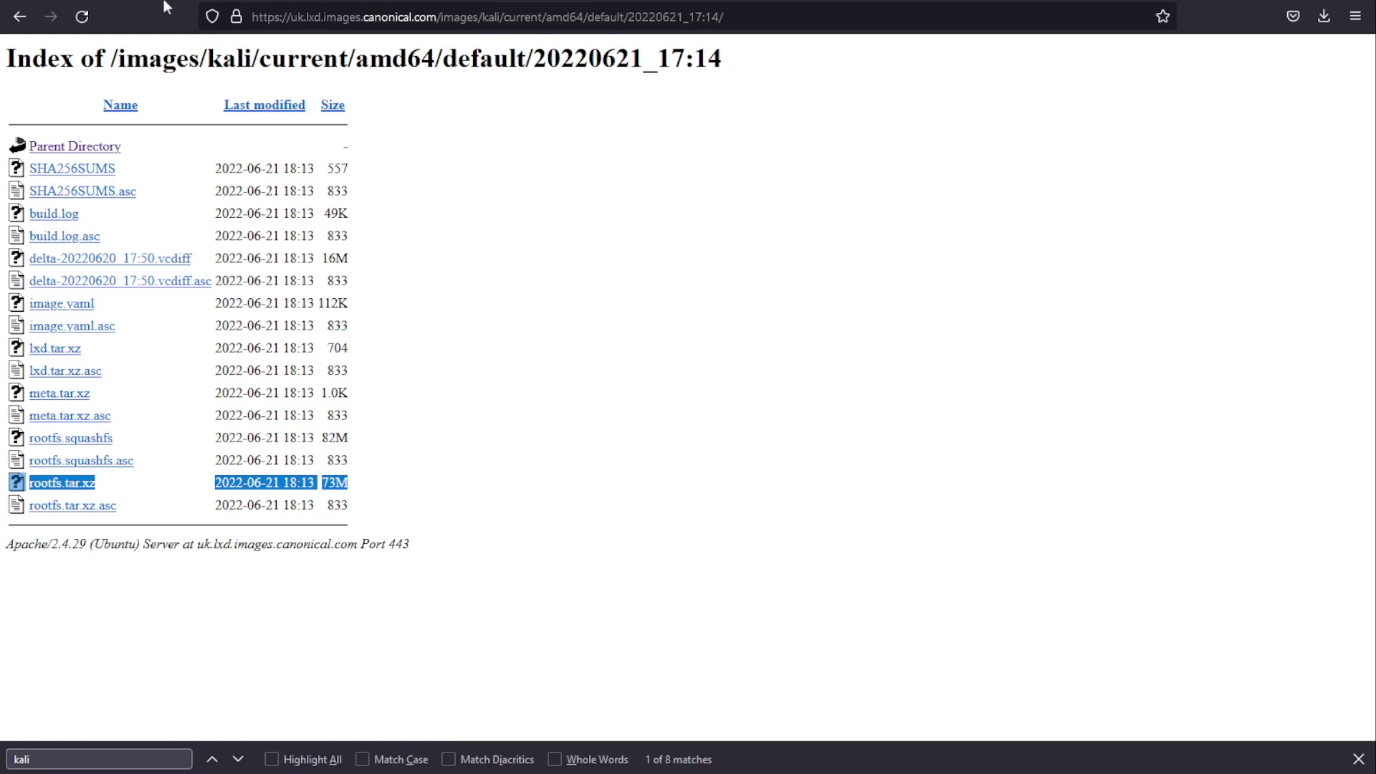
{"action": "key", "text": "ctrl+Tab"}
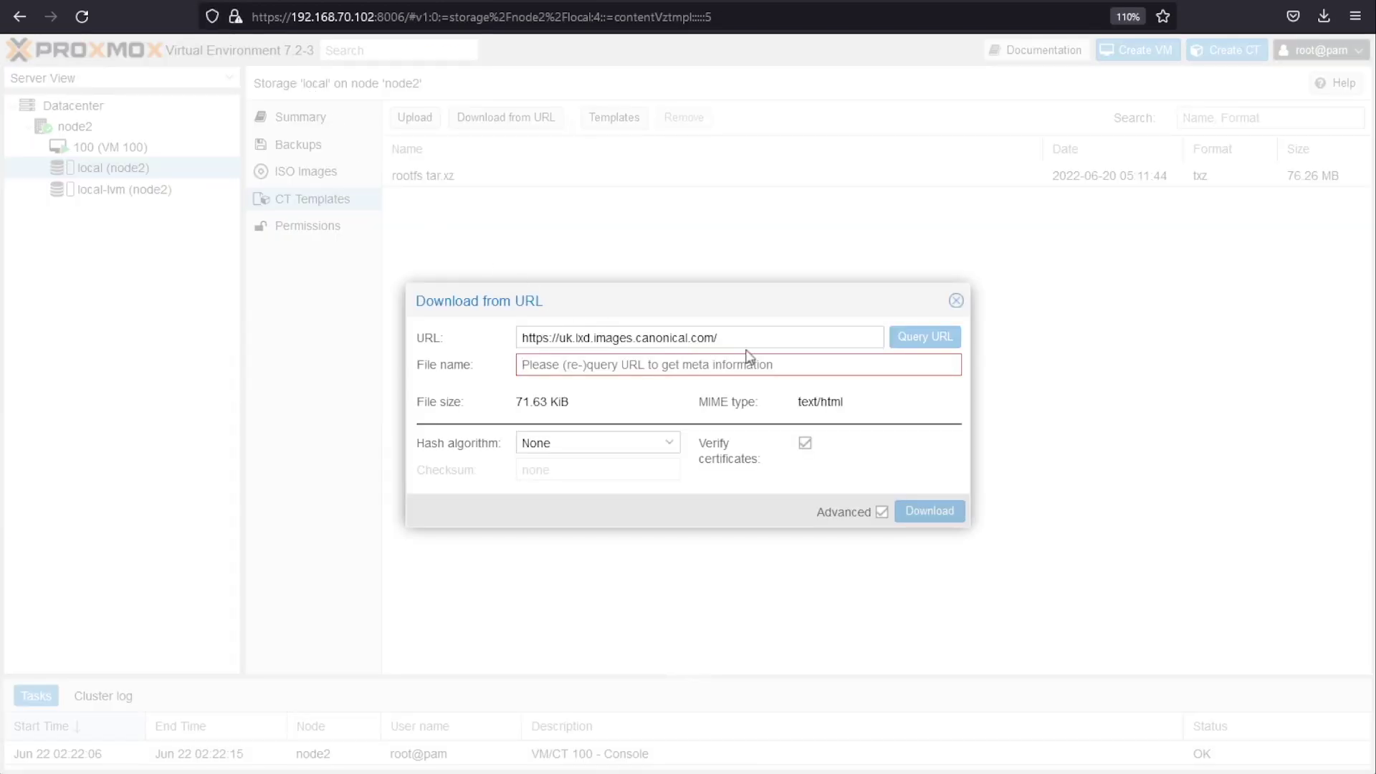
Step: Replace the download URL with the Kali rootfs.tar.xz address and query it, showing 72.76 MiB
{"action": "left_click_drag", "start_coordinate": [749, 339], "coordinate": [496, 319]}
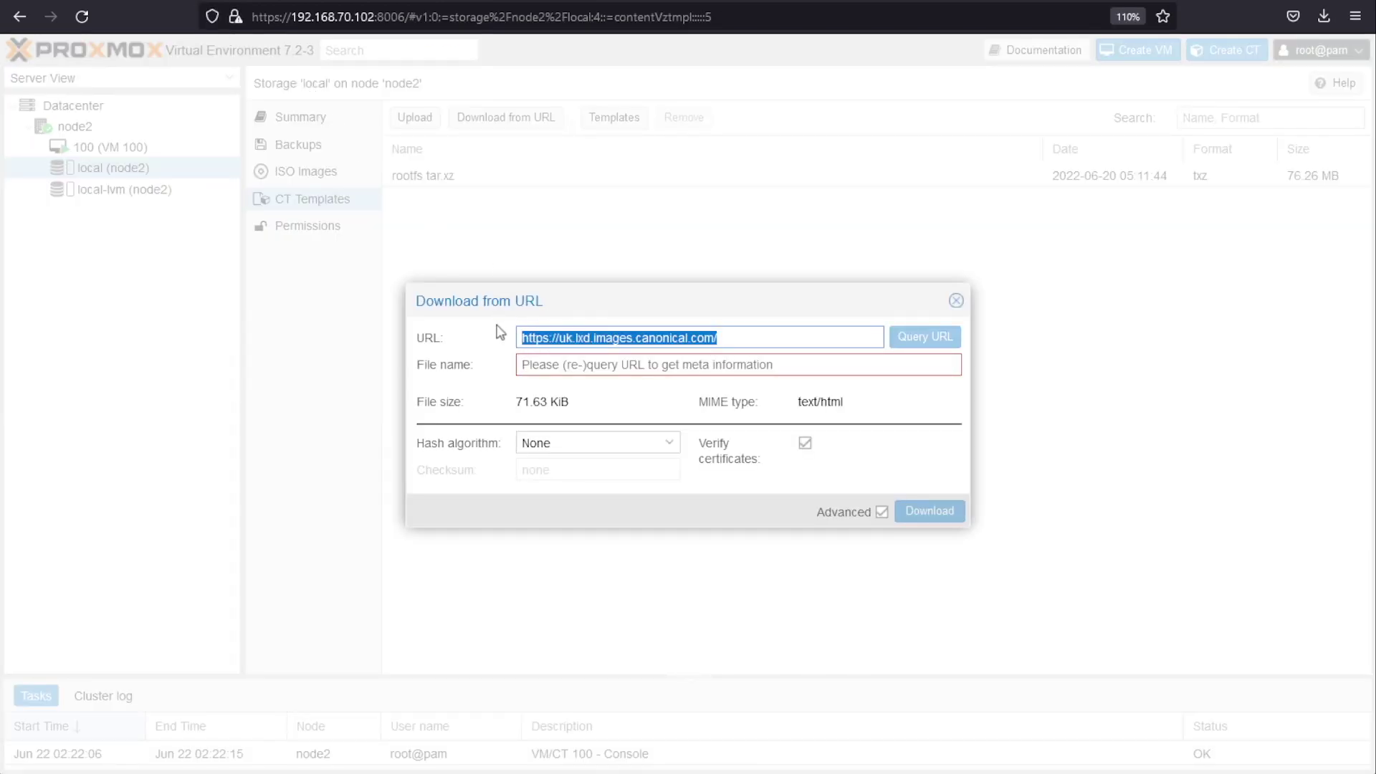
{"action": "key", "text": "BackSpace"}
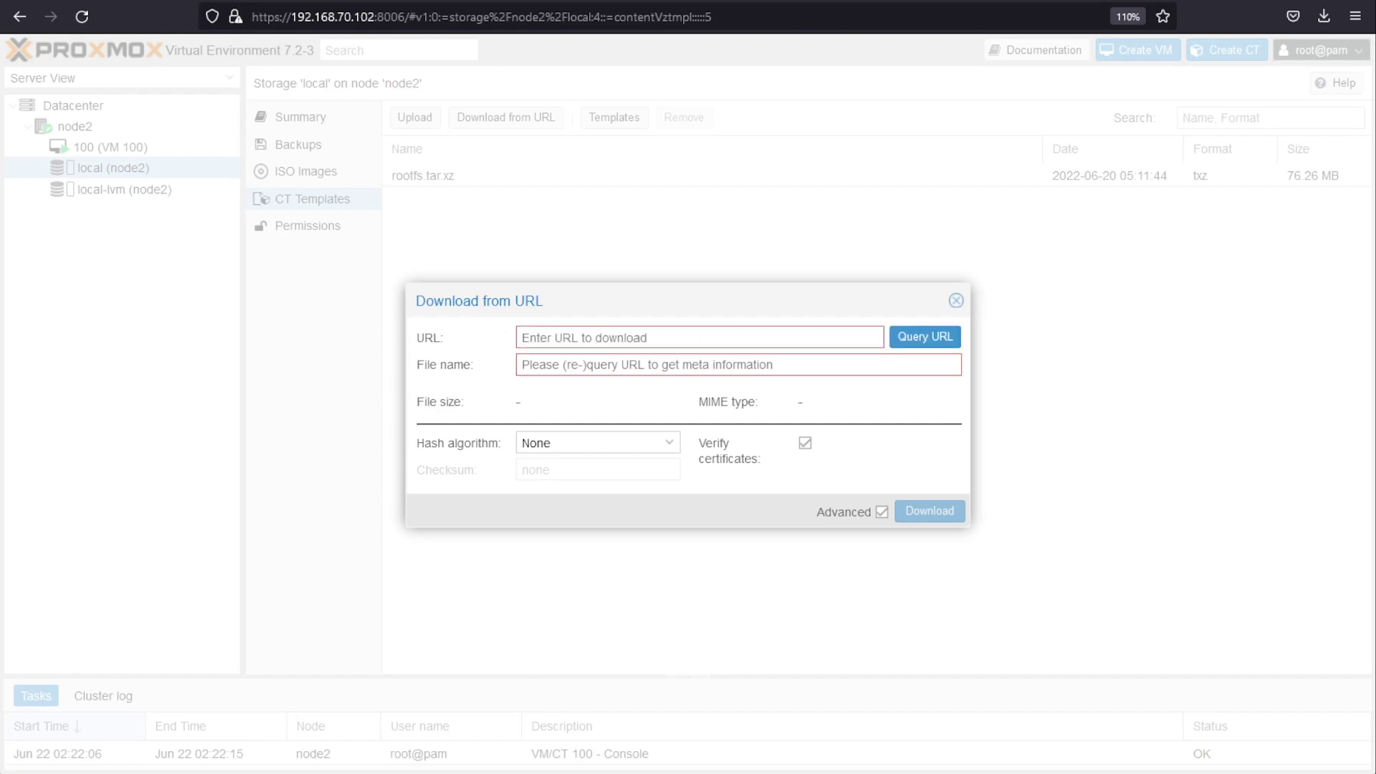
{"action": "type", "text": "https://uk.lxd.images.canonical.com/images/kali/current/amd64/default/20220621_17:14/rootfs.tar.xz"}
{"action": "left_click", "coordinate": [925, 337]}
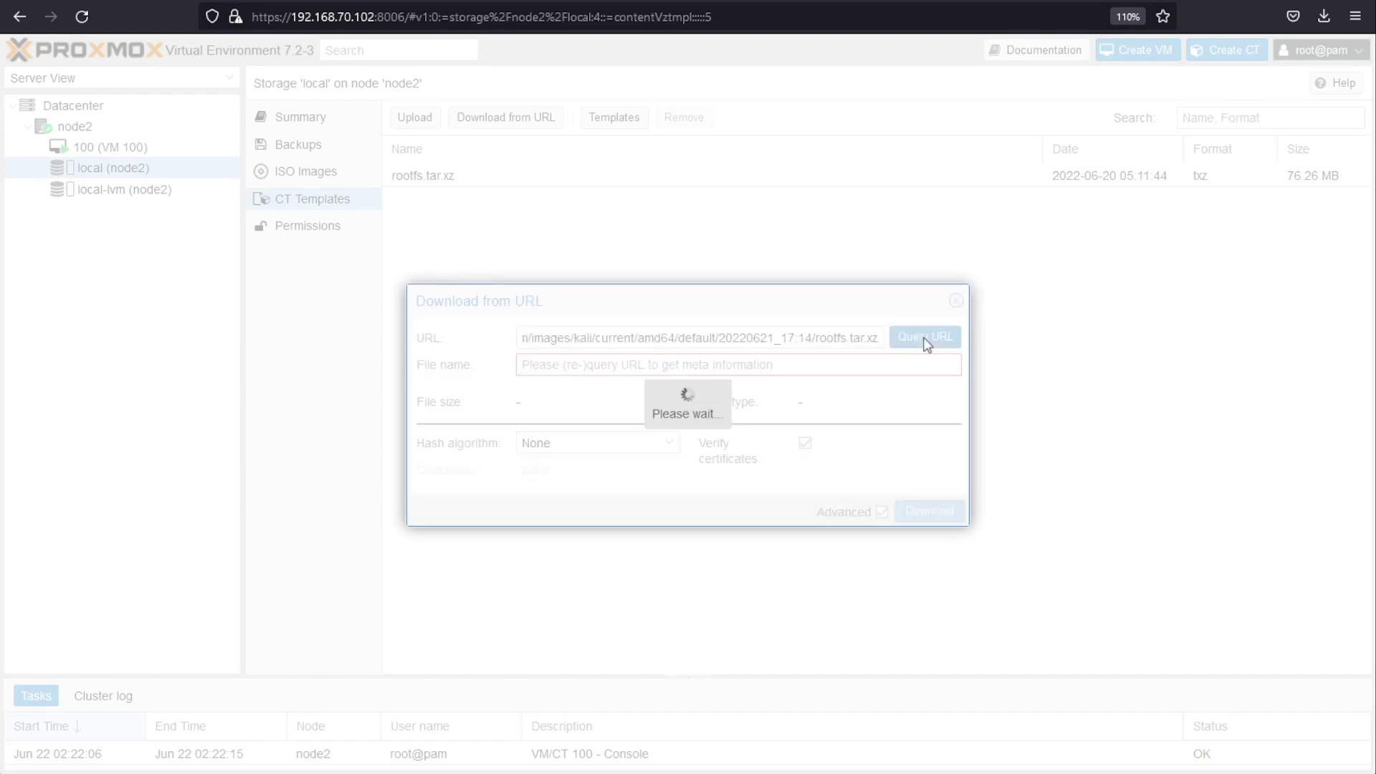
{"action": "left_click_drag", "start_coordinate": [613, 370], "coordinate": [519, 369]}
{"action": "left_click_drag", "start_coordinate": [818, 337], "coordinate": [878, 339]}
{"action": "left_click_drag", "start_coordinate": [618, 366], "coordinate": [567, 406]}
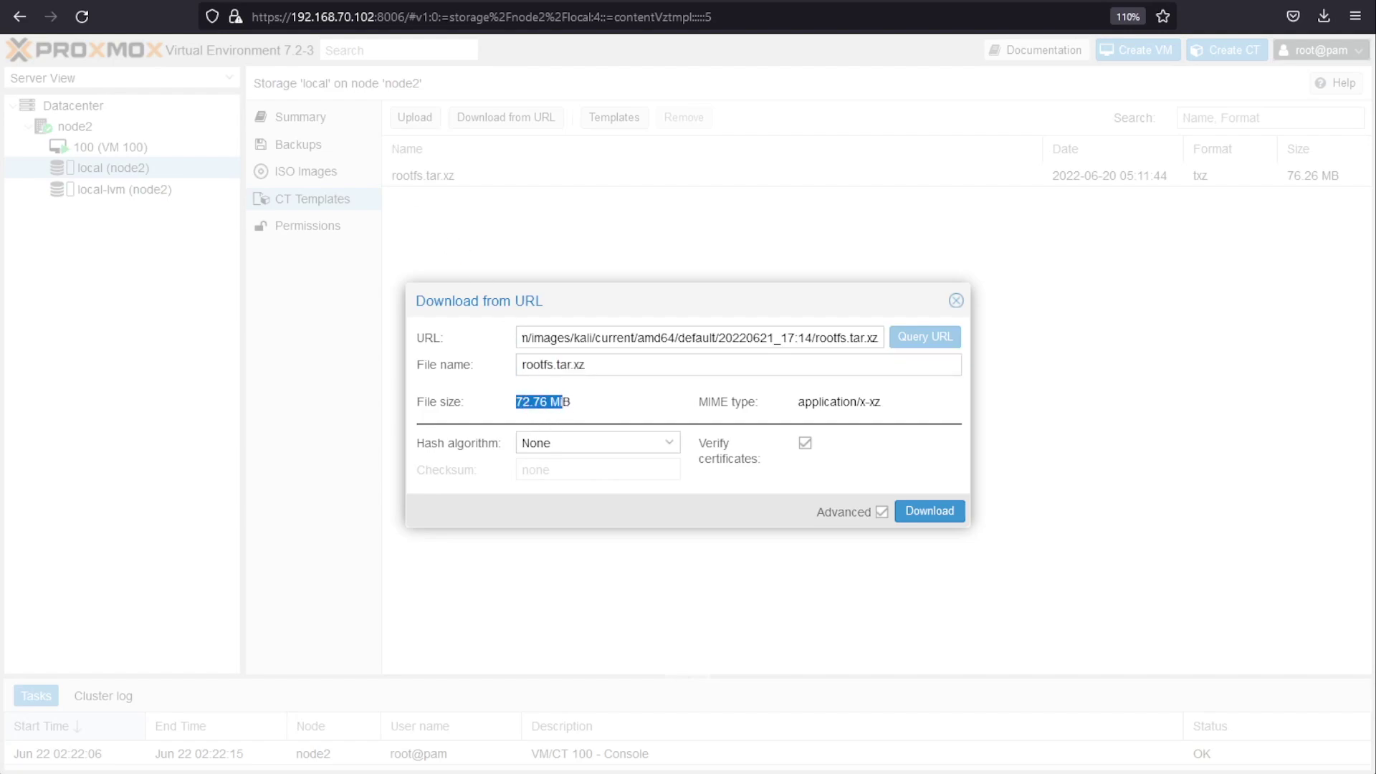
{"action": "key", "text": "alt+Tab"}
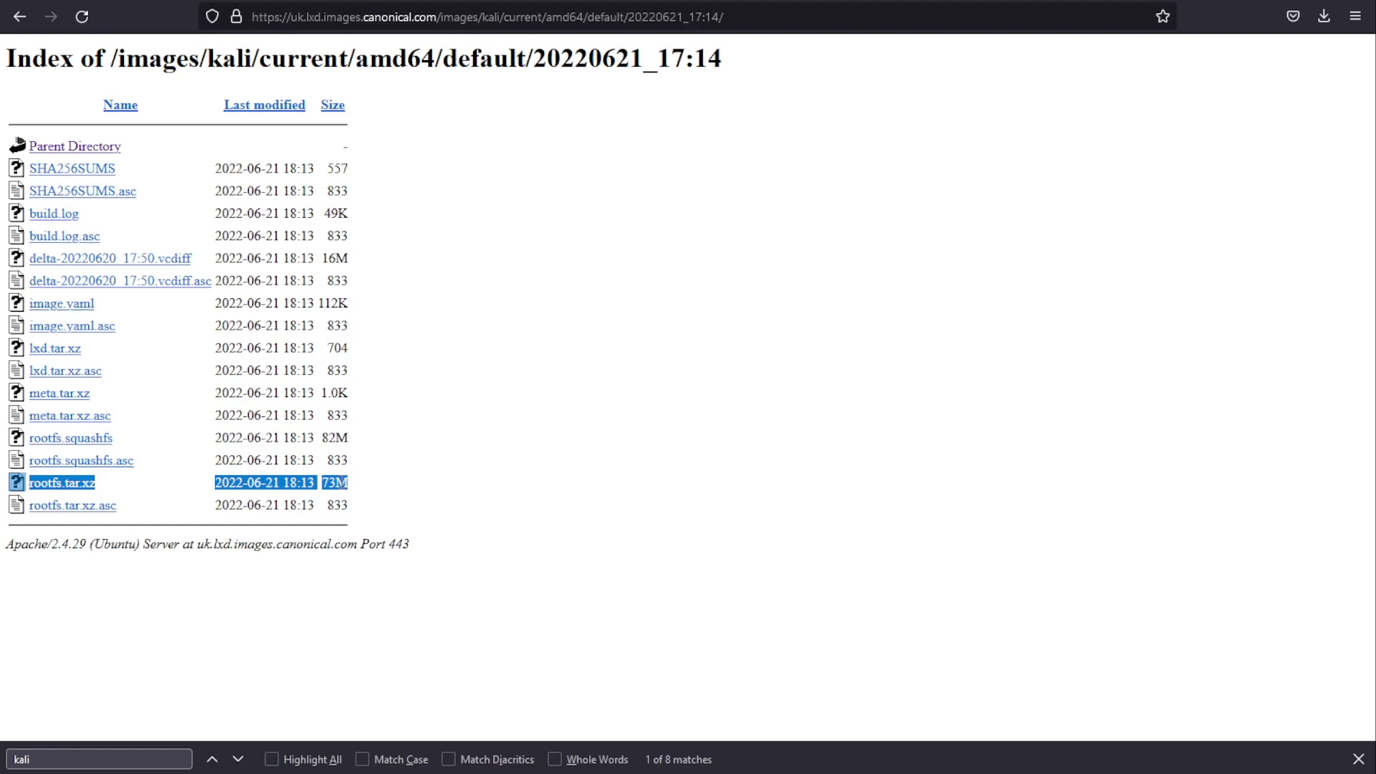
{"action": "key", "text": "alt+Tab"}
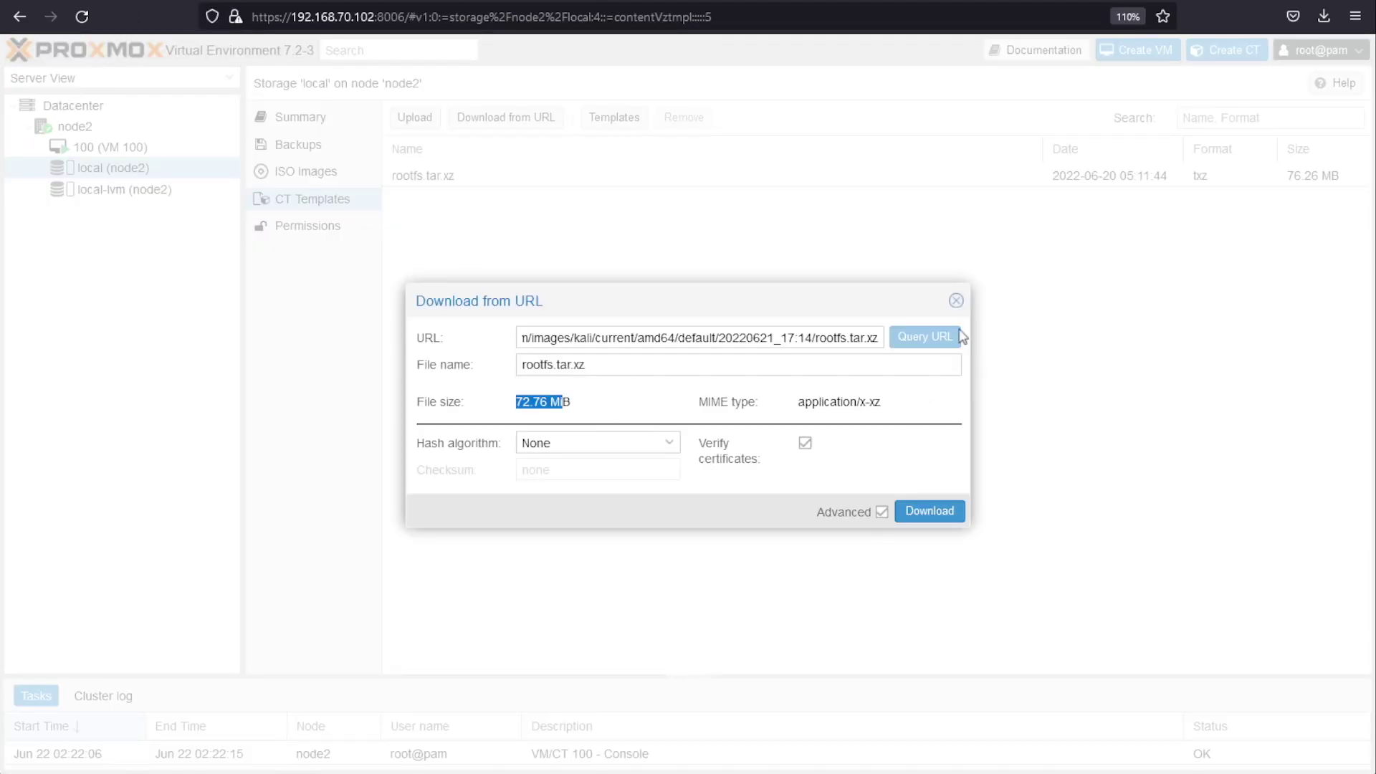
Step: Cancel the download and check the existing rootfs.tar.xz template's 76.26 MB size
{"action": "left_click", "coordinate": [956, 302]}
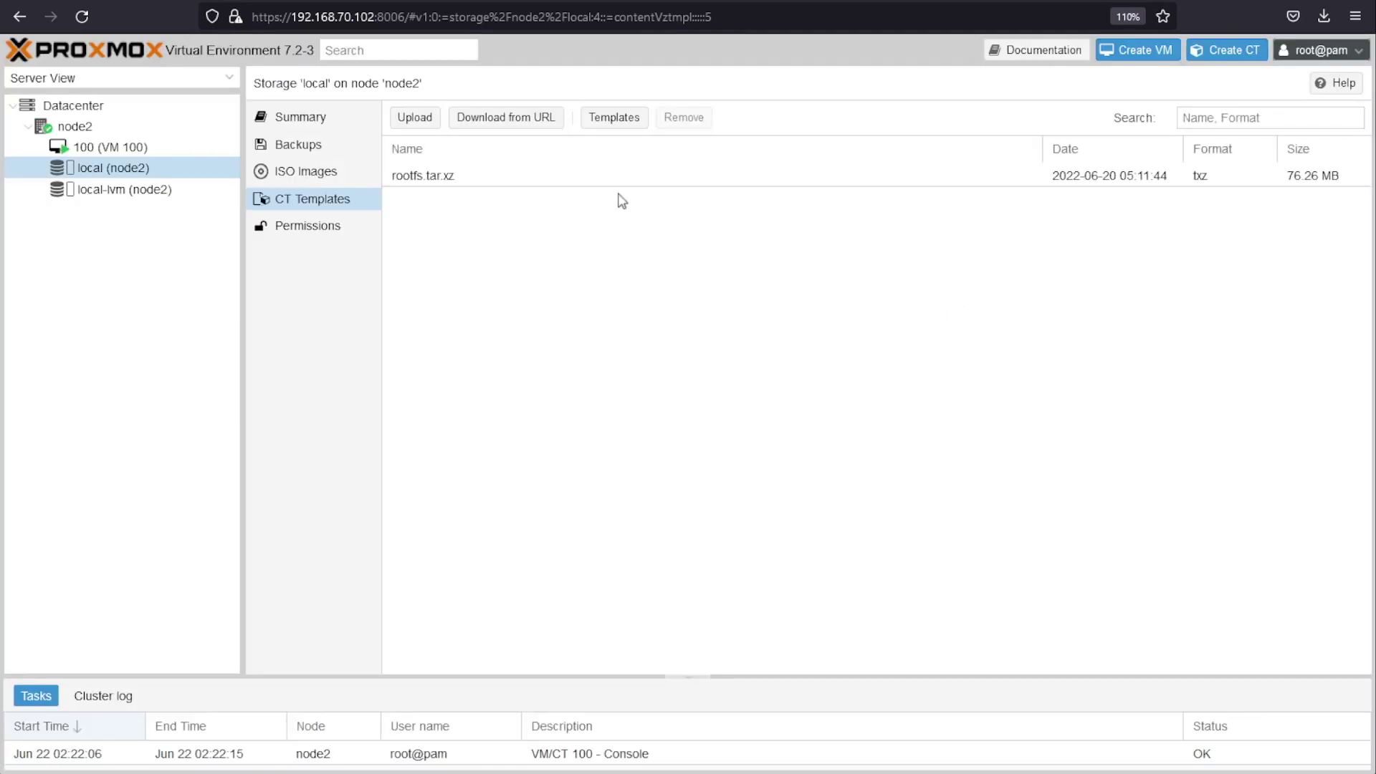
{"action": "left_click", "coordinate": [389, 175]}
{"action": "left_click", "coordinate": [1317, 183]}
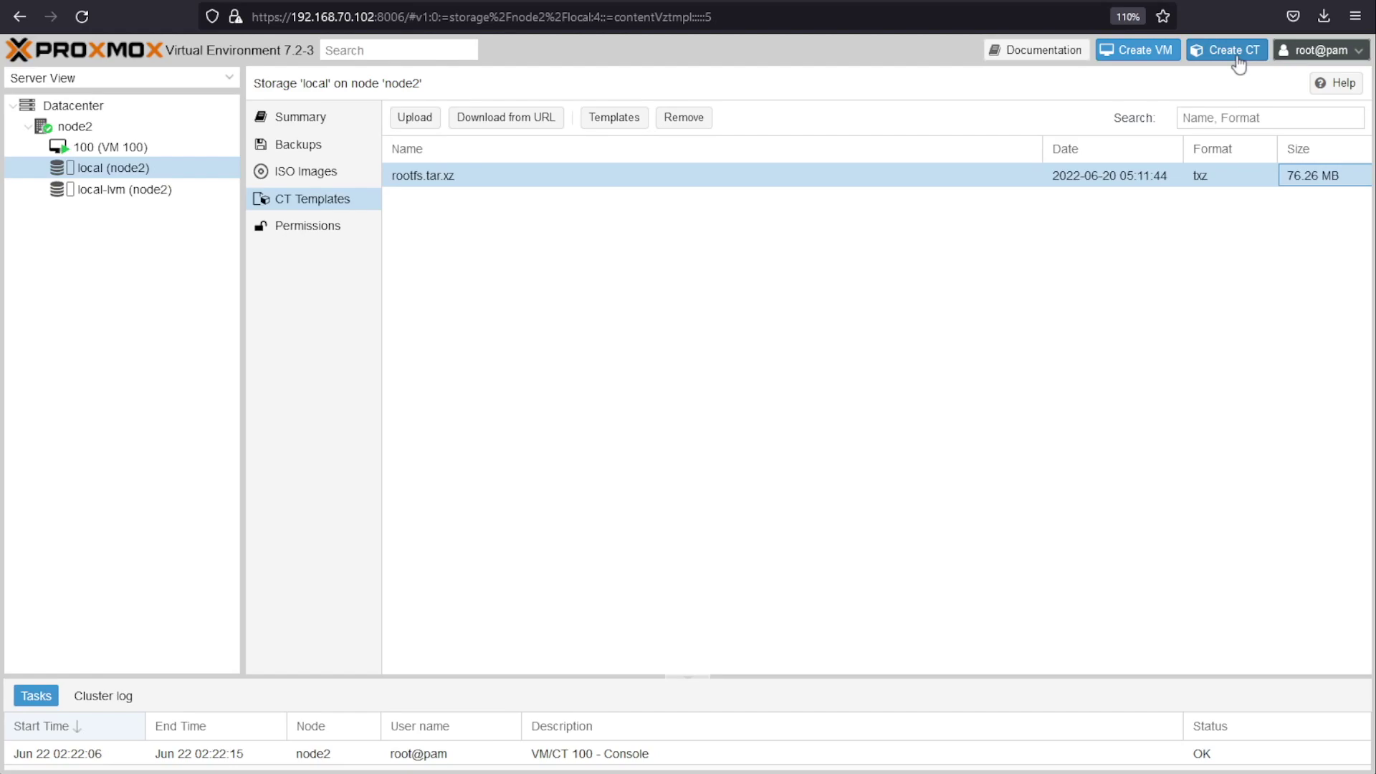
Step: Create container CT ID 31337 with a root password and open its Template list
{"action": "left_click", "coordinate": [1238, 63]}
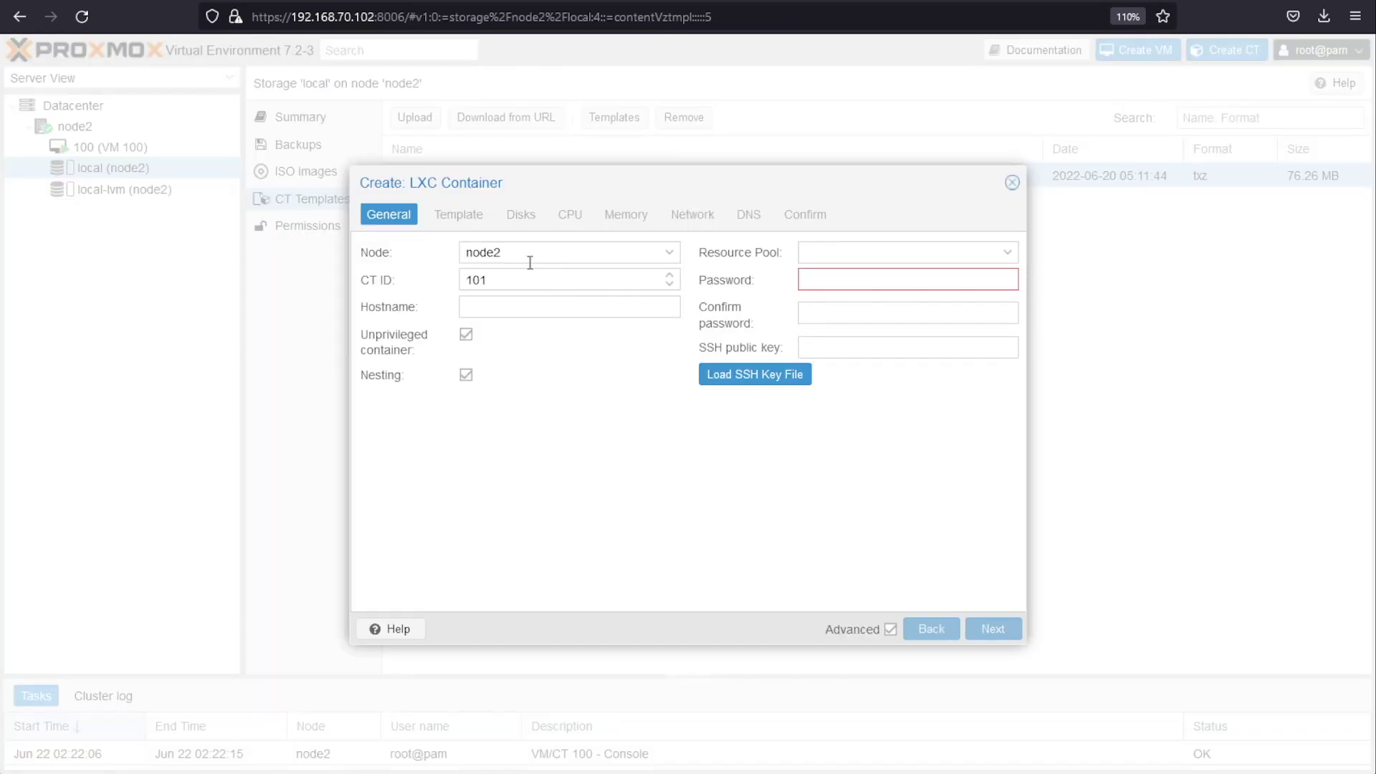
{"action": "left_click_drag", "start_coordinate": [505, 283], "coordinate": [463, 278]}
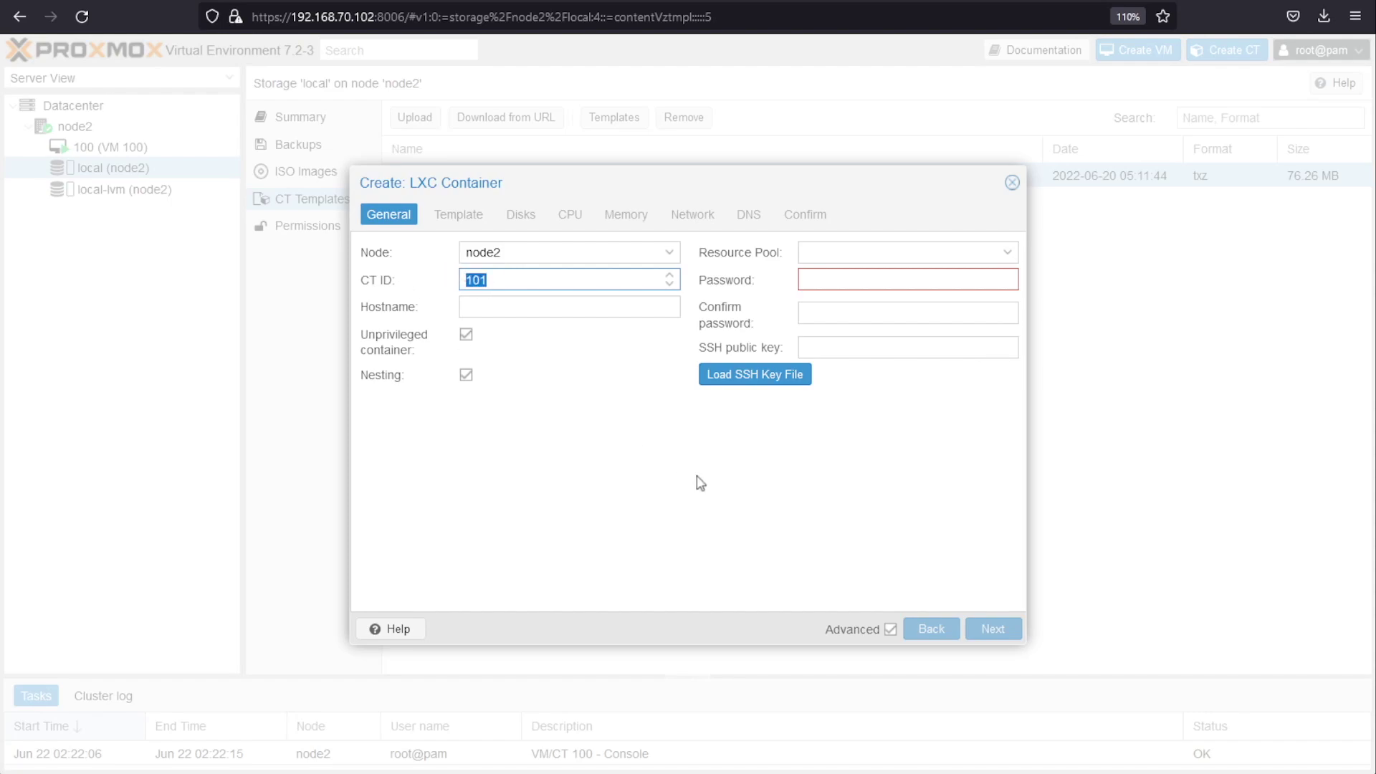
{"action": "type", "text": "31337"}
{"action": "left_click", "coordinate": [889, 281]}
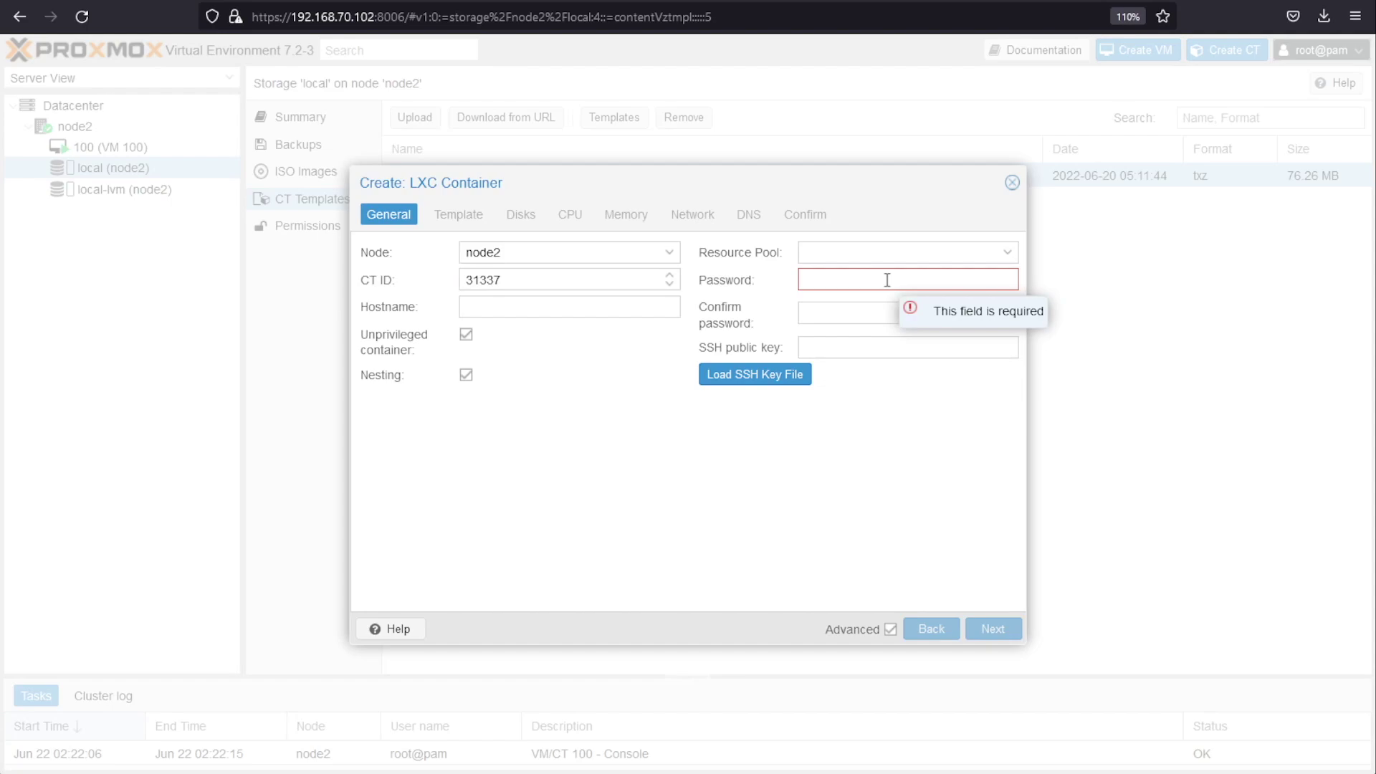
{"action": "type", "text": "pass"}
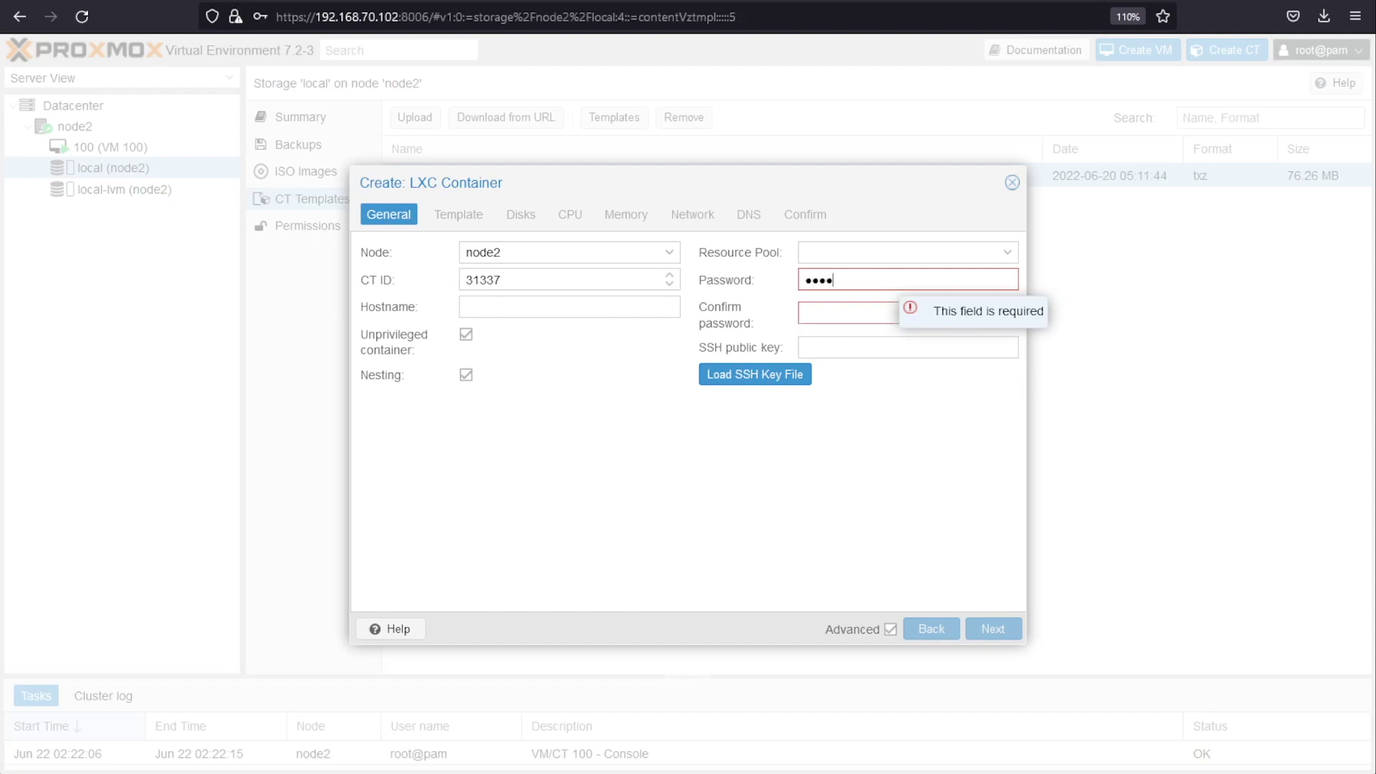
{"action": "key", "text": "Tab"}
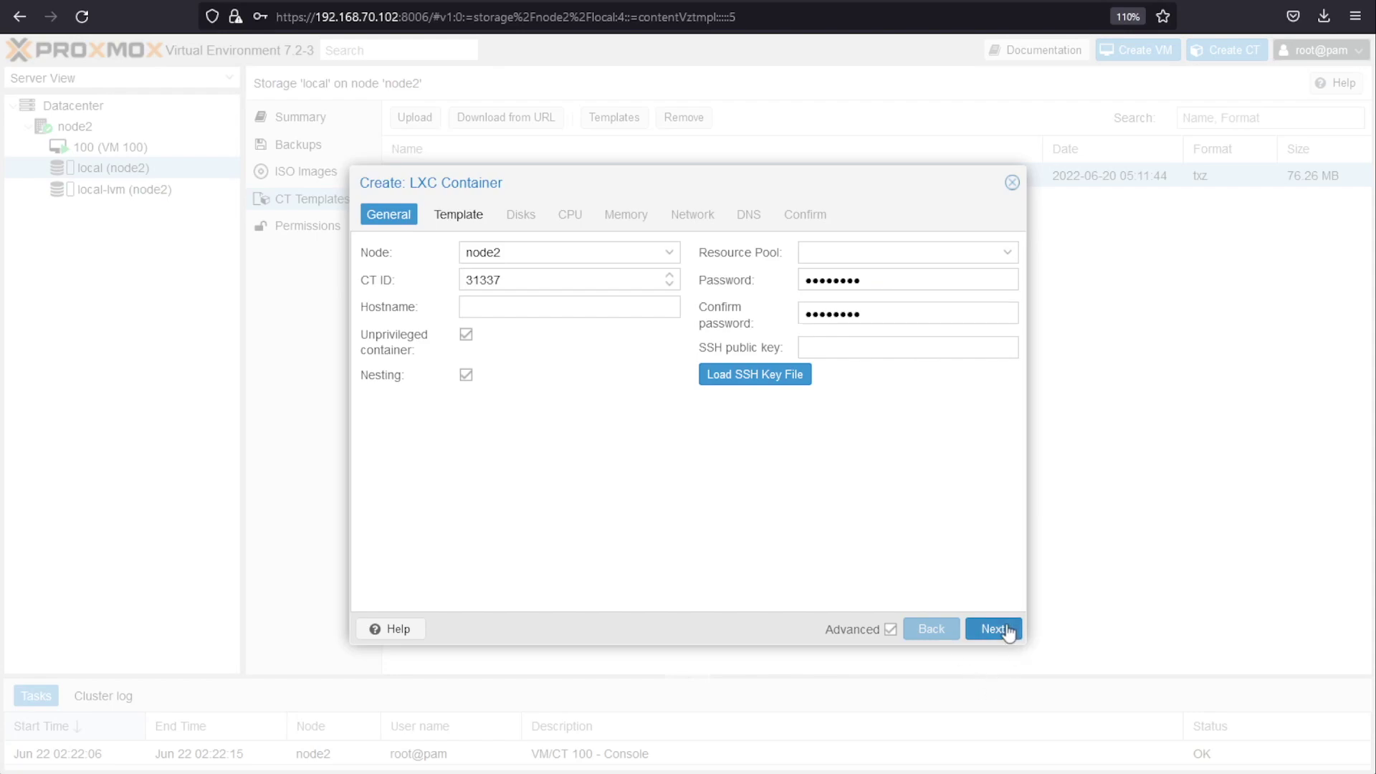
{"action": "left_click", "coordinate": [992, 628]}
{"action": "left_click", "coordinate": [672, 282]}
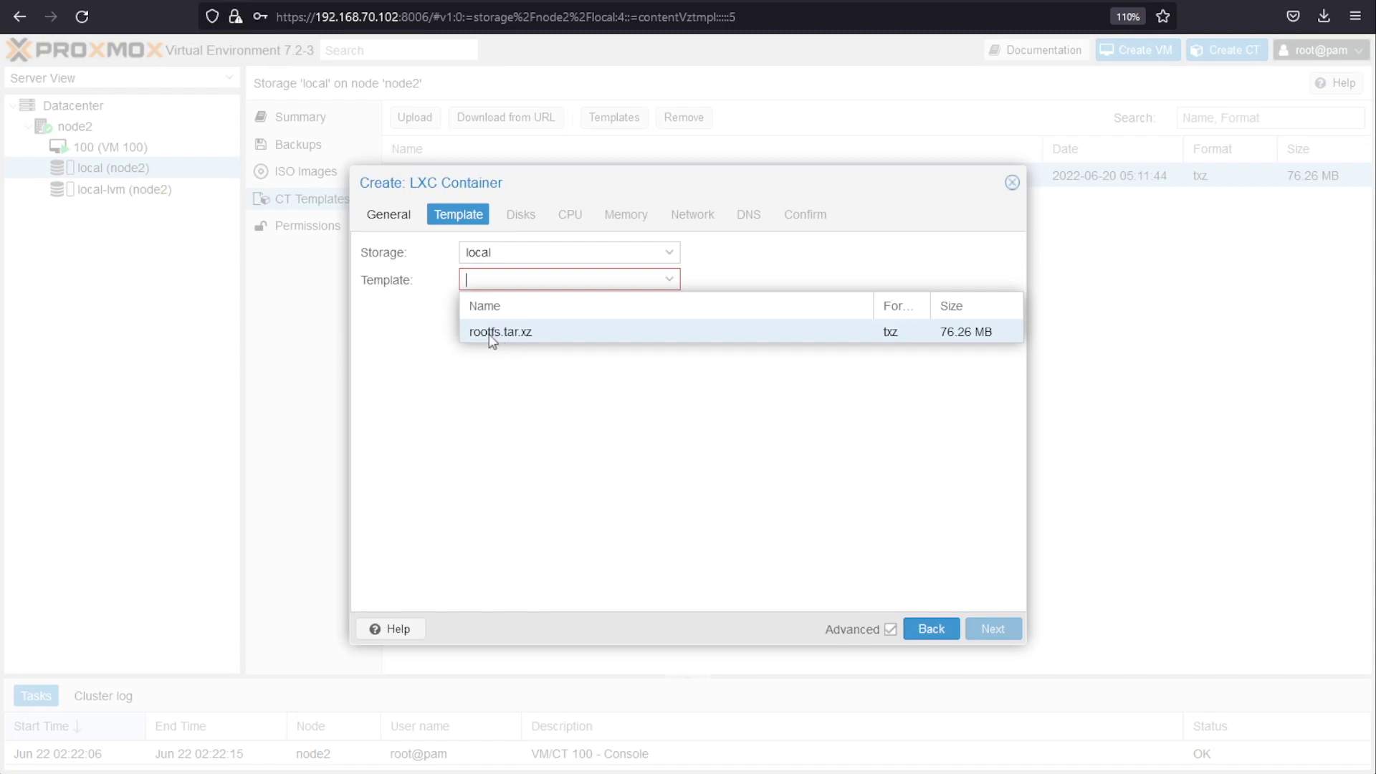
Step: Choose the rootfs.tar.xz template, a 20 GiB disk and 6 CPU cores
{"action": "left_click", "coordinate": [492, 334]}
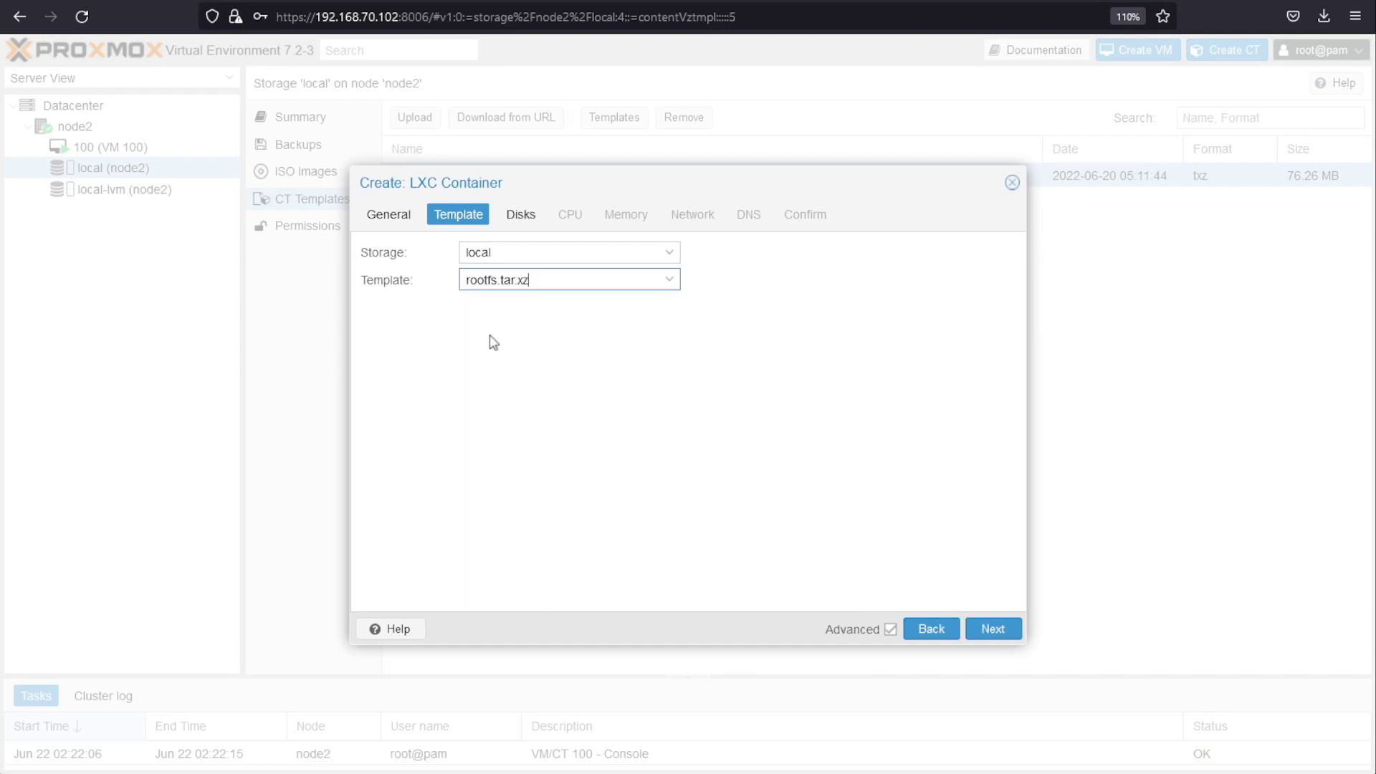
{"action": "left_click", "coordinate": [992, 631]}
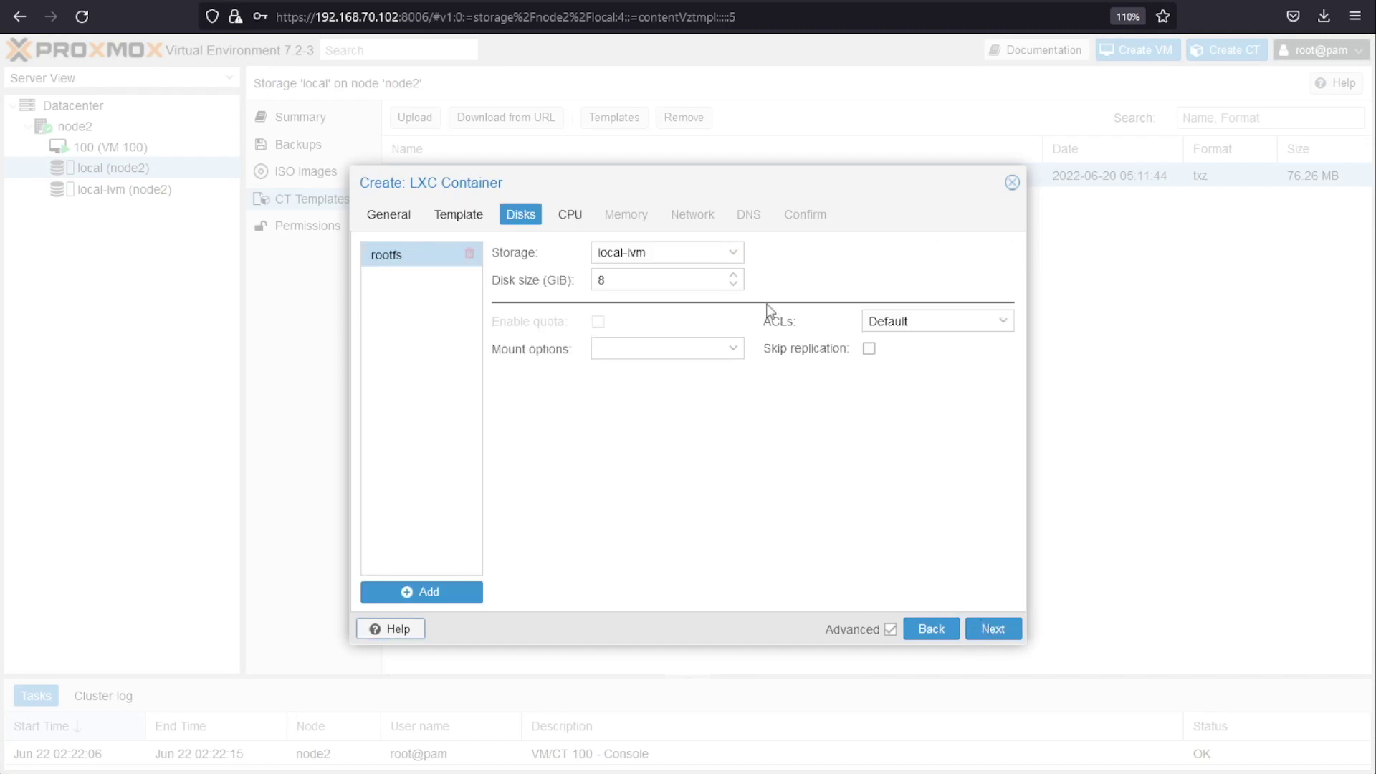
{"action": "left_click_drag", "start_coordinate": [636, 287], "coordinate": [492, 280]}
{"action": "type", "text": "20"}
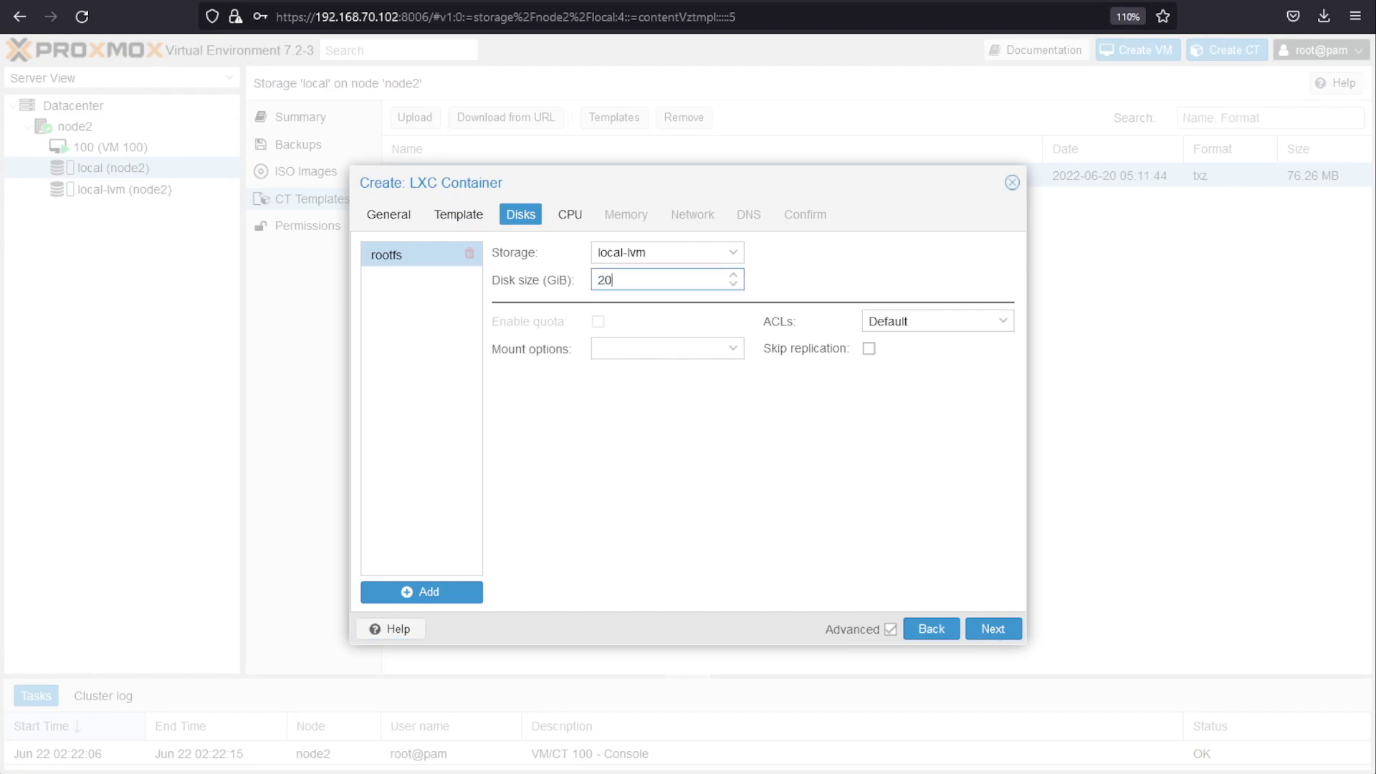
{"action": "left_click", "coordinate": [994, 632]}
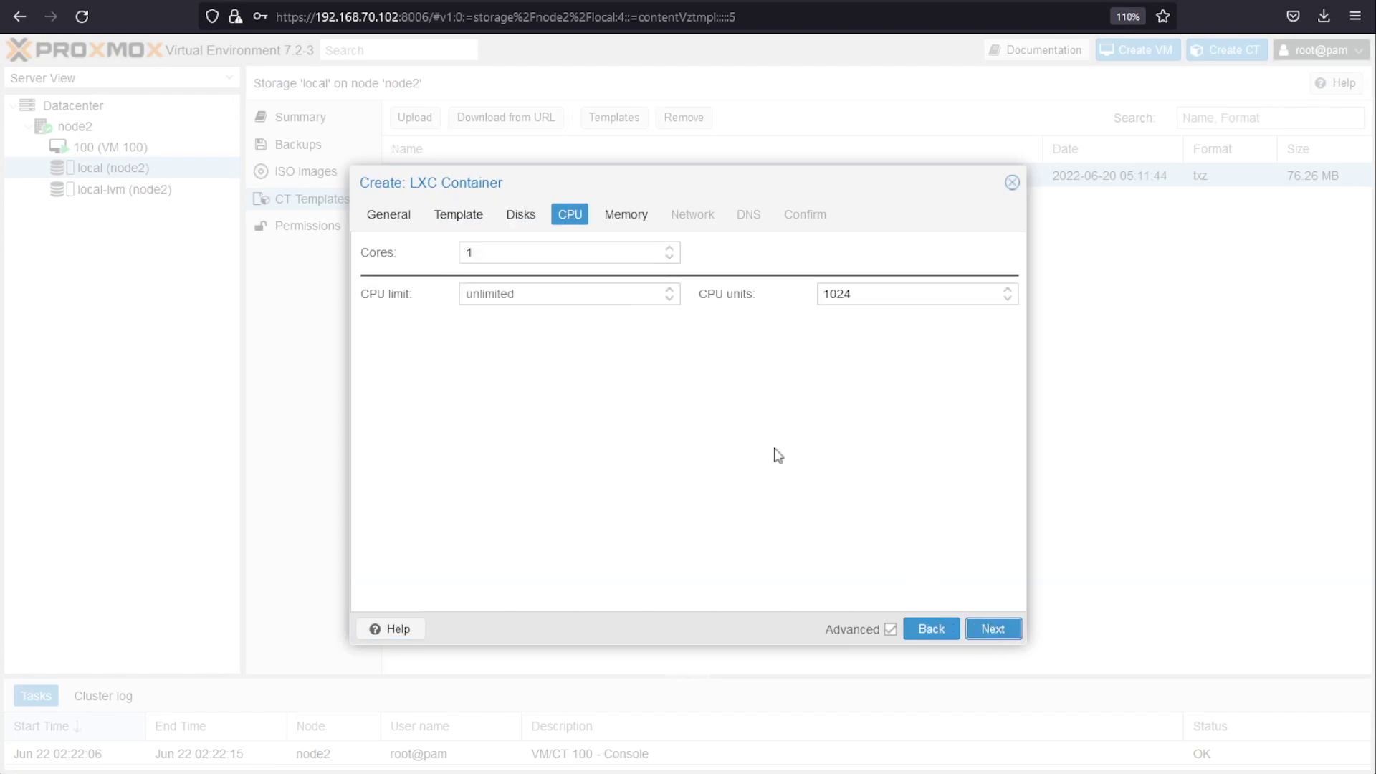
{"action": "left_click_drag", "start_coordinate": [539, 259], "coordinate": [190, 216]}
{"action": "type", "text": "6"}
{"action": "left_click", "coordinate": [816, 445]}
Step: Set memory to 8192 MiB and swap to 4096 MiB
{"action": "left_click", "coordinate": [995, 629]}
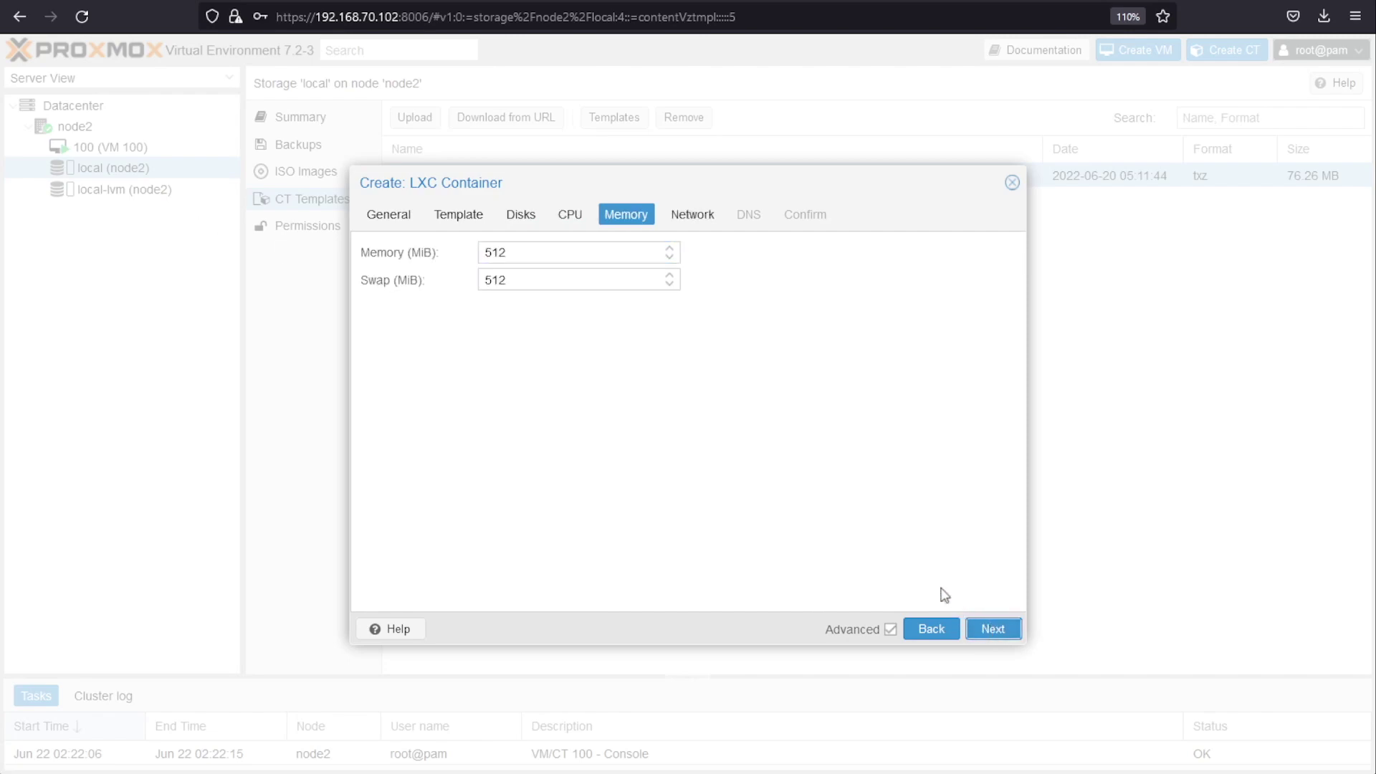
{"action": "left_click_drag", "start_coordinate": [538, 249], "coordinate": [412, 246]}
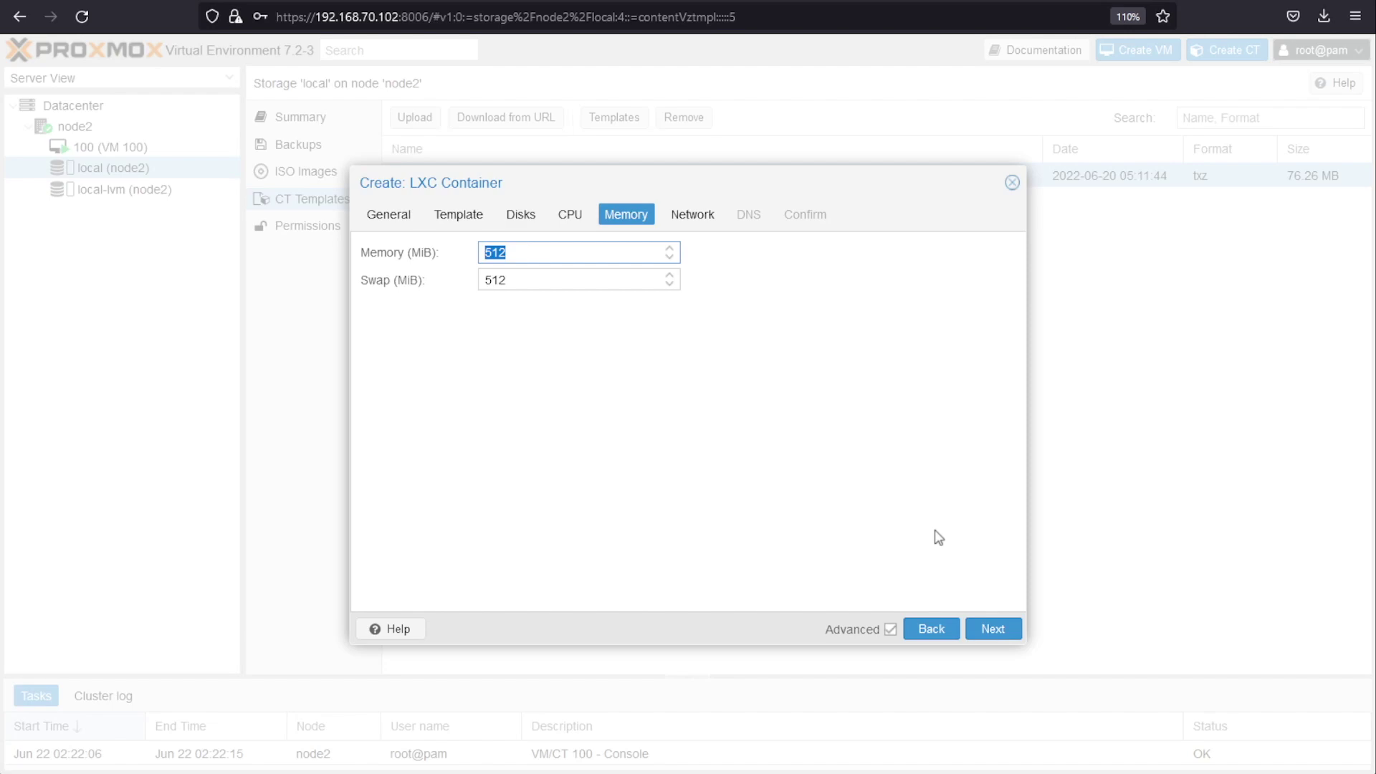
{"action": "type", "text": "819"}
{"action": "key", "text": "Tab"}
{"action": "type", "text": "4"}
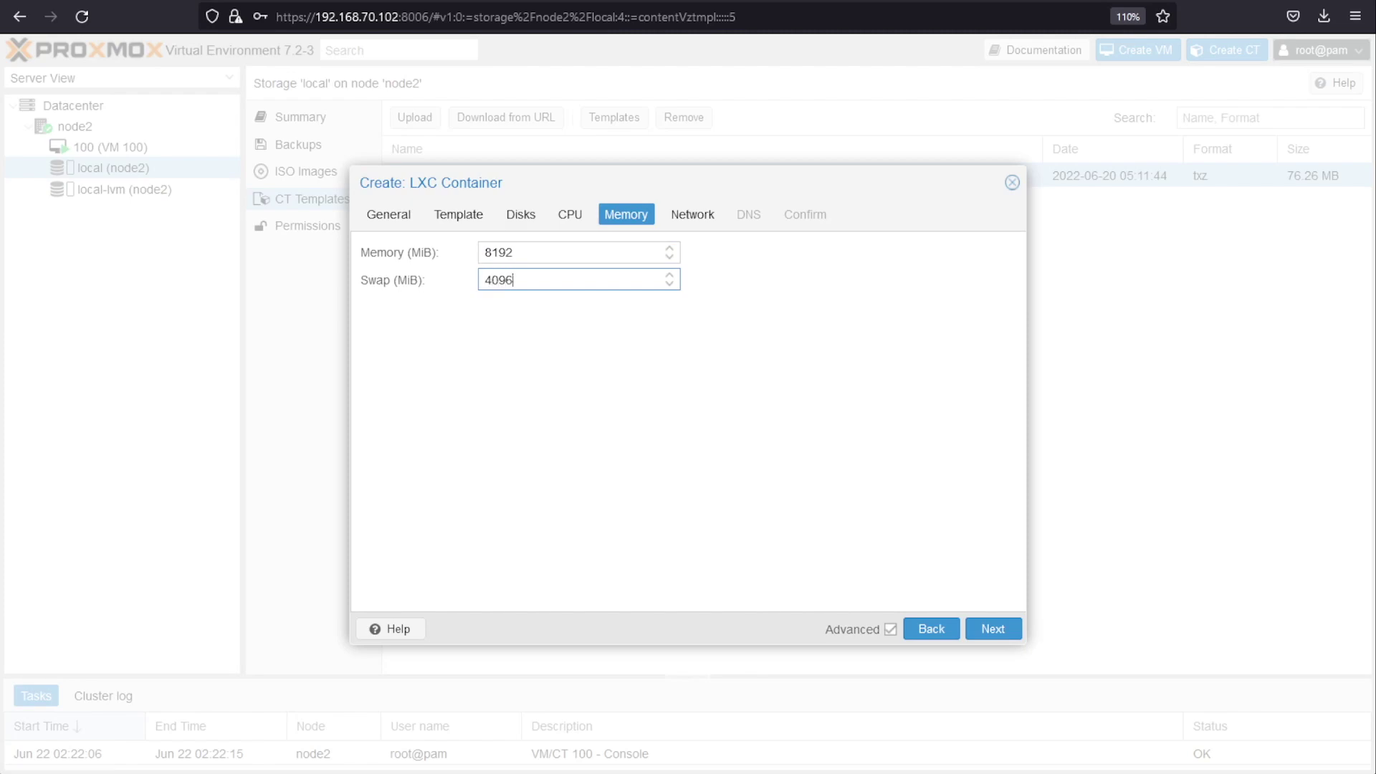
{"action": "left_click", "coordinate": [1006, 630]}
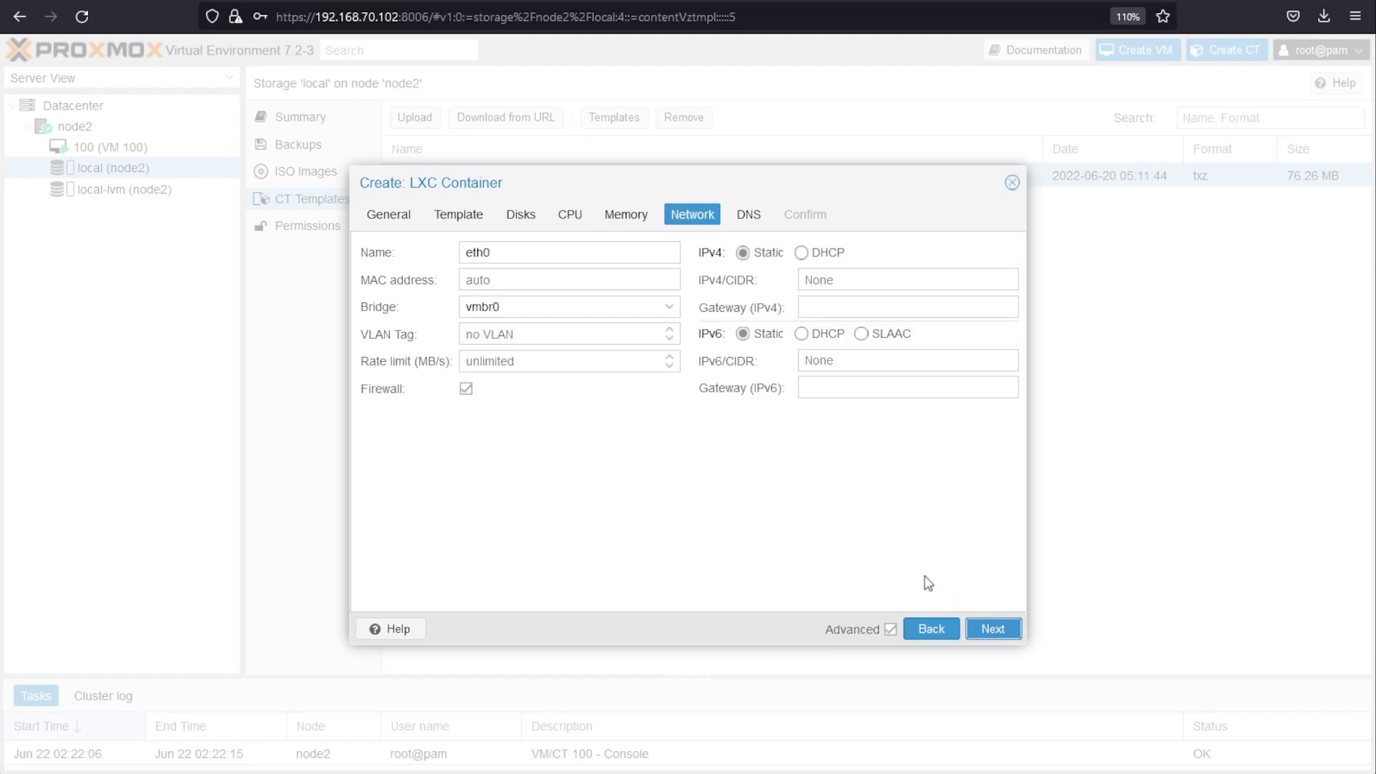
Step: Give the container static IPv4 192.168.70.201/24 and gateway 192.168.70.254, keeping default DNS
{"action": "left_click", "coordinate": [820, 280]}
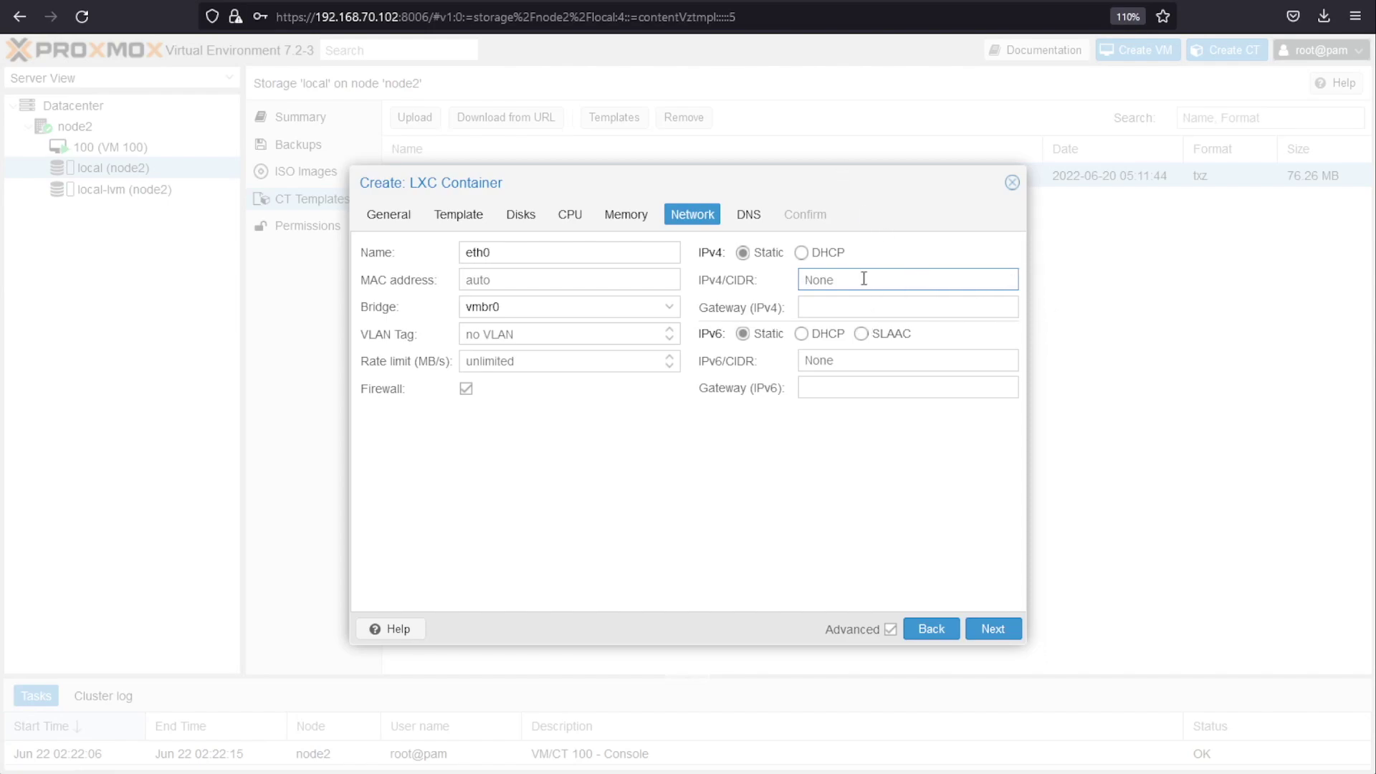
{"action": "type", "text": "192.168"}
{"action": "type", "text": ".70."}
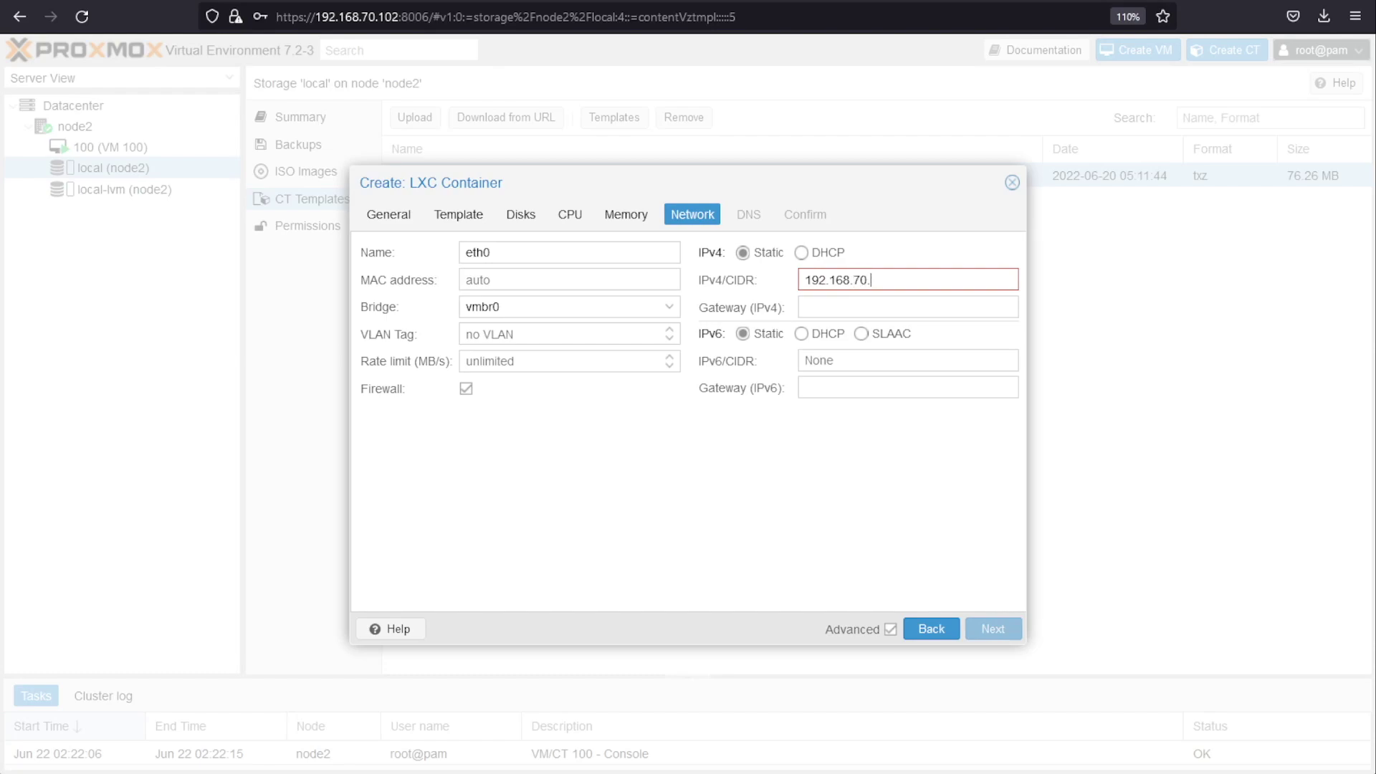
{"action": "type", "text": "201/24"}
{"action": "left_click", "coordinate": [892, 307]}
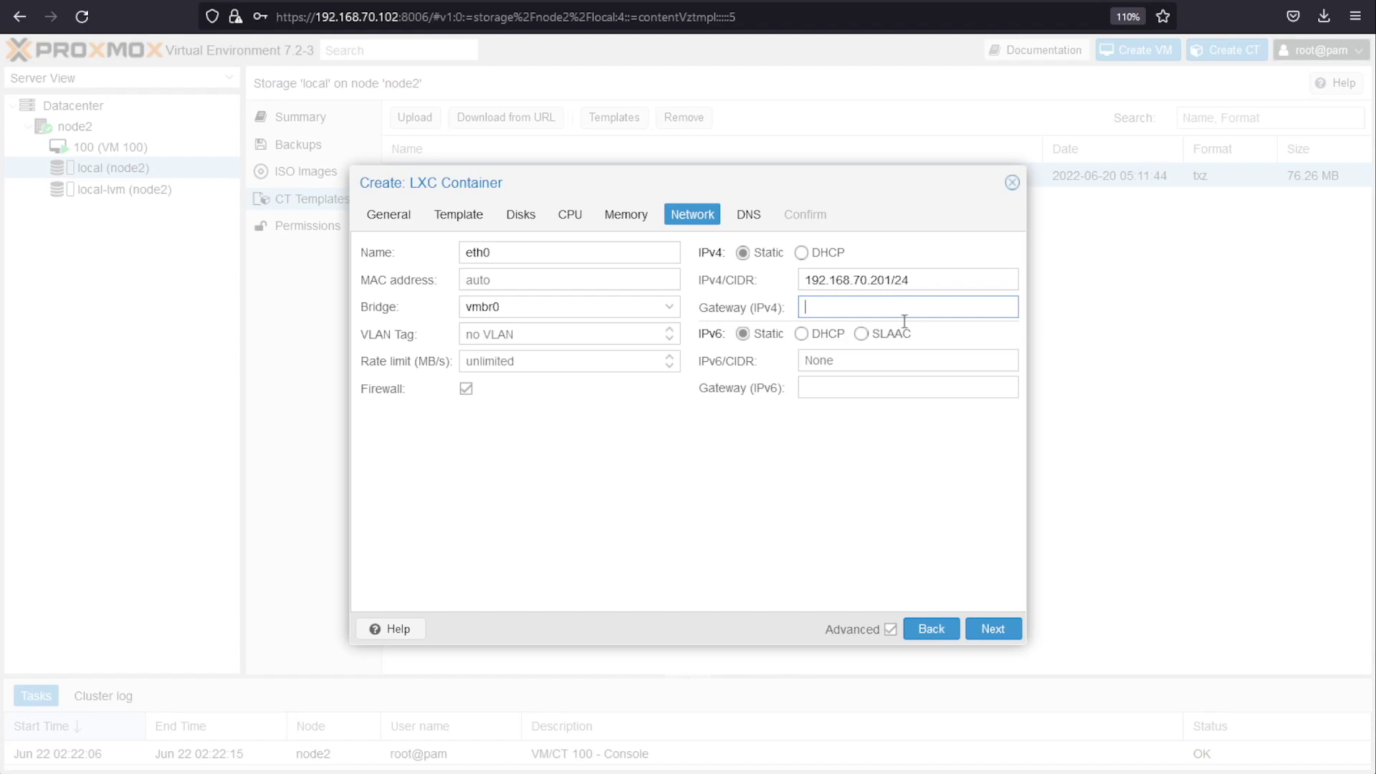
{"action": "type", "text": "192.1"}
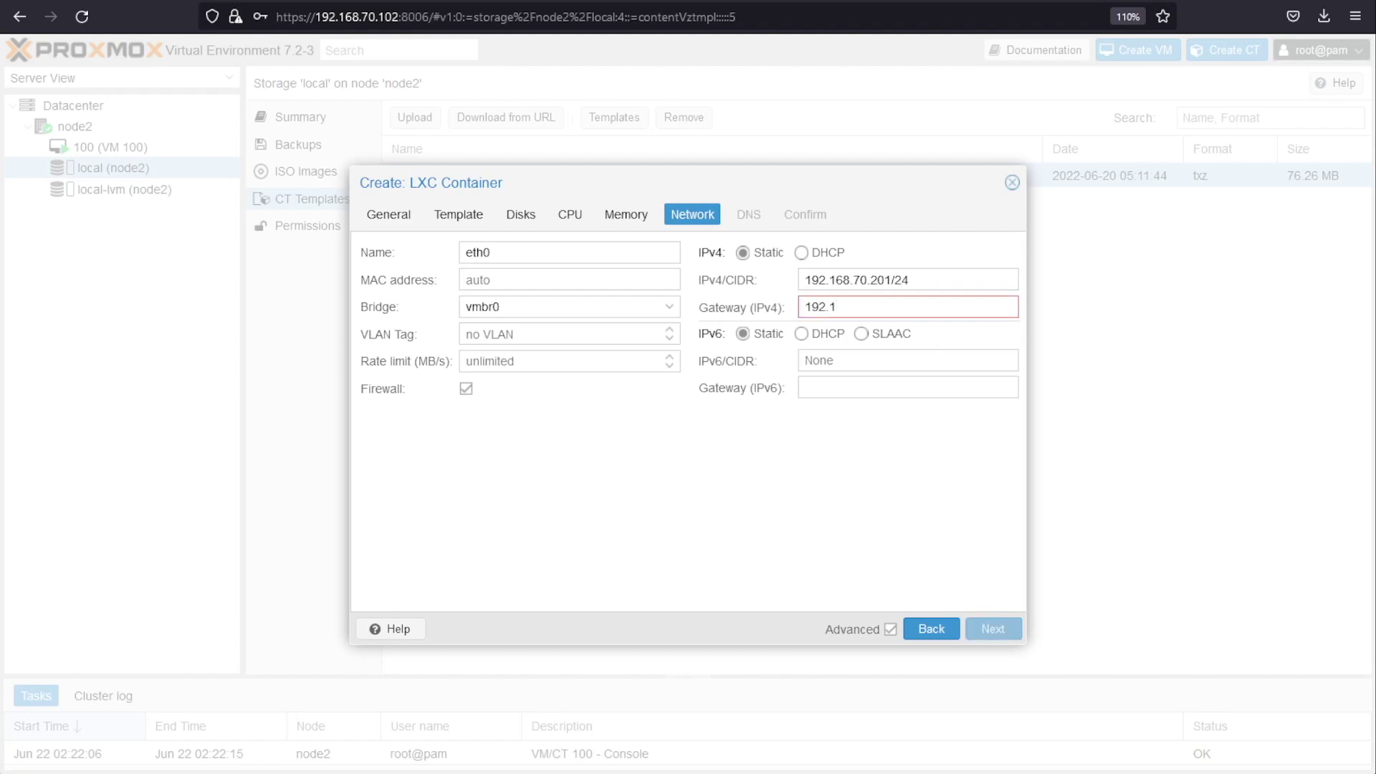
{"action": "type", "text": "68.70.254"}
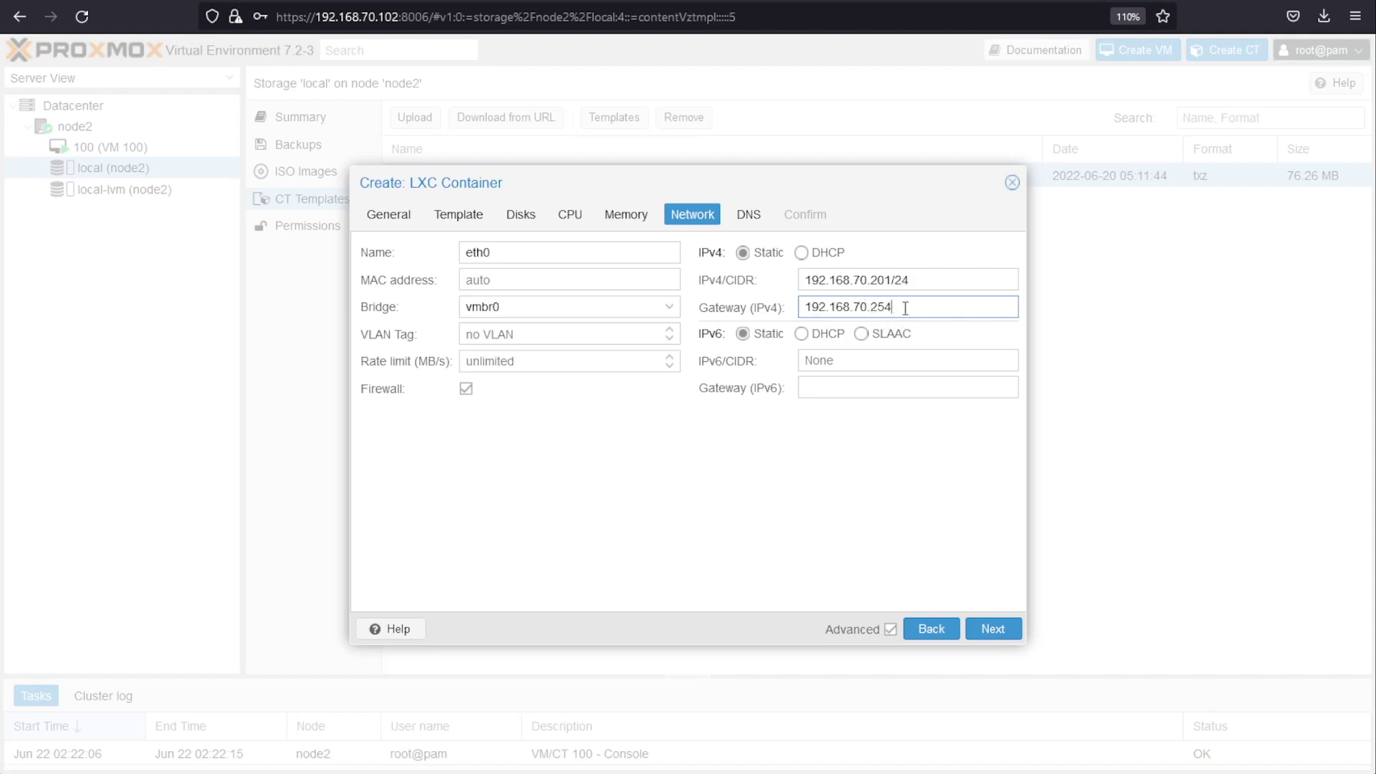
{"action": "left_click_drag", "start_coordinate": [905, 307], "coordinate": [780, 300]}
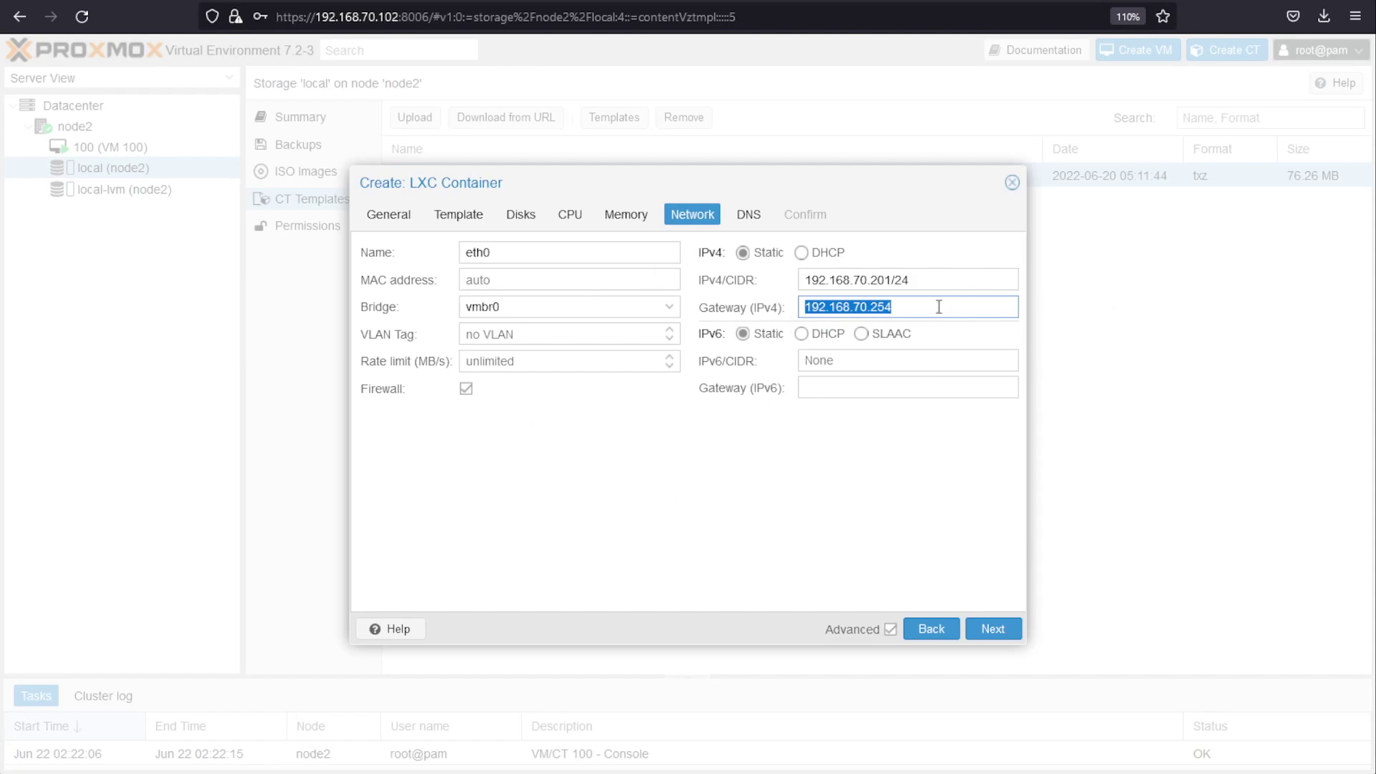
{"action": "left_click_drag", "start_coordinate": [901, 307], "coordinate": [765, 306]}
{"action": "left_click", "coordinate": [989, 630]}
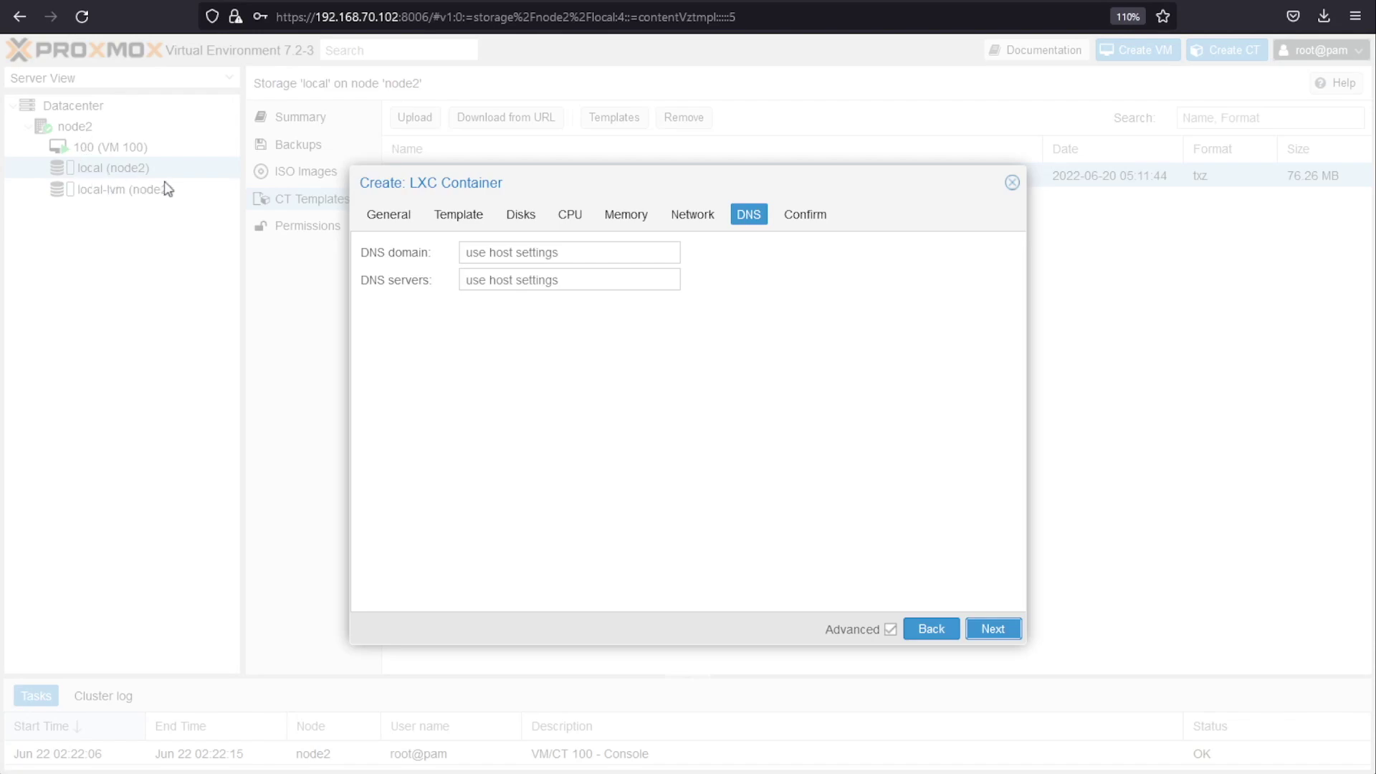
{"action": "left_click", "coordinate": [1003, 631]}
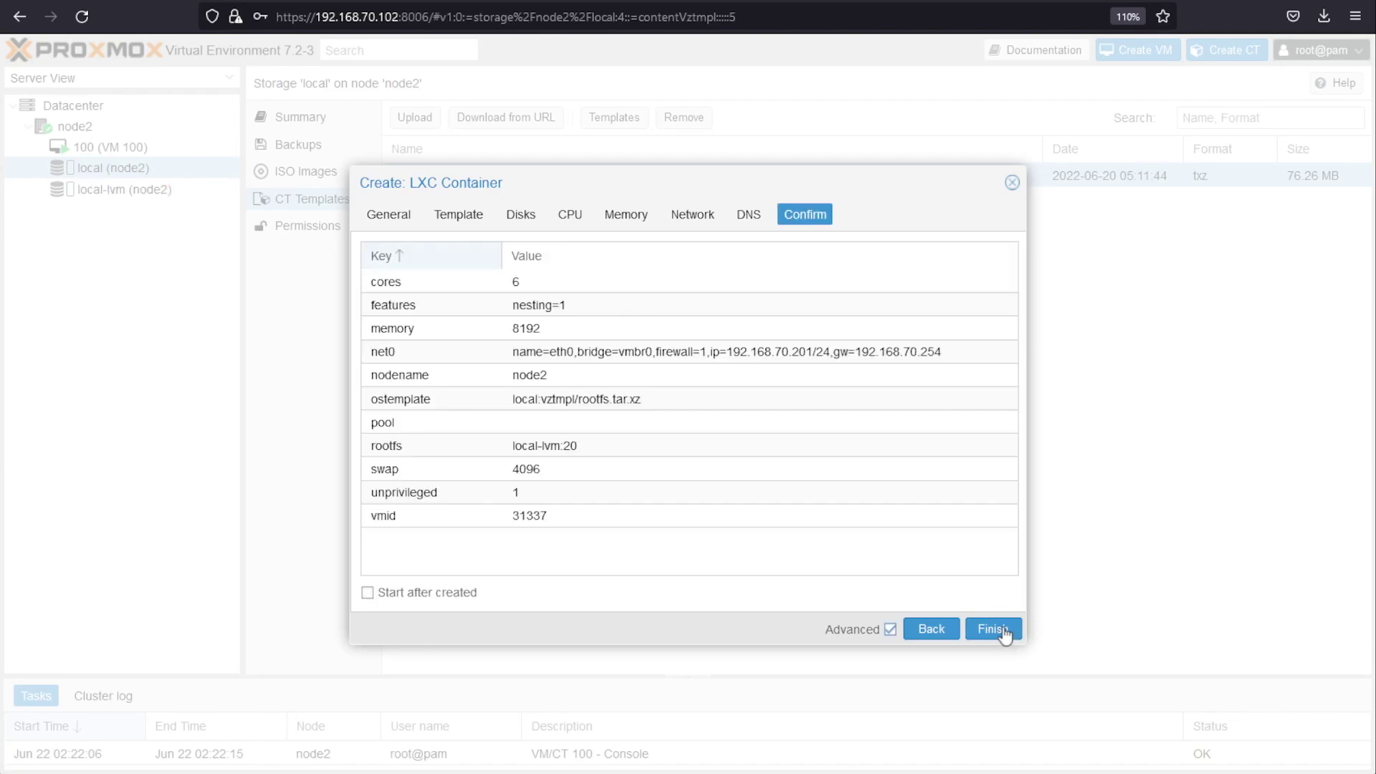
Step: Enable Start after created, finish creating CT31337, and close the log once it shows TASK OK
{"action": "left_click", "coordinate": [368, 594]}
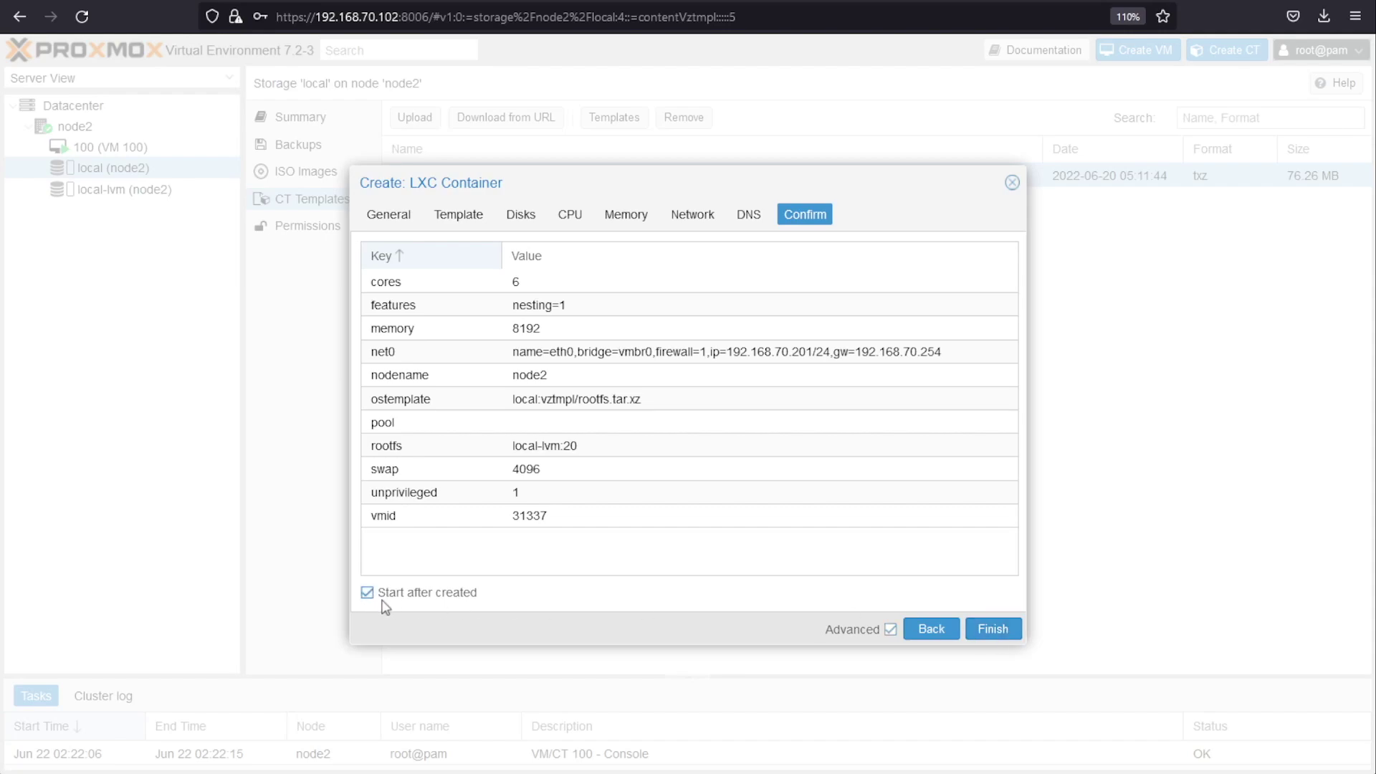
{"action": "left_click", "coordinate": [1002, 630]}
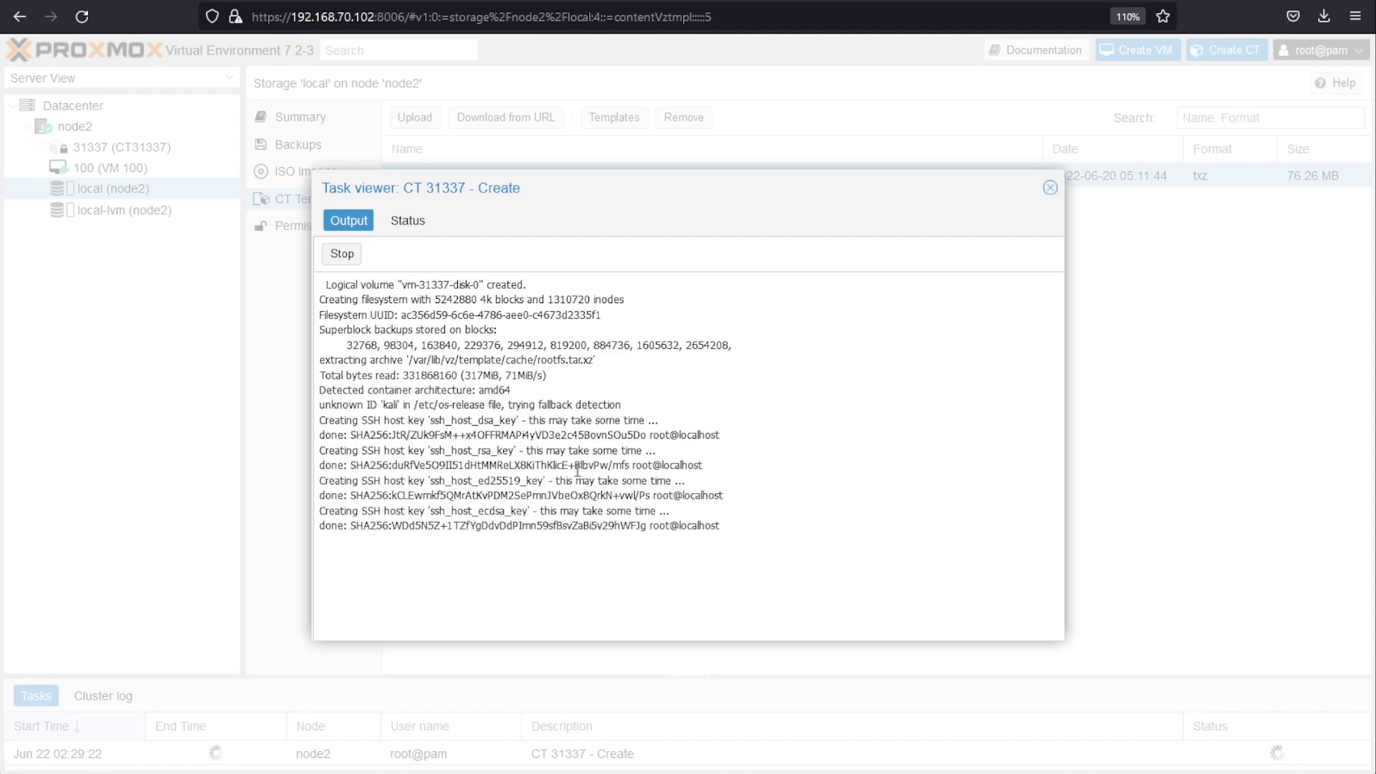
{"action": "double_click", "coordinate": [339, 542]}
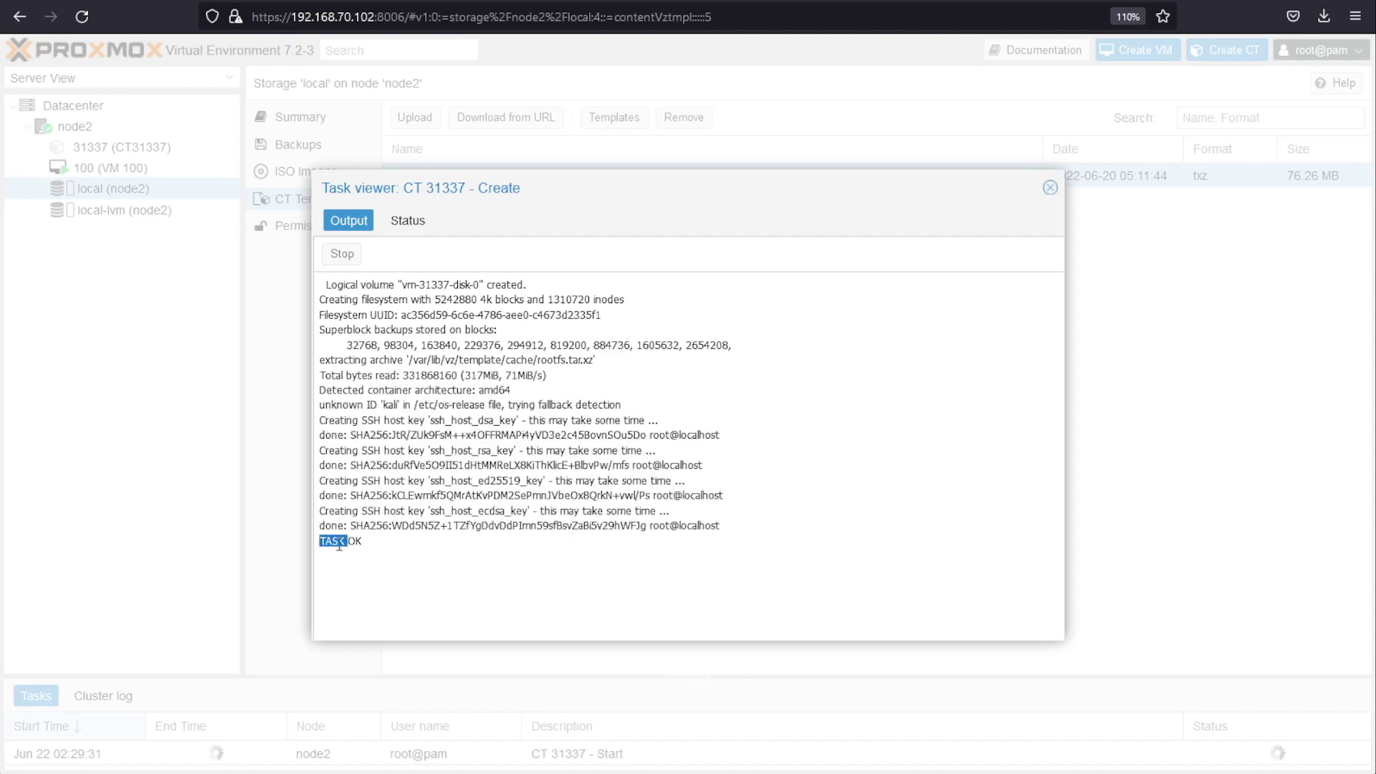
{"action": "left_click", "coordinate": [1050, 187]}
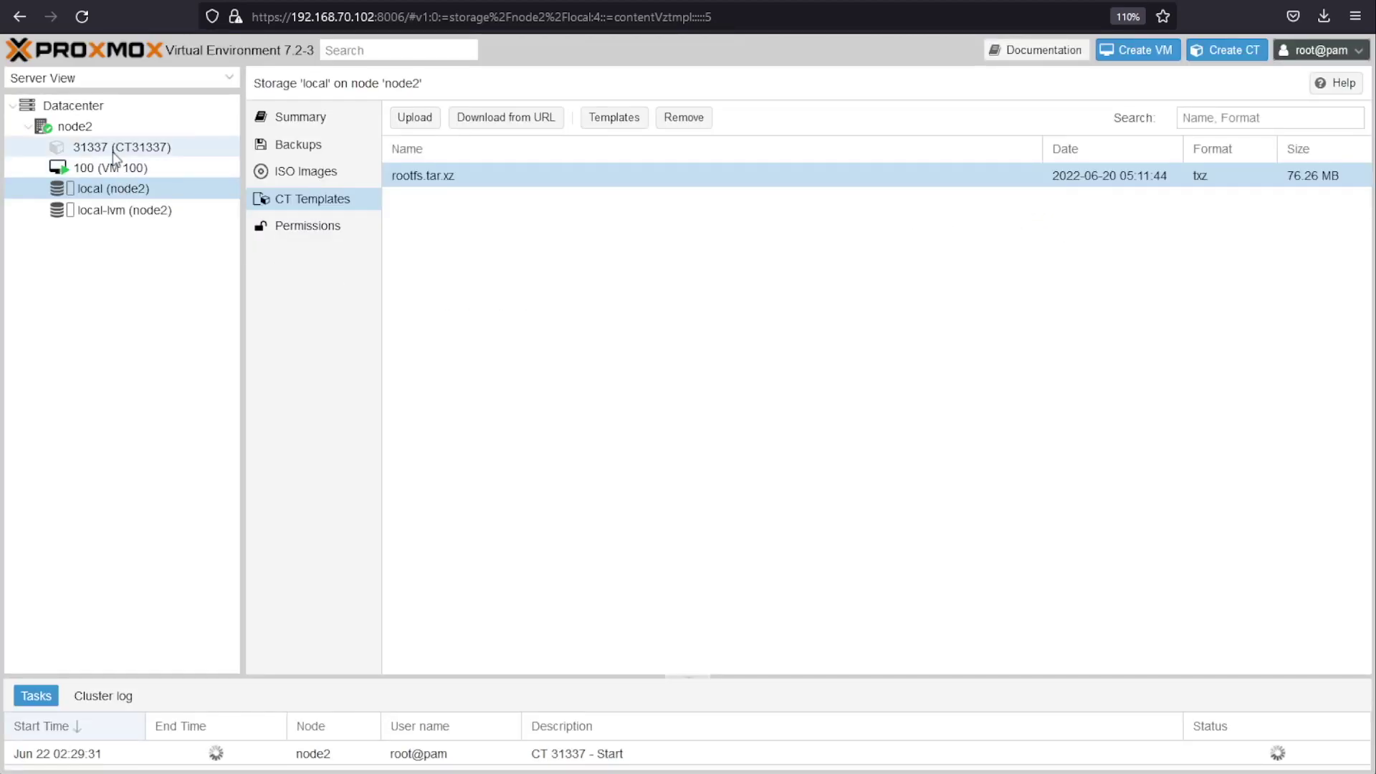
Step: Check CT31337's memory usage on its Summary, then open its Console
{"action": "left_click", "coordinate": [144, 150]}
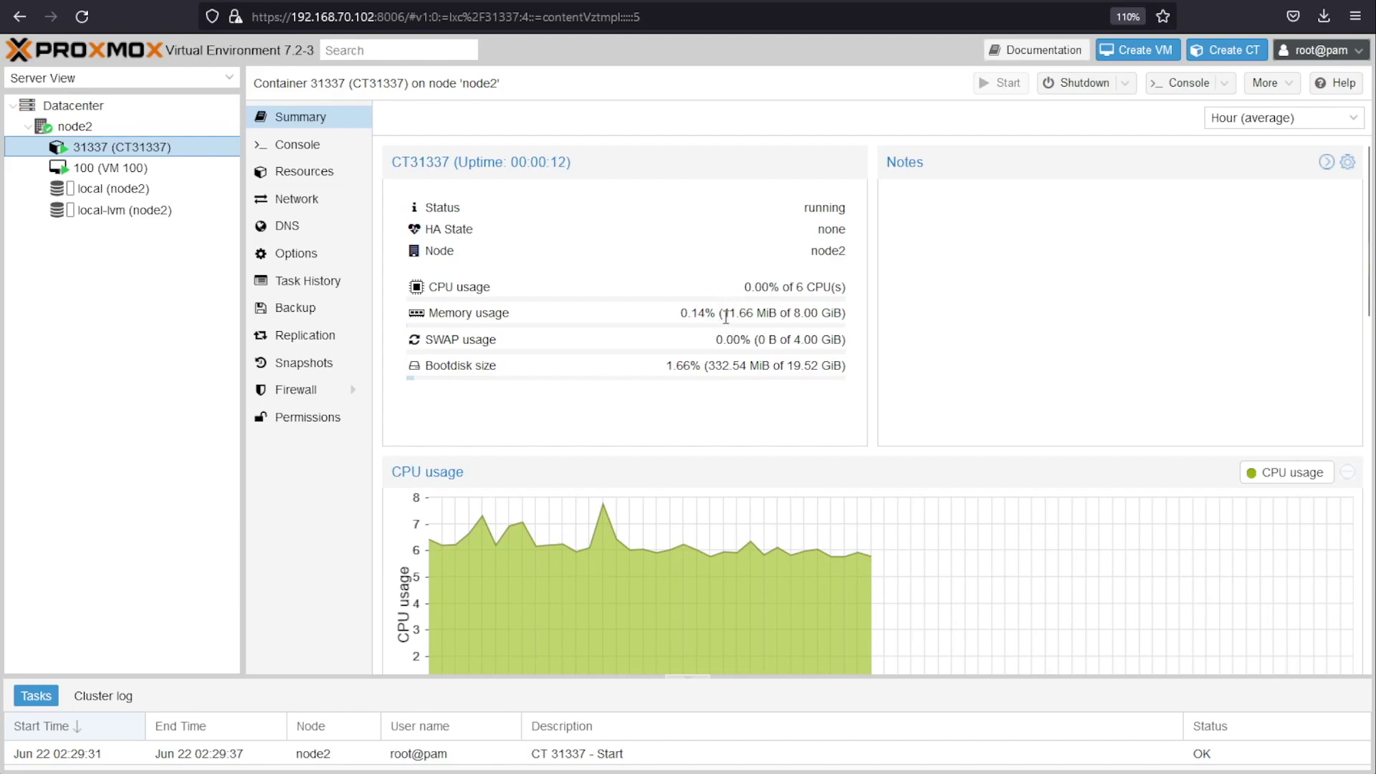
{"action": "left_click_drag", "start_coordinate": [723, 318], "coordinate": [841, 317]}
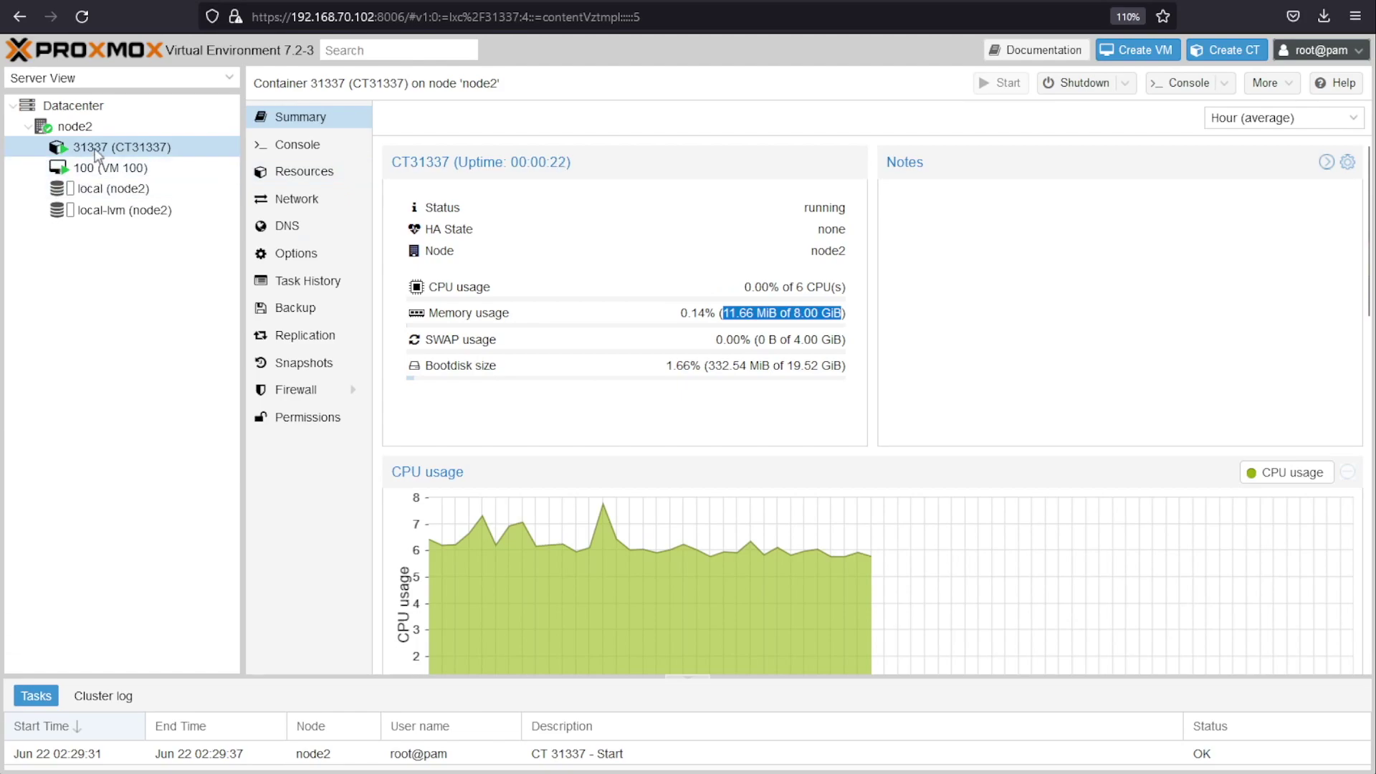
{"action": "left_click", "coordinate": [267, 152]}
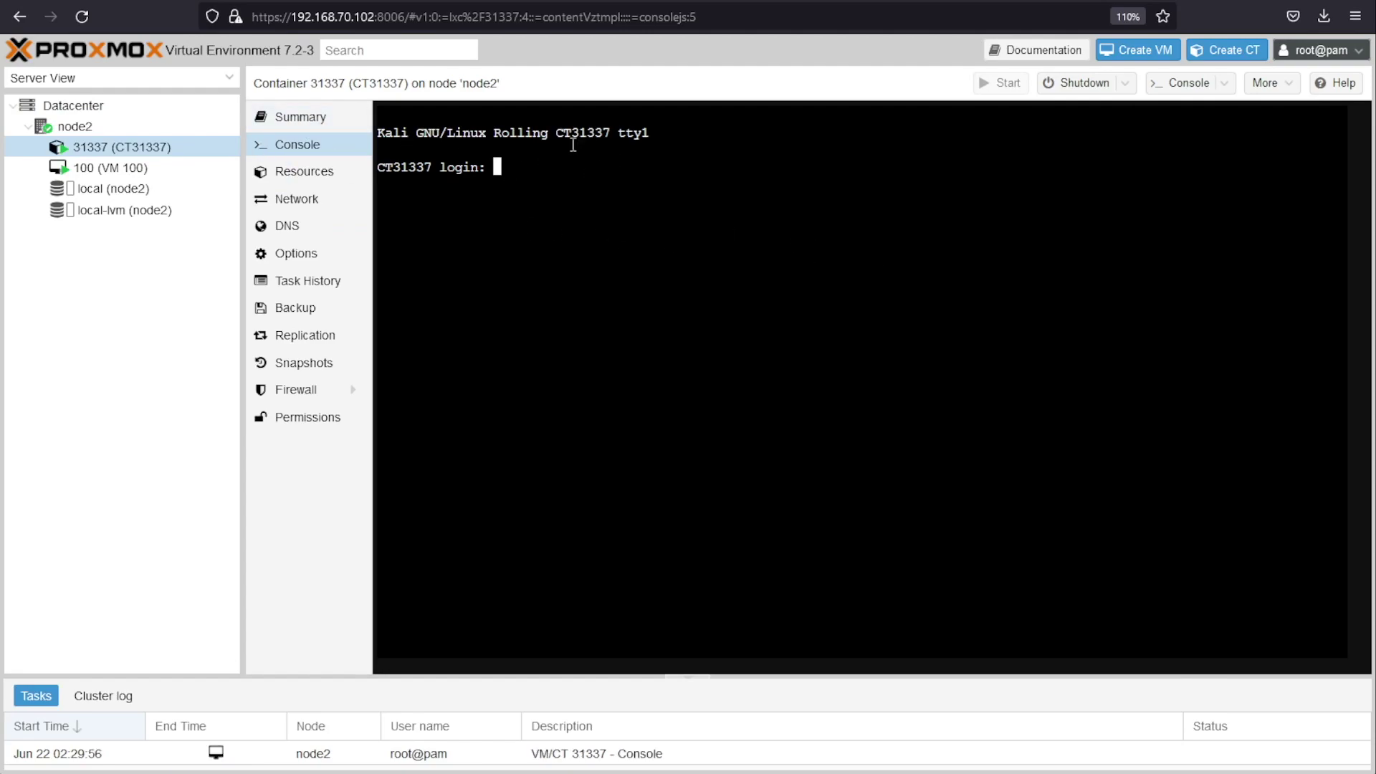
{"action": "left_click", "coordinate": [321, 124]}
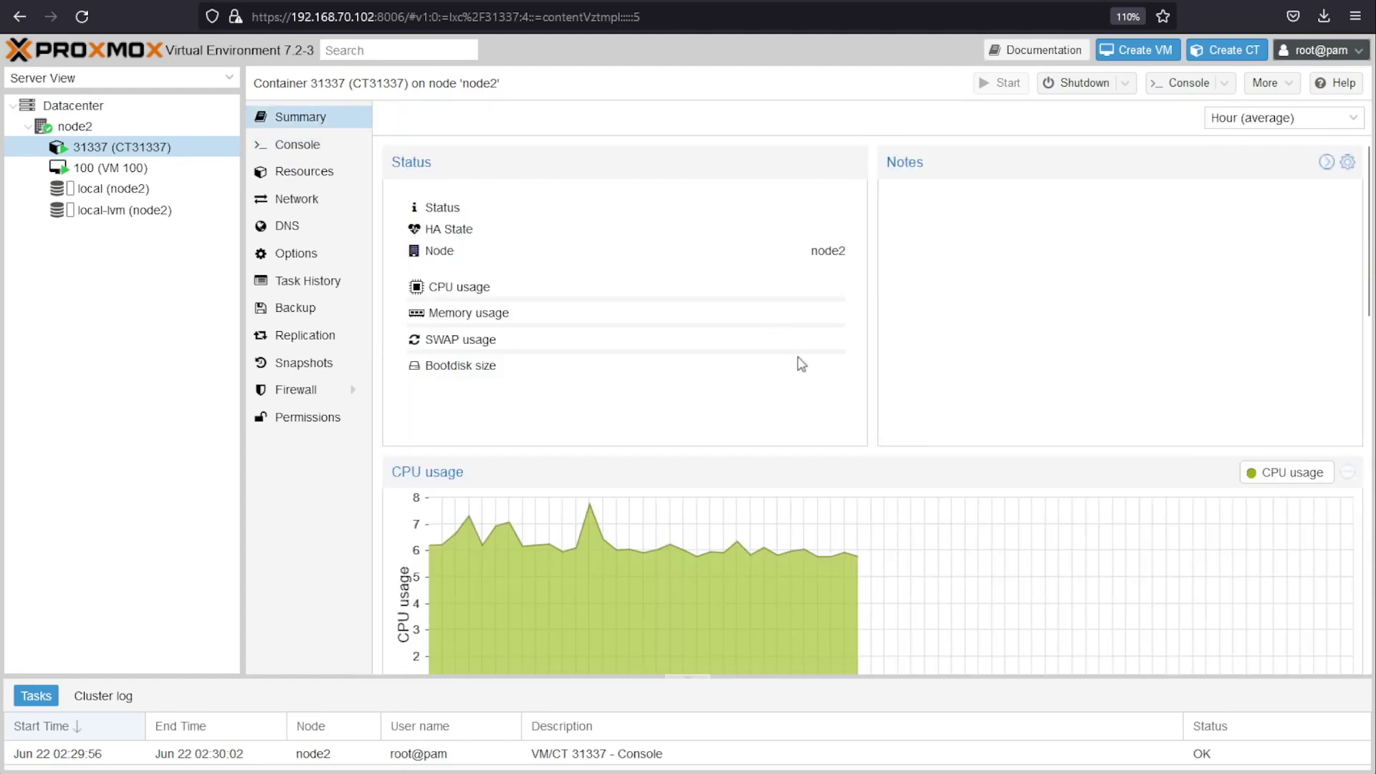
{"action": "left_click_drag", "start_coordinate": [723, 312], "coordinate": [792, 313]}
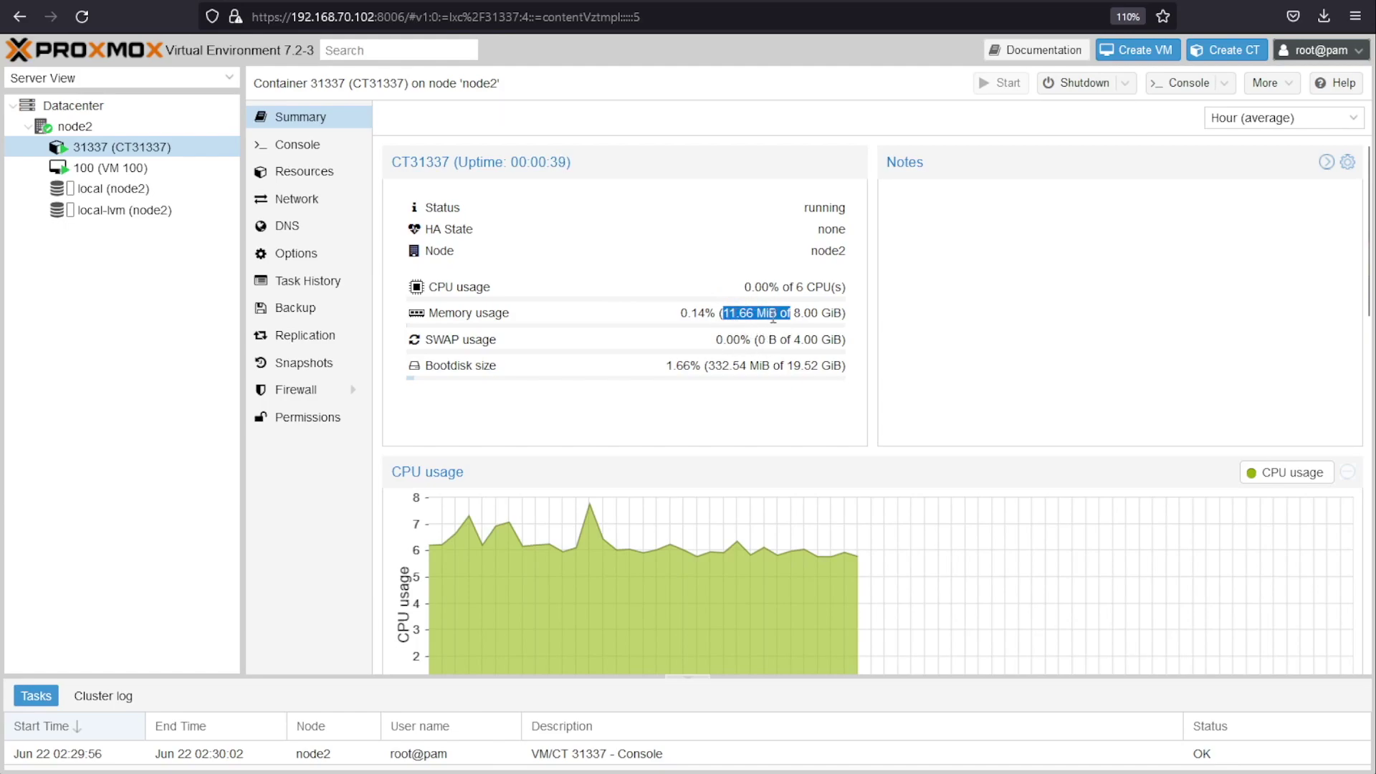
{"action": "left_click", "coordinate": [308, 146]}
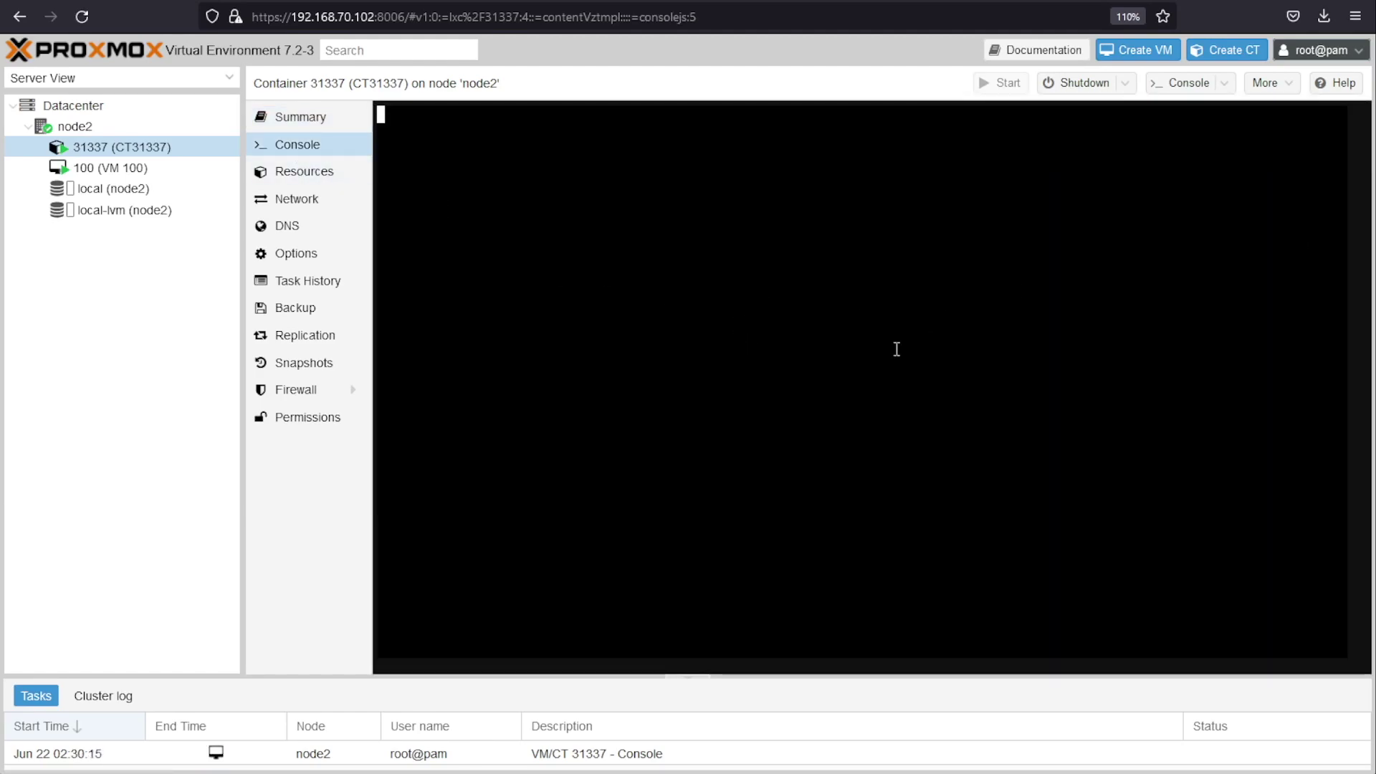
Step: Log into the CT31337 console as root and clear the screen
{"action": "key", "text": "Return"}
{"action": "type", "text": "root"}
{"action": "key", "text": "Return"}
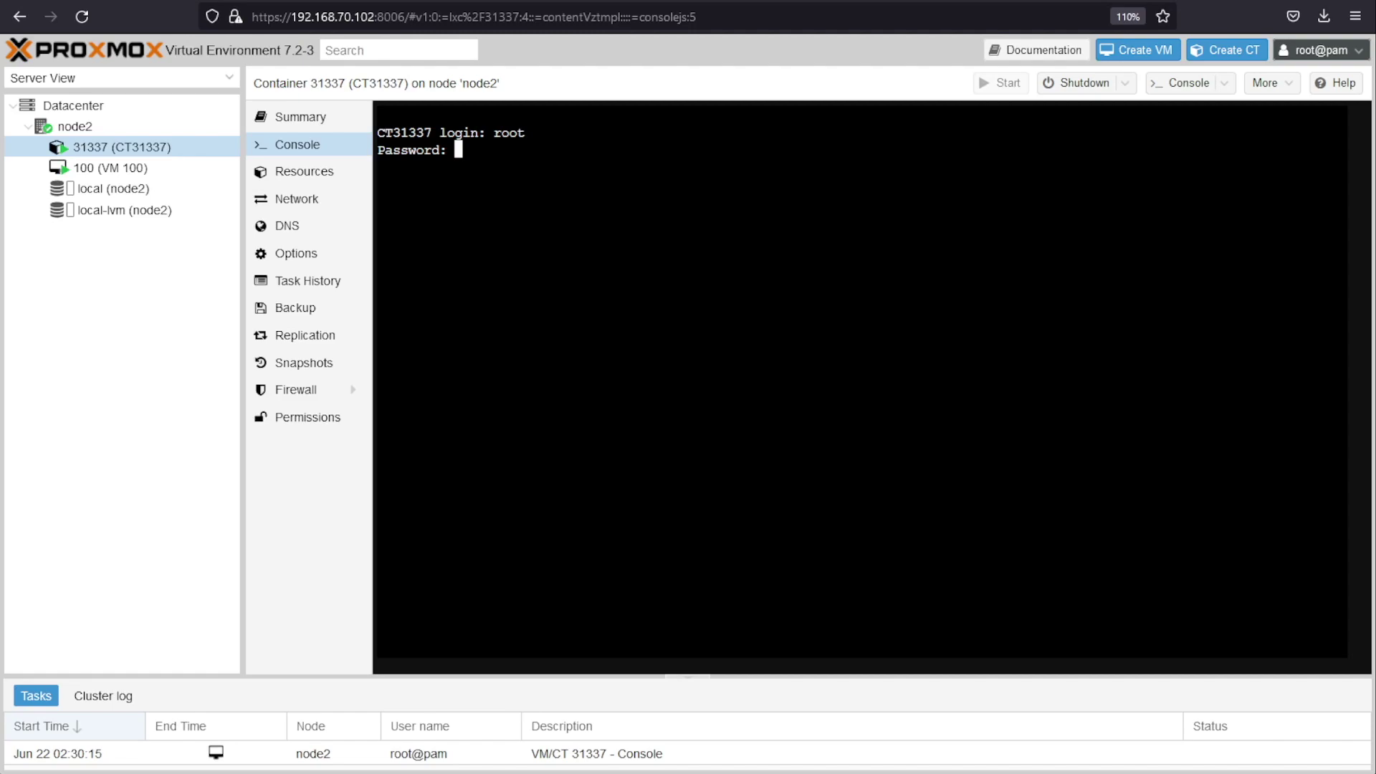
{"action": "key", "text": "Return"}
{"action": "type", "text": "clear"}
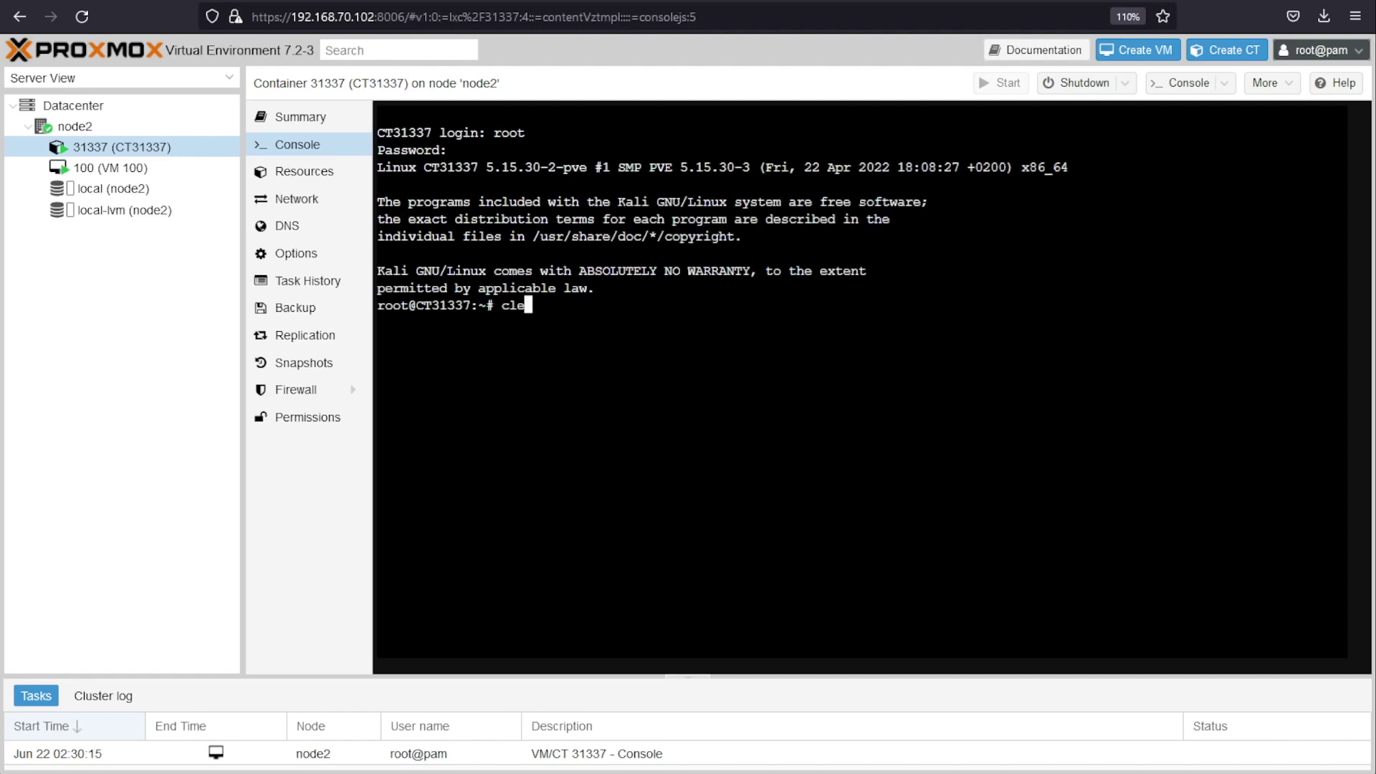
{"action": "key", "text": "Return"}
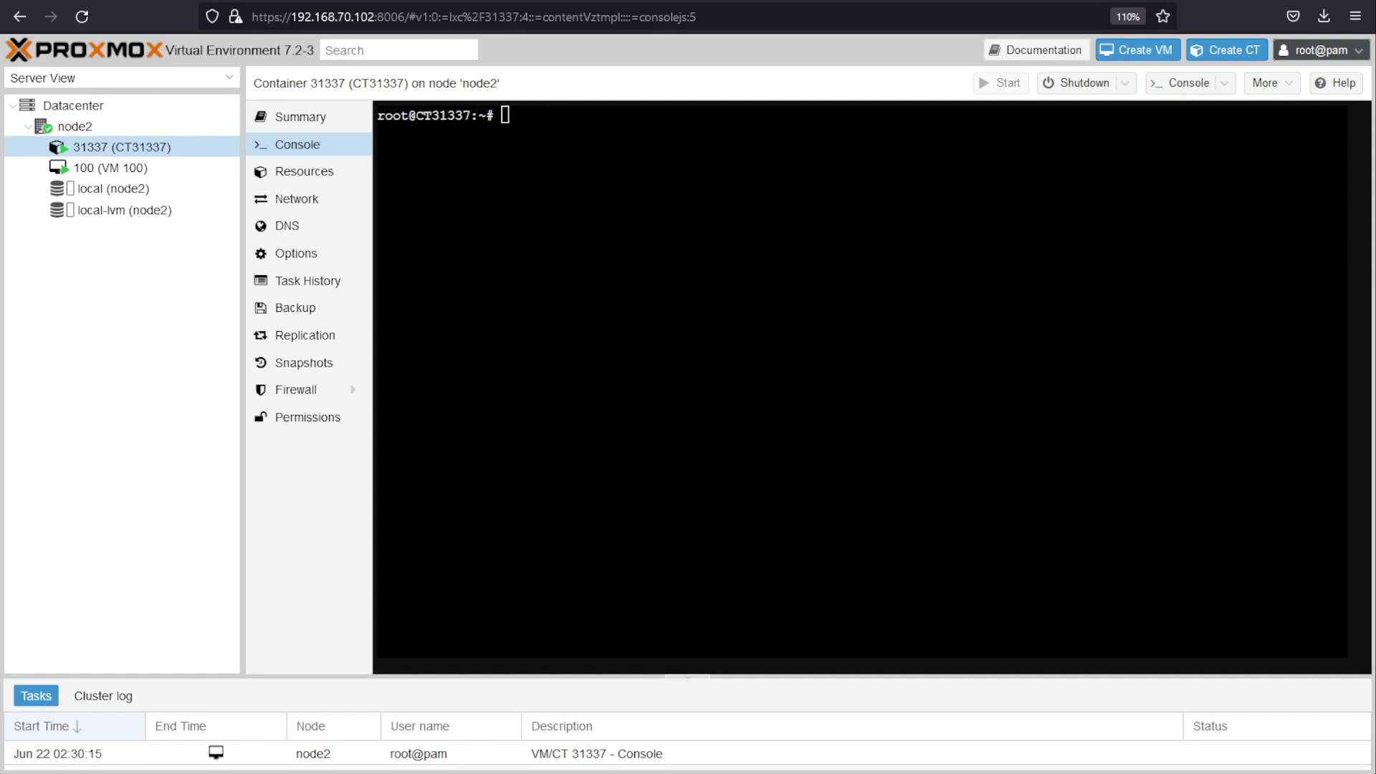
Step: Run ping to find it missing, then run uname -a for kernel details
{"action": "left_click", "coordinate": [838, 302]}
{"action": "type", "text": "ping"}
{"action": "key", "text": "Return"}
{"action": "type", "text": "uname -a"}
{"action": "key", "text": "Return"}
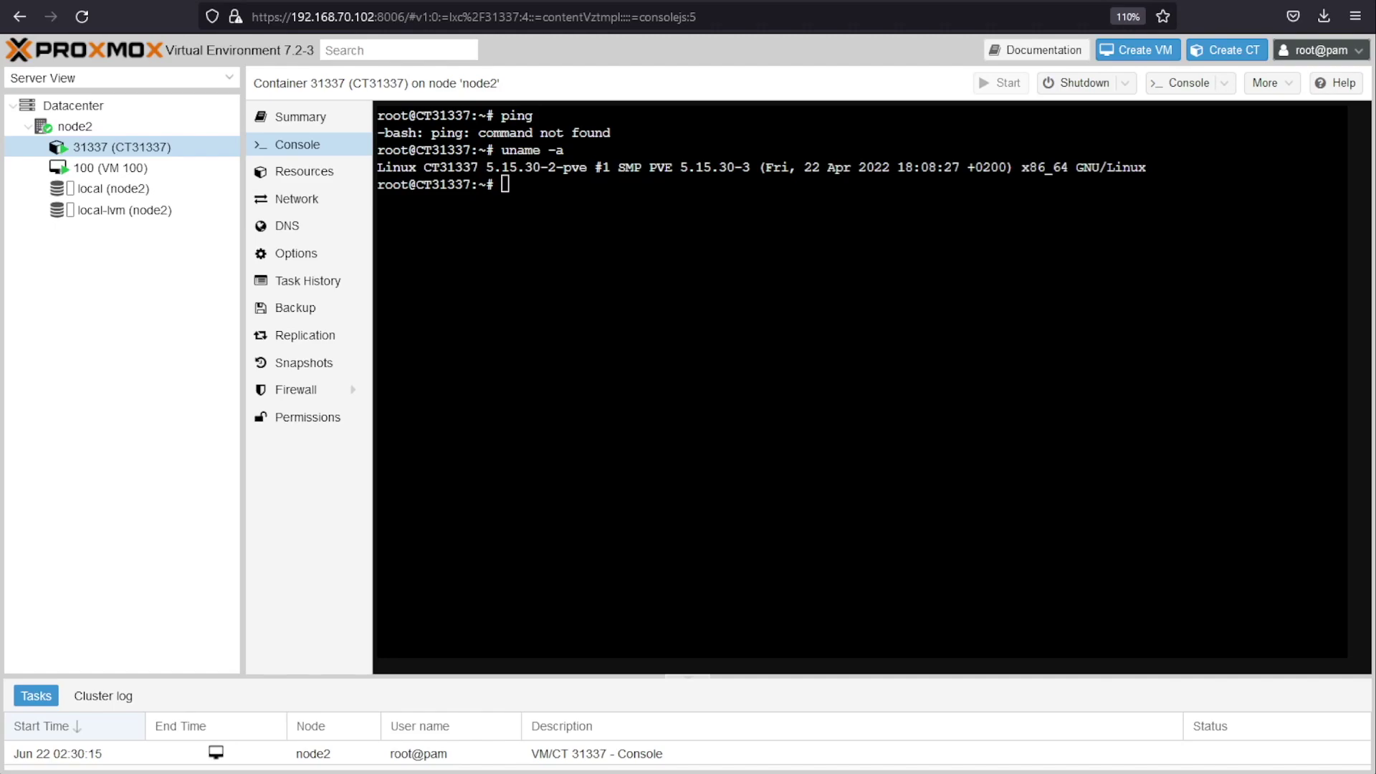
Step: Run apt install wget man vim nano inetutils-tools iputils-ping, confirm with y, then clear
{"action": "mouse_move", "coordinate": [1374, 414]}
{"action": "left_mouse_down"}
{"action": "mouse_move", "coordinate": [1218, 413]}
{"action": "mouse_move", "coordinate": [1369, 414]}
{"action": "left_mouse_up"}
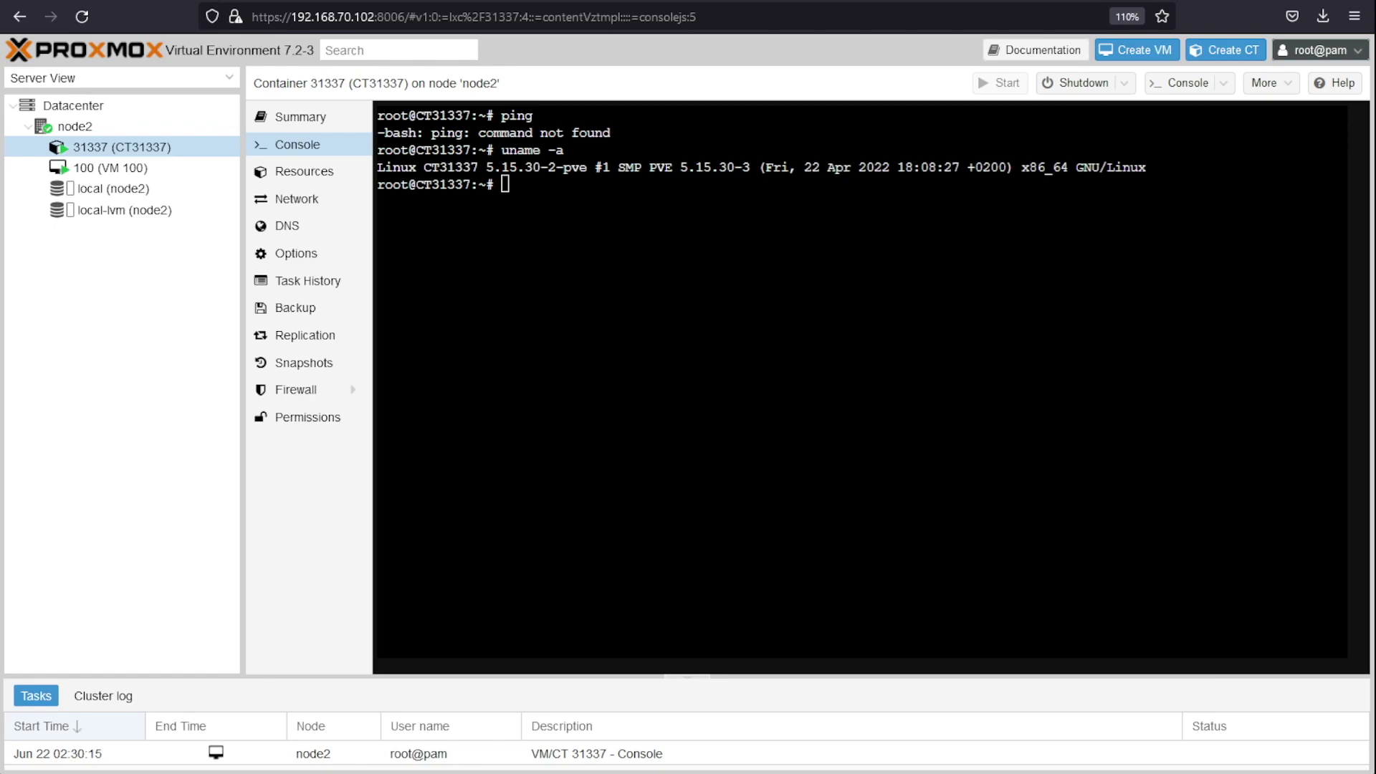
{"action": "left_click", "coordinate": [908, 220]}
{"action": "type", "text": "sud"}
{"action": "key", "text": "BackSpace"}
{"action": "key", "text": "BackSpace"}
{"action": "key", "text": "BackSpace"}
{"action": "type", "text": "apt install wget"}
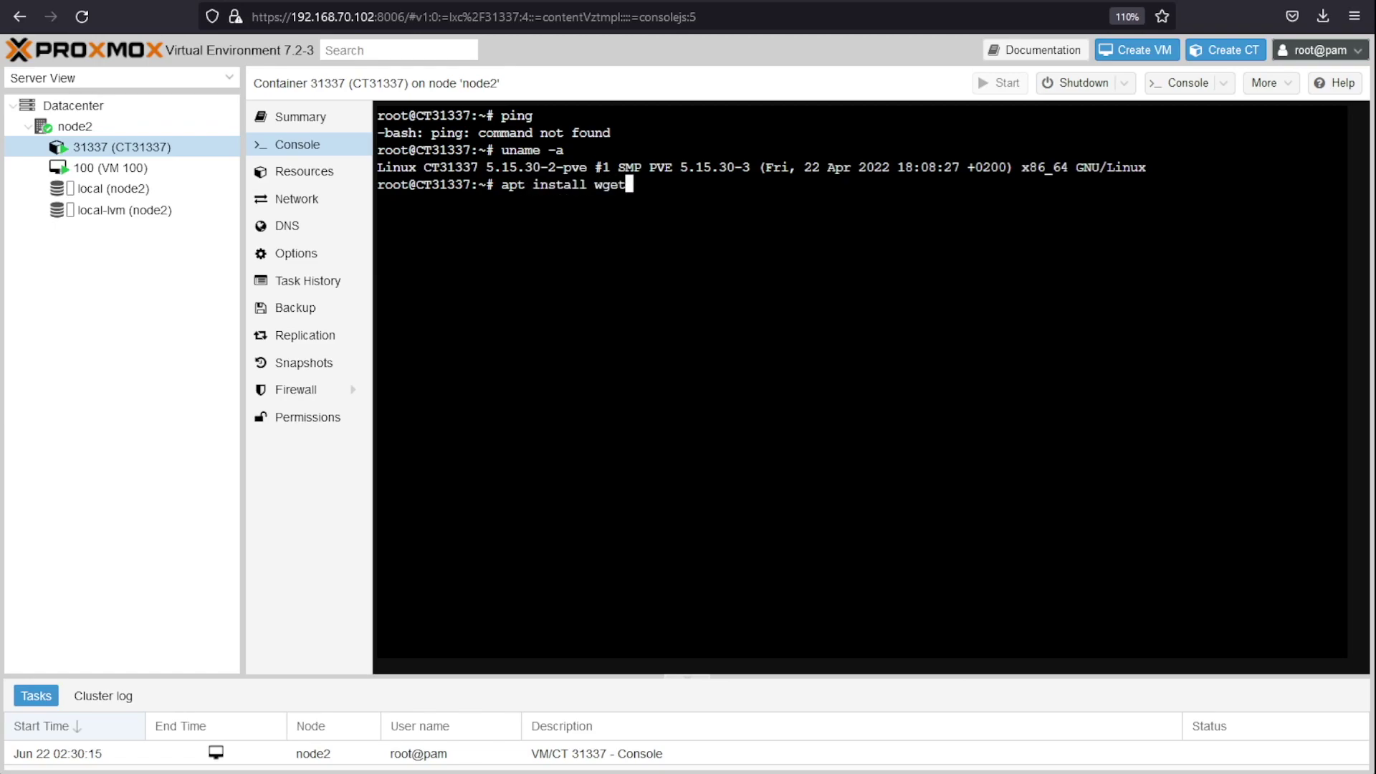
{"action": "type", "text": " man vim nano"}
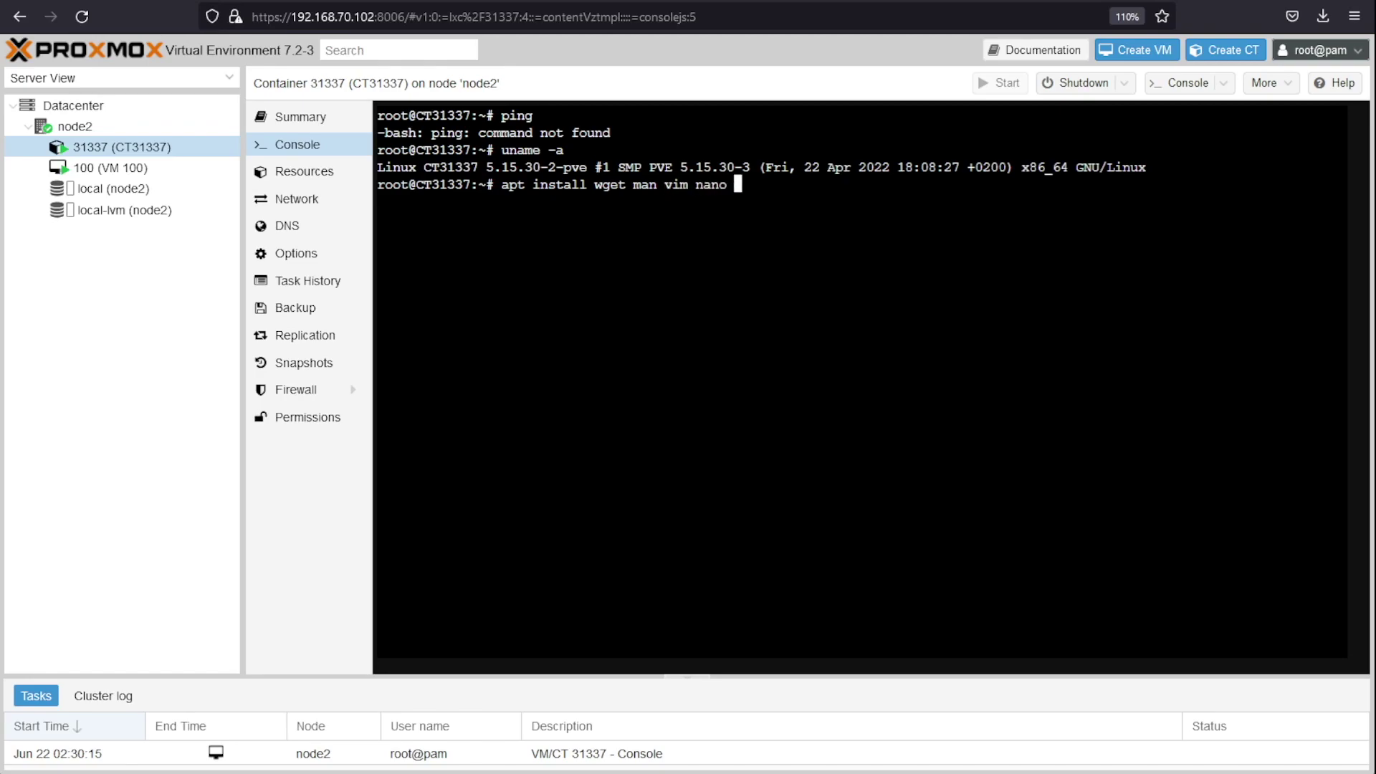
{"action": "type", "text": " inetto"}
{"action": "key", "text": "BackSpace"}
{"action": "key", "text": "BackSpace"}
{"action": "type", "text": "utils-tools "}
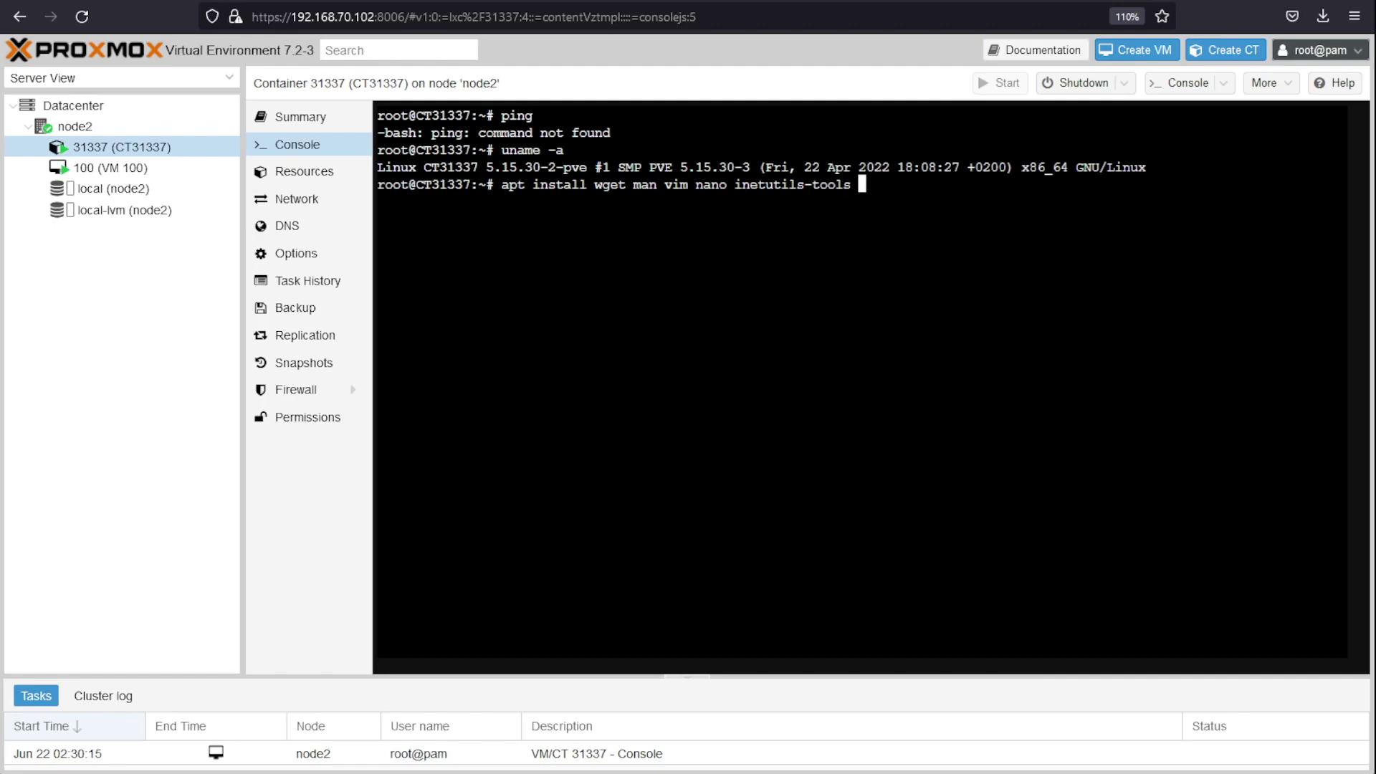
{"action": "type", "text": "iputils-ping"}
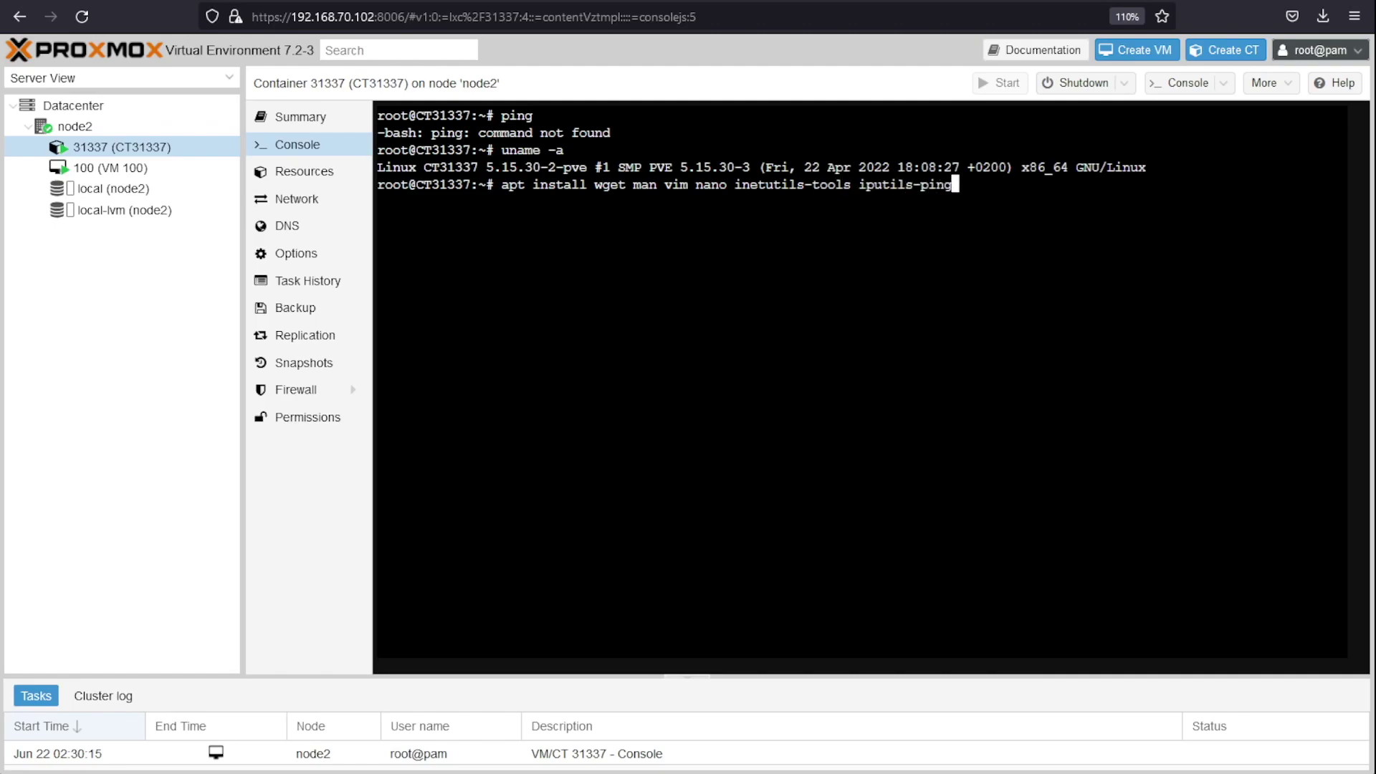
{"action": "key", "text": "Return"}
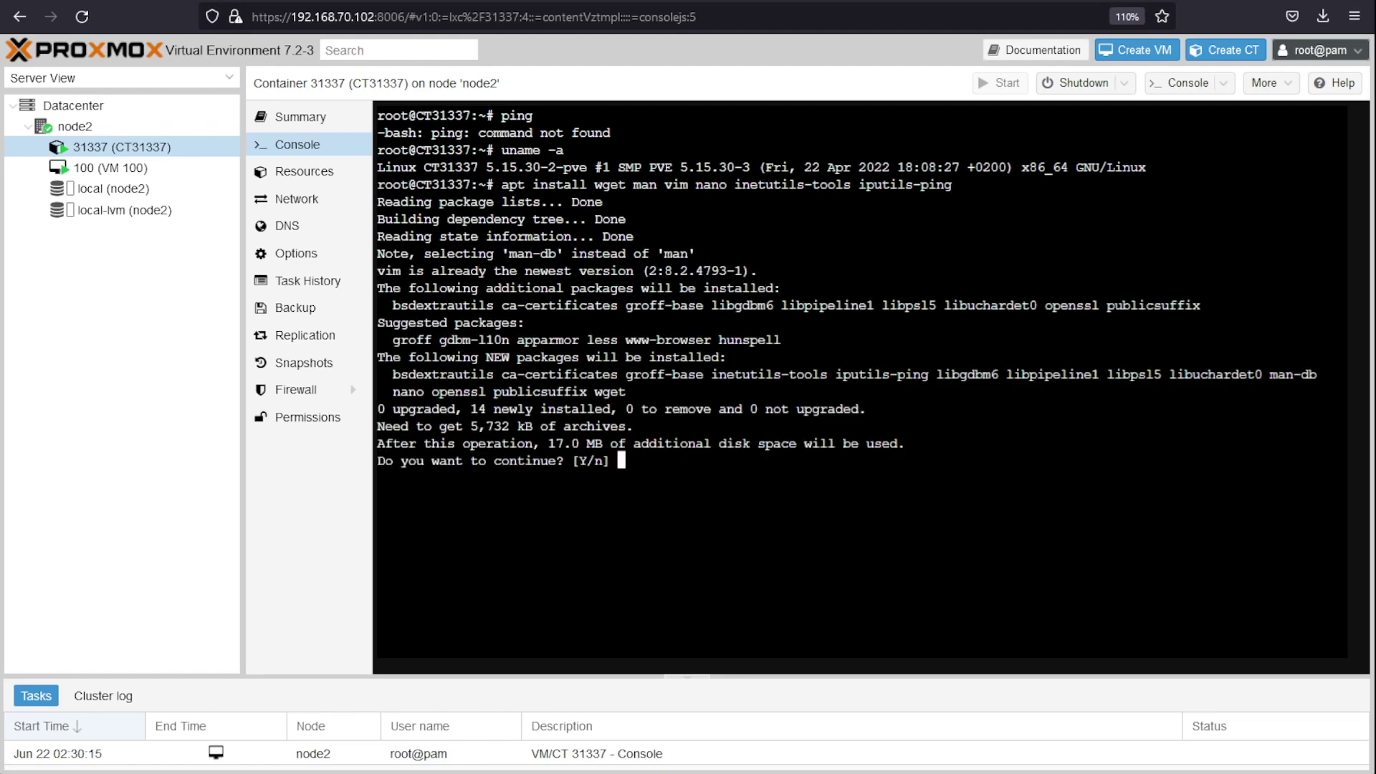
{"action": "type", "text": "y"}
{"action": "key", "text": "Return"}
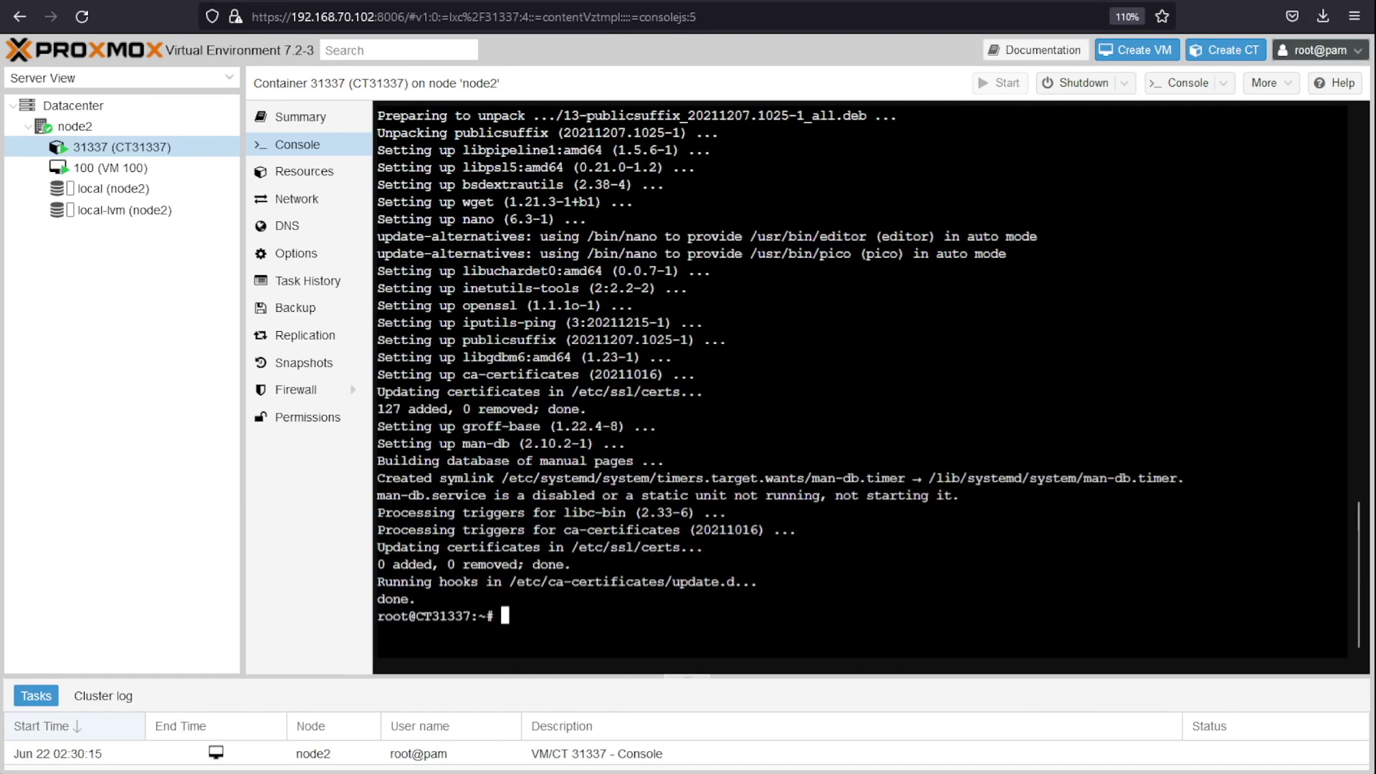
{"action": "type", "text": "clear"}
{"action": "key", "text": "Return"}
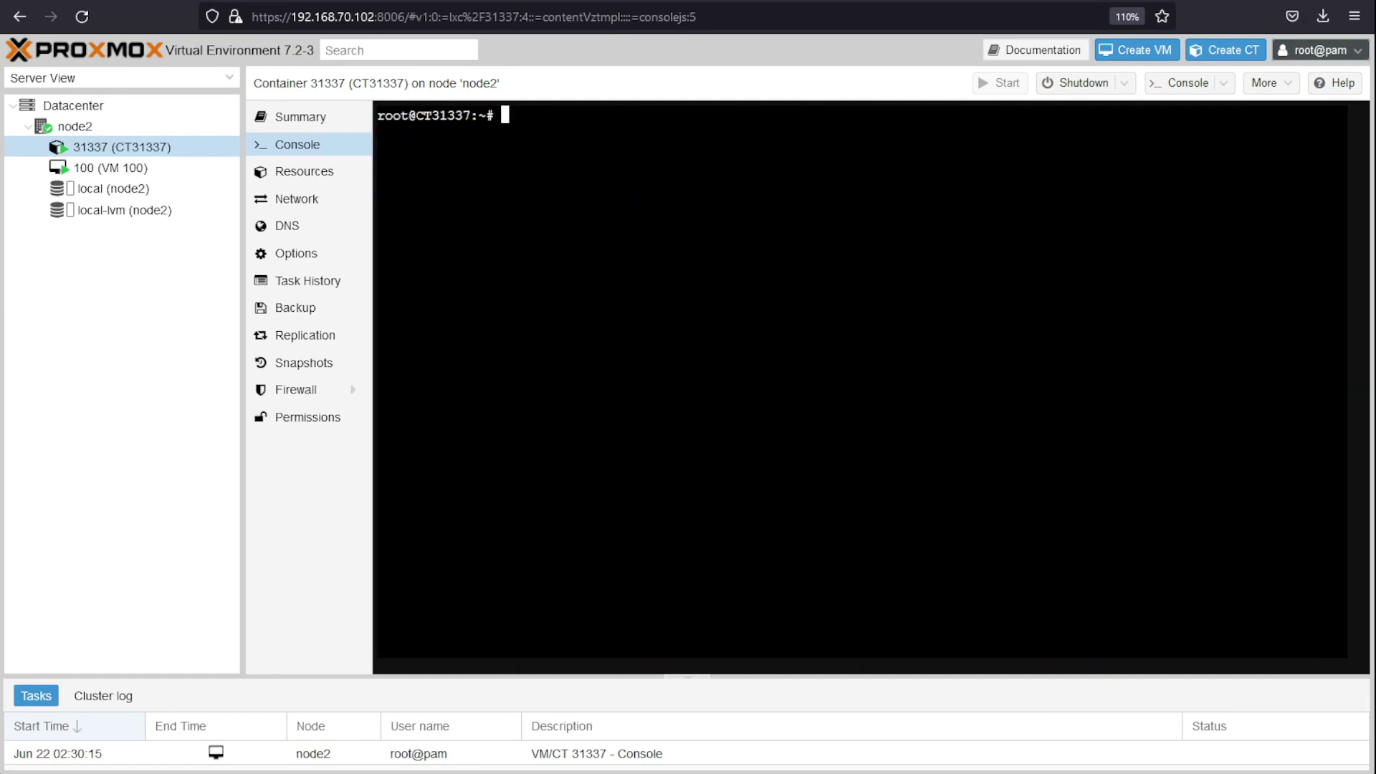
Step: Ping gateway 192.168.70.254, then run ip add to check eth0's address
{"action": "type", "text": "ping 192.168.70.254"}
{"action": "key", "text": "Return"}
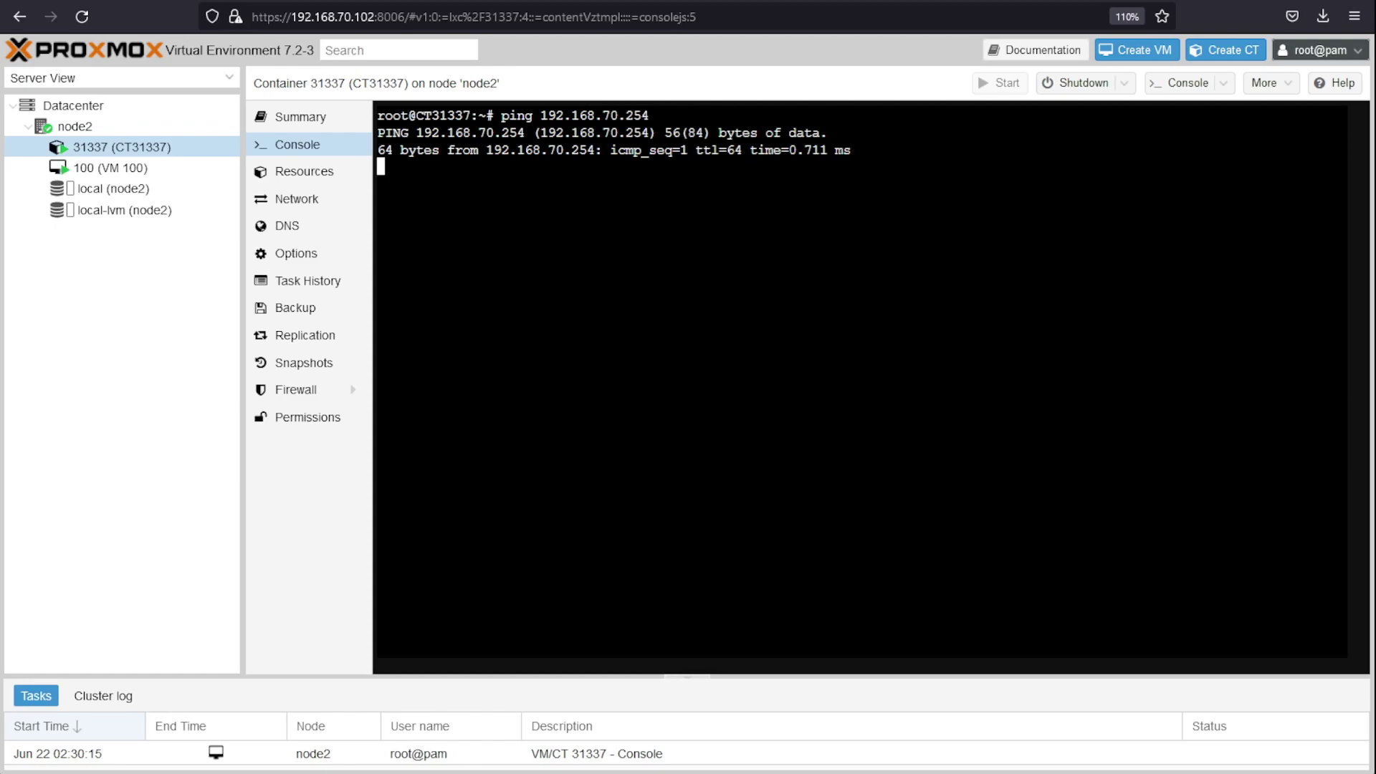
{"action": "key", "text": "ctrl+c"}
{"action": "type", "text": "ip add"}
{"action": "key", "text": "Return"}
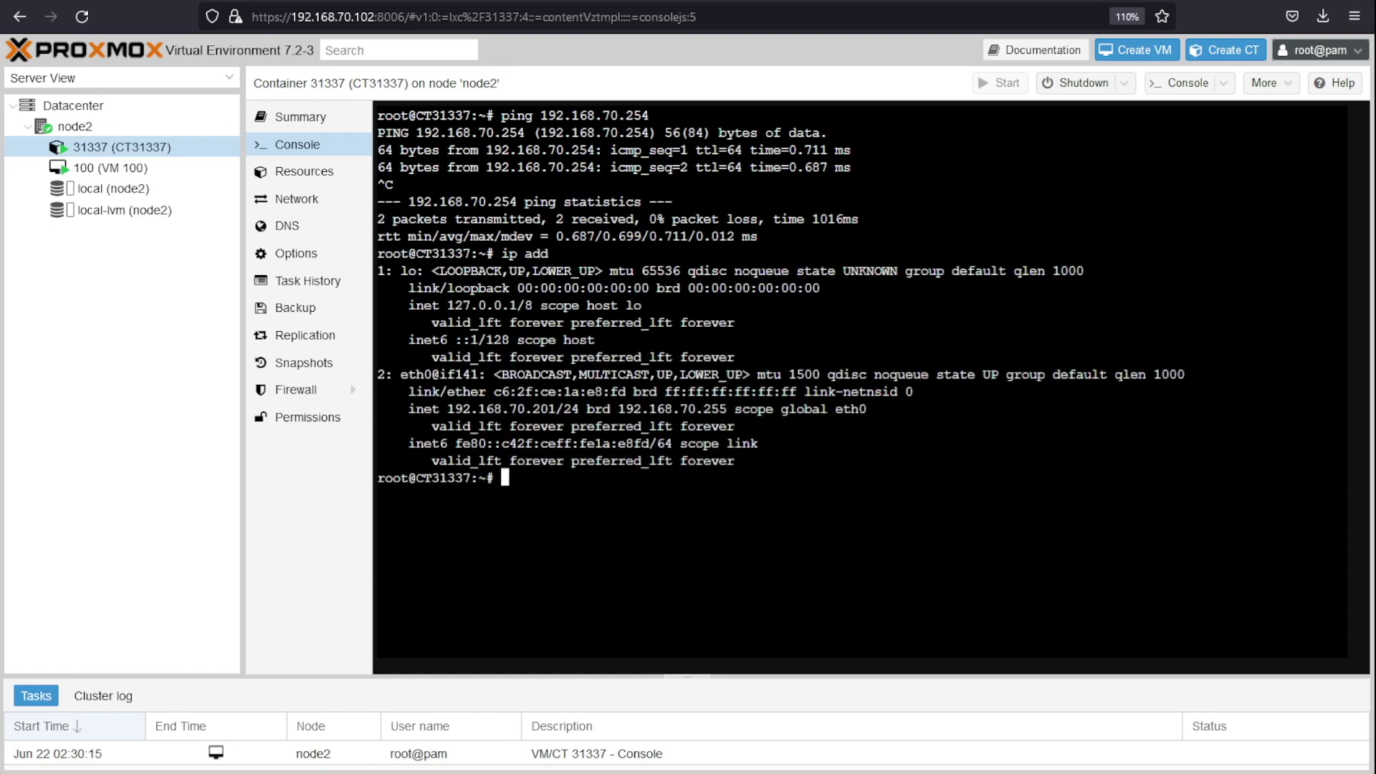
{"action": "double_click", "coordinate": [409, 377]}
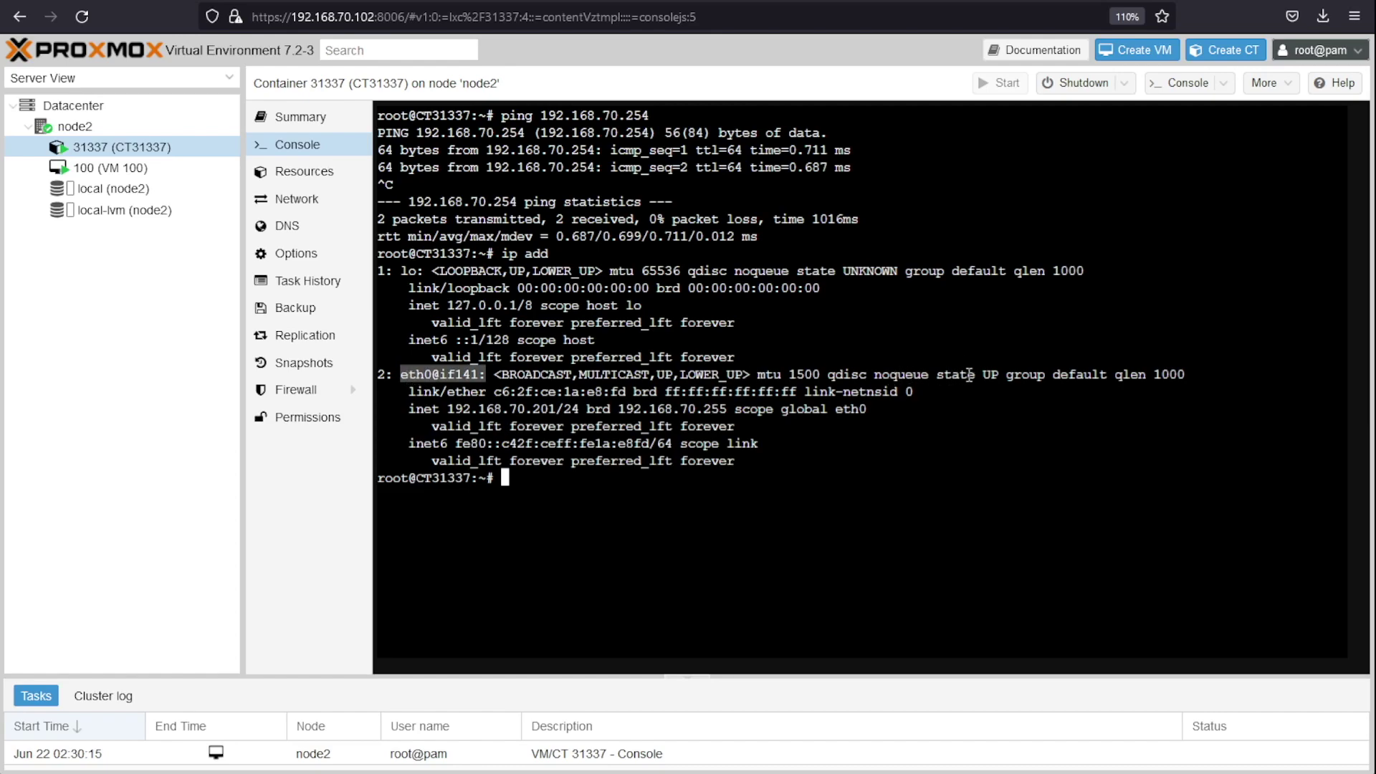
{"action": "left_click_drag", "start_coordinate": [931, 375], "coordinate": [1006, 377]}
{"action": "left_click", "coordinate": [924, 507]}
Step: Clear the screen and ping google.com briefly to confirm internet access
{"action": "type", "text": "clear"}
{"action": "key", "text": "Return"}
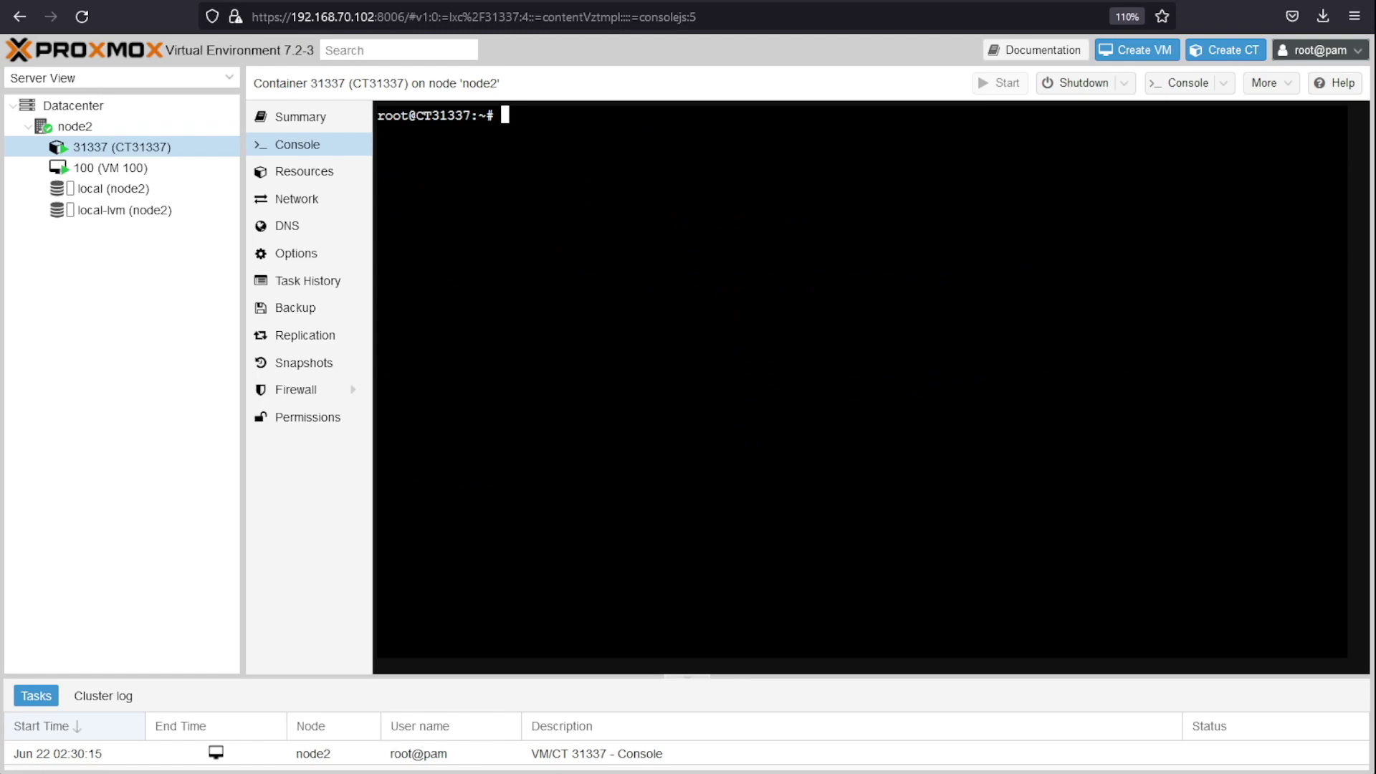
{"action": "type", "text": "ping google.com"}
{"action": "key", "text": "Return"}
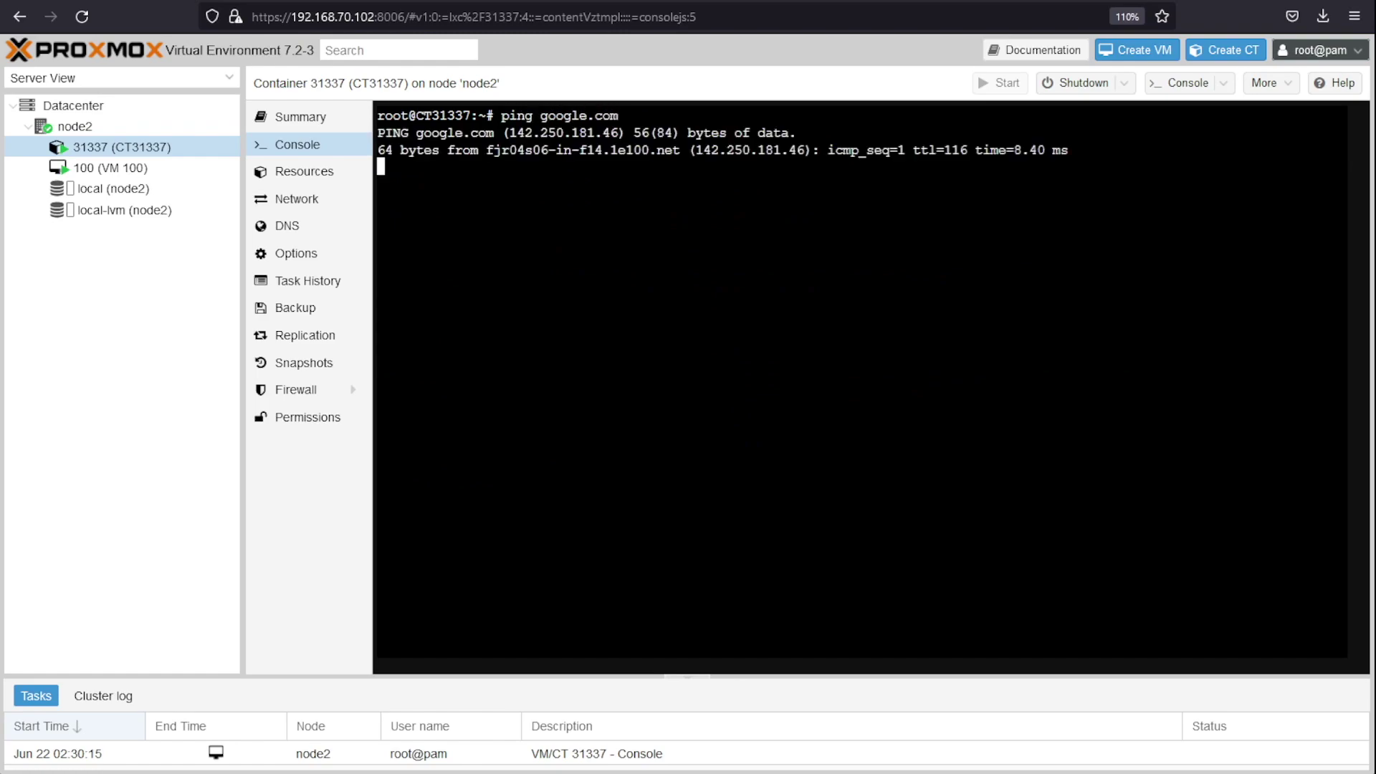
{"action": "key", "text": "ctrl+c"}
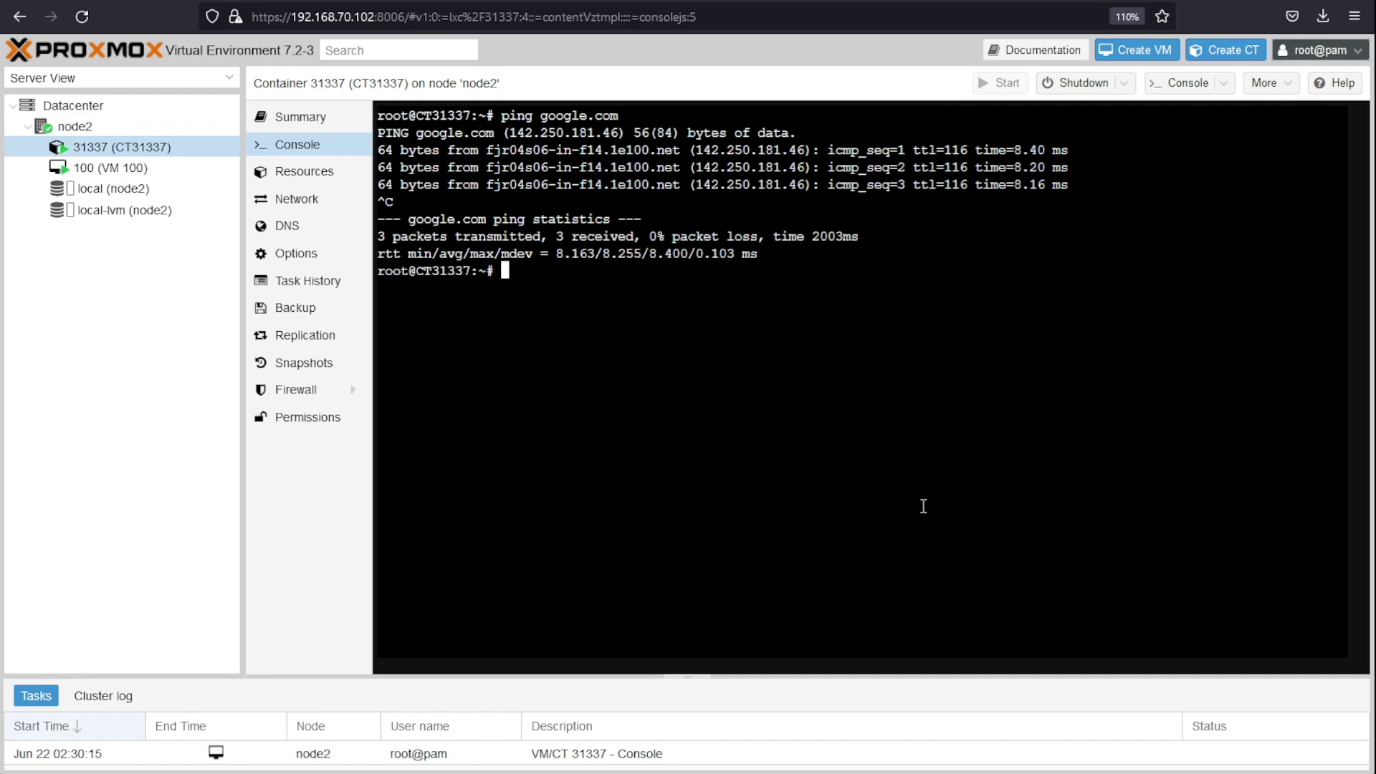
Step: Install kali-defaults, zsh, zsh-syntax-highlighting and zsh-autosuggestions with apt
{"action": "type", "text": "apt install kali-"}
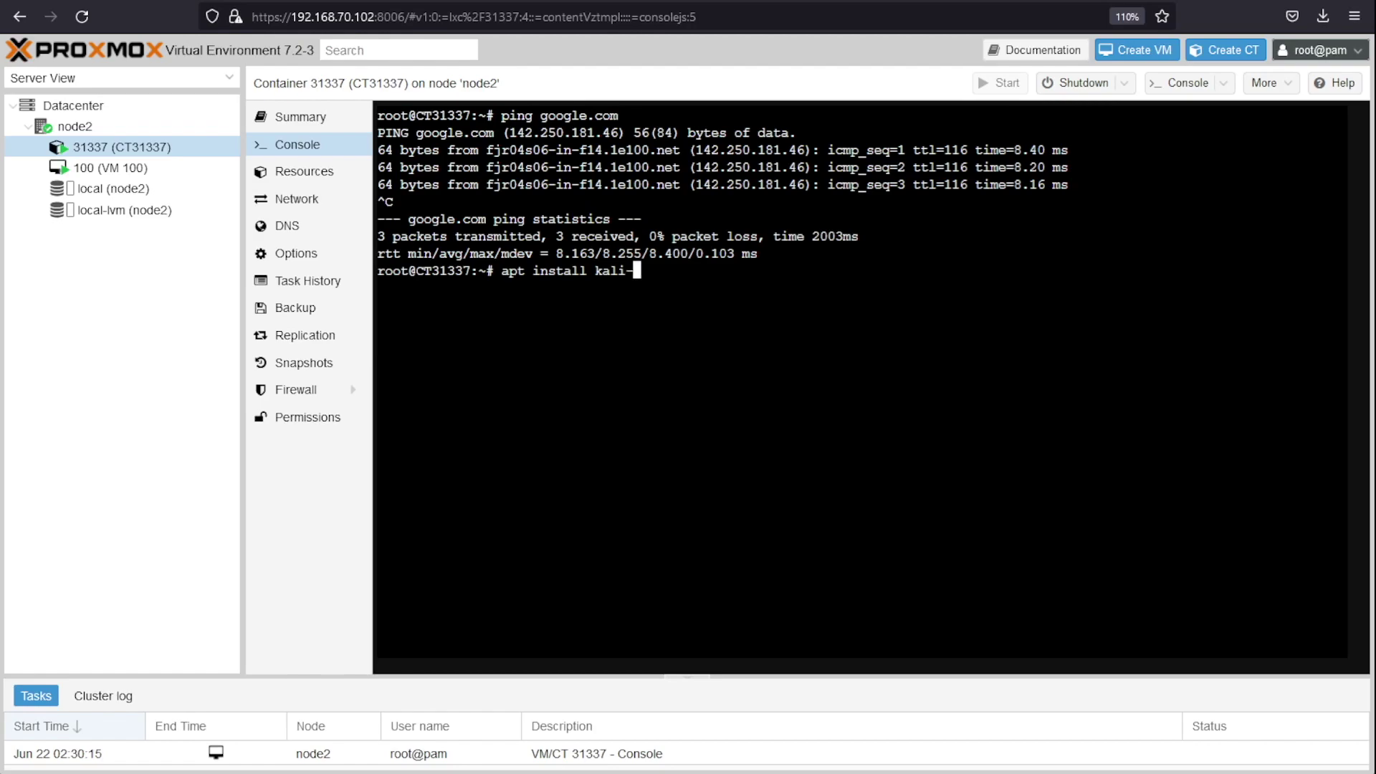
{"action": "type", "text": "defaults zsh zs"}
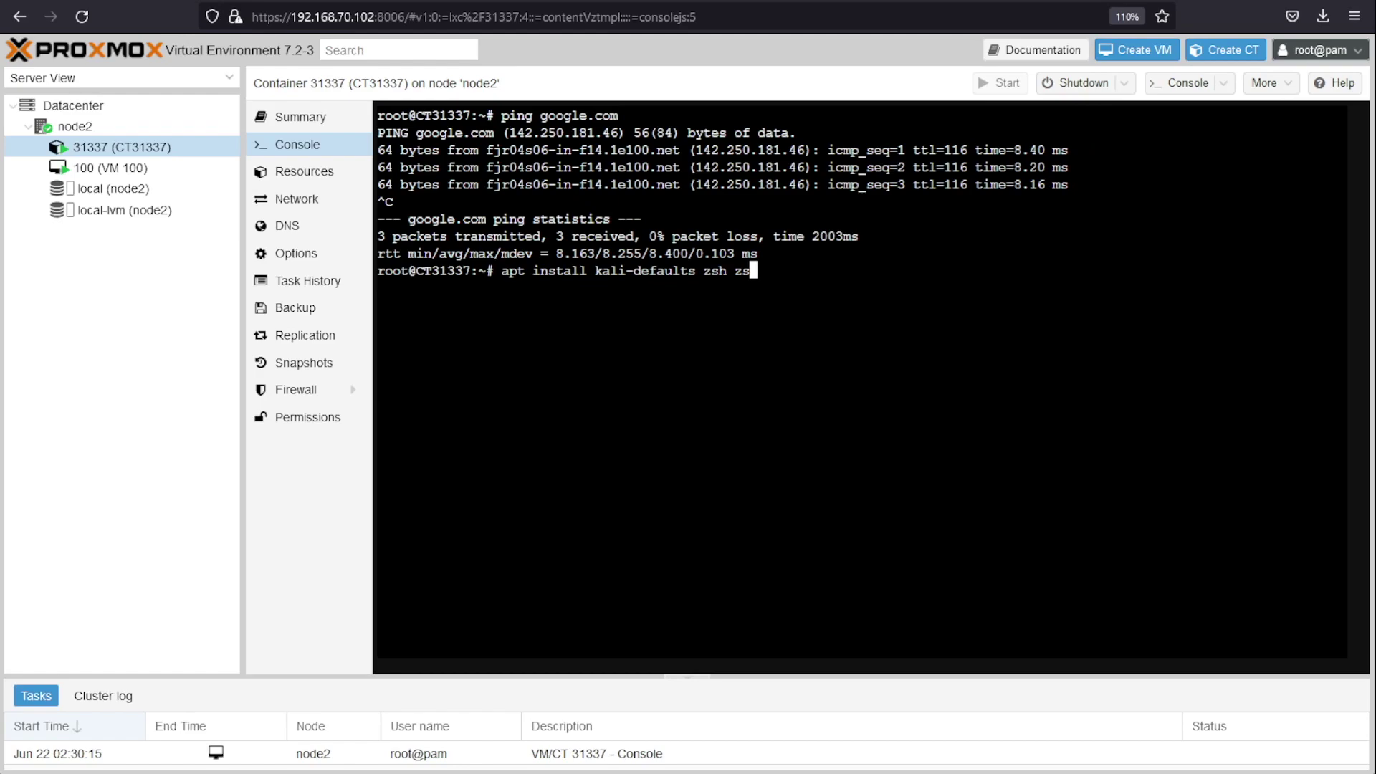
{"action": "type", "text": "h-syntax-highlightin"}
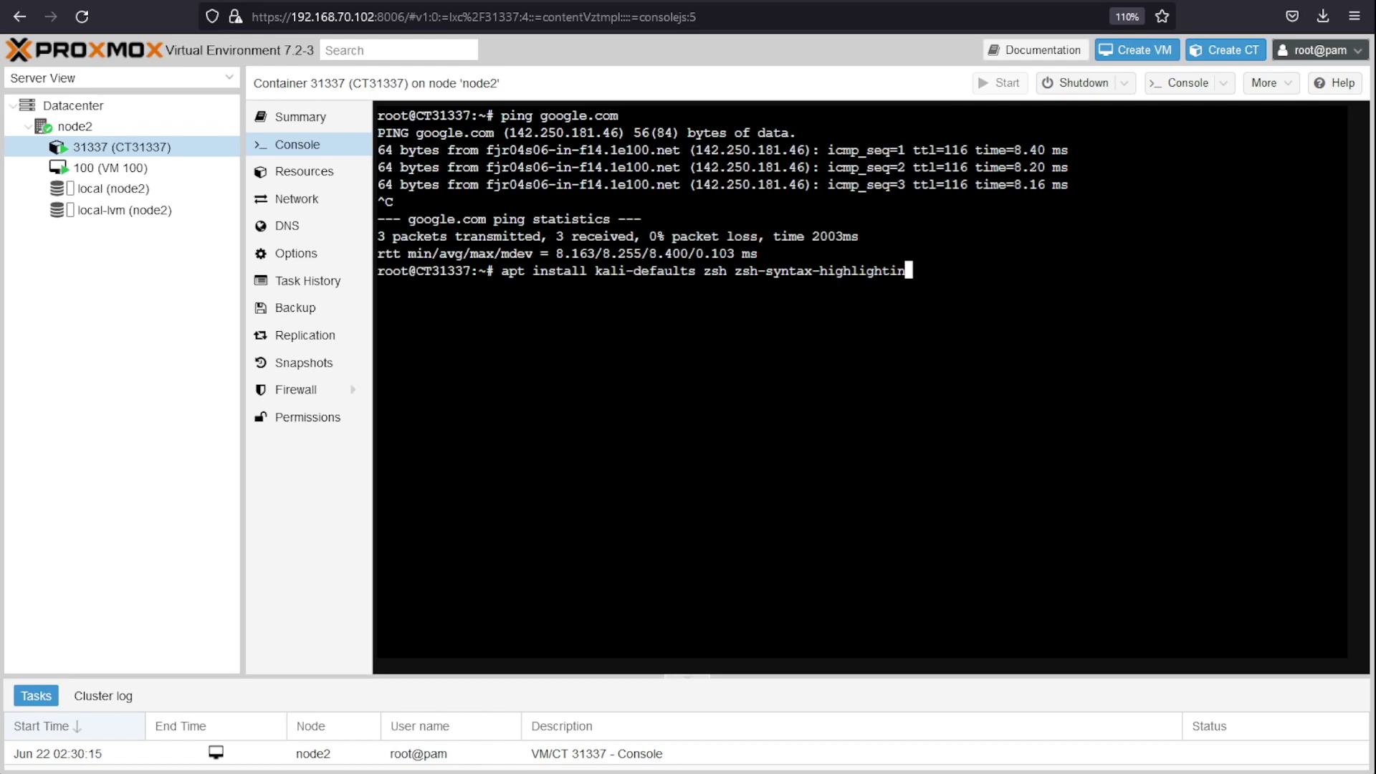
{"action": "type", "text": "g zsh-atu"}
{"action": "key", "text": "BackSpace"}
{"action": "key", "text": "BackSpace"}
{"action": "type", "text": "utosuggestions"}
{"action": "key", "text": "Return"}
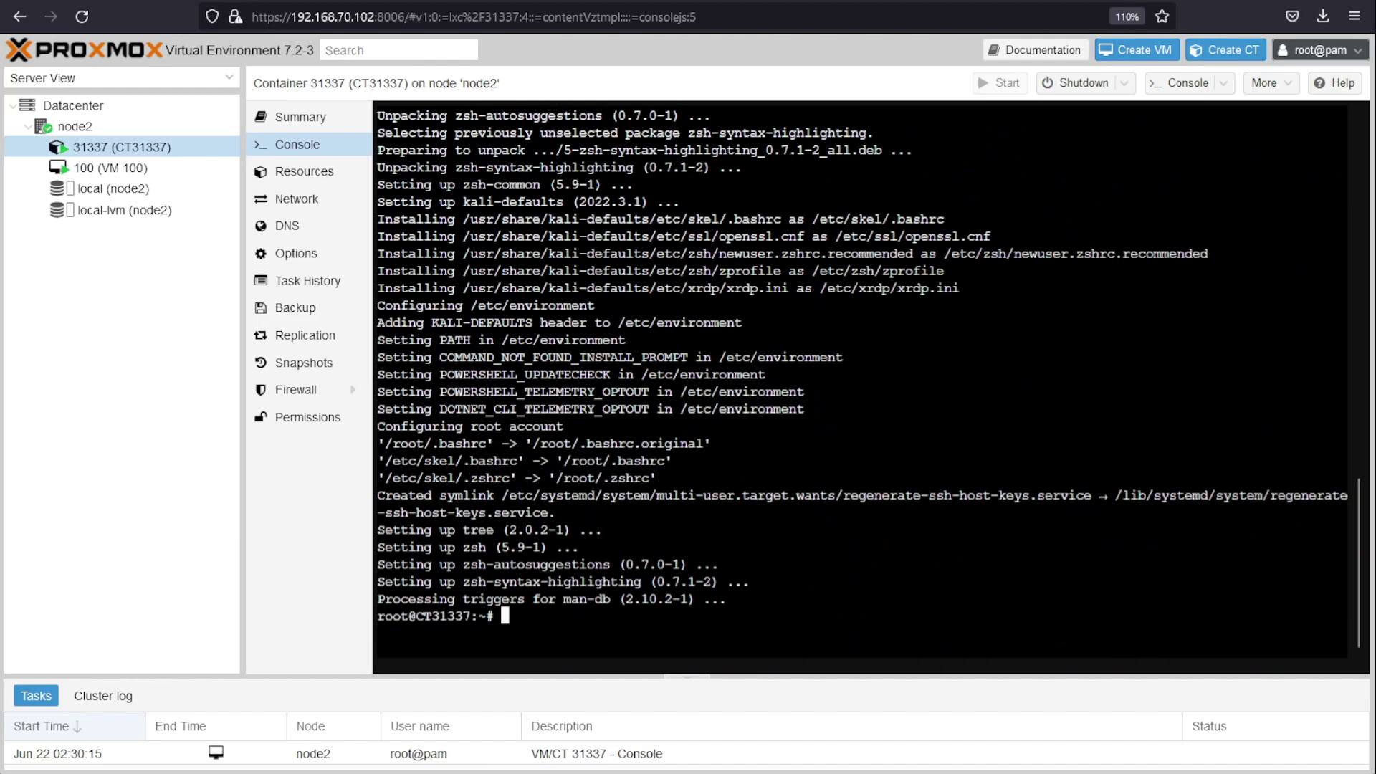
Step: Log out of the root session and enter root at the login prompt
{"action": "key", "text": "Return"}
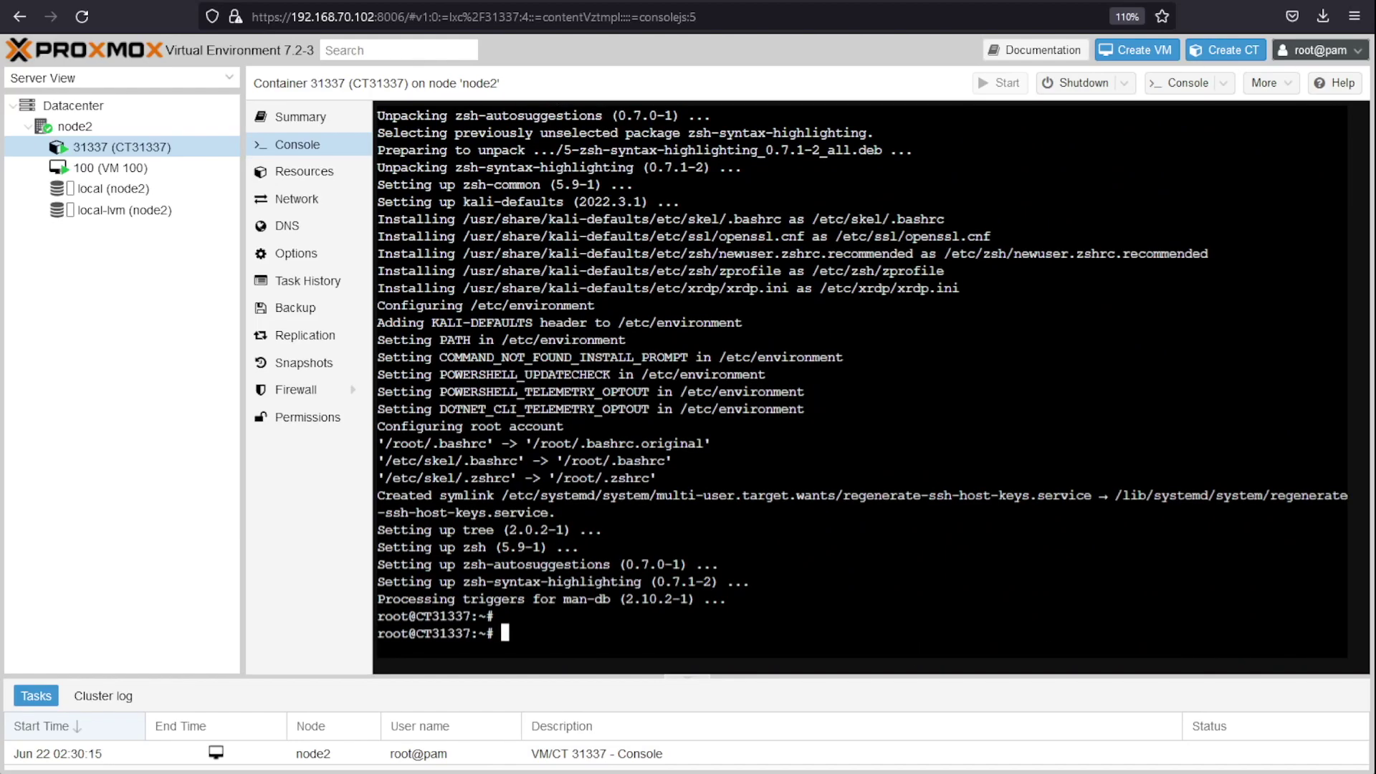
{"action": "type", "text": "exit"}
{"action": "key", "text": "Return"}
{"action": "key", "text": "Return"}
{"action": "type", "text": "root"}
Step: Log back in as root and read the Kali developers' minimal-installation welcome message
{"action": "key", "text": "Return"}
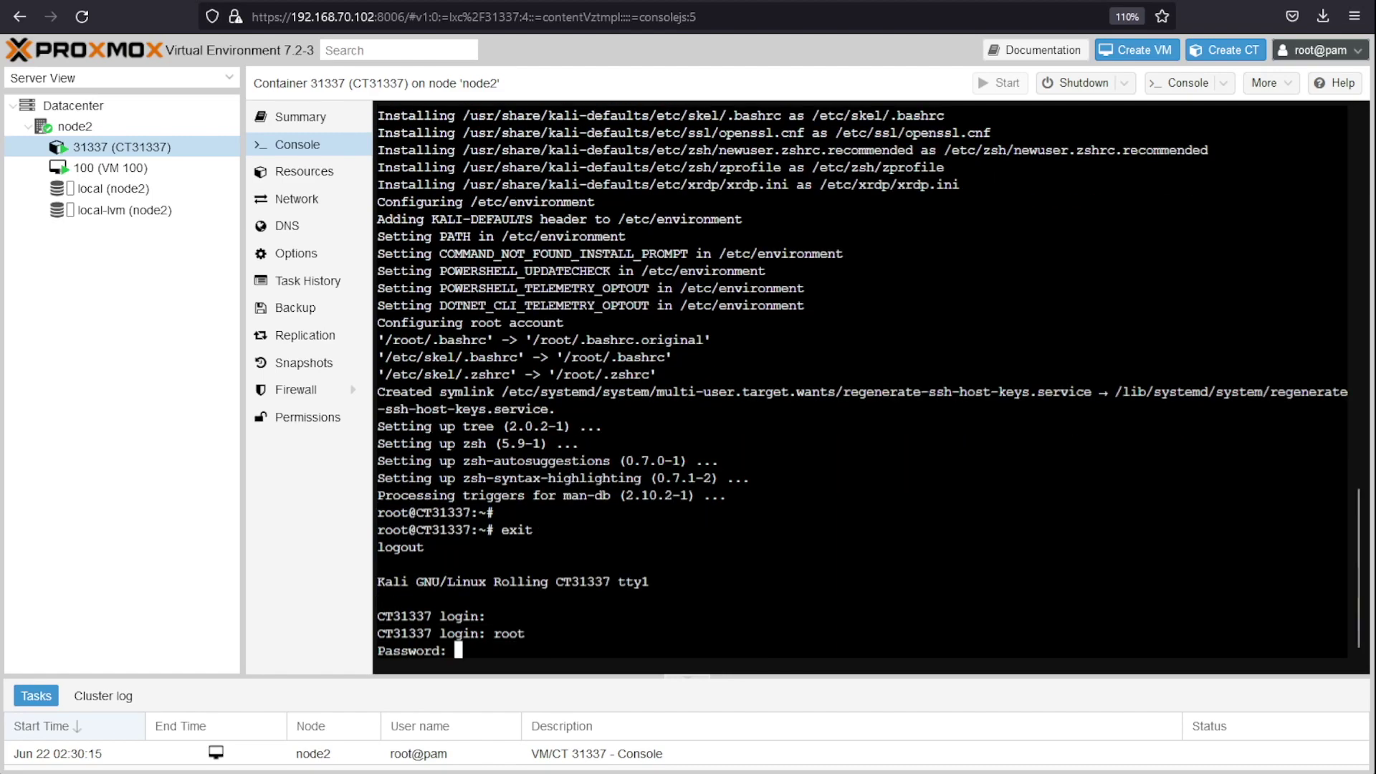
{"action": "key", "text": "Return"}
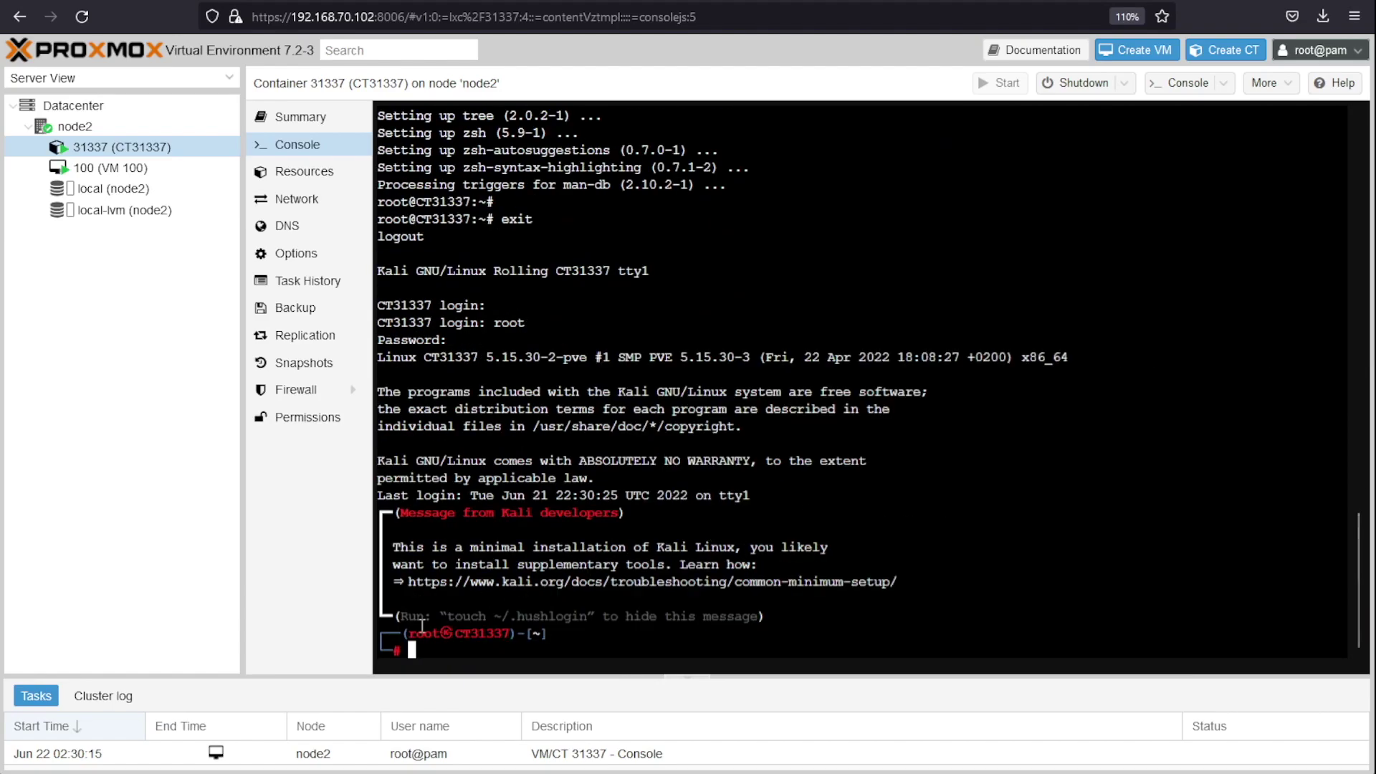
{"action": "key", "text": "Return"}
{"action": "key", "text": "Return"}
{"action": "key", "text": "Return"}
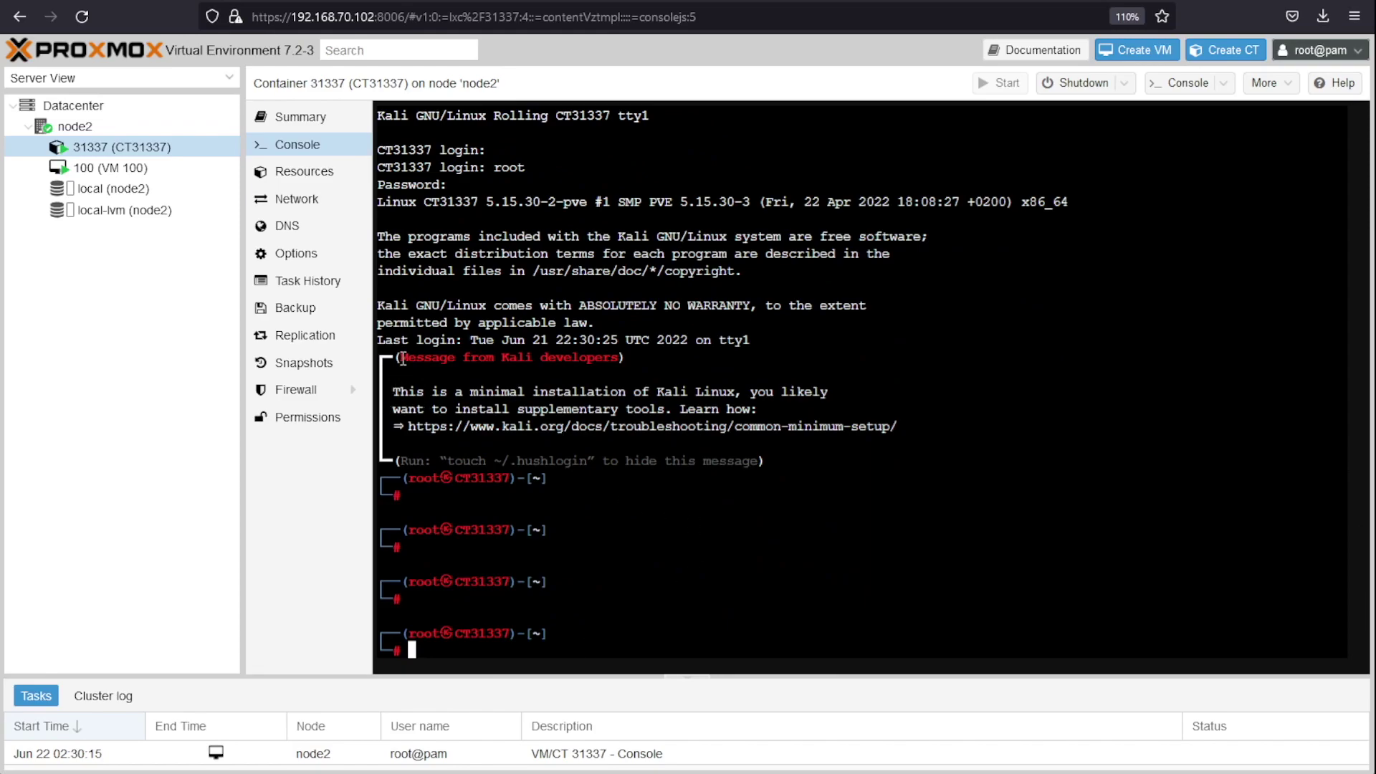
{"action": "left_click_drag", "start_coordinate": [399, 358], "coordinate": [623, 358]}
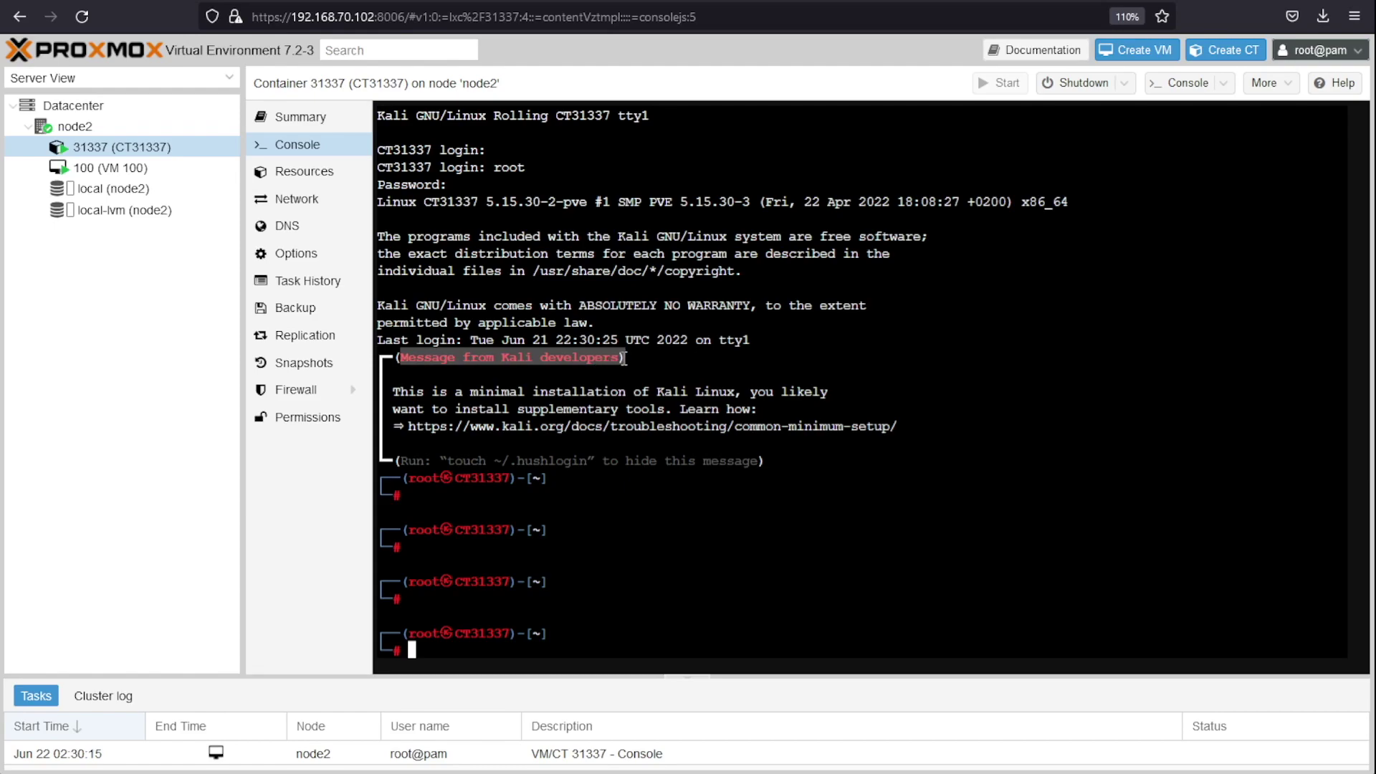
{"action": "left_click", "coordinate": [660, 398]}
{"action": "left_click_drag", "start_coordinate": [393, 391], "coordinate": [731, 391]}
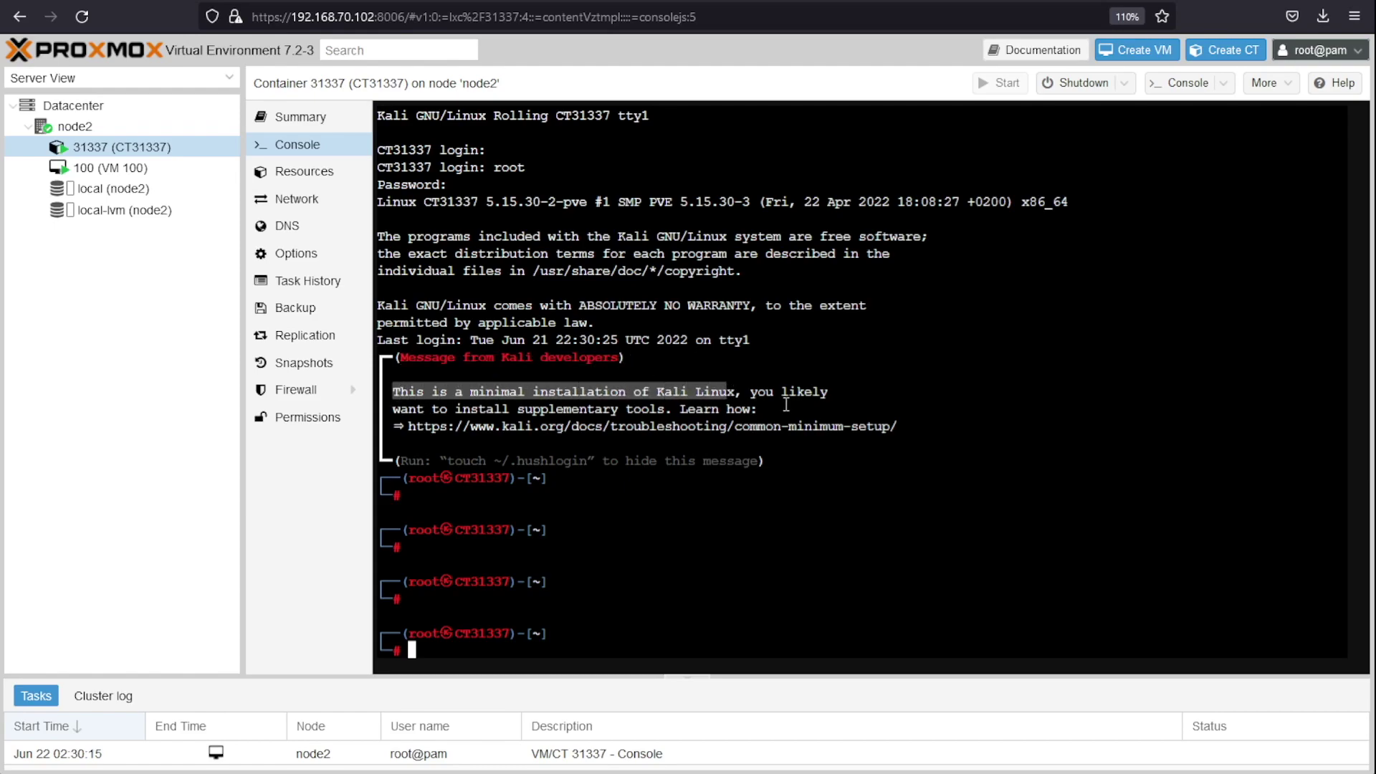
{"action": "left_click_drag", "start_coordinate": [519, 410], "coordinate": [681, 410]}
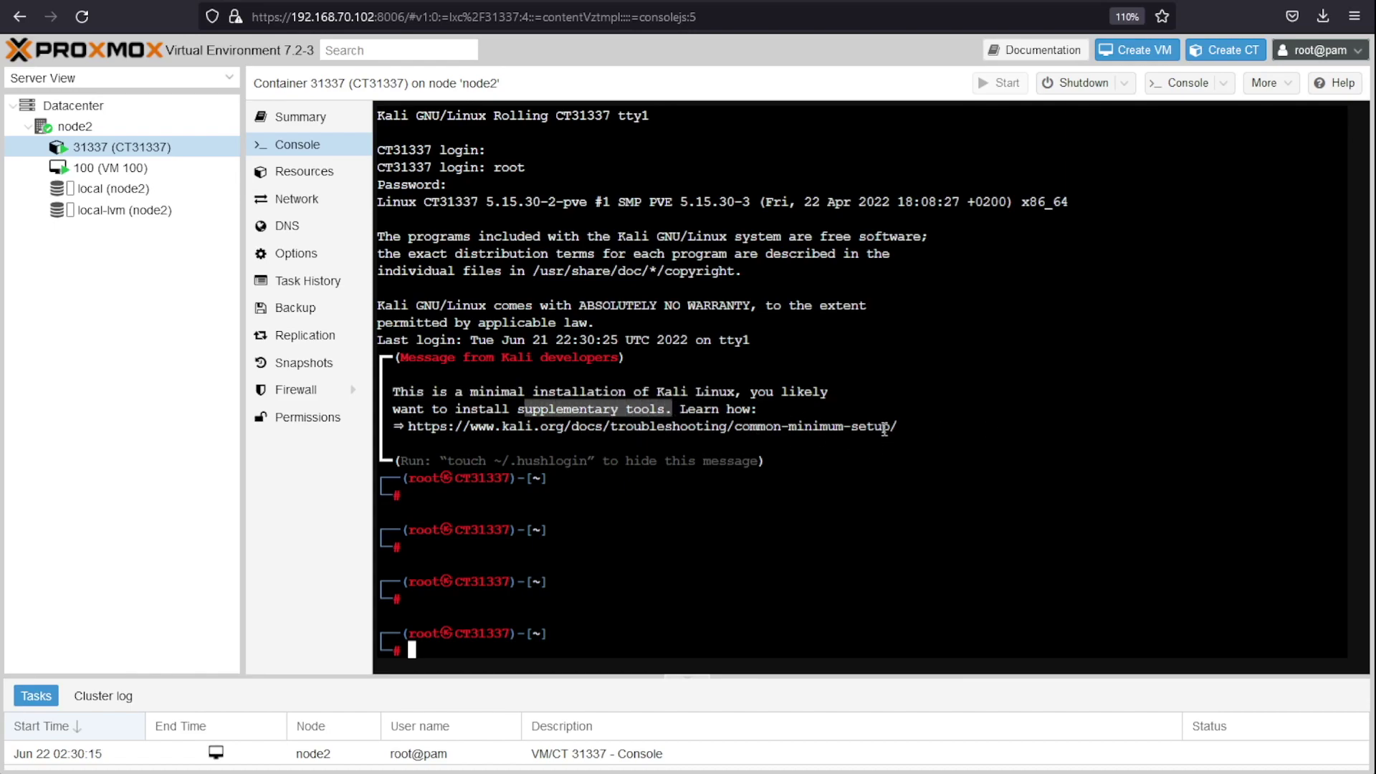
Step: Open the minimum-setup documentation link from the welcome message in a new browser tab
{"action": "left_click_drag", "start_coordinate": [897, 427], "coordinate": [409, 430]}
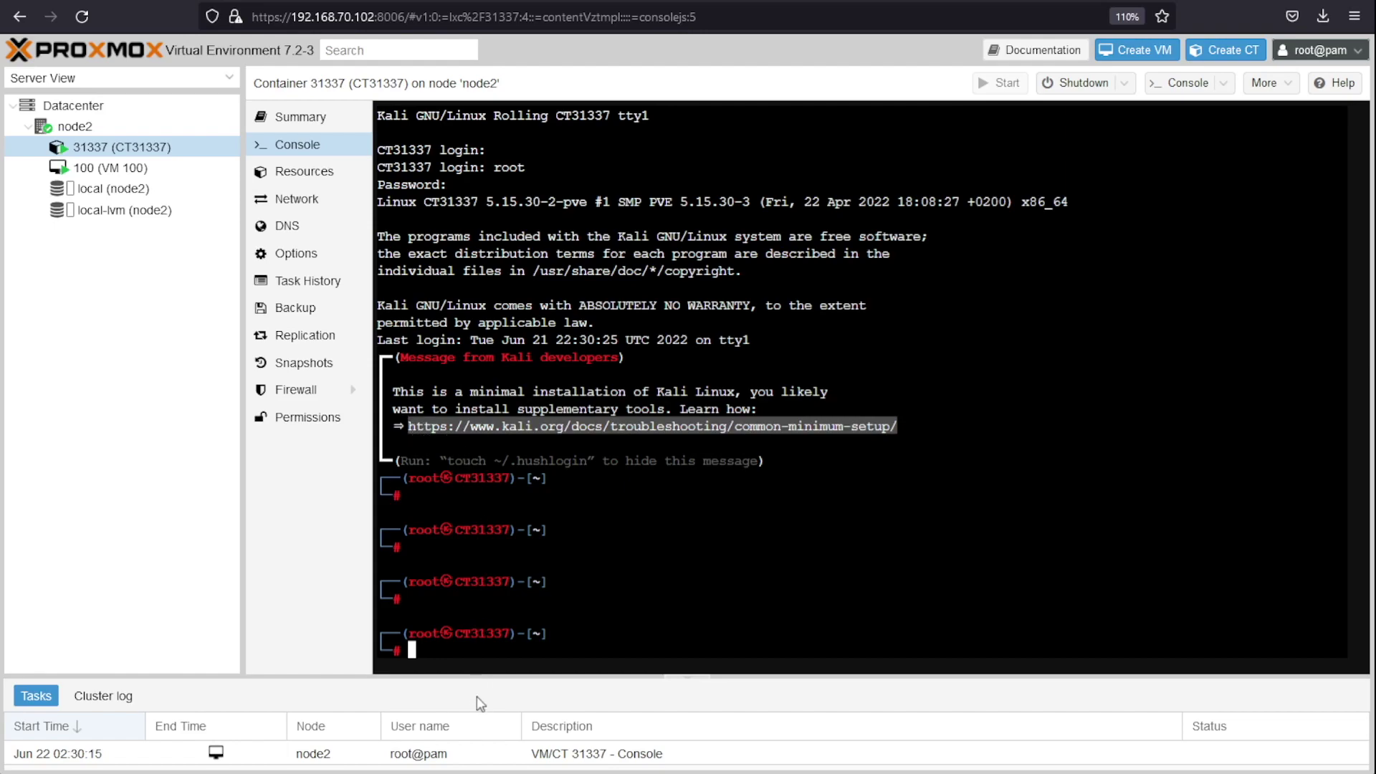
{"action": "key", "text": "ctrl+t"}
{"action": "key", "text": "ctrl+v"}
{"action": "key", "text": "Return"}
Step: Open the Metapackages page and look up the kali-desktop-xfce and kali-desktop-core entries
{"action": "scroll", "coordinate": [599, 523], "scroll_direction": "down", "scroll_amount": 4}
{"action": "scroll", "coordinate": [600, 523], "scroll_direction": "up", "scroll_amount": 4}
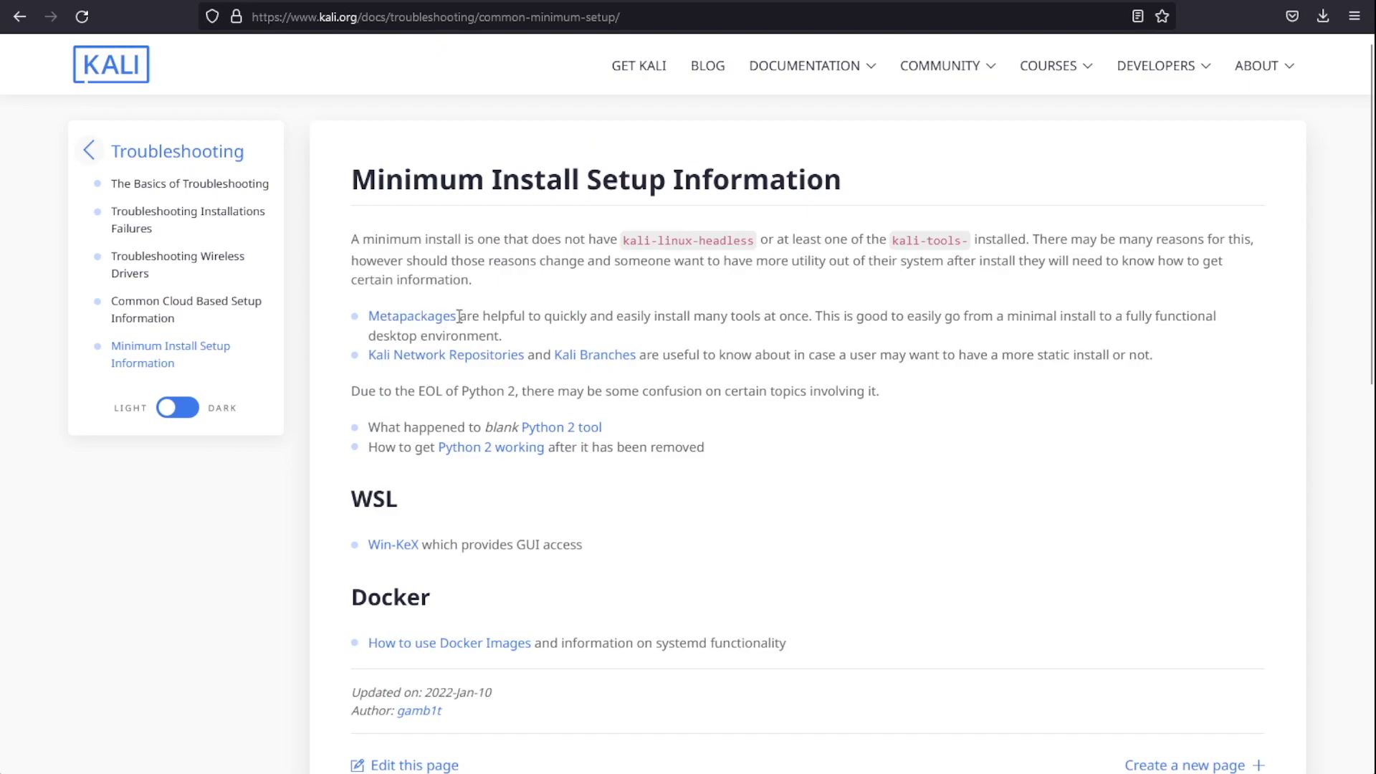
{"action": "left_click", "coordinate": [430, 321]}
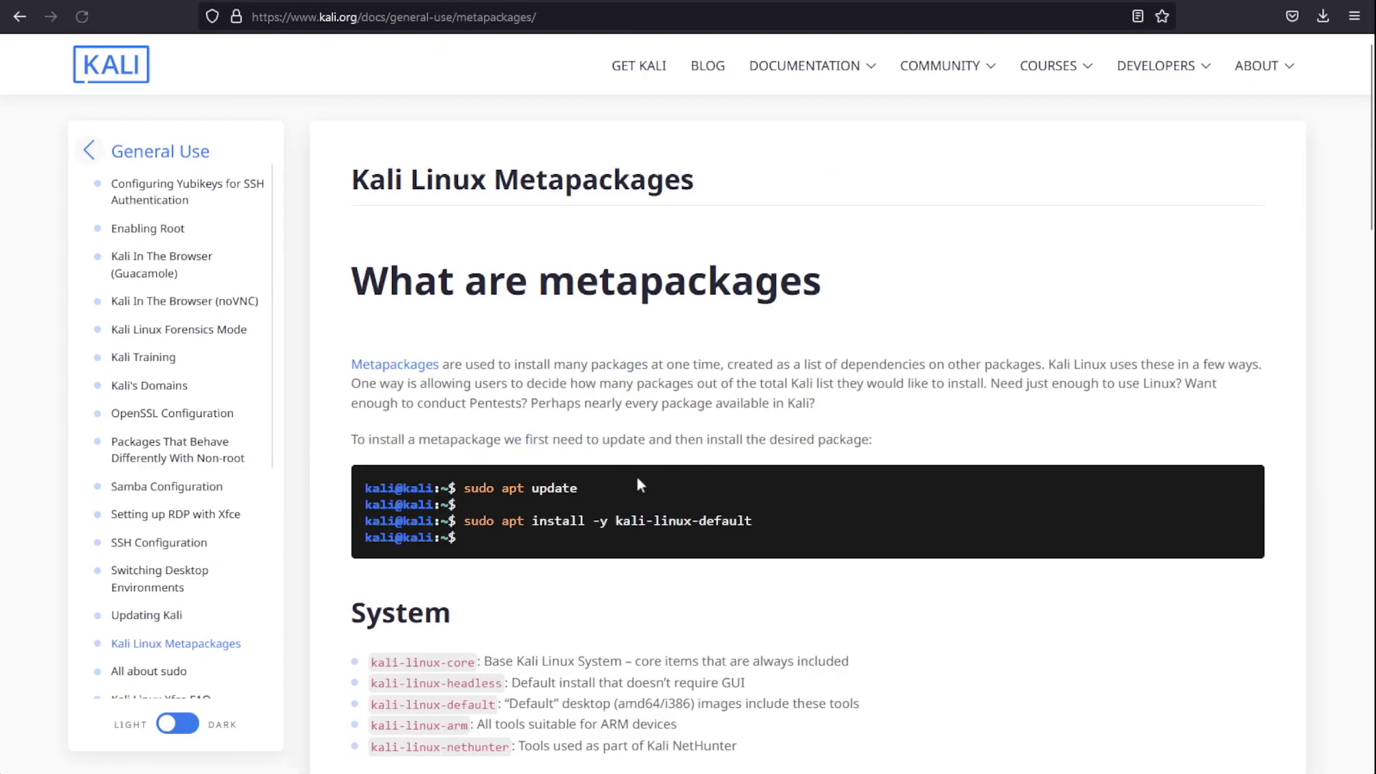
{"action": "scroll", "coordinate": [746, 544], "scroll_direction": "down", "scroll_amount": 6}
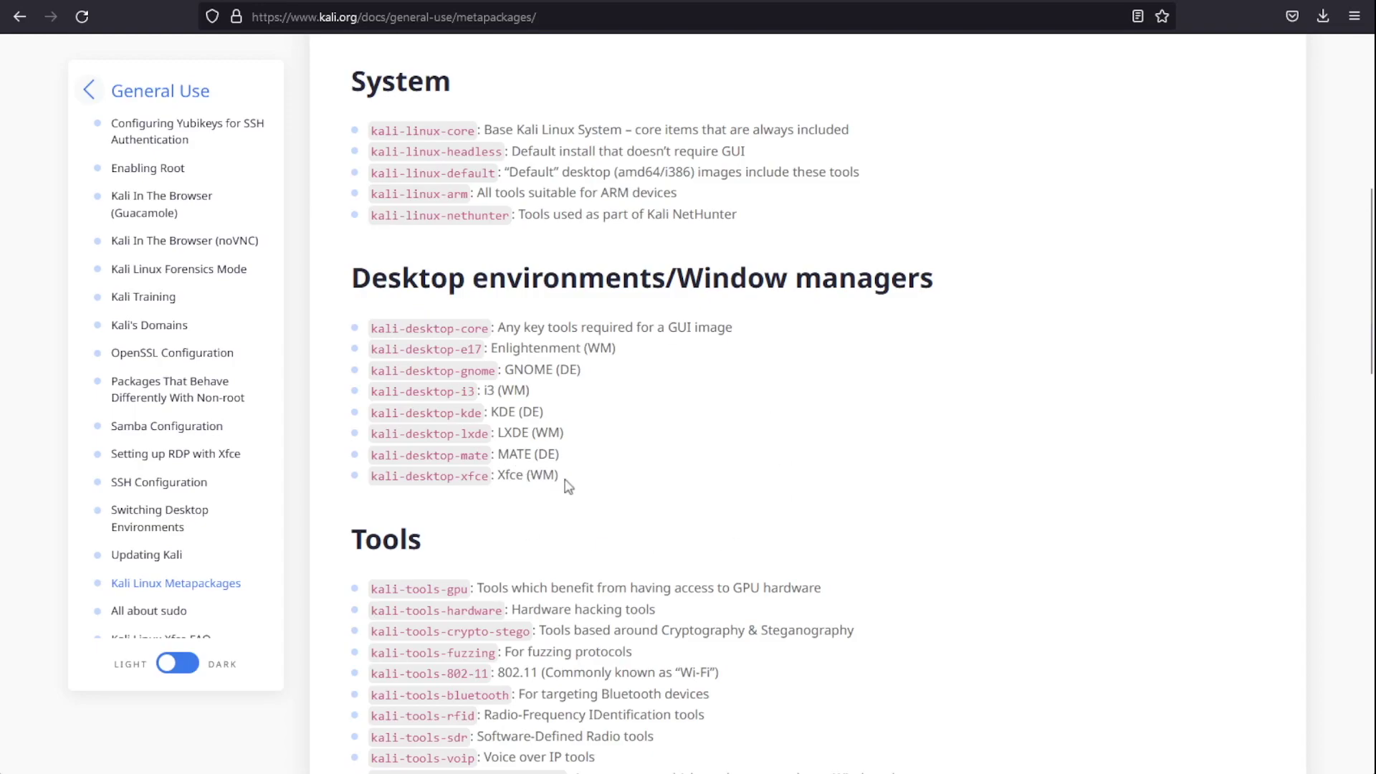
{"action": "left_click_drag", "start_coordinate": [570, 484], "coordinate": [329, 492]}
{"action": "left_click_drag", "start_coordinate": [571, 484], "coordinate": [362, 486]}
{"action": "left_click", "coordinate": [712, 513]}
{"action": "left_click_drag", "start_coordinate": [731, 327], "coordinate": [387, 330]}
{"action": "left_click", "coordinate": [701, 373]}
Step: Note the apt install kali-linux-default command and return to the Proxmox console tab
{"action": "scroll", "coordinate": [652, 466], "scroll_direction": "up", "scroll_amount": 3}
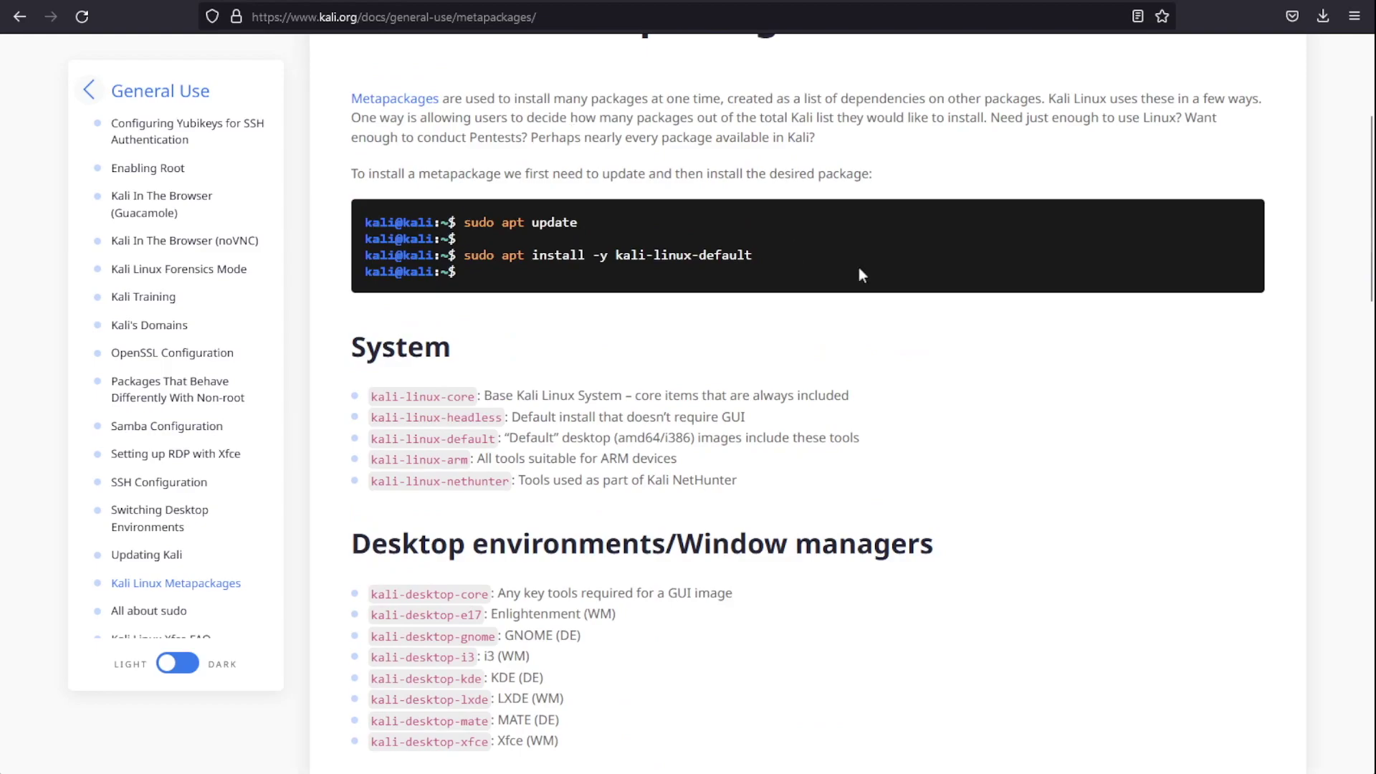
{"action": "left_click_drag", "start_coordinate": [762, 255], "coordinate": [501, 256]}
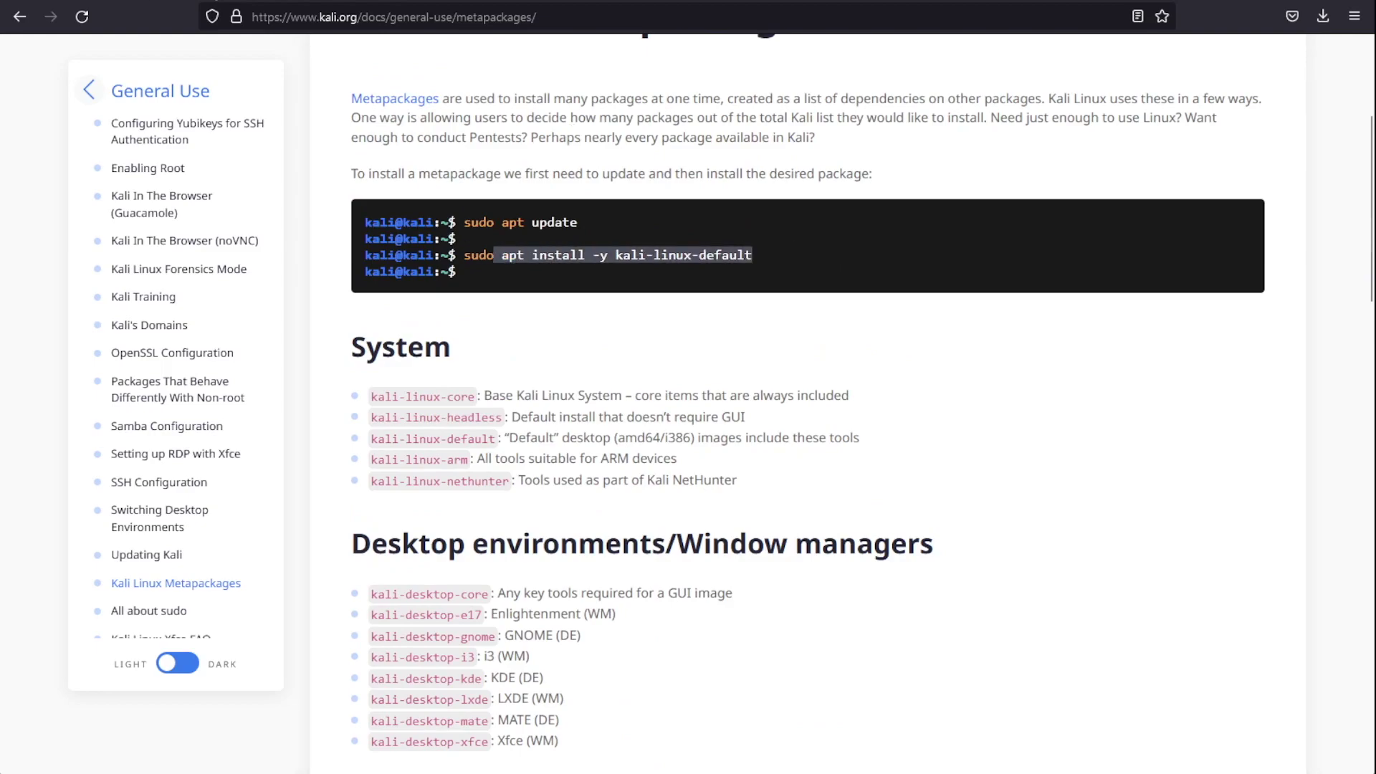
{"action": "left_click", "coordinate": [215, 0]}
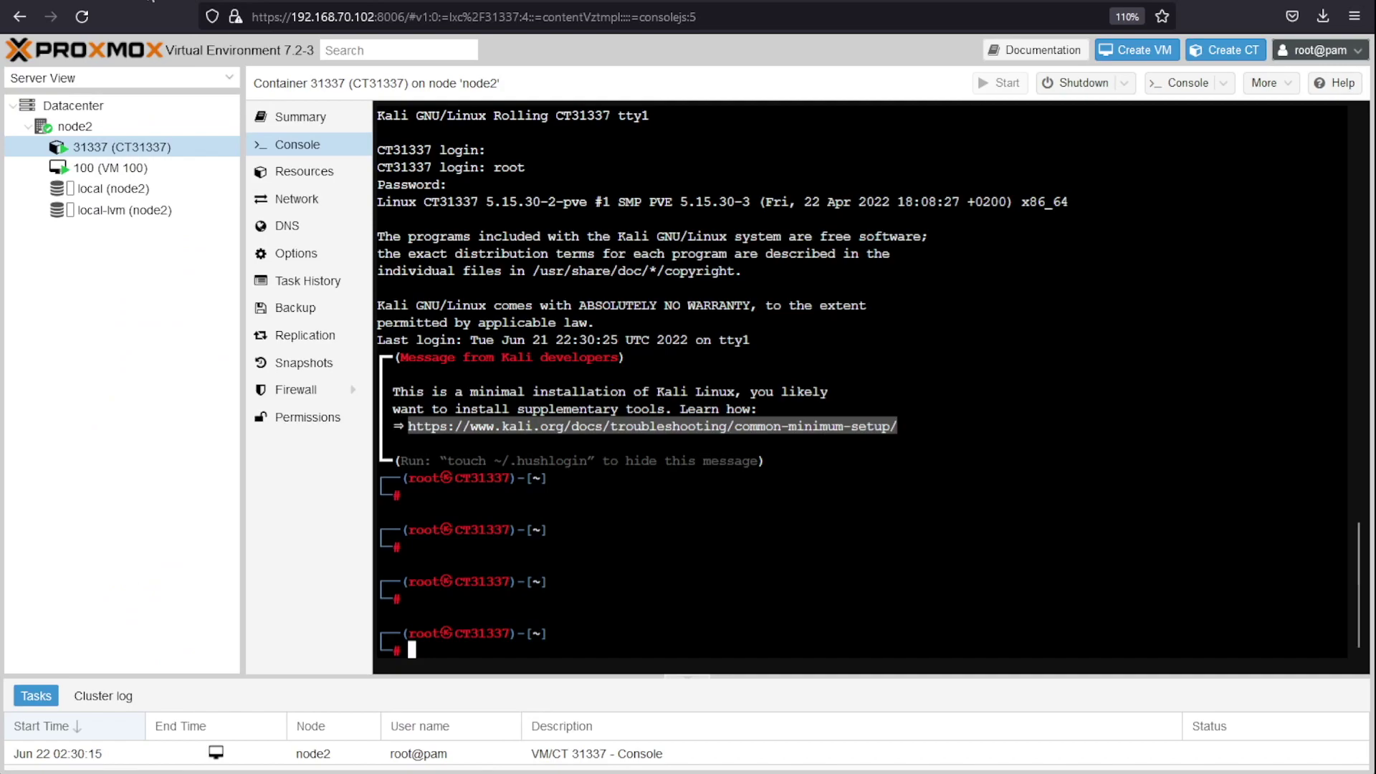
Step: Log out and log back into the CT31337 console as root
{"action": "triple_click", "coordinate": [818, 573]}
{"action": "left_click", "coordinate": [657, 562]}
{"action": "type", "text": "exit"}
{"action": "key", "text": "Return"}
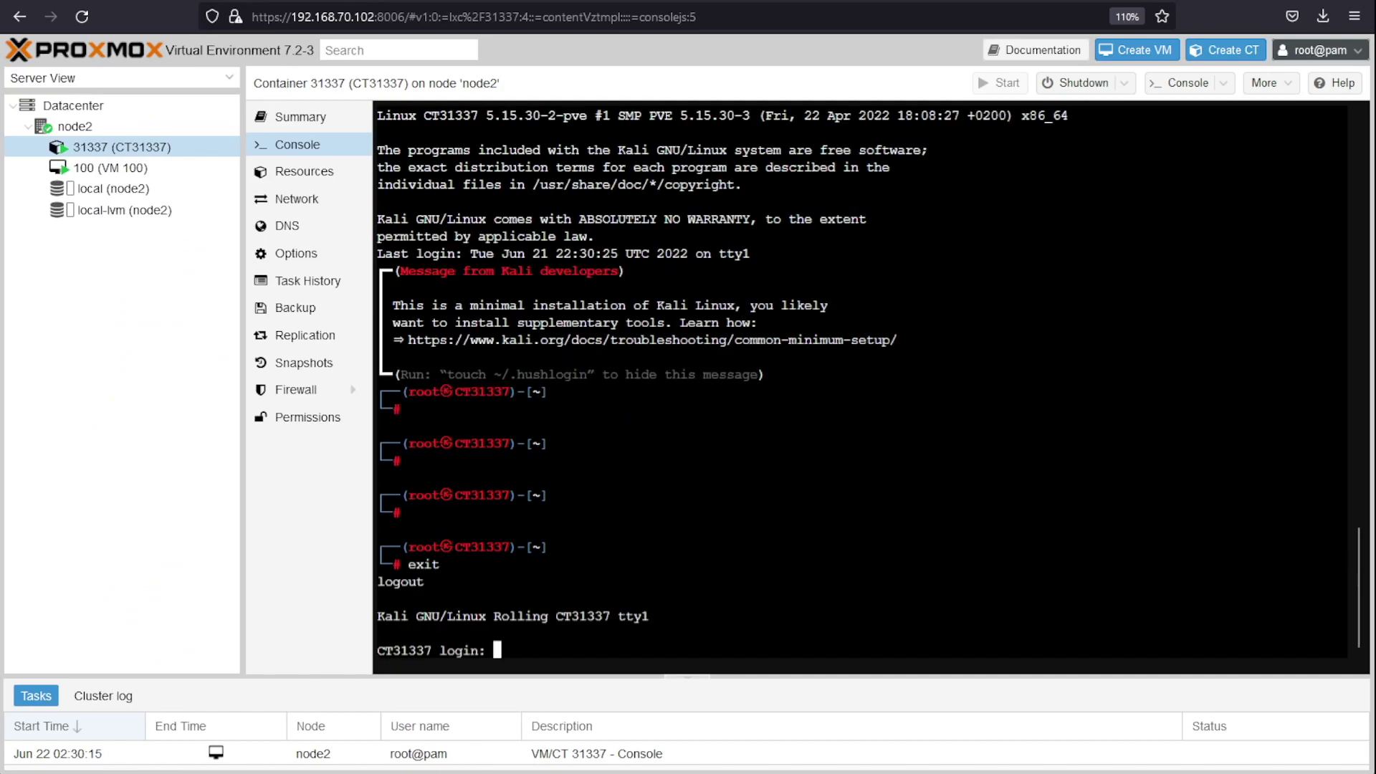
{"action": "type", "text": "root"}
{"action": "key", "text": "Return"}
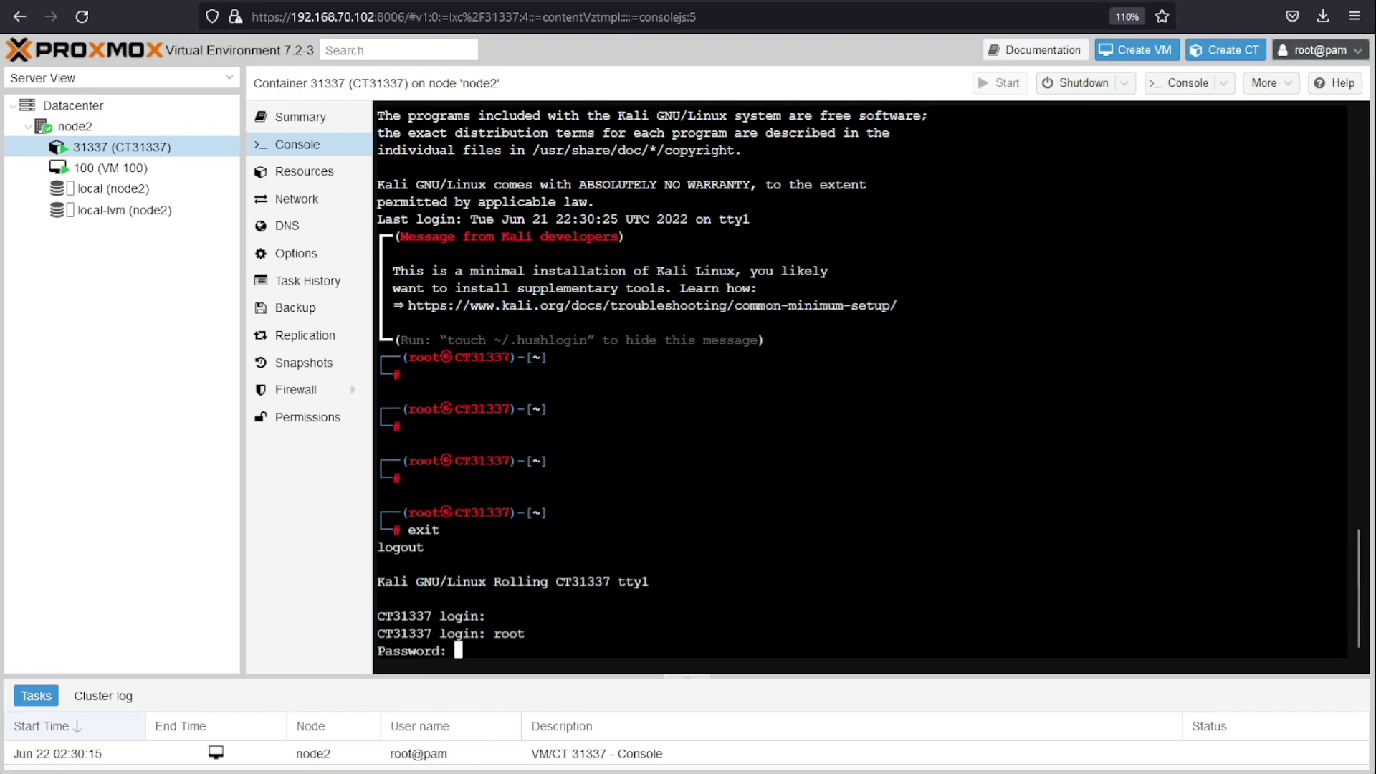
{"action": "key", "text": "Return"}
{"action": "key", "text": "Return"}
{"action": "key", "text": "Return"}
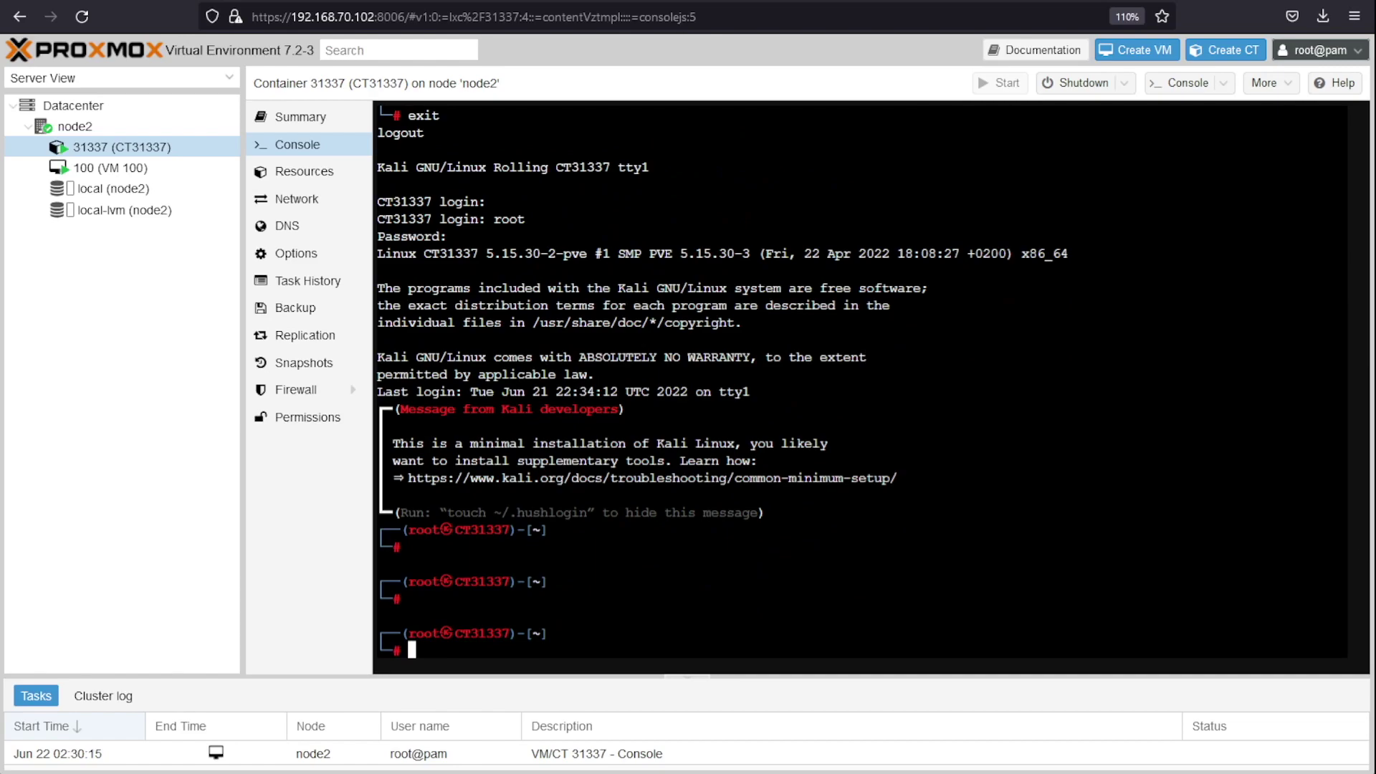
Step: Create user kali with adduser, accepting default details, then list root's home with ls -a
{"action": "type", "text": "adduser kali"}
{"action": "key", "text": "Return"}
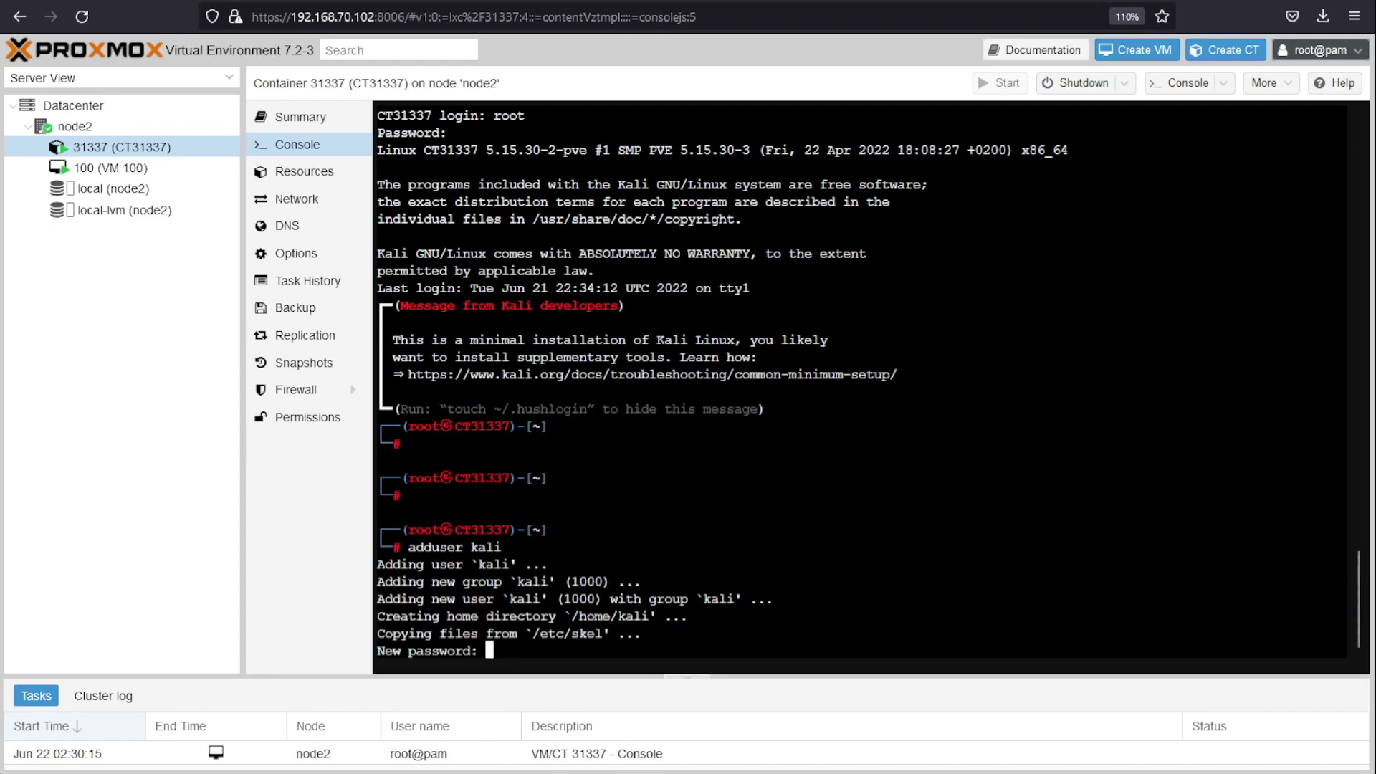
{"action": "key", "text": "Return"}
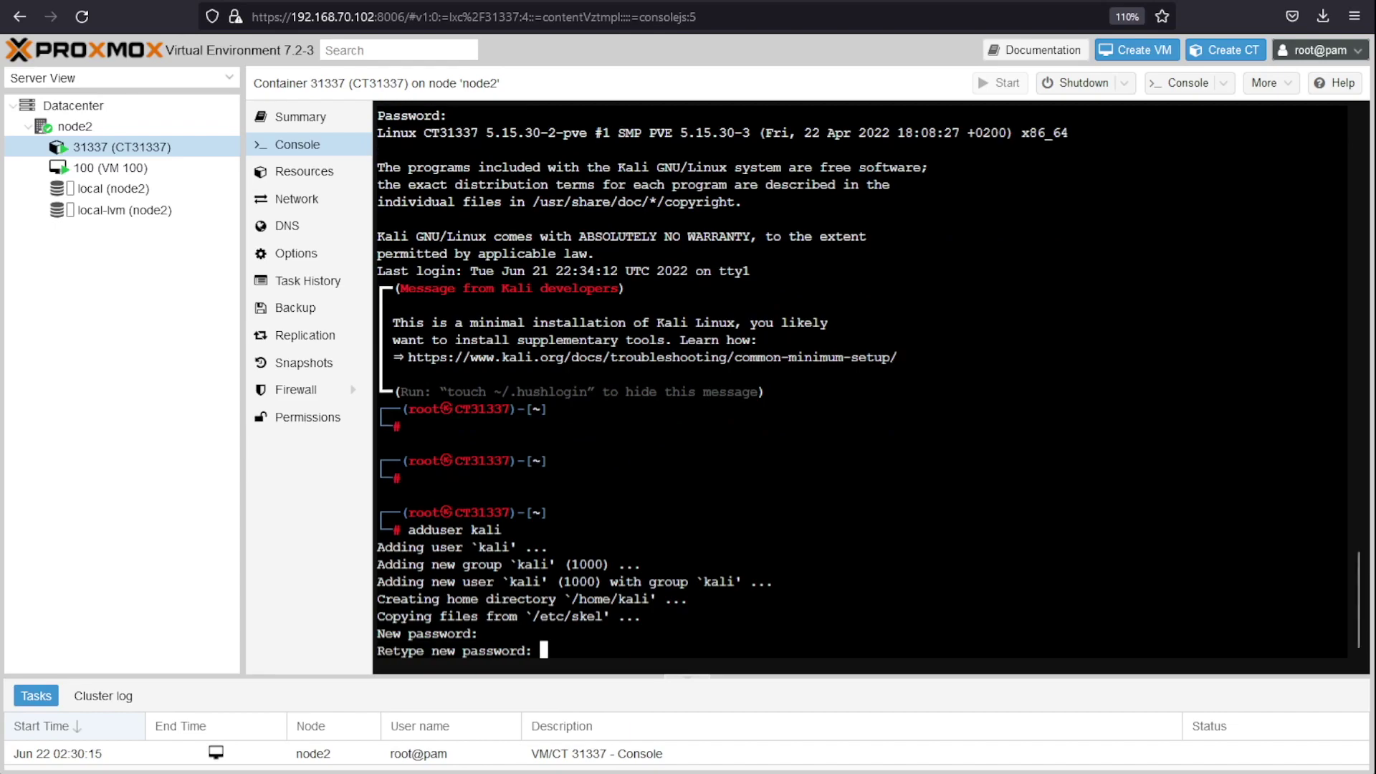
{"action": "key", "text": "Return"}
{"action": "key", "text": "Return"}
{"action": "key", "text": "Return"}
{"action": "key", "text": "Return"}
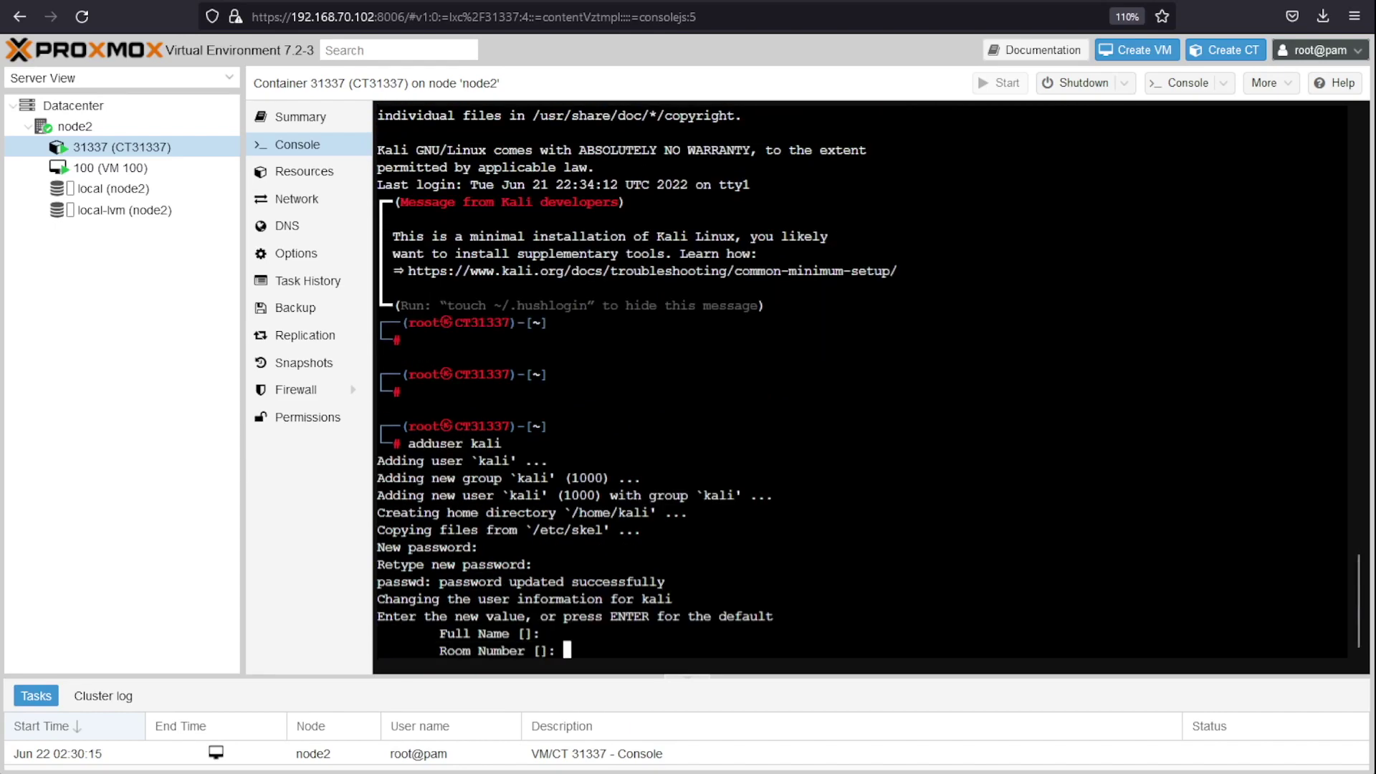
{"action": "key", "text": "Return"}
{"action": "key", "text": "Return"}
{"action": "type", "text": "y"}
{"action": "key", "text": "Return"}
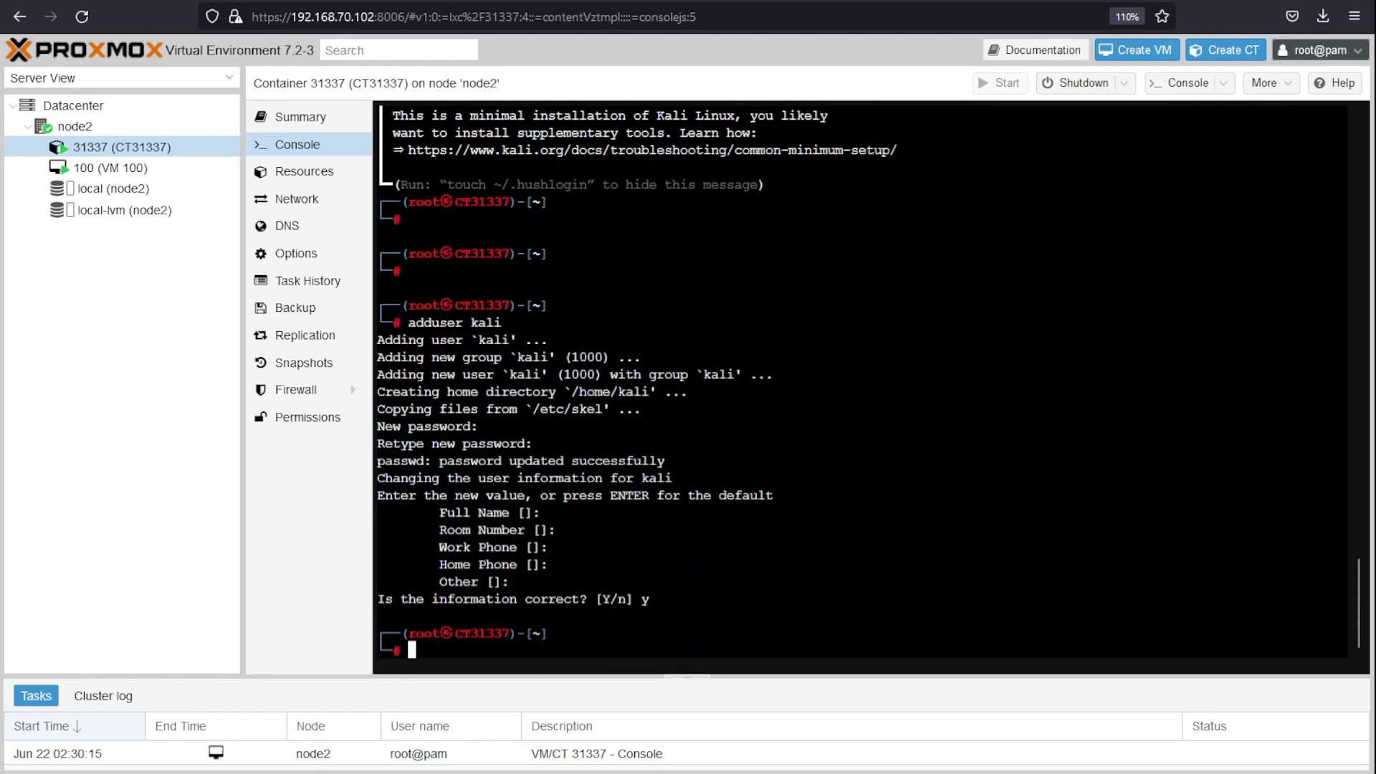
{"action": "left_click_drag", "start_coordinate": [649, 394], "coordinate": [574, 393]}
{"action": "left_click", "coordinate": [765, 464]}
{"action": "type", "text": "ls -a"}
{"action": "key", "text": "Return"}
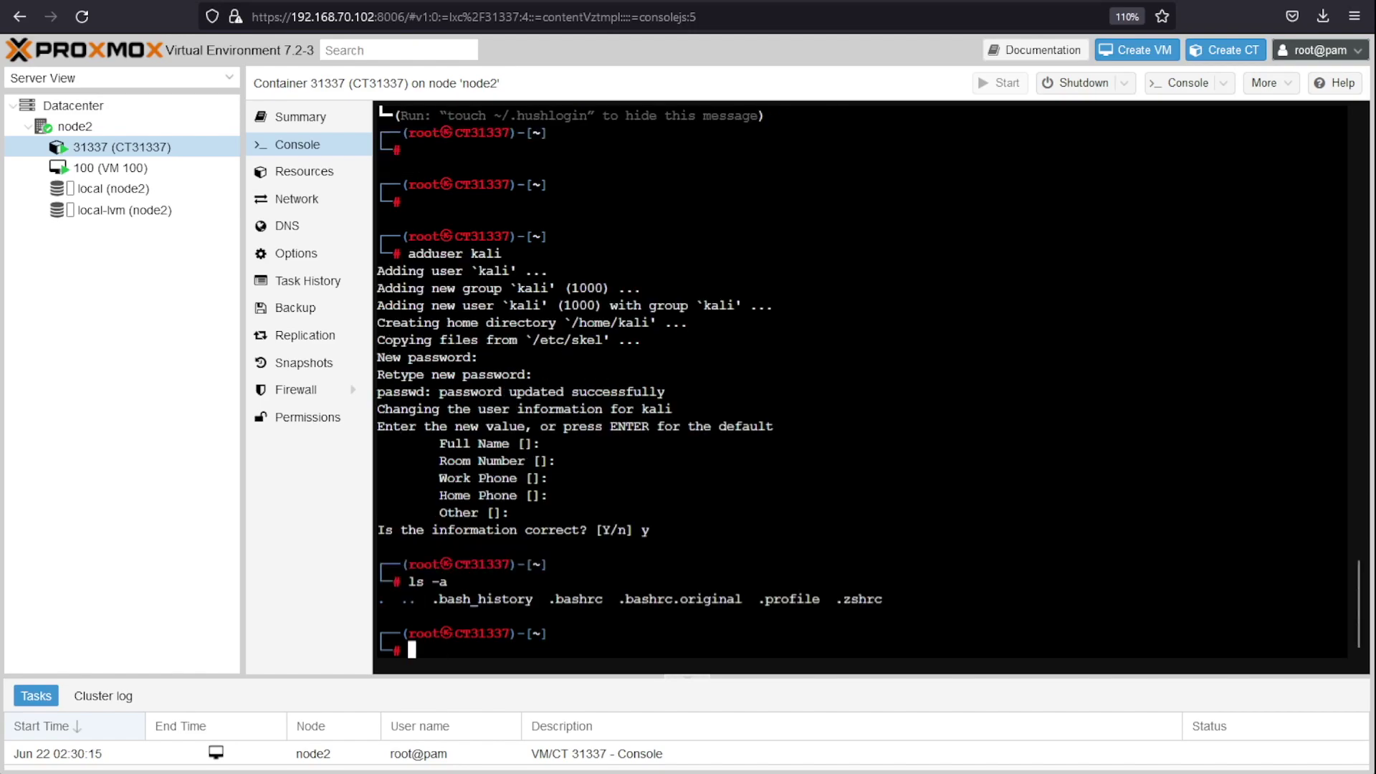
Step: Highlight the .zshrc entry in root's file listing
{"action": "double_click", "coordinate": [879, 599]}
{"action": "left_click_drag", "start_coordinate": [891, 599], "coordinate": [839, 601]}
{"action": "left_click", "coordinate": [905, 602]}
{"action": "double_click", "coordinate": [870, 597]}
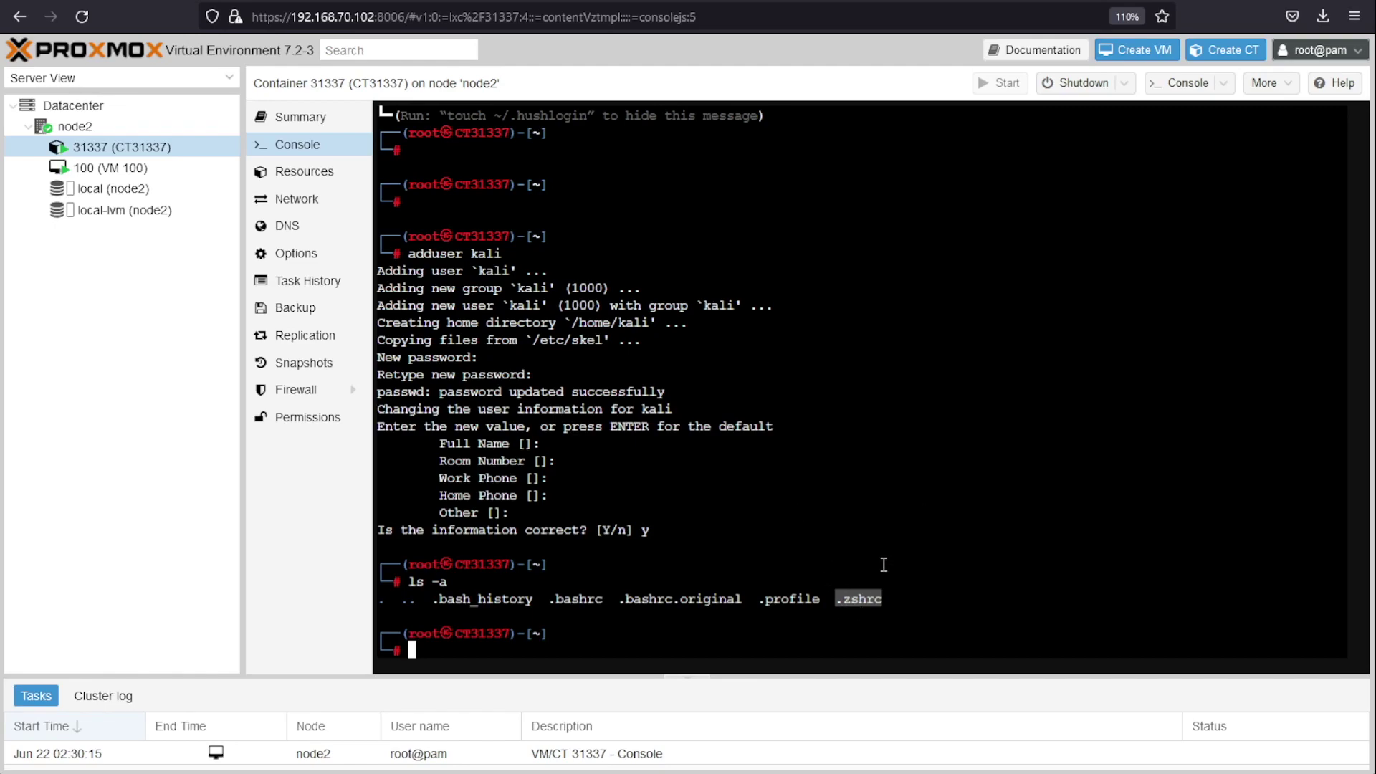
{"action": "left_click", "coordinate": [890, 505]}
Step: As kali, try ls -a and sudo ls -a, hit the sudoers error, then exit to root
{"action": "type", "text": "su kali"}
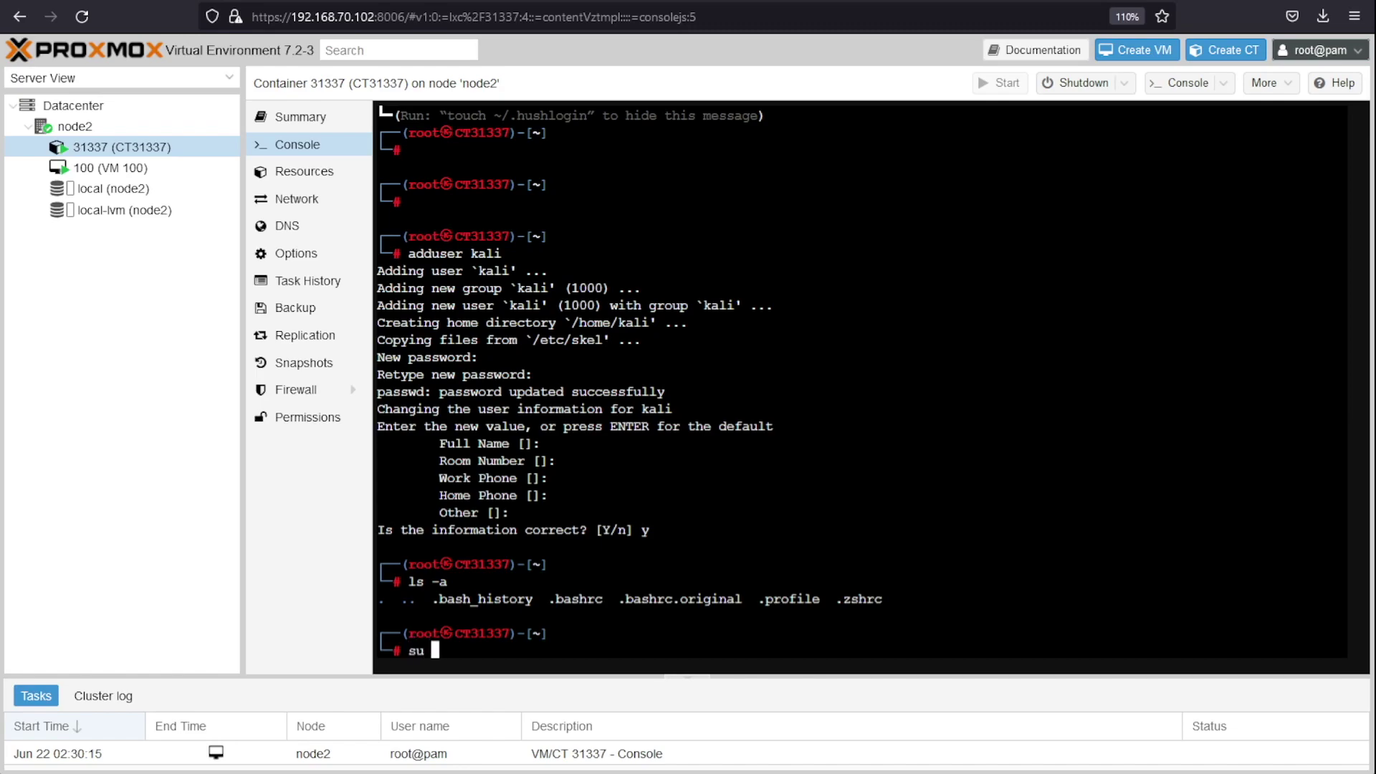
{"action": "key", "text": "Return"}
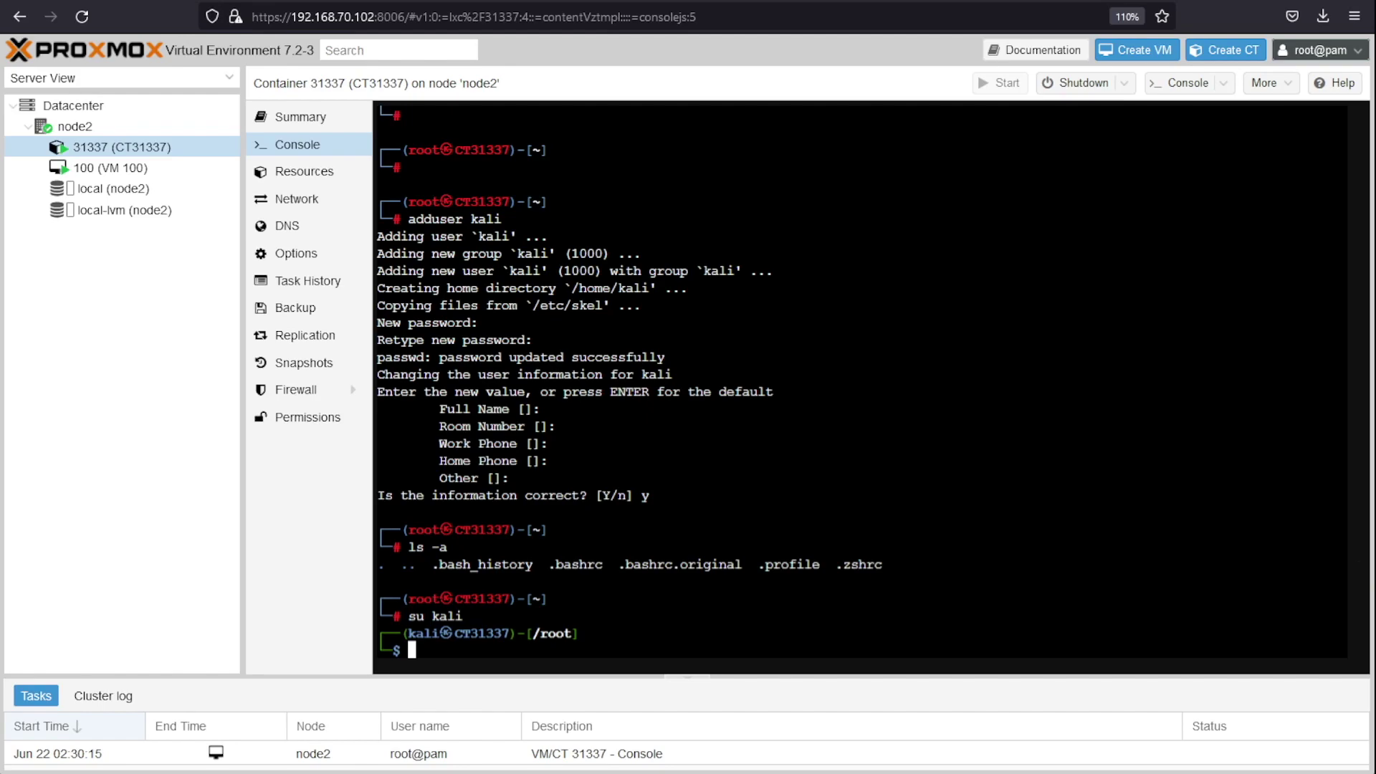
{"action": "type", "text": "ls -a"}
{"action": "key", "text": "Return"}
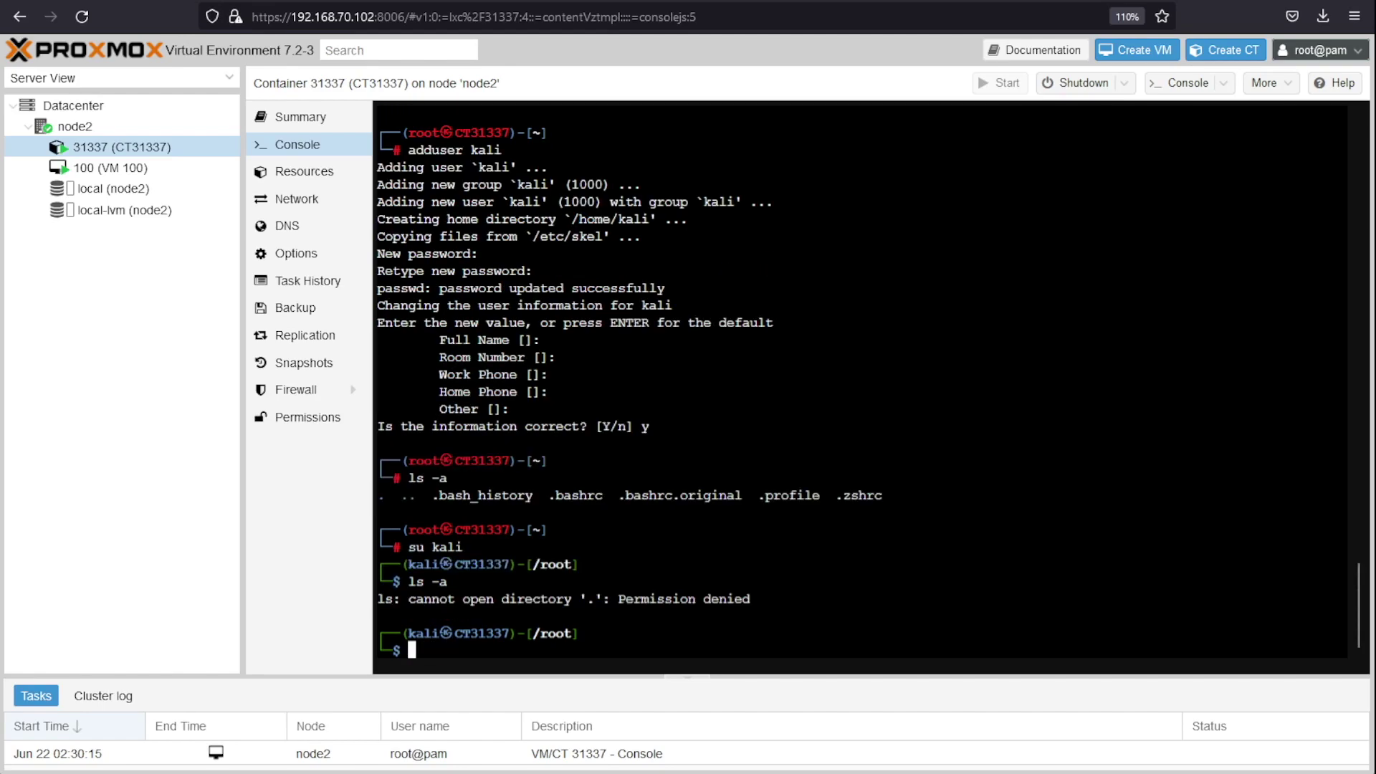
{"action": "key", "text": "Up"}
{"action": "key", "text": "Home"}
{"action": "type", "text": "sudo"}
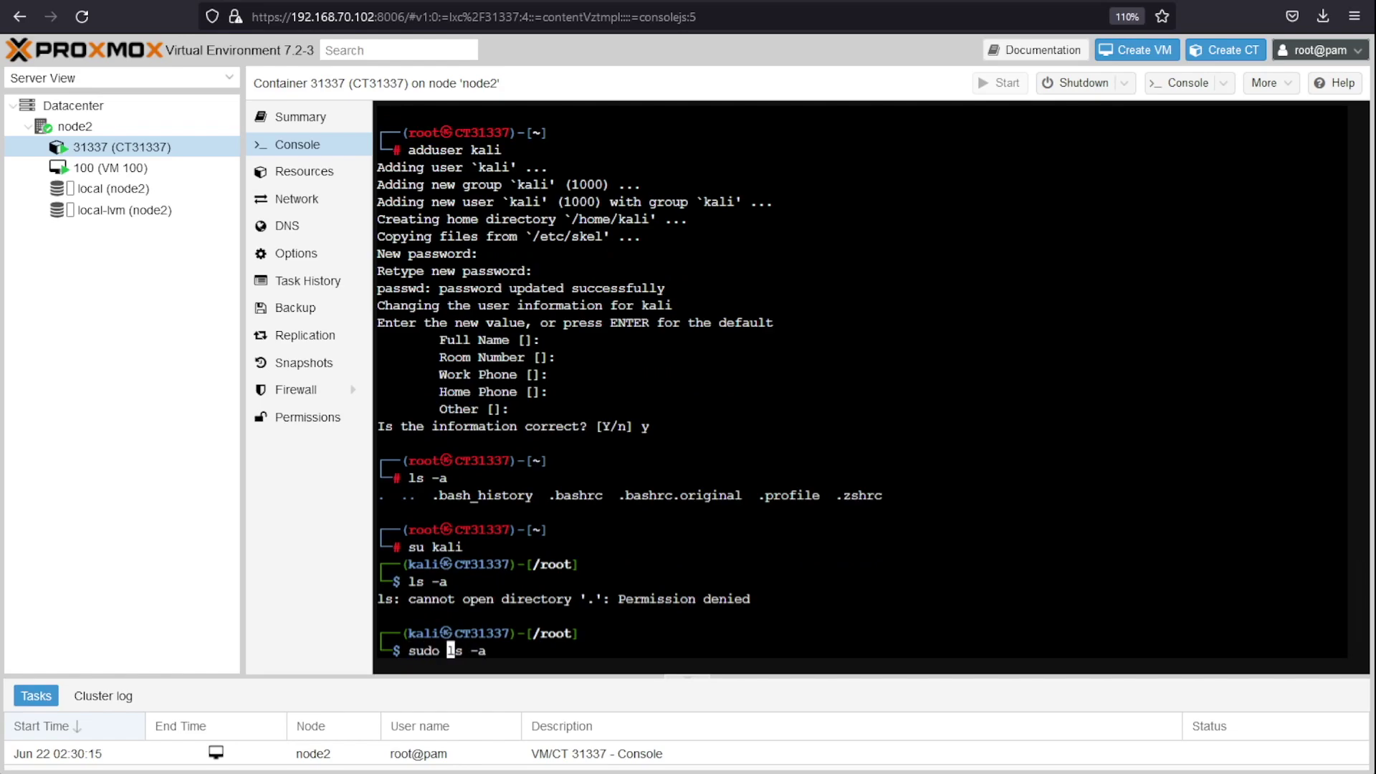
{"action": "key", "text": "Return"}
{"action": "key", "text": "Return"}
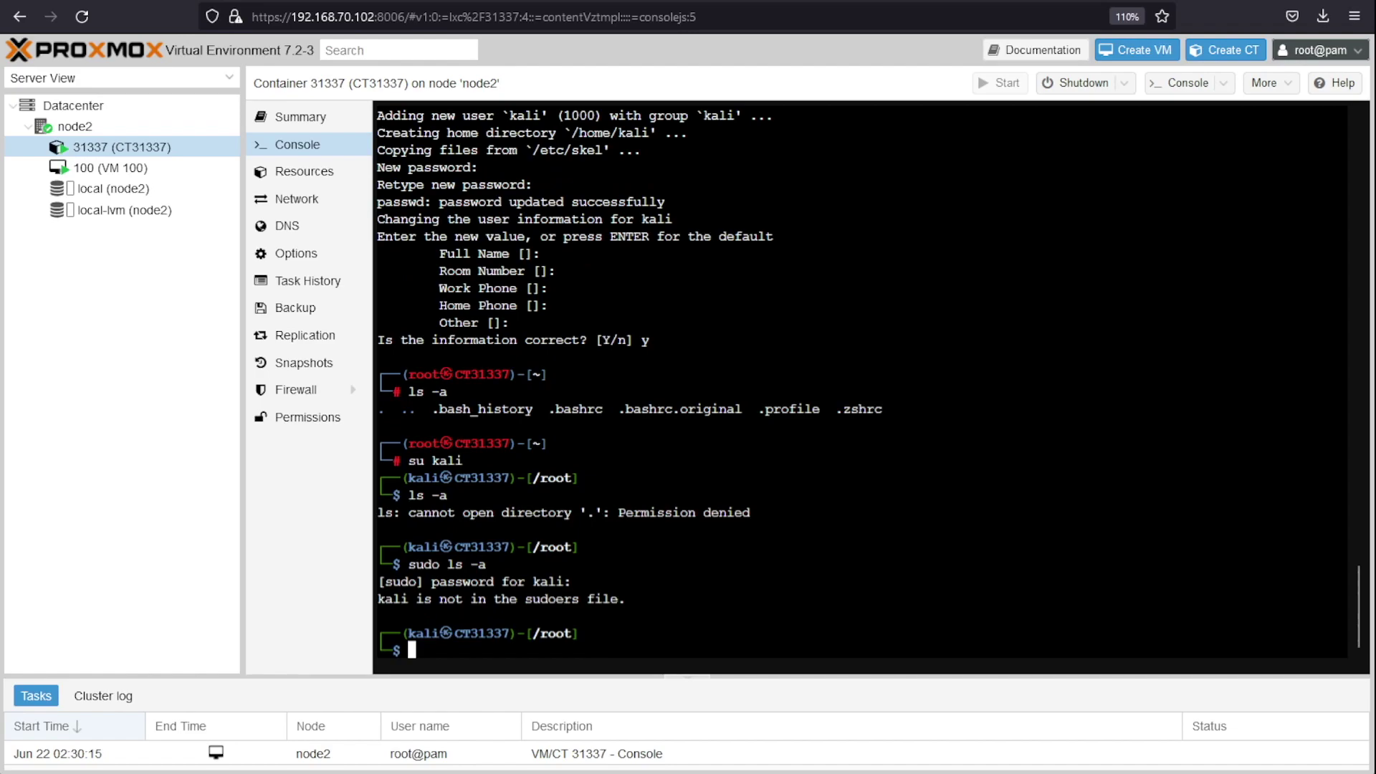
{"action": "type", "text": "exit"}
{"action": "key", "text": "Return"}
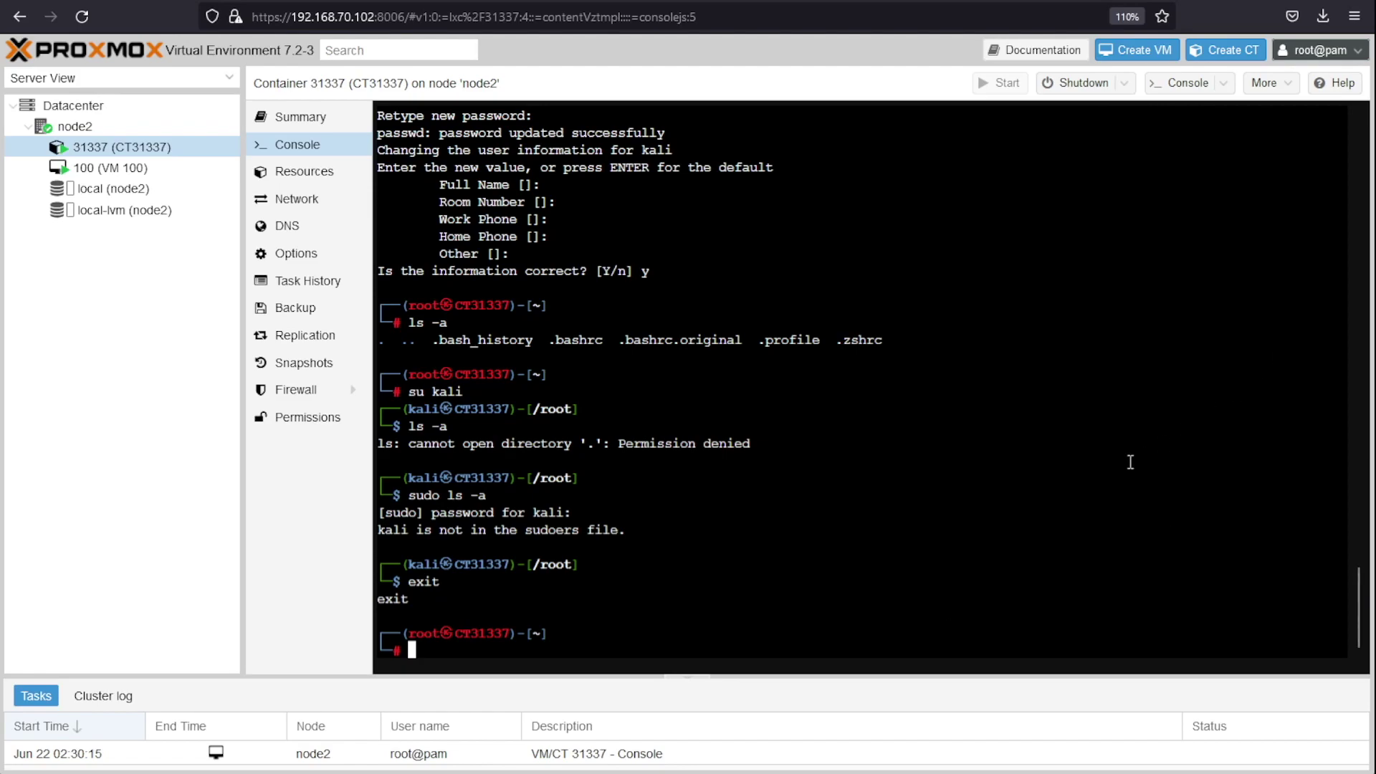
Step: Add kali to the sudo group with usermod -aG sudo kali and log out of root
{"action": "type", "text": "usermod -aG"}
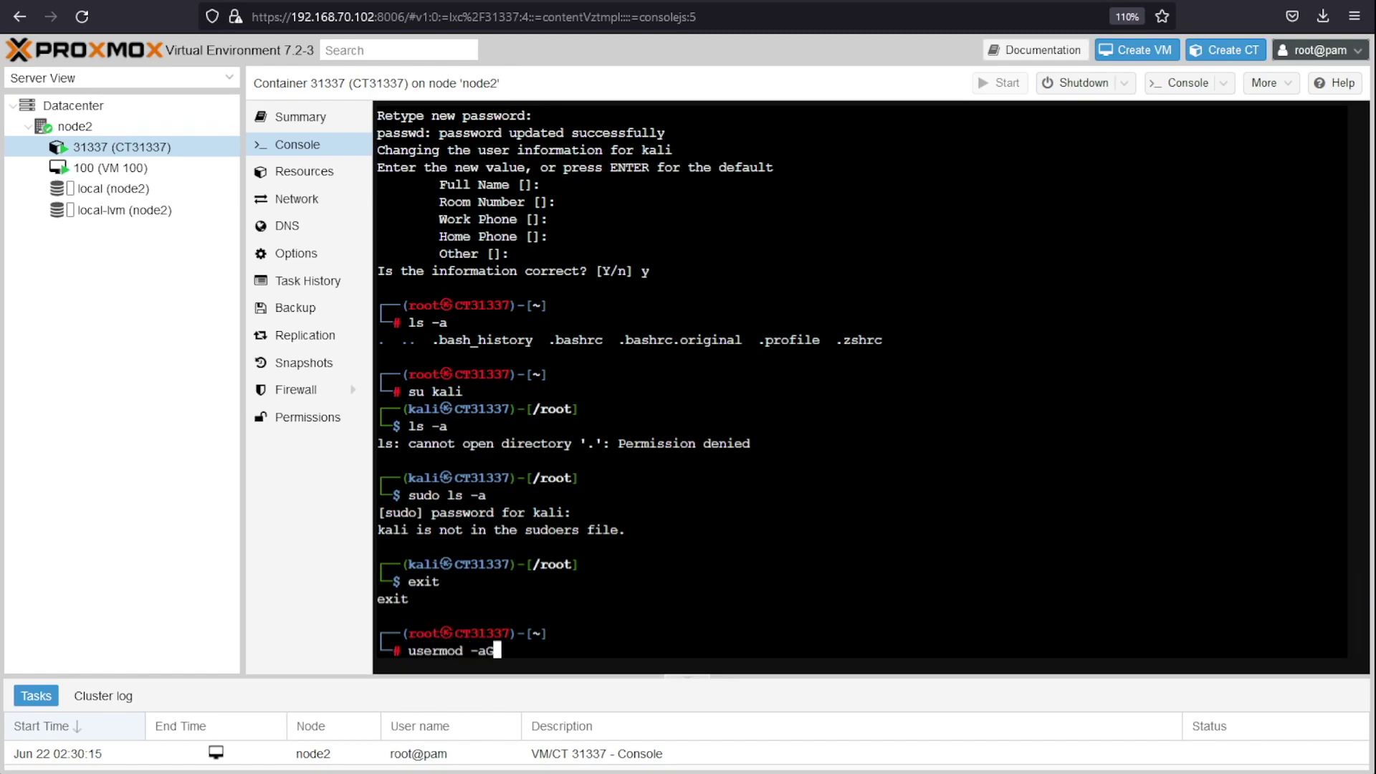
{"action": "type", "text": " sudo kali"}
{"action": "key", "text": "Return"}
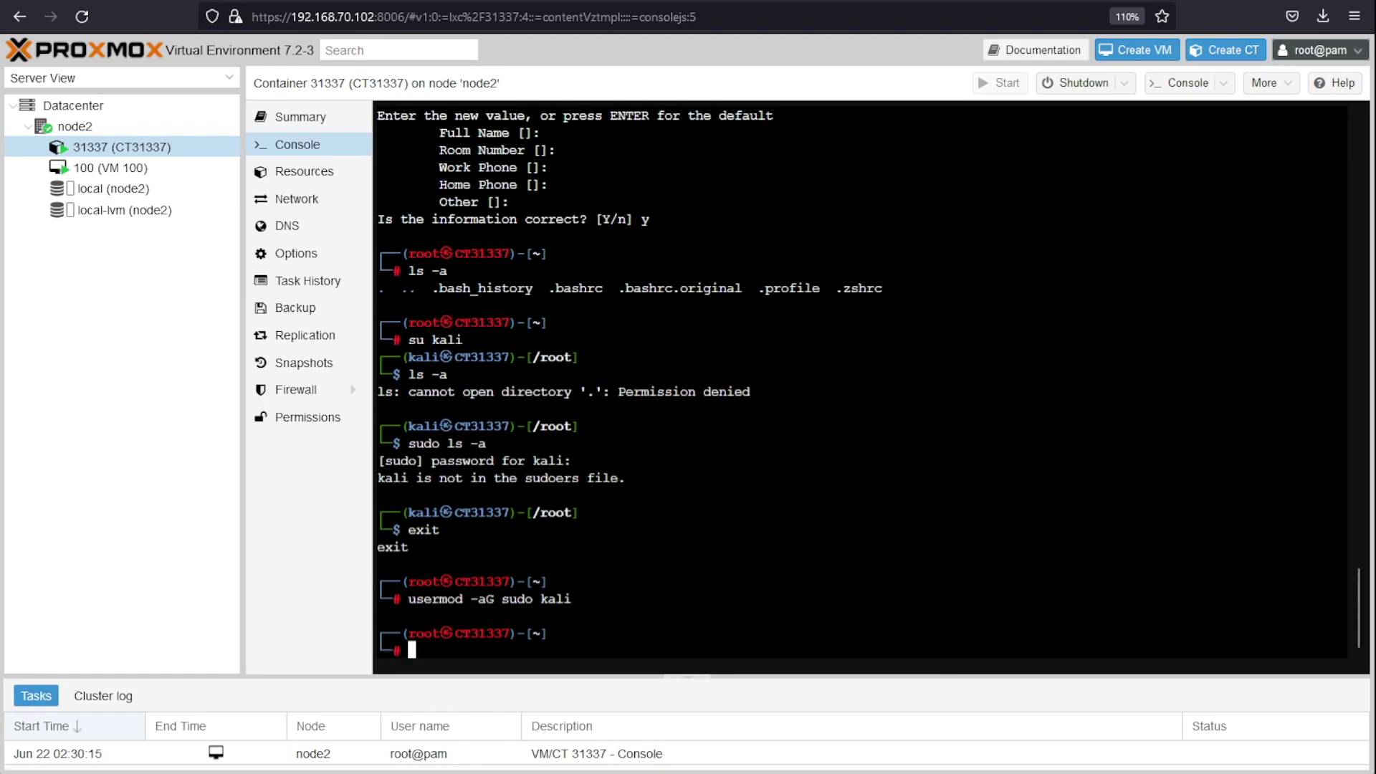
{"action": "type", "text": "exit"}
{"action": "key", "text": "Return"}
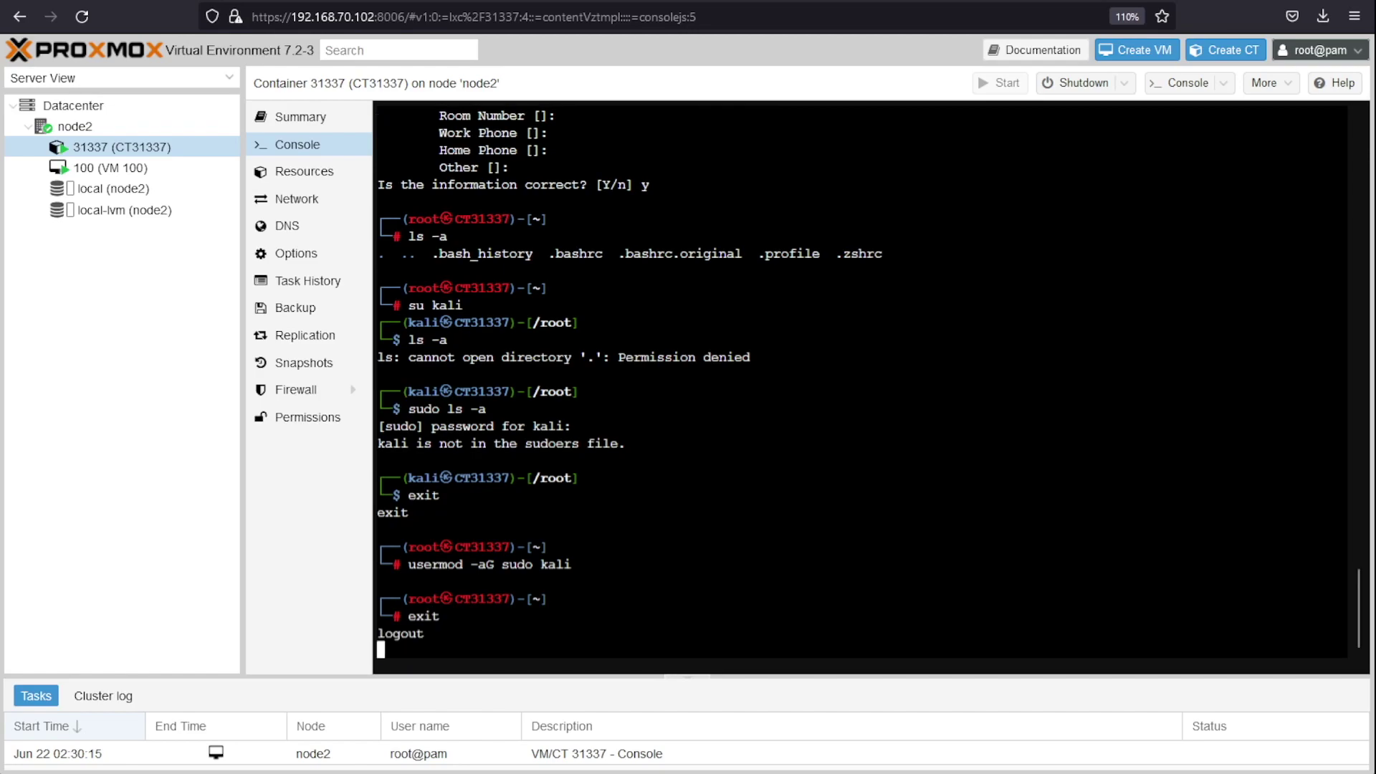
Step: Log in at the console prompt as kali with its password
{"action": "type", "text": "kali"}
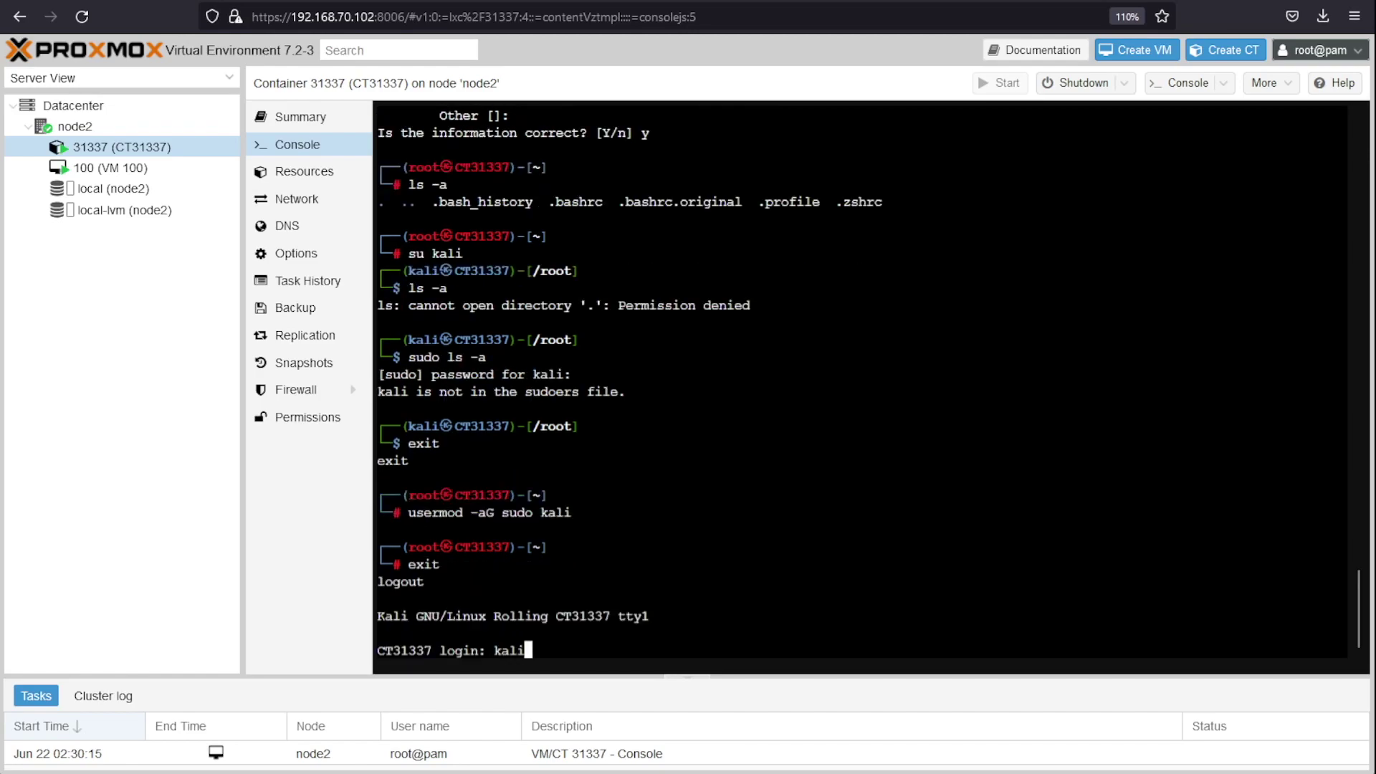
{"action": "key", "text": "Return"}
{"action": "key", "text": "Return"}
{"action": "key", "text": "Return"}
{"action": "key", "text": "Return"}
{"action": "key", "text": "Return"}
Step: Clear the console, list kali's home with ls -a, and highlight .zshrc
{"action": "type", "text": "clear"}
{"action": "key", "text": "Return"}
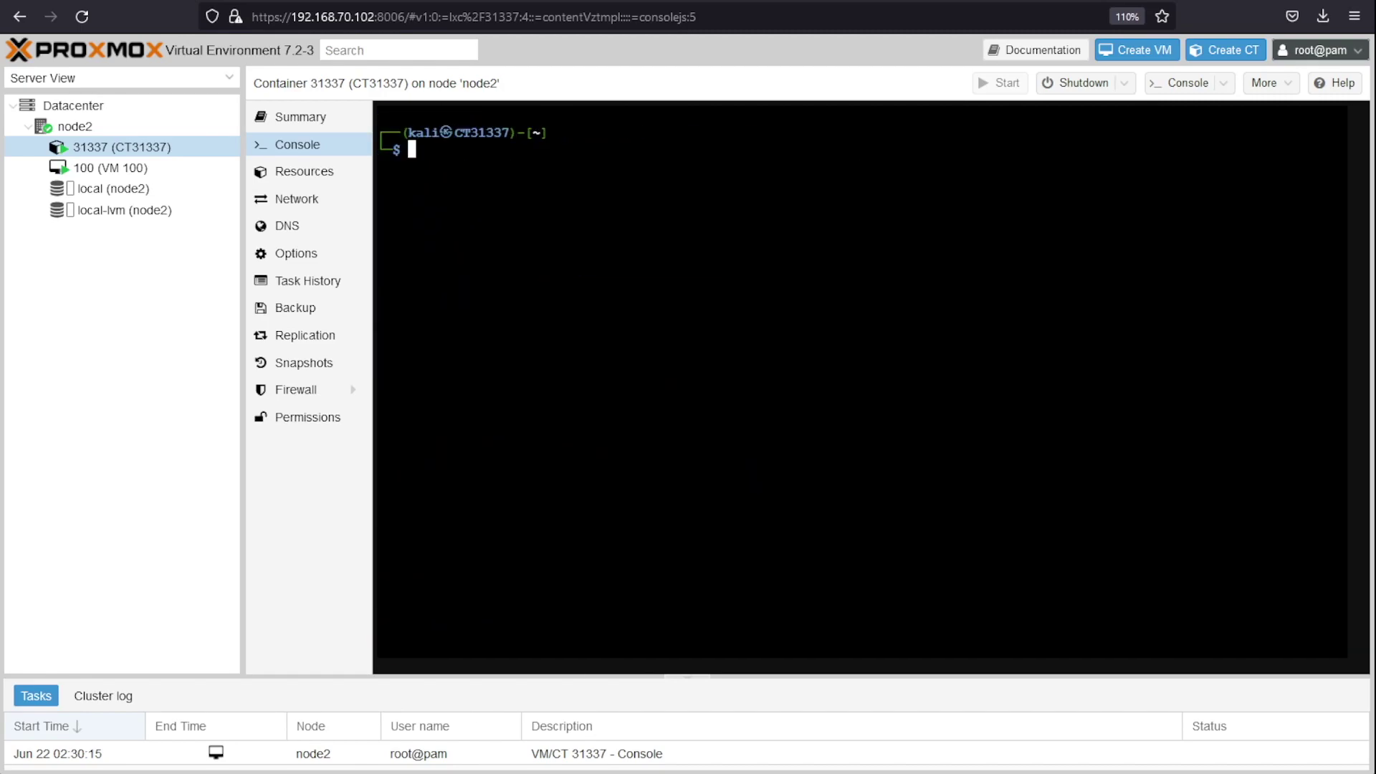
{"action": "type", "text": "ls -a"}
{"action": "key", "text": "Return"}
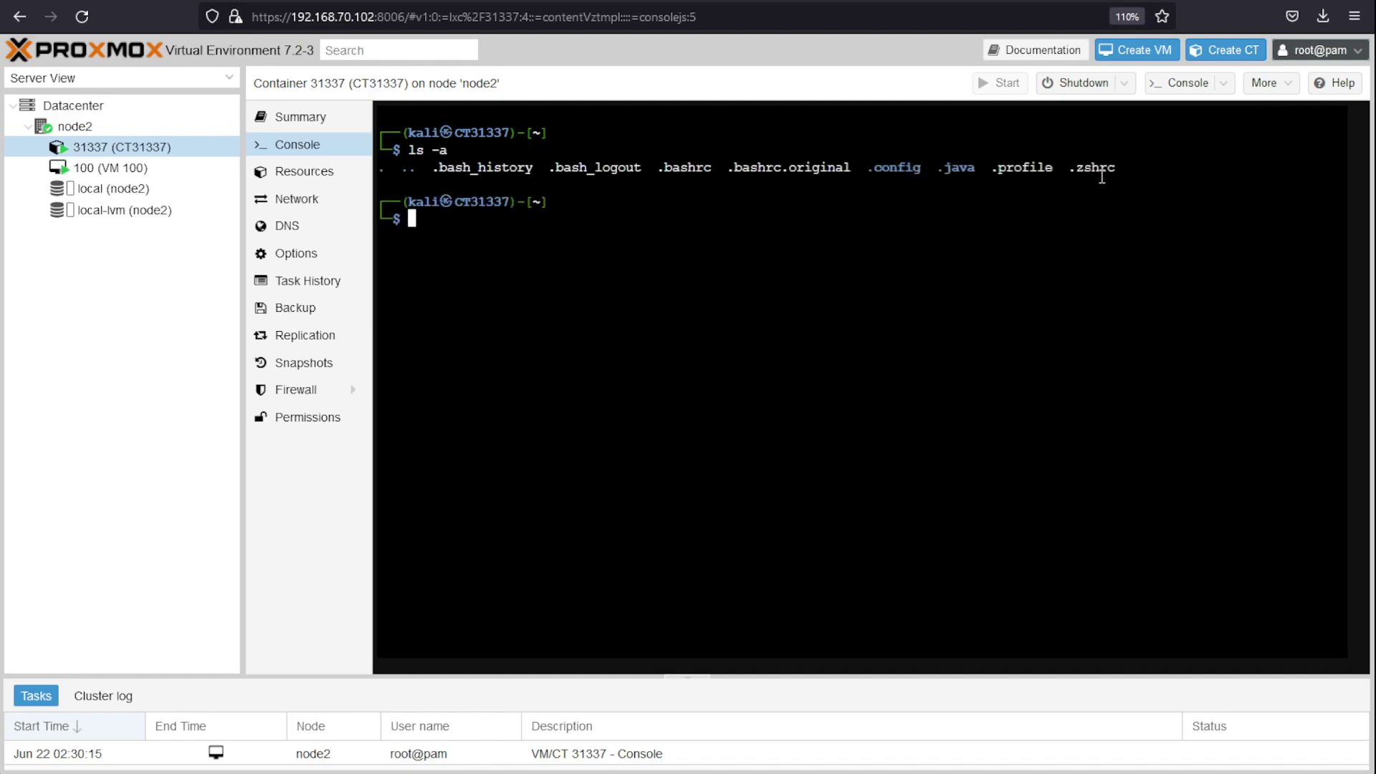
{"action": "left_click_drag", "start_coordinate": [1069, 168], "coordinate": [1122, 170]}
{"action": "left_click_drag", "start_coordinate": [508, 253], "coordinate": [373, 193]}
{"action": "left_click", "coordinate": [657, 310]}
Step: Run id to confirm kali belongs to group 27(sudo)
{"action": "type", "text": "id"}
{"action": "key", "text": "BackSpace"}
Step: Run sudo systemctl enable ssh && sudo systemctl start ssh, which fails as ssh.service is missing
{"action": "key", "text": "BackSpace"}
{"action": "type", "text": "id"}
{"action": "key", "text": "Return"}
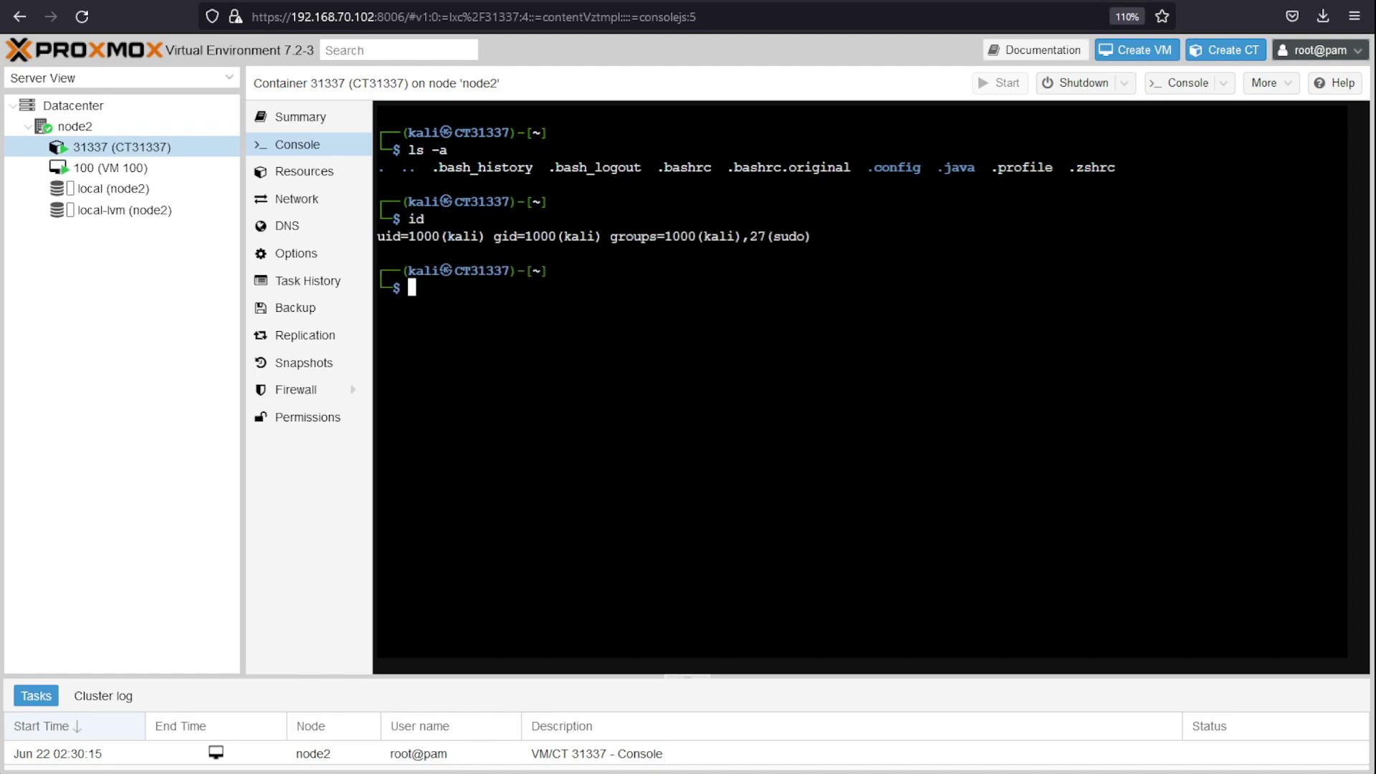
{"action": "left_click_drag", "start_coordinate": [750, 237], "coordinate": [876, 281]}
{"action": "left_click", "coordinate": [824, 280]}
{"action": "type", "text": "sudo systemctl enma"}
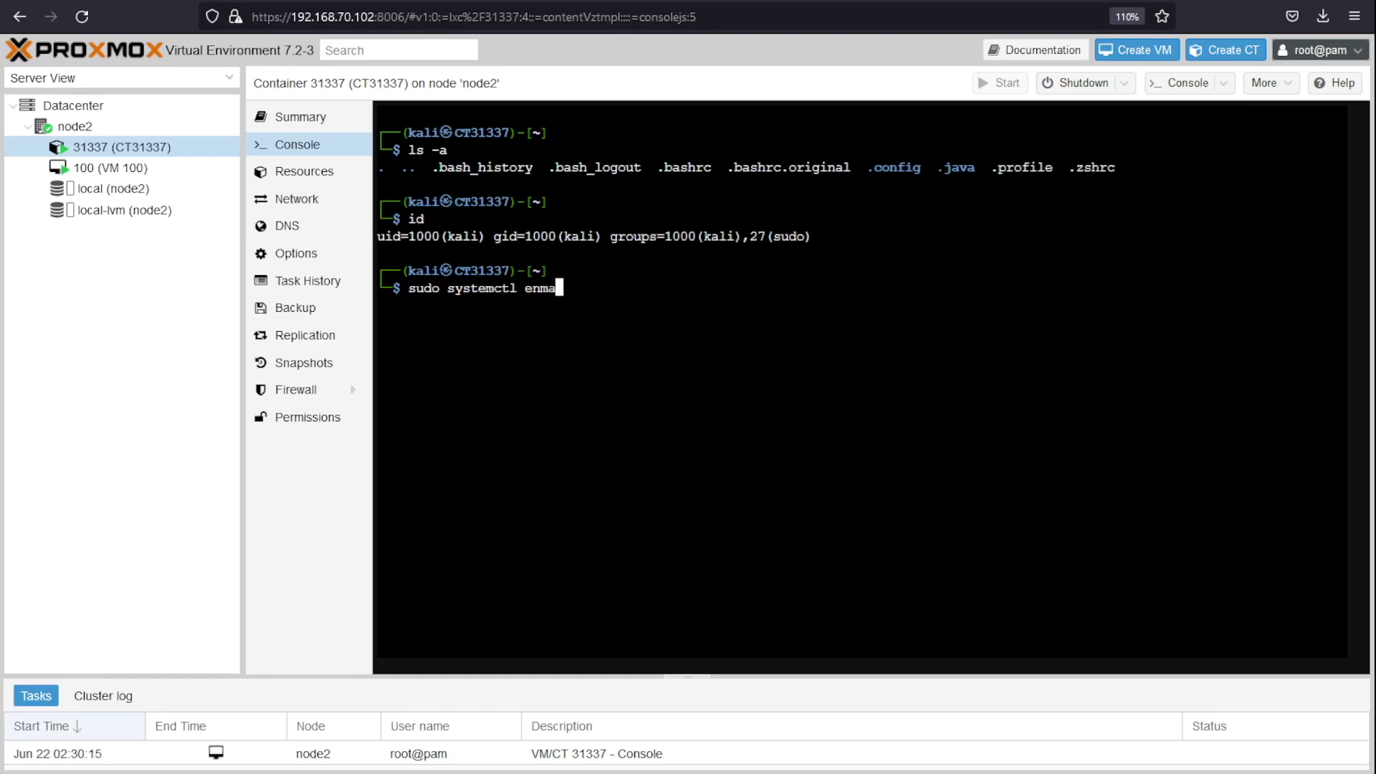
{"action": "key", "text": "BackSpace"}
{"action": "key", "text": "BackSpace"}
{"action": "type", "text": "able s"}
{"action": "type", "text": "sh "}
{"action": "type", "text": "&& sudo sys"}
{"action": "type", "text": "temctl "}
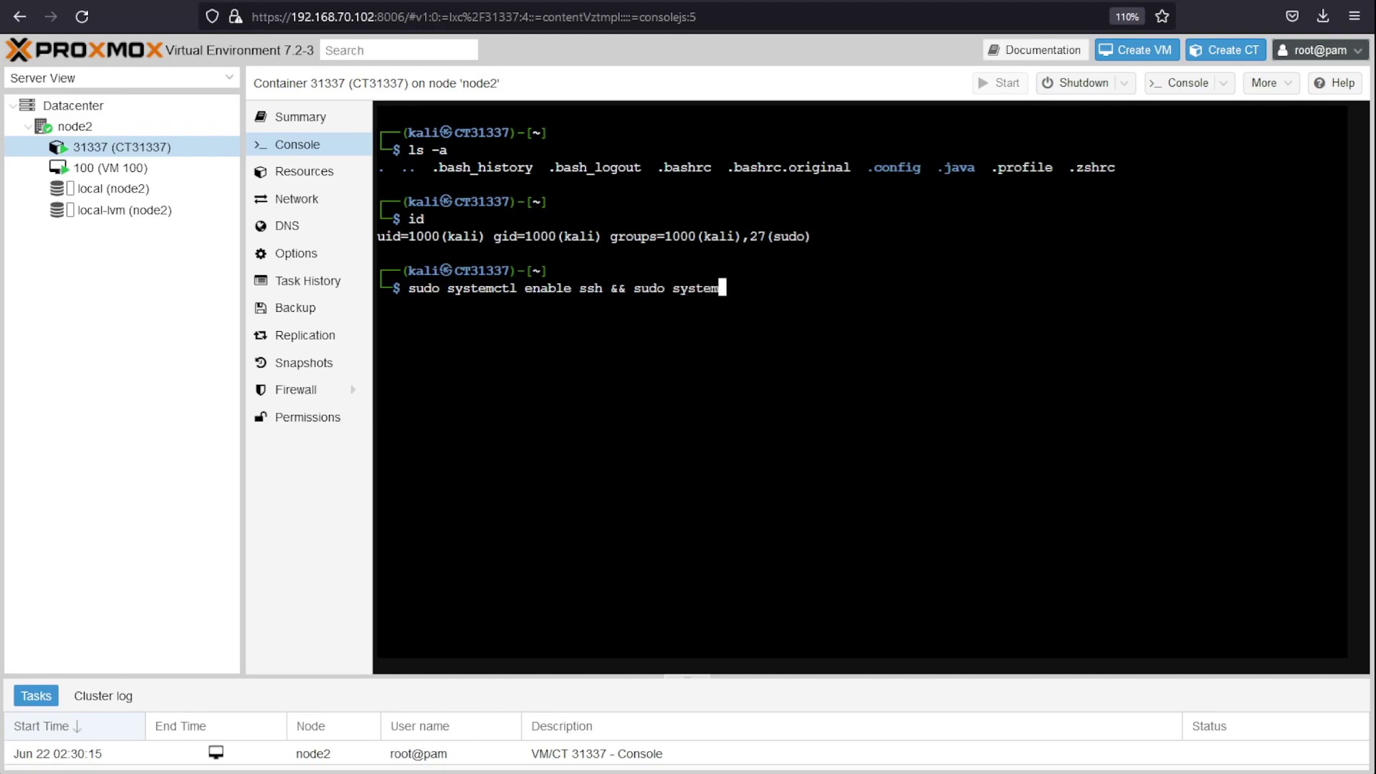
{"action": "type", "text": "start ssh"}
{"action": "key", "text": "Return"}
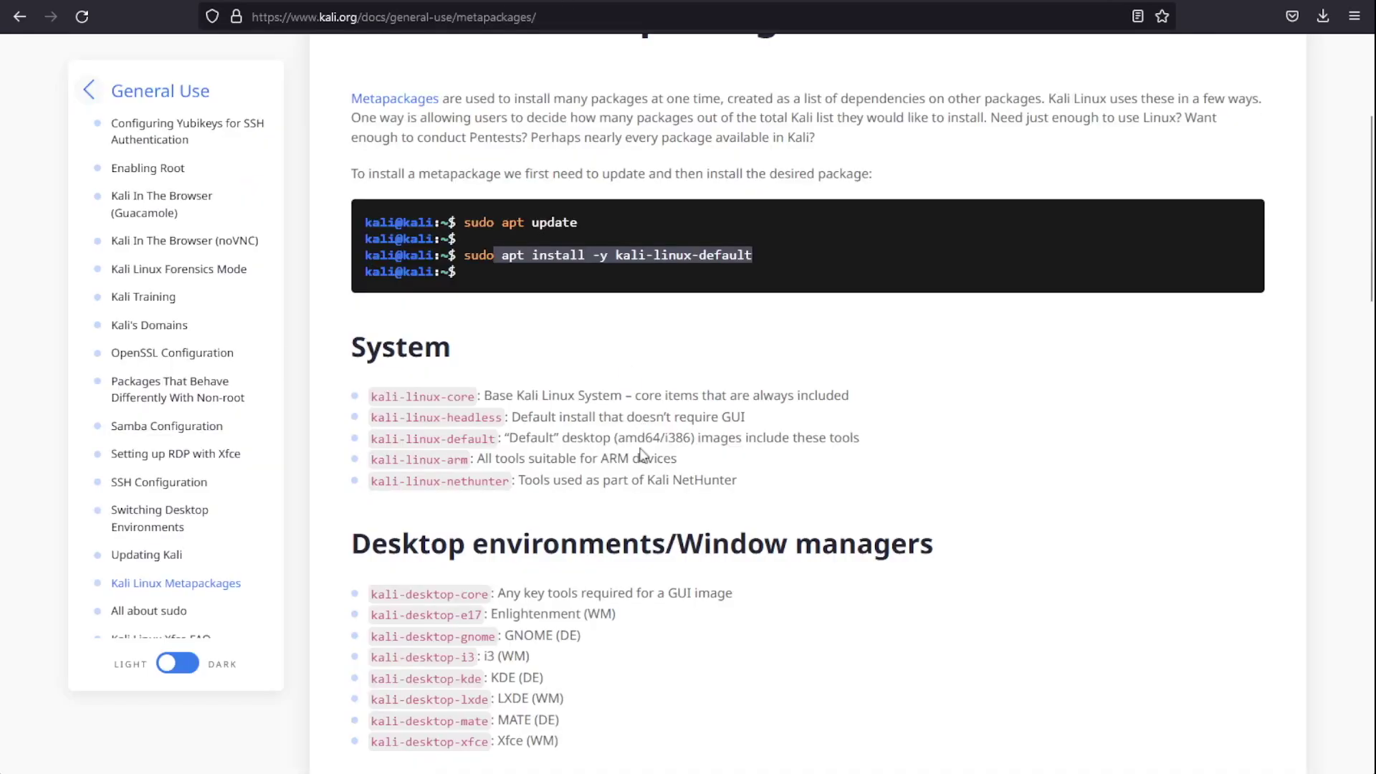
Step: Scroll the Metapackages page and highlight the kali-linux-default package line
{"action": "scroll", "coordinate": [640, 453], "scroll_direction": "up", "scroll_amount": 3}
{"action": "scroll", "coordinate": [602, 452], "scroll_direction": "down", "scroll_amount": 6}
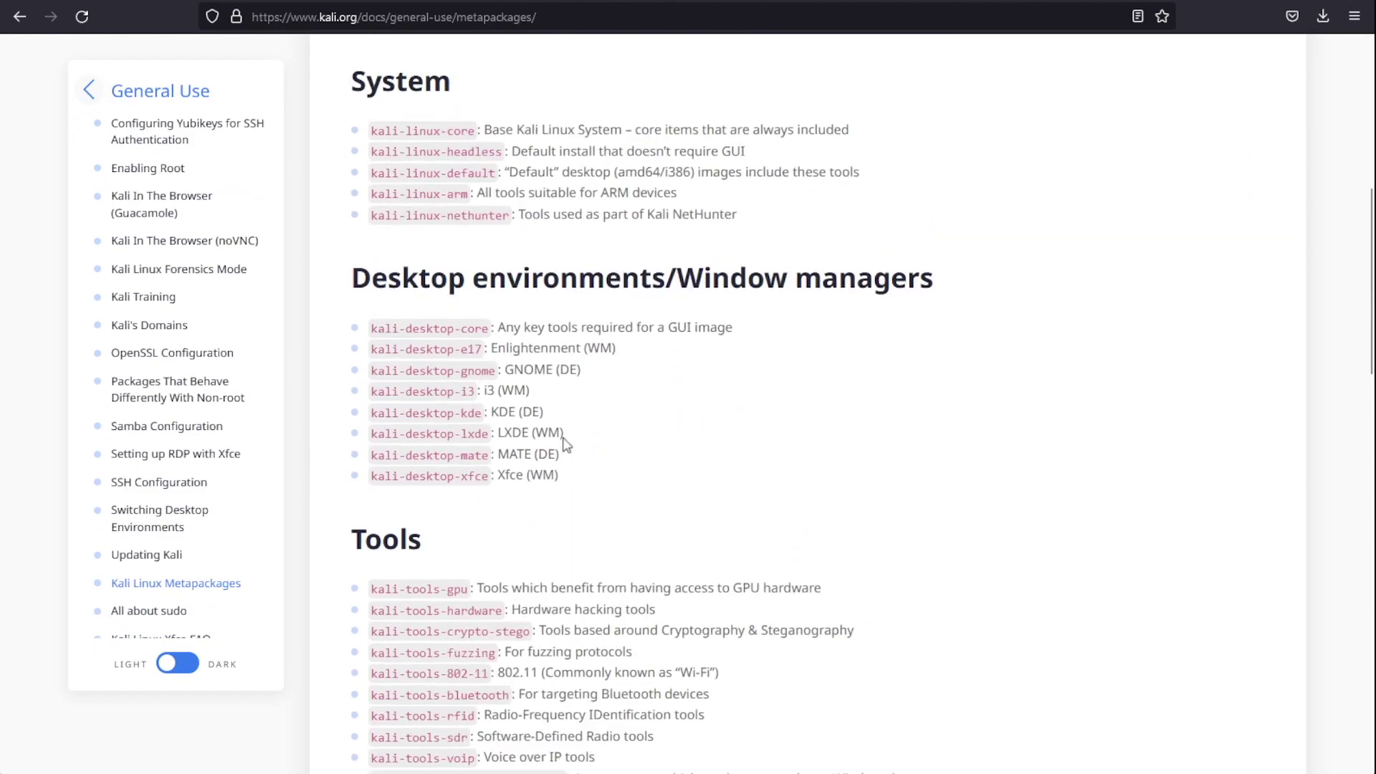
{"action": "scroll", "coordinate": [570, 452], "scroll_direction": "down", "scroll_amount": 3}
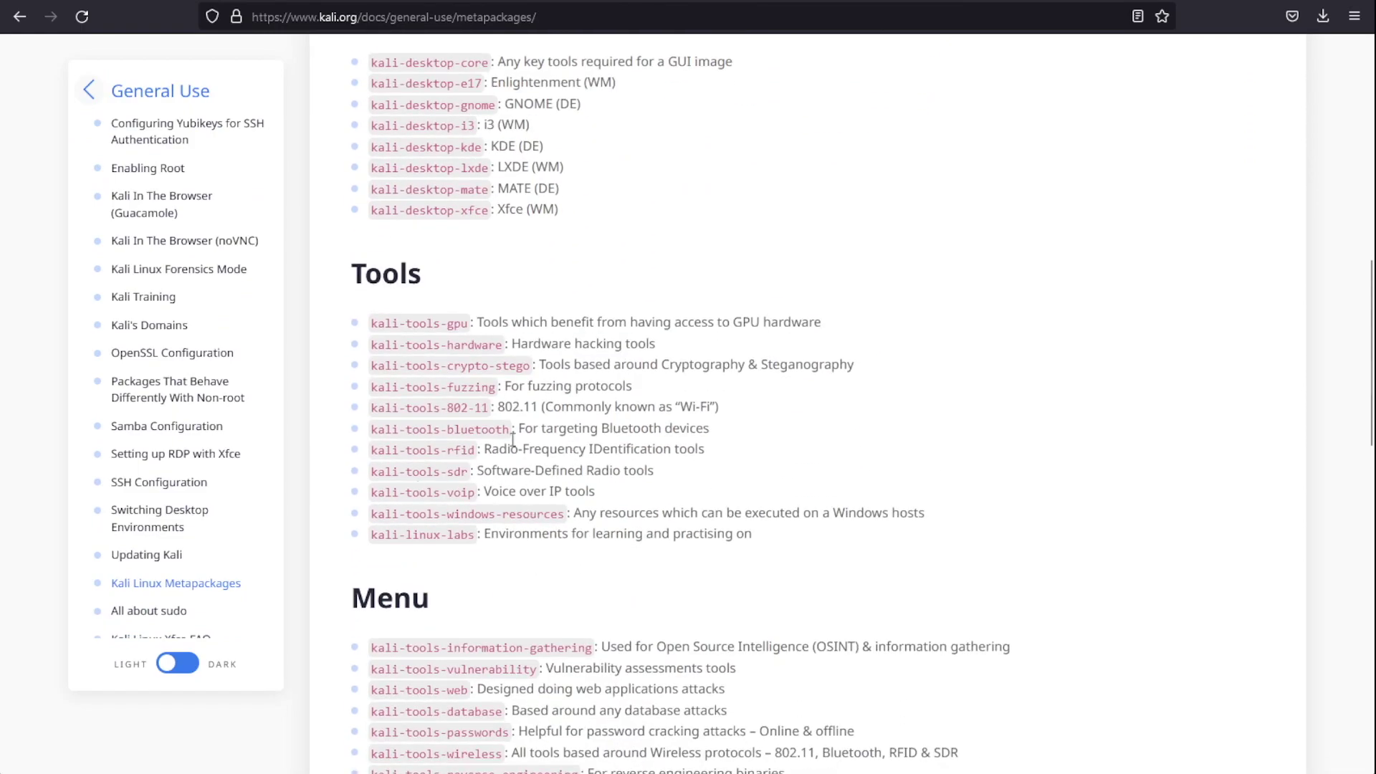
{"action": "scroll", "coordinate": [602, 462], "scroll_direction": "up", "scroll_amount": 3}
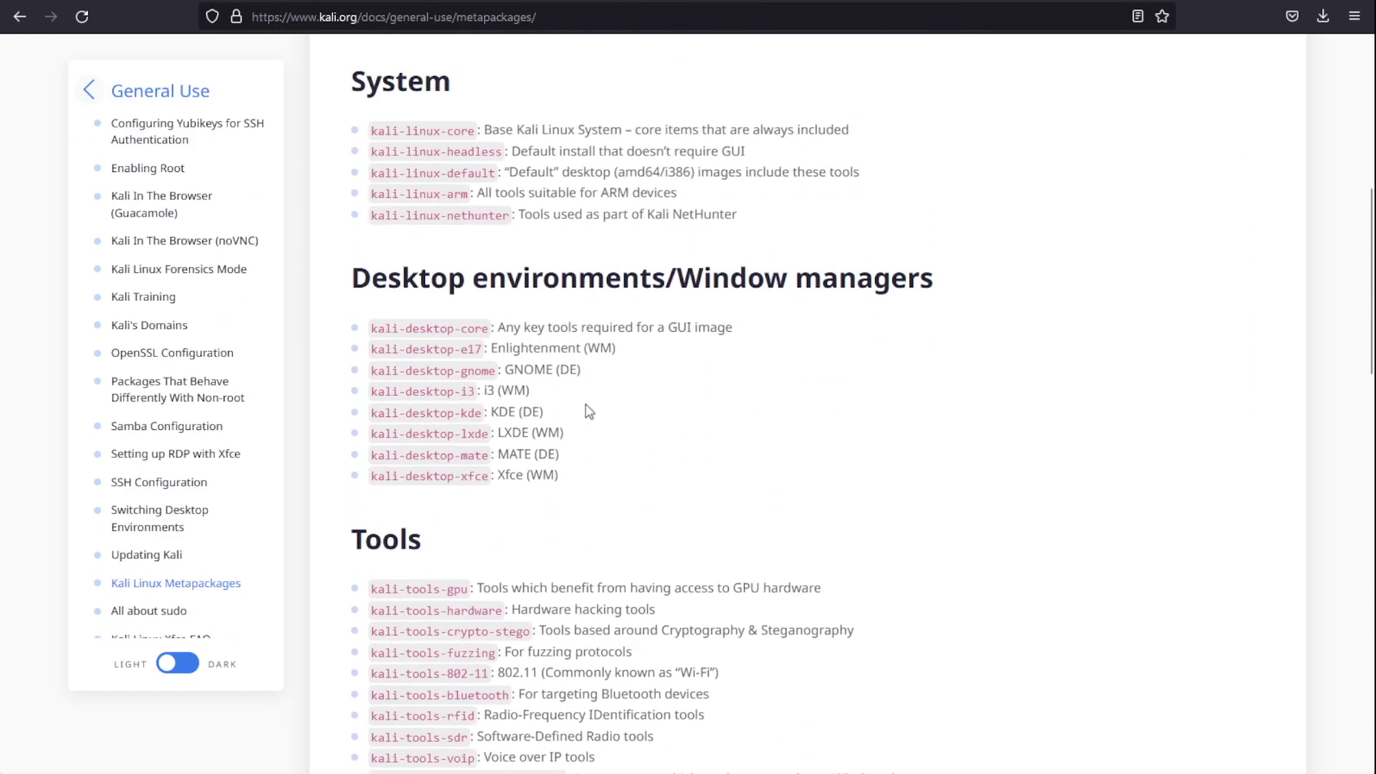
{"action": "left_click_drag", "start_coordinate": [862, 172], "coordinate": [370, 176]}
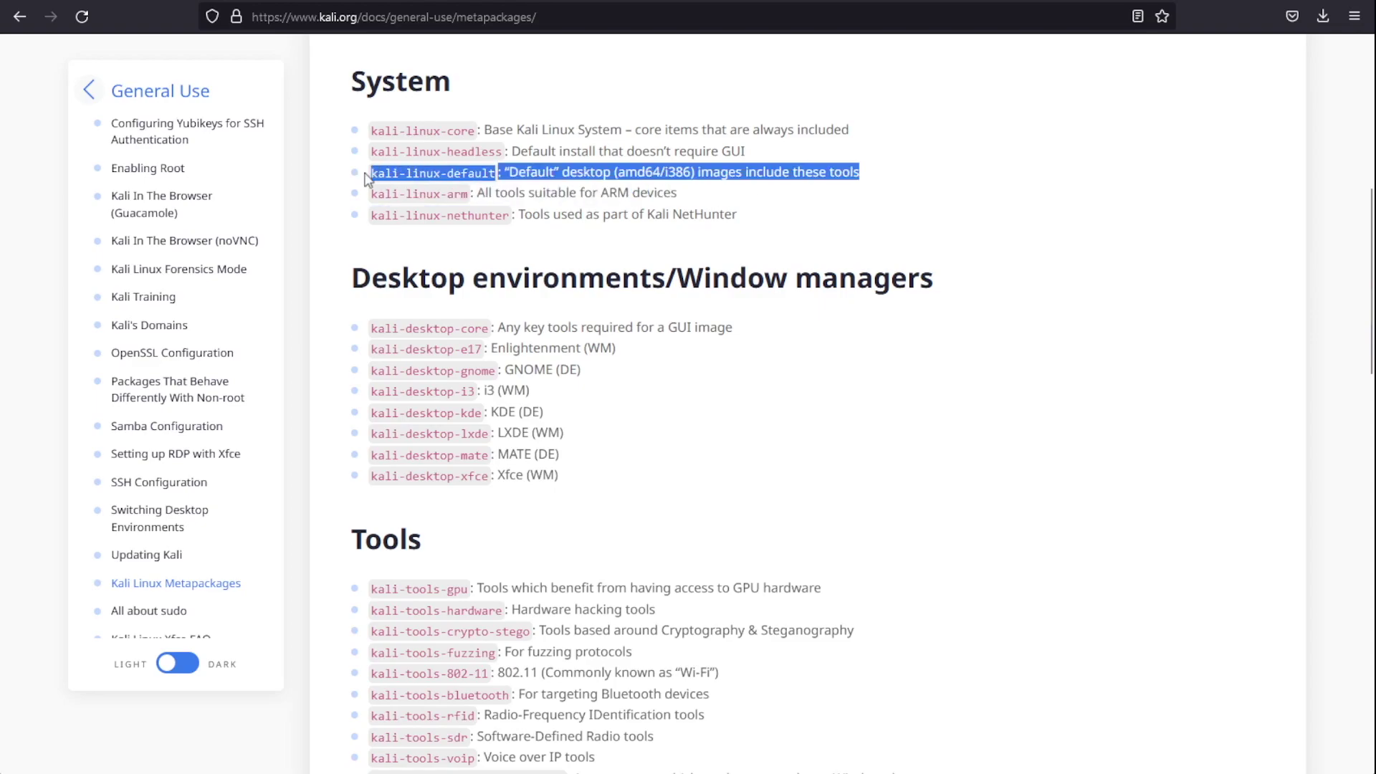
{"action": "left_click", "coordinate": [638, 379]}
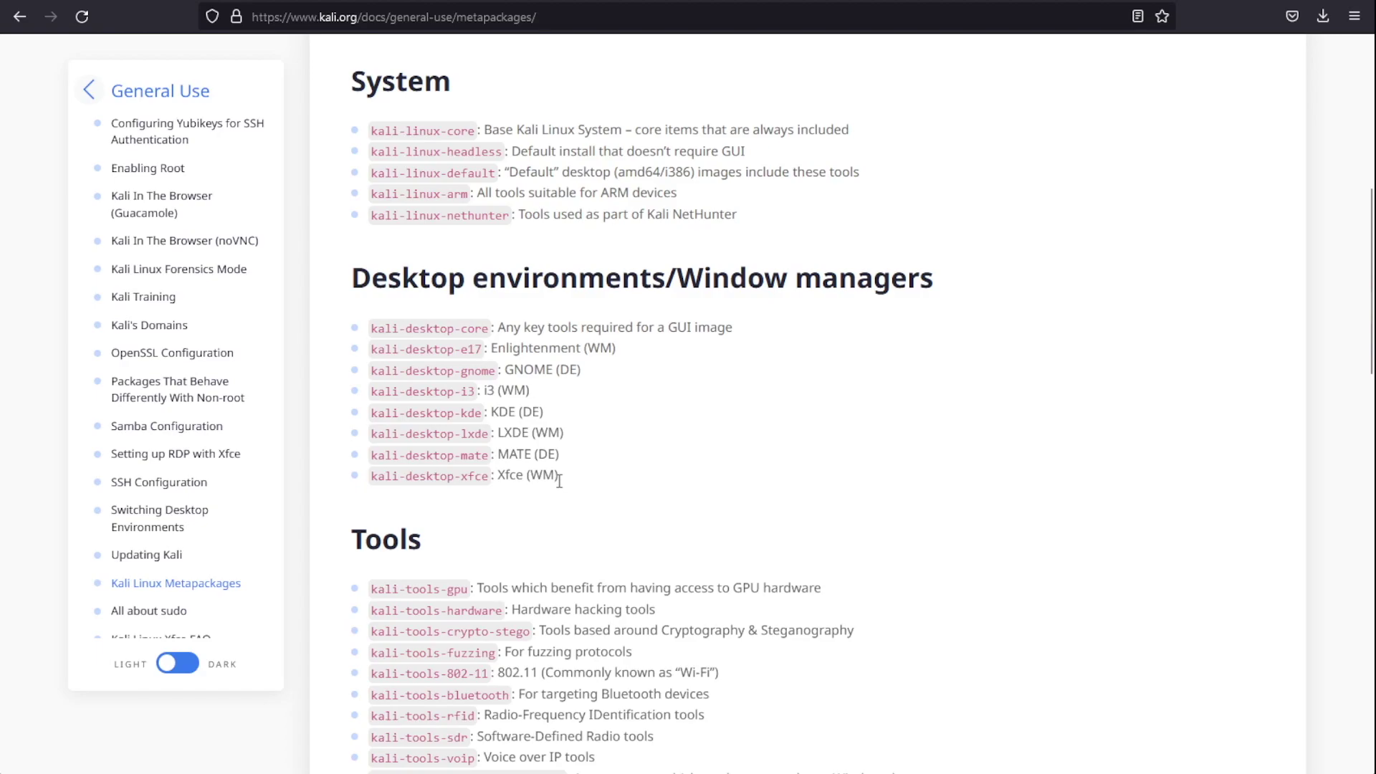
Step: Highlight kali-desktop-xfce and the LXDE, KDE and i3 entries under Desktop environments
{"action": "left_click_drag", "start_coordinate": [371, 478], "coordinate": [441, 456]}
{"action": "left_click", "coordinate": [618, 476]}
{"action": "left_click_drag", "start_coordinate": [563, 435], "coordinate": [500, 414]}
{"action": "left_click_drag", "start_coordinate": [499, 391], "coordinate": [484, 390]}
{"action": "left_click_drag", "start_coordinate": [408, 394], "coordinate": [503, 393]}
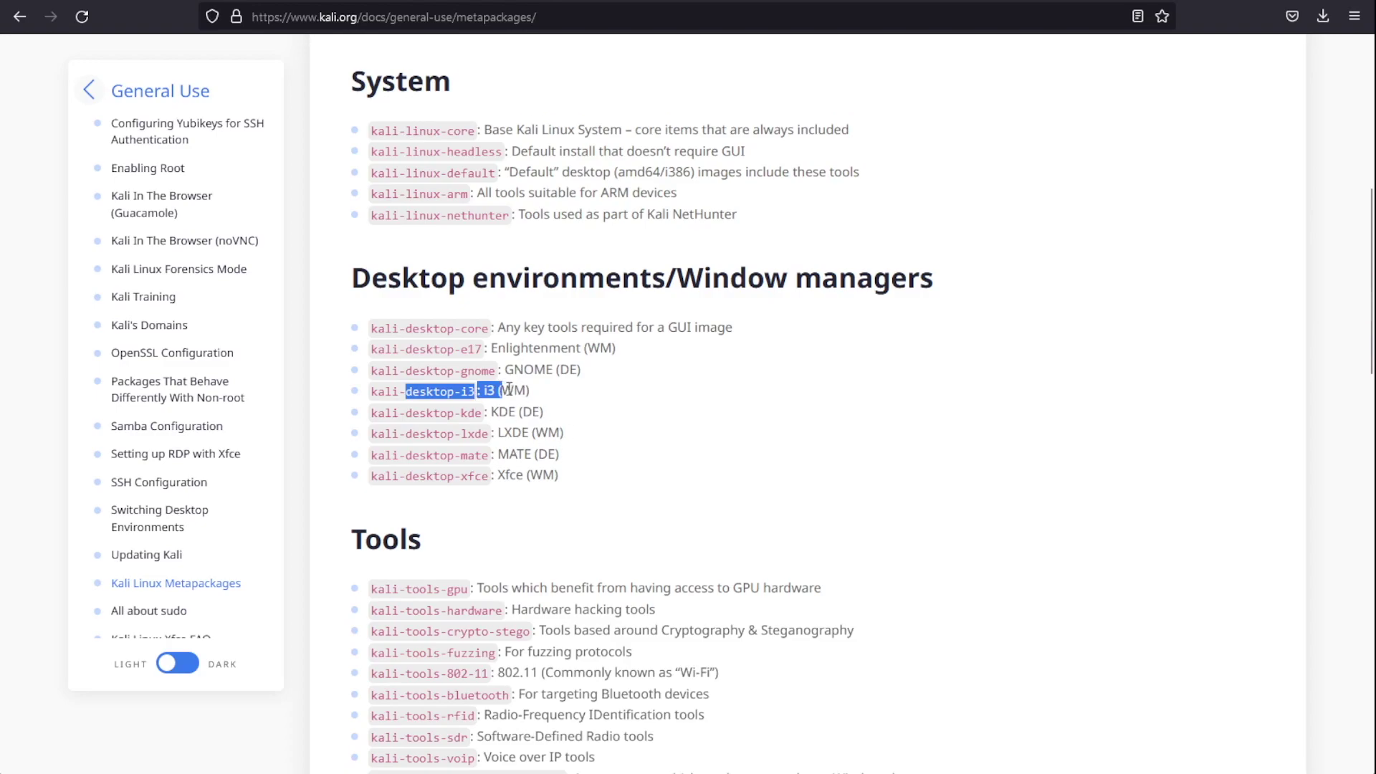
{"action": "left_click", "coordinate": [514, 471]}
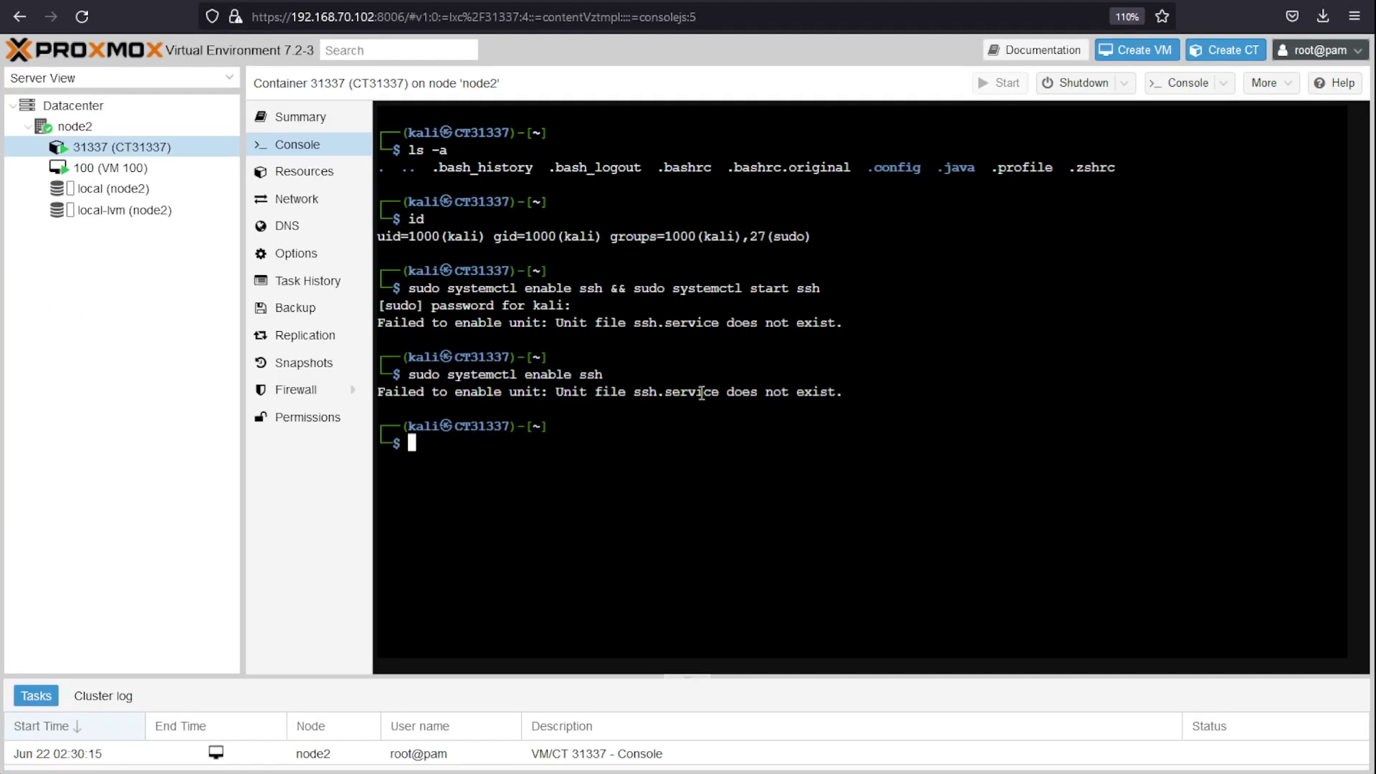
Step: Run sudo apt-get update, upgrade and dist-upgrade as kali, confirm with y, then clear the screen
{"action": "type", "text": "sudo apt-get upd"}
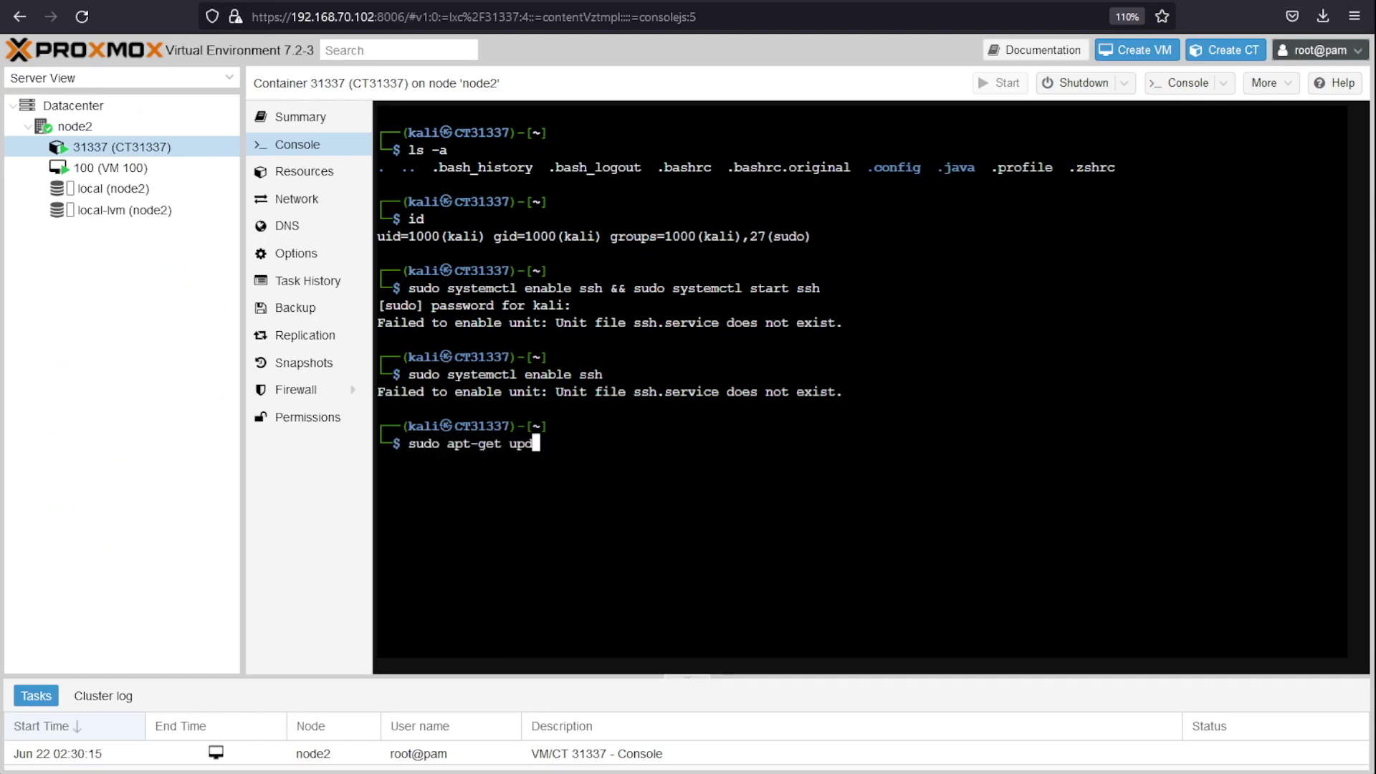
{"action": "type", "text": "ate && sudo apo"}
{"action": "type", "text": "-get "}
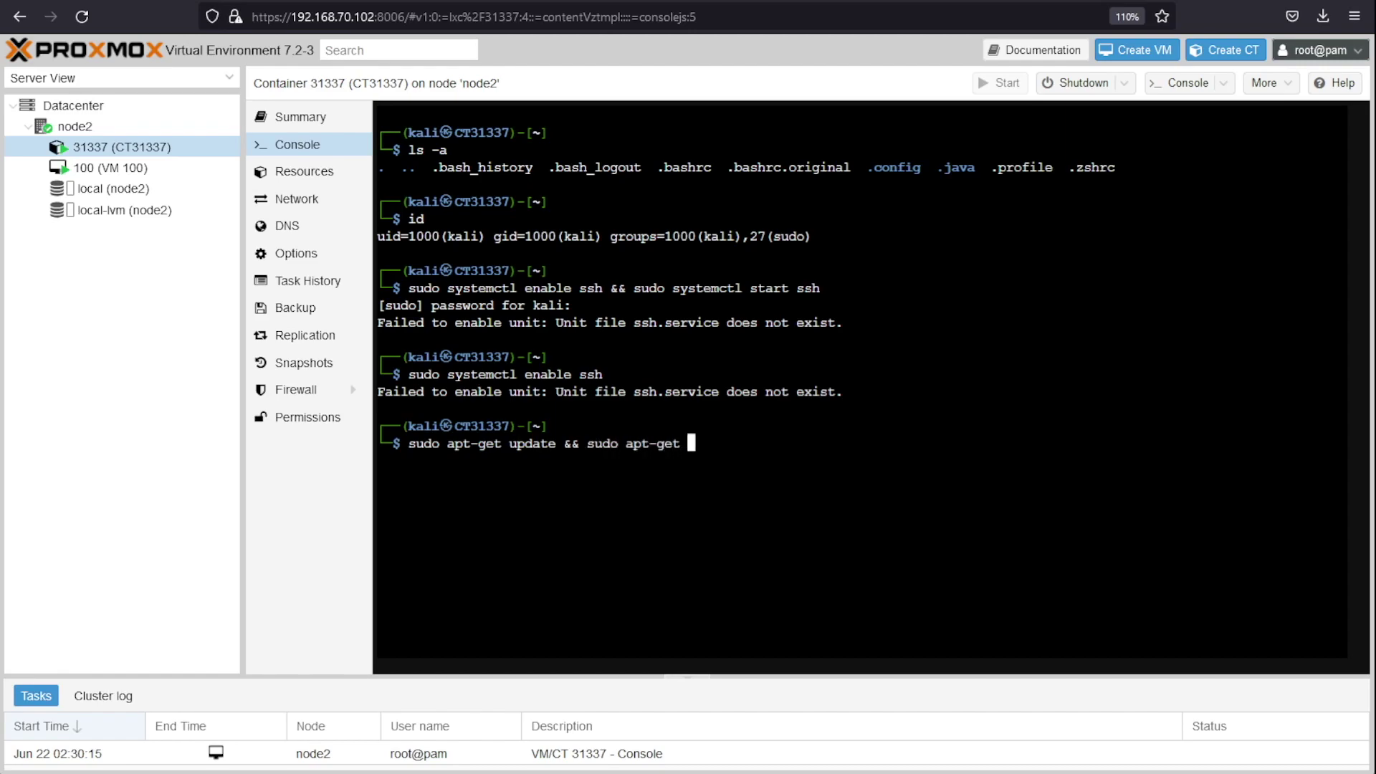
{"action": "type", "text": "upgrade && sudo apt-get dist-"}
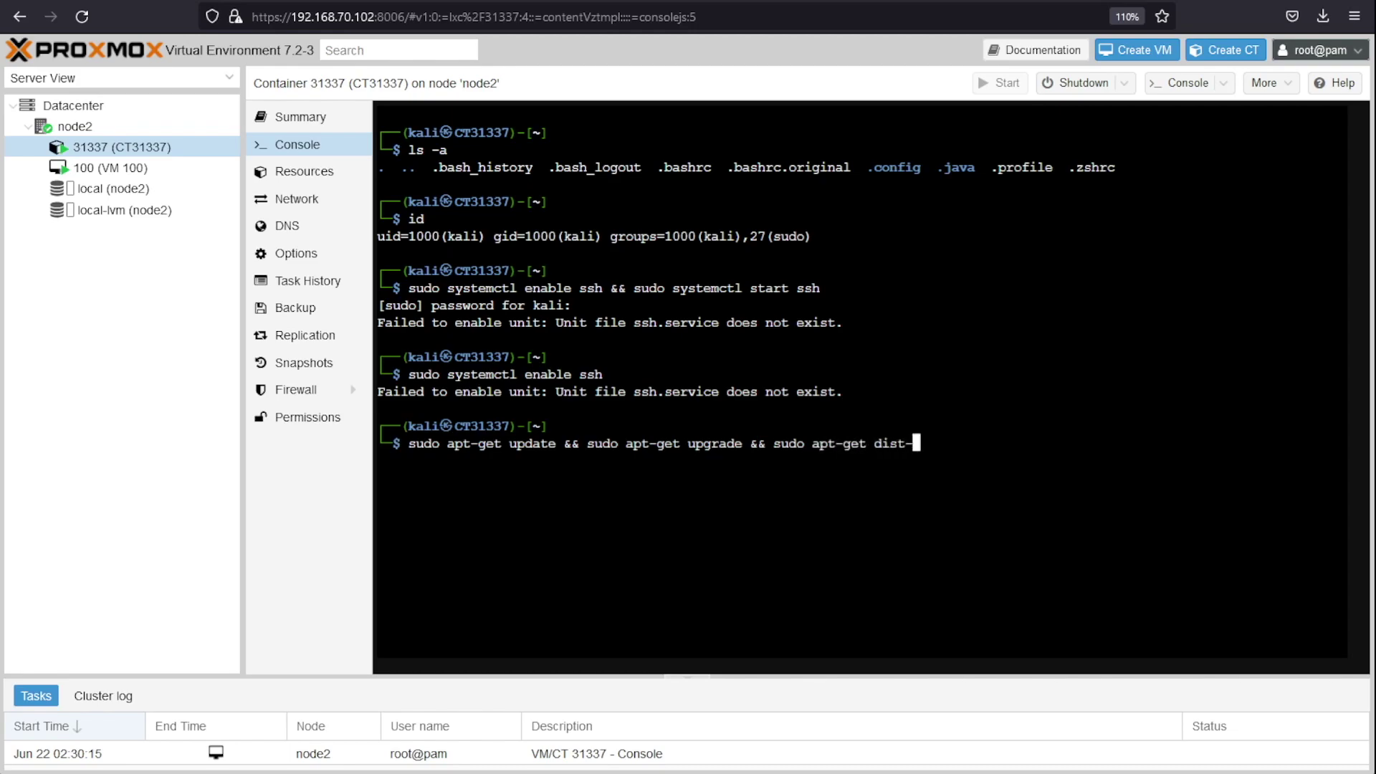
{"action": "type", "text": "upgrade"}
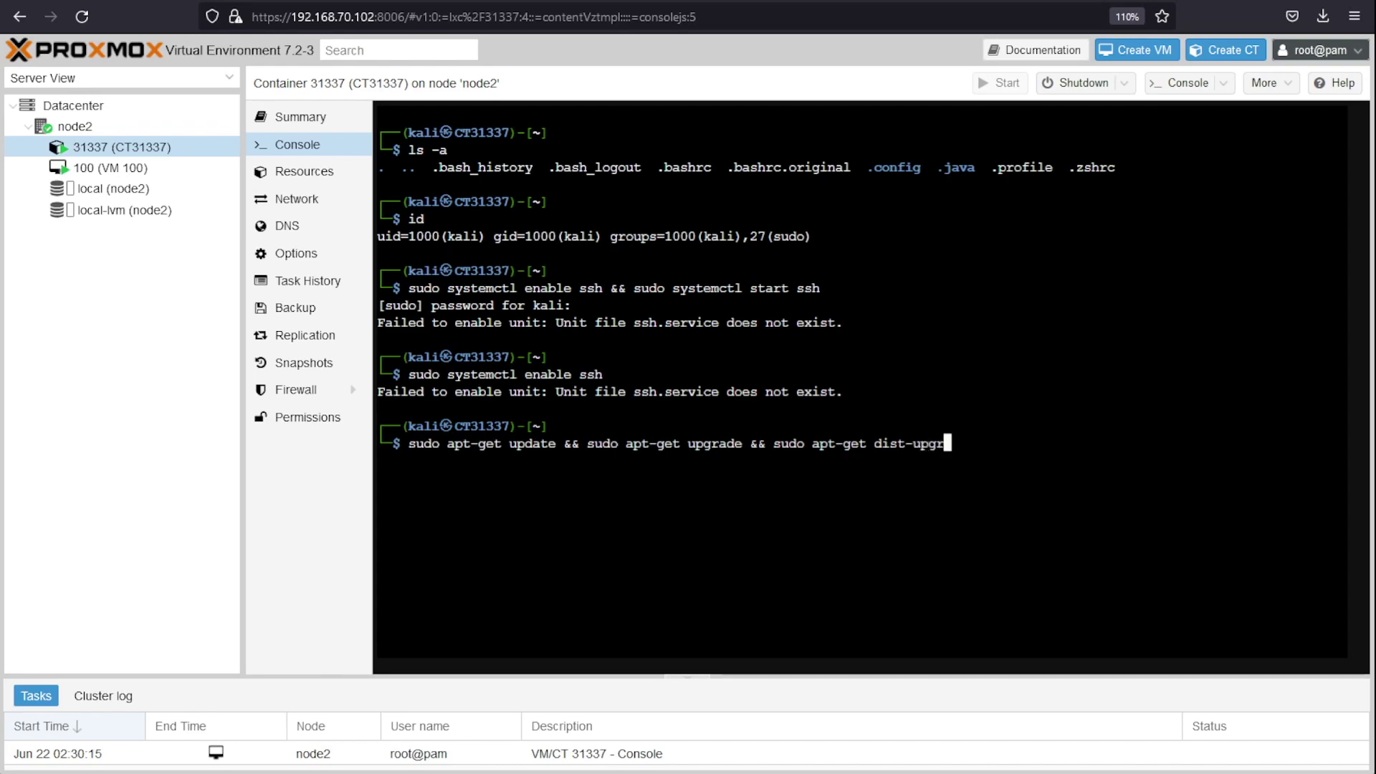
{"action": "key", "text": "Return"}
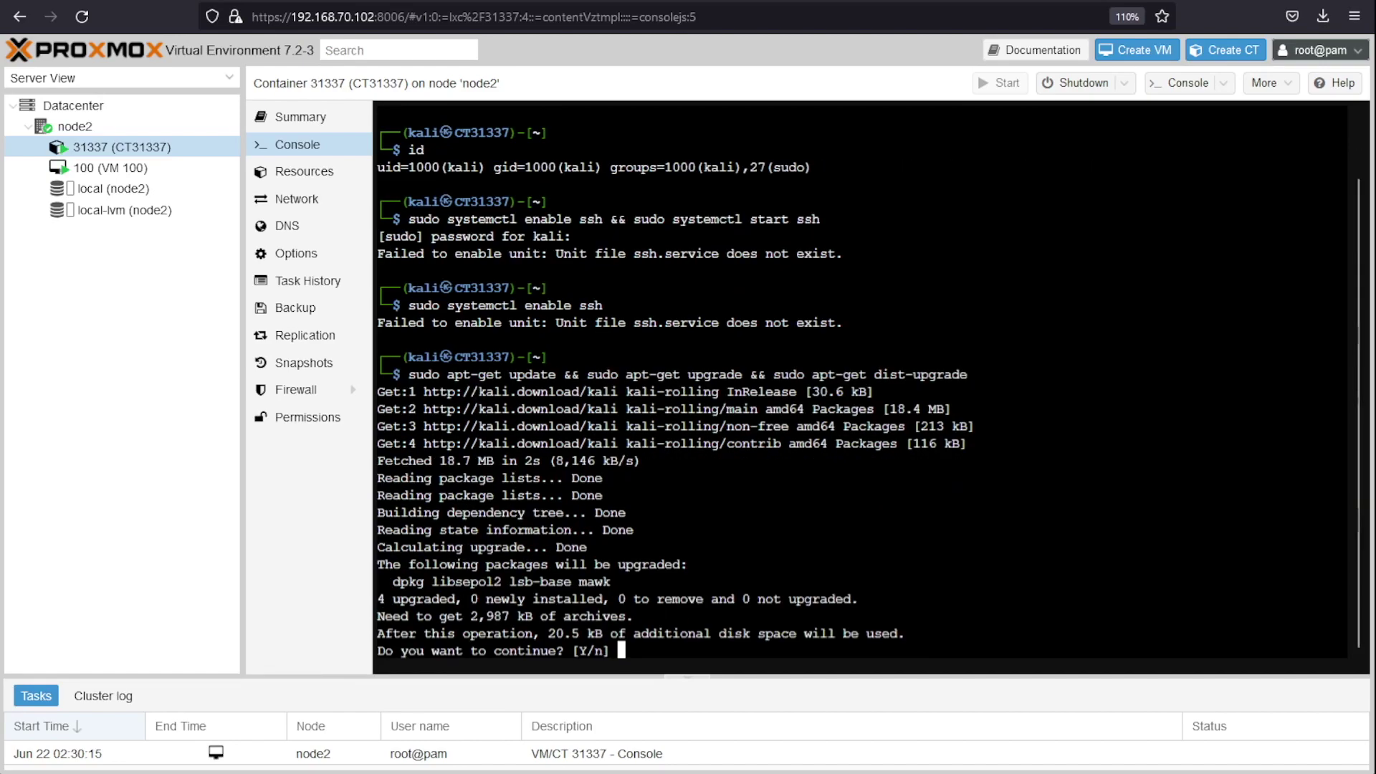
{"action": "key", "text": "Return"}
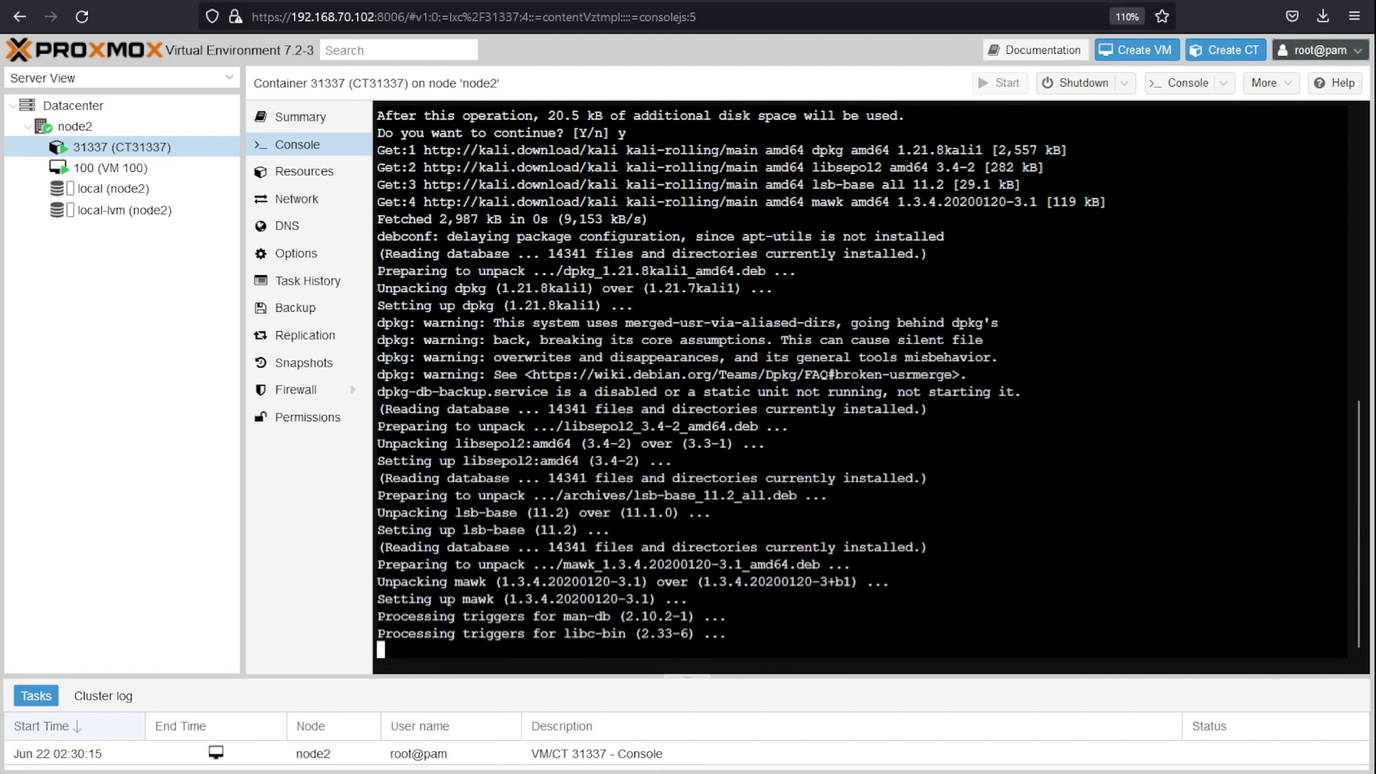
{"action": "type", "text": "clear"}
{"action": "key", "text": "Return"}
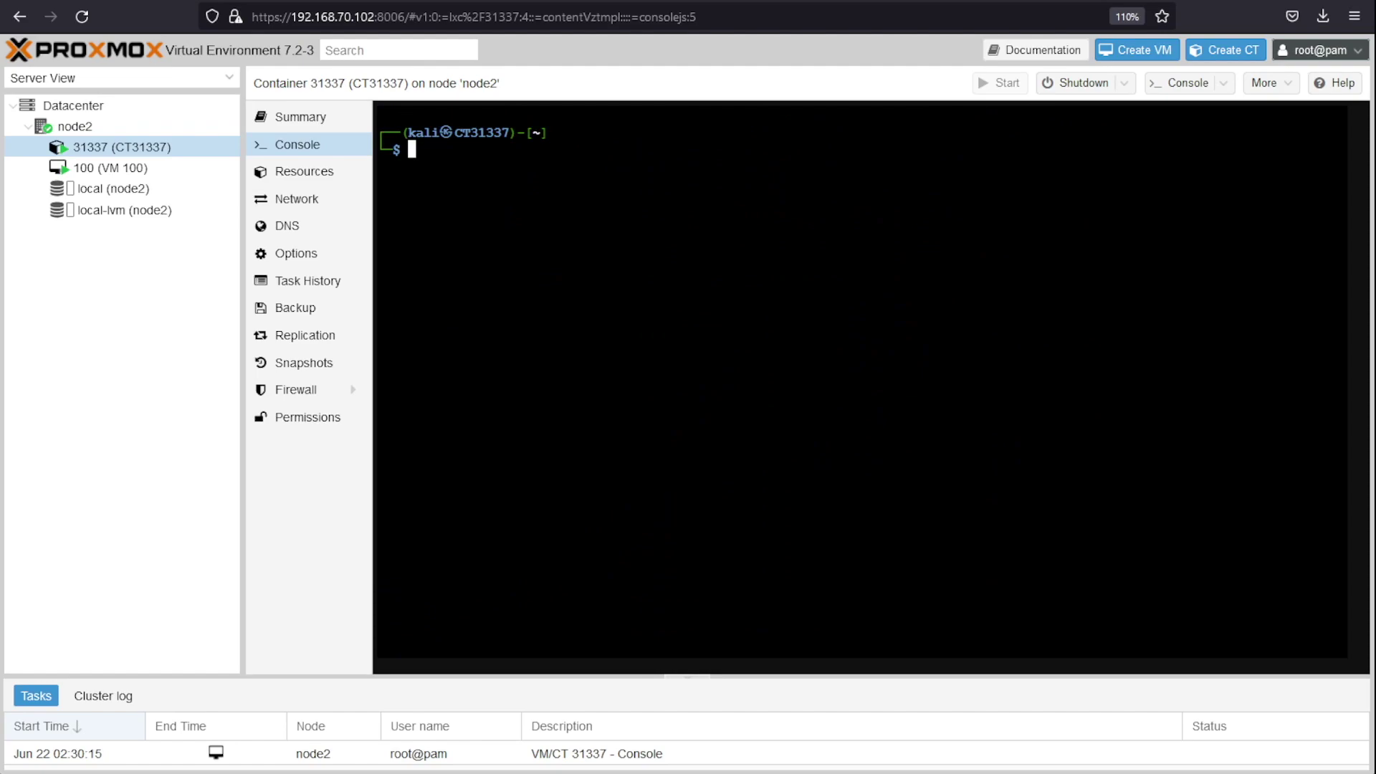
Step: Install kali-desktop-xfce, xorg, xrdp and firefox-esr with sudo apt install -y
{"action": "type", "text": "sudo apt"}
{"action": "key", "text": "BackSpace"}
{"action": "key", "text": "BackSpace"}
{"action": "type", "text": "opt"}
{"action": "key", "text": "BackSpace"}
{"action": "key", "text": "BackSpace"}
{"action": "key", "text": "BackSpace"}
{"action": "type", "text": "pt install -y"}
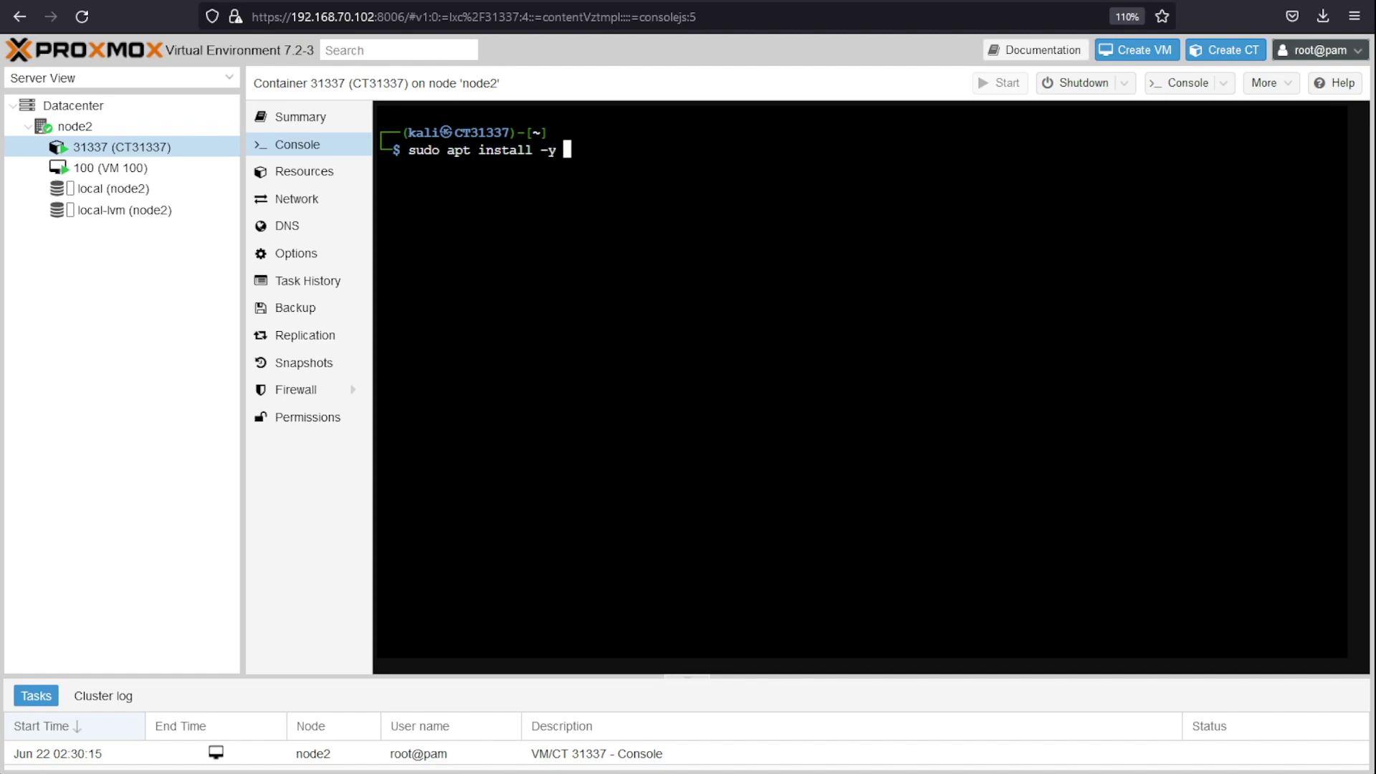
{"action": "type", "text": " kali-desktop-xfce "}
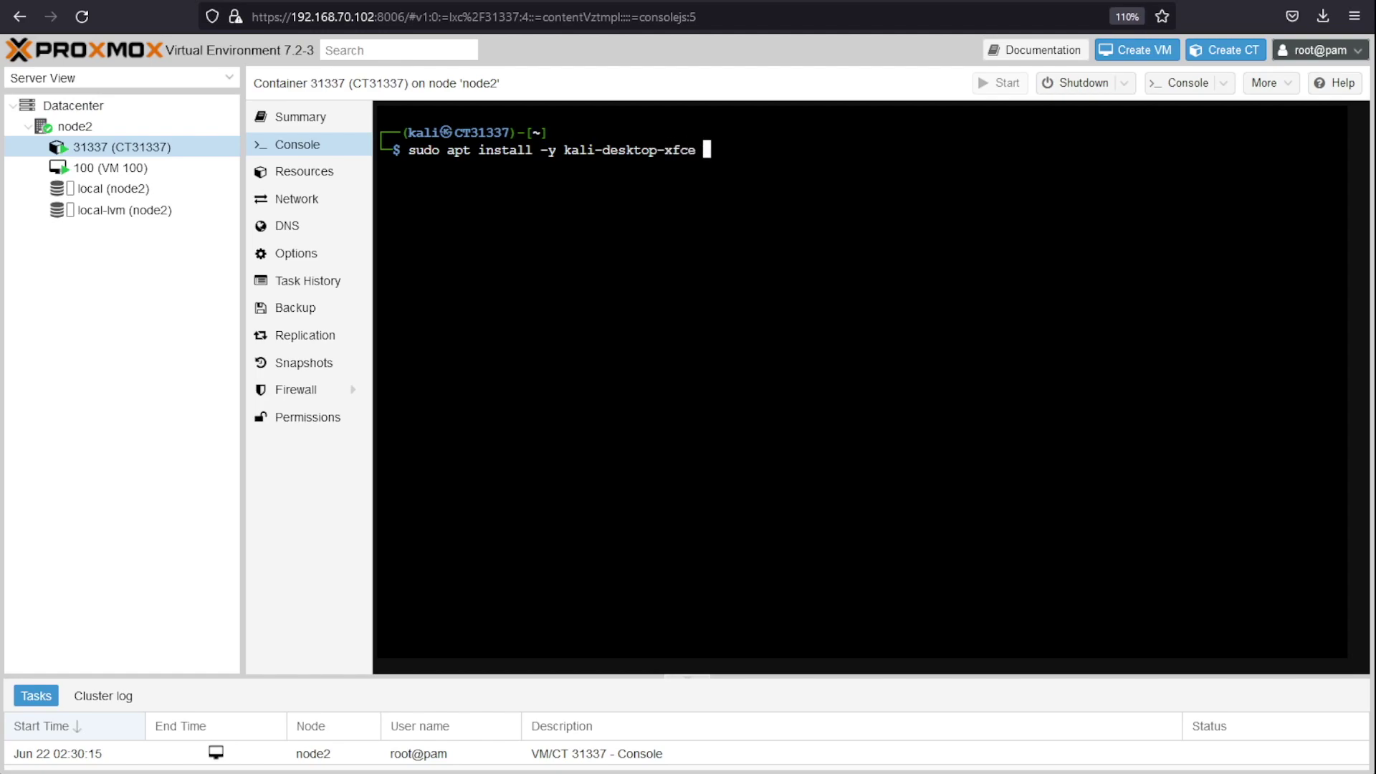
{"action": "type", "text": "x"}
{"action": "type", "text": "ord"}
{"action": "type", "text": " xrdp"}
{"action": "type", "text": " fire"}
{"action": "type", "text": "fox"}
{"action": "type", "text": "-"}
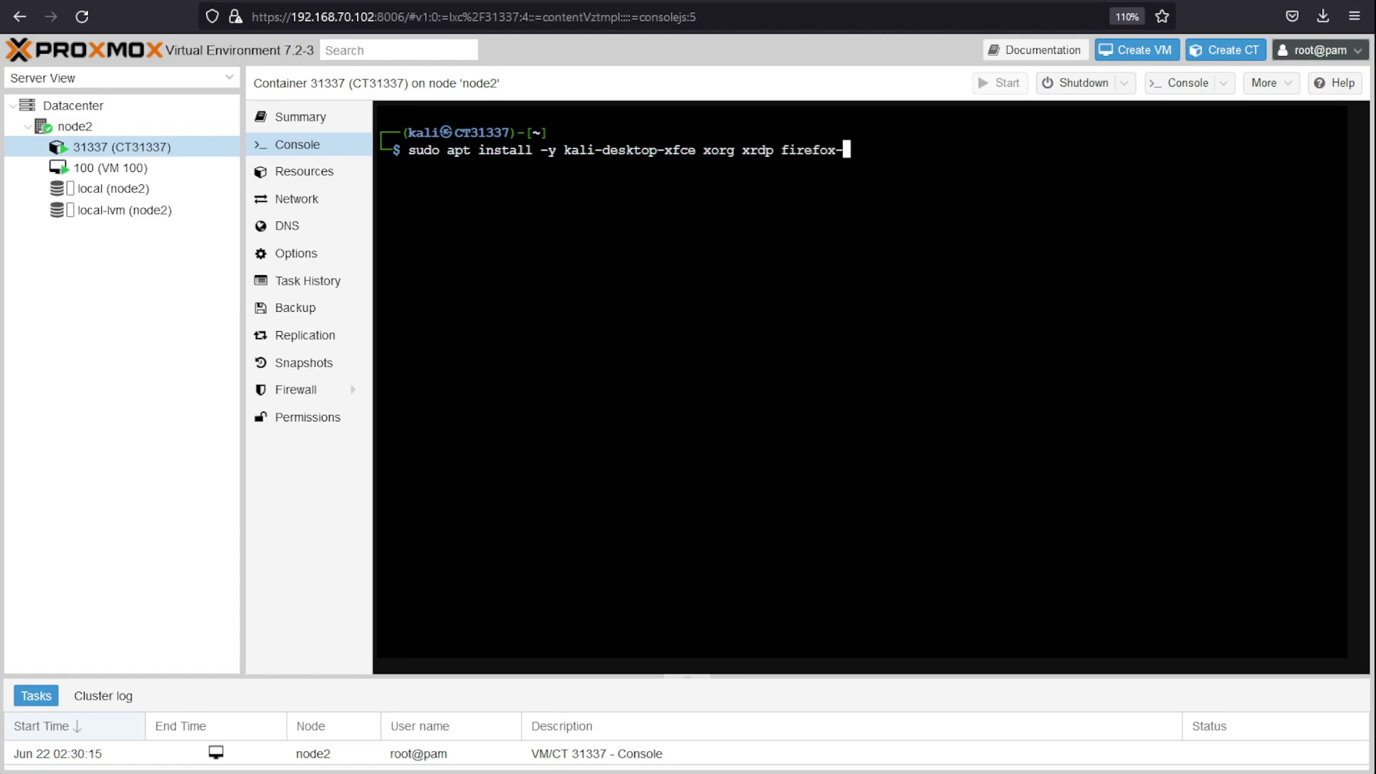
{"action": "type", "text": "esr"}
{"action": "key", "text": "Return"}
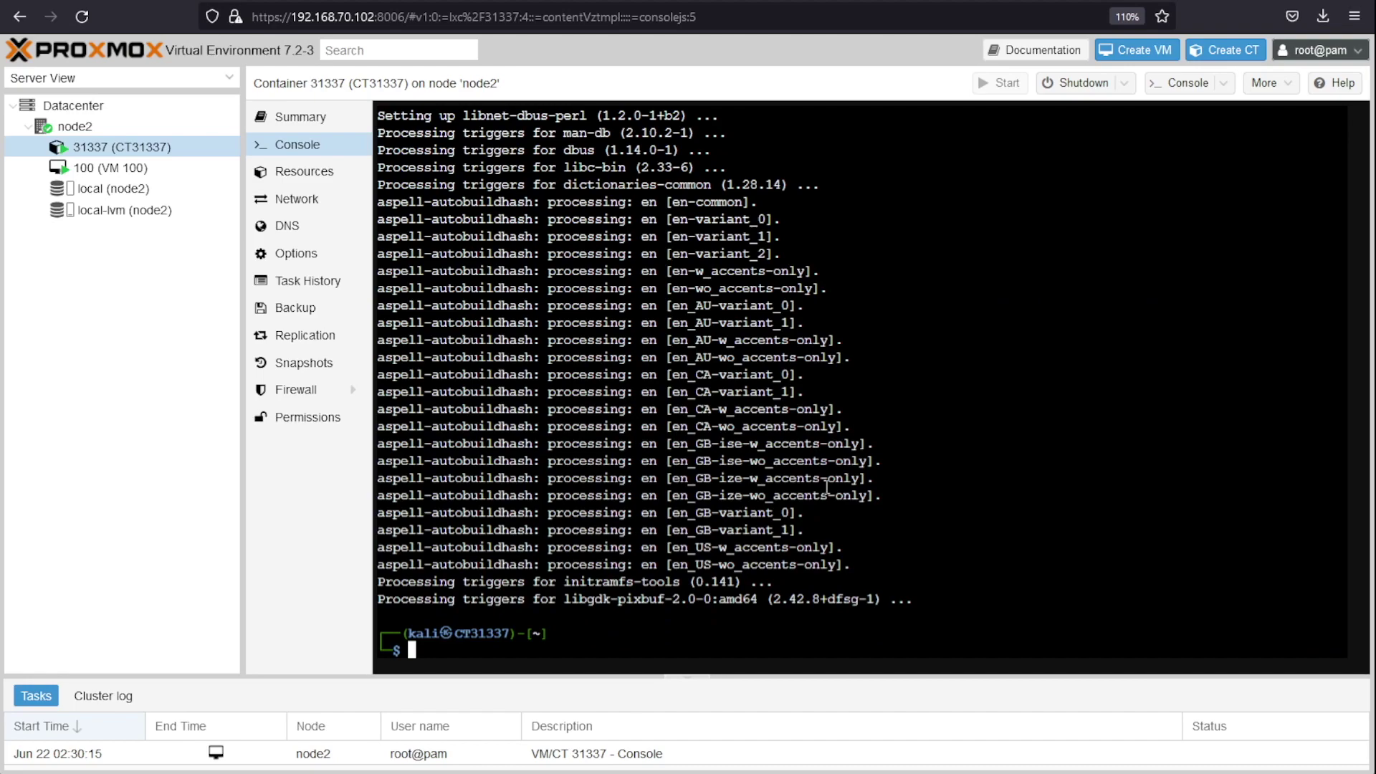
{"action": "type", "text": "sudo journalctl "}
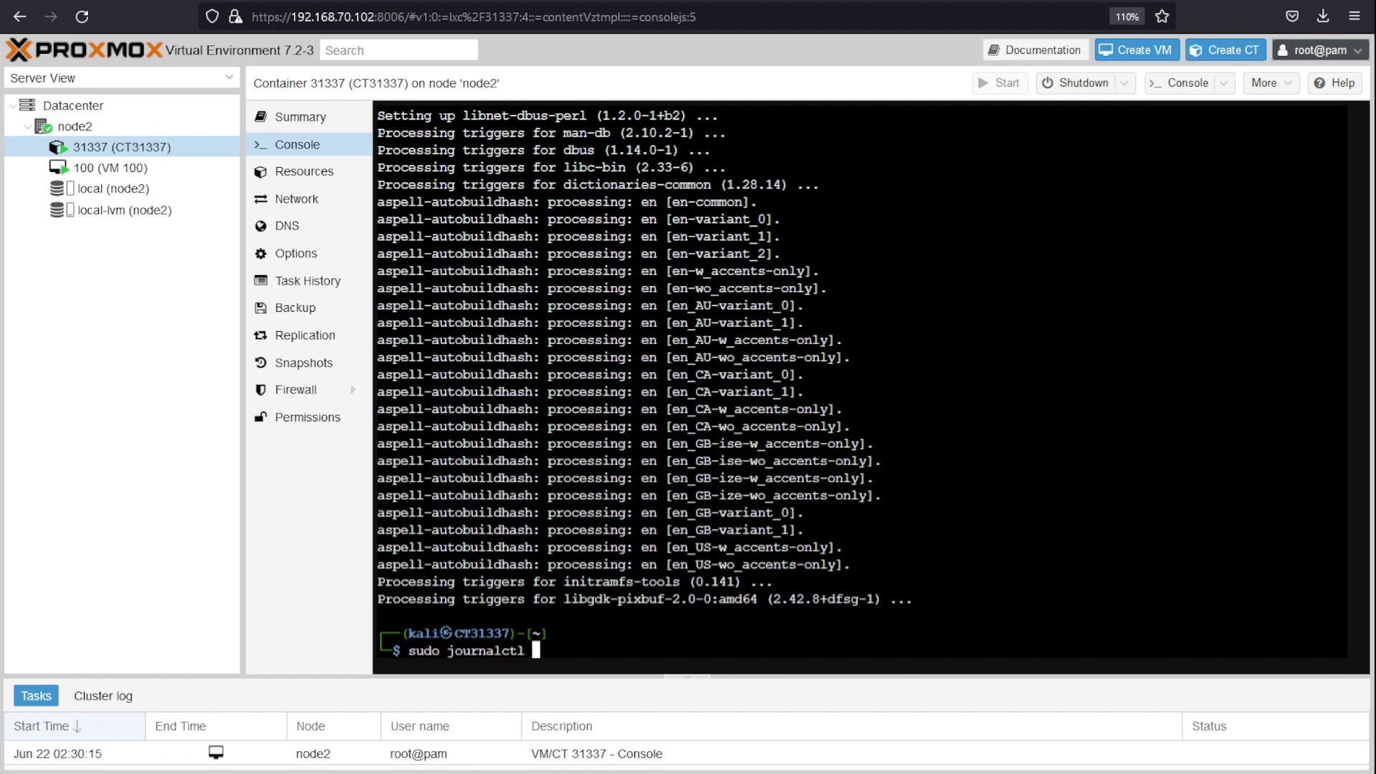
{"action": "type", "text": "| eth0"}
Step: Run sudo journalctl | grep eth0 to list the container's eth0 journal entries
{"action": "key", "text": "Return"}
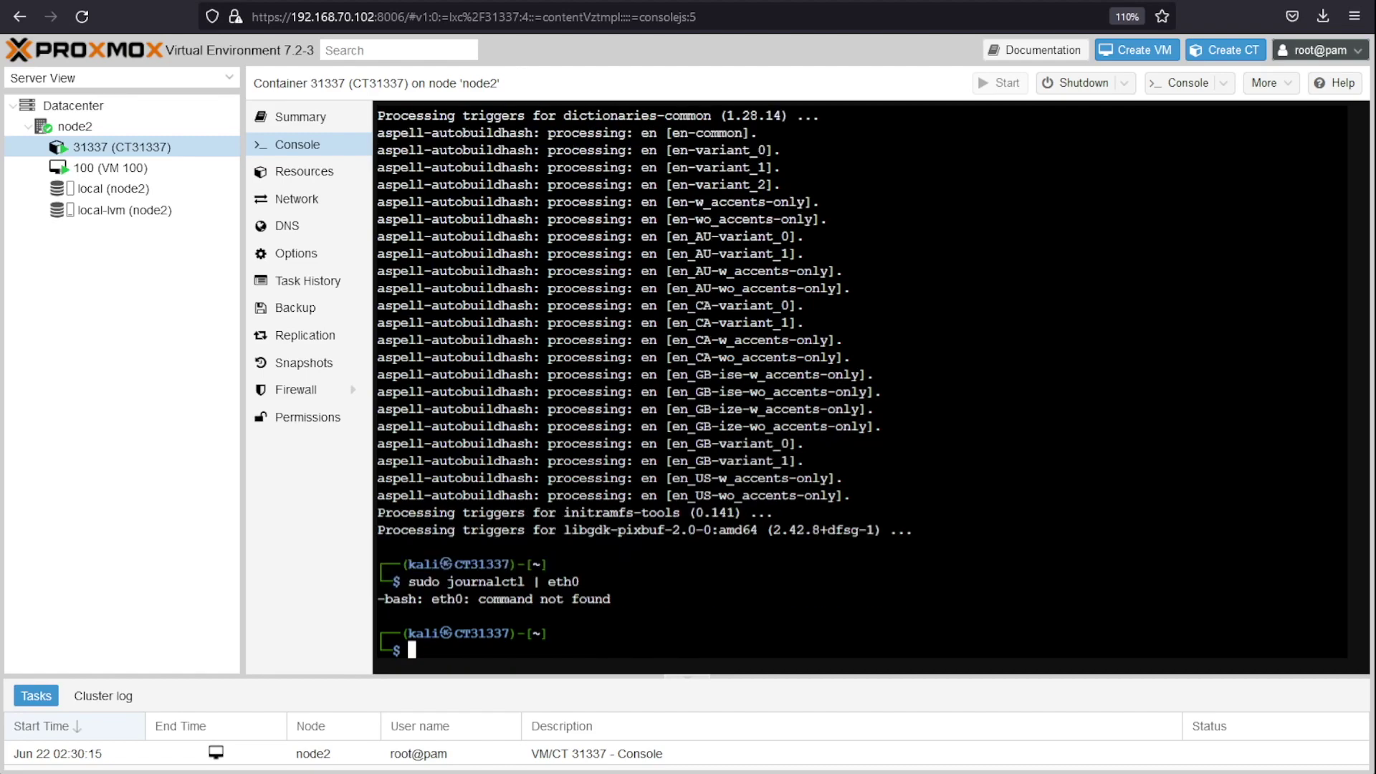
{"action": "key", "text": "Up"}
{"action": "key", "text": "Left"}
{"action": "key", "text": "Left"}
{"action": "key", "text": "Left"}
{"action": "key", "text": "Left"}
{"action": "type", "text": "ghr"}
{"action": "key", "text": "BackSpace"}
{"action": "key", "text": "BackSpace"}
{"action": "type", "text": "rep"}
{"action": "key", "text": "Return"}
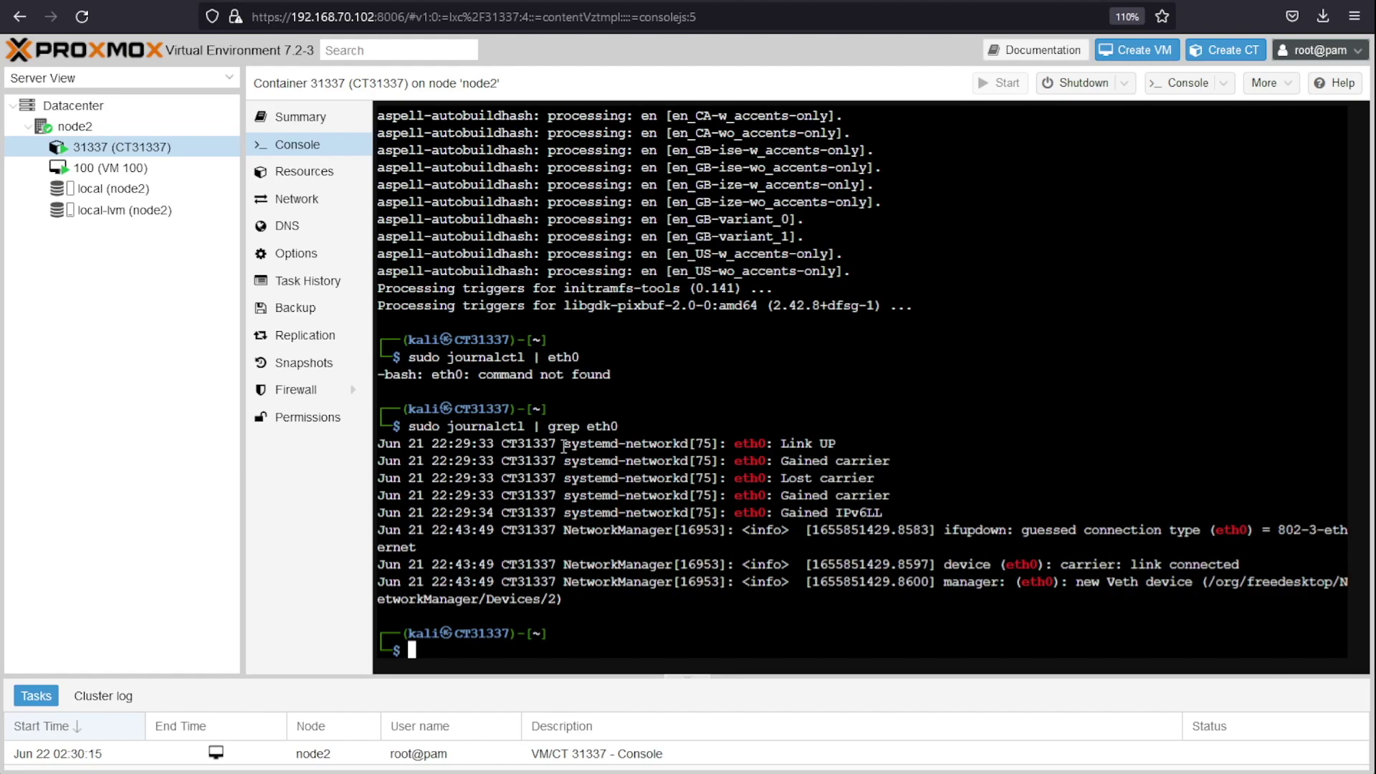
Step: Highlight the systemd-networkd and NetworkManager names on the first eth0 log lines
{"action": "left_click_drag", "start_coordinate": [564, 446], "coordinate": [693, 445]}
{"action": "left_click", "coordinate": [609, 446]}
{"action": "left_click_drag", "start_coordinate": [564, 444], "coordinate": [687, 445]}
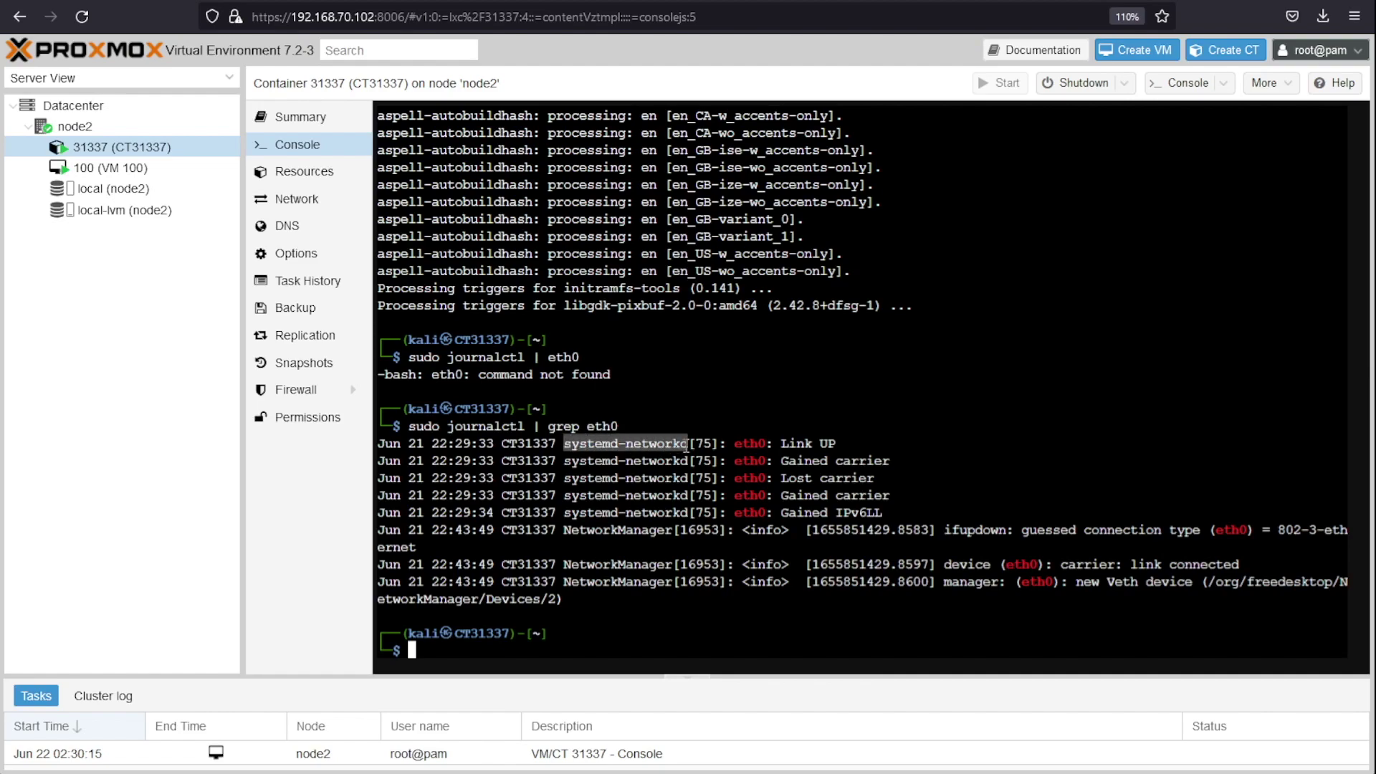
{"action": "left_click", "coordinate": [581, 462]}
{"action": "left_click_drag", "start_coordinate": [564, 460], "coordinate": [672, 456]}
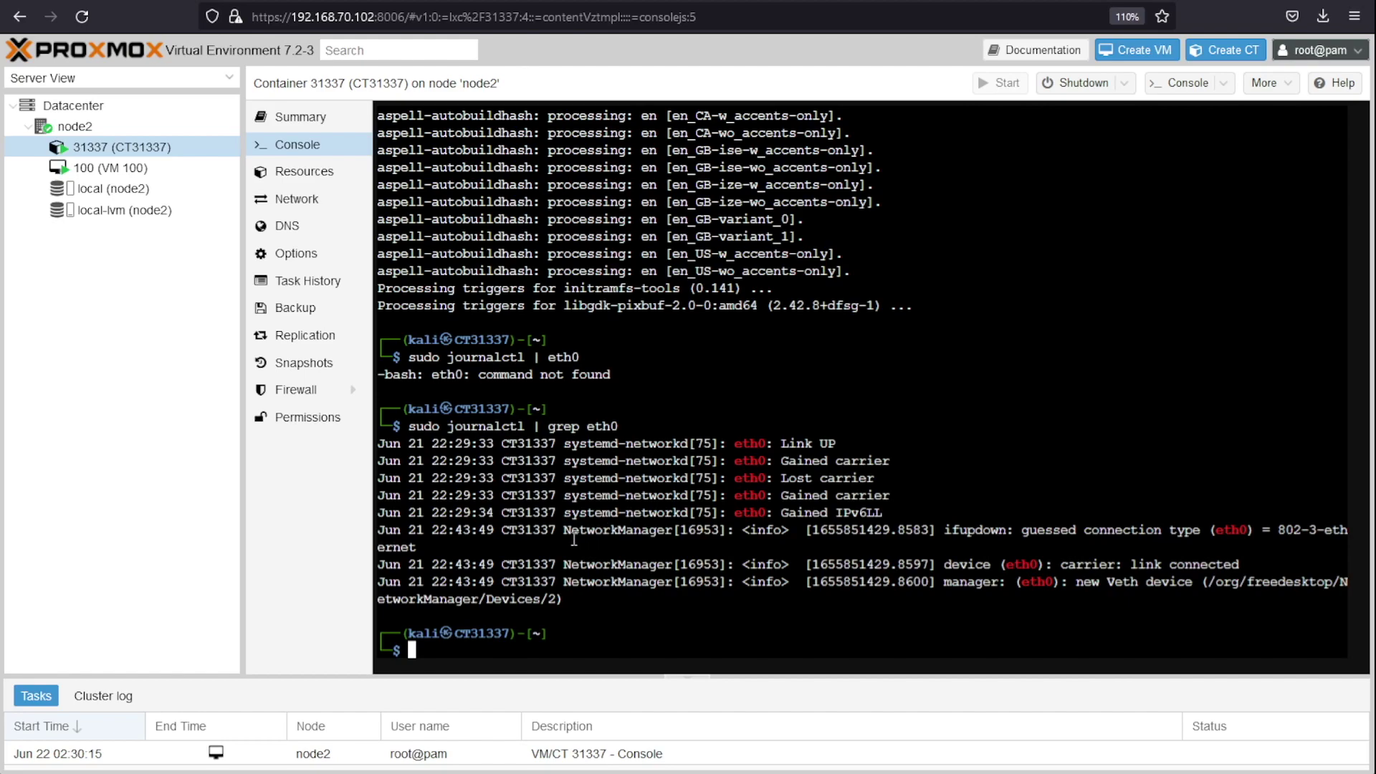
{"action": "left_click_drag", "start_coordinate": [565, 530], "coordinate": [672, 530]}
{"action": "left_click_drag", "start_coordinate": [563, 564], "coordinate": [567, 466]}
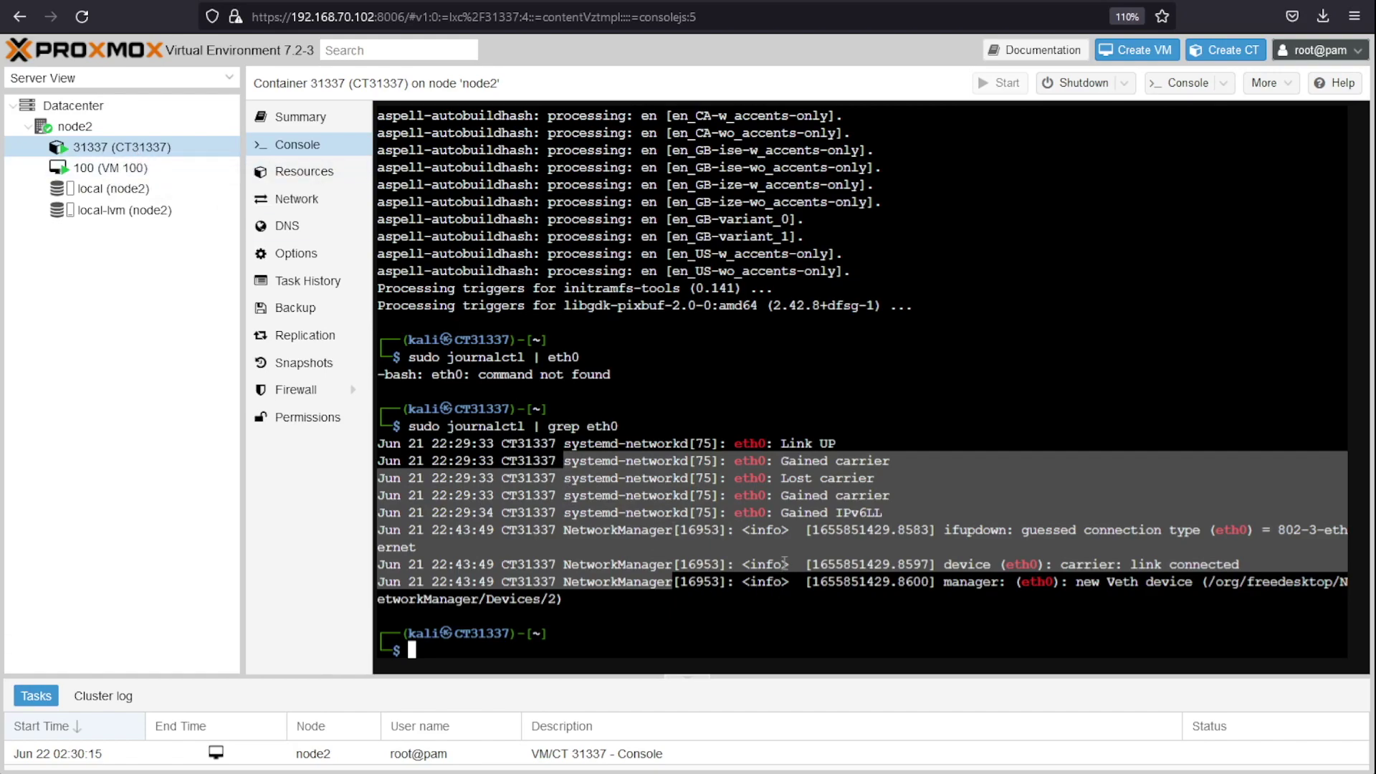
{"action": "left_click", "coordinate": [851, 577]}
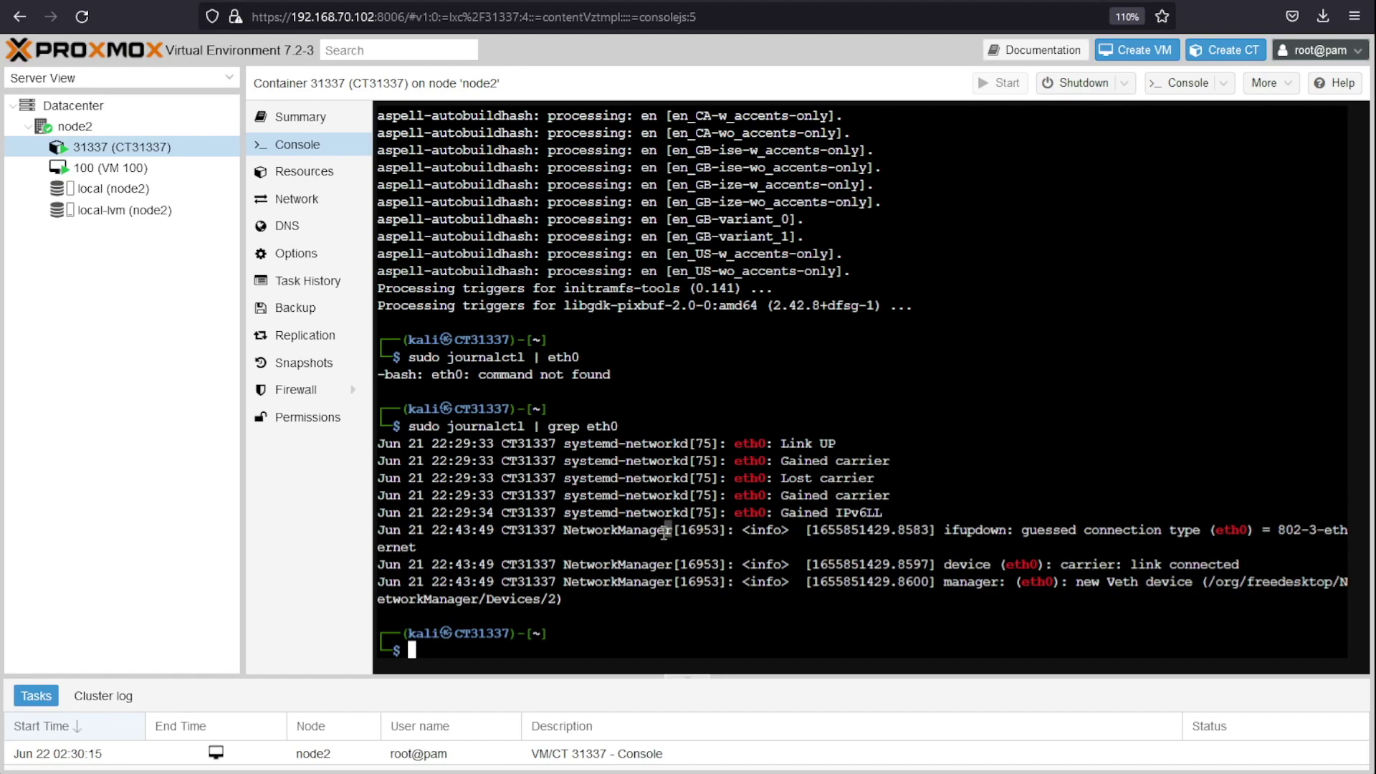
Step: Point out NetworkManager on the ifupdown line and systemd-networkd on the Lost carrier line
{"action": "left_click_drag", "start_coordinate": [668, 534], "coordinate": [564, 532]}
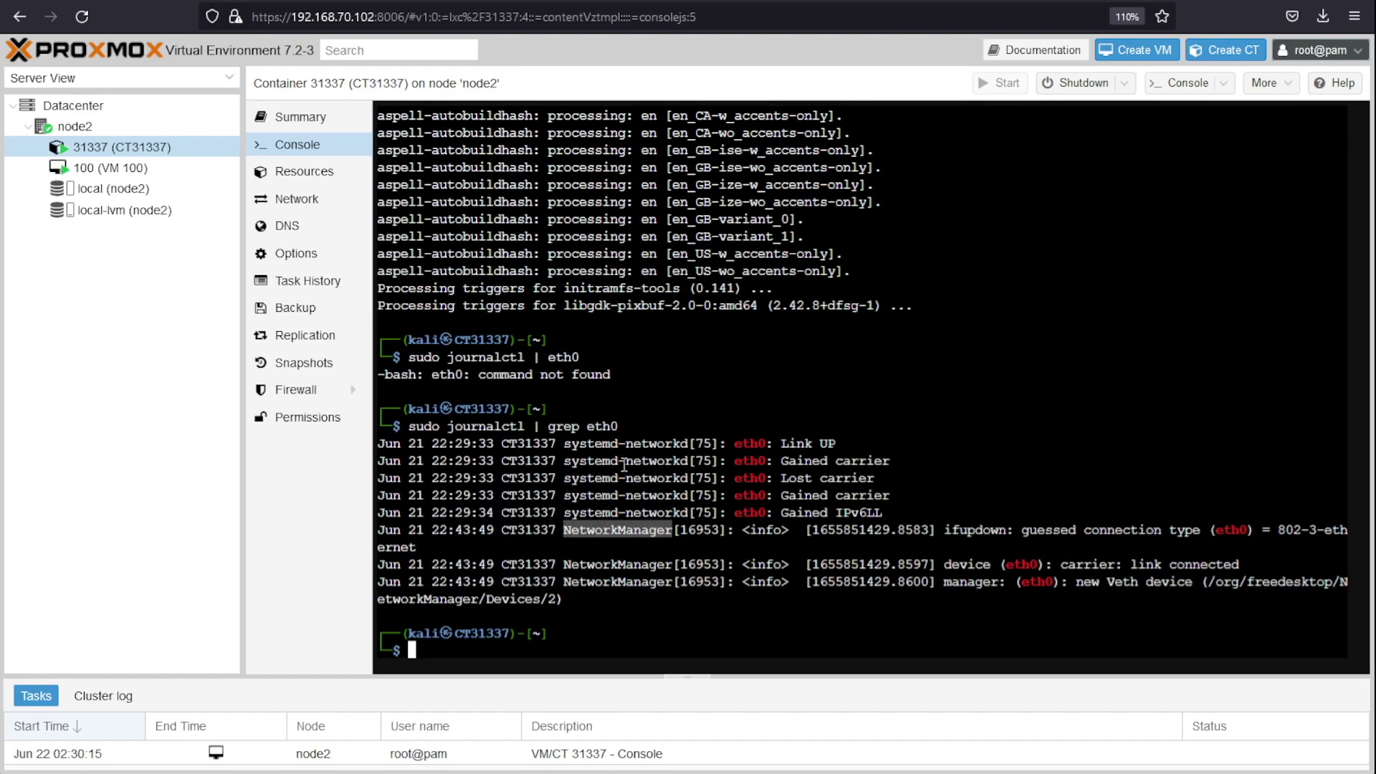
{"action": "left_click_drag", "start_coordinate": [687, 479], "coordinate": [566, 477]}
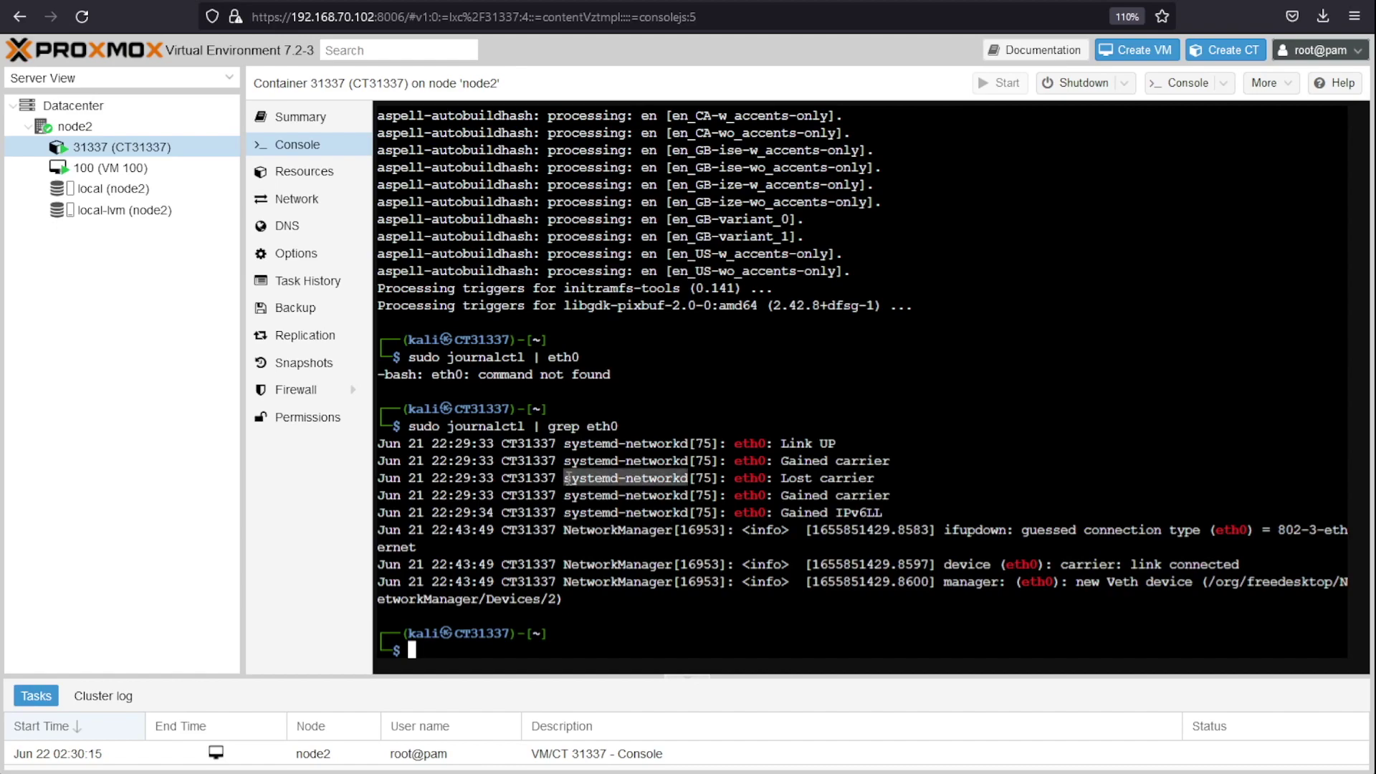
{"action": "left_click", "coordinate": [588, 480]}
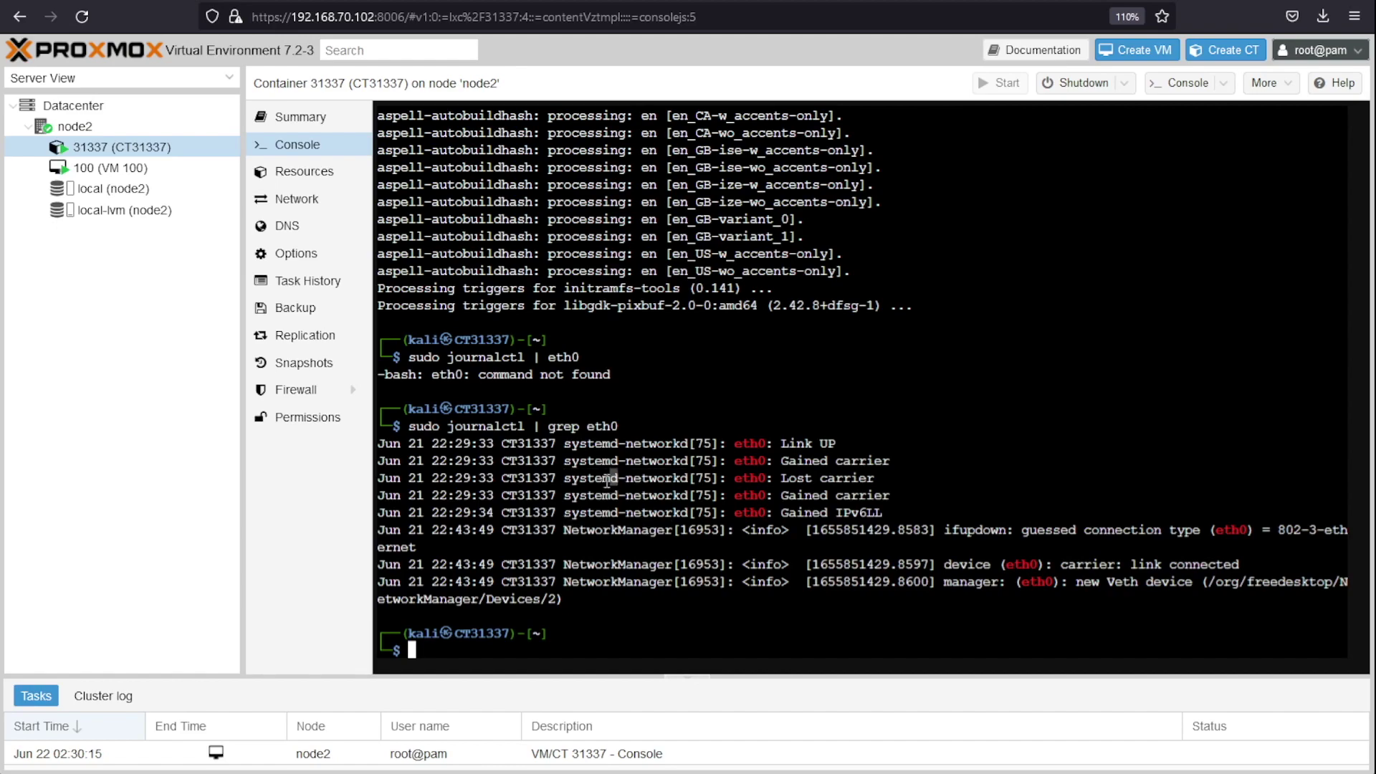
{"action": "left_click_drag", "start_coordinate": [628, 478], "coordinate": [684, 478]}
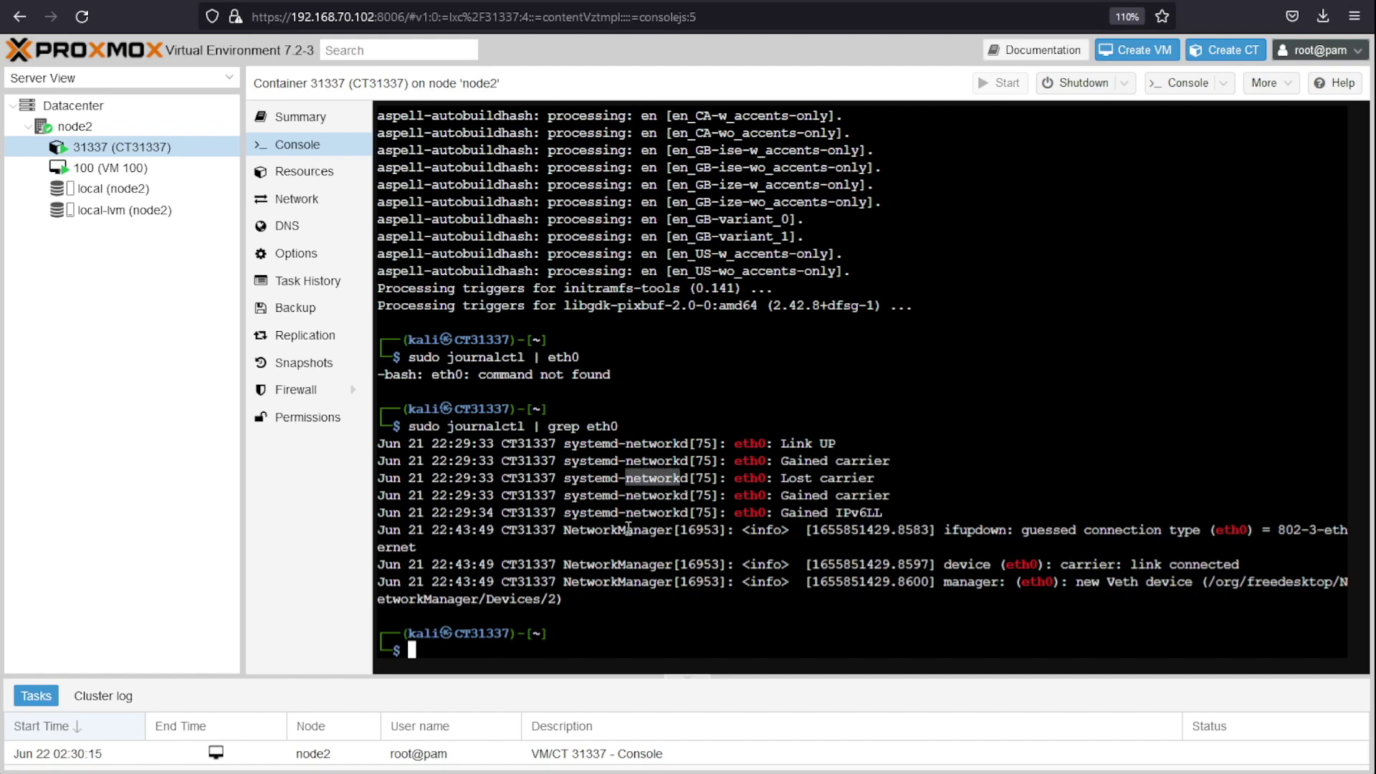
{"action": "left_click", "coordinate": [652, 630]}
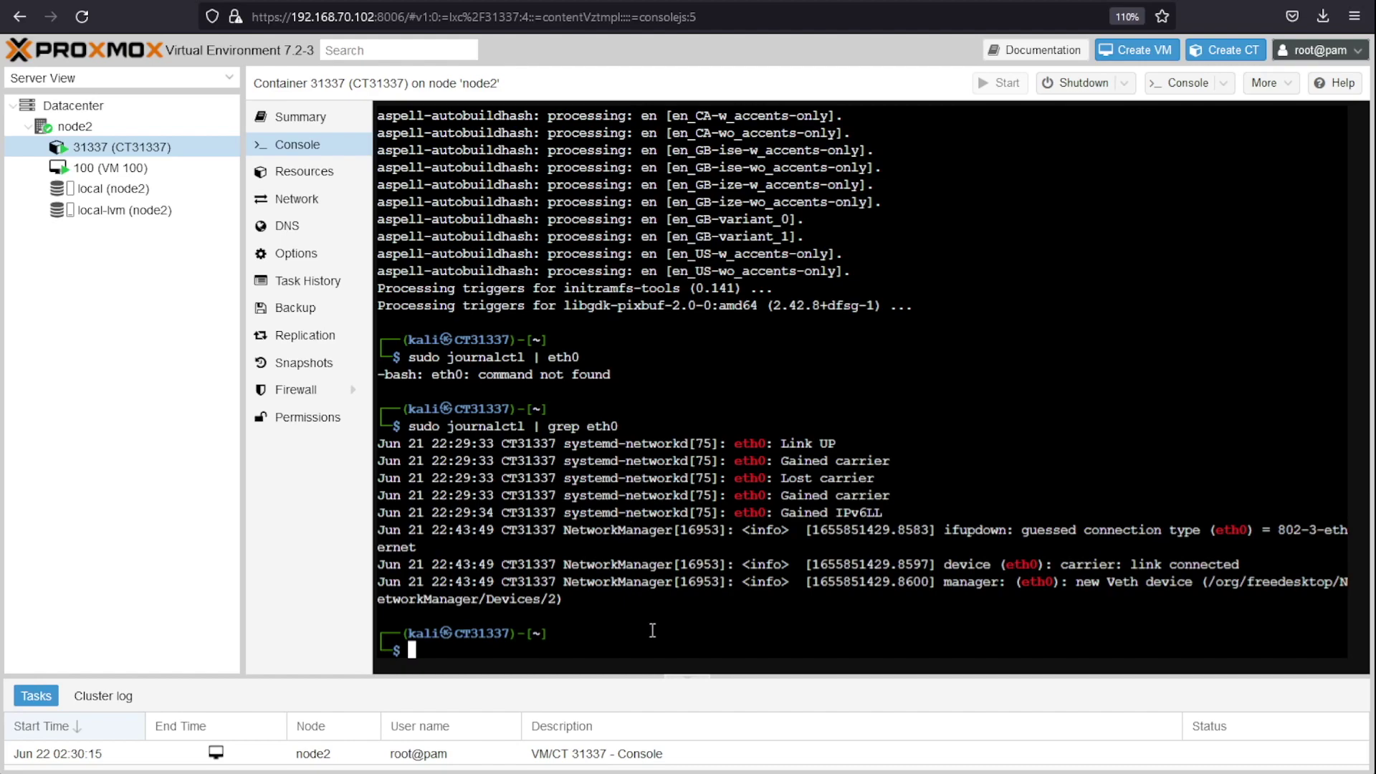
{"action": "double_click", "coordinate": [599, 529]}
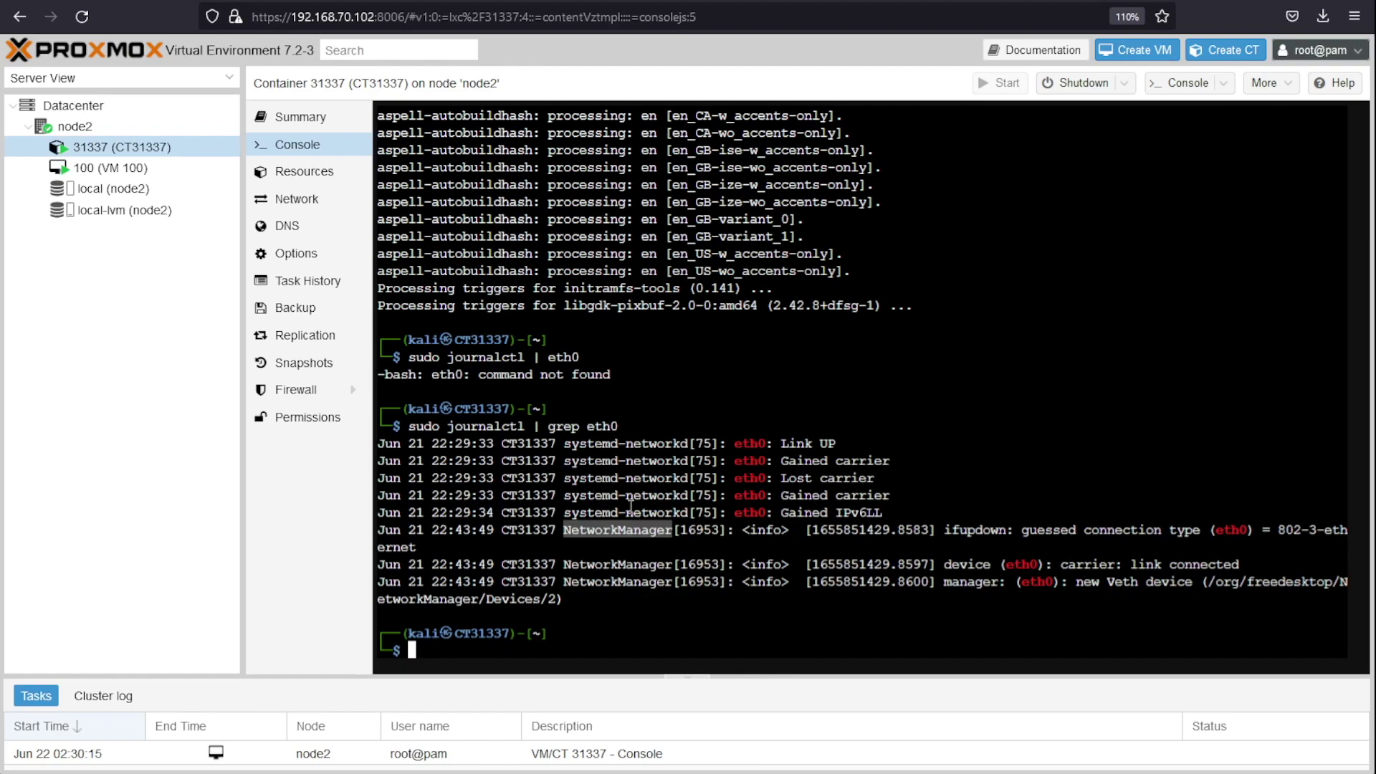
{"action": "type", "text": "sudo apt-get"}
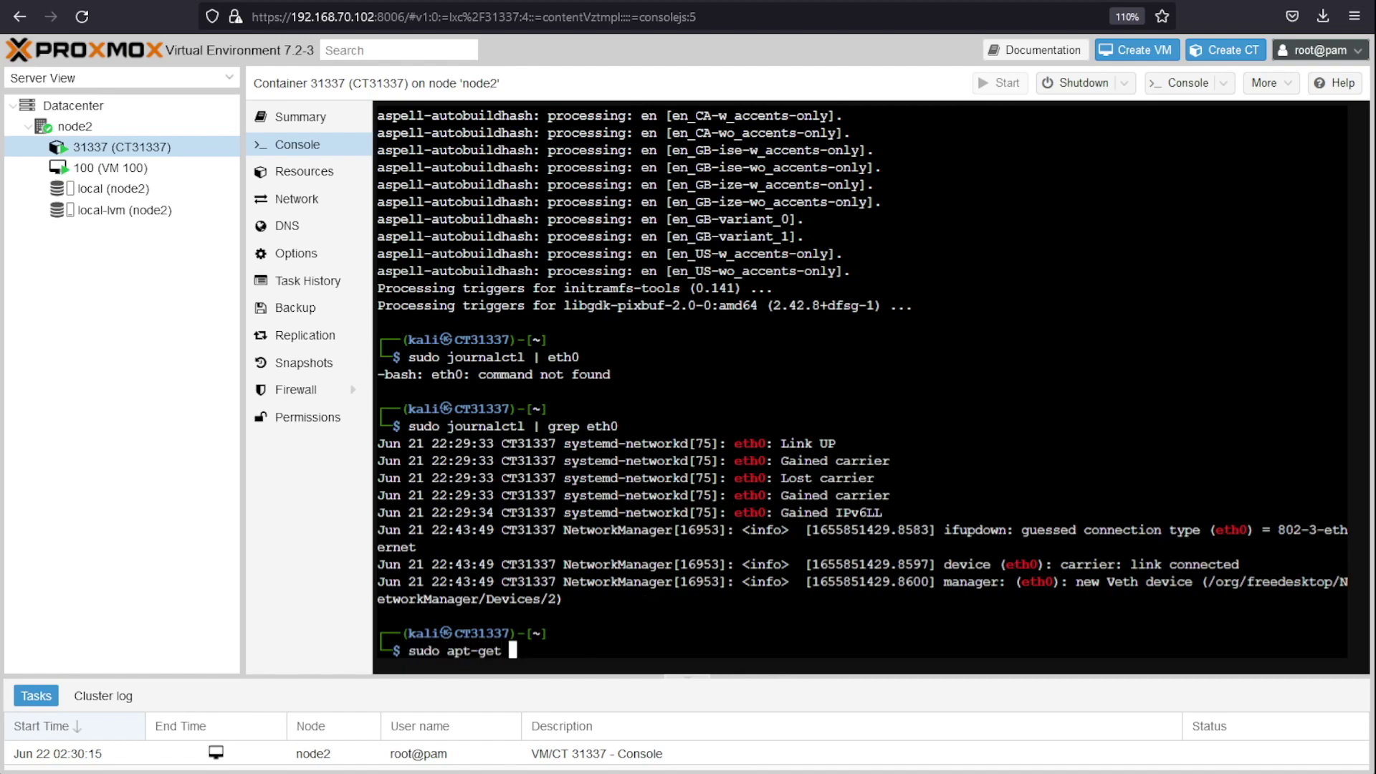
Step: Purge network-manager with sudo apt-get, confirm with y, and clear the console
{"action": "type", "text": "purge network-manager"}
{"action": "key", "text": "Return"}
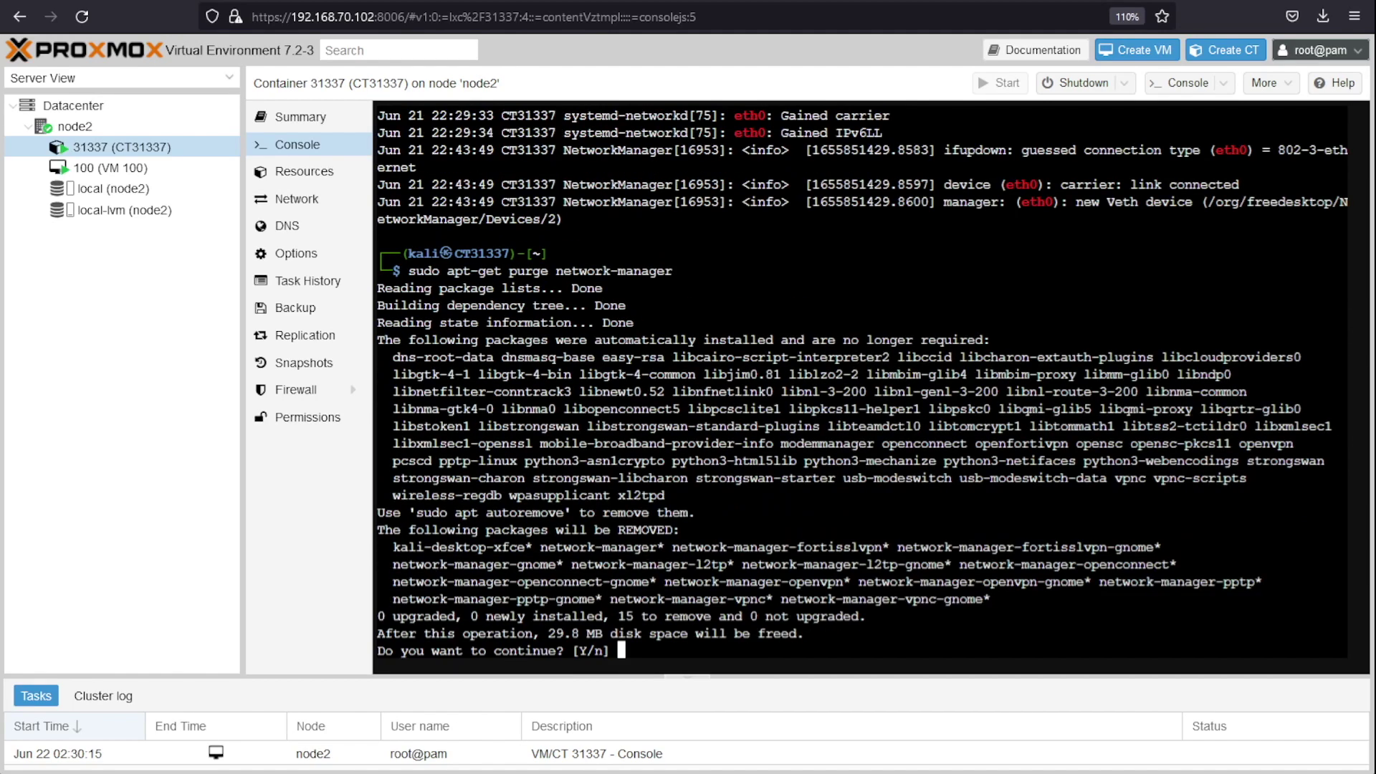
{"action": "type", "text": "y"}
{"action": "key", "text": "Return"}
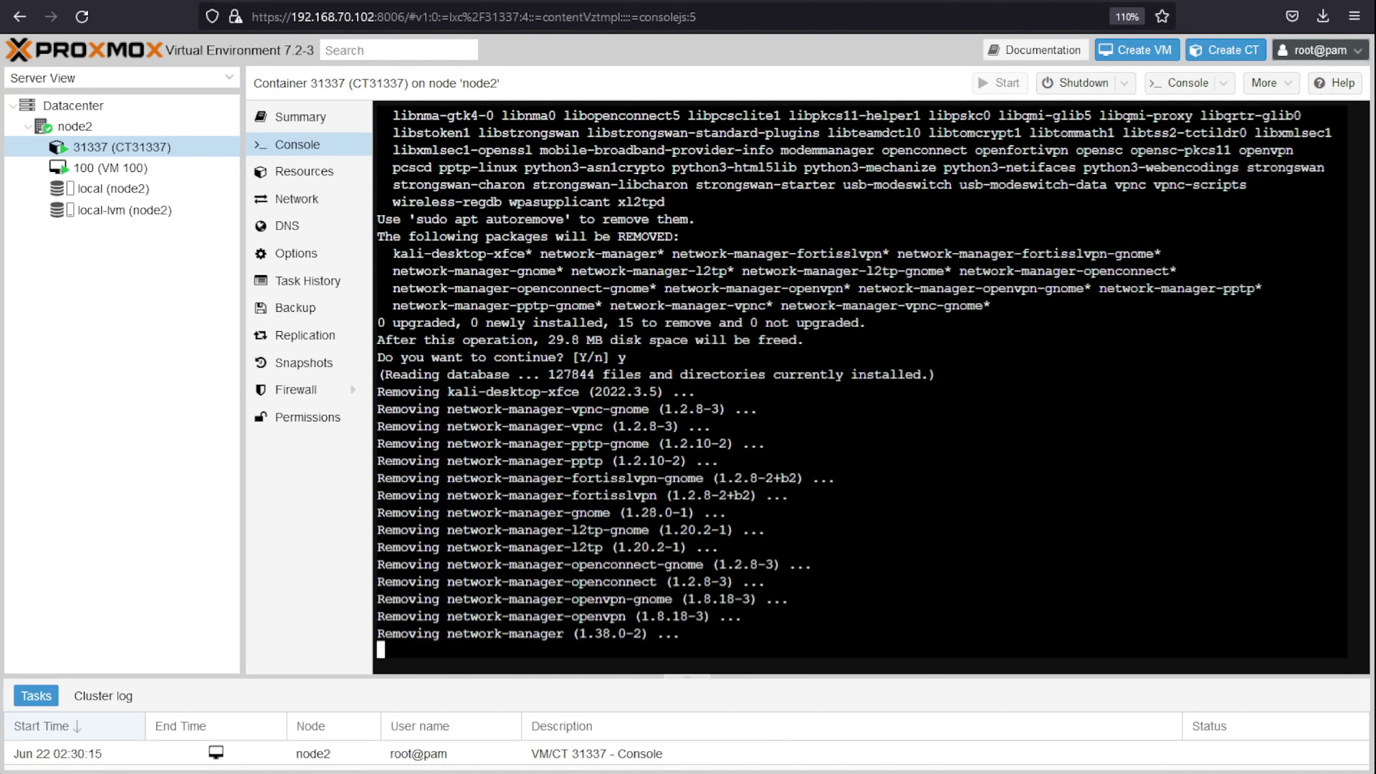
{"action": "type", "text": "clear"}
{"action": "key", "text": "Return"}
{"action": "key", "text": "Return"}
{"action": "key", "text": "Return"}
{"action": "key", "text": "Return"}
{"action": "key", "text": "Return"}
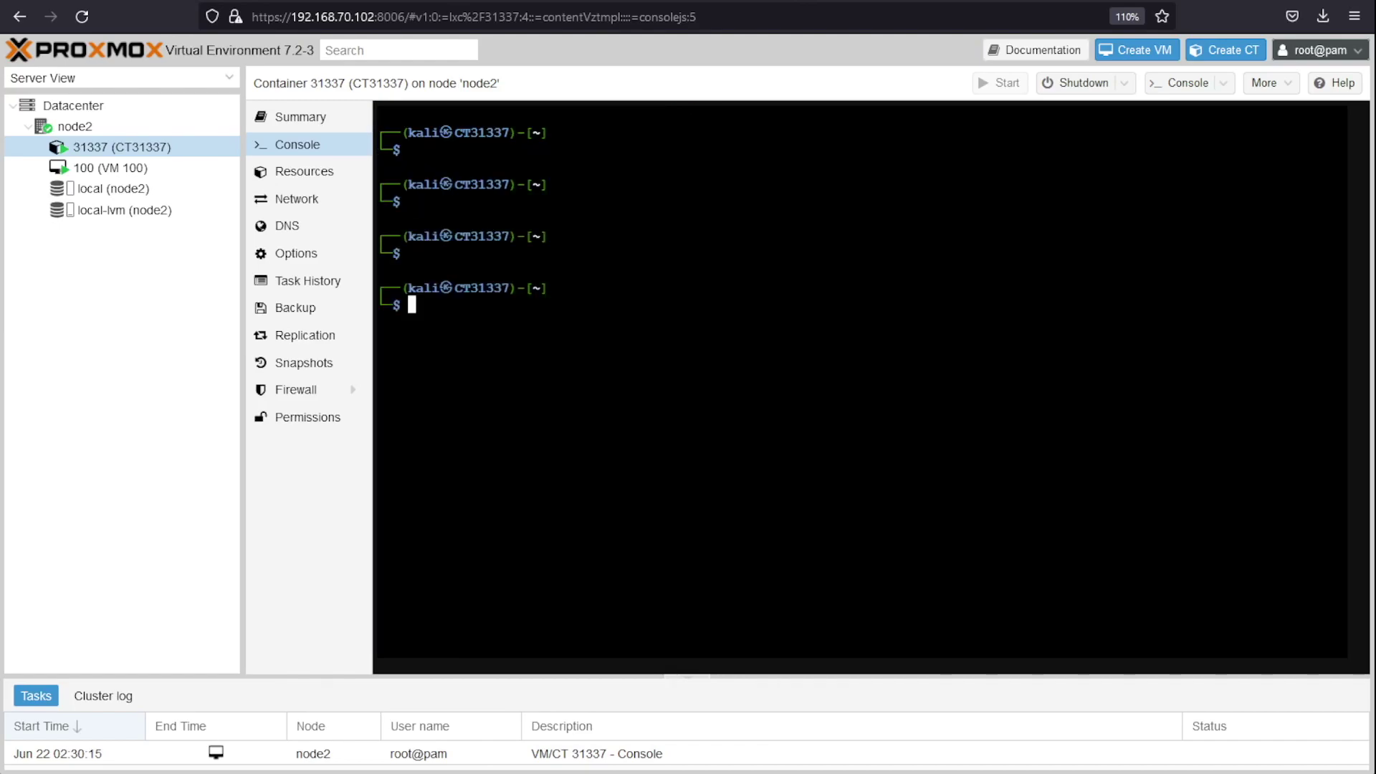
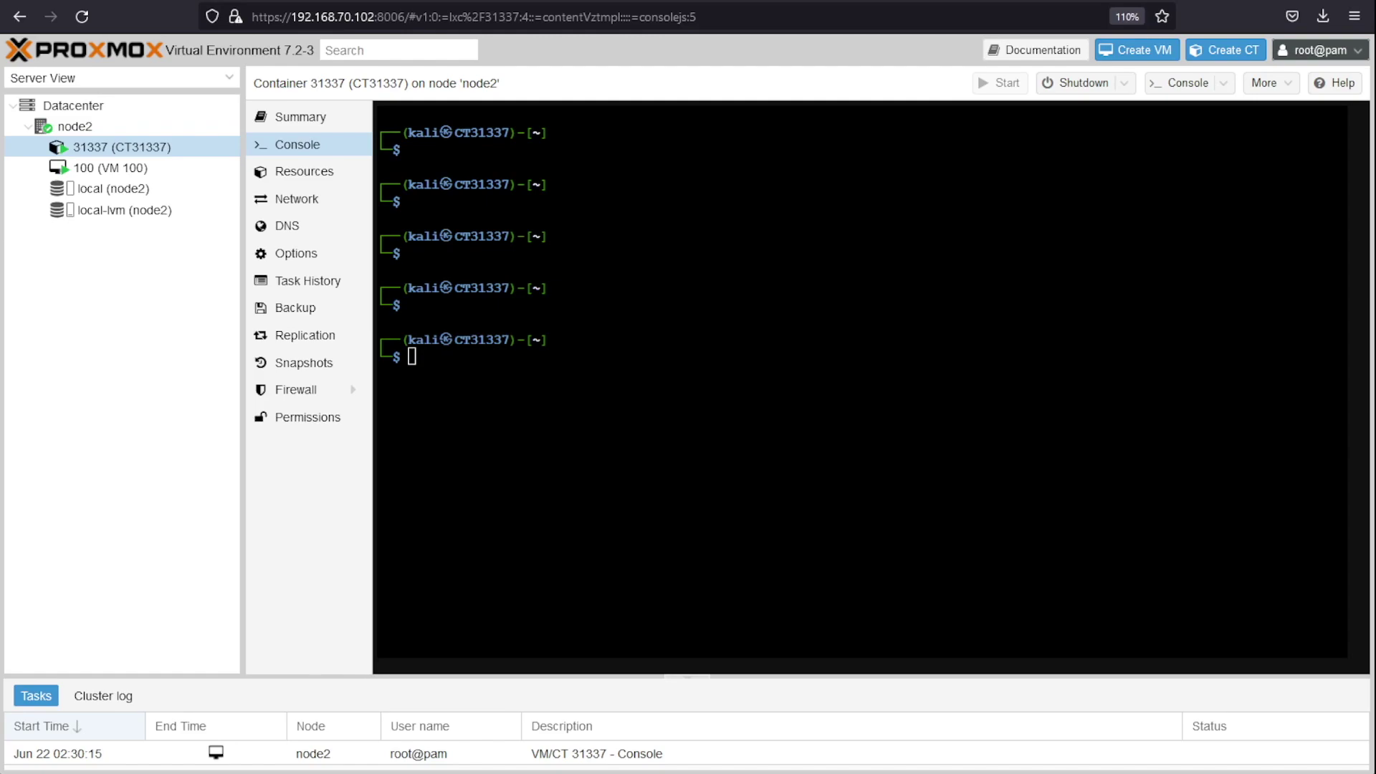
Step: Open the container summary and point out its 299.73 MiB memory usage
{"action": "left_click", "coordinate": [345, 118]}
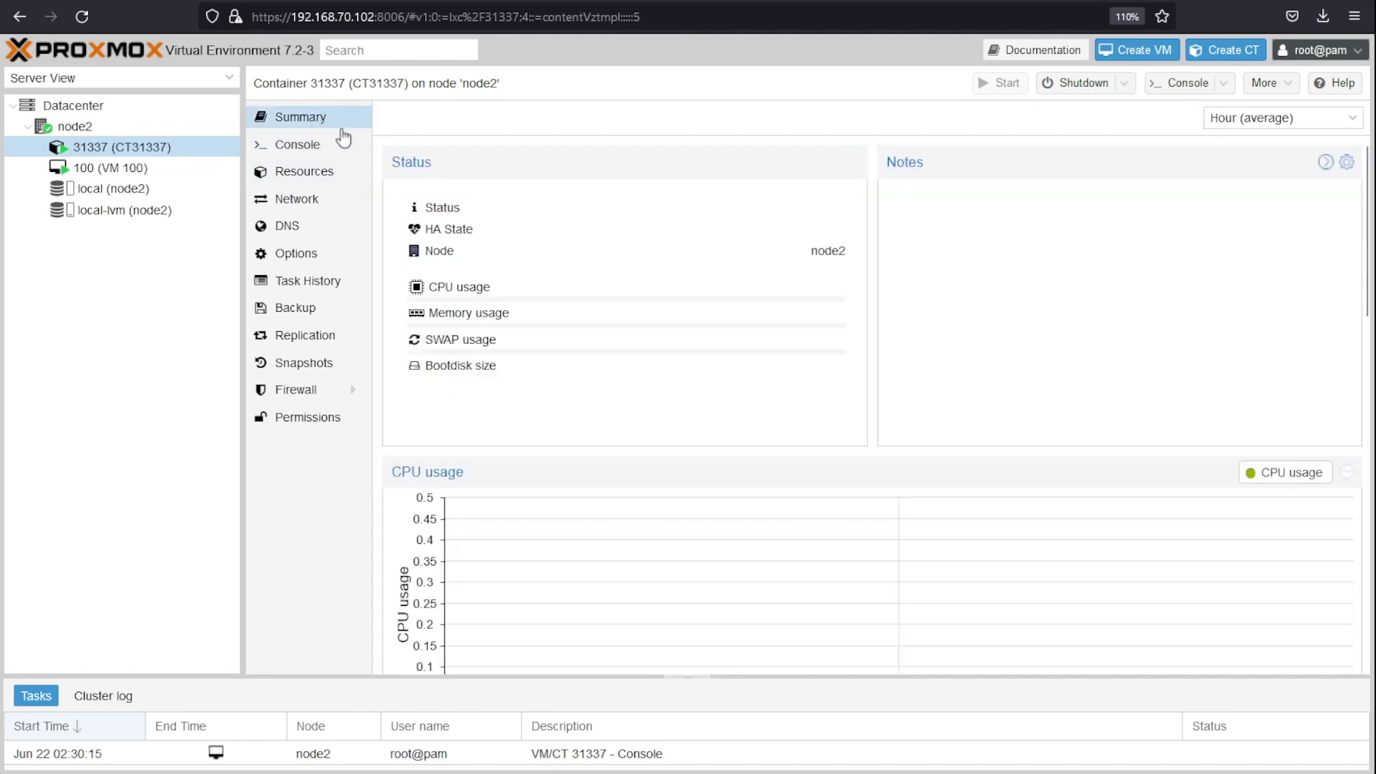
{"action": "left_click_drag", "start_coordinate": [711, 316], "coordinate": [779, 313]}
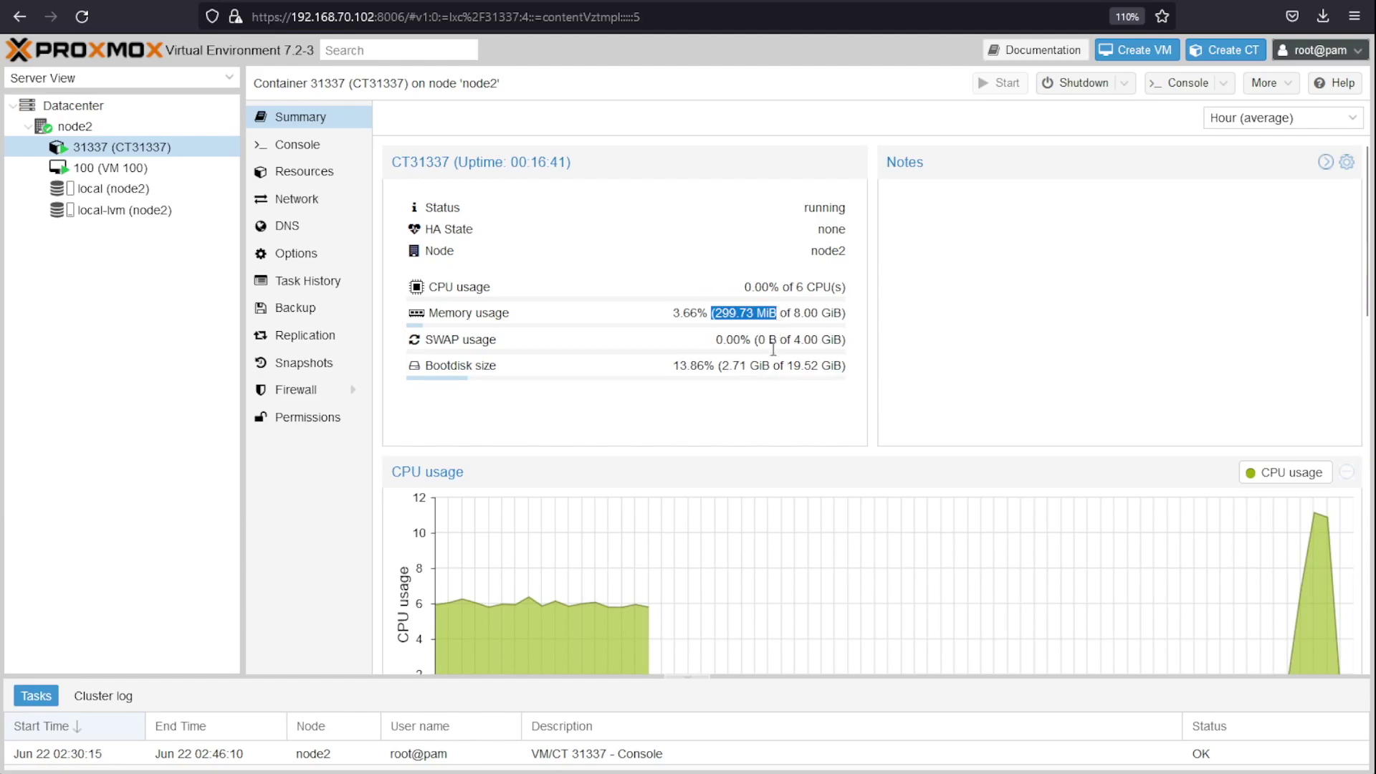
{"action": "left_click", "coordinate": [671, 362]}
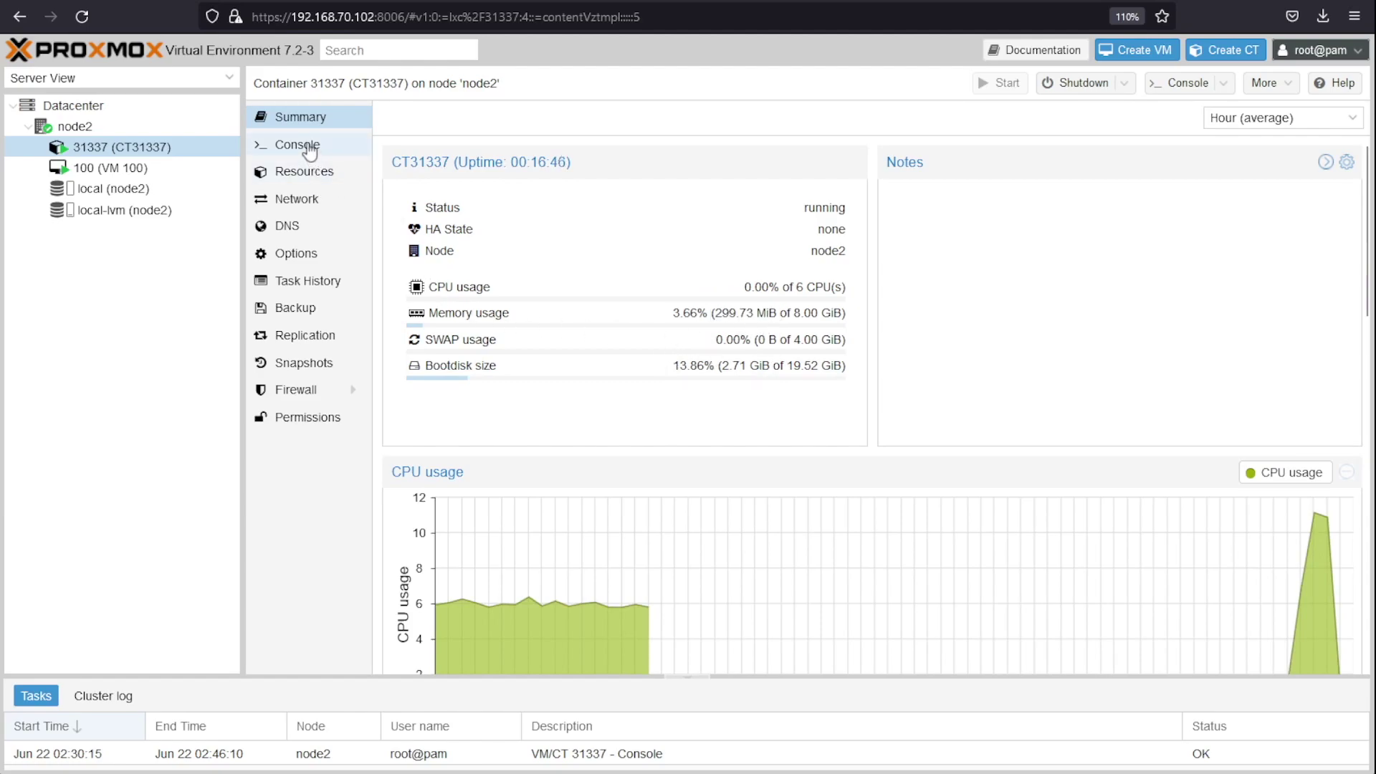
Step: In the console, try enabling and starting the ssh service with sudo systemctl
{"action": "left_click", "coordinate": [309, 147]}
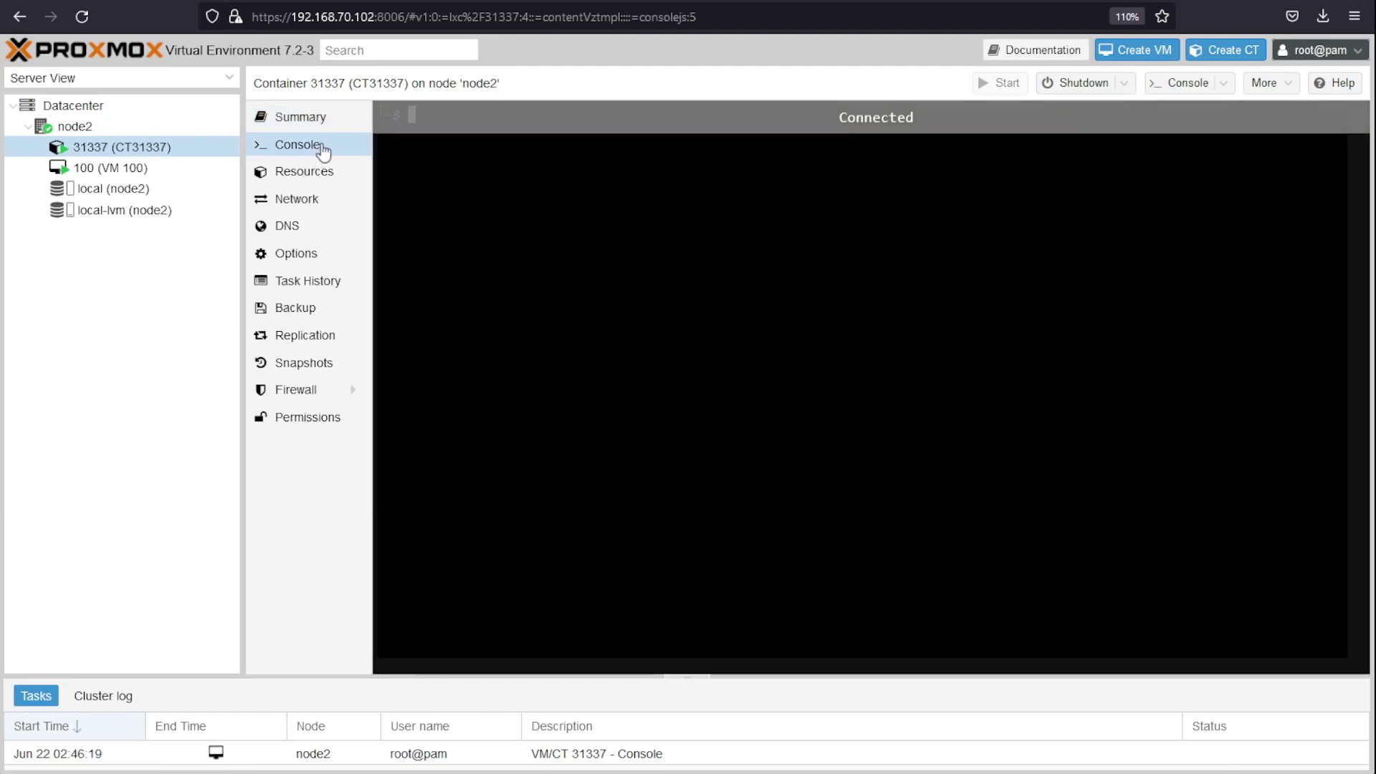
{"action": "key", "text": "Return"}
{"action": "key", "text": "Return"}
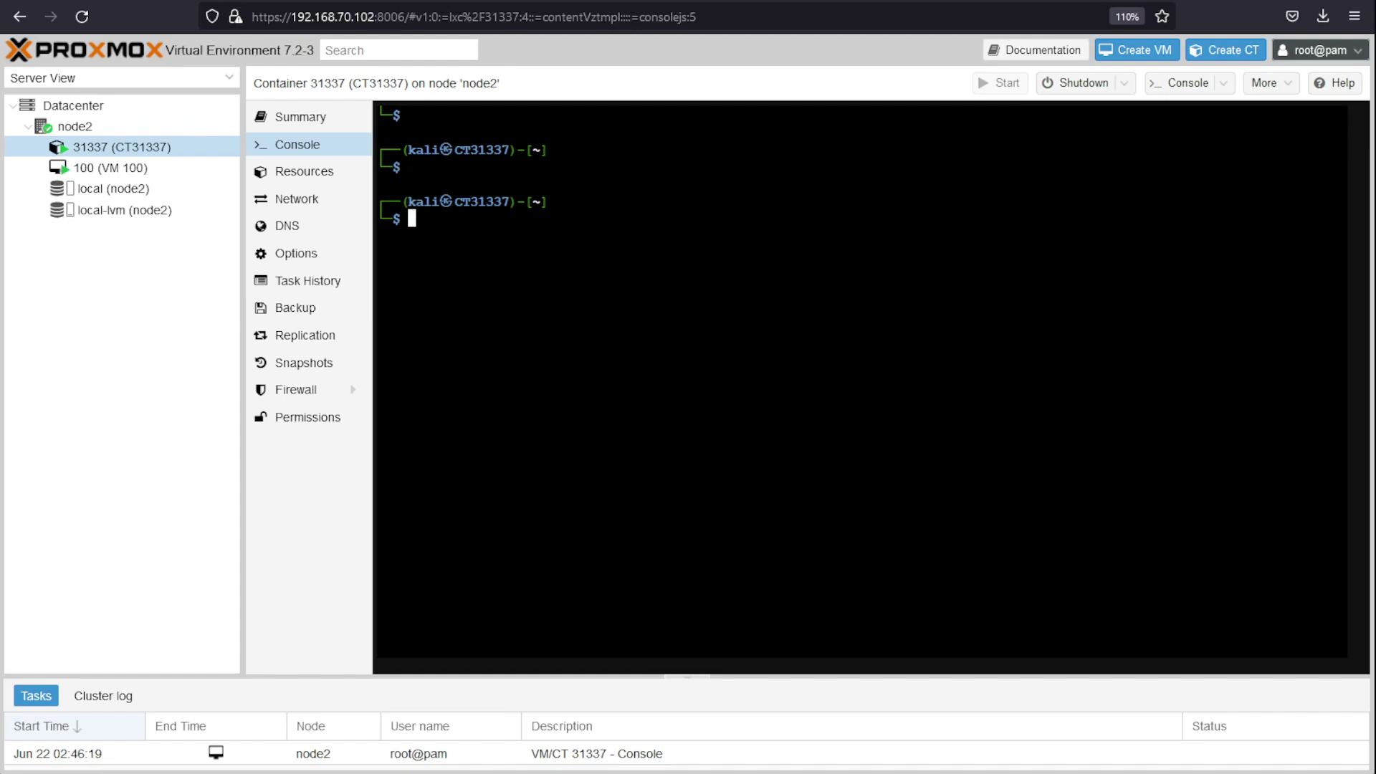
{"action": "type", "text": "sudo systemc"}
{"action": "key", "text": "BackSpace"}
{"action": "key", "text": "BackSpace"}
{"action": "key", "text": "BackSpace"}
{"action": "key", "text": "BackSpace"}
{"action": "type", "text": "temctl enab"}
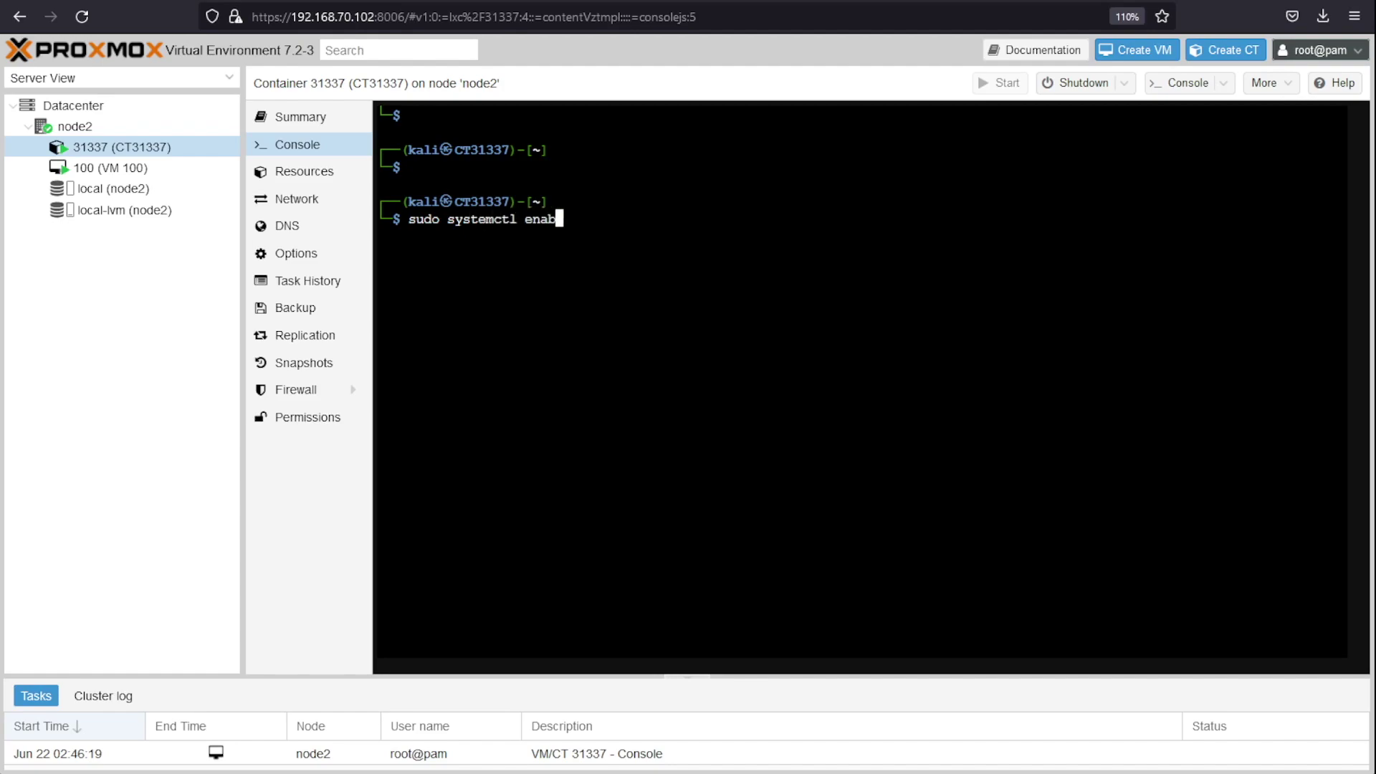
{"action": "type", "text": "le ssh && sudo c"}
{"action": "type", "text": "ysmte"}
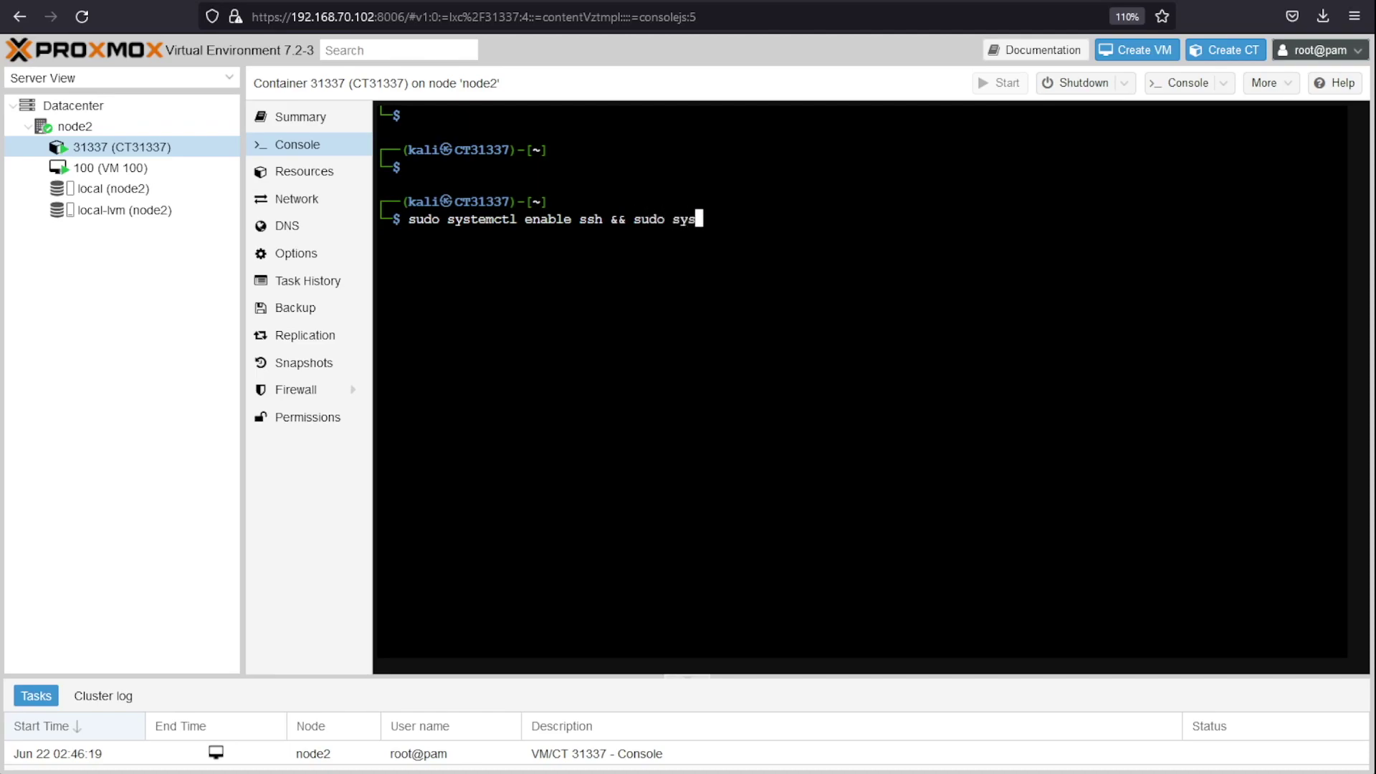
{"action": "key", "text": "BackSpace"}
{"action": "key", "text": "BackSpace"}
{"action": "key", "text": "BackSpace"}
{"action": "key", "text": "BackSpace"}
{"action": "type", "text": "stemctl start ssh"}
{"action": "key", "text": "Return"}
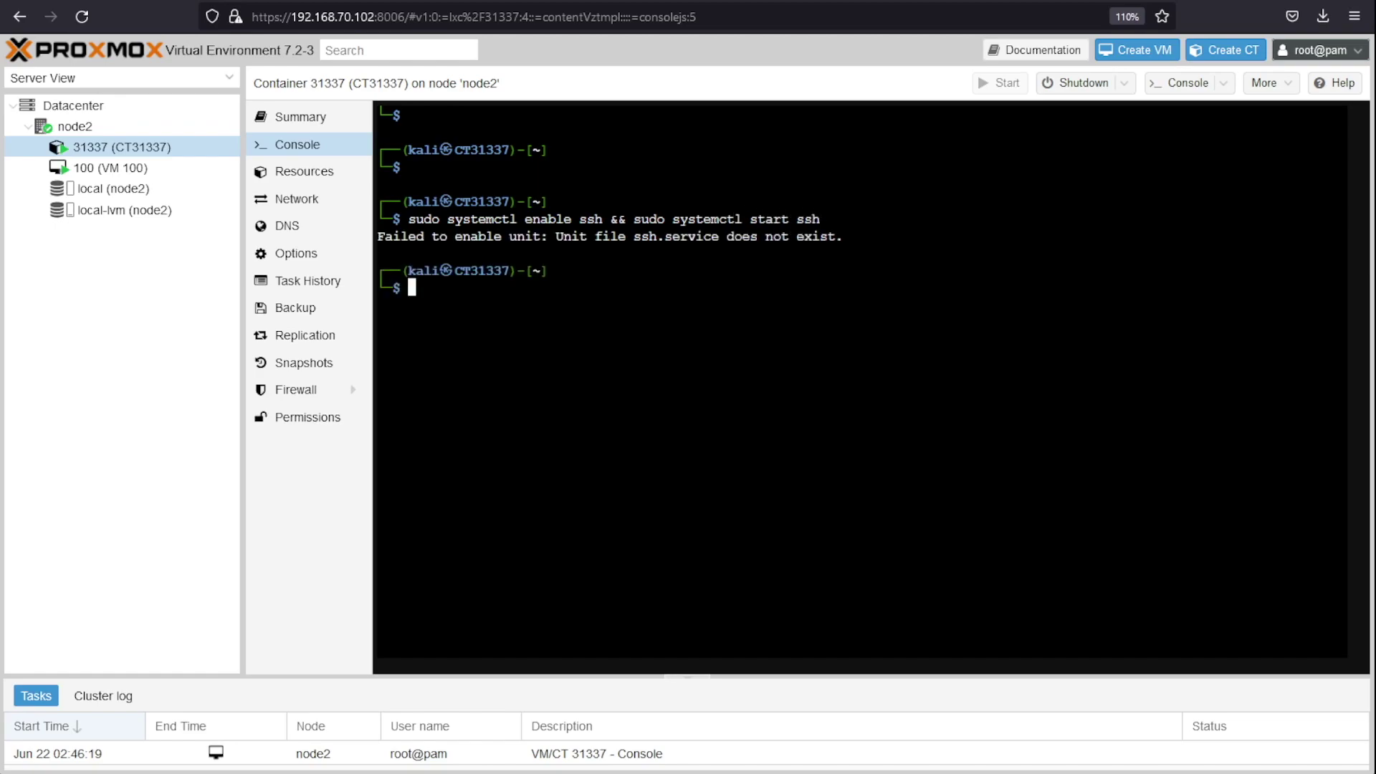
Step: Retry the enable-and-start command using the sshd service name, then clear the console
{"action": "key", "text": "Up"}
{"action": "key", "text": "ctrl+u"}
{"action": "key", "text": "Up"}
{"action": "key", "text": "Left"}
{"action": "key", "text": "Left"}
{"action": "key", "text": "Left"}
{"action": "key", "text": "Left"}
{"action": "key", "text": "Left"}
{"action": "key", "text": "Left"}
{"action": "key", "text": "Left"}
{"action": "key", "text": "Left"}
{"action": "key", "text": "Left"}
{"action": "key", "text": "Left"}
{"action": "key", "text": "Left"}
{"action": "key", "text": "Left"}
{"action": "key", "text": "Left"}
{"action": "key", "text": "Left"}
{"action": "key", "text": "Left"}
{"action": "key", "text": "Left"}
{"action": "key", "text": "Left"}
{"action": "key", "text": "Left"}
{"action": "key", "text": "Left"}
{"action": "key", "text": "Left"}
{"action": "key", "text": "Left"}
{"action": "key", "text": "Left"}
{"action": "key", "text": "Left"}
{"action": "key", "text": "Left"}
{"action": "key", "text": "Left"}
{"action": "key", "text": "Left"}
{"action": "key", "text": "Left"}
{"action": "key", "text": "Left"}
{"action": "type", "text": "d"}
{"action": "key", "text": "Right"}
{"action": "key", "text": "Right"}
{"action": "key", "text": "Right"}
{"action": "key", "text": "Right"}
{"action": "key", "text": "Right"}
{"action": "key", "text": "Right"}
{"action": "key", "text": "Right"}
{"action": "key", "text": "Right"}
{"action": "key", "text": "Right"}
{"action": "key", "text": "Right"}
{"action": "key", "text": "Right"}
{"action": "key", "text": "Right"}
{"action": "key", "text": "Right"}
{"action": "key", "text": "Right"}
{"action": "key", "text": "Right"}
{"action": "key", "text": "Right"}
{"action": "key", "text": "Right"}
{"action": "key", "text": "Right"}
{"action": "key", "text": "Right"}
{"action": "key", "text": "Right"}
{"action": "key", "text": "Right"}
{"action": "key", "text": "Right"}
{"action": "key", "text": "Right"}
{"action": "key", "text": "Right"}
{"action": "key", "text": "Right"}
{"action": "key", "text": "Right"}
{"action": "key", "text": "Right"}
{"action": "key", "text": "Right"}
{"action": "type", "text": "d"}
{"action": "key", "text": "Return"}
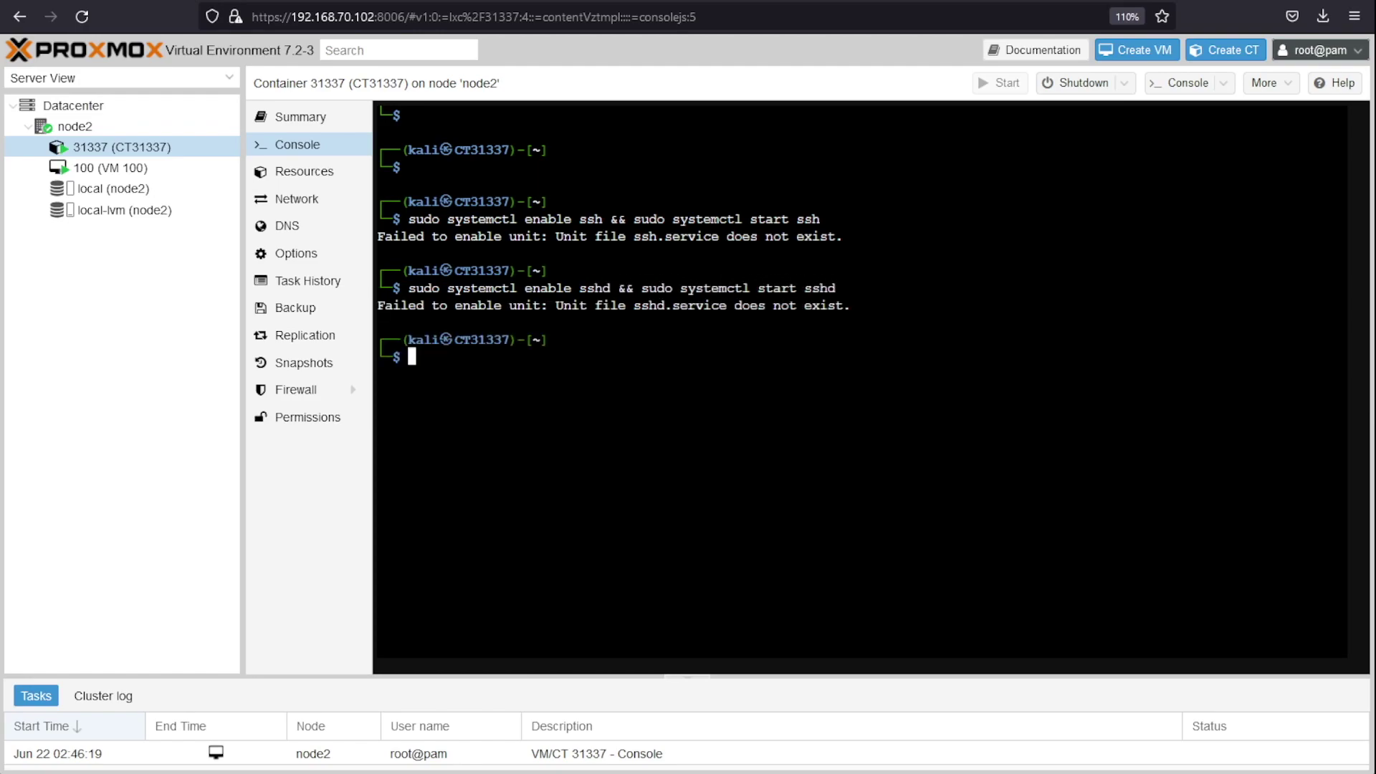
{"action": "type", "text": "clear"}
{"action": "key", "text": "Return"}
{"action": "key", "text": "Return"}
{"action": "key", "text": "Return"}
{"action": "key", "text": "Return"}
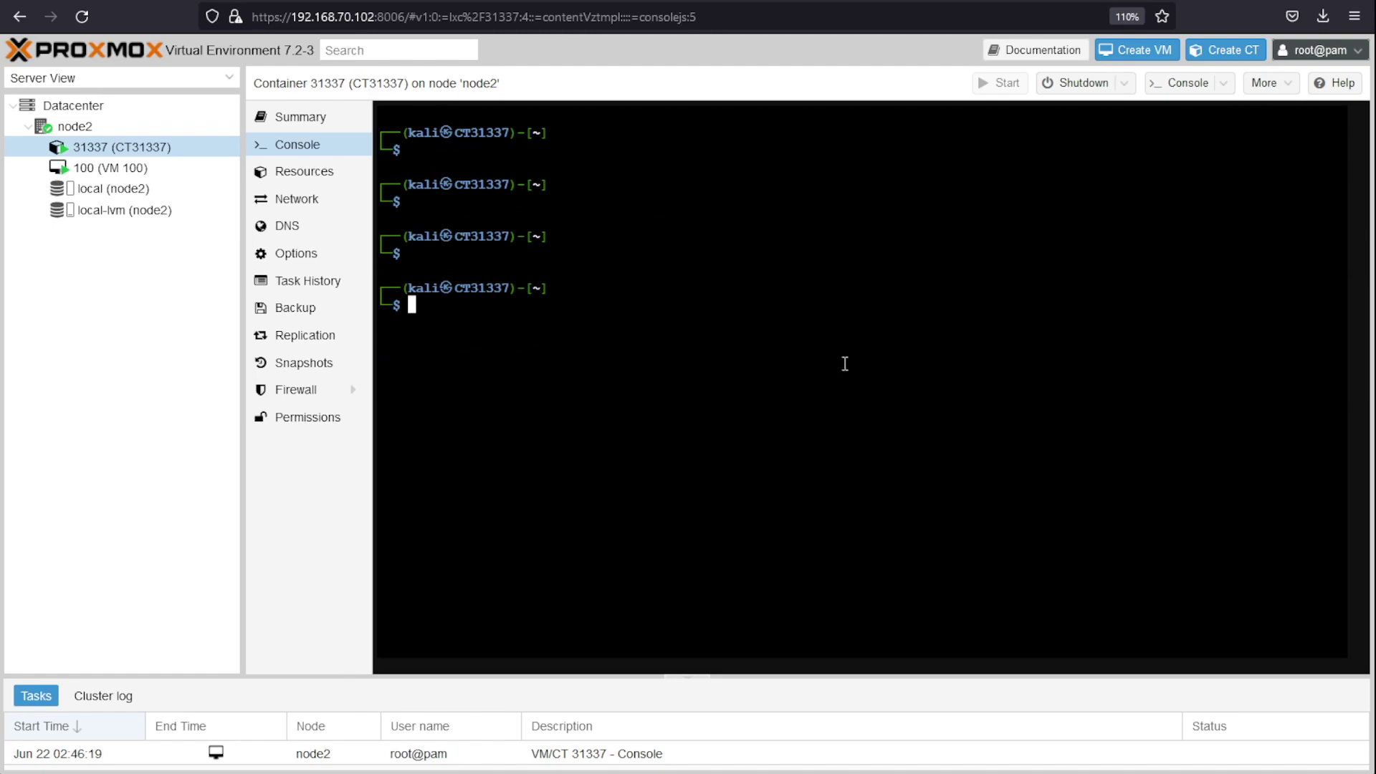
Step: Install the ssh package with sudo apt-get install ssh, confirm with y, then clear
{"action": "type", "text": "sudo apt-get install ssh"}
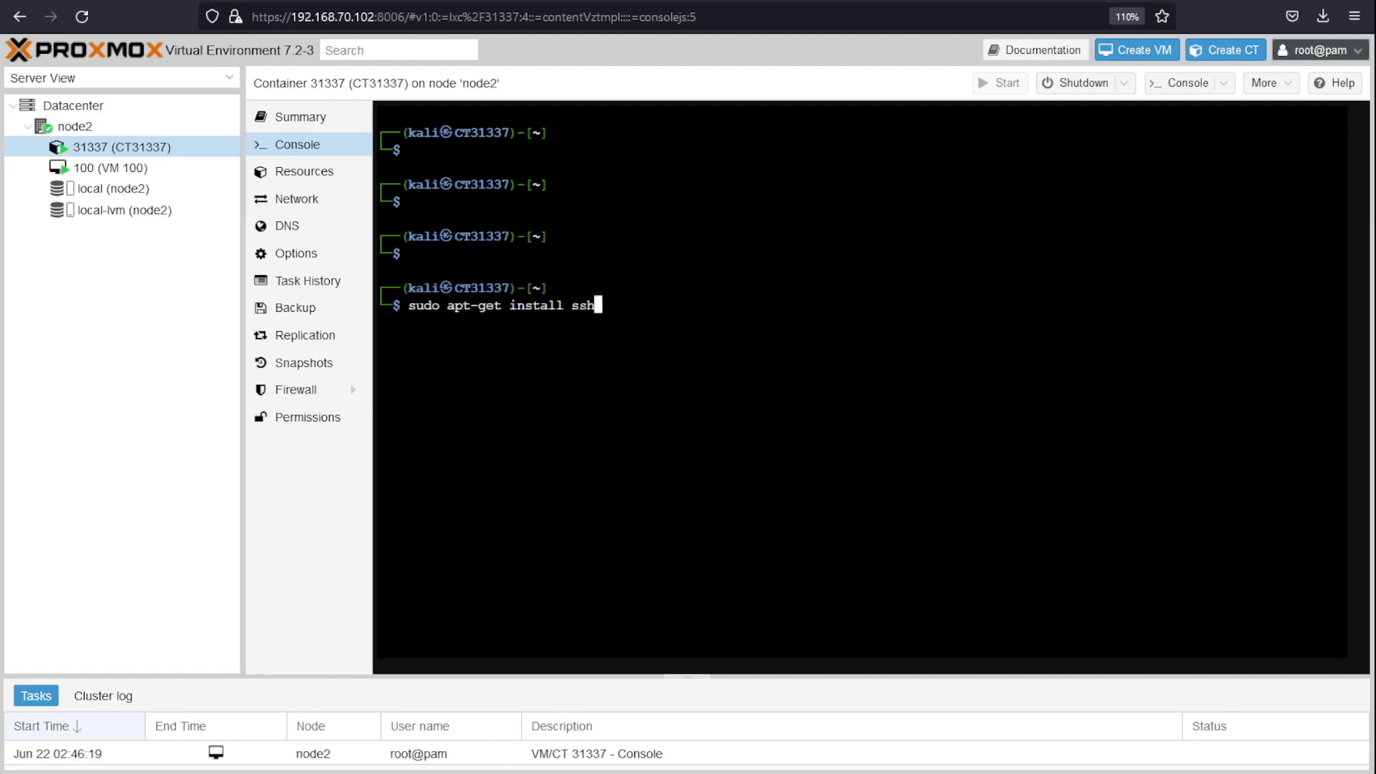
{"action": "key", "text": "Return"}
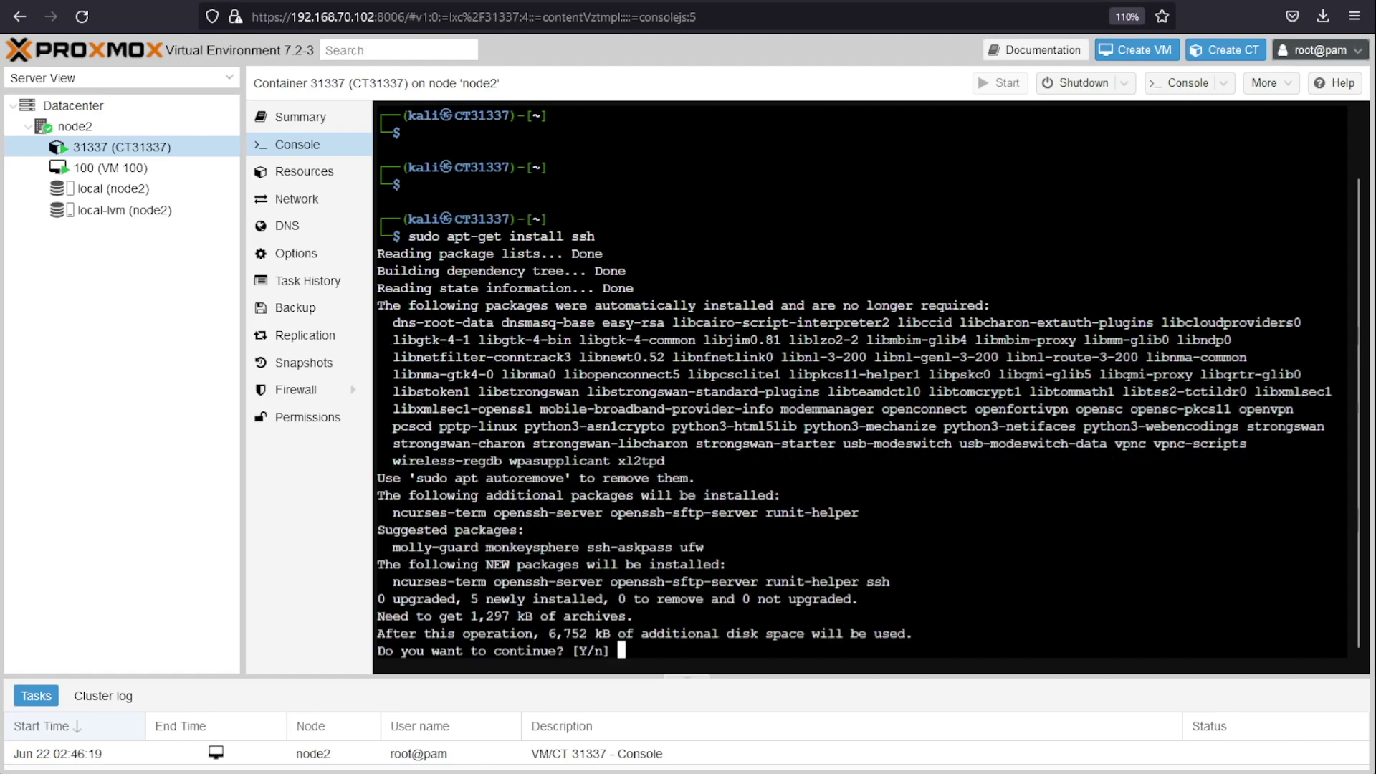
{"action": "type", "text": "y"}
{"action": "key", "text": "Return"}
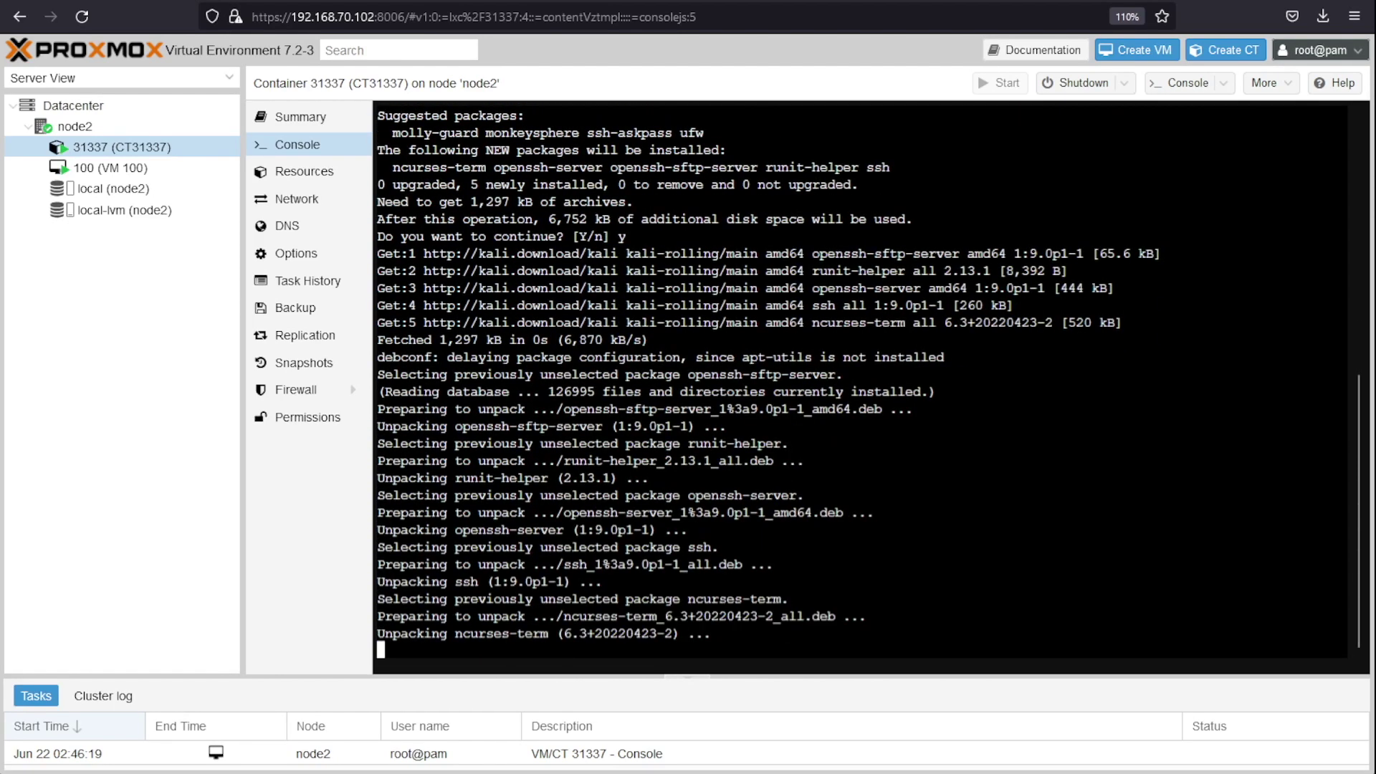
{"action": "type", "text": "clear"}
{"action": "key", "text": "Return"}
Step: Enable and start the ssh service with systemctl
{"action": "type", "text": "sudo apt-ge"}
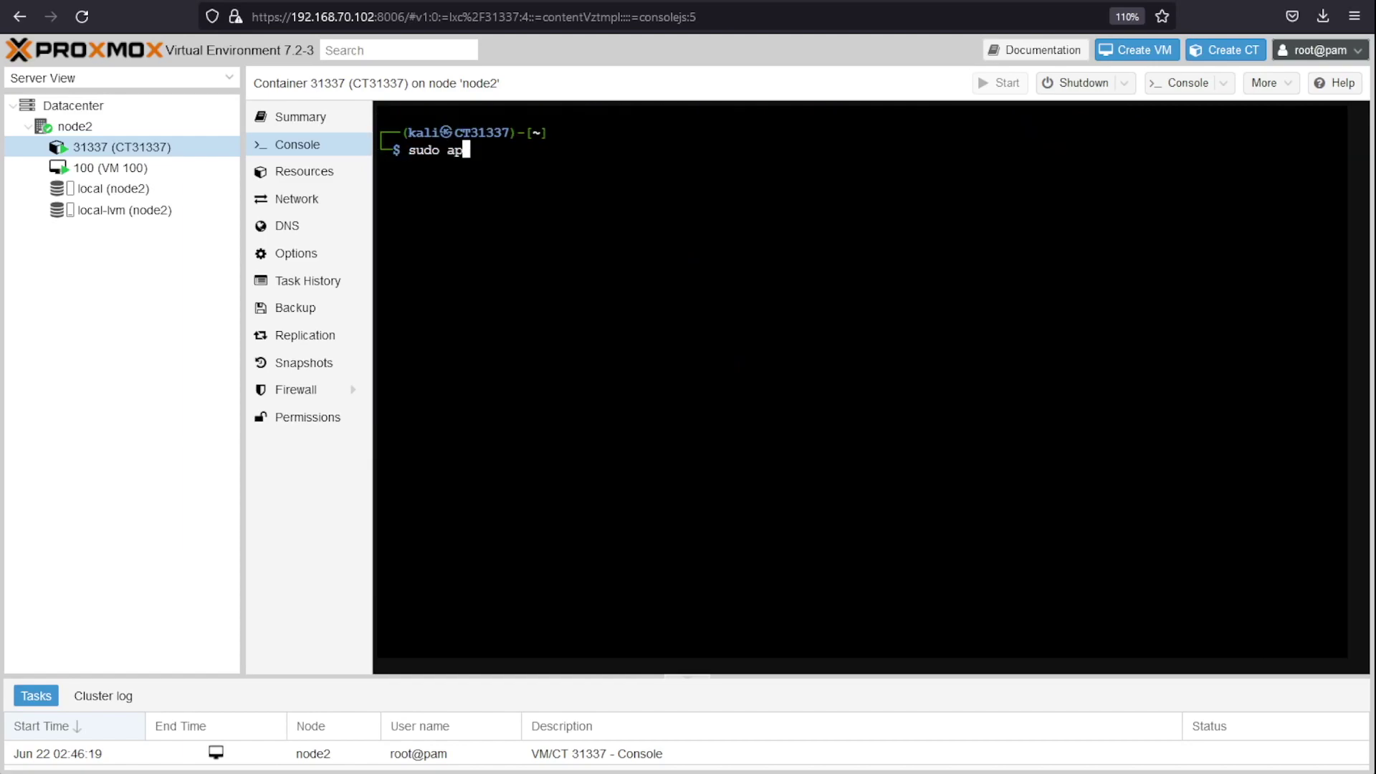
{"action": "key", "text": "BackSpace"}
{"action": "key", "text": "BackSpace"}
{"action": "key", "text": "BackSpace"}
{"action": "key", "text": "BackSpace"}
{"action": "key", "text": "BackSpace"}
{"action": "key", "text": "BackSpace"}
{"action": "type", "text": "systemctl enab"}
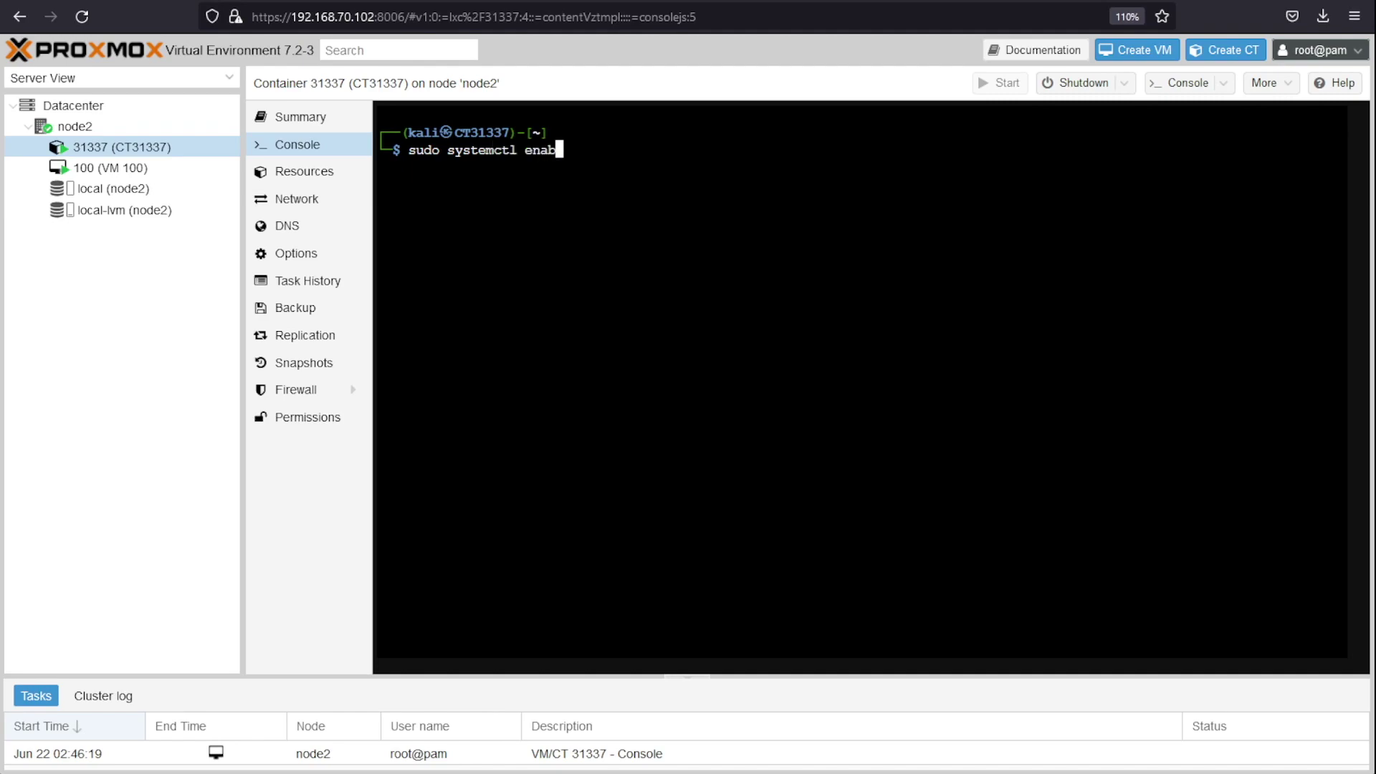
{"action": "type", "text": "le ssh"}
{"action": "key", "text": "Return"}
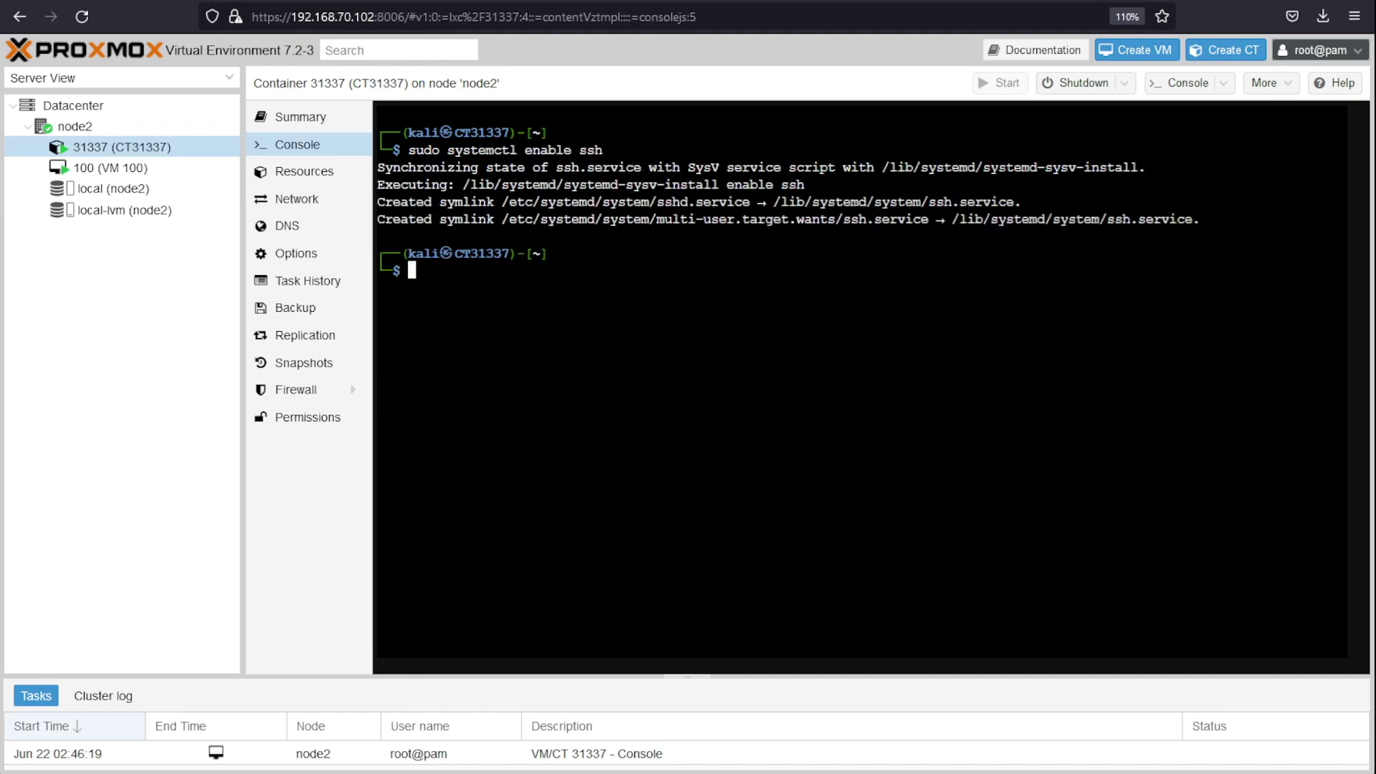
{"action": "type", "text": "sudo systemctl start ssh"}
{"action": "key", "text": "Return"}
Step: Check ssh status, highlighting the active (running) state and the port 22 listening line
{"action": "type", "text": "sudo"}
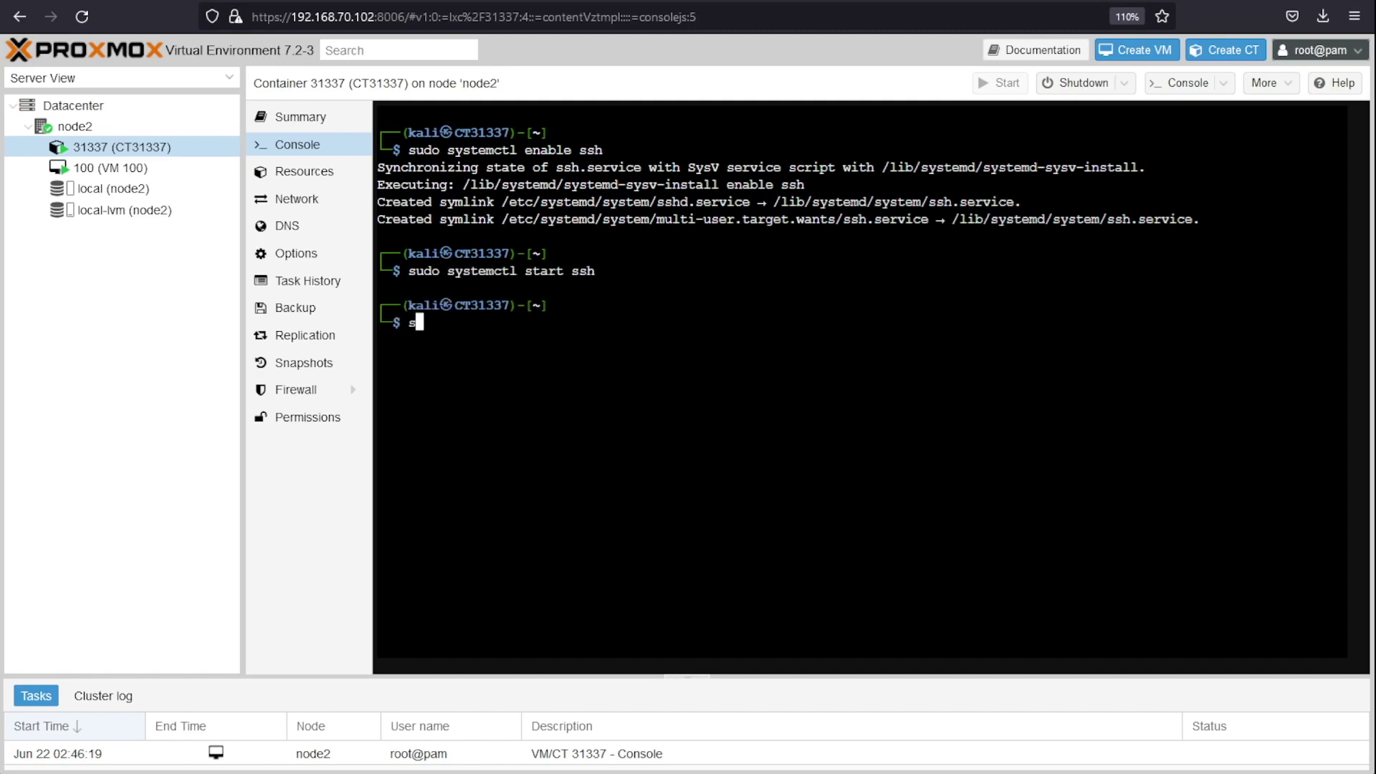
{"action": "key", "text": "Up"}
{"action": "key", "text": "Left"}
{"action": "key", "text": "Left"}
{"action": "key", "text": "Left"}
{"action": "key", "text": "Left"}
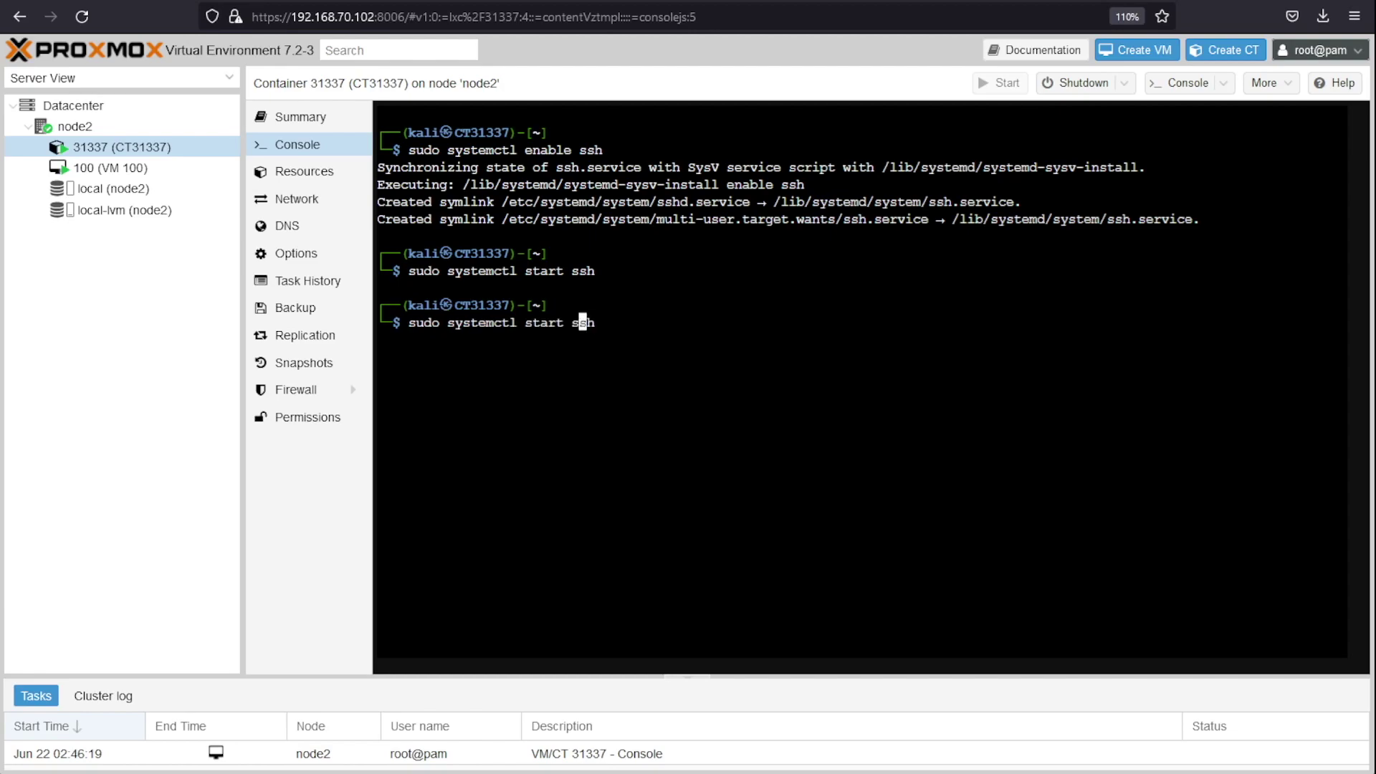
{"action": "key", "text": "BackSpace"}
{"action": "key", "text": "BackSpace"}
{"action": "key", "text": "BackSpace"}
{"action": "type", "text": "atus"}
{"action": "key", "text": "Return"}
{"action": "left_click_drag", "start_coordinate": [478, 362], "coordinate": [613, 362]}
{"action": "left_click_drag", "start_coordinate": [905, 582], "coordinate": [719, 582]}
{"action": "left_click", "coordinate": [1062, 582]}
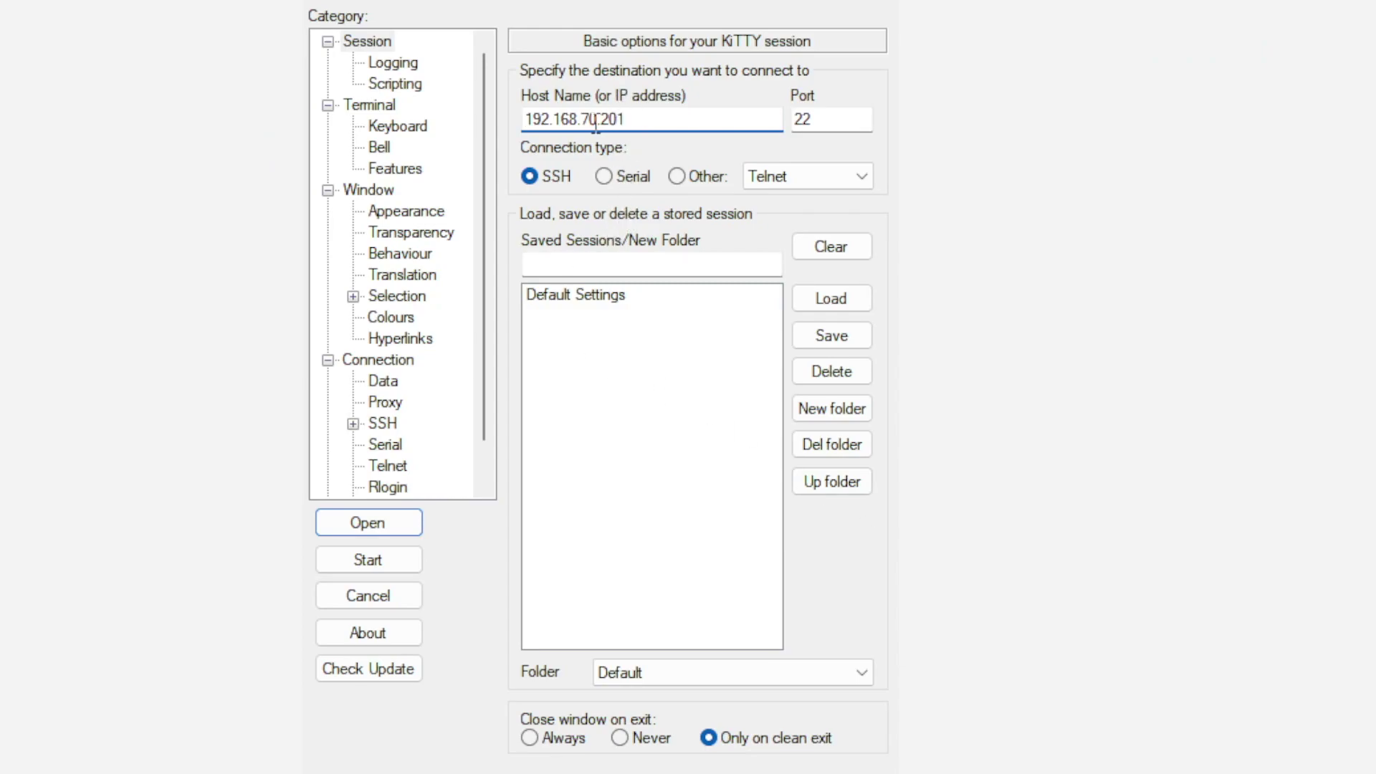
Step: Connect KiTTY over SSH to 192.168.70.201 on port 22
{"action": "left_click", "coordinate": [648, 120]}
{"action": "left_click", "coordinate": [368, 523]}
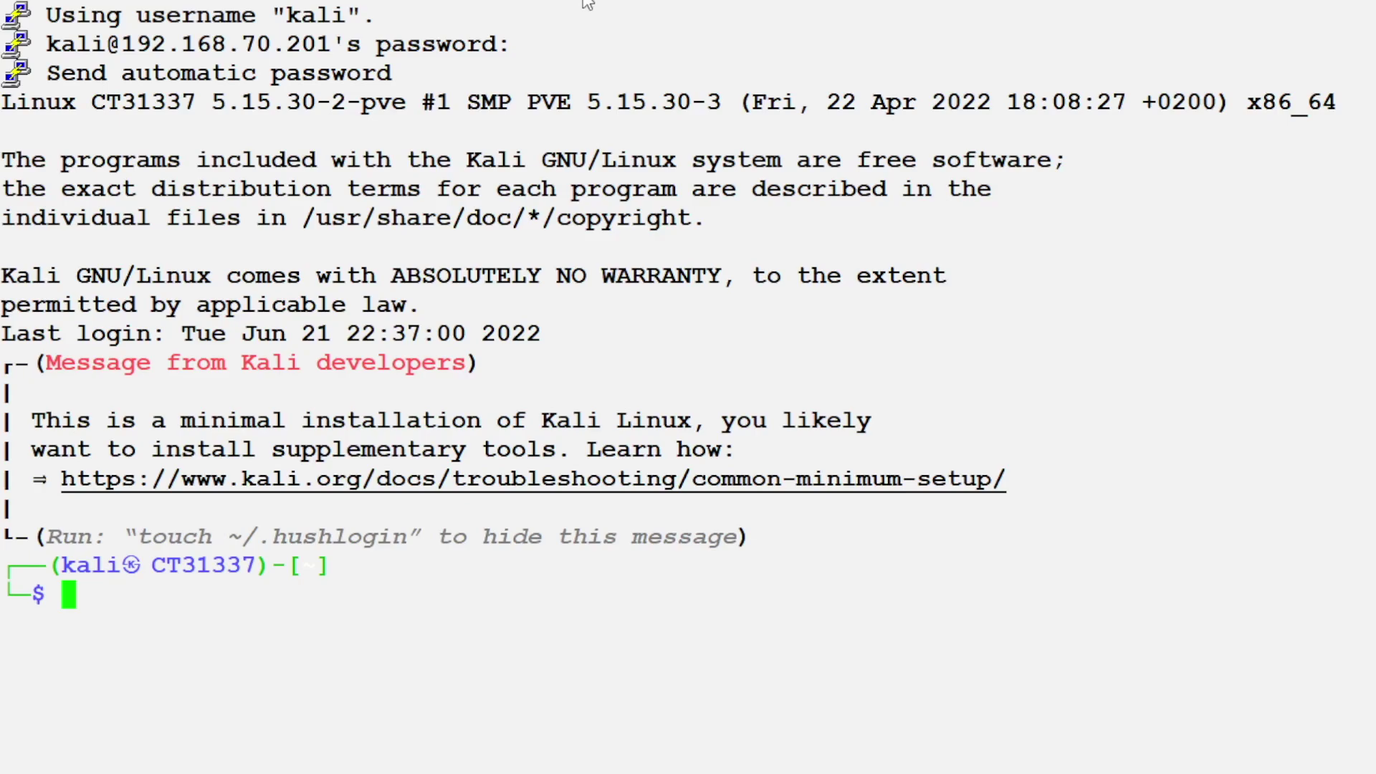
Step: Clear the new session and check xrdp with sudo systemctl status xrdp, entering the password
{"action": "key", "text": "Return"}
{"action": "key", "text": "Return"}
{"action": "type", "text": "clear"}
{"action": "key", "text": "Return"}
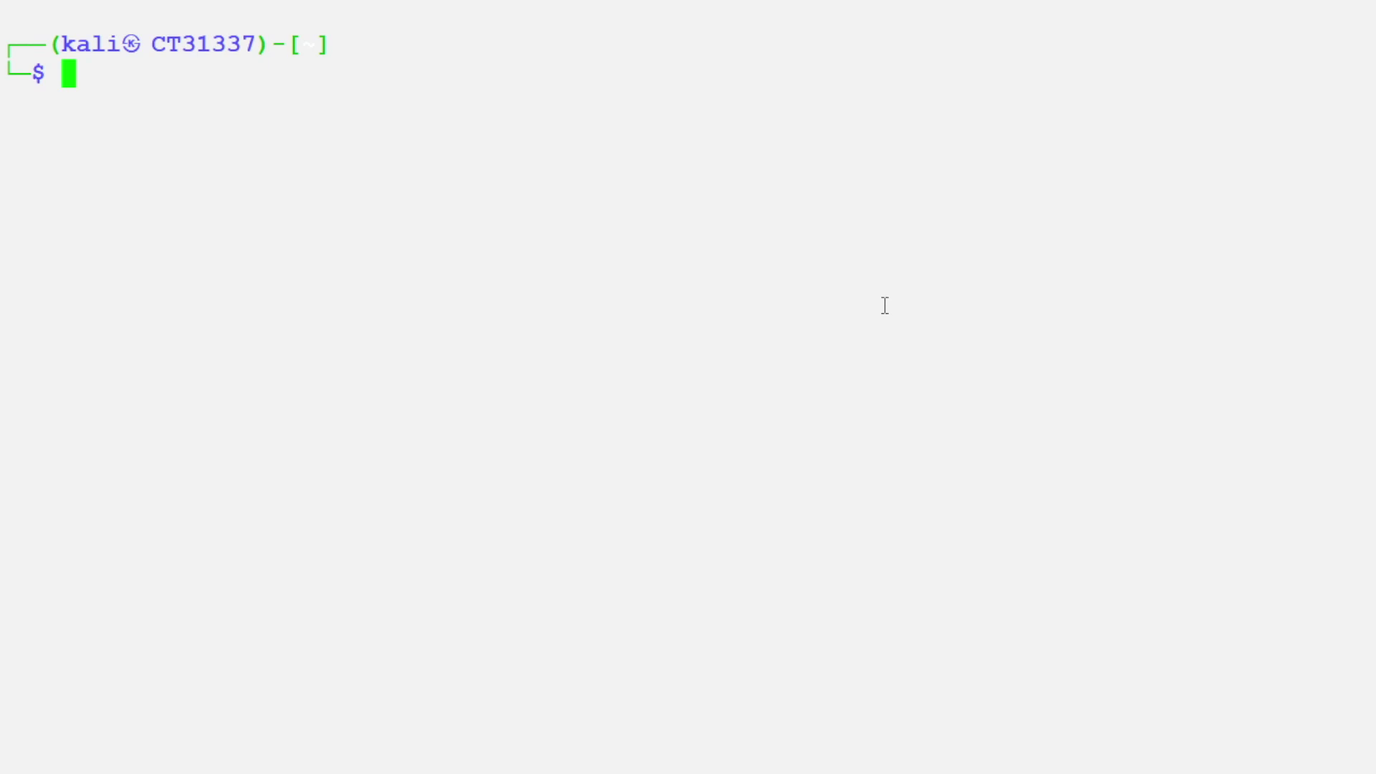
{"action": "type", "text": "sudo "}
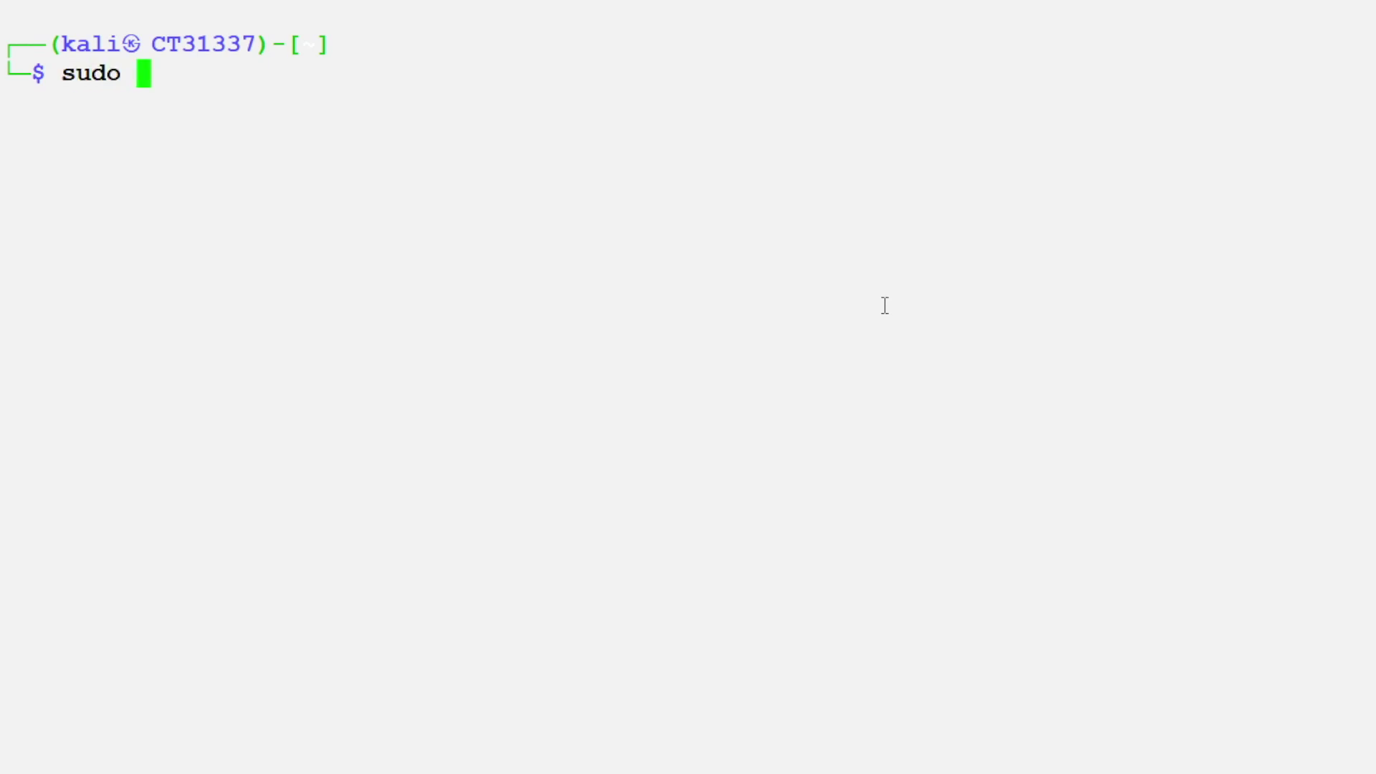
{"action": "type", "text": "systemctl "}
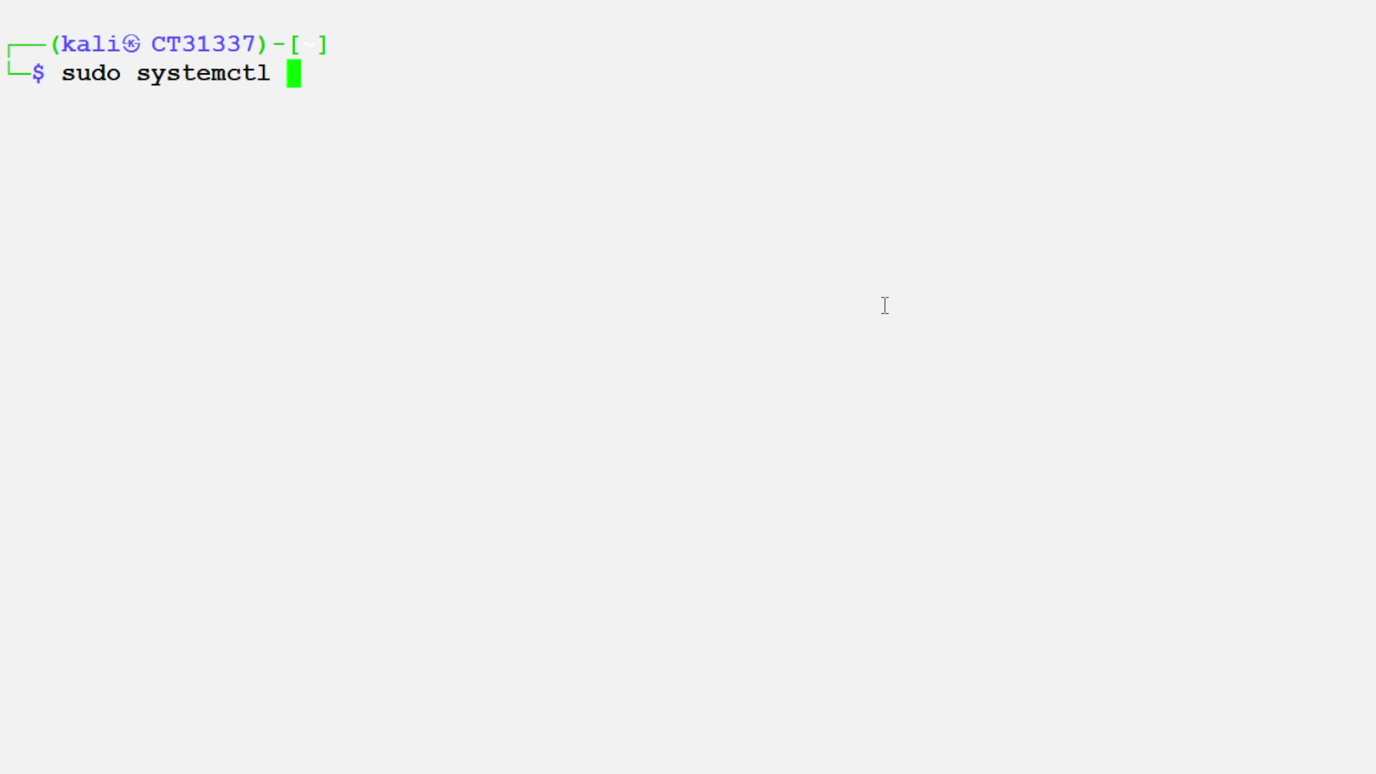
{"action": "type", "text": "status"}
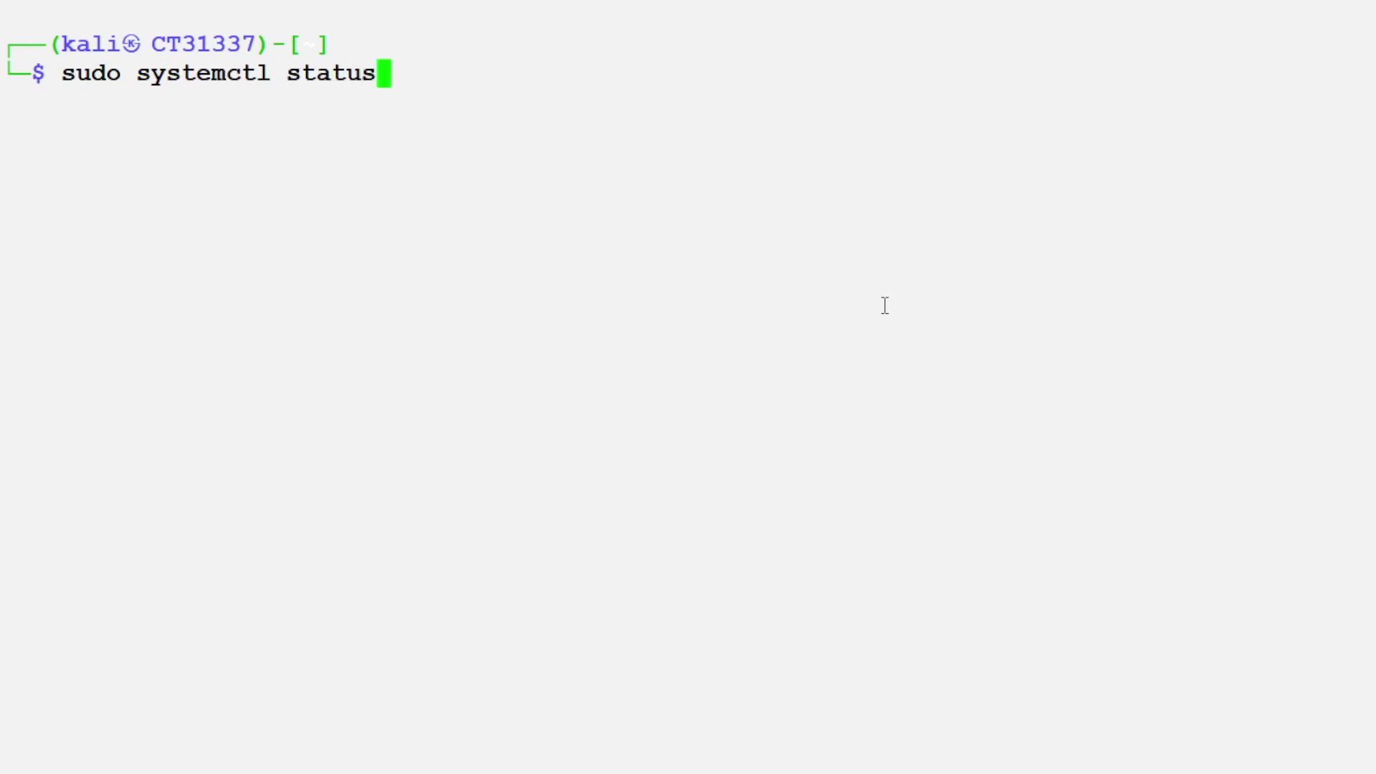
{"action": "type", "text": " xrdp"}
{"action": "key", "text": "Return"}
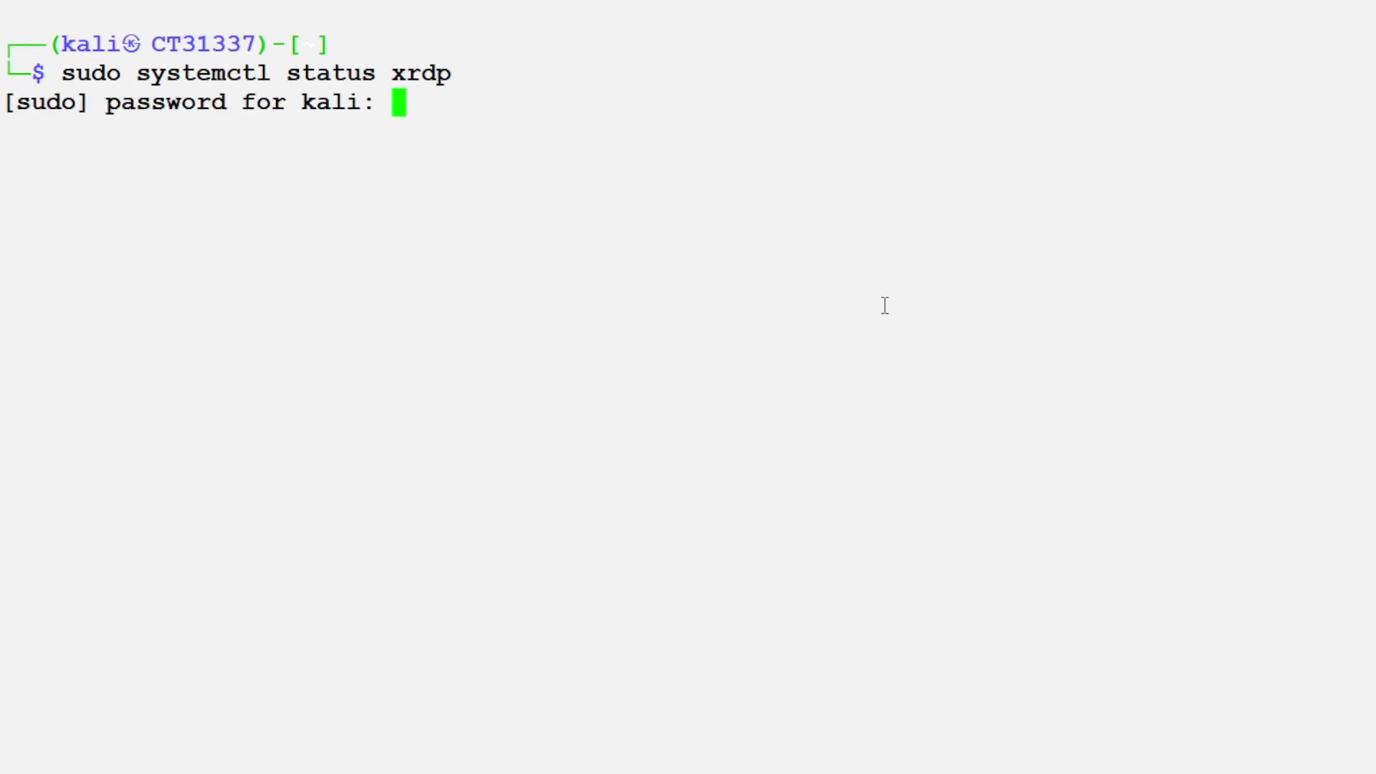
{"action": "key", "text": "Return"}
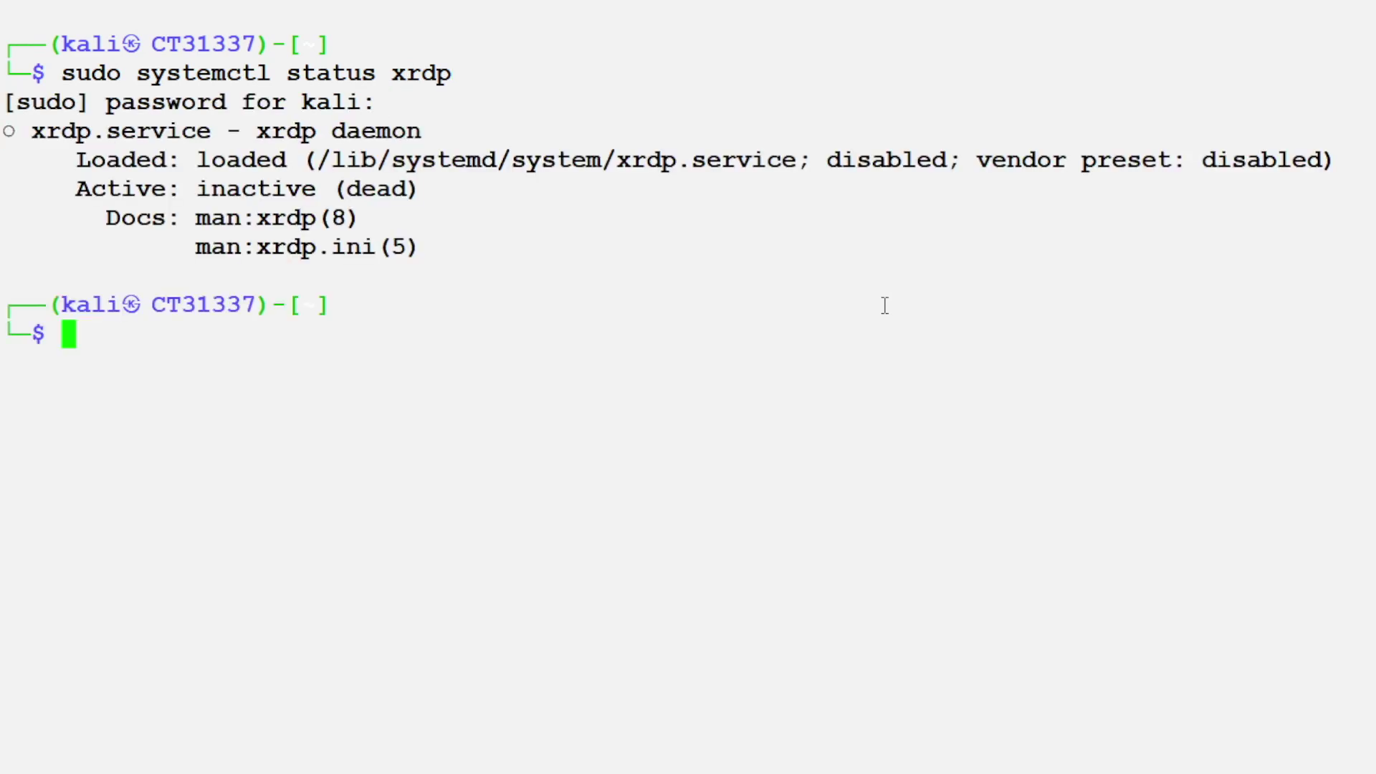
Step: Enable and start xrdp with sudo systemctl, then recheck its status
{"action": "type", "text": "sudo e"}
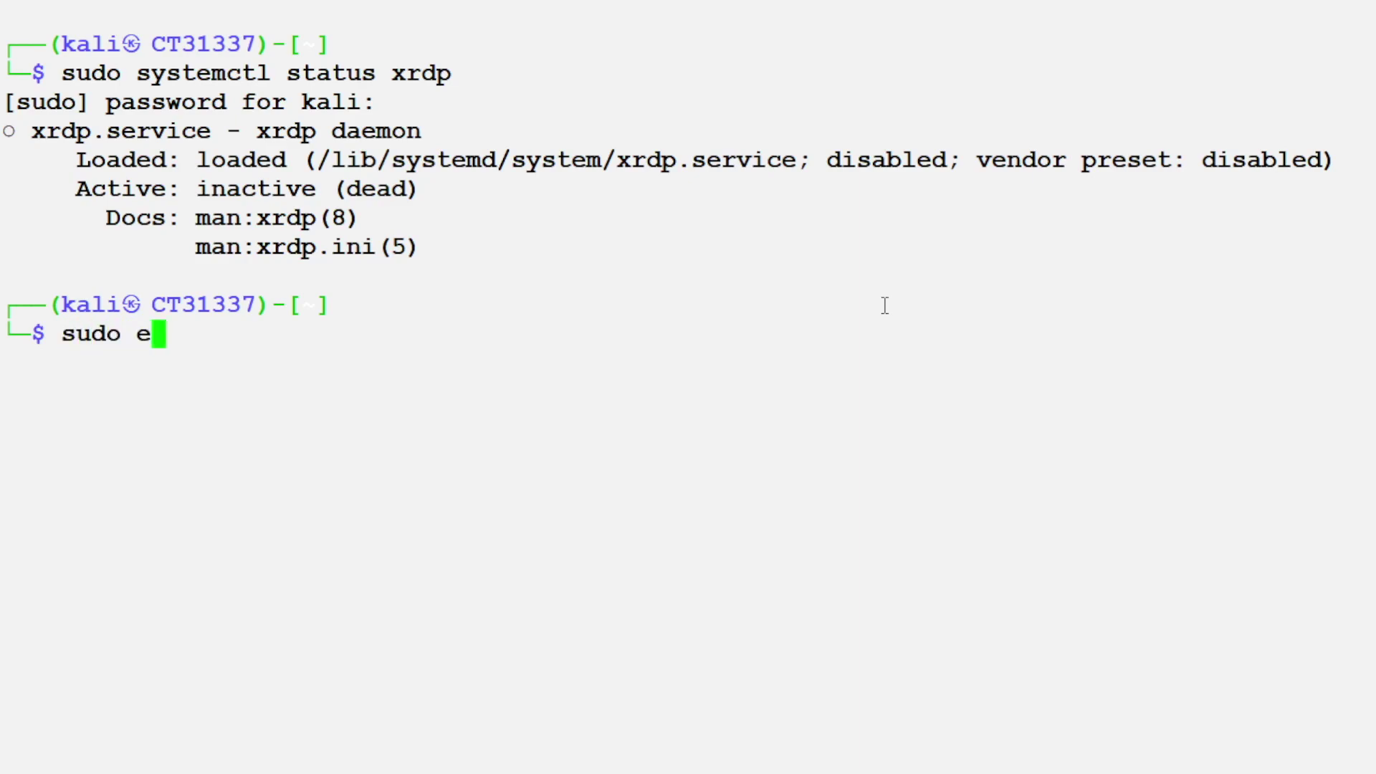
{"action": "key", "text": "BackSpace"}
{"action": "type", "text": "systemctl s"}
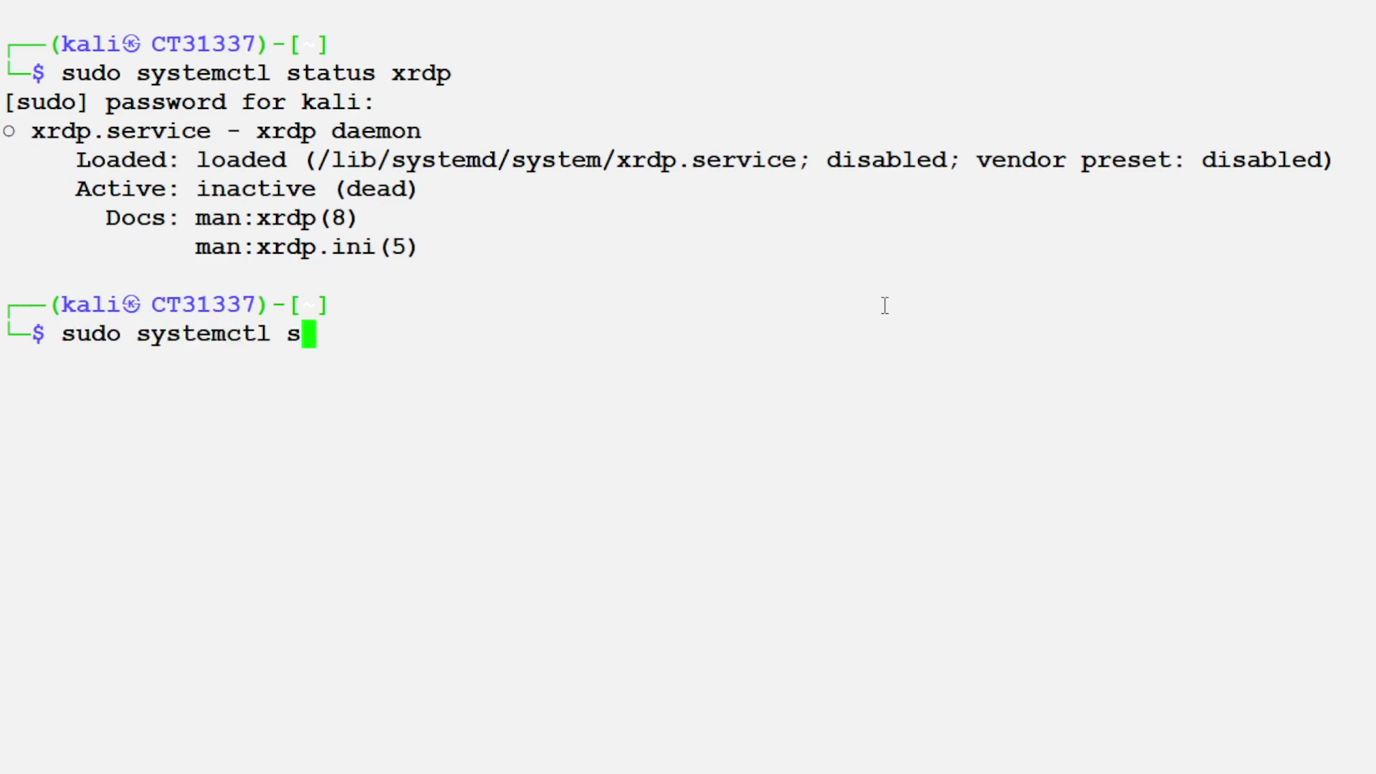
{"action": "key", "text": "BackSpace"}
{"action": "type", "text": "enable x"}
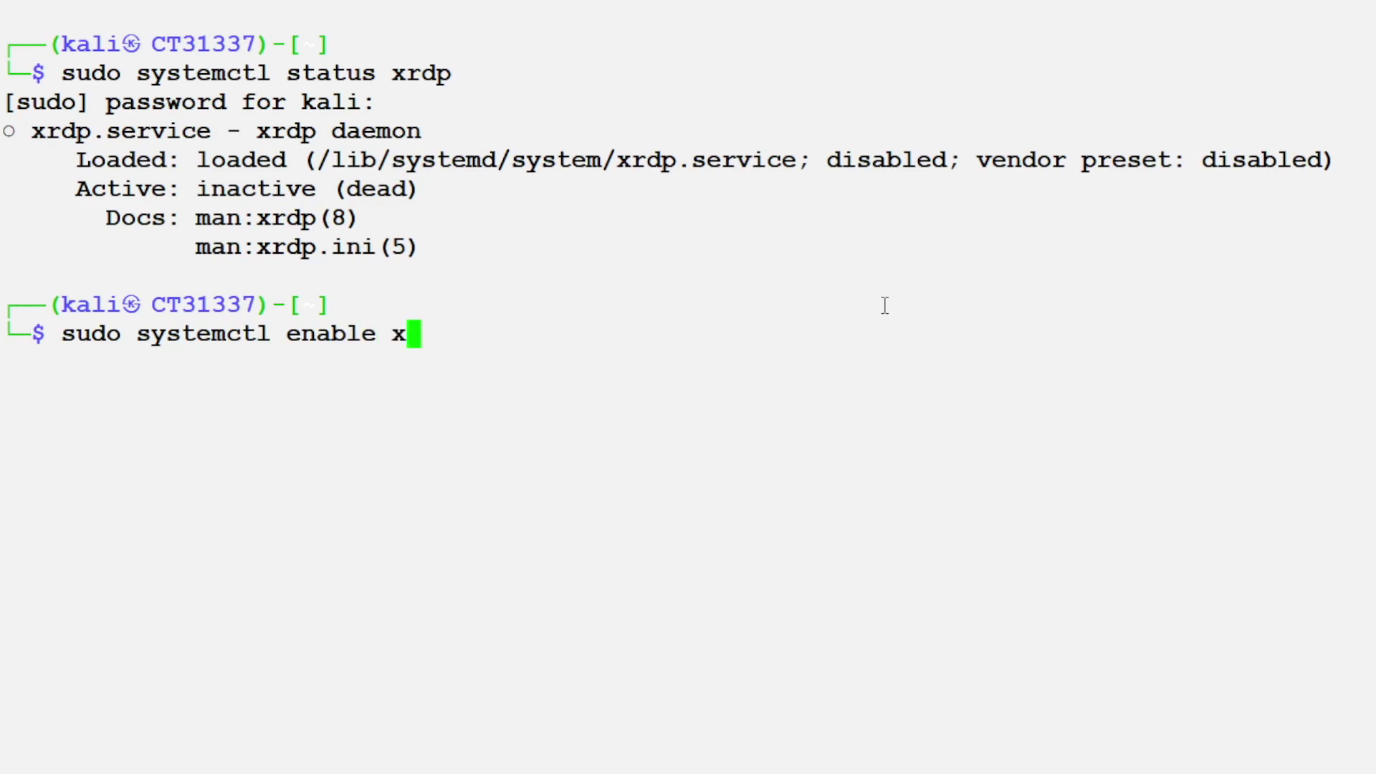
{"action": "type", "text": "rdp && "}
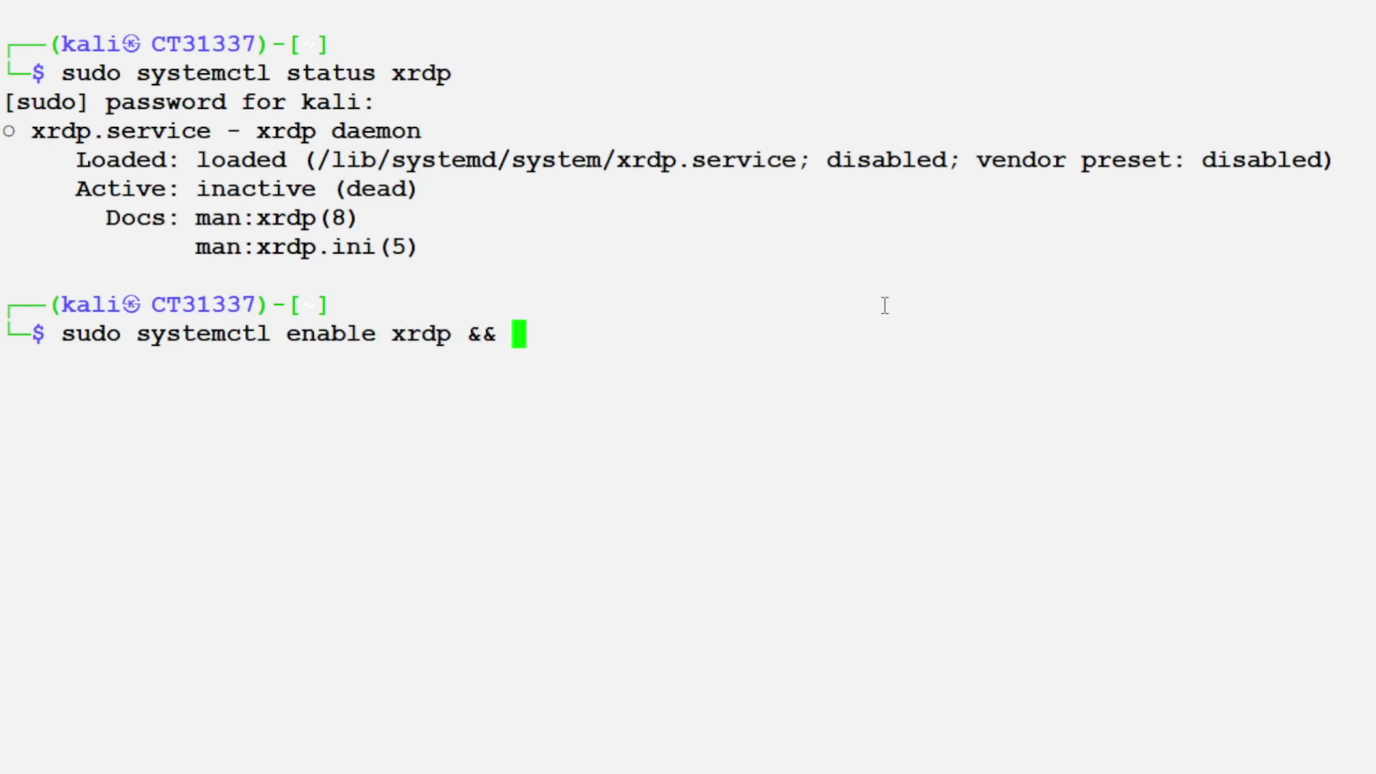
{"action": "type", "text": "sudo systemc"}
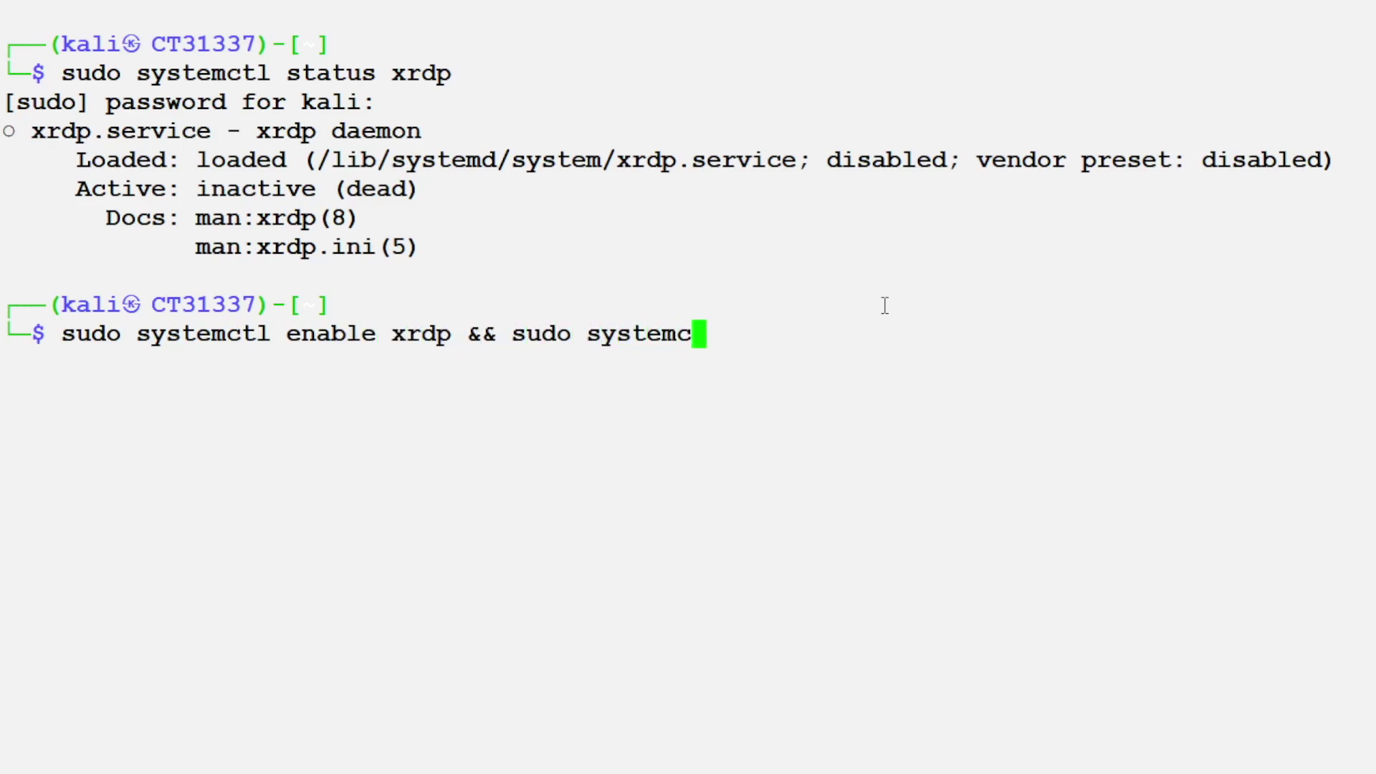
{"action": "type", "text": "tl start x"}
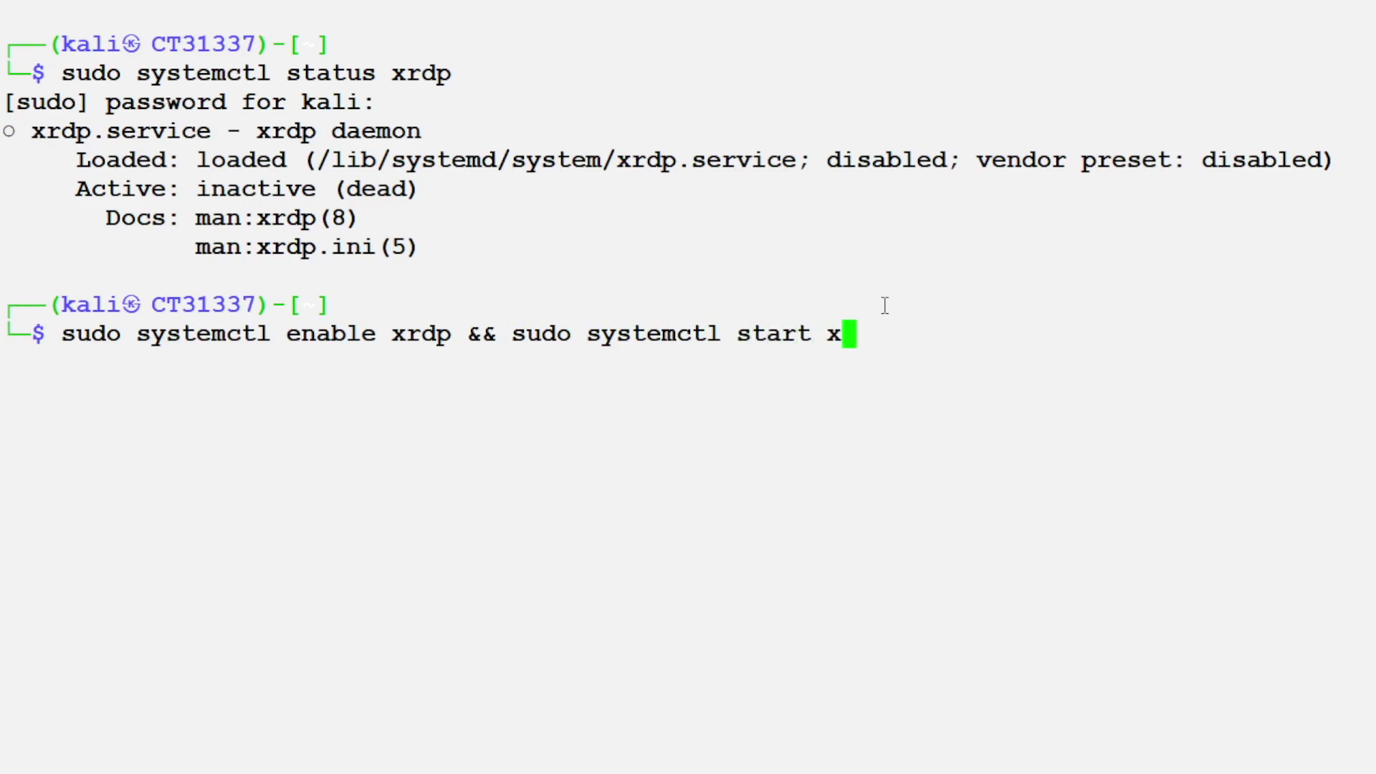
{"action": "type", "text": "rdp"}
{"action": "key", "text": "Return"}
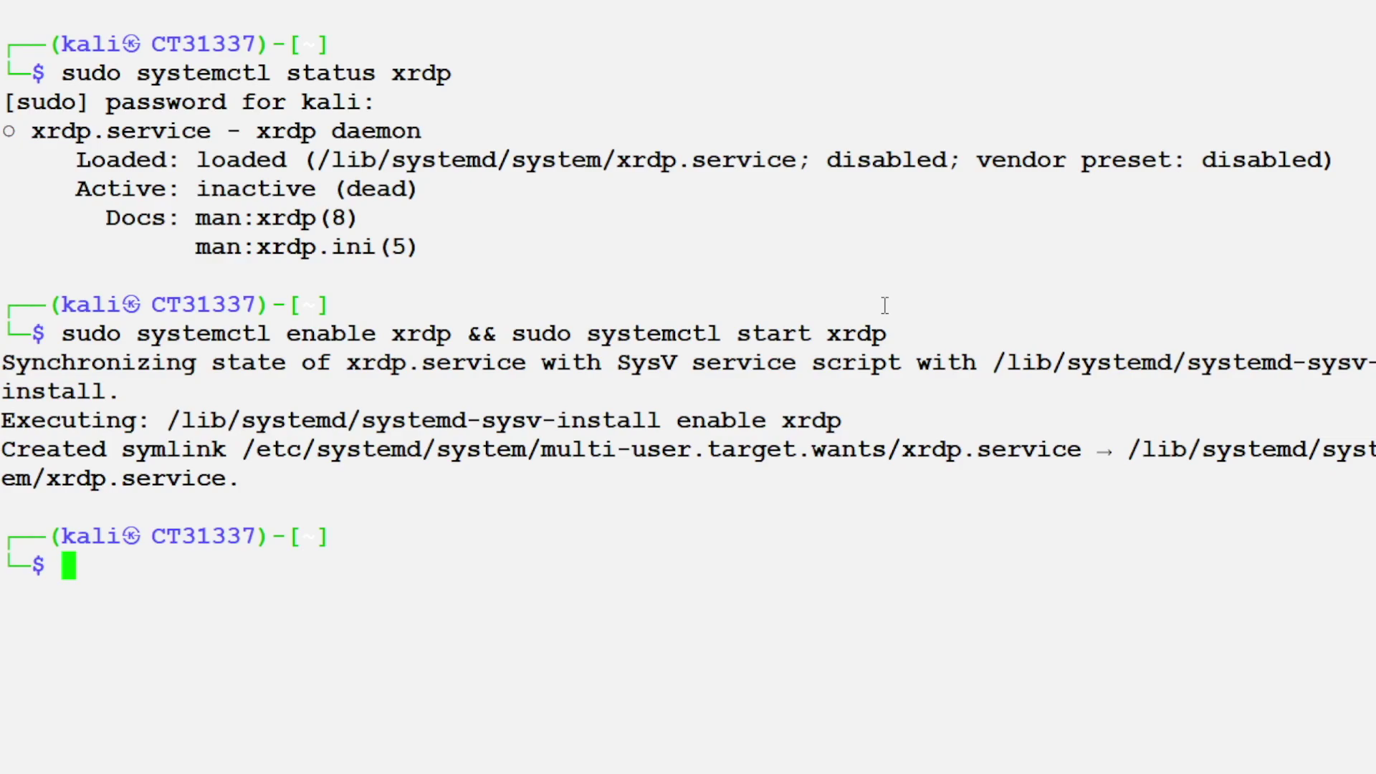
{"action": "key", "text": "Up"}
{"action": "key", "text": "Up"}
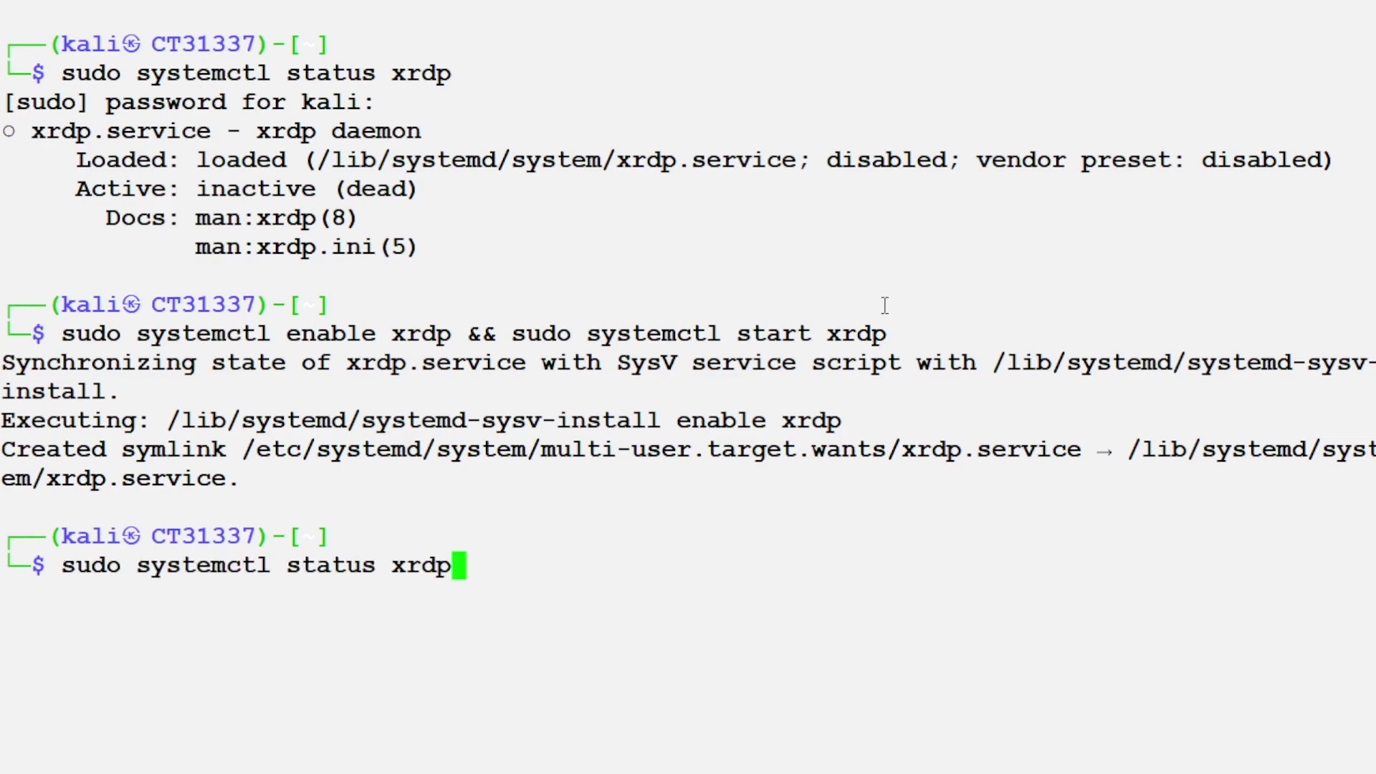
{"action": "key", "text": "Return"}
Step: Paste the Kali docs URL, highlight xrdp listening on port 3389, and clear the terminal
{"action": "type", "text": "https://www.kali.org/docs/troubleshooting/common-minimum-setup/"}
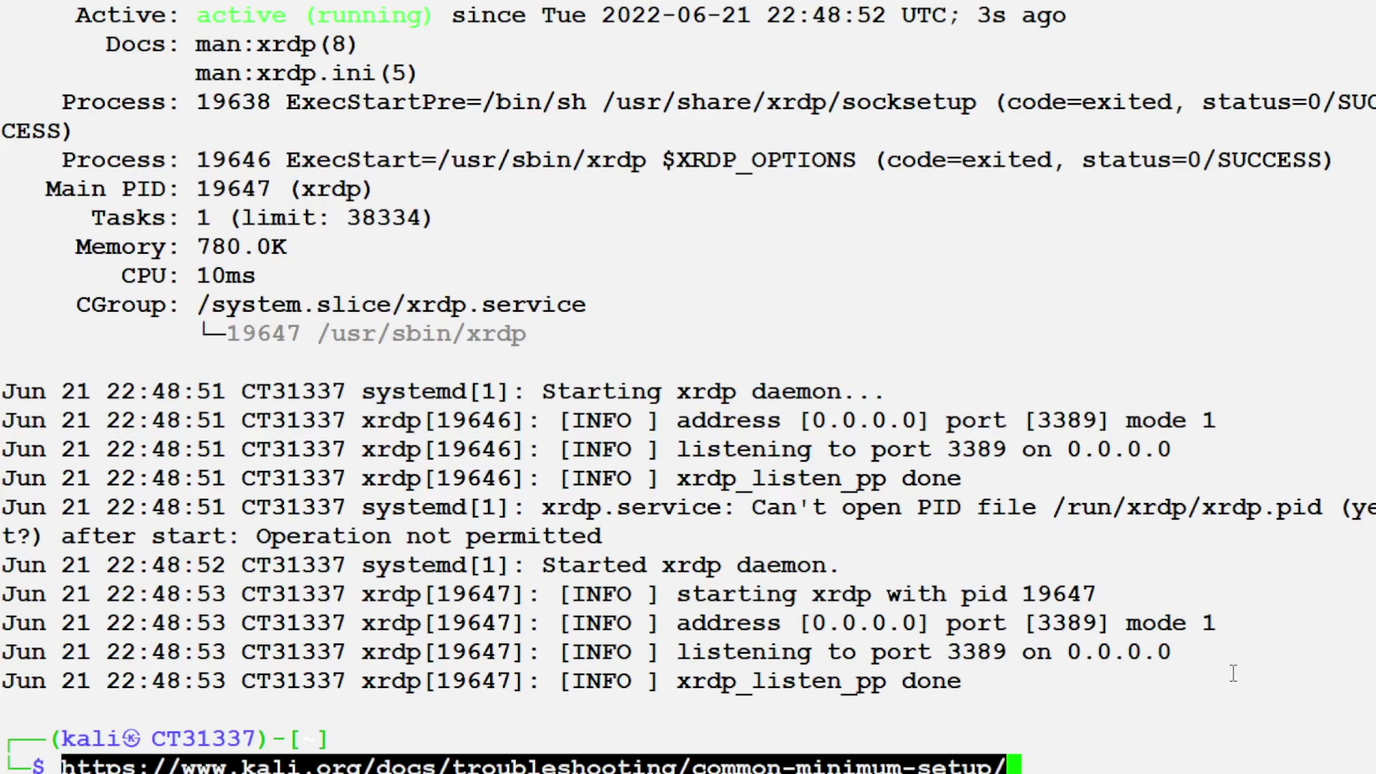
{"action": "left_click_drag", "start_coordinate": [1107, 623], "coordinate": [856, 635]}
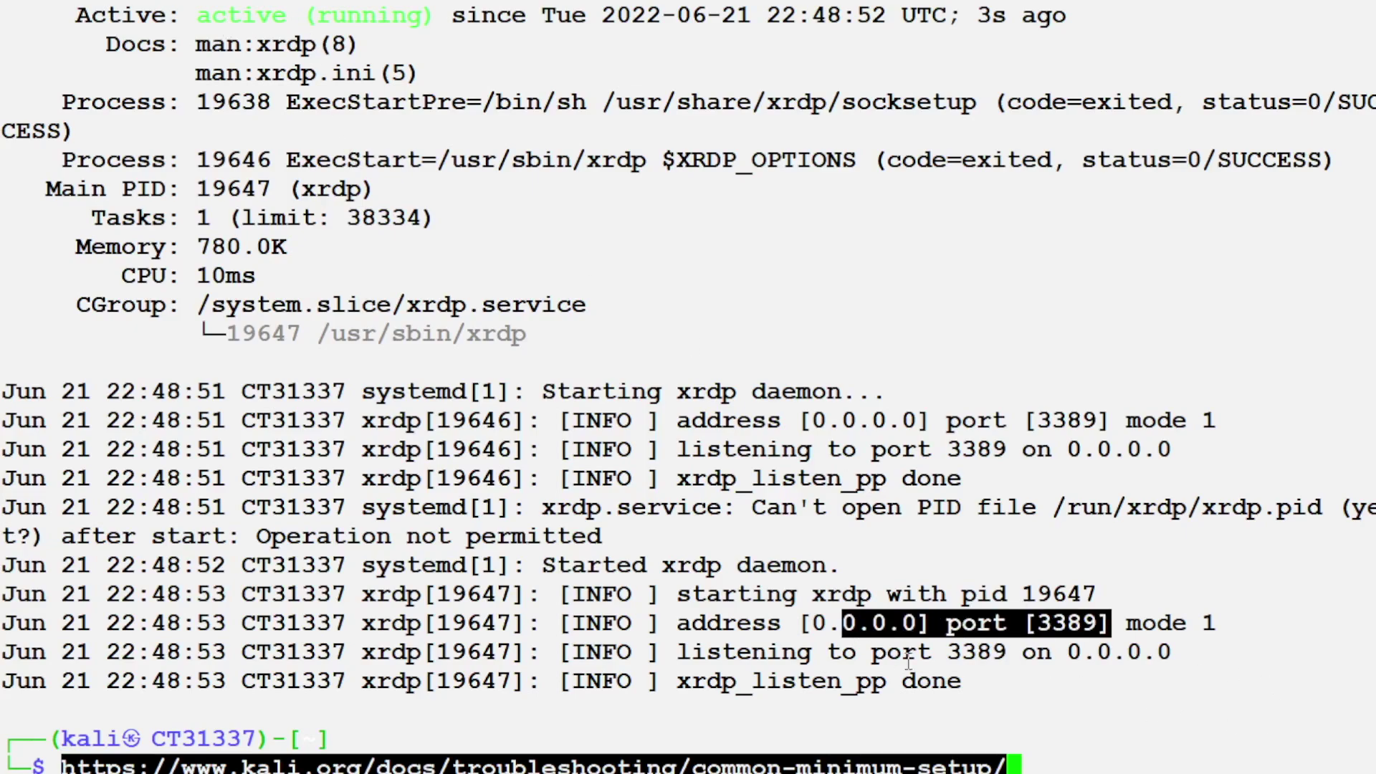
{"action": "left_click", "coordinate": [958, 685]}
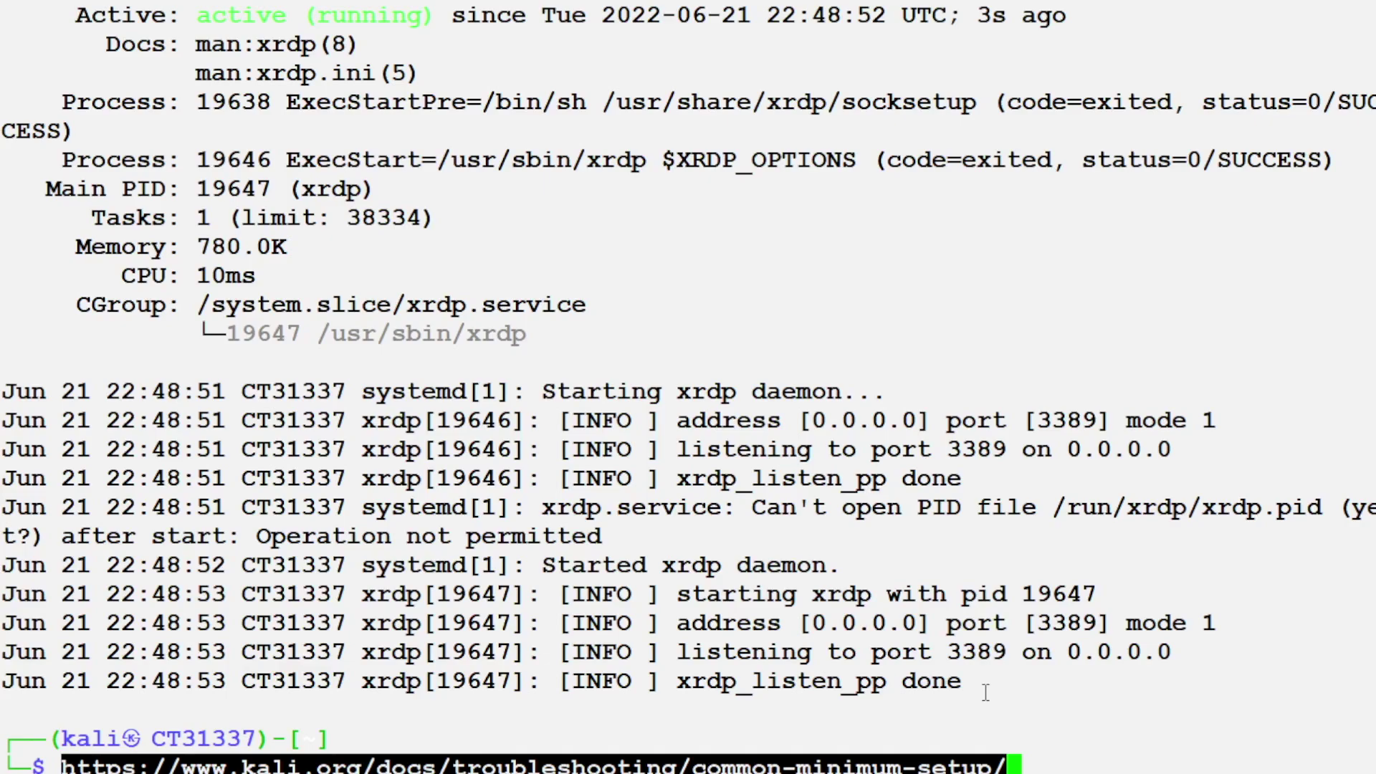
{"action": "key", "text": "Return"}
{"action": "key", "text": "Return"}
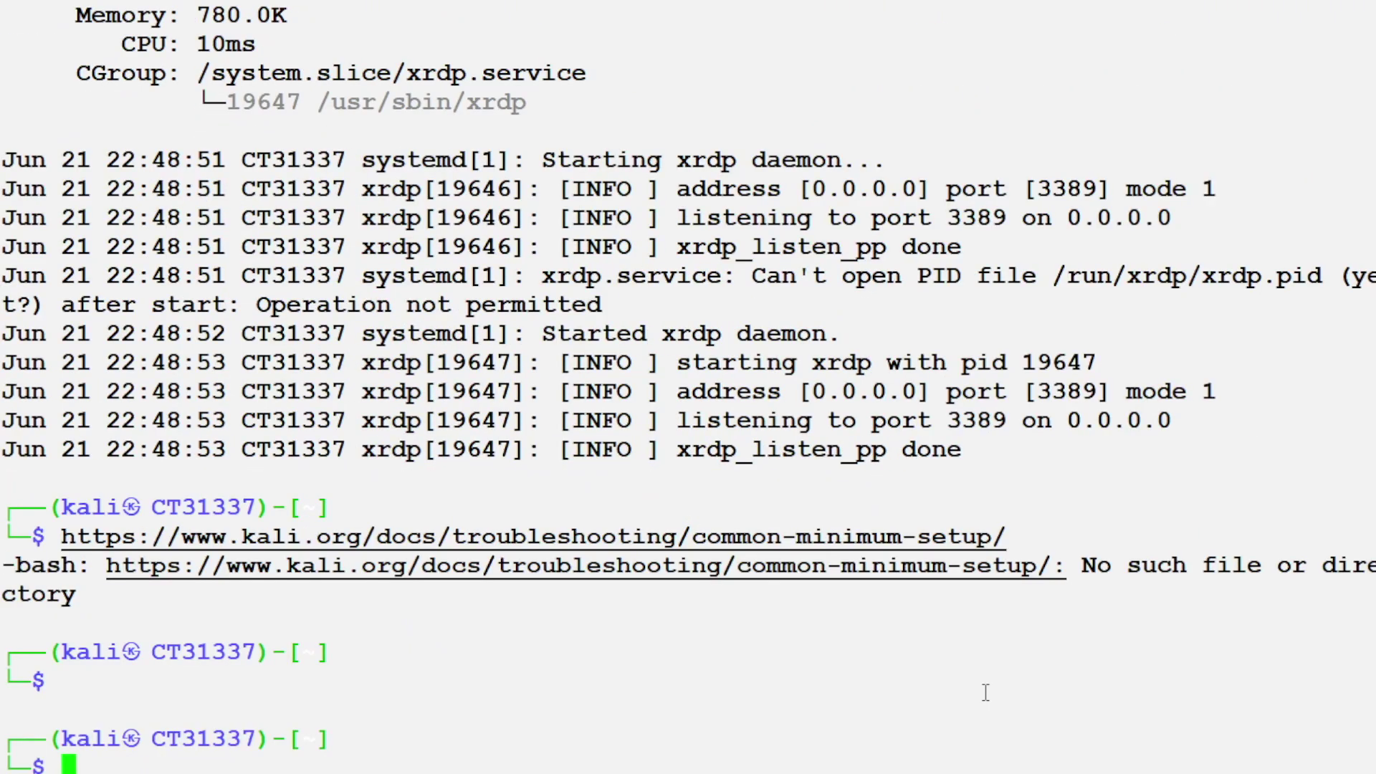
{"action": "type", "text": "clear"}
{"action": "key", "text": "Return"}
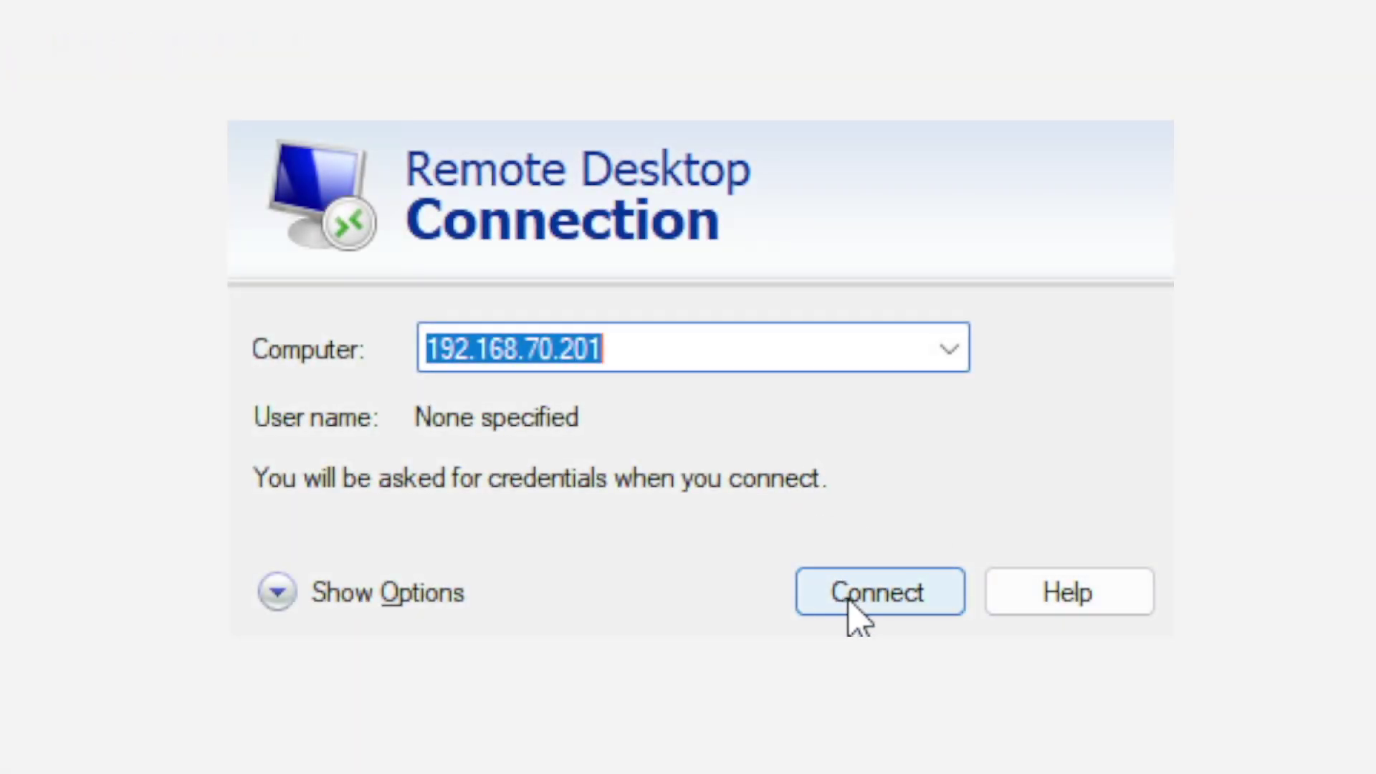
Step: Connect to 192.168.70.201 and log in with the account username and password, confirming authentication
{"action": "left_click", "coordinate": [850, 604]}
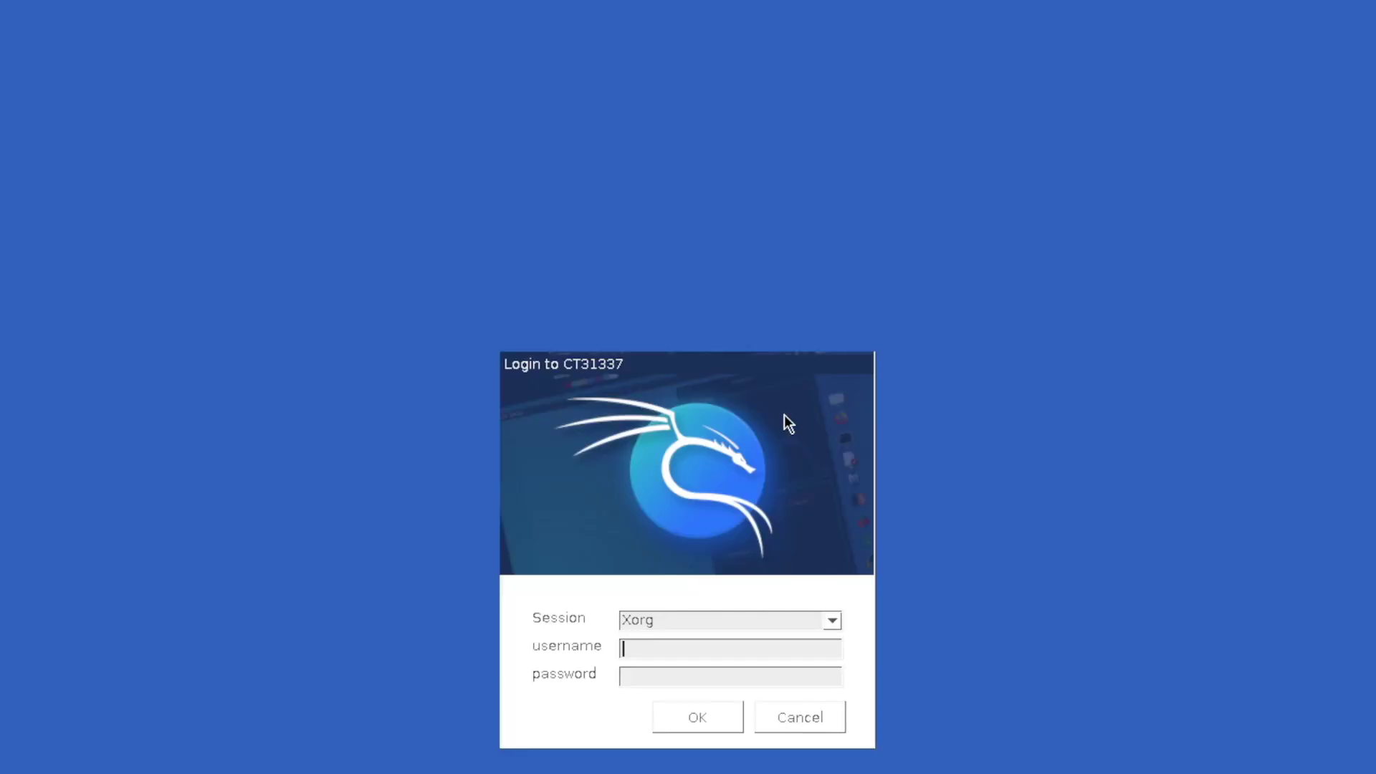
{"action": "type", "text": "kali"}
{"action": "key", "text": "Tab"}
{"action": "type", "text": "kali"}
{"action": "key", "text": "Return"}
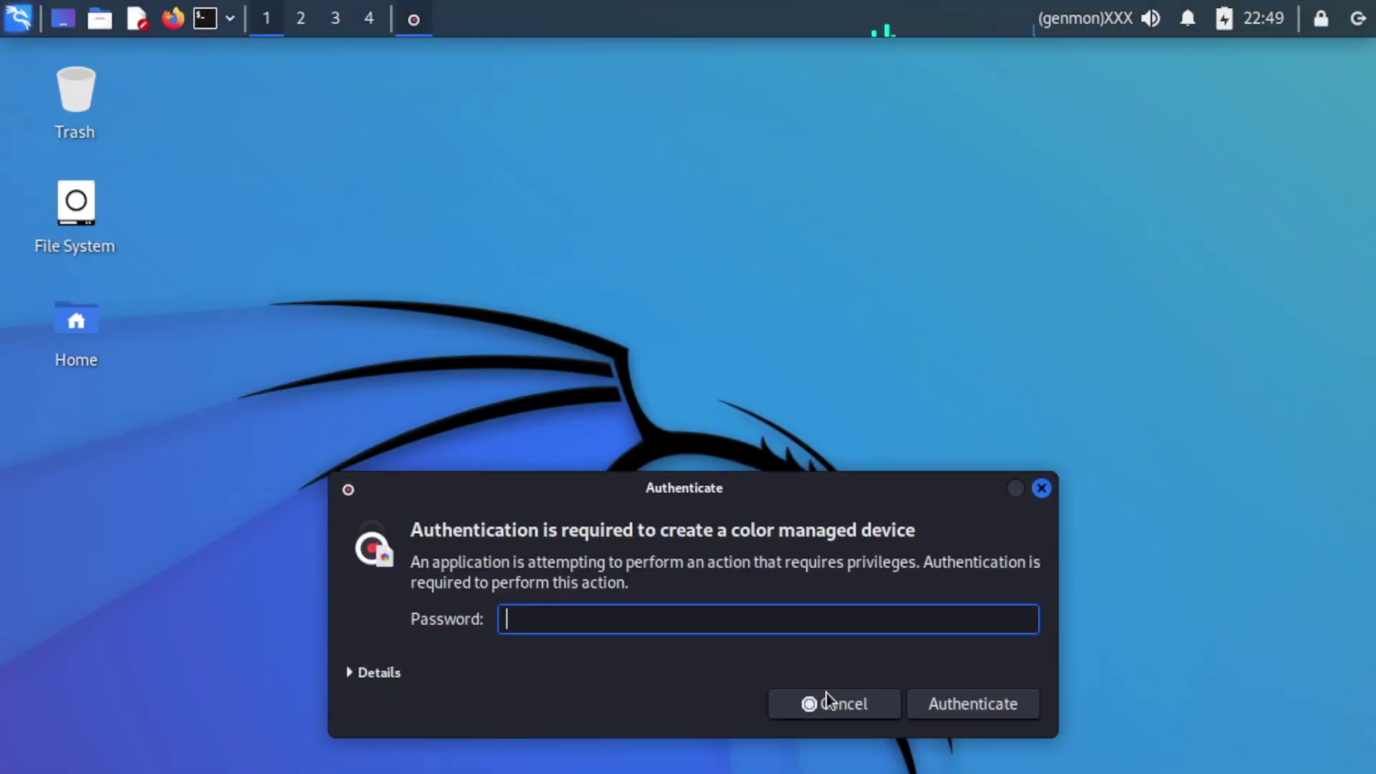
{"action": "type", "text": "kali"}
{"action": "key", "text": "Return"}
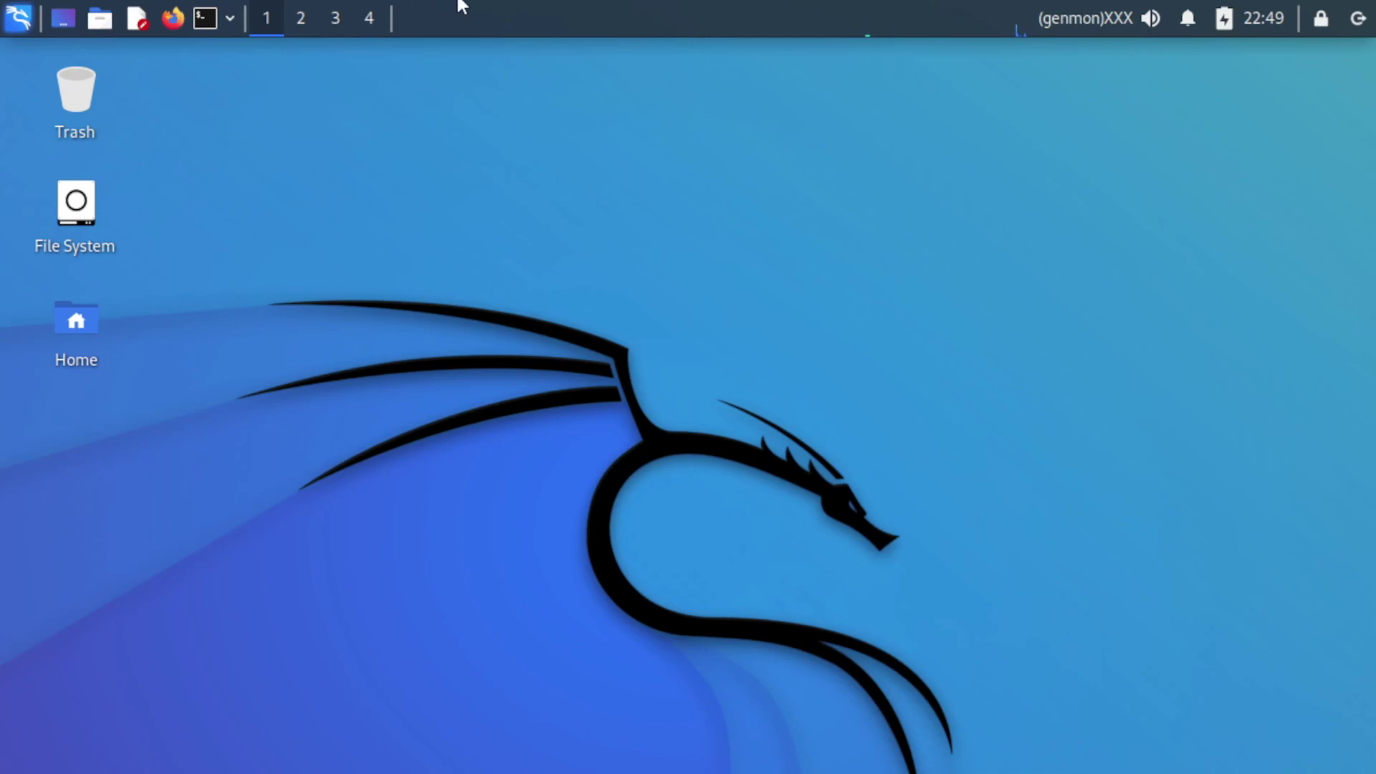
Step: Browse the Whisker applications menu on the container's Xfce desktop, then close it
{"action": "left_click", "coordinate": [18, 17]}
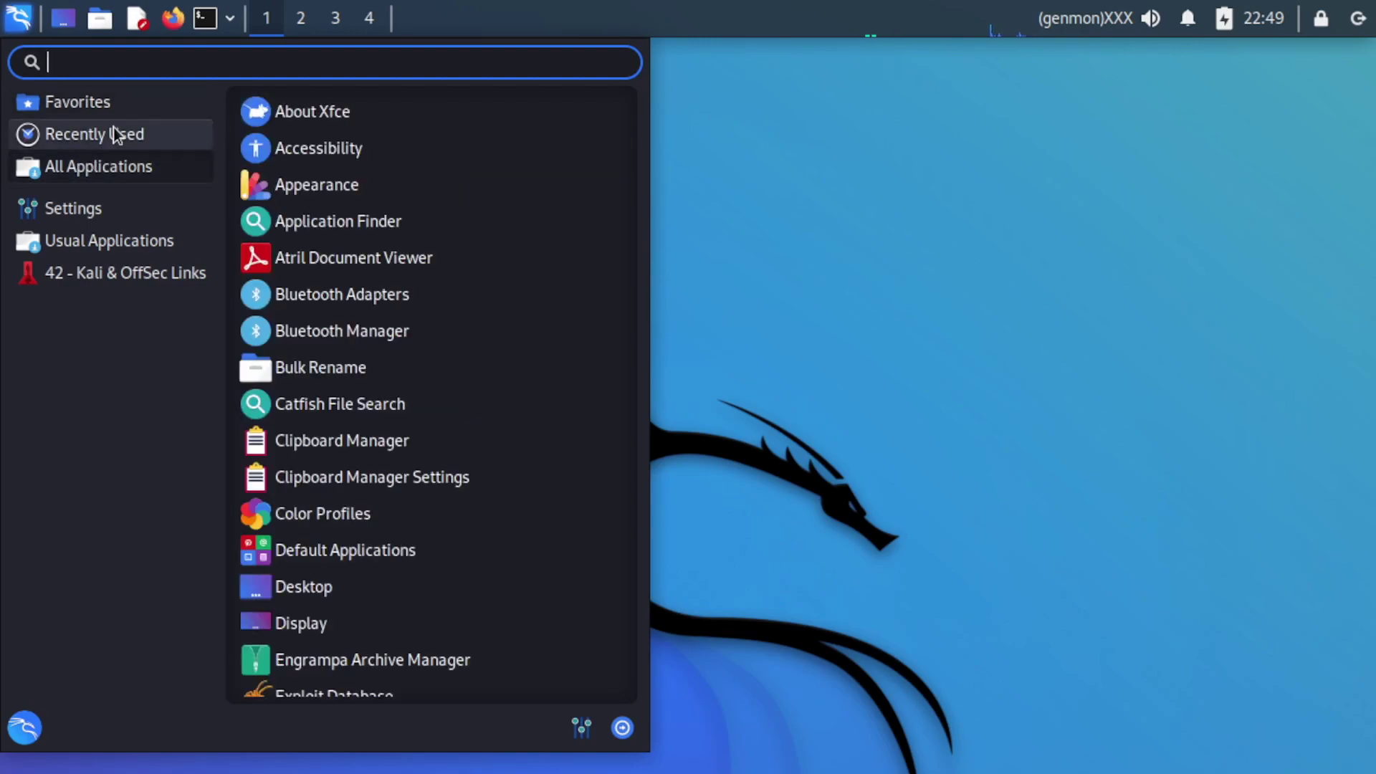
{"action": "mouse_move", "coordinate": [128, 162]}
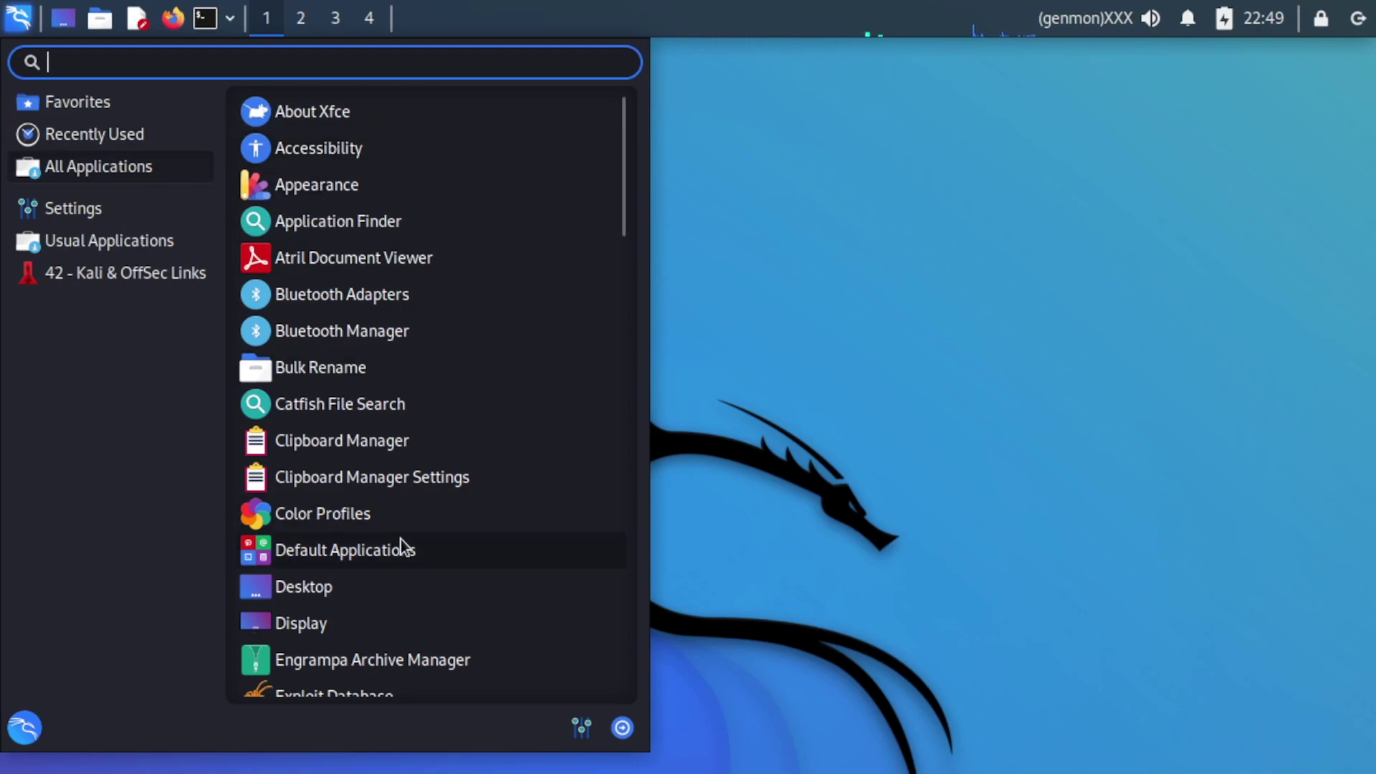
{"action": "scroll", "coordinate": [400, 542], "scroll_direction": "down", "scroll_amount": 5}
{"action": "scroll", "coordinate": [401, 539], "scroll_direction": "down", "scroll_amount": 4}
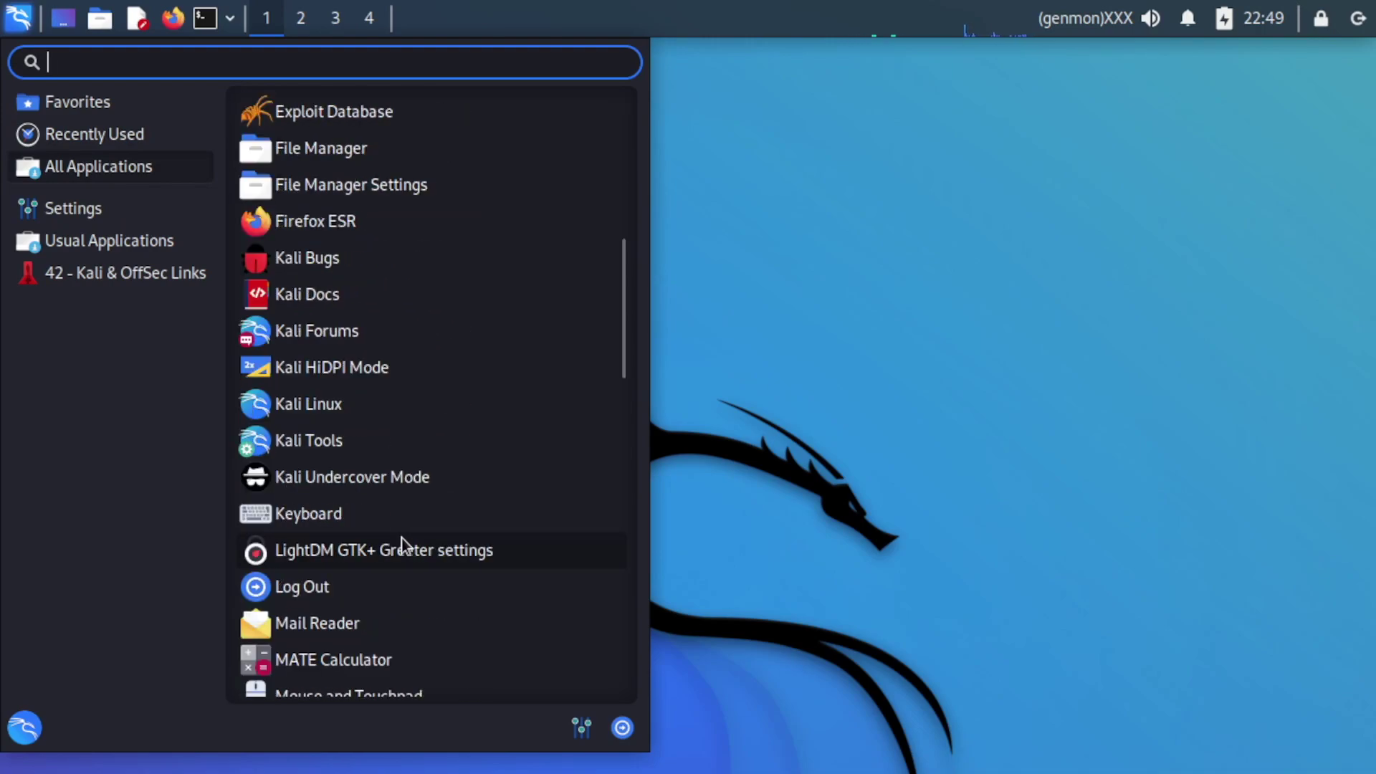
{"action": "scroll", "coordinate": [401, 549], "scroll_direction": "down", "scroll_amount": 5}
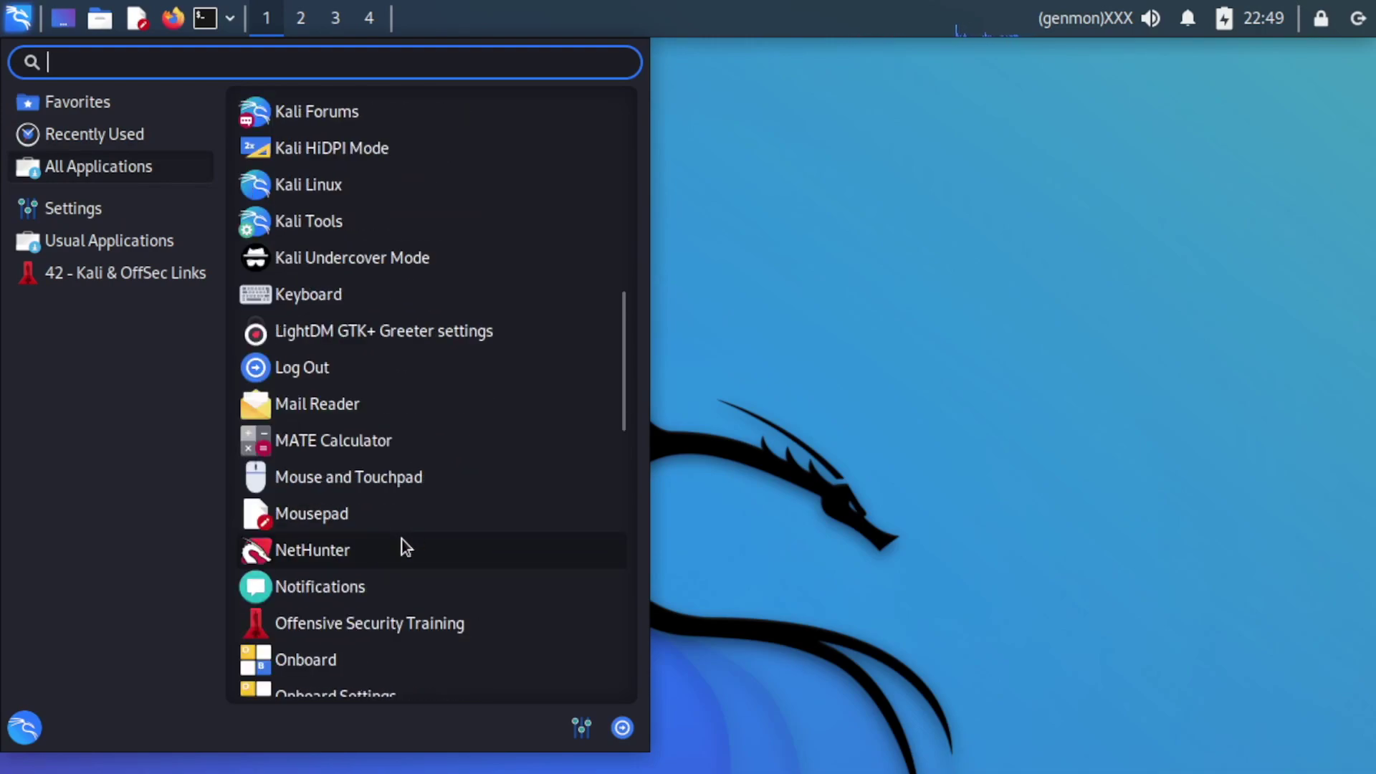
{"action": "scroll", "coordinate": [401, 539], "scroll_direction": "down", "scroll_amount": 1}
{"action": "scroll", "coordinate": [402, 539], "scroll_direction": "up", "scroll_amount": 9}
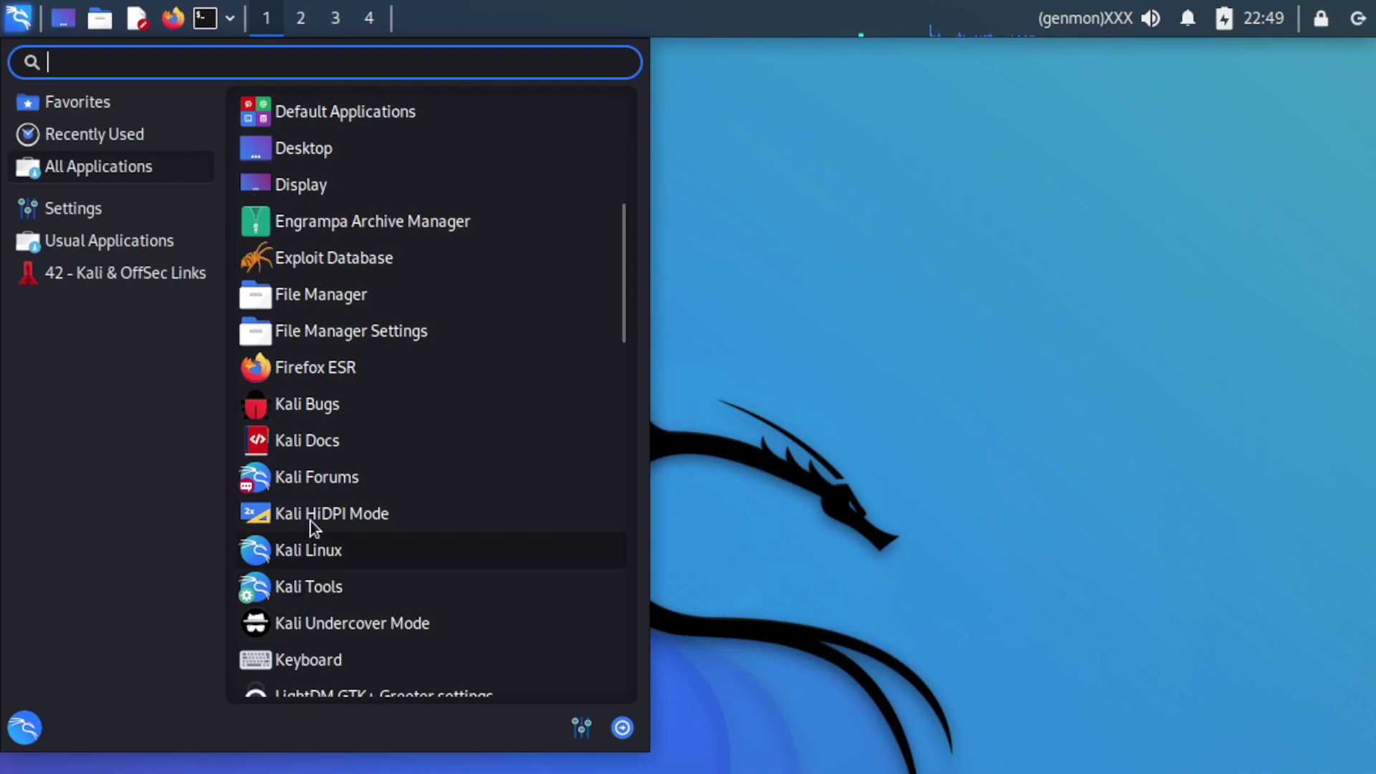
{"action": "scroll", "coordinate": [320, 513], "scroll_direction": "up", "scroll_amount": 5}
{"action": "scroll", "coordinate": [320, 513], "scroll_direction": "up", "scroll_amount": 1}
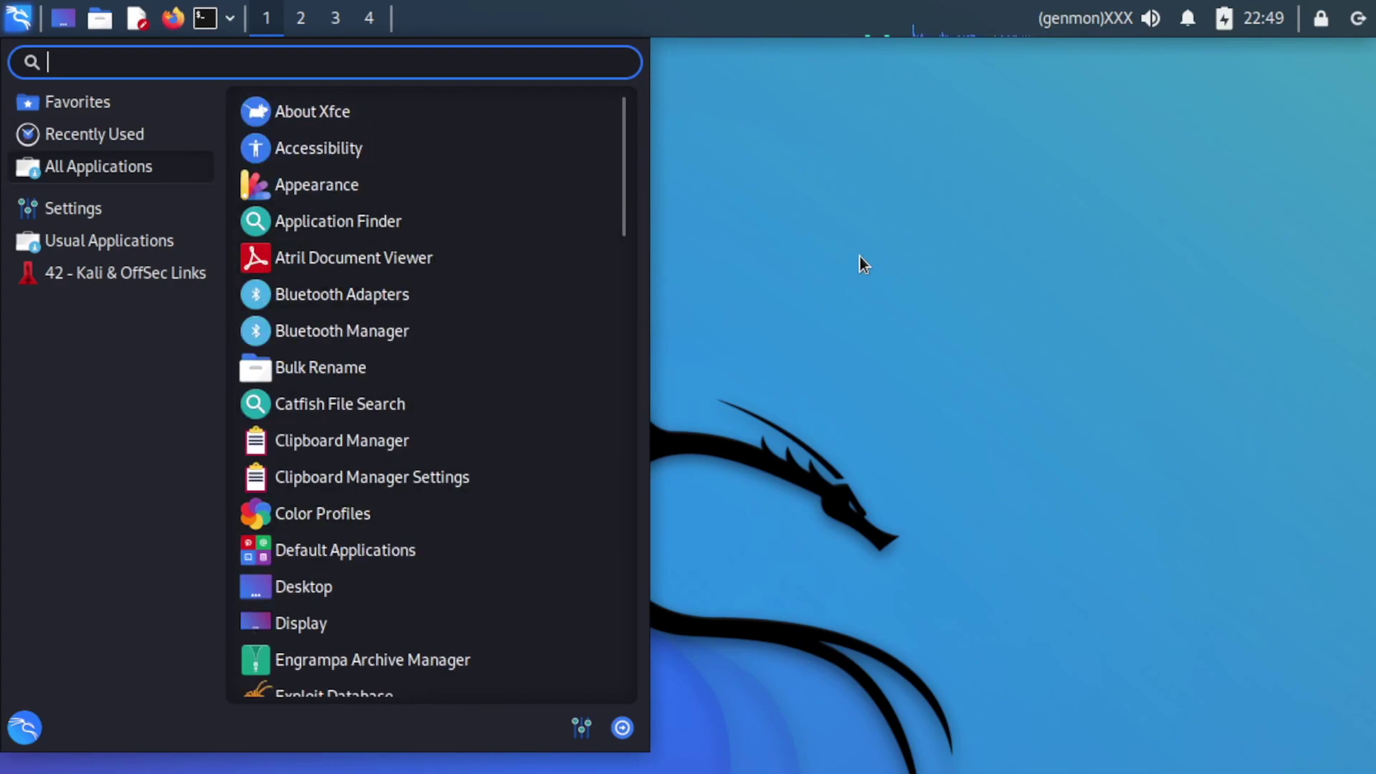
{"action": "left_click", "coordinate": [712, 201]}
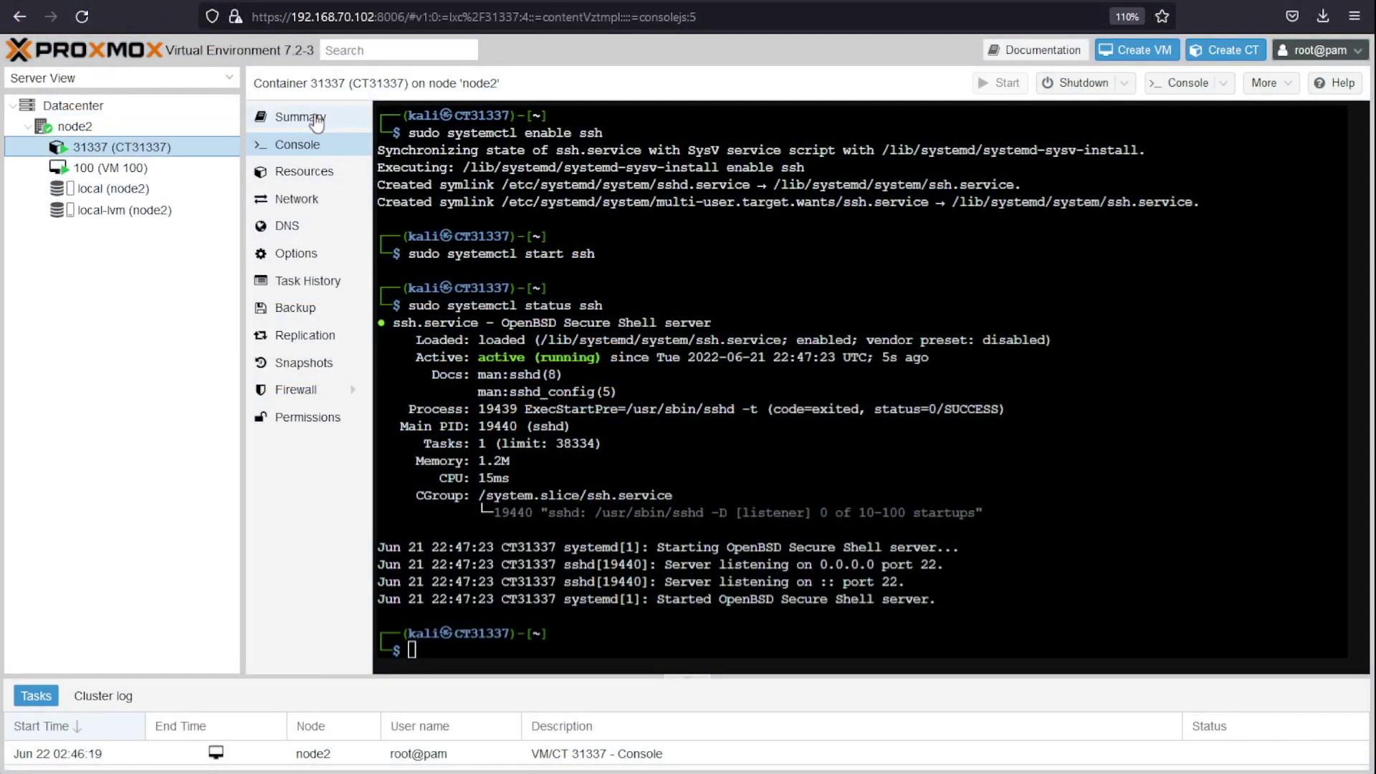
Step: Compare the container's memory usage against VM 100's memory usage on their summaries
{"action": "left_click", "coordinate": [317, 118]}
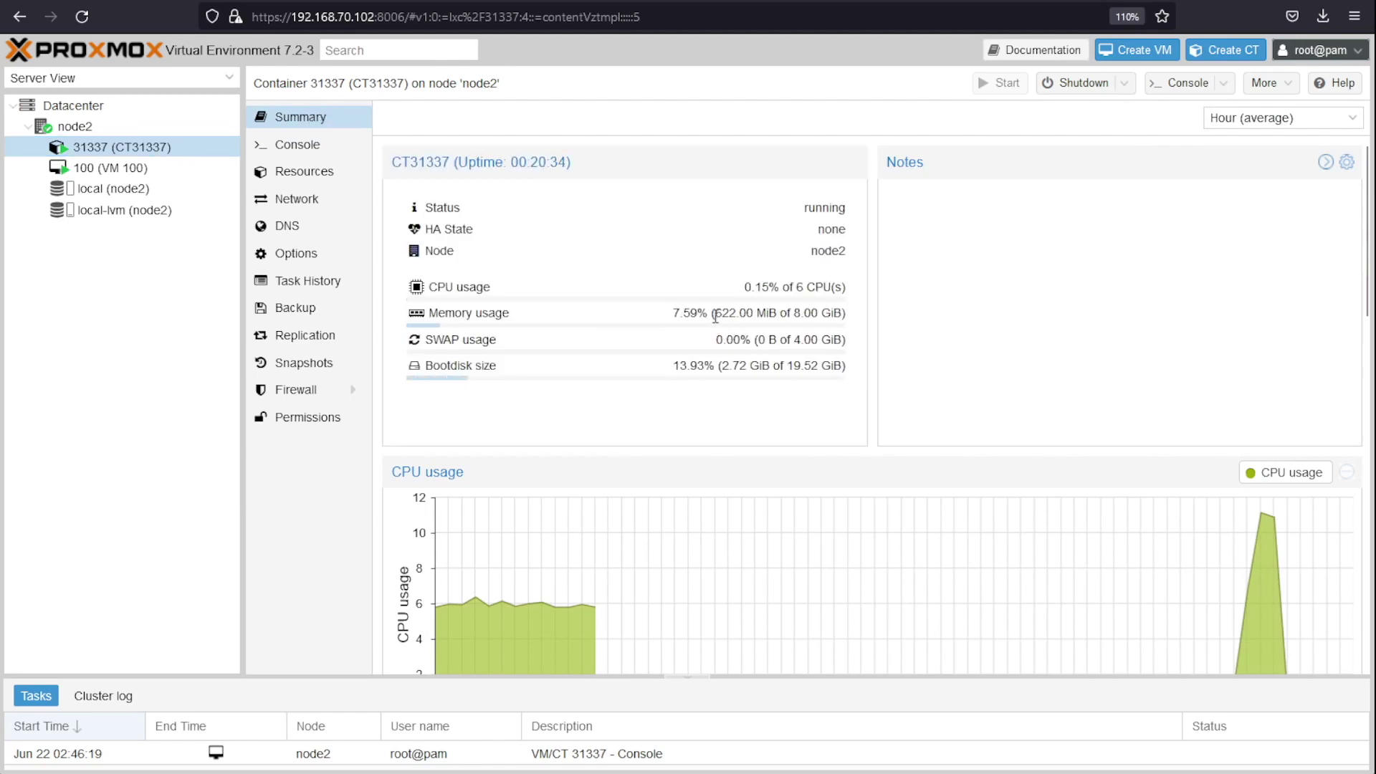
{"action": "triple_click", "coordinate": [717, 317]}
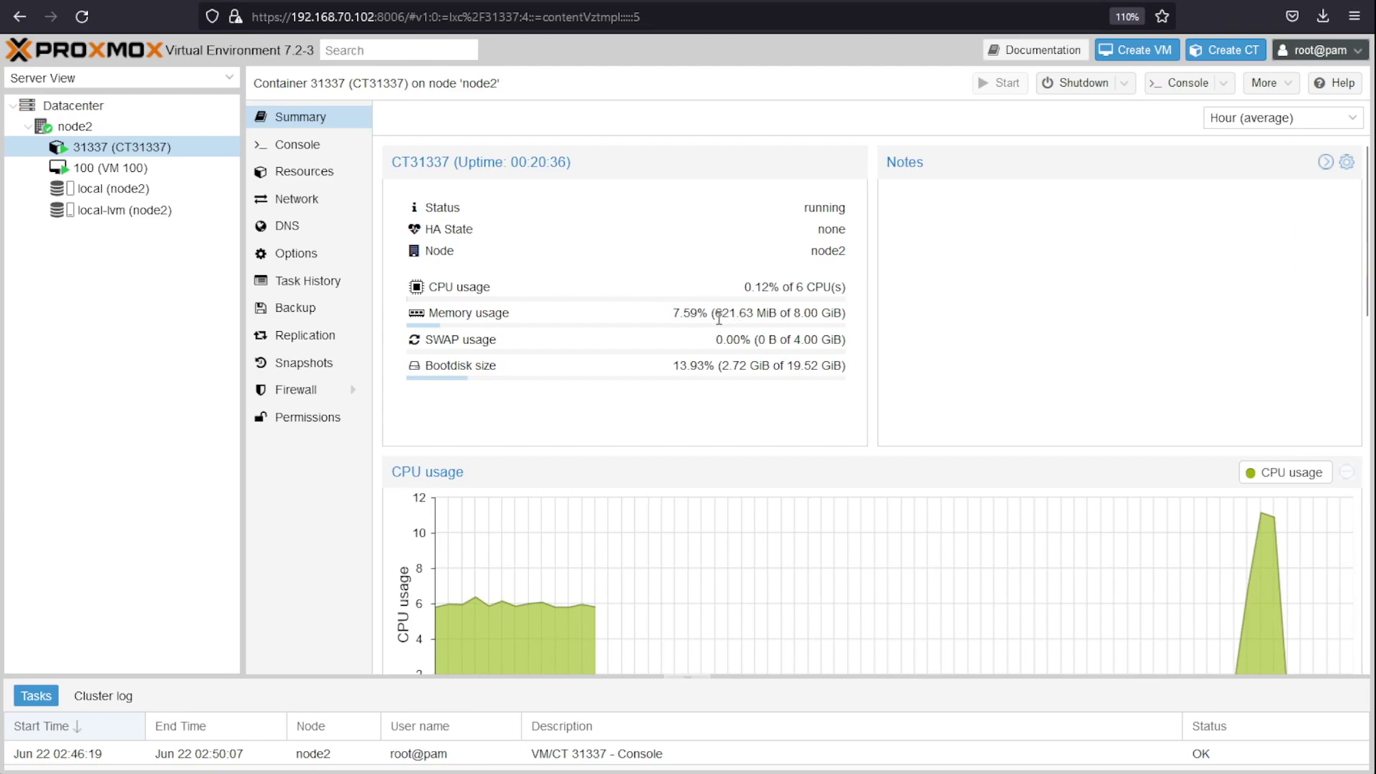
{"action": "left_click_drag", "start_coordinate": [720, 318], "coordinate": [768, 317]}
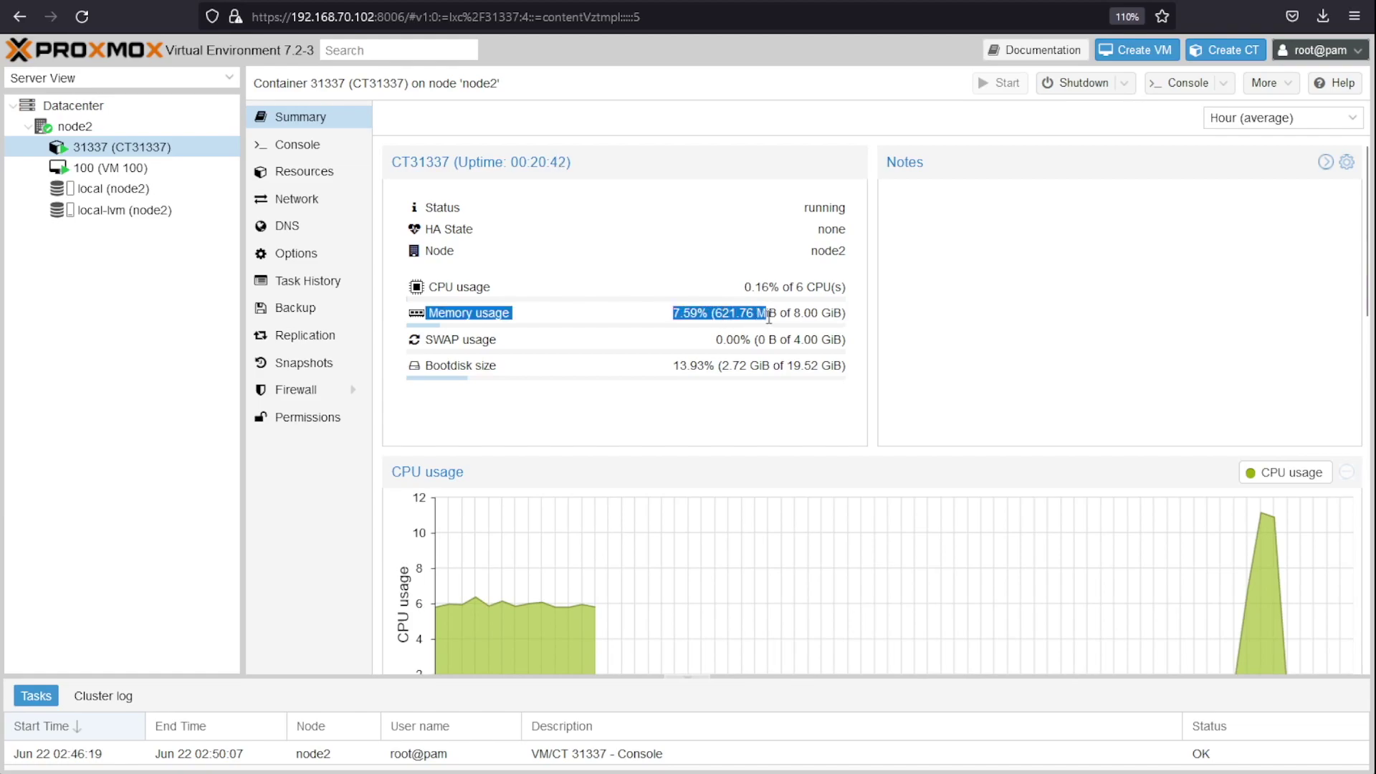
{"action": "left_click", "coordinate": [99, 170]}
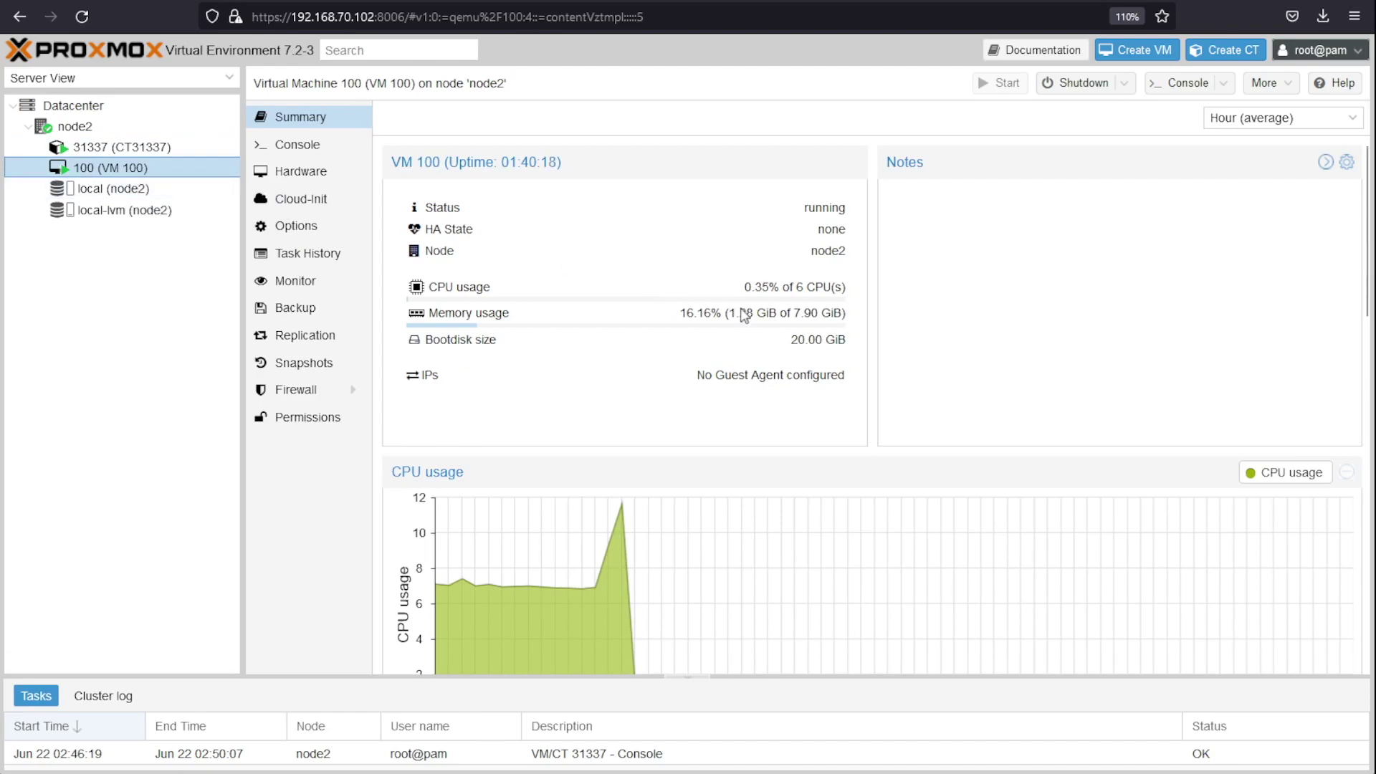
{"action": "left_click_drag", "start_coordinate": [729, 313], "coordinate": [427, 314]}
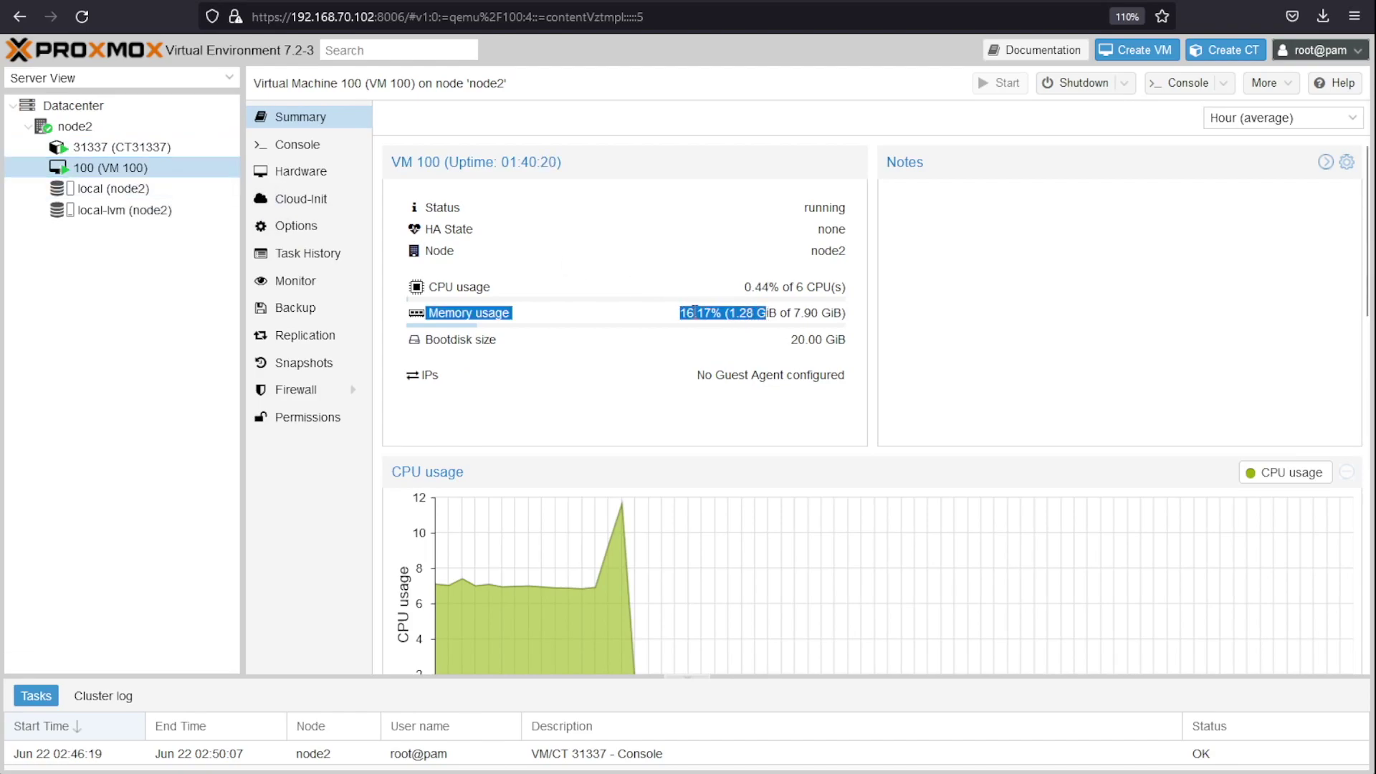
Step: Log in to Kali in VM 100's console, browse its Information Gathering menu, then return to CT31337's summary
{"action": "left_click", "coordinate": [279, 150]}
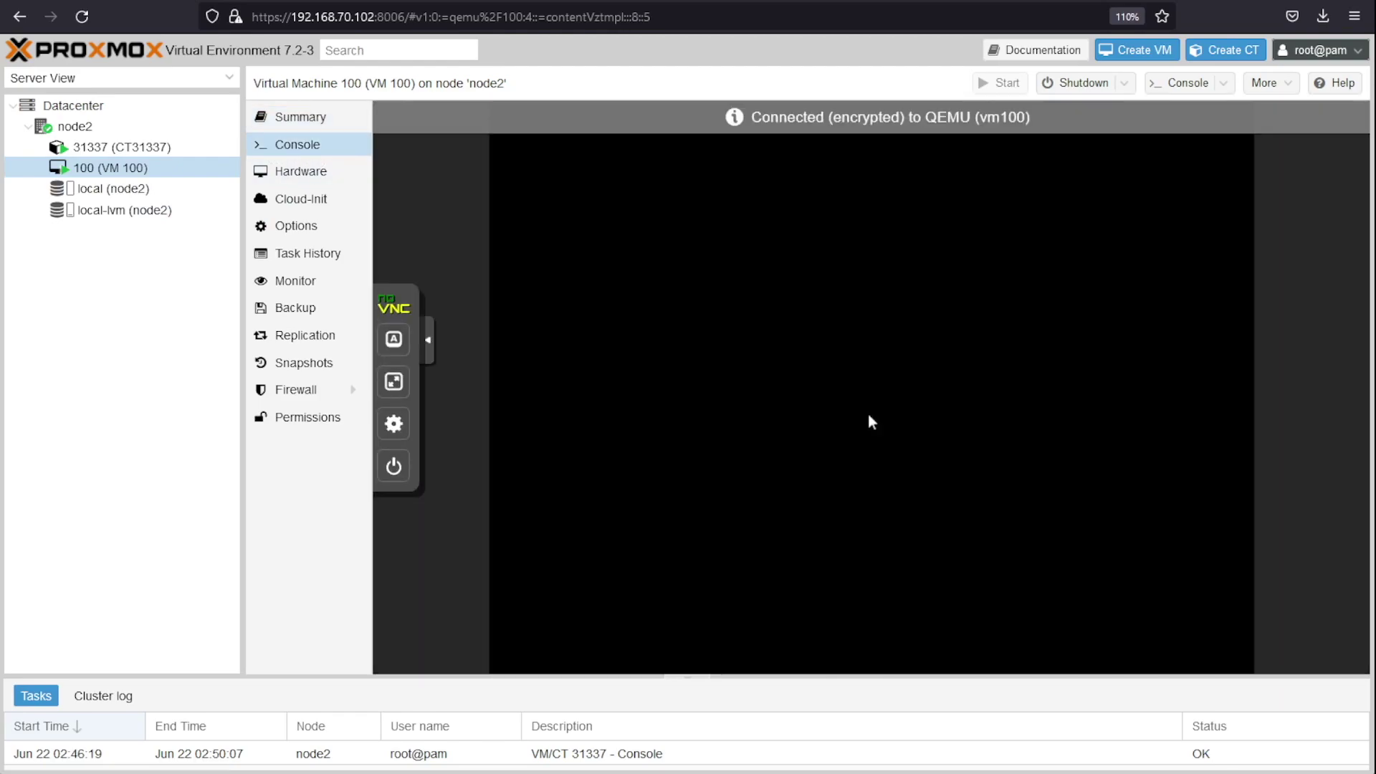
{"action": "type", "text": "kali"}
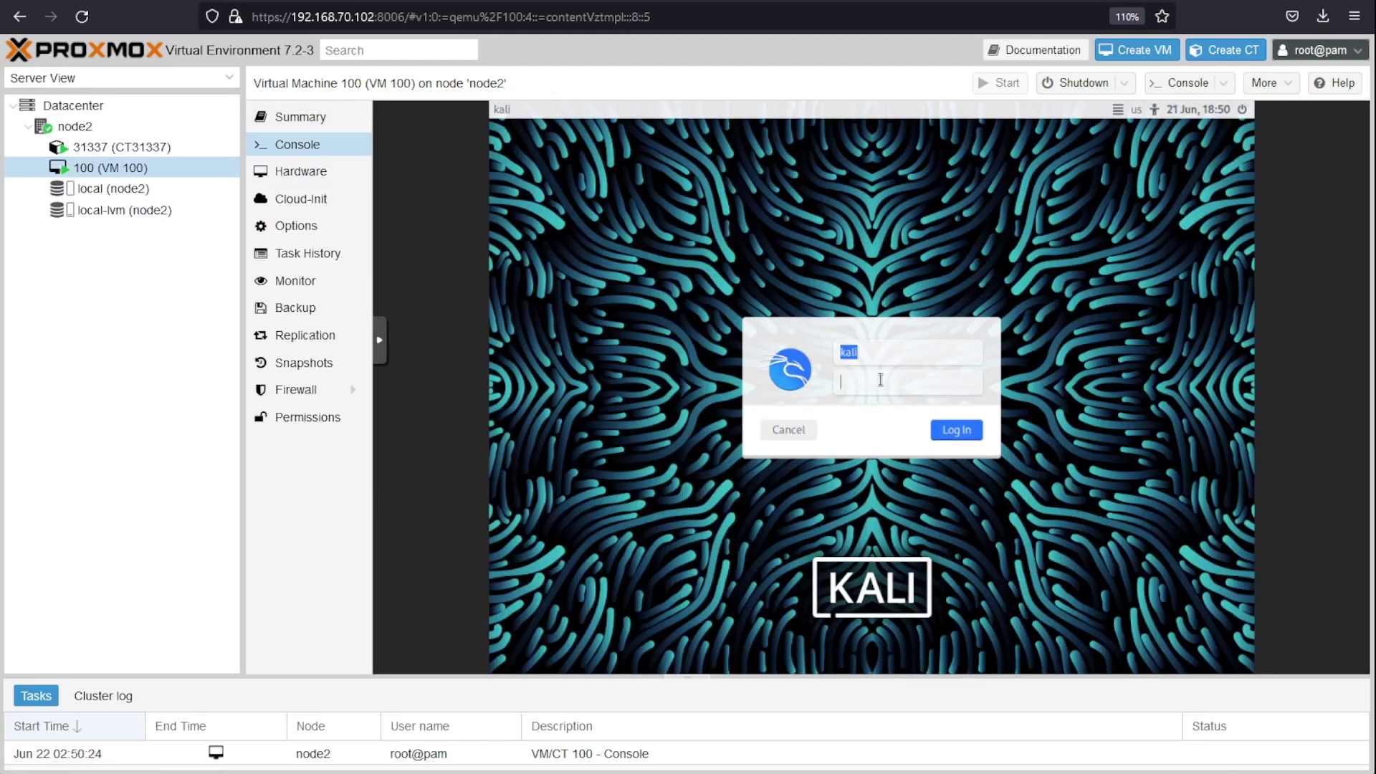
{"action": "key", "text": "Return"}
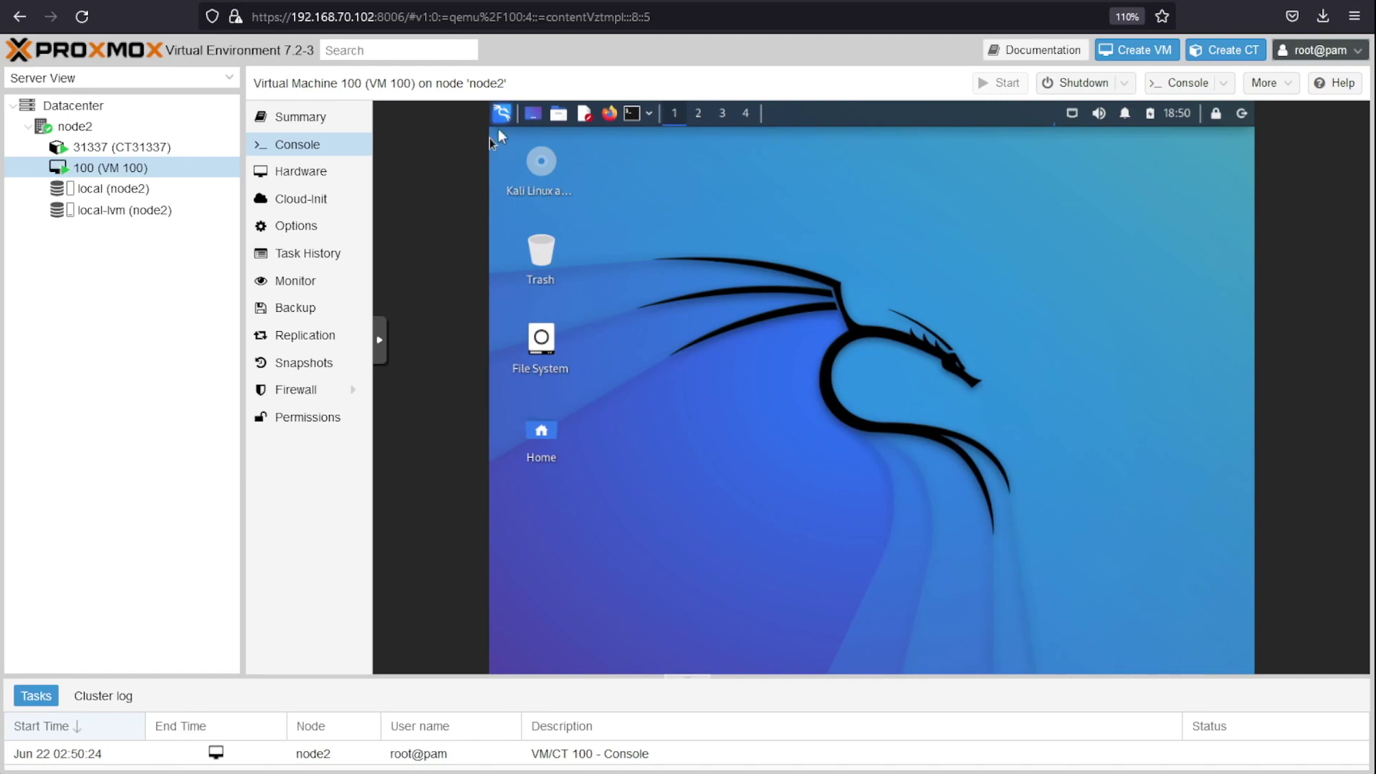
{"action": "left_click", "coordinate": [504, 113]}
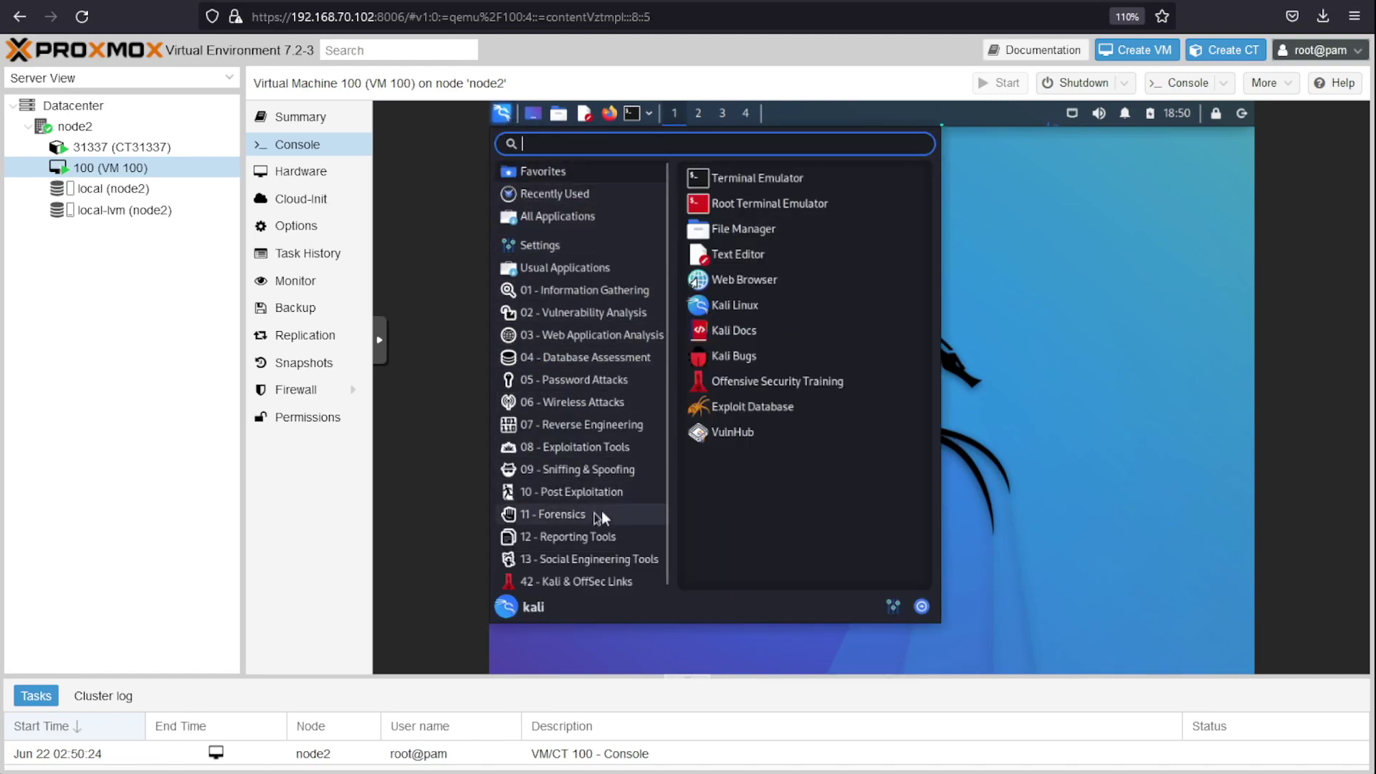
{"action": "left_click", "coordinate": [573, 290]}
{"action": "left_click", "coordinate": [1097, 366]}
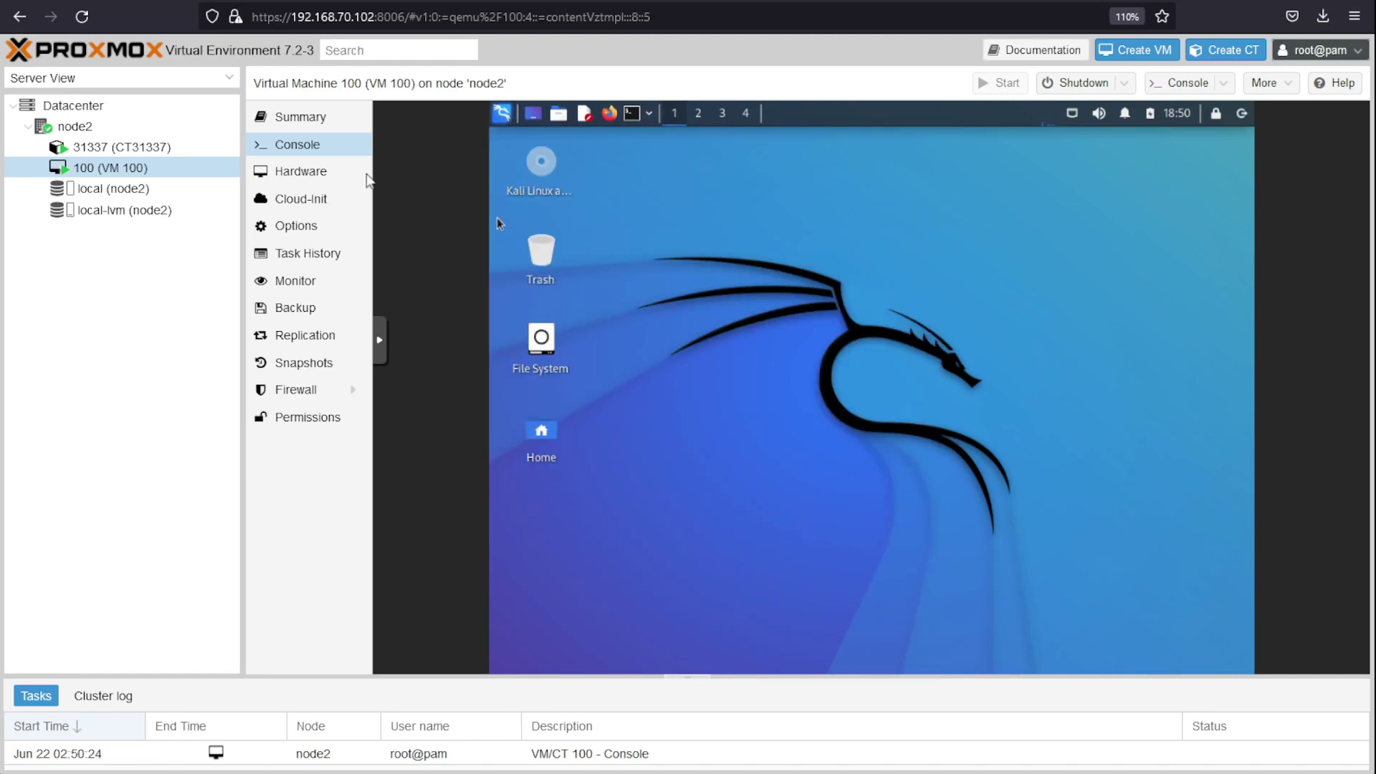
{"action": "left_click", "coordinate": [313, 122]}
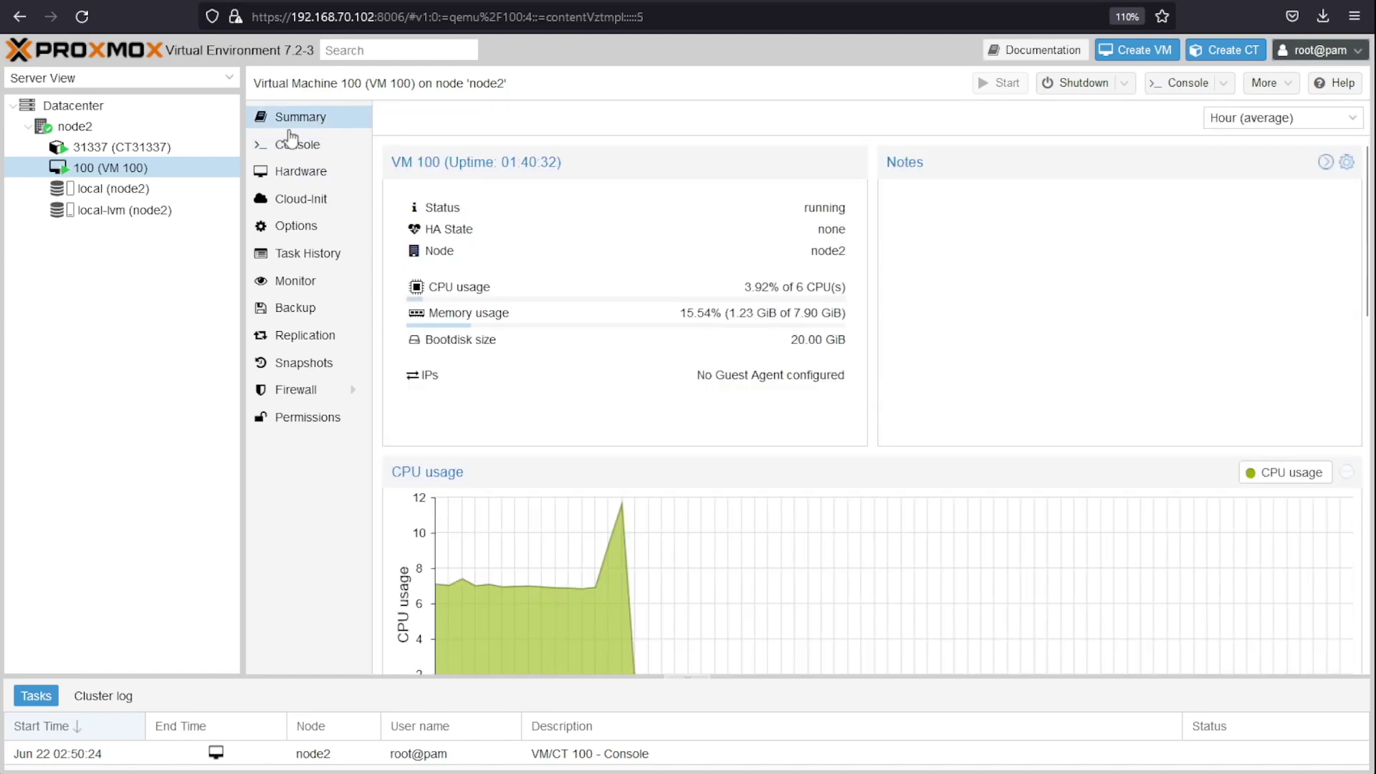
{"action": "left_click", "coordinate": [117, 148]}
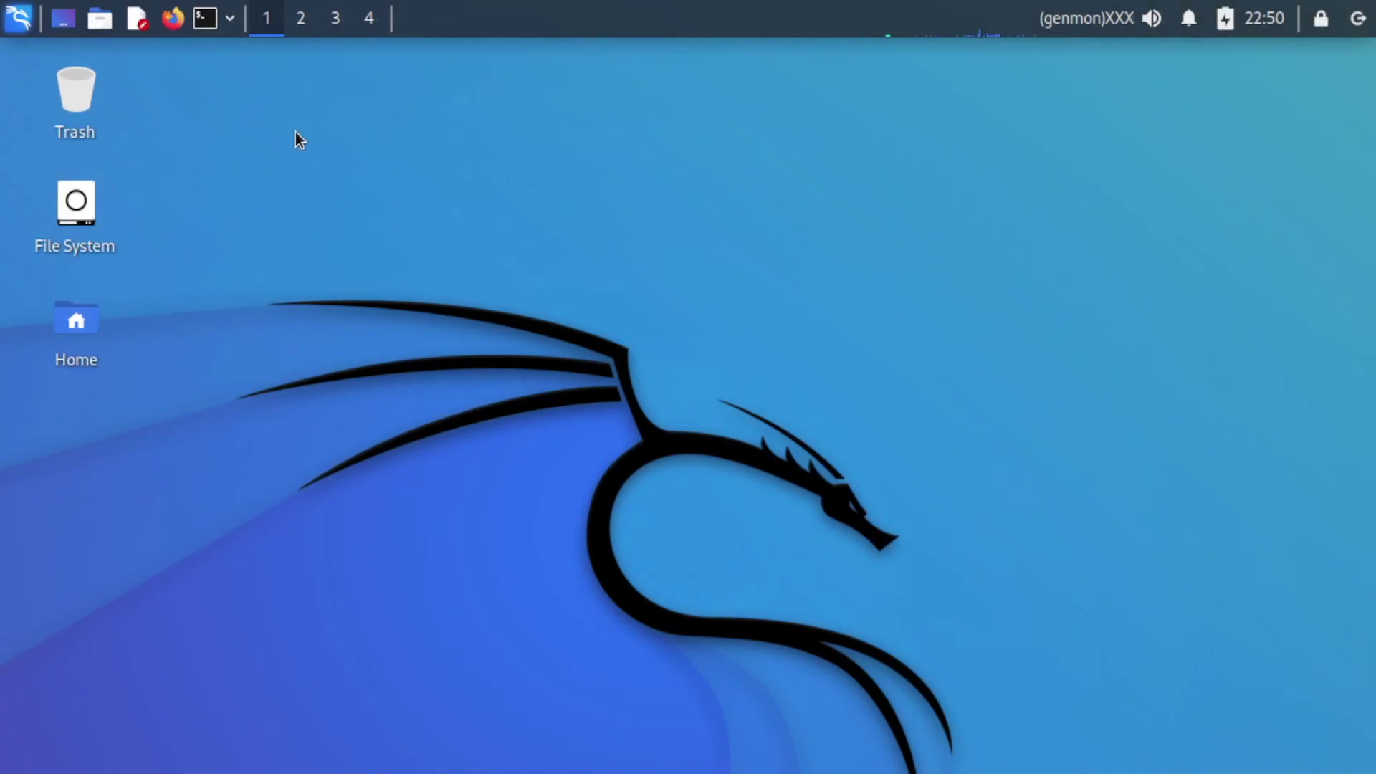
Step: Launch Terminal Emulator from the Kali application menu
{"action": "left_click", "coordinate": [16, 31]}
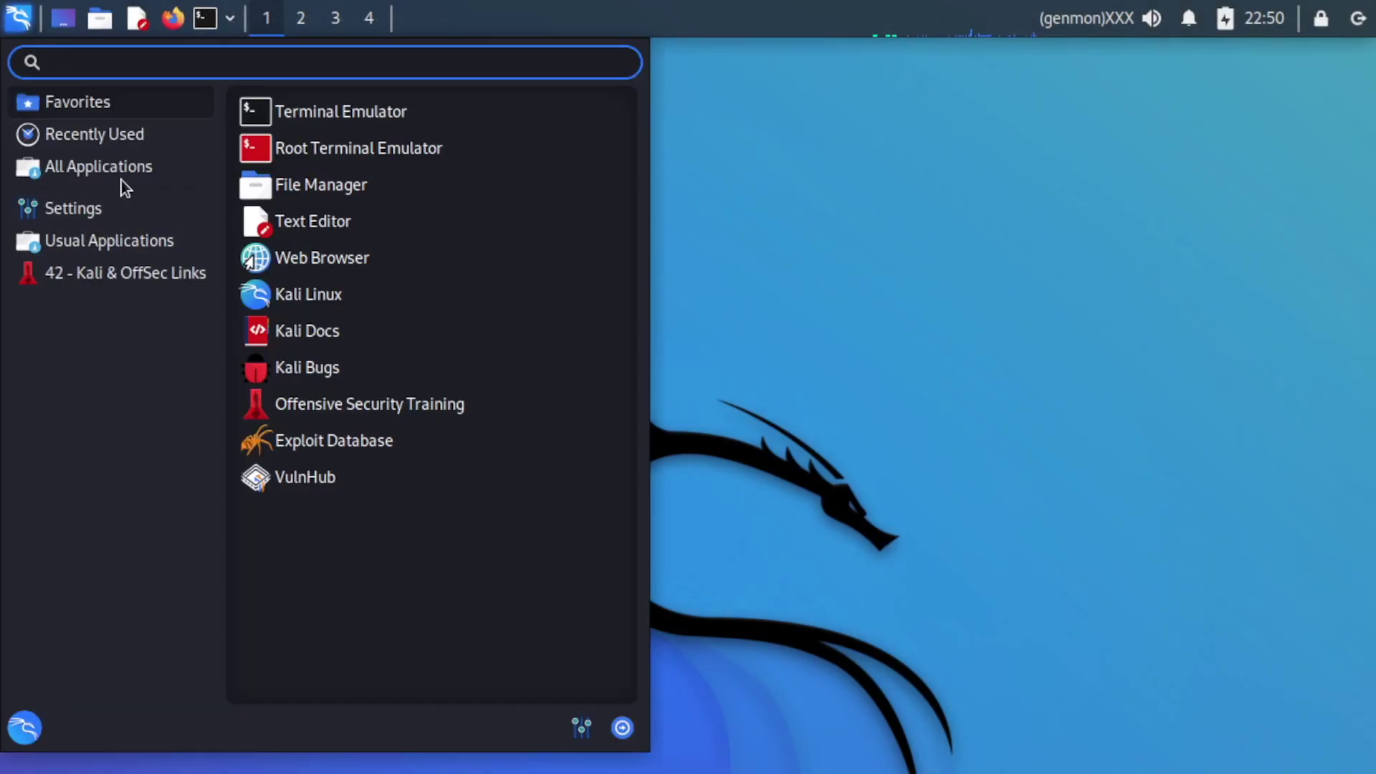
{"action": "left_click", "coordinate": [1319, 88]}
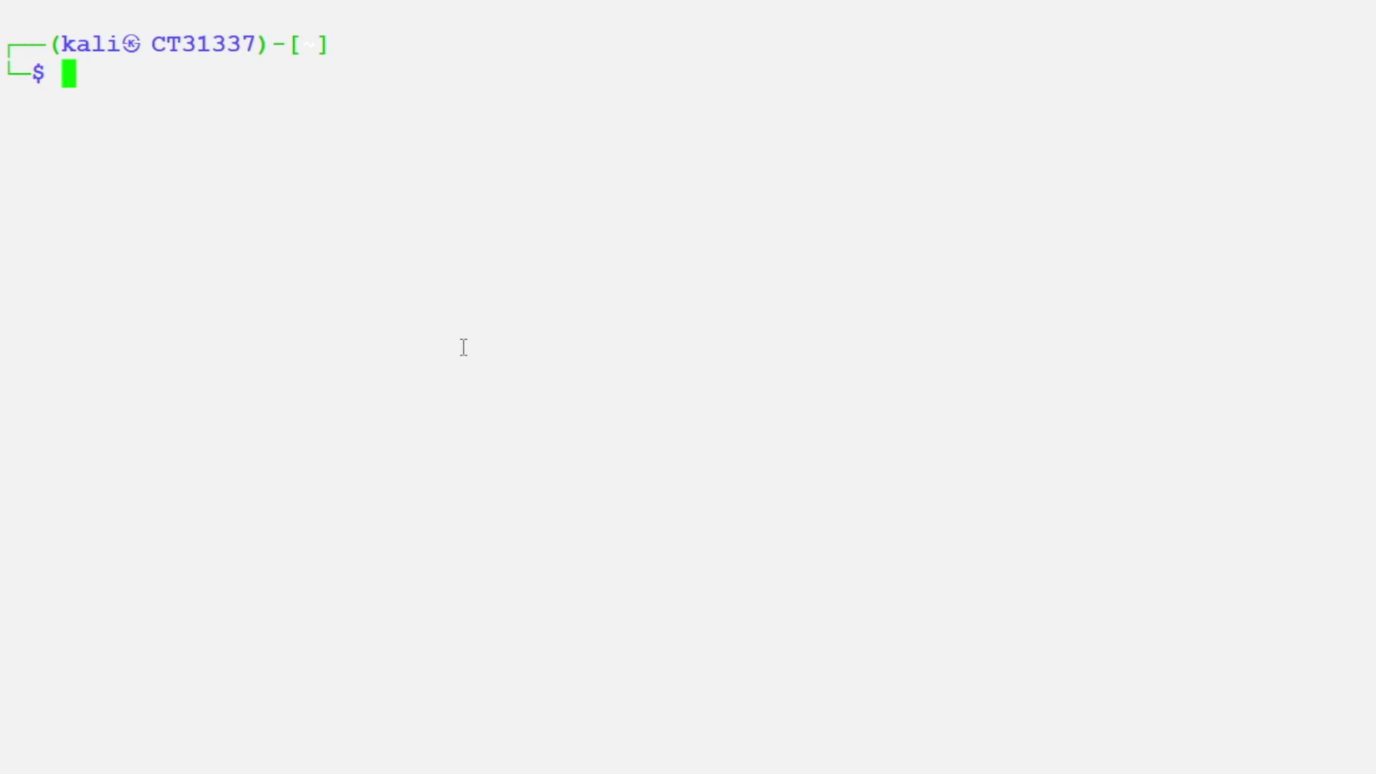
Step: Run sudo apt-get update && sudo apt-get upgrade && apt-get dist-upgrade
{"action": "key", "text": "Up"}
{"action": "key", "text": "Up"}
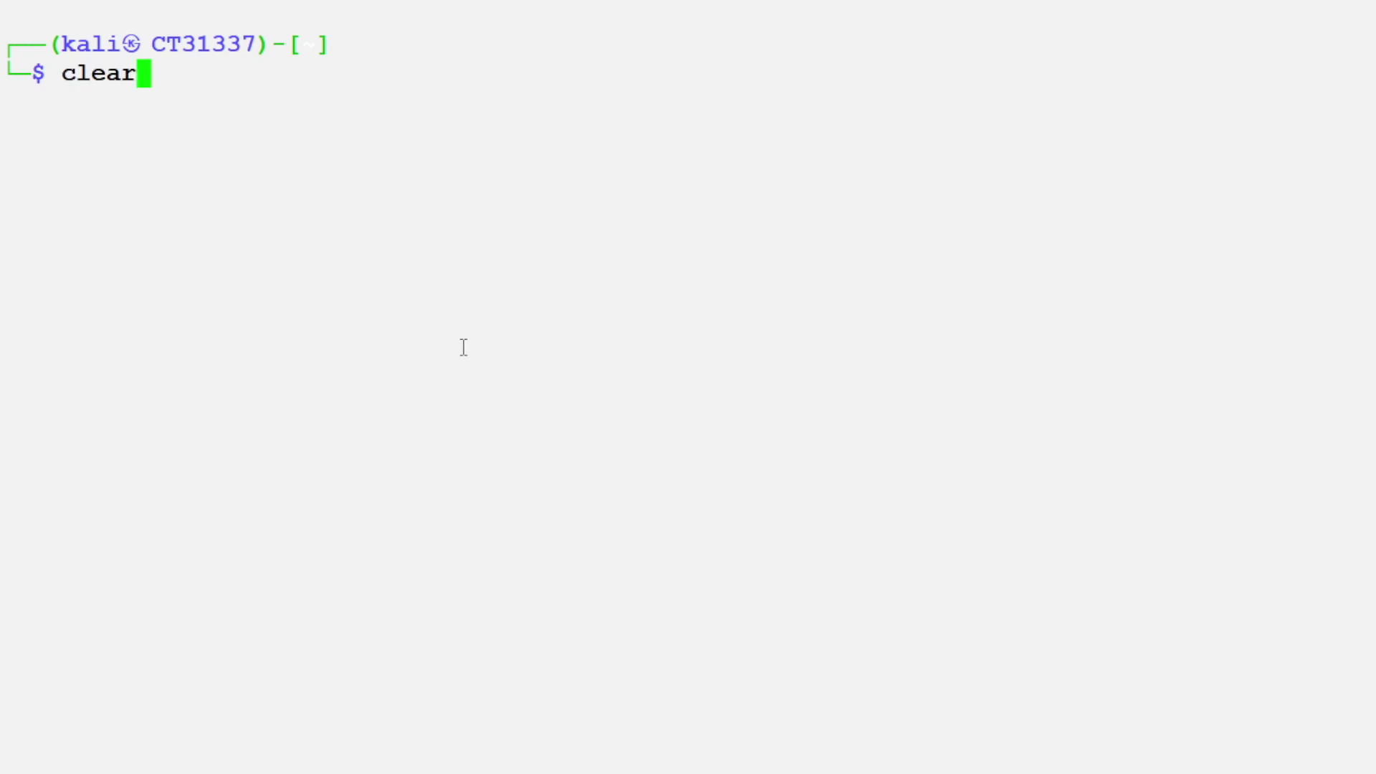
{"action": "key", "text": "Up"}
{"action": "key", "text": "Up"}
{"action": "key", "text": "Up"}
{"action": "key", "text": "Down"}
{"action": "key", "text": "Down"}
{"action": "key", "text": "ctrl+u"}
{"action": "type", "text": "su"}
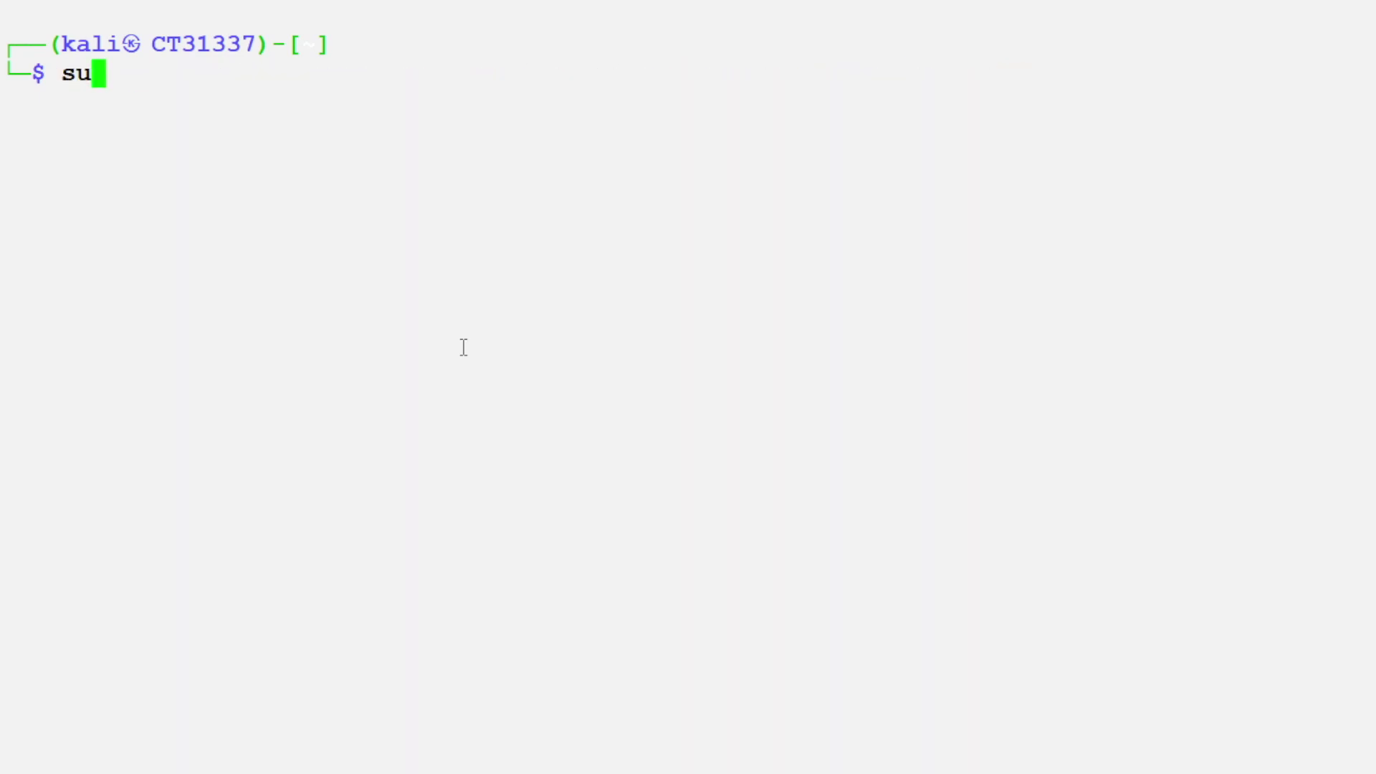
{"action": "type", "text": "do apt-0g"}
{"action": "key", "text": "BackSpace"}
{"action": "key", "text": "BackSpace"}
{"action": "type", "text": "get update "}
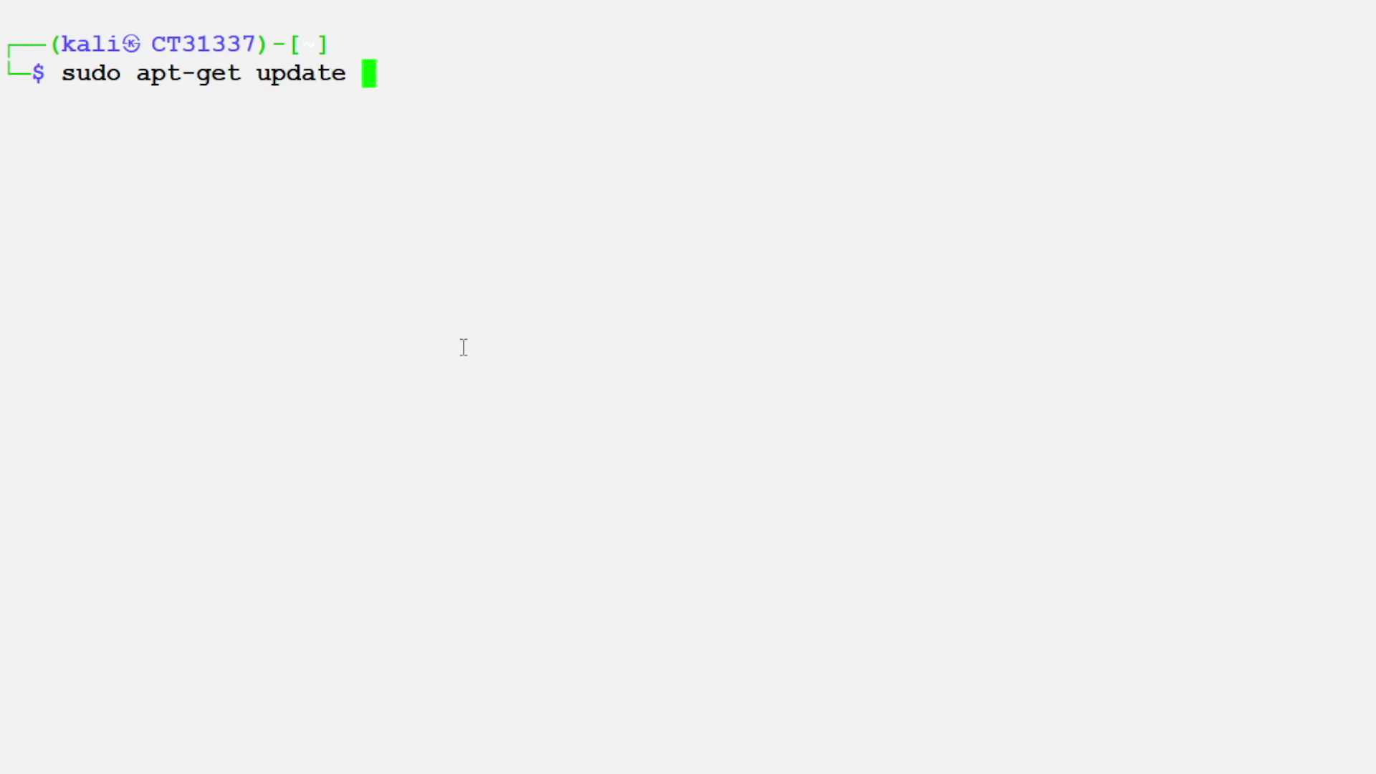
{"action": "type", "text": "&& sudo apt-g"}
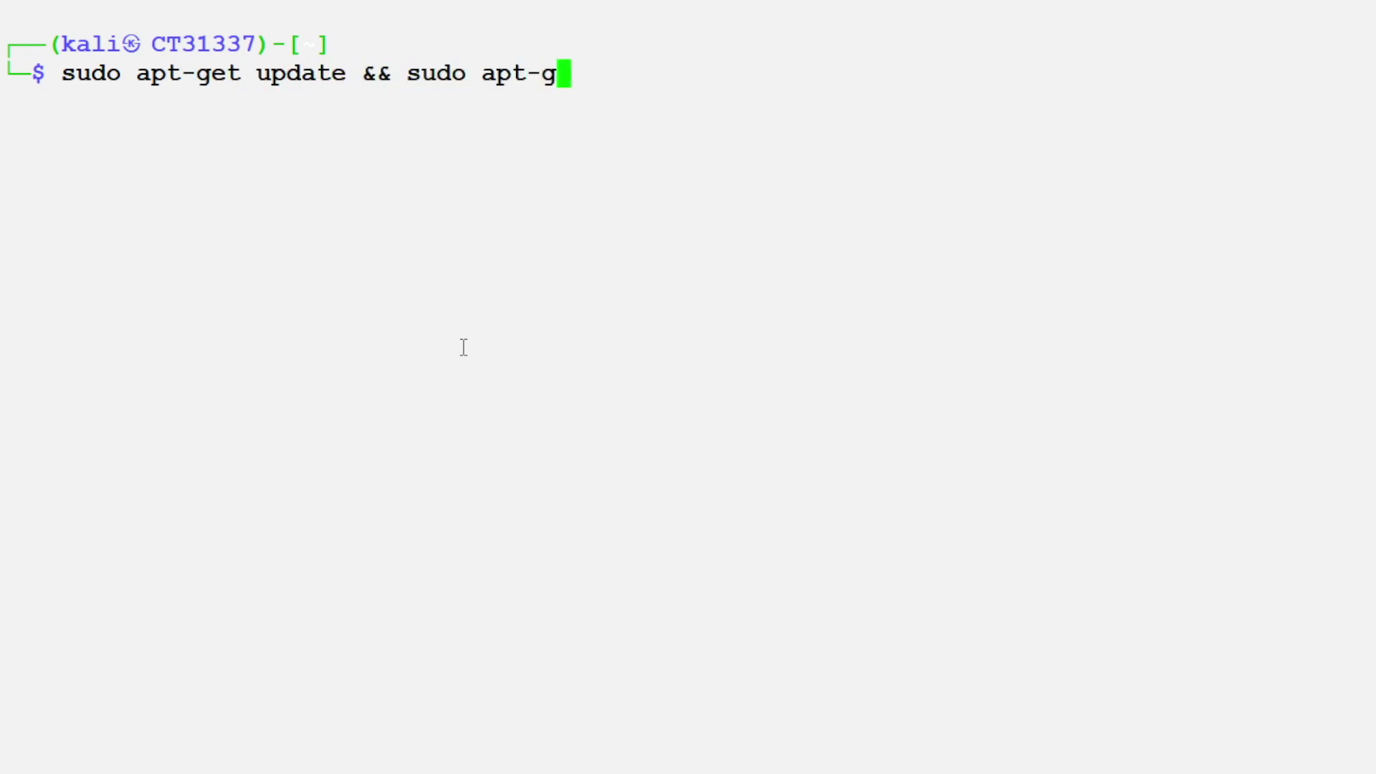
{"action": "type", "text": "et upgrade "}
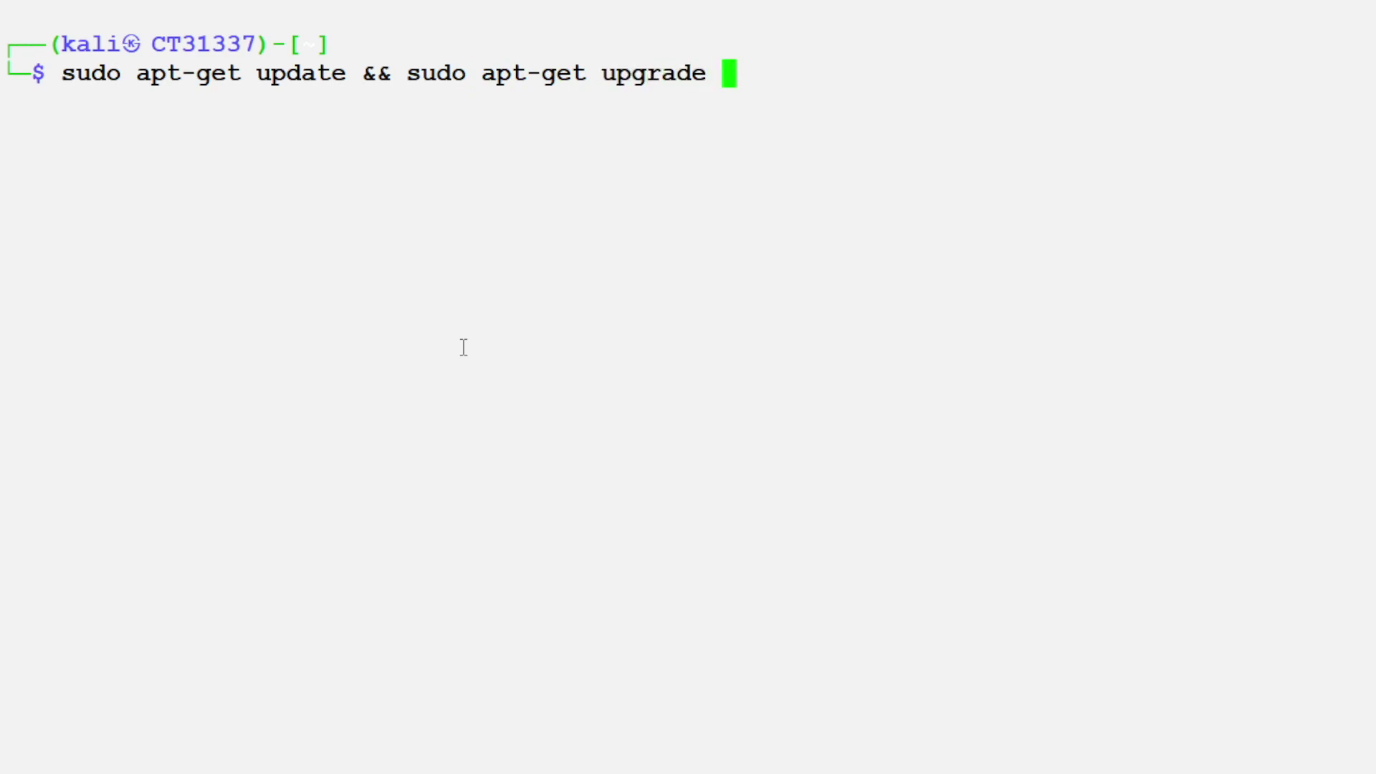
{"action": "type", "text": "&& apt-get "}
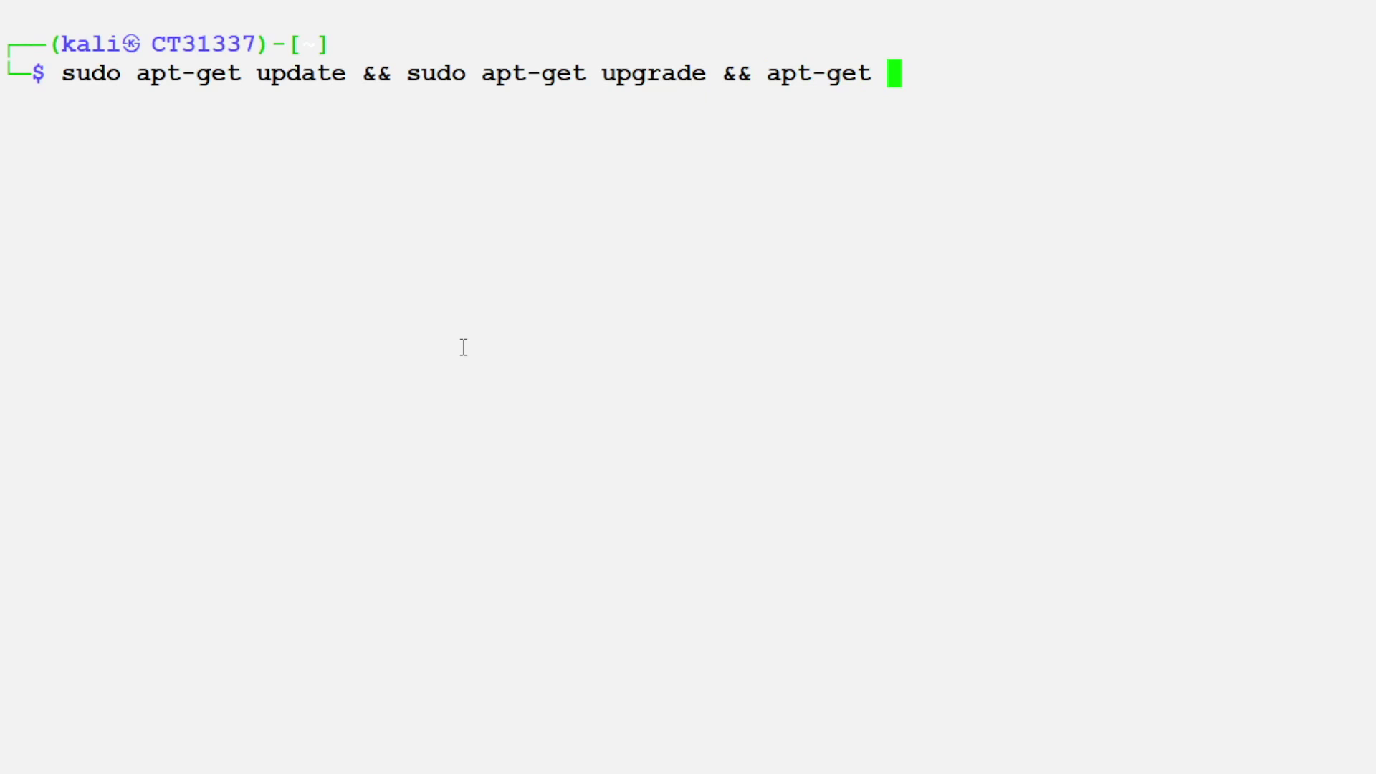
{"action": "type", "text": "dist-"}
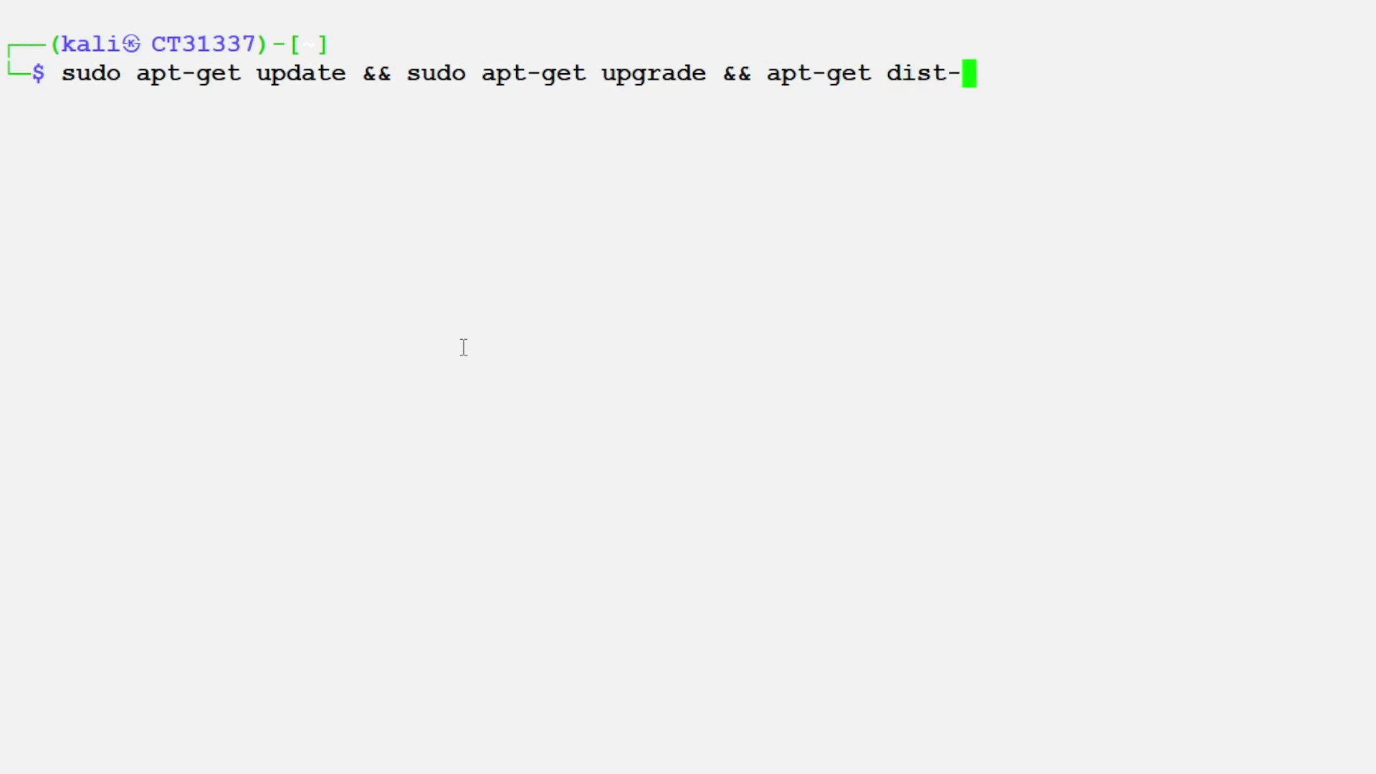
{"action": "type", "text": "upgrade"}
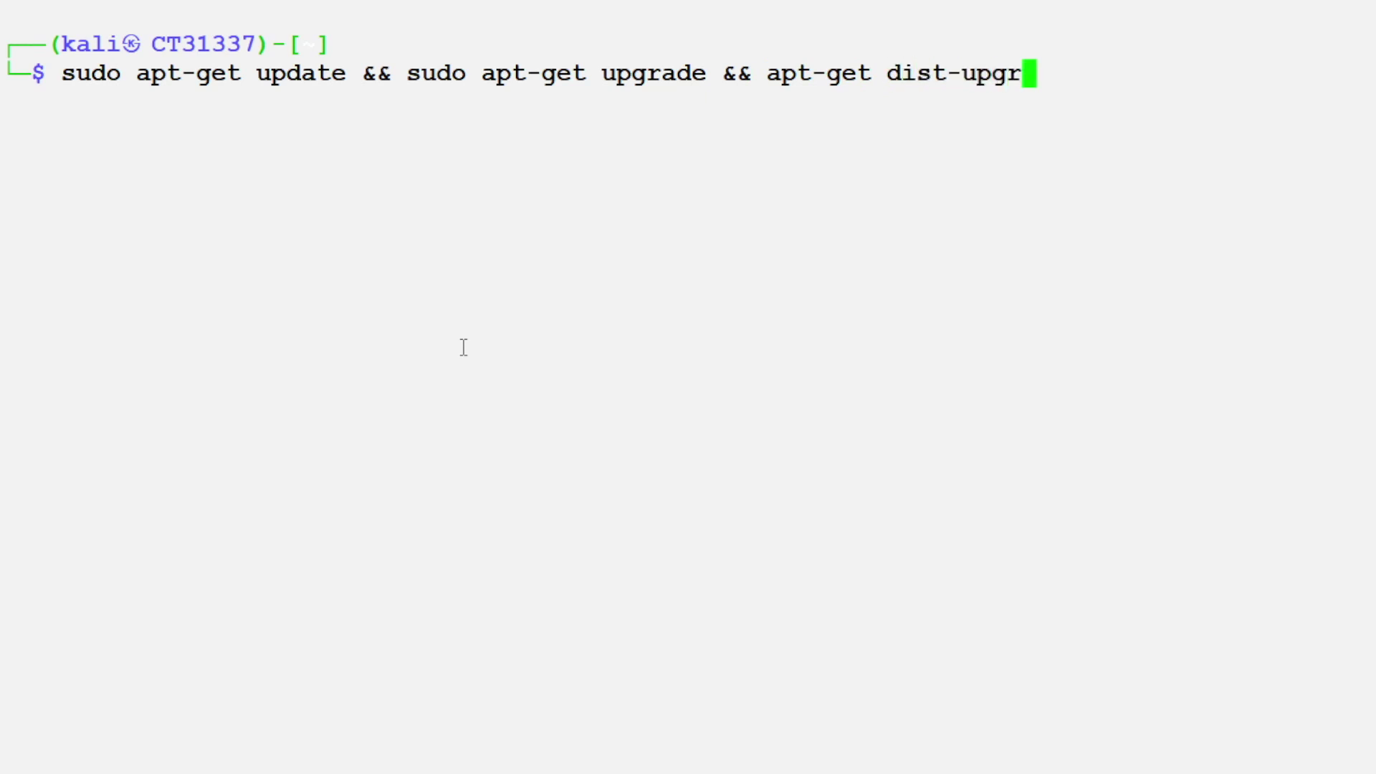
{"action": "key", "text": "Return"}
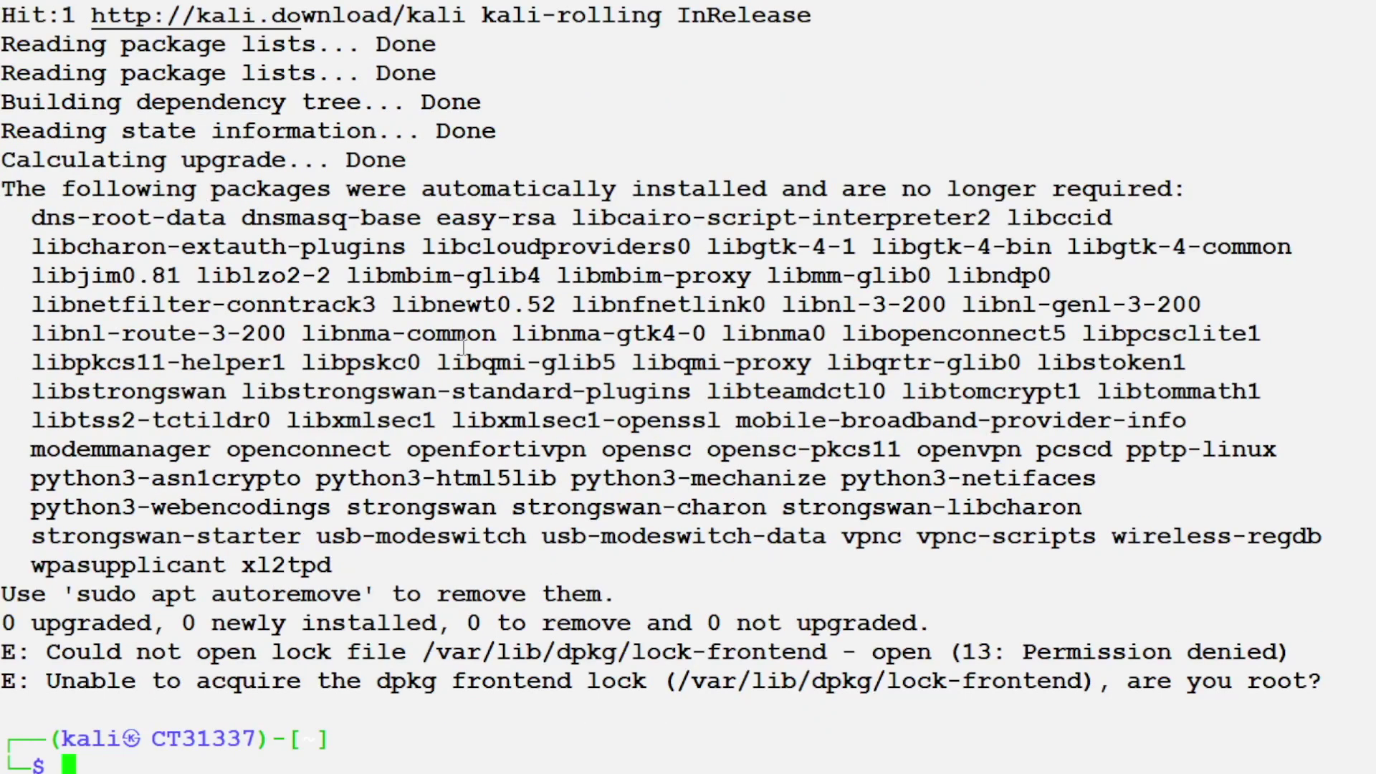
Step: Rerun the upgrade chain with sudo before dist-upgrade, then clear the terminal
{"action": "key", "text": "Up"}
{"action": "key", "text": "Home"}
{"action": "key", "text": "Right"}
{"action": "key", "text": "Right"}
{"action": "key", "text": "Right"}
{"action": "key", "text": "Right"}
{"action": "key", "text": "Right"}
{"action": "key", "text": "Right"}
{"action": "key", "text": "Right"}
{"action": "key", "text": "Right"}
{"action": "key", "text": "Right"}
{"action": "key", "text": "Right"}
{"action": "key", "text": "Right"}
{"action": "key", "text": "Right"}
{"action": "key", "text": "Right"}
{"action": "key", "text": "Right"}
{"action": "key", "text": "Right"}
{"action": "key", "text": "Right"}
{"action": "key", "text": "Right"}
{"action": "key", "text": "Right"}
{"action": "key", "text": "Right"}
{"action": "key", "text": "Right"}
{"action": "key", "text": "Right"}
{"action": "key", "text": "Right"}
{"action": "key", "text": "Right"}
{"action": "key", "text": "Right"}
{"action": "key", "text": "Right"}
{"action": "type", "text": "sudo"}
{"action": "key", "text": "Return"}
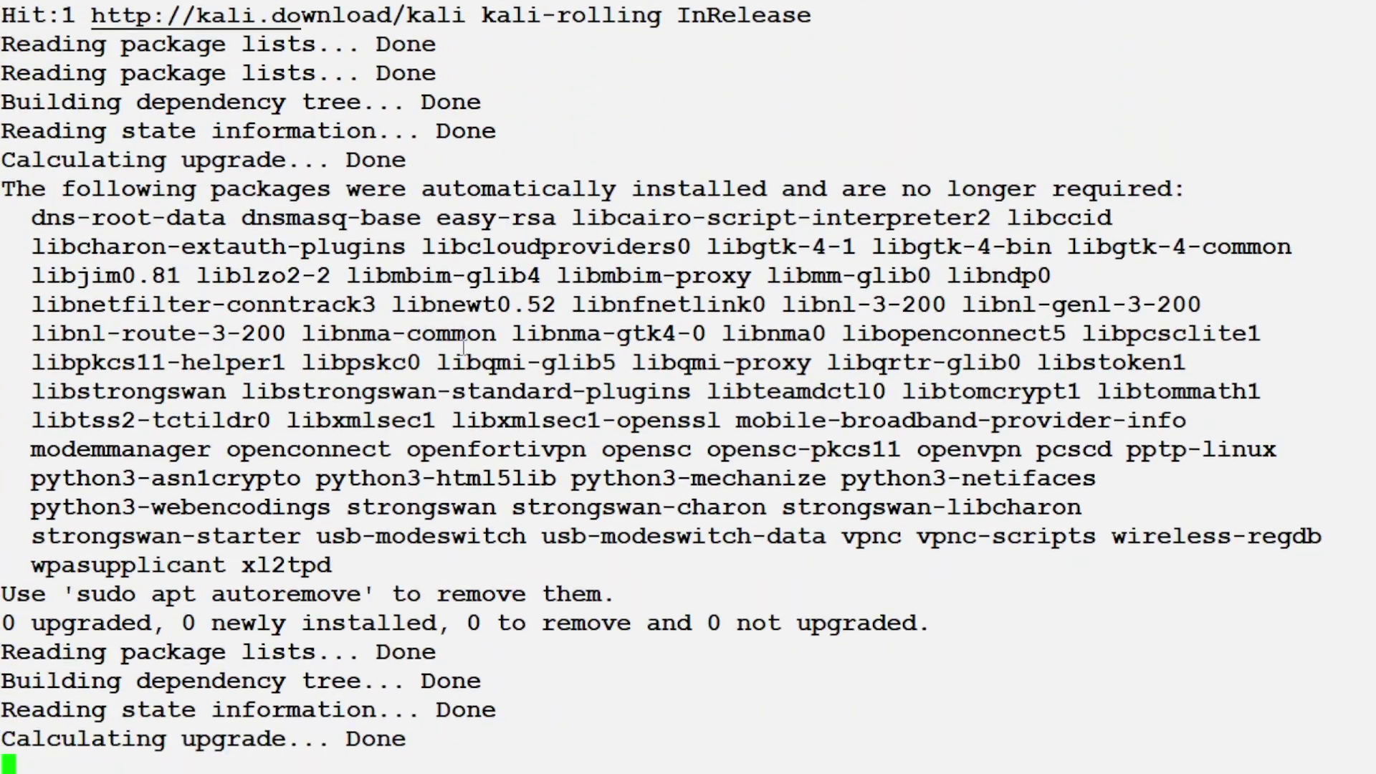
{"action": "type", "text": "clear"}
{"action": "key", "text": "Return"}
{"action": "type", "text": "sudo apt i"}
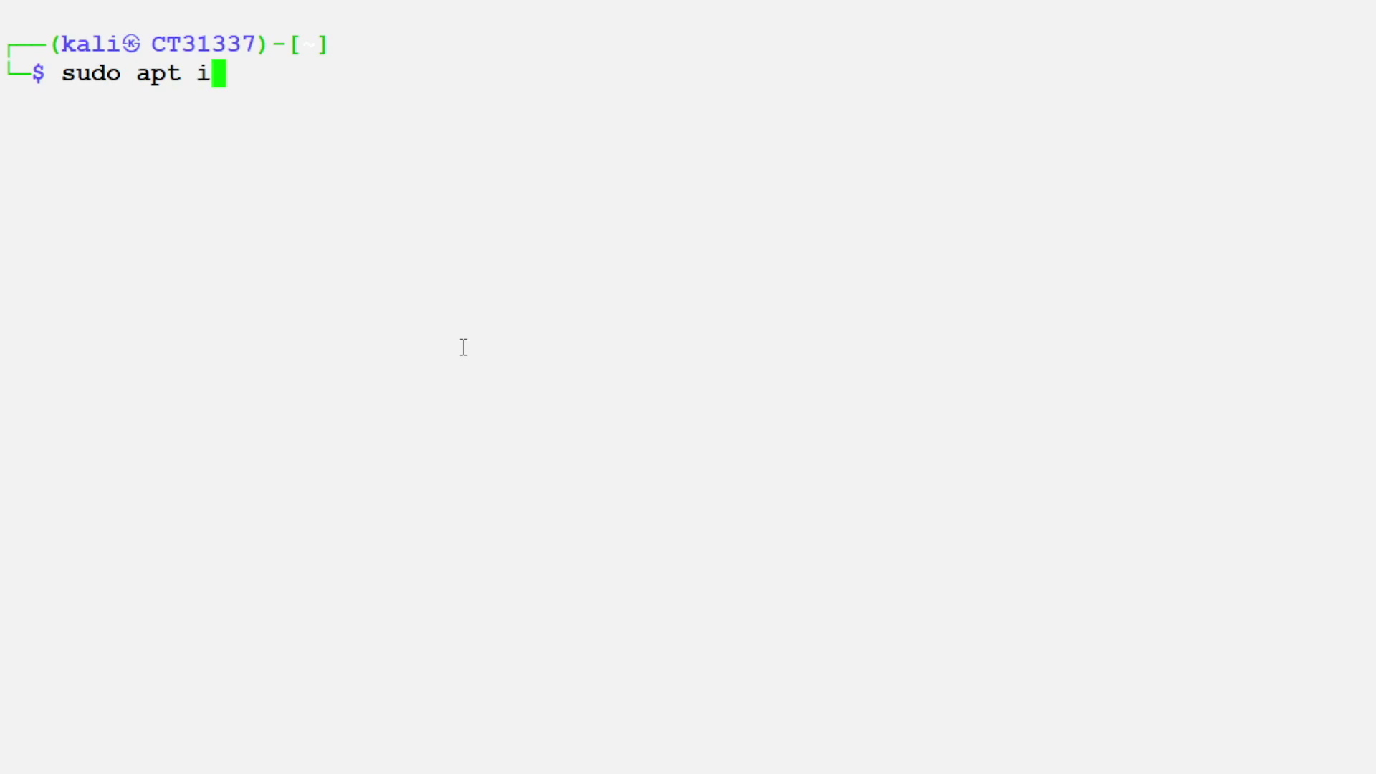
{"action": "type", "text": "nstall -u"}
Step: Drop the half-typed install and run sudo apt-cache search kali-linux
{"action": "key", "text": "BackSpace"}
{"action": "type", "text": "y"}
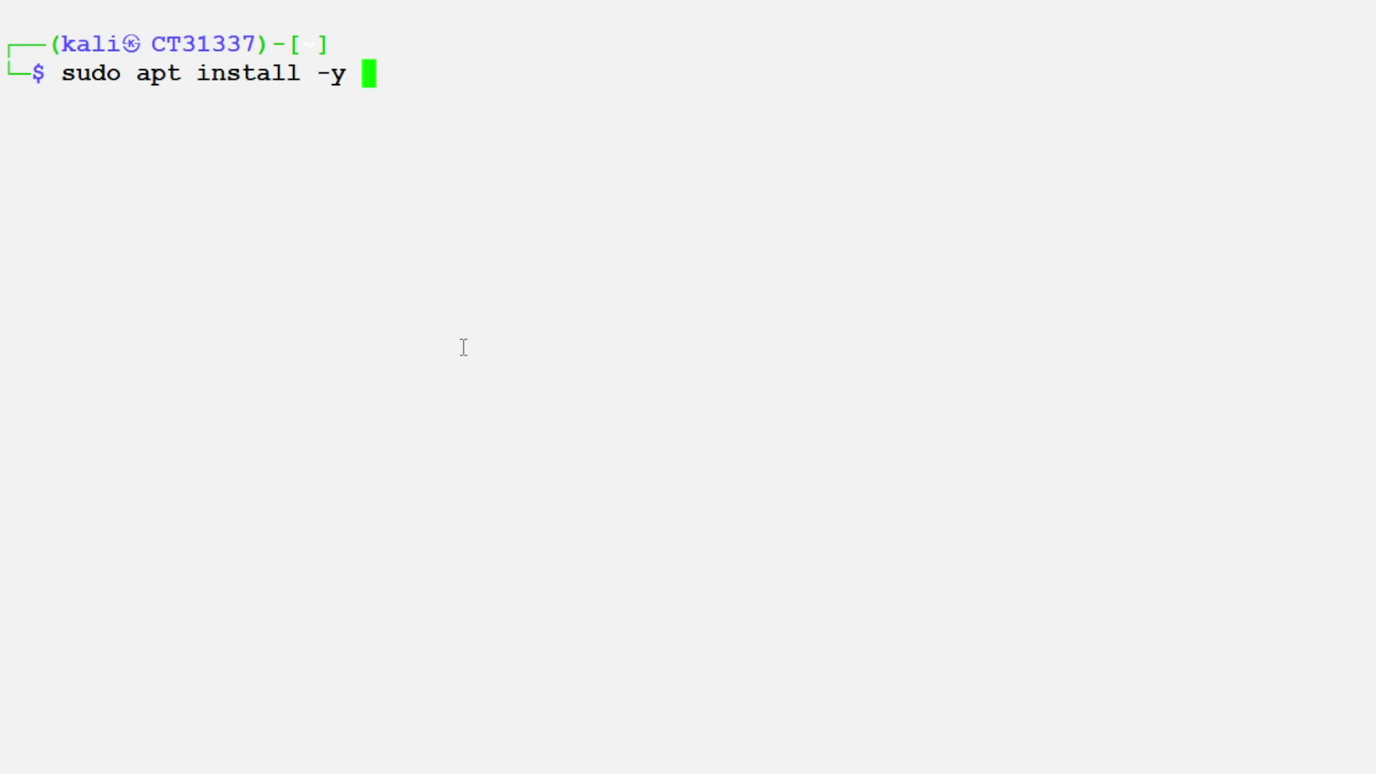
{"action": "key", "text": "BackSpace"}
{"action": "key", "text": "BackSpace"}
{"action": "key", "text": "BackSpace"}
{"action": "key", "text": "BackSpace"}
{"action": "key", "text": "BackSpace"}
{"action": "key", "text": "BackSpace"}
{"action": "key", "text": "BackSpace"}
{"action": "key", "text": "BackSpace"}
{"action": "key", "text": "BackSpace"}
{"action": "key", "text": "BackSpace"}
{"action": "key", "text": "BackSpace"}
{"action": "key", "text": "BackSpace"}
{"action": "key", "text": "BackSpace"}
{"action": "key", "text": "BackSpace"}
{"action": "key", "text": "BackSpace"}
{"action": "key", "text": "BackSpace"}
{"action": "key", "text": "BackSpace"}
{"action": "key", "text": "BackSpace"}
{"action": "key", "text": "BackSpace"}
{"action": "key", "text": "BackSpace"}
{"action": "type", "text": "sudo "}
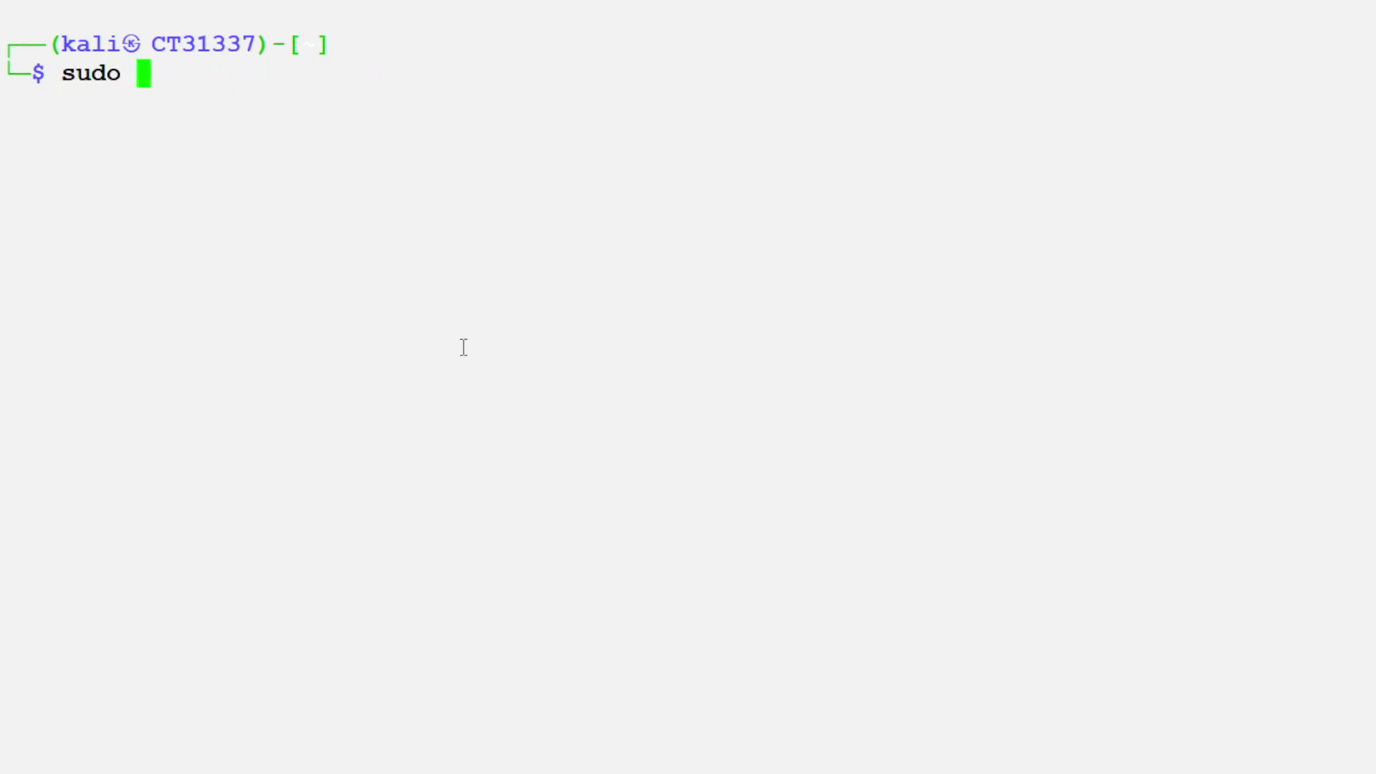
{"action": "type", "text": "apt-cache"}
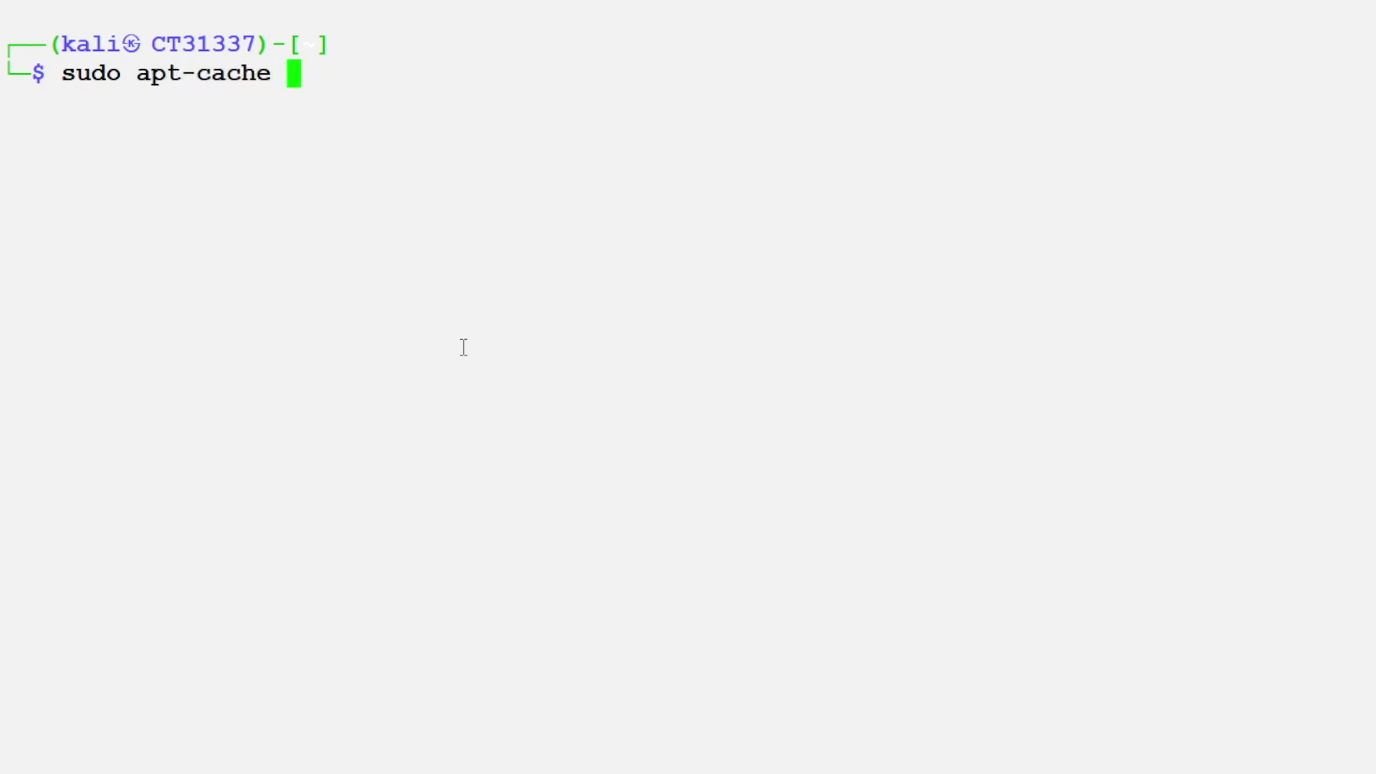
{"action": "type", "text": " kali-linux"}
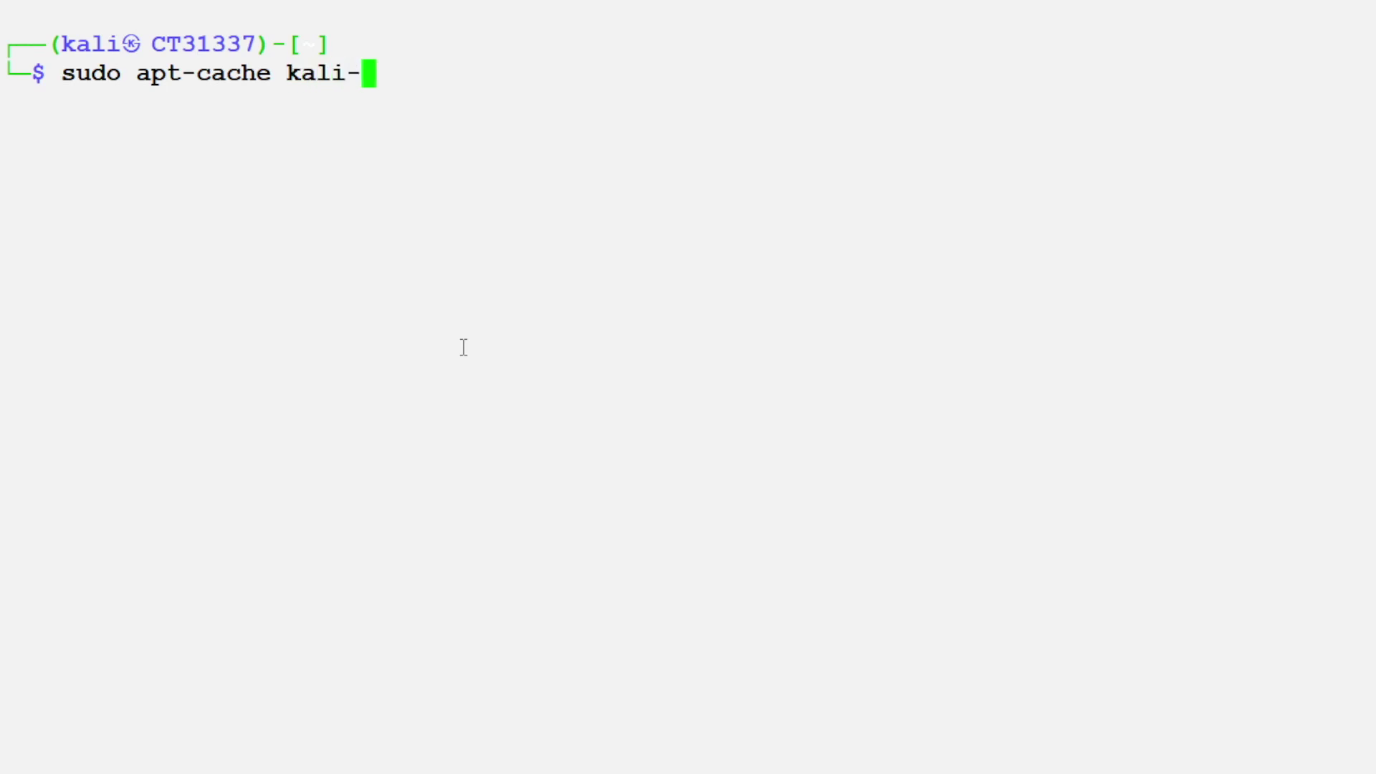
{"action": "key", "text": "Return"}
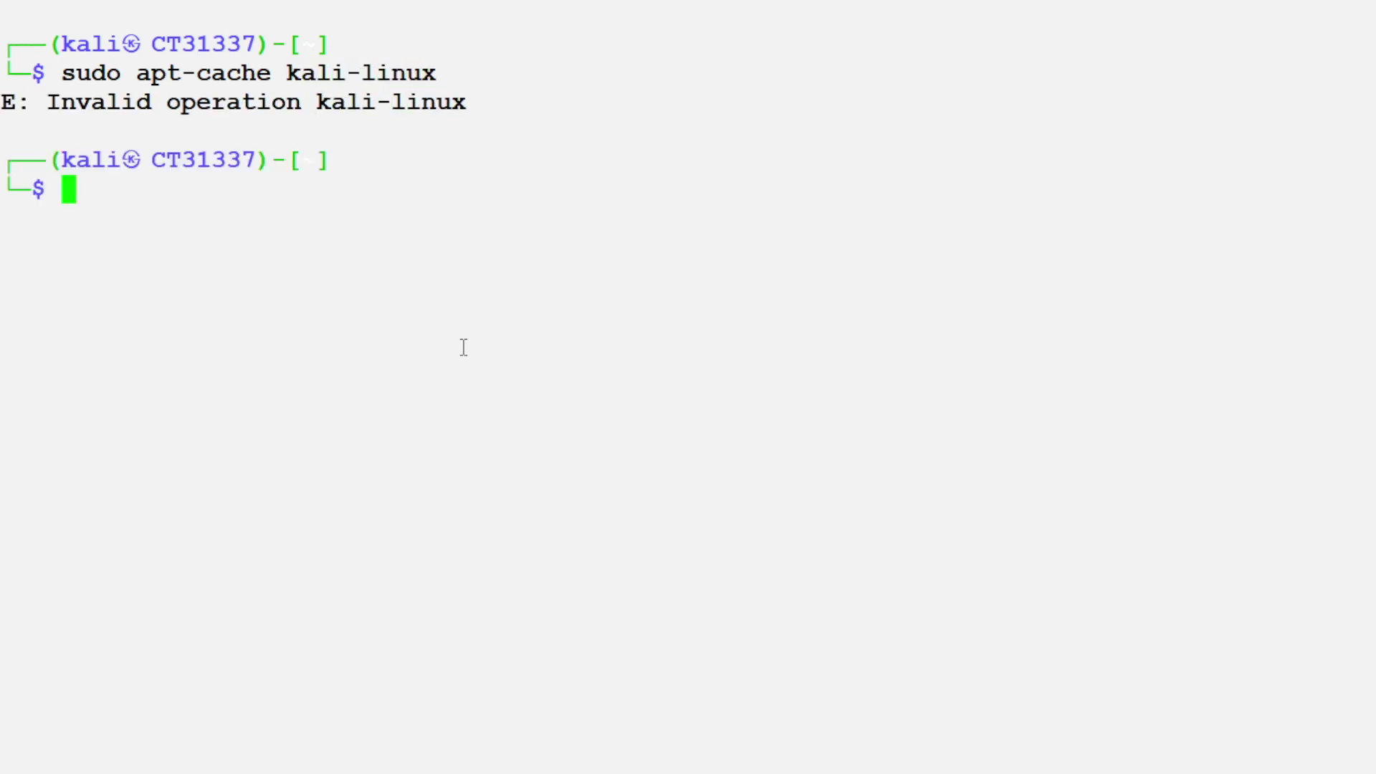
{"action": "key", "text": "Up"}
{"action": "key", "text": "Left"}
{"action": "key", "text": "Left"}
{"action": "key", "text": "Left"}
{"action": "key", "text": "Left"}
{"action": "key", "text": "Left"}
{"action": "key", "text": "Left"}
{"action": "key", "text": "Left"}
{"action": "key", "text": "Left"}
{"action": "key", "text": "Left"}
{"action": "key", "text": "Left"}
{"action": "key", "text": "Left"}
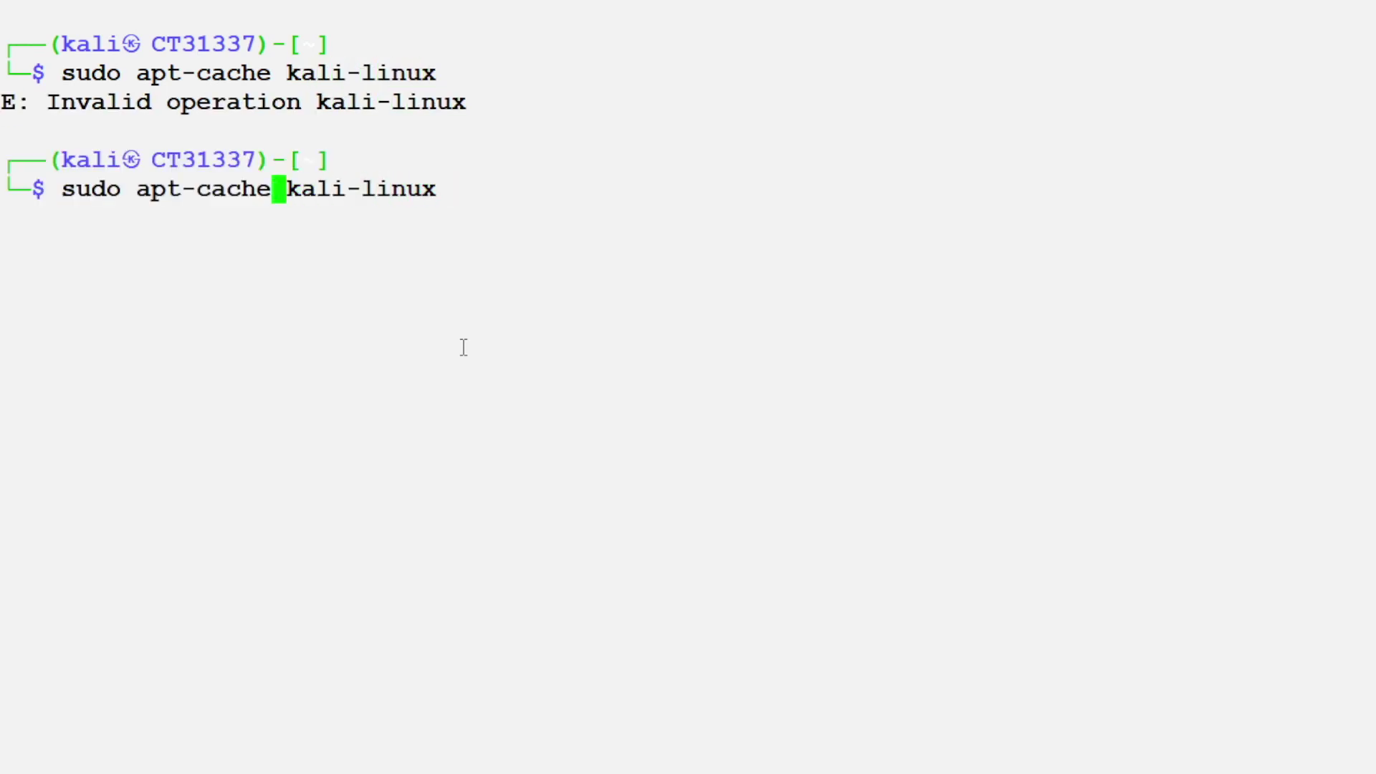
{"action": "type", "text": "search"}
{"action": "key", "text": "Return"}
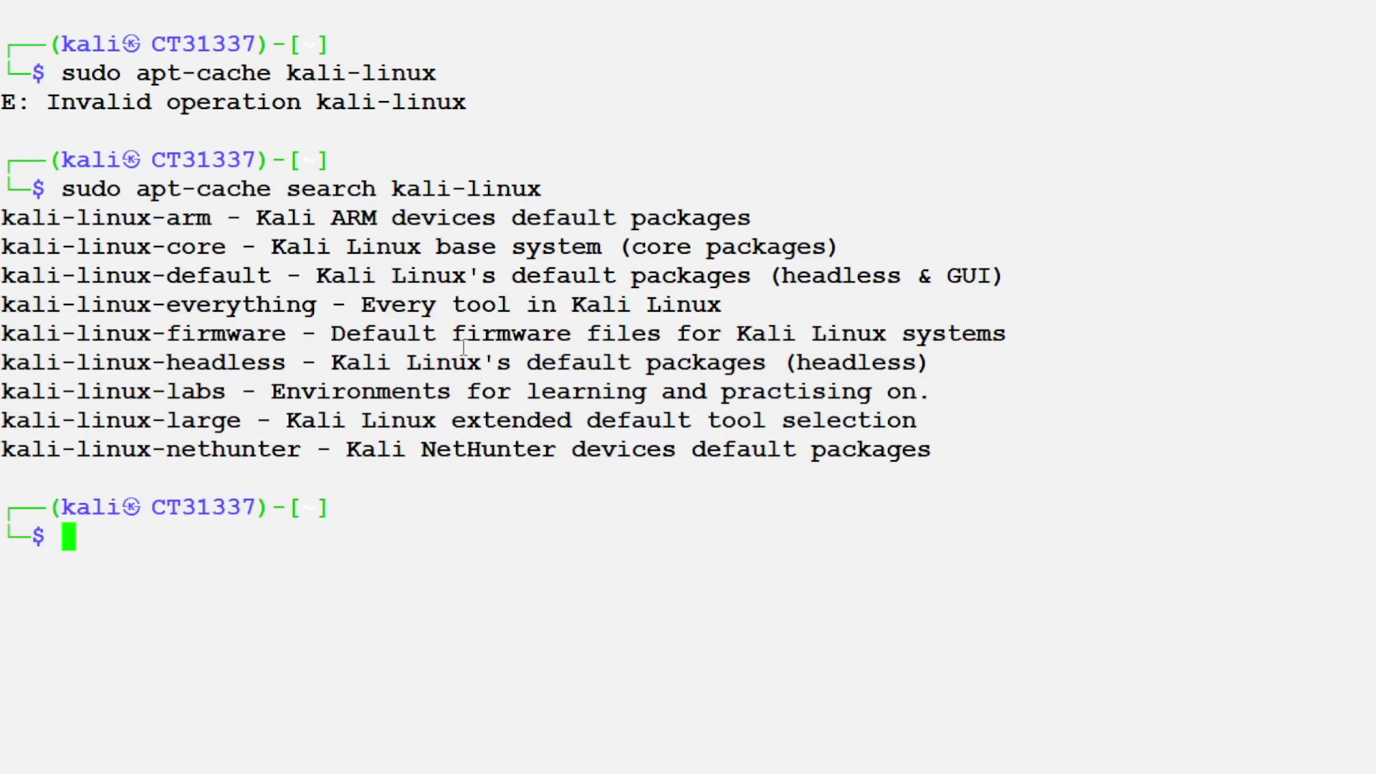
Step: Highlight the nine kali-linux package lines and the kali-linux-default name
{"action": "left_click_drag", "start_coordinate": [941, 449], "coordinate": [12, 328]}
{"action": "left_click", "coordinate": [233, 373]}
{"action": "left_click_drag", "start_coordinate": [285, 276], "coordinate": [12, 279]}
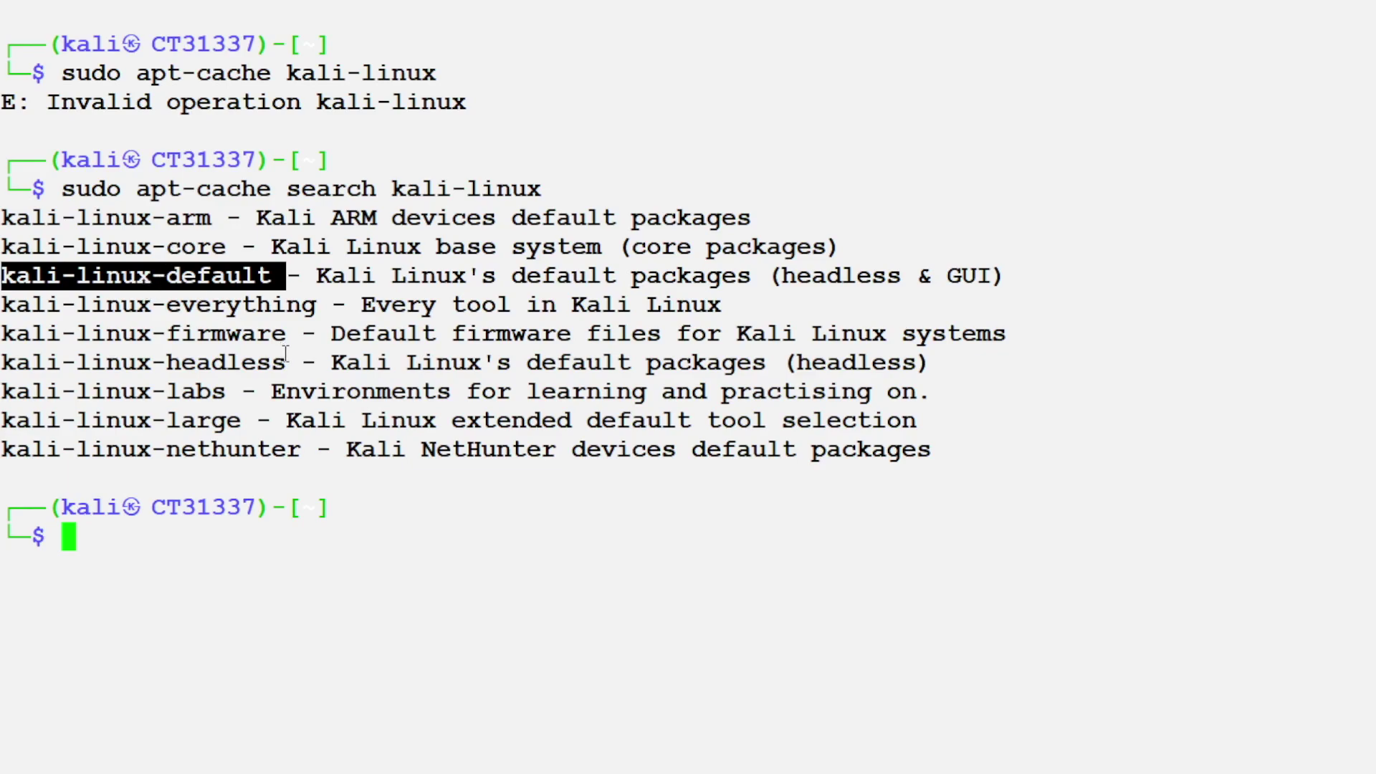
{"action": "type", "text": "apt"}
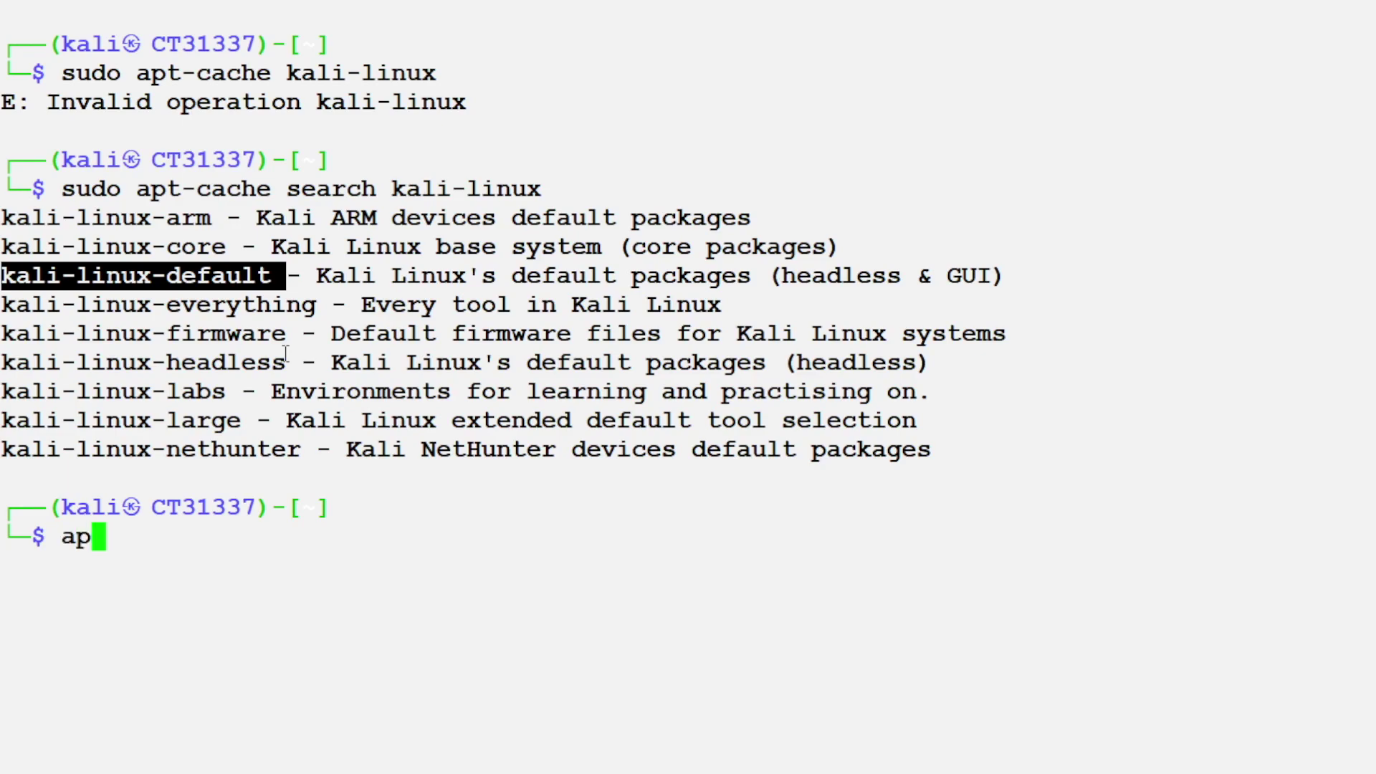
{"action": "key", "text": "BackSpace"}
{"action": "key", "text": "BackSpace"}
{"action": "key", "text": "BackSpace"}
Step: Run sudo apt -y install kali-linux-default to install the metapackage
{"action": "type", "text": "sudo apt -u"}
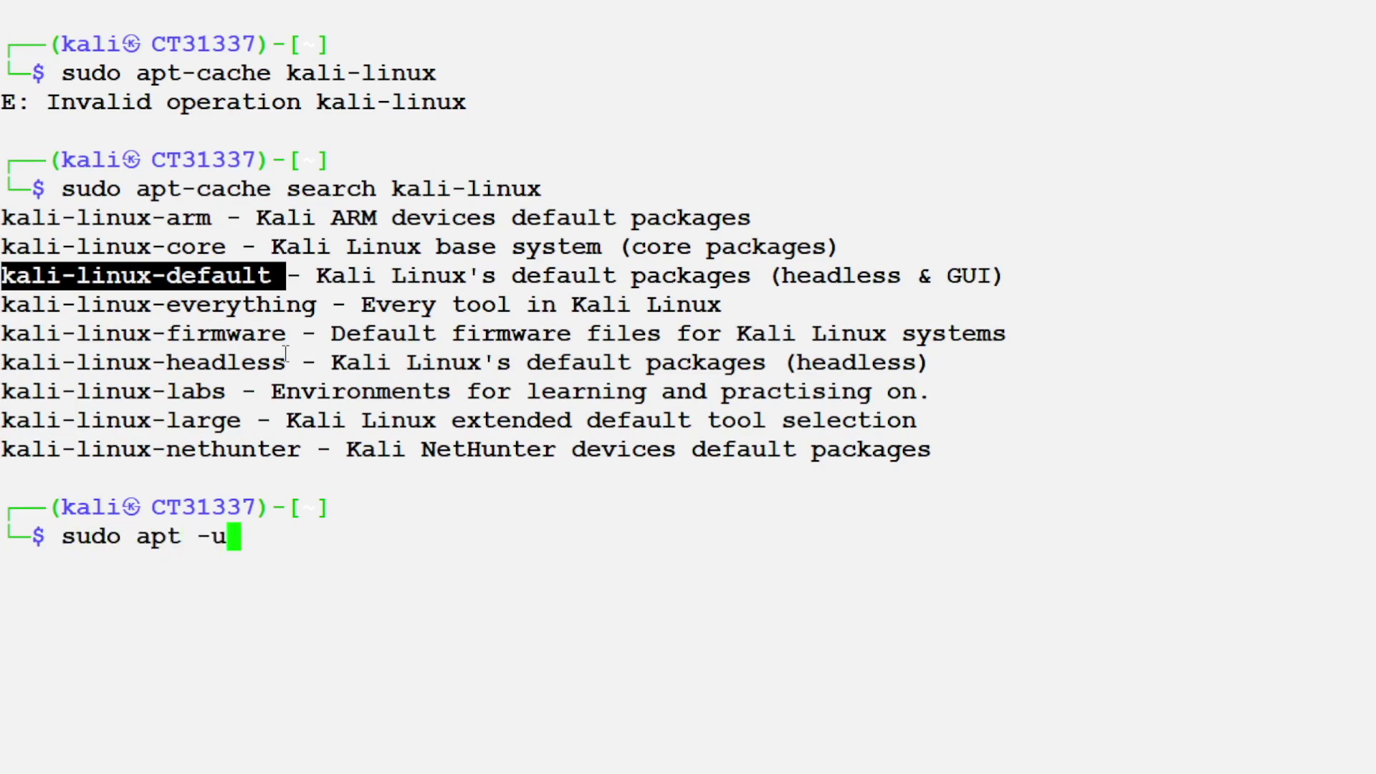
{"action": "key", "text": "BackSpace"}
{"action": "type", "text": "y install l"}
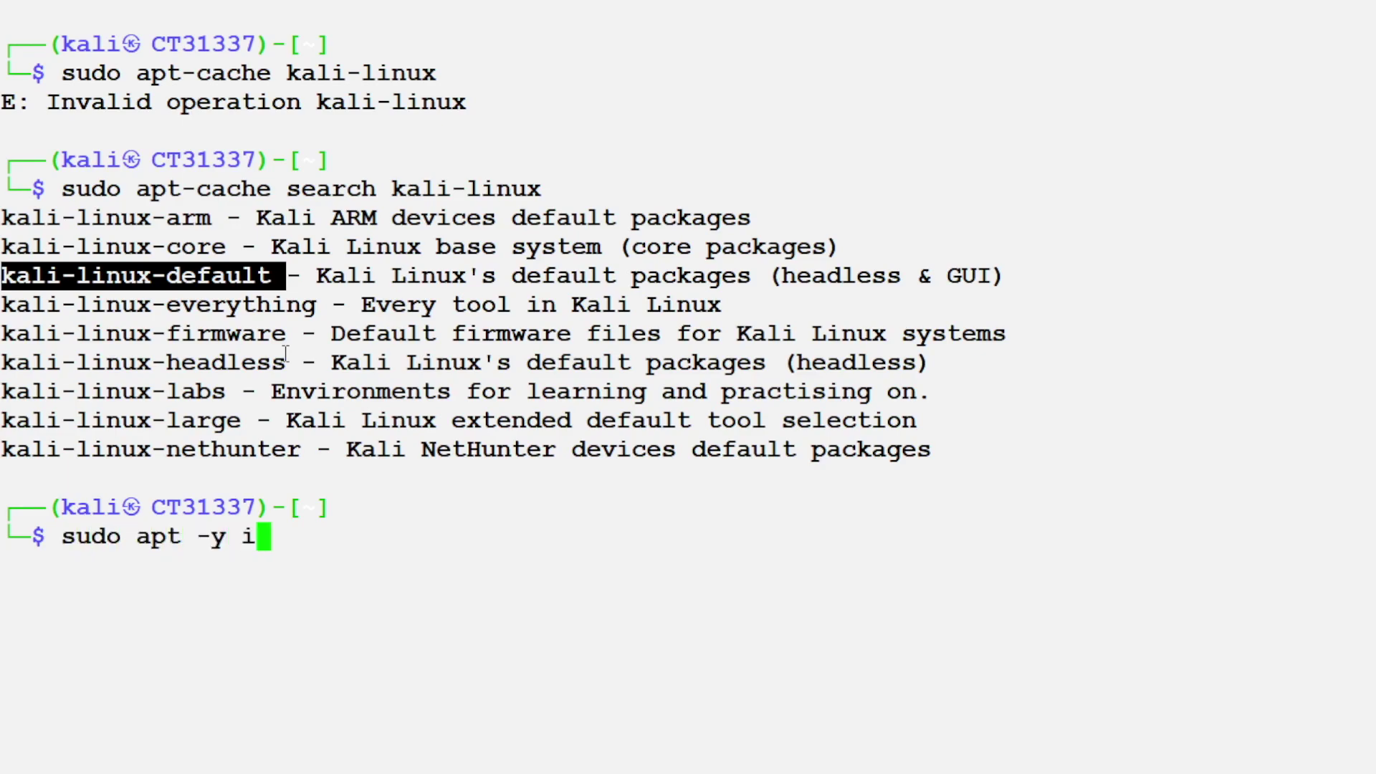
{"action": "key", "text": "BackSpace"}
{"action": "type", "text": "kali-linux"}
{"action": "key", "text": "BackSpace"}
{"action": "type", "text": "-default"}
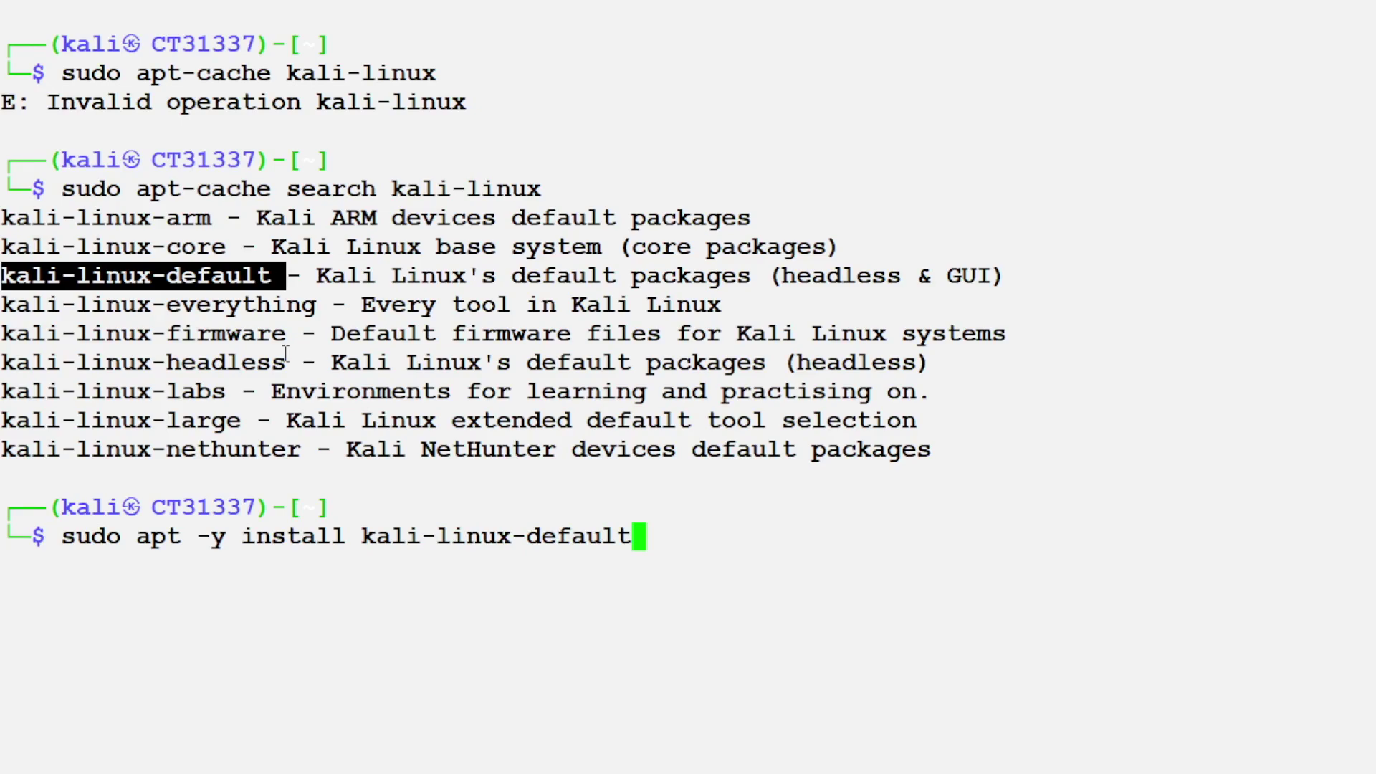
{"action": "key", "text": "Return"}
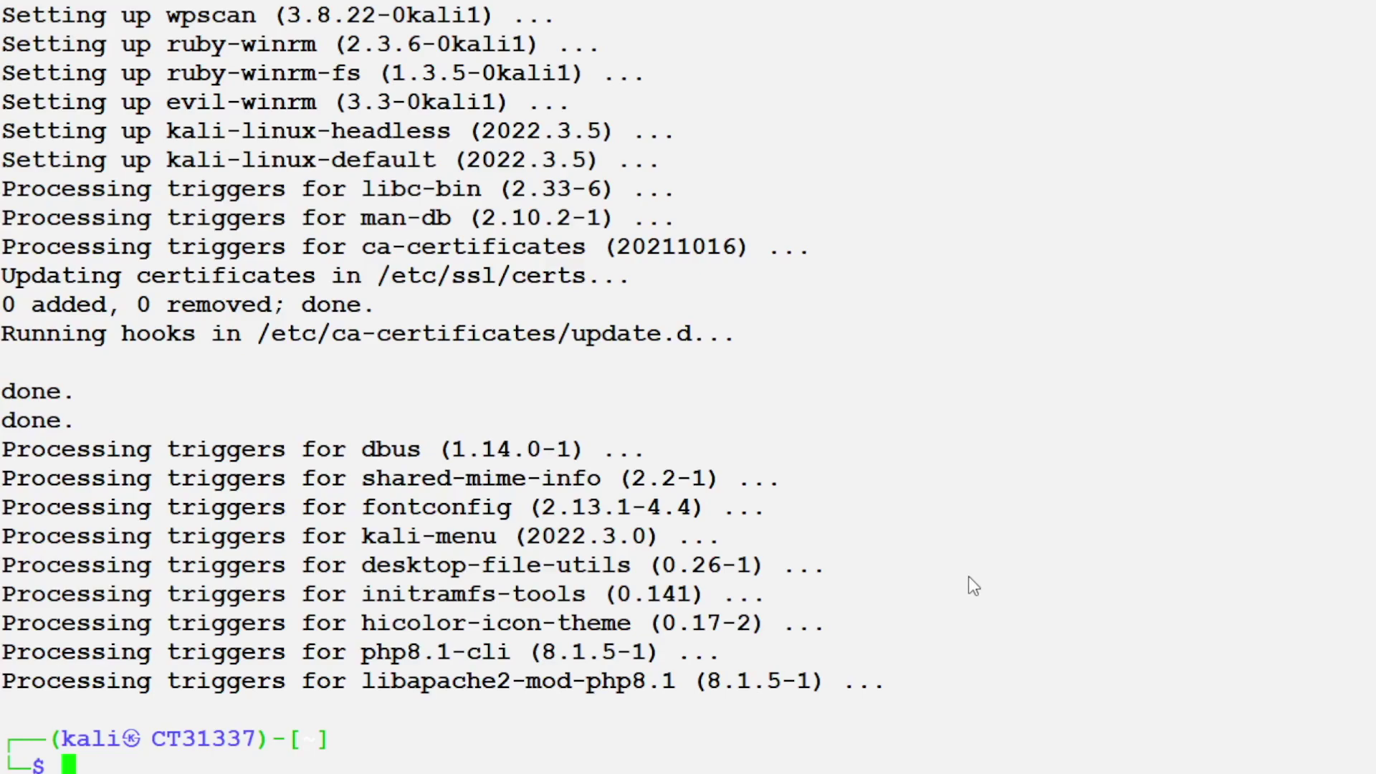
Step: Rerun the apt-get update, upgrade and dist-upgrade command, entering the sudo password
{"action": "key", "text": "Up"}
{"action": "key", "text": "Up"}
{"action": "key", "text": "Up"}
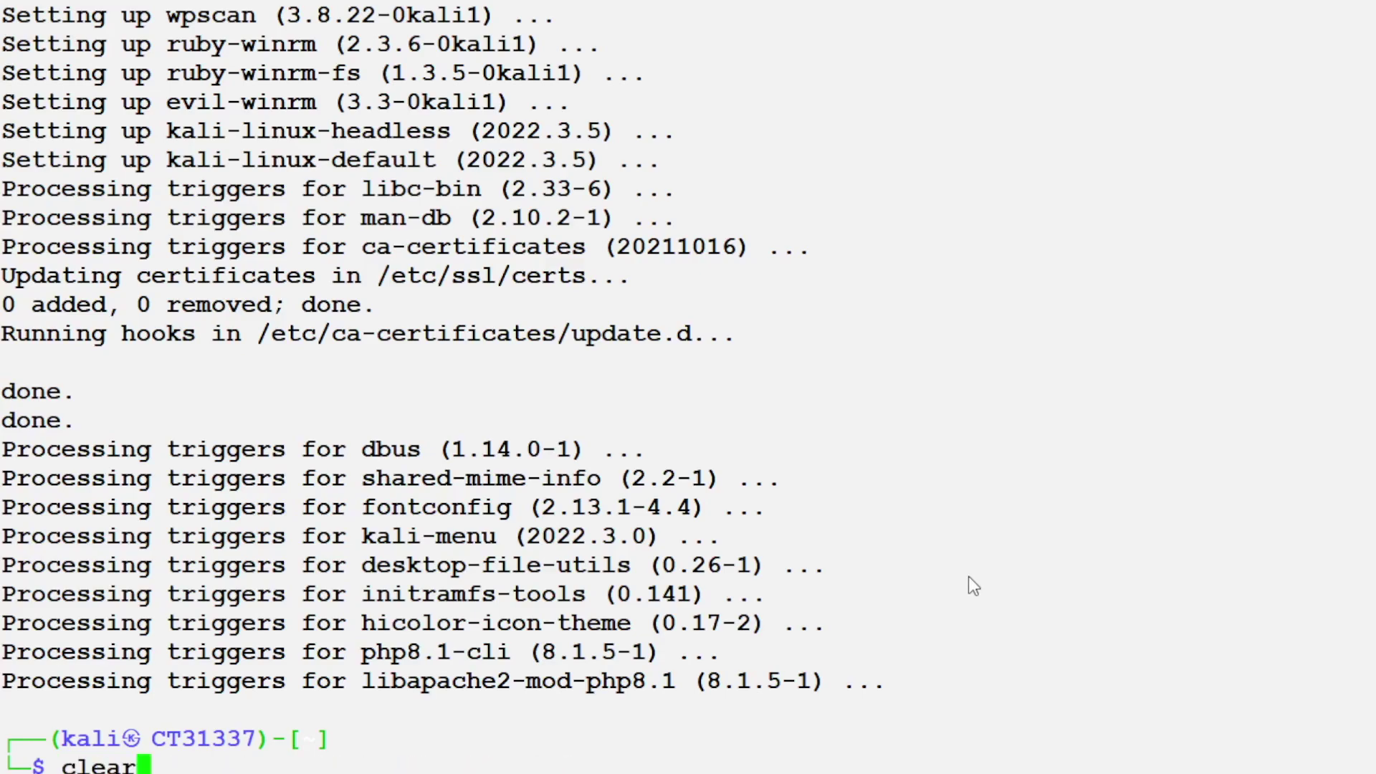
{"action": "key", "text": "Return"}
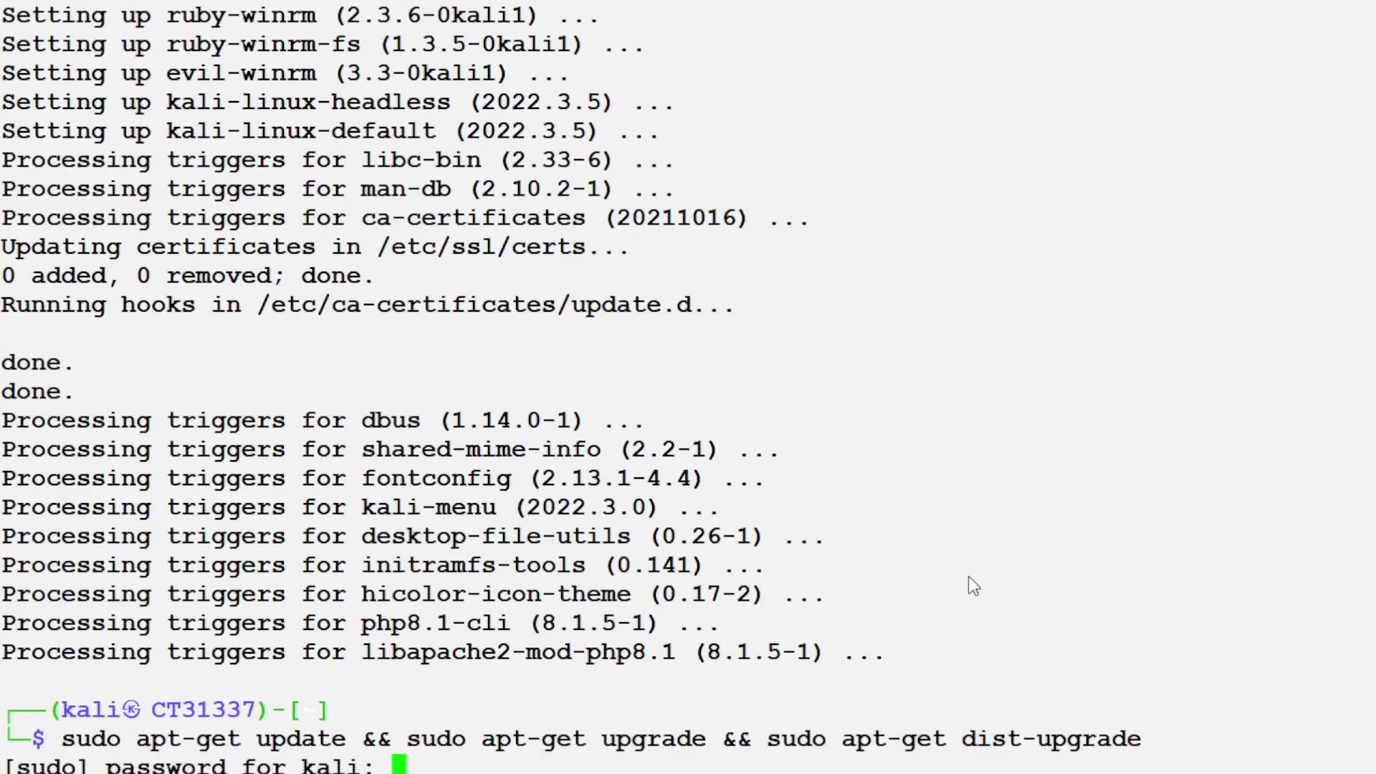
{"action": "key", "text": "Return"}
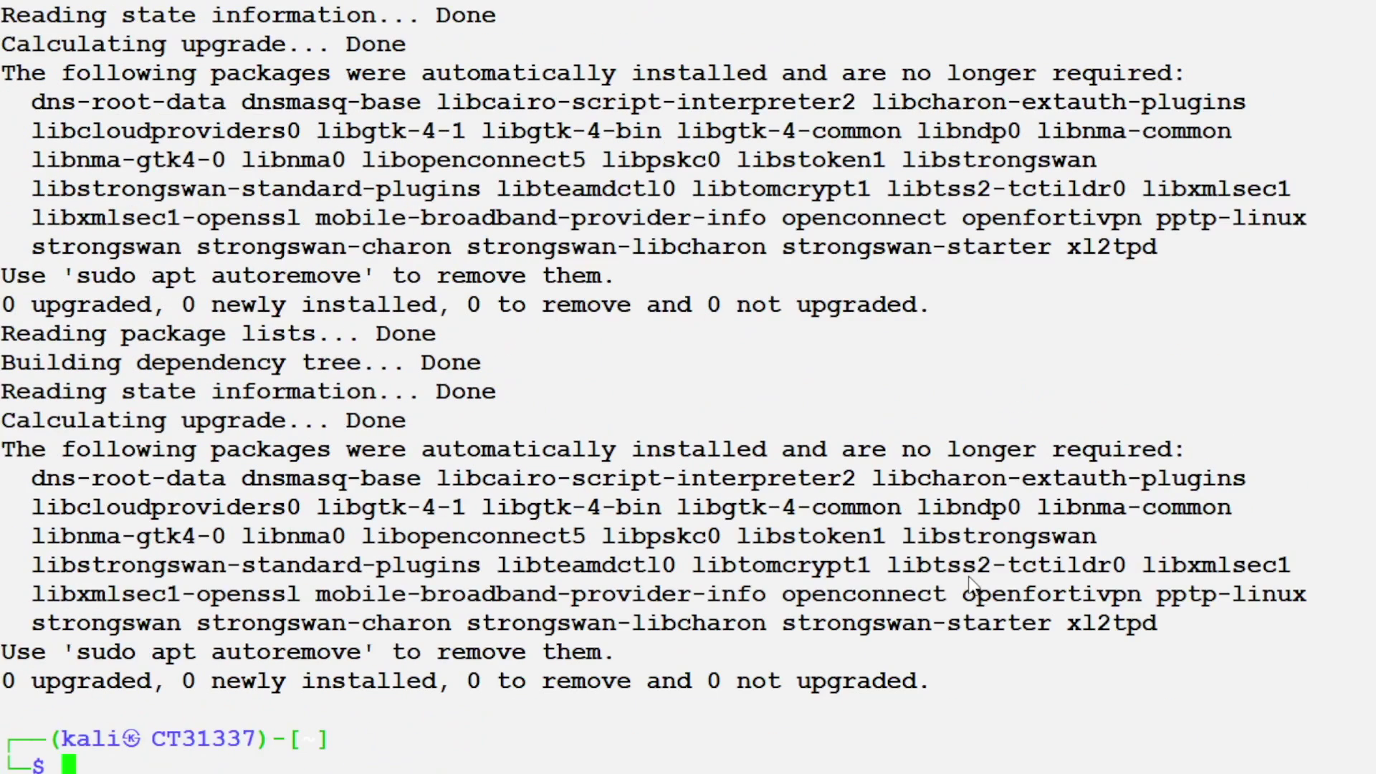
Step: Purge the package with sudo apt-get purge network-manager
{"action": "type", "text": "sudo apt-get"}
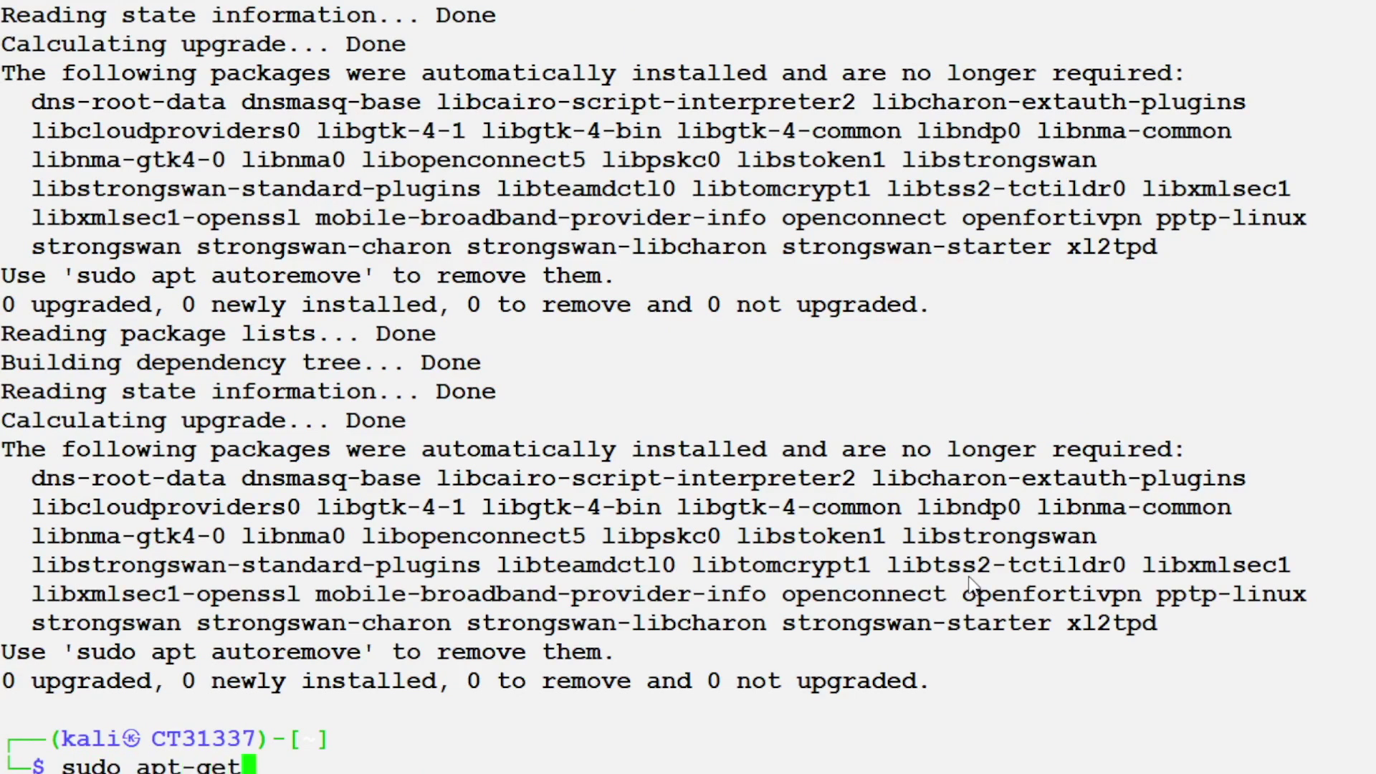
{"action": "type", "text": " purge net"}
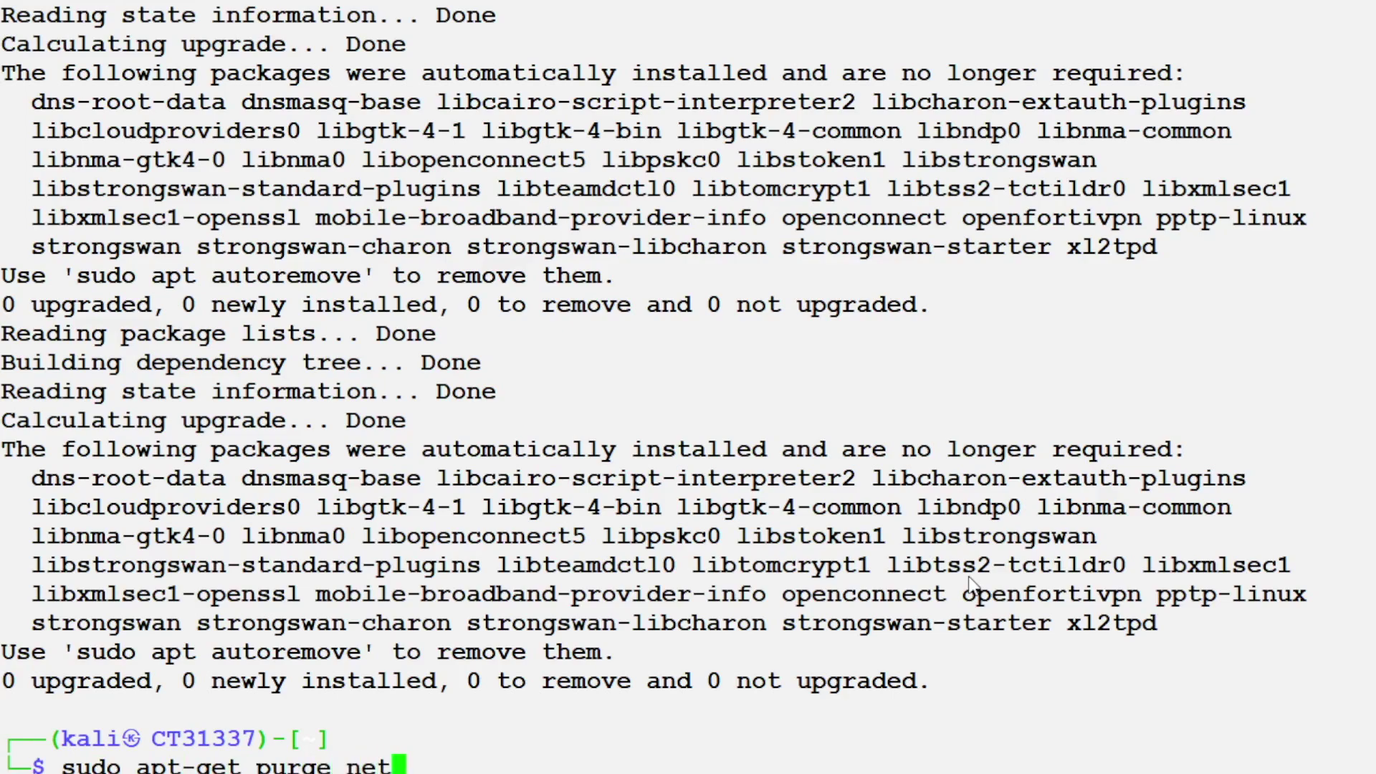
{"action": "type", "text": "working-ma"}
{"action": "key", "text": "BackSpace"}
{"action": "key", "text": "BackSpace"}
{"action": "key", "text": "BackSpace"}
{"action": "key", "text": "BackSpace"}
{"action": "key", "text": "BackSpace"}
{"action": "key", "text": "BackSpace"}
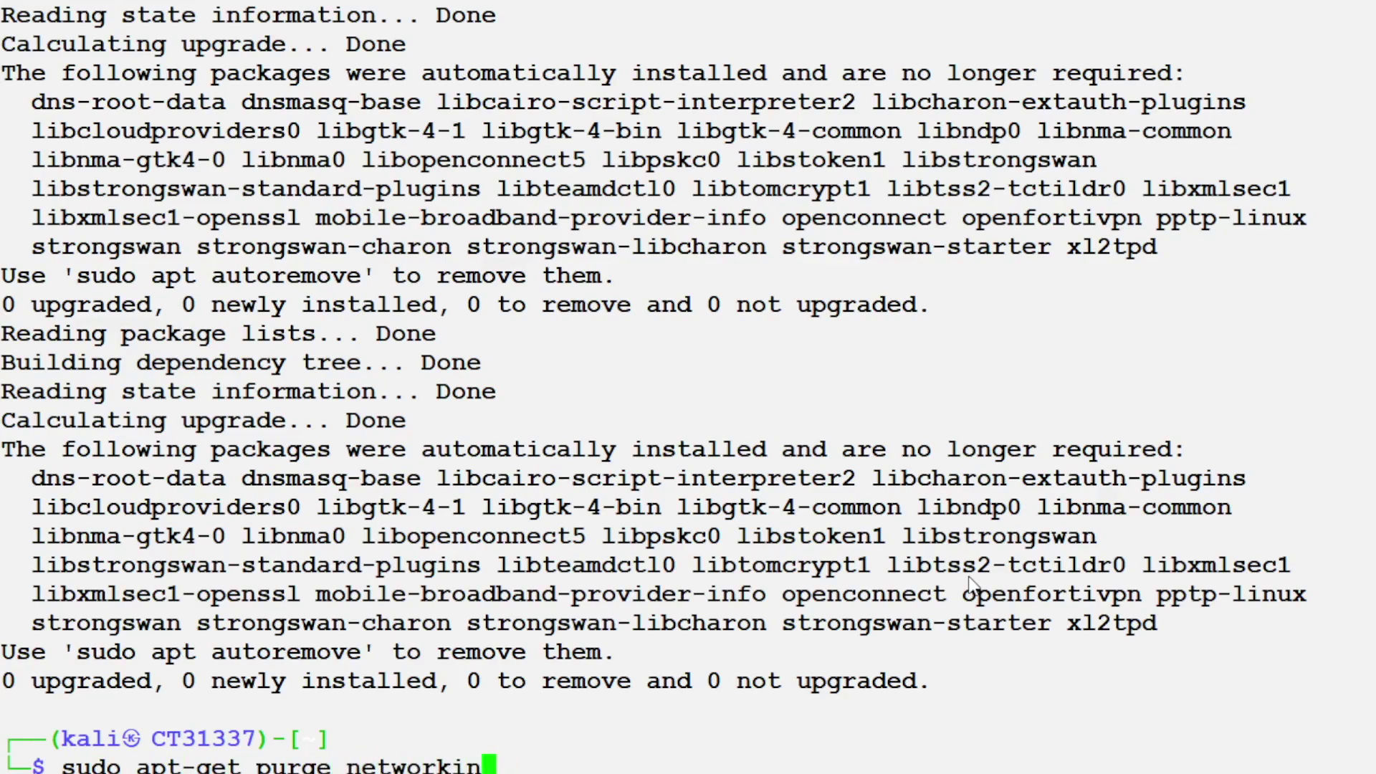
{"action": "type", "text": "-manager"}
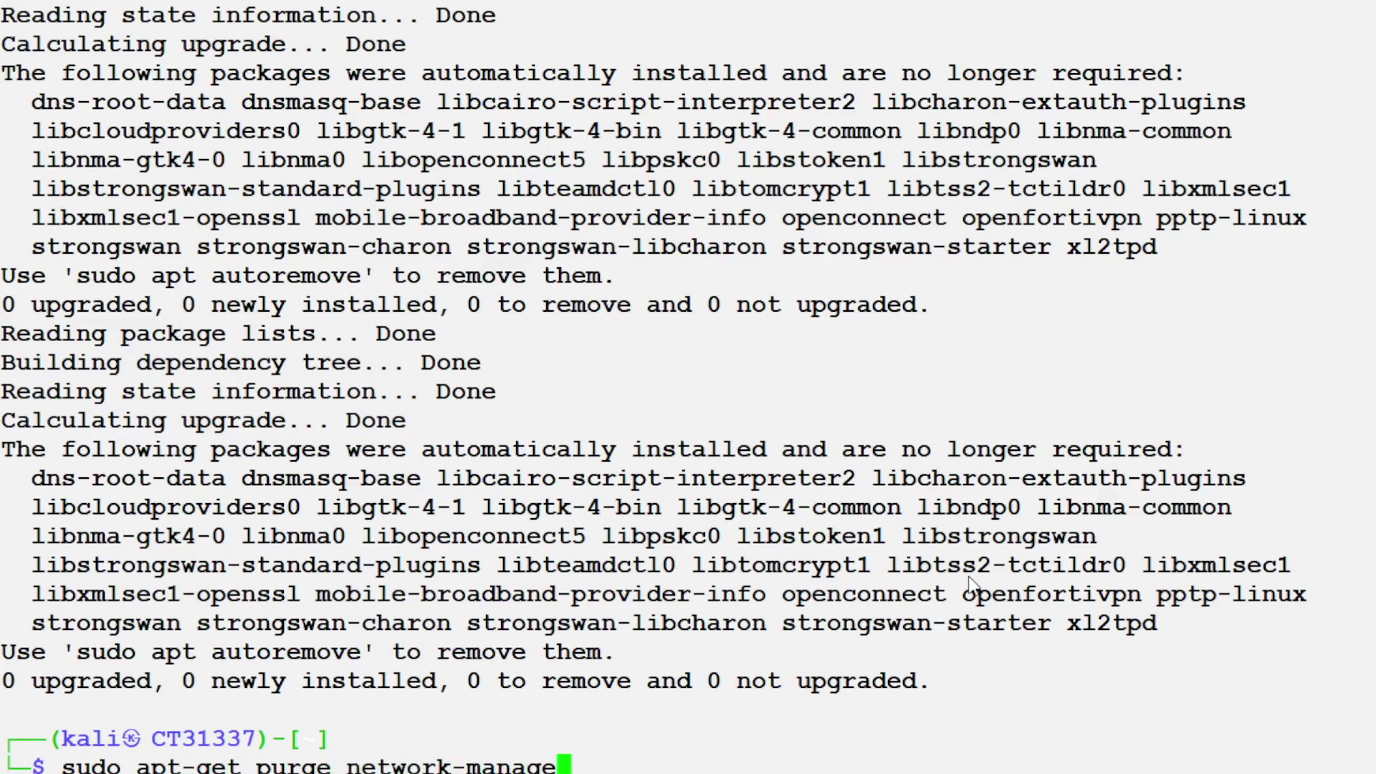
{"action": "key", "text": "Return"}
Step: Clear the terminal and reboot the container with sudo reboot now
{"action": "type", "text": "clear"}
{"action": "key", "text": "Return"}
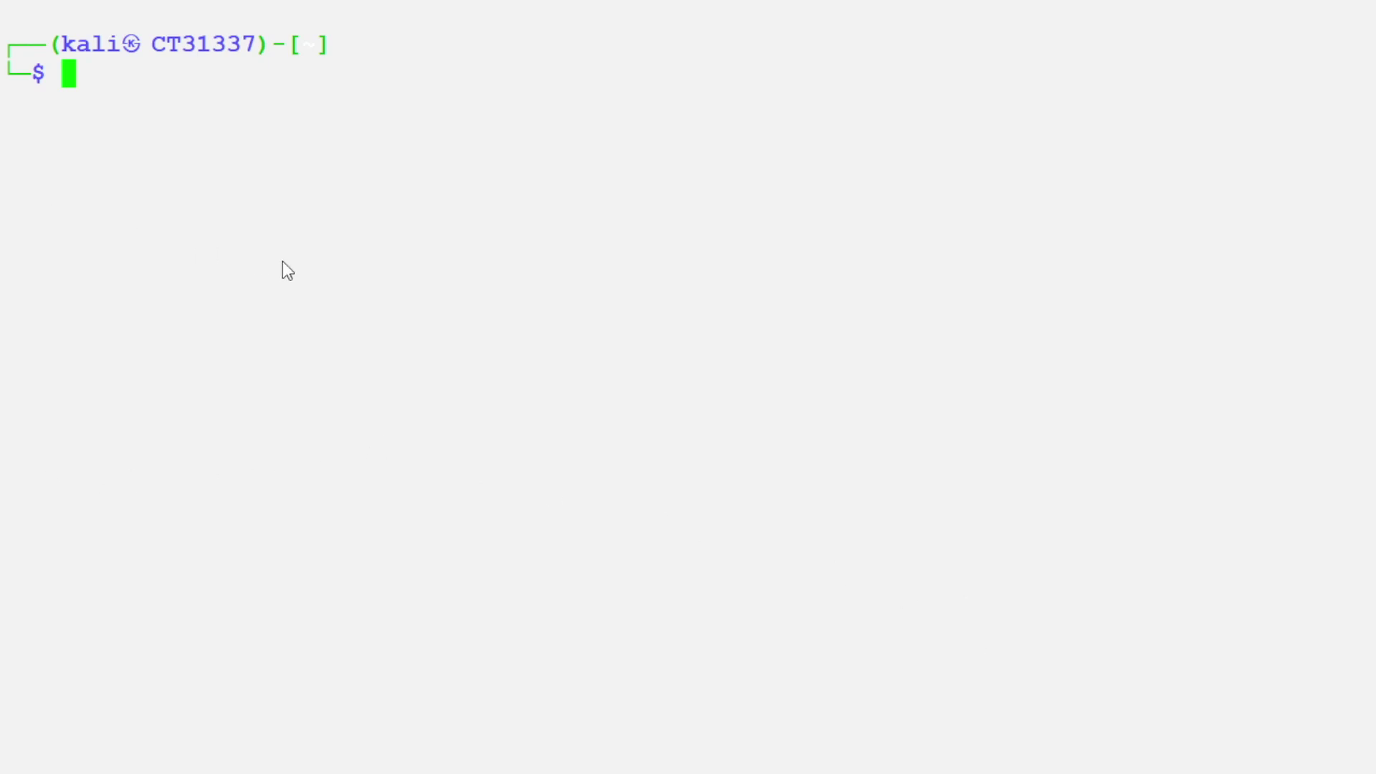
{"action": "type", "text": "sudo "}
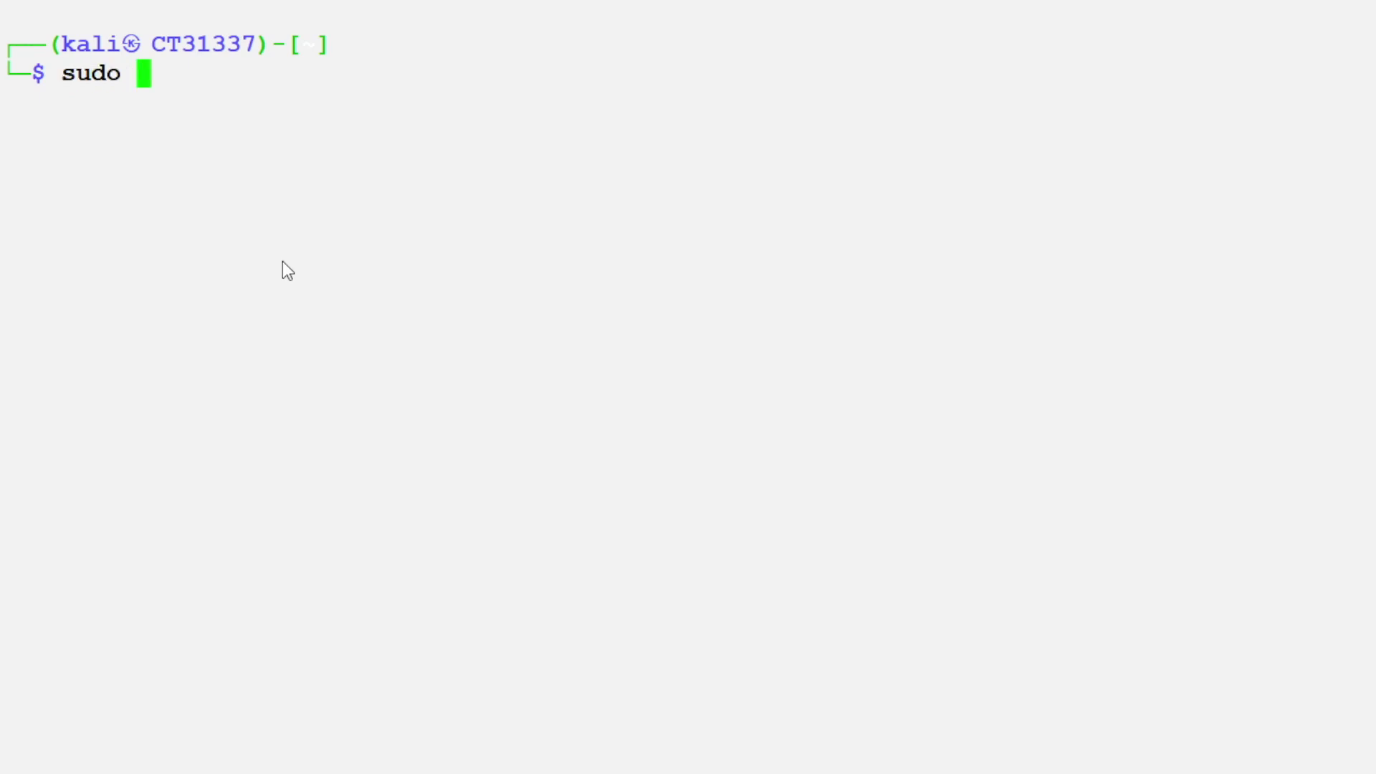
{"action": "type", "text": "rebpoo"}
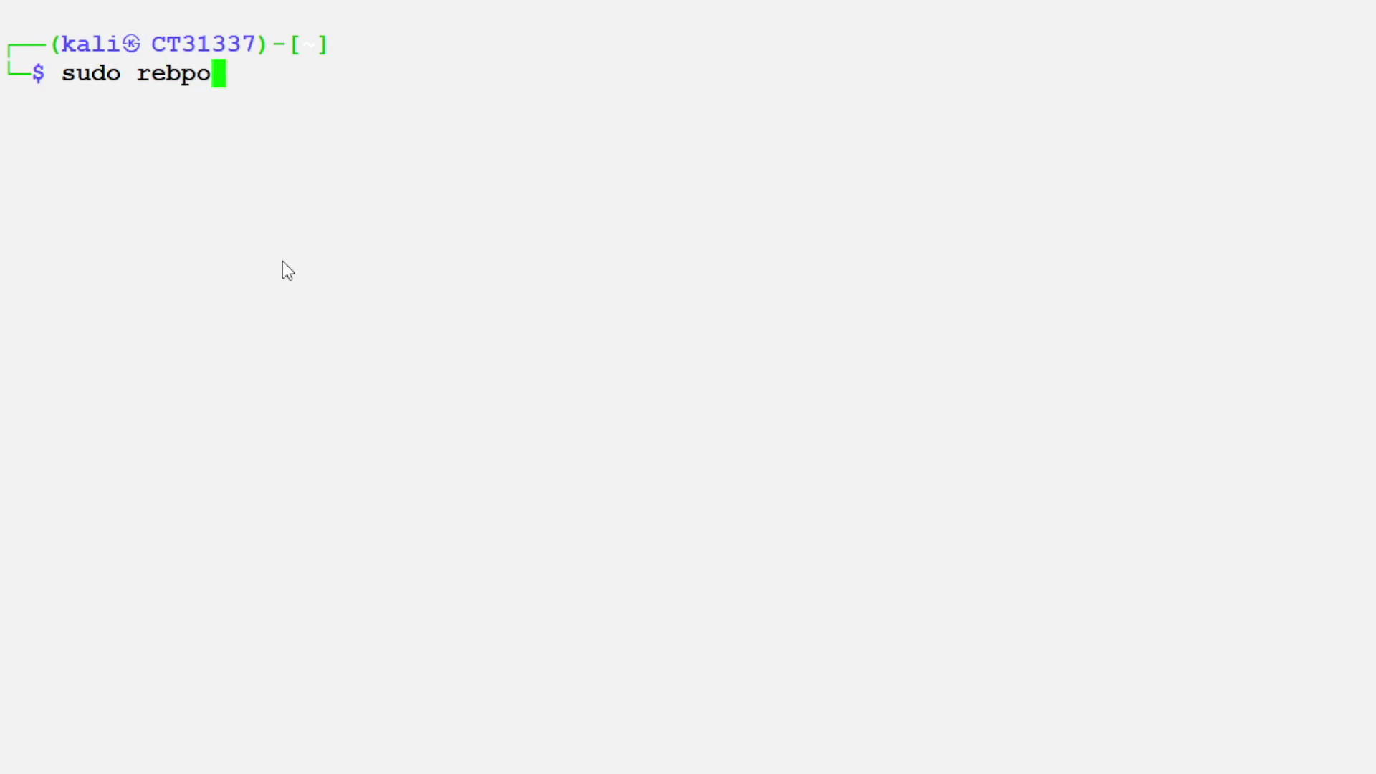
{"action": "key", "text": "BackSpace"}
{"action": "key", "text": "BackSpace"}
{"action": "key", "text": "BackSpace"}
{"action": "type", "text": "oot now"}
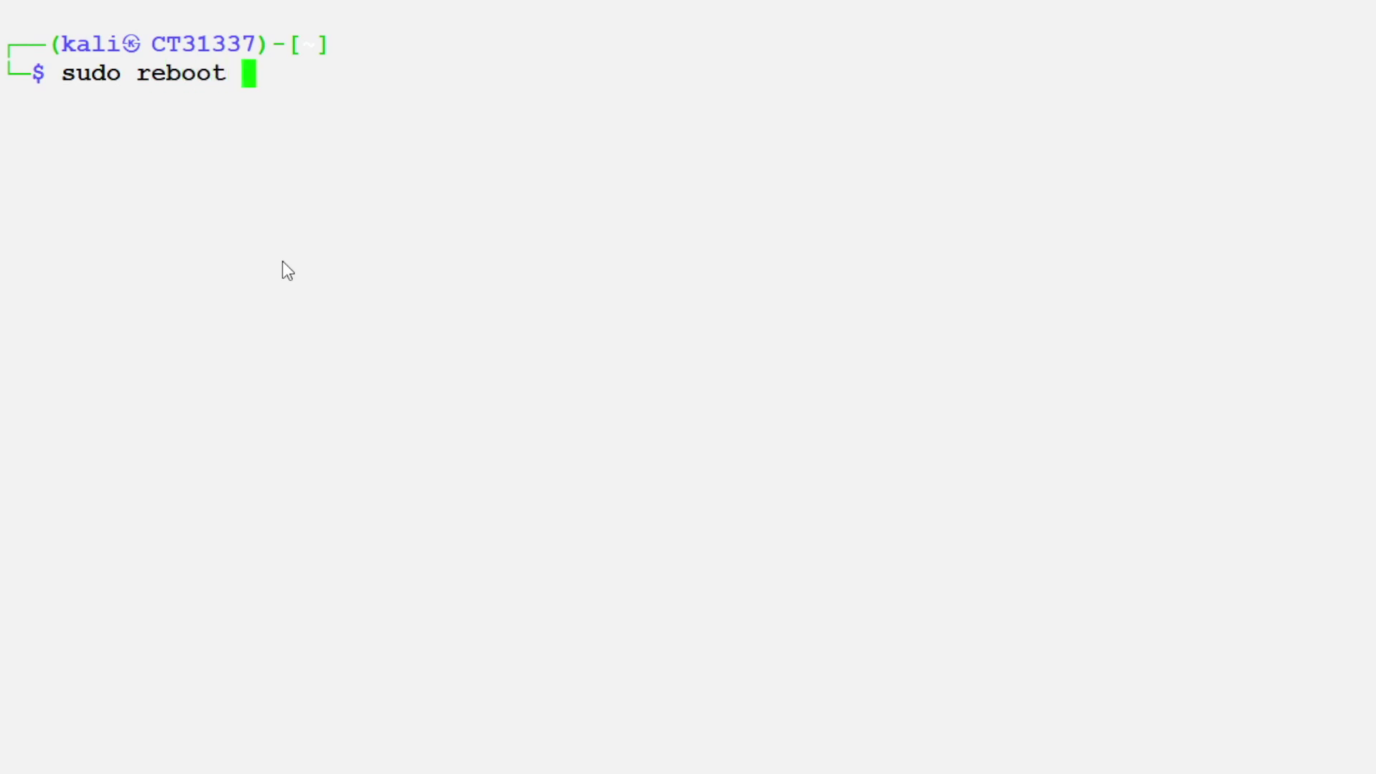
{"action": "key", "text": "Return"}
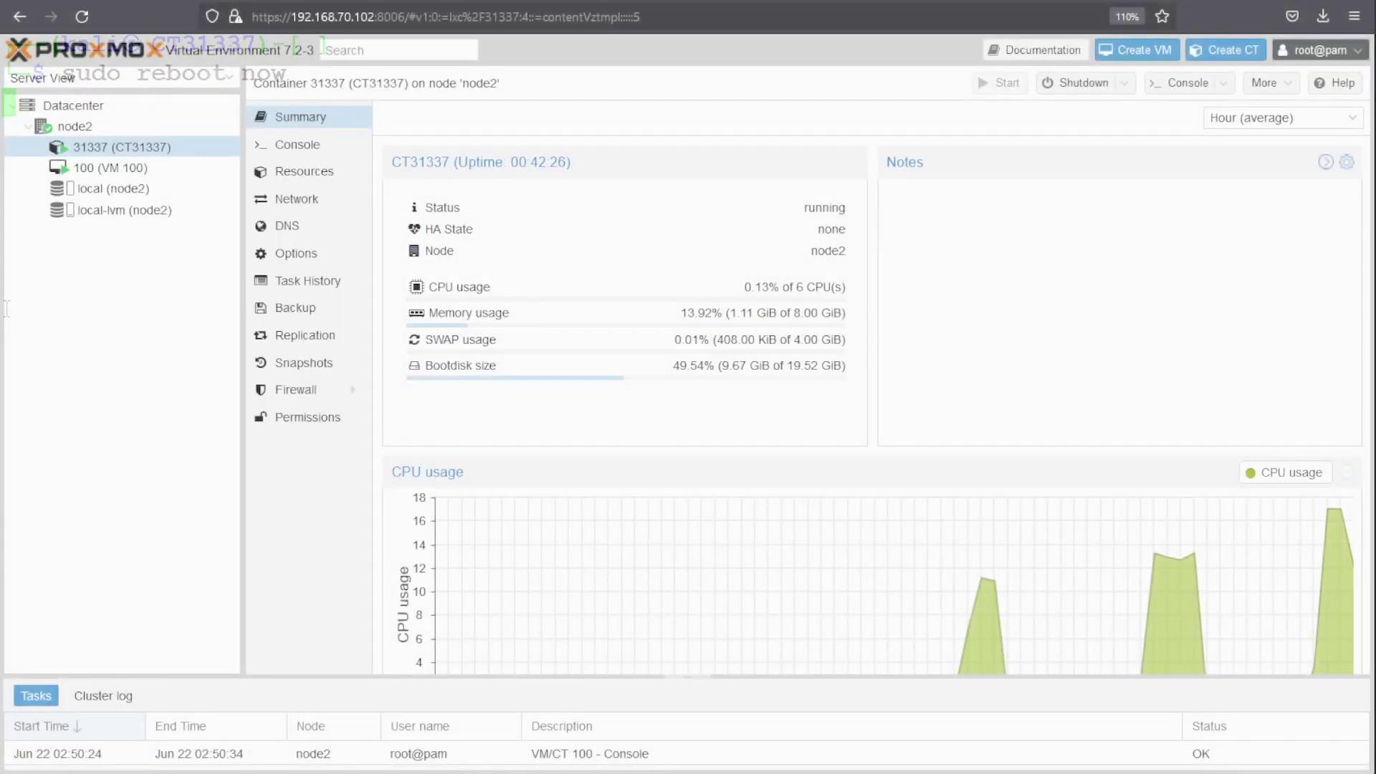
Step: Open VM 100's console, log into Kali with the password, and restart from the power menu
{"action": "left_click", "coordinate": [114, 173]}
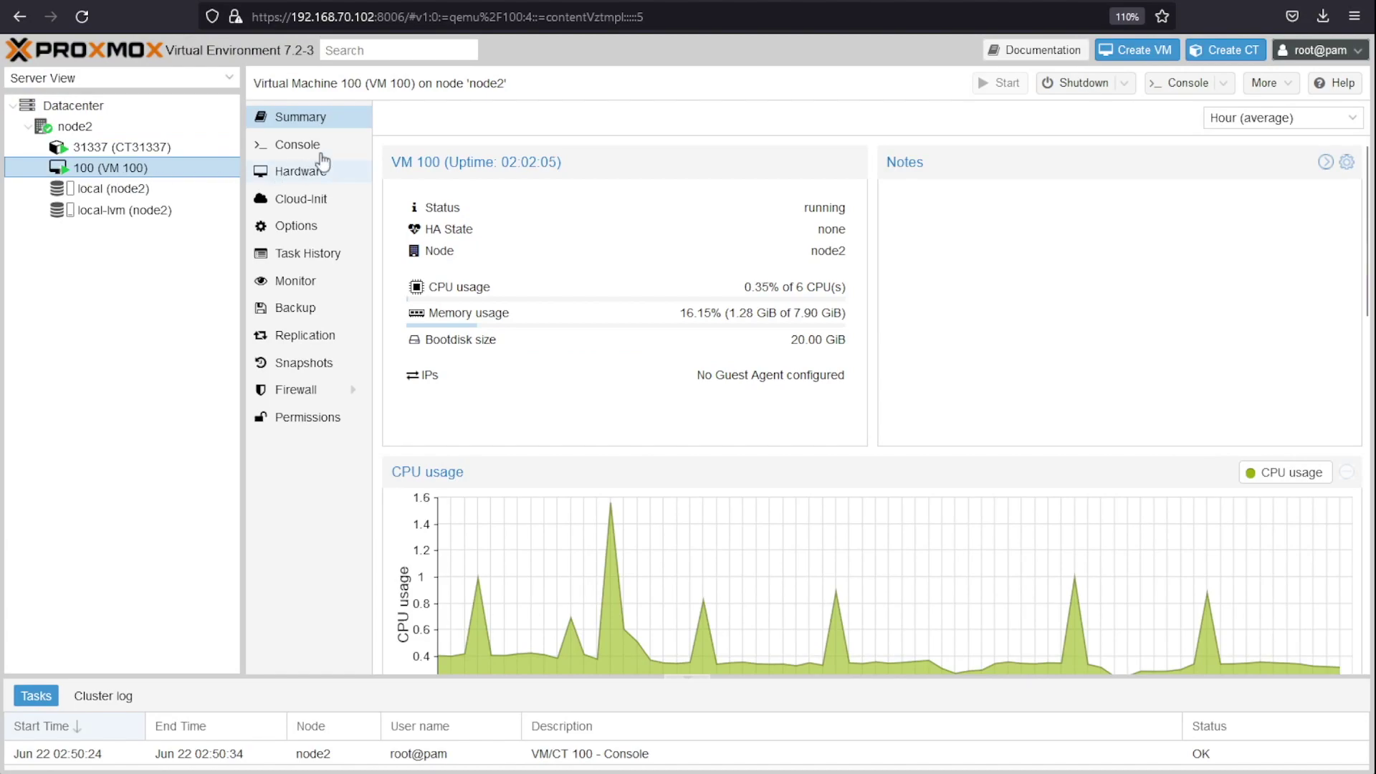
{"action": "left_click", "coordinate": [319, 145]}
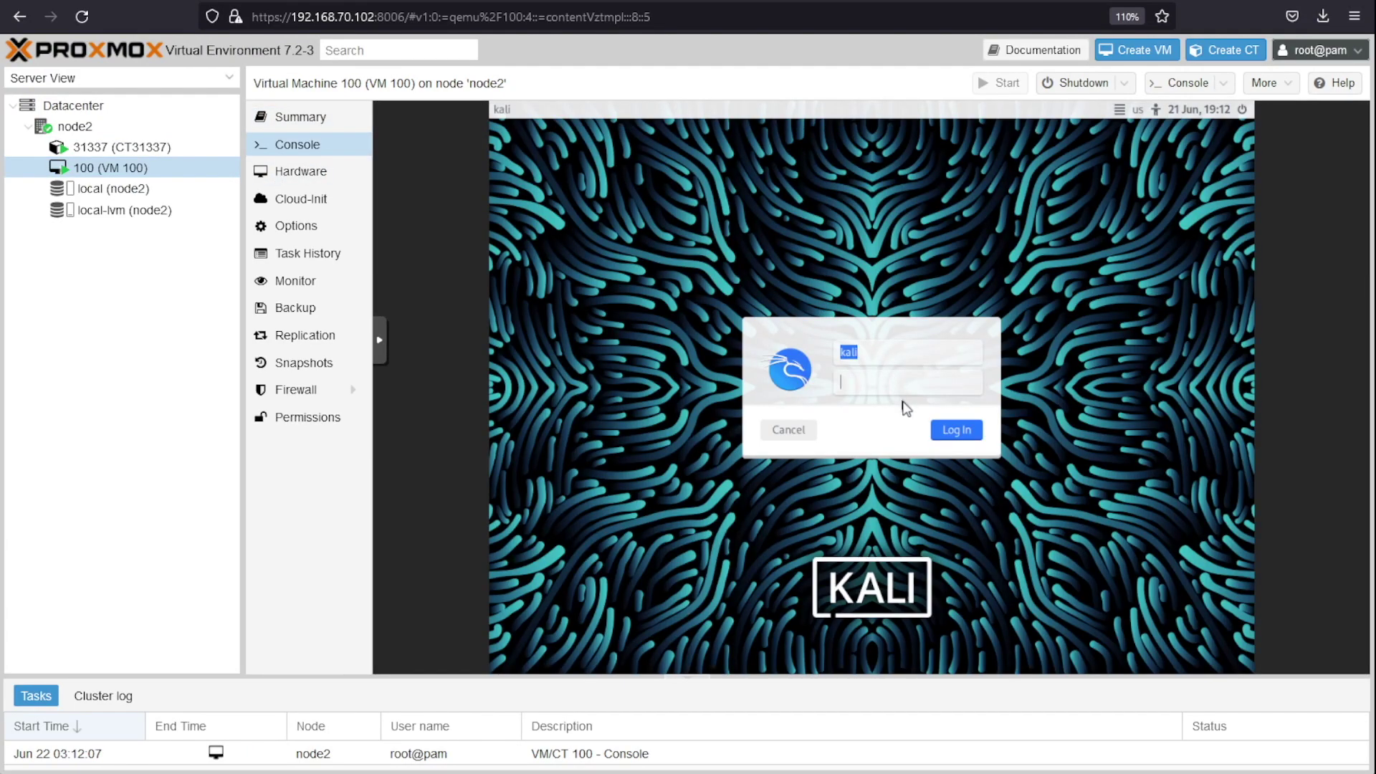
{"action": "type", "text": "kali"}
{"action": "key", "text": "Return"}
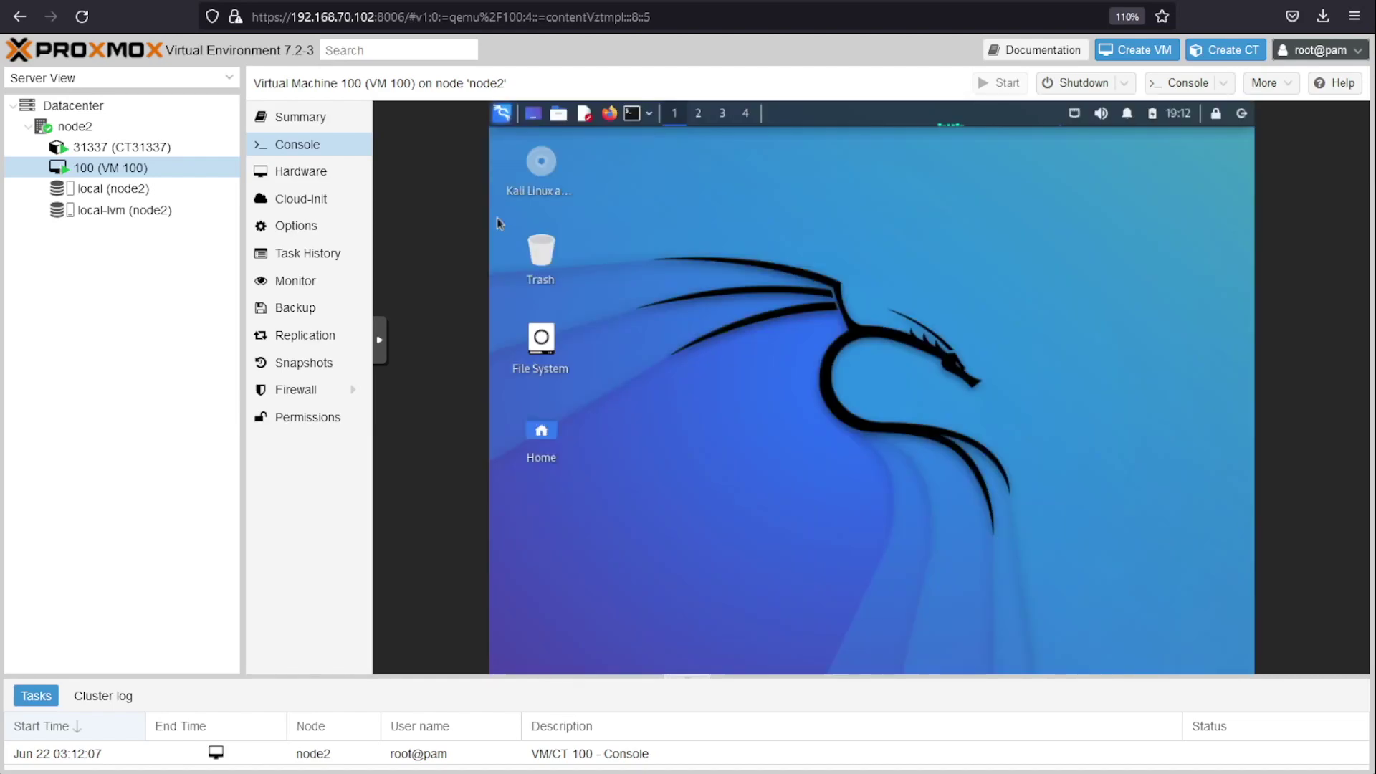
{"action": "left_click", "coordinate": [1242, 114]}
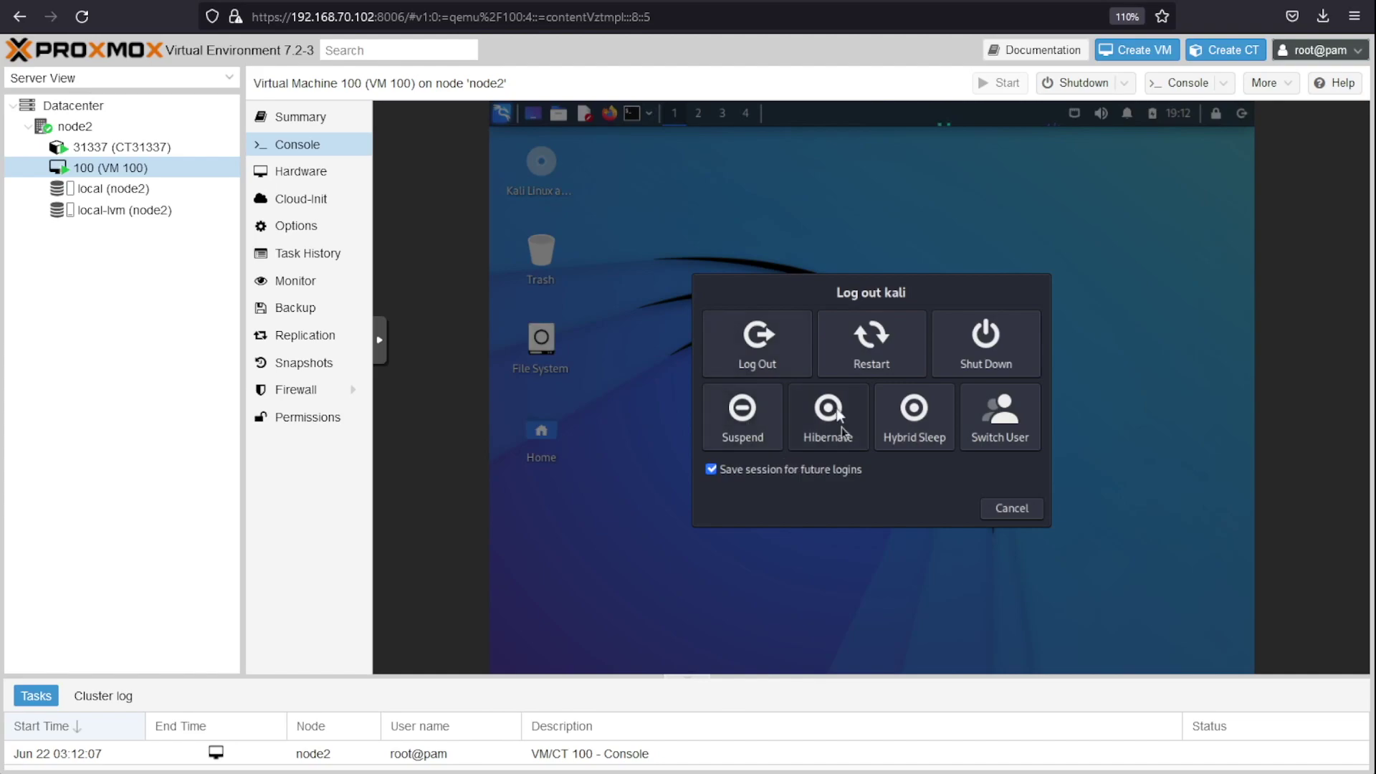
{"action": "left_click", "coordinate": [840, 342]}
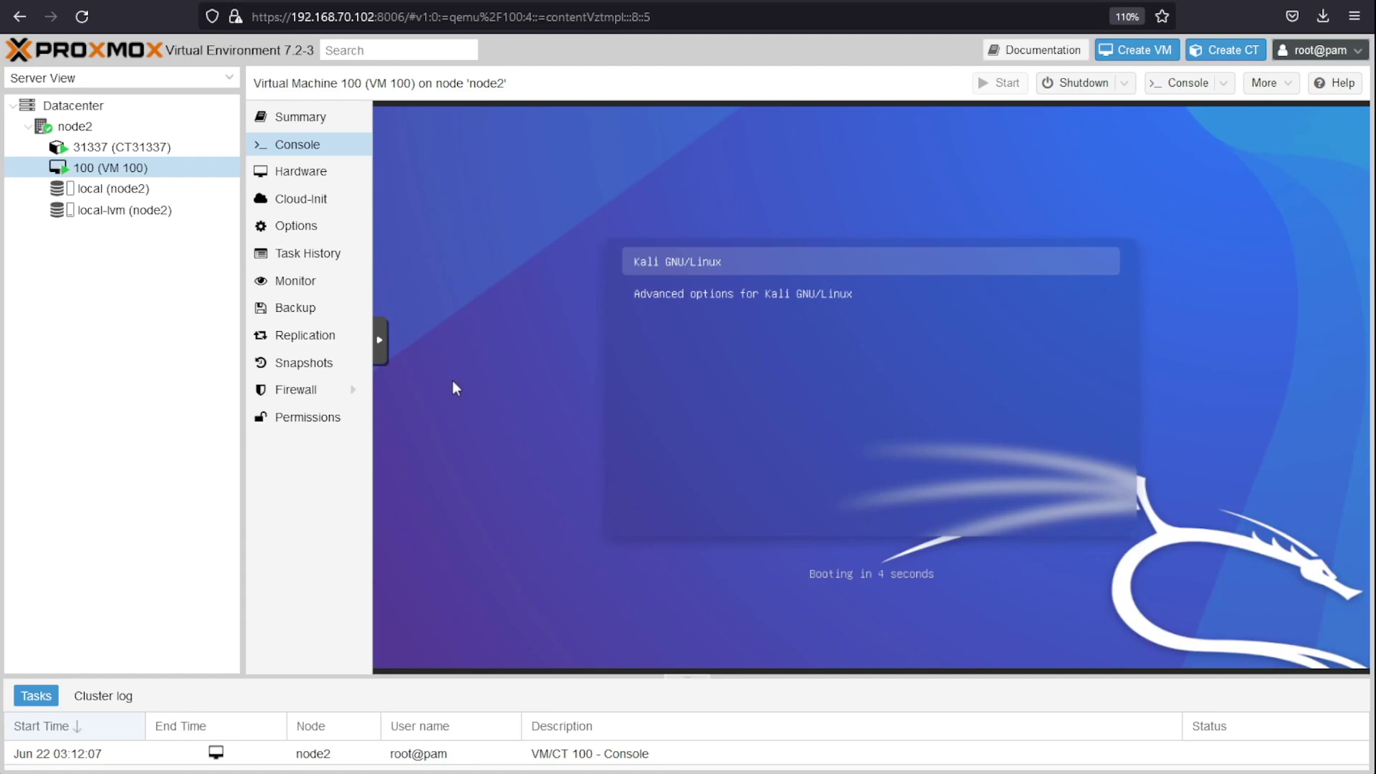
Step: Boot VM 100's default Kali GRUB entry and log in with the Kali credentials
{"action": "key", "text": "Return"}
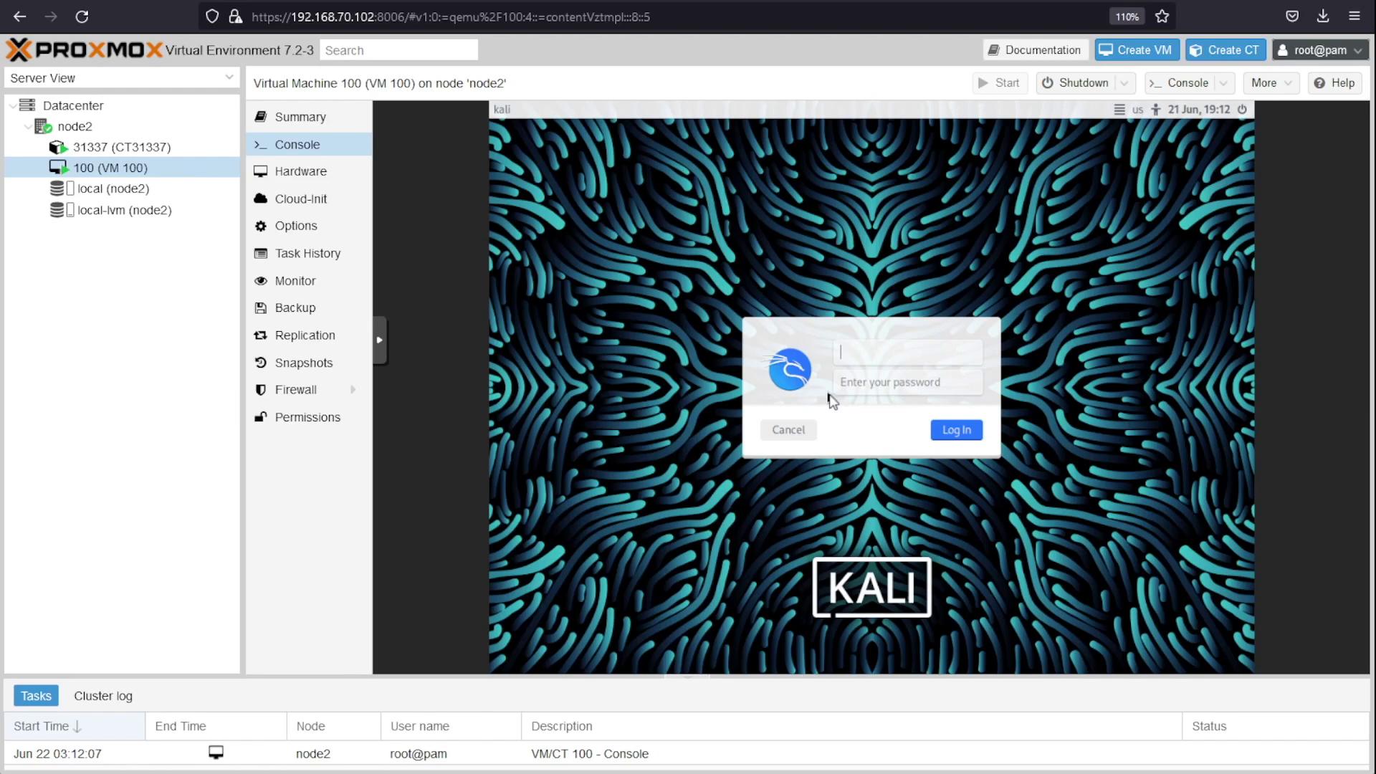
{"action": "type", "text": "kali"}
{"action": "key", "text": "Tab"}
{"action": "type", "text": "kali"}
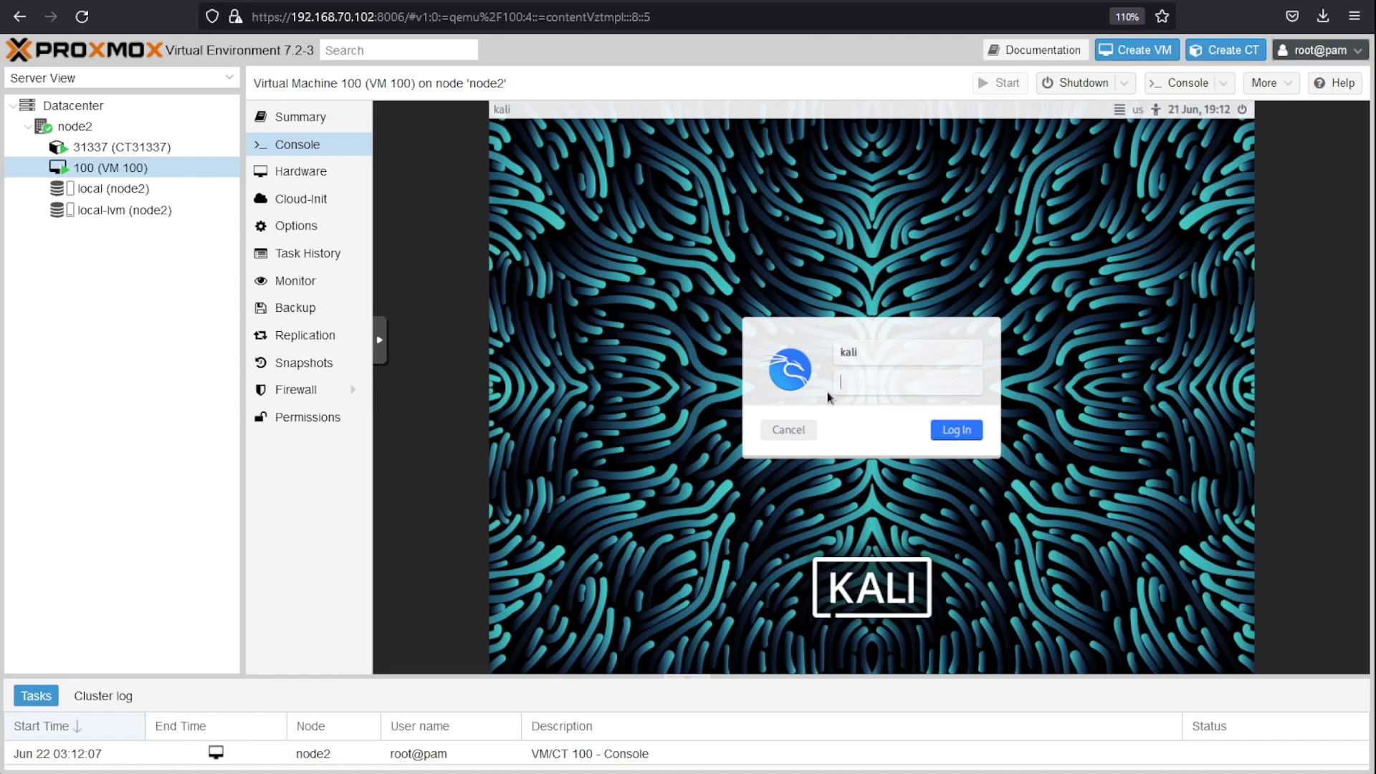
{"action": "key", "text": "Return"}
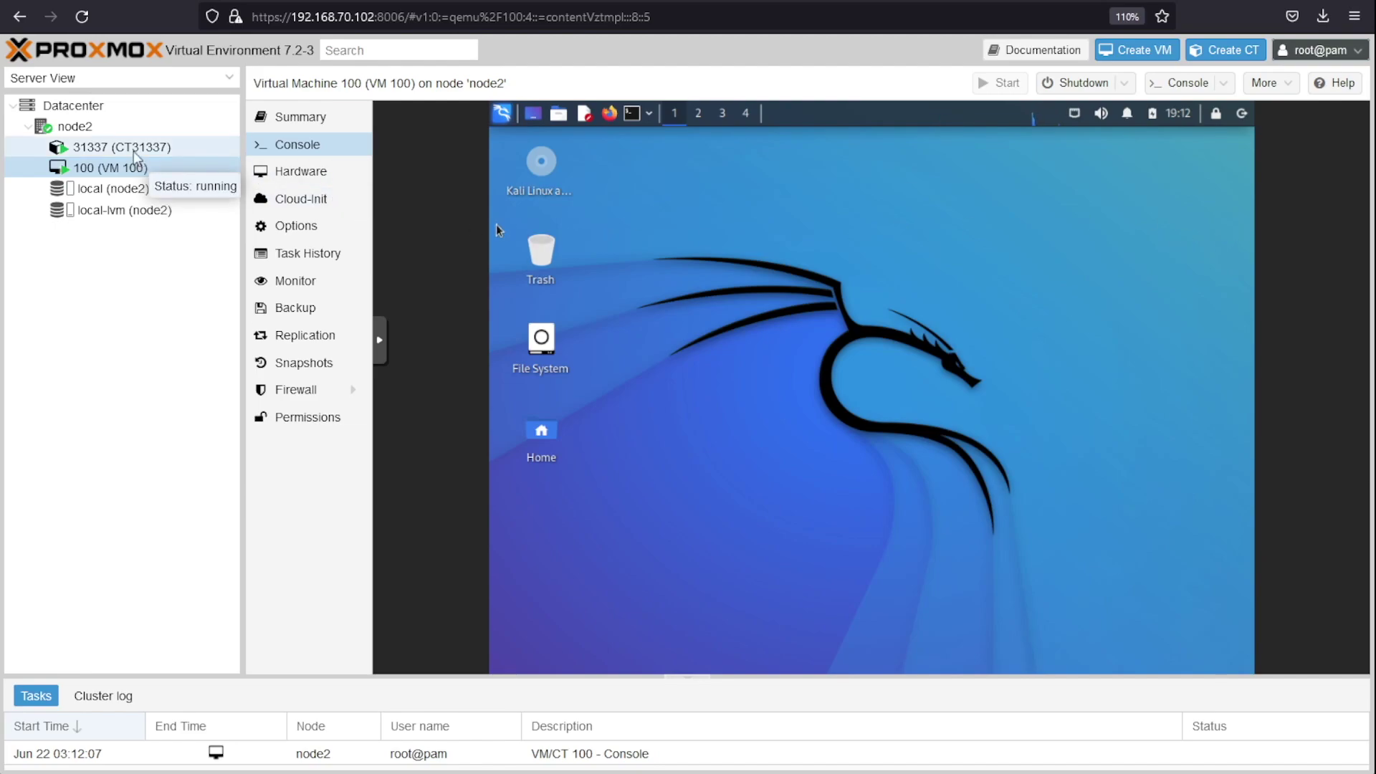
Step: Check CT31337's fresh uptime on its Summary, then open VM 100's Summary page
{"action": "left_click", "coordinate": [136, 155]}
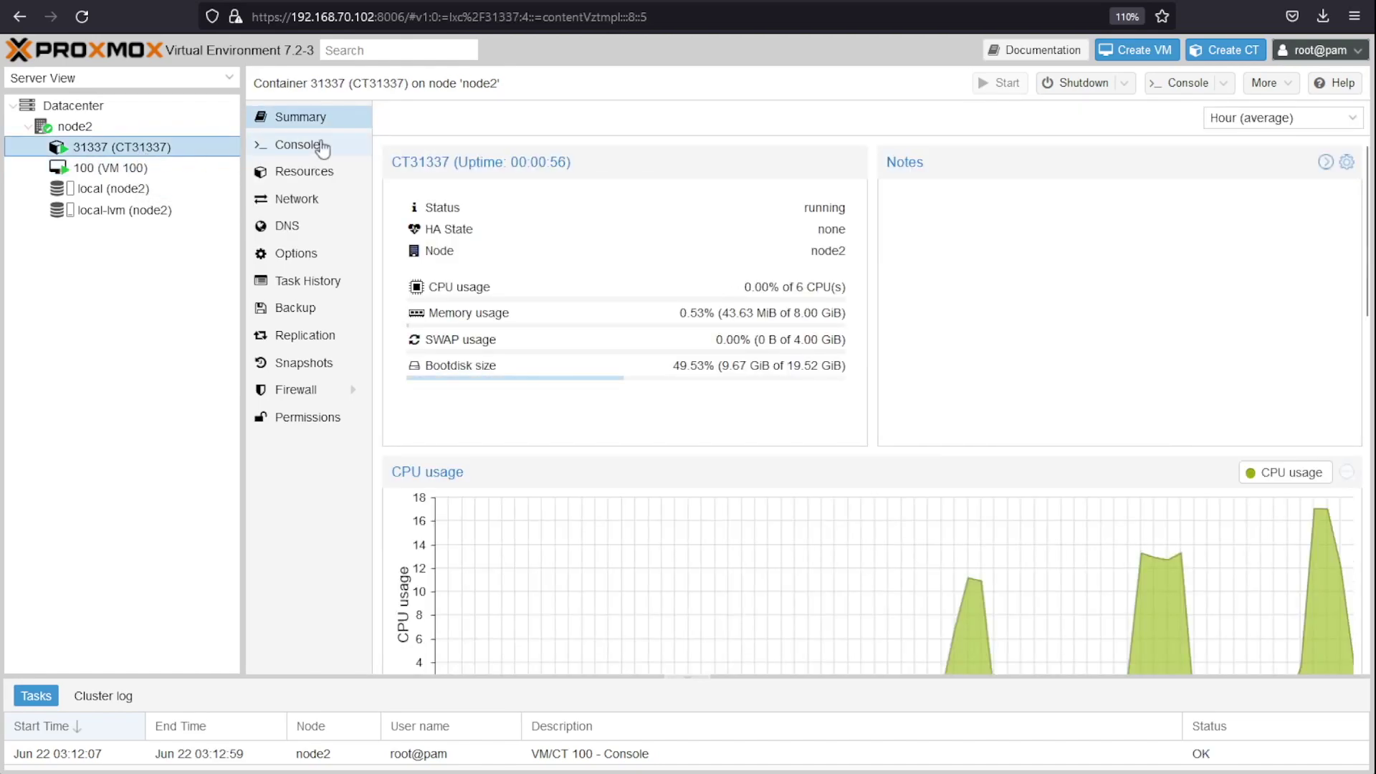
{"action": "left_click", "coordinate": [131, 174]}
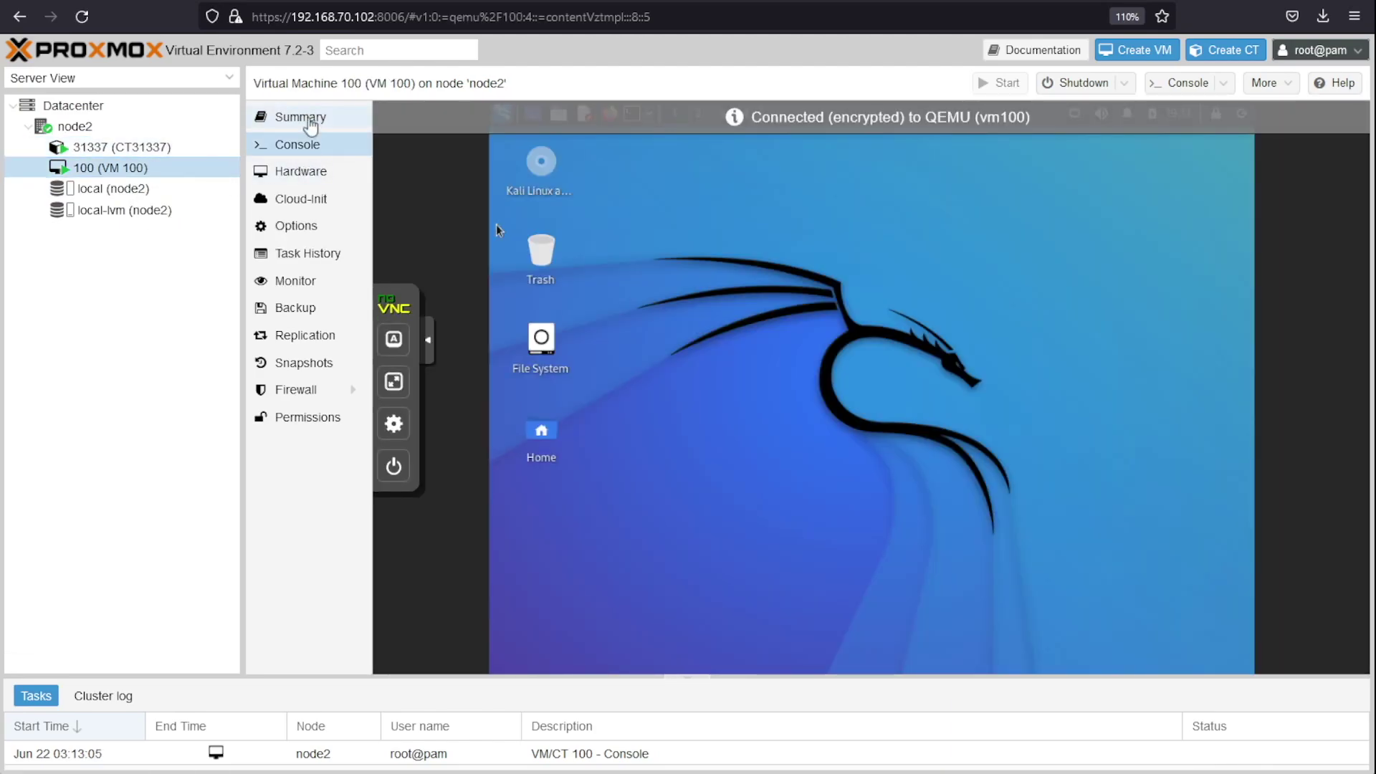
{"action": "left_click", "coordinate": [301, 117]}
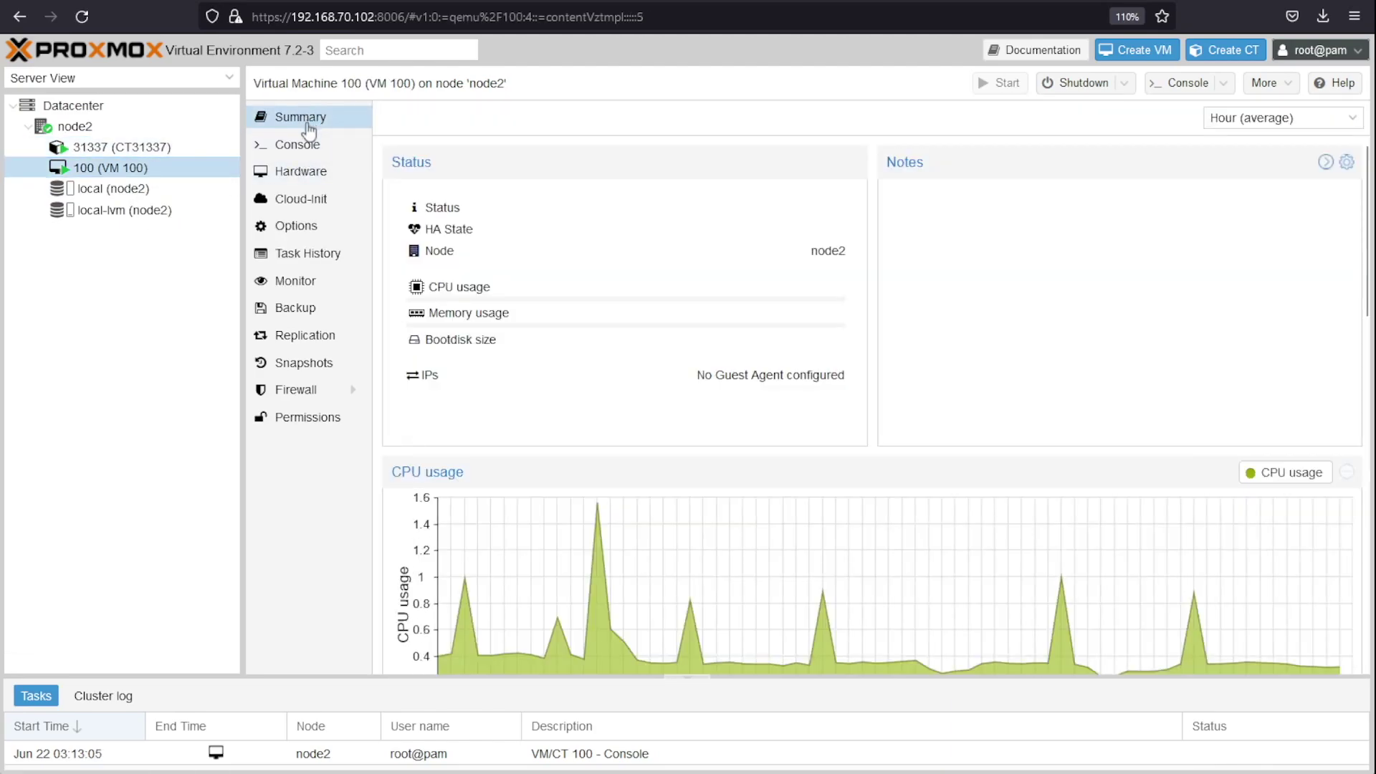
{"action": "left_click_drag", "start_coordinate": [718, 312], "coordinate": [426, 313]}
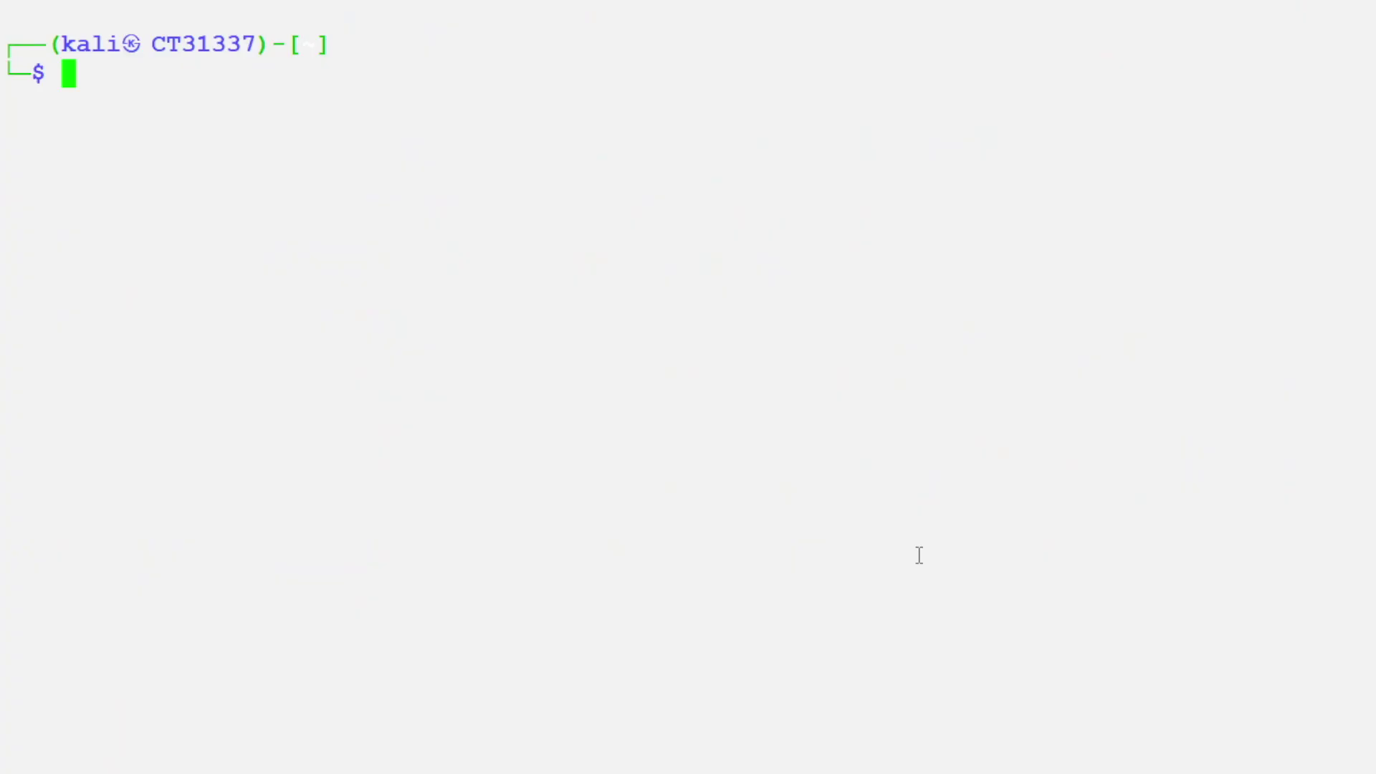
Step: Run tightvncserver -depth 16 -pixelformat rgb888 to create desktop CT31337:1
{"action": "type", "text": "tight"}
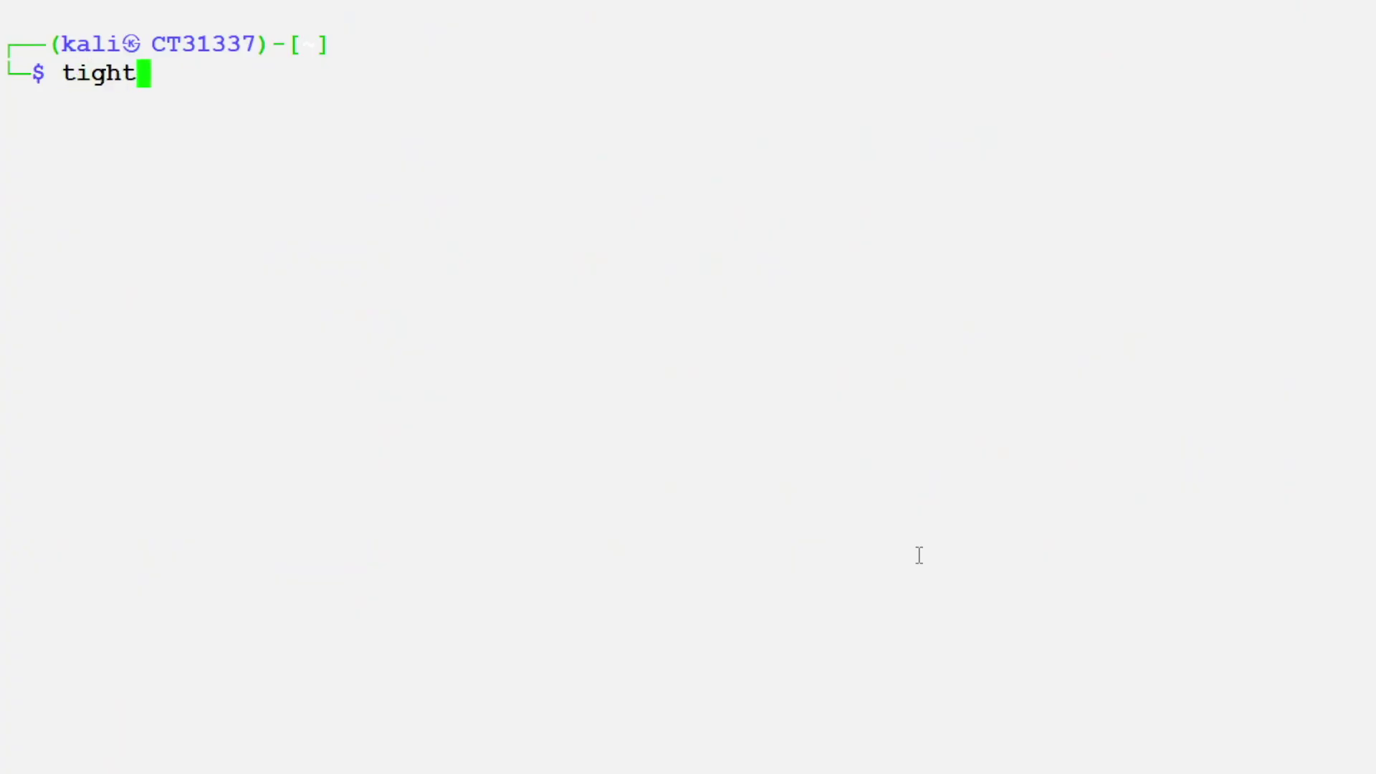
{"action": "type", "text": "vncserv"}
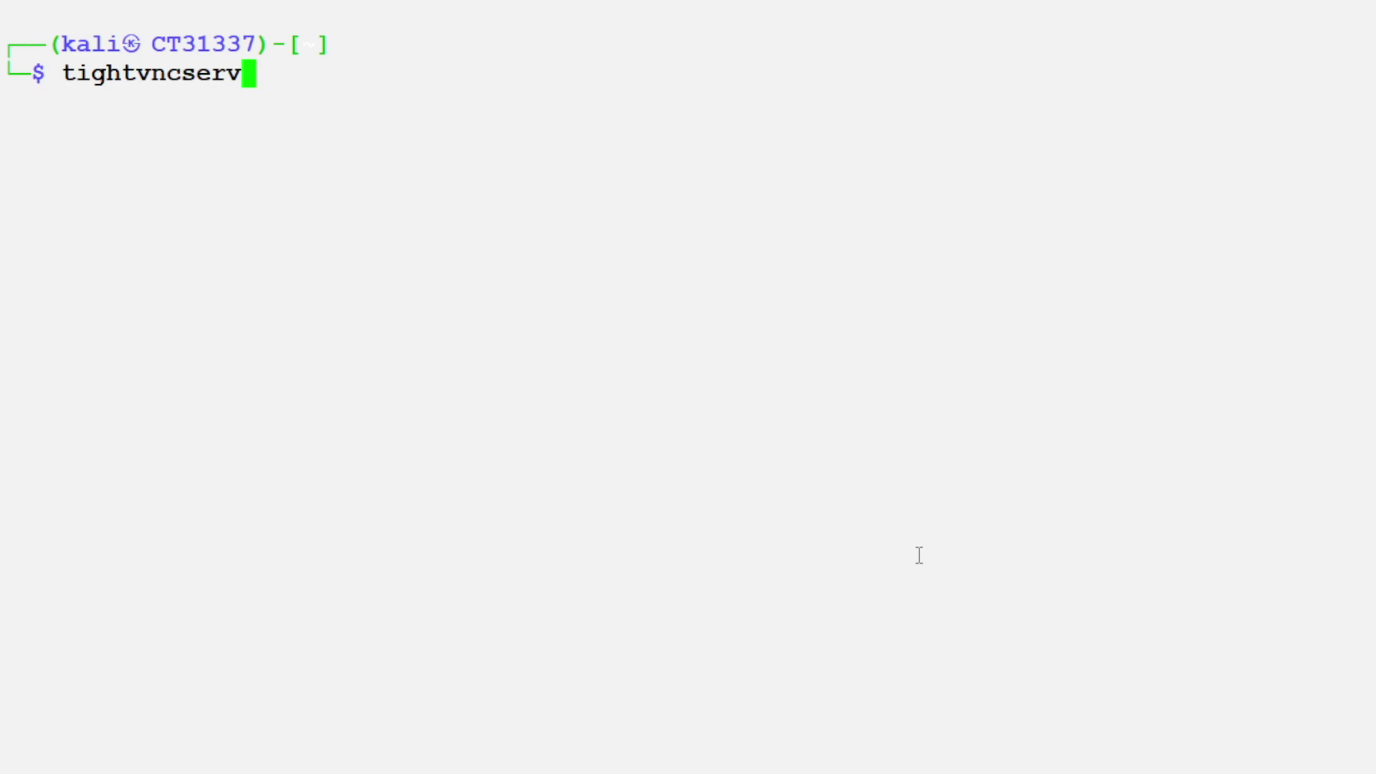
{"action": "type", "text": "er -ge"}
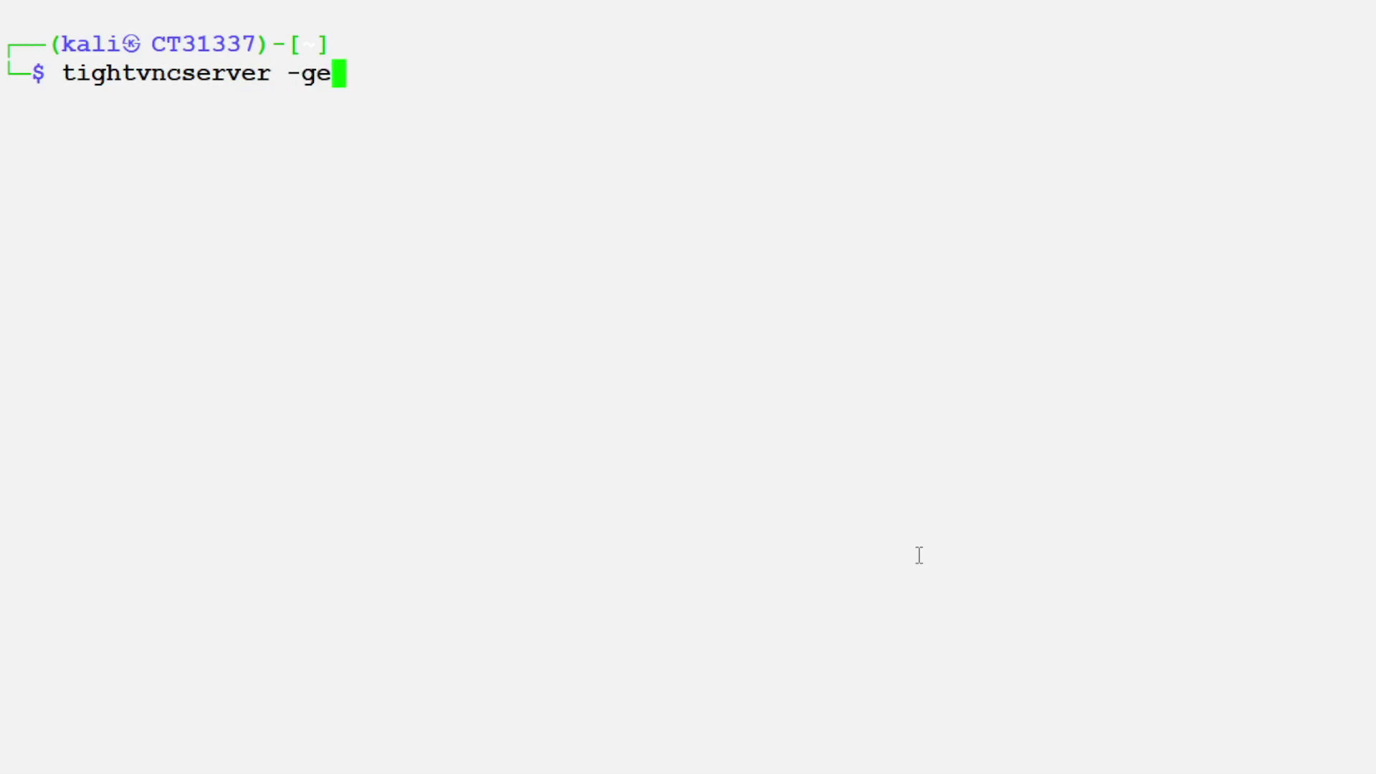
{"action": "type", "text": "ometry "}
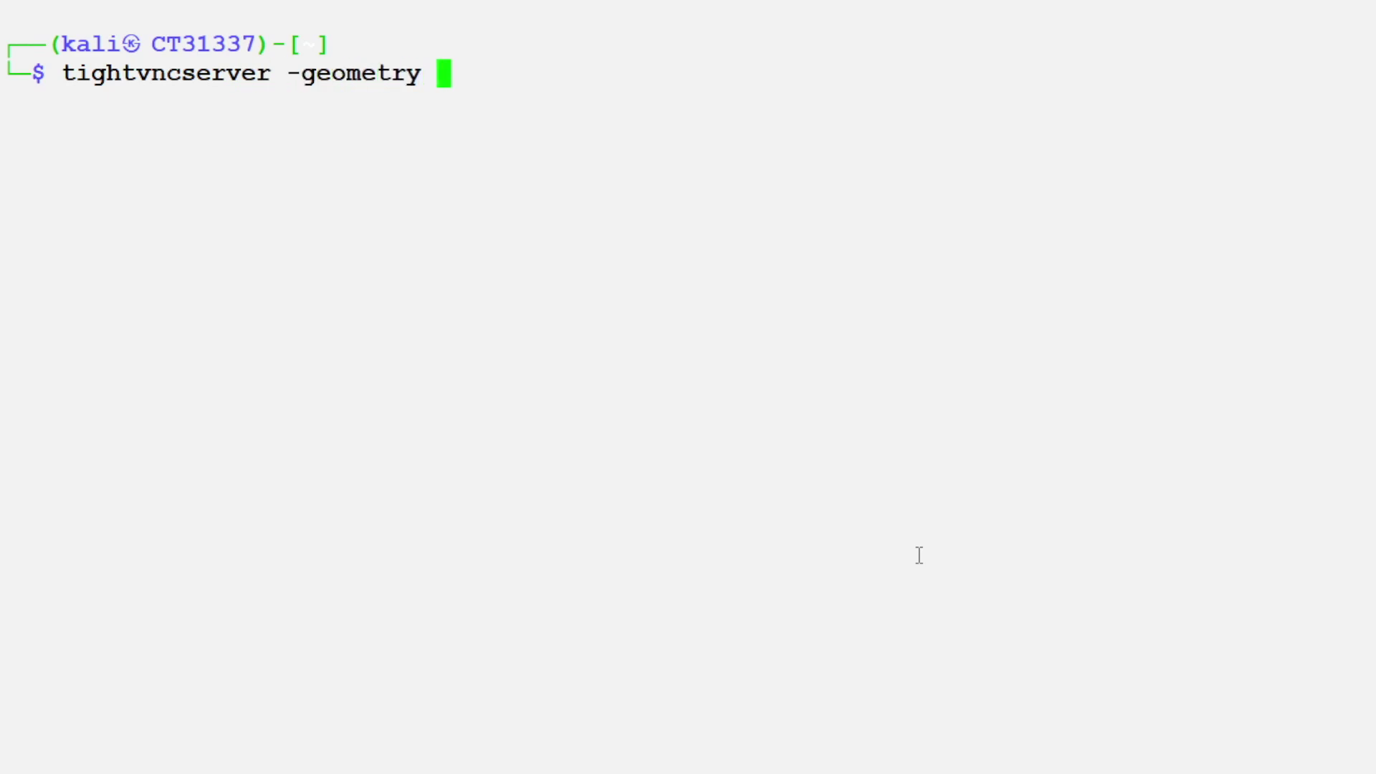
{"action": "type", "text": "1280"}
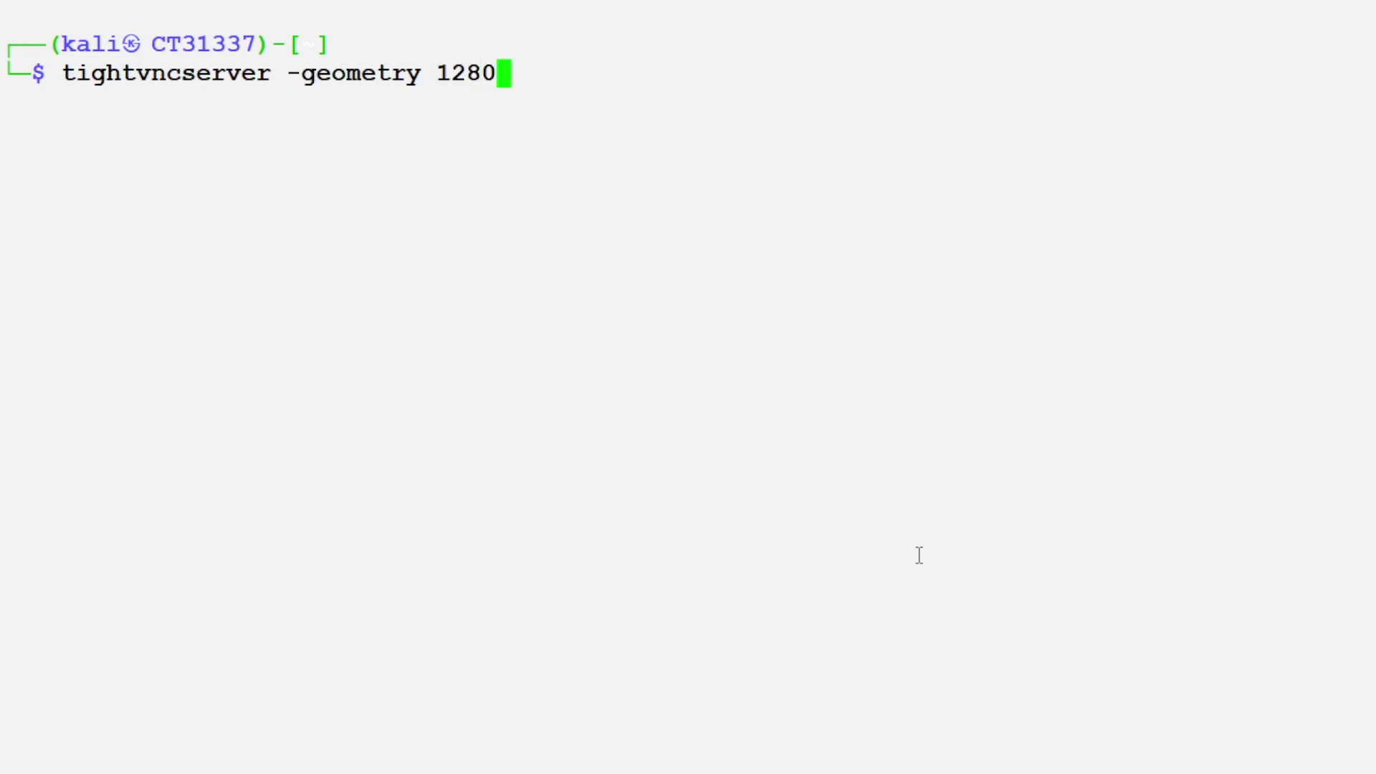
{"action": "type", "text": "x1024"}
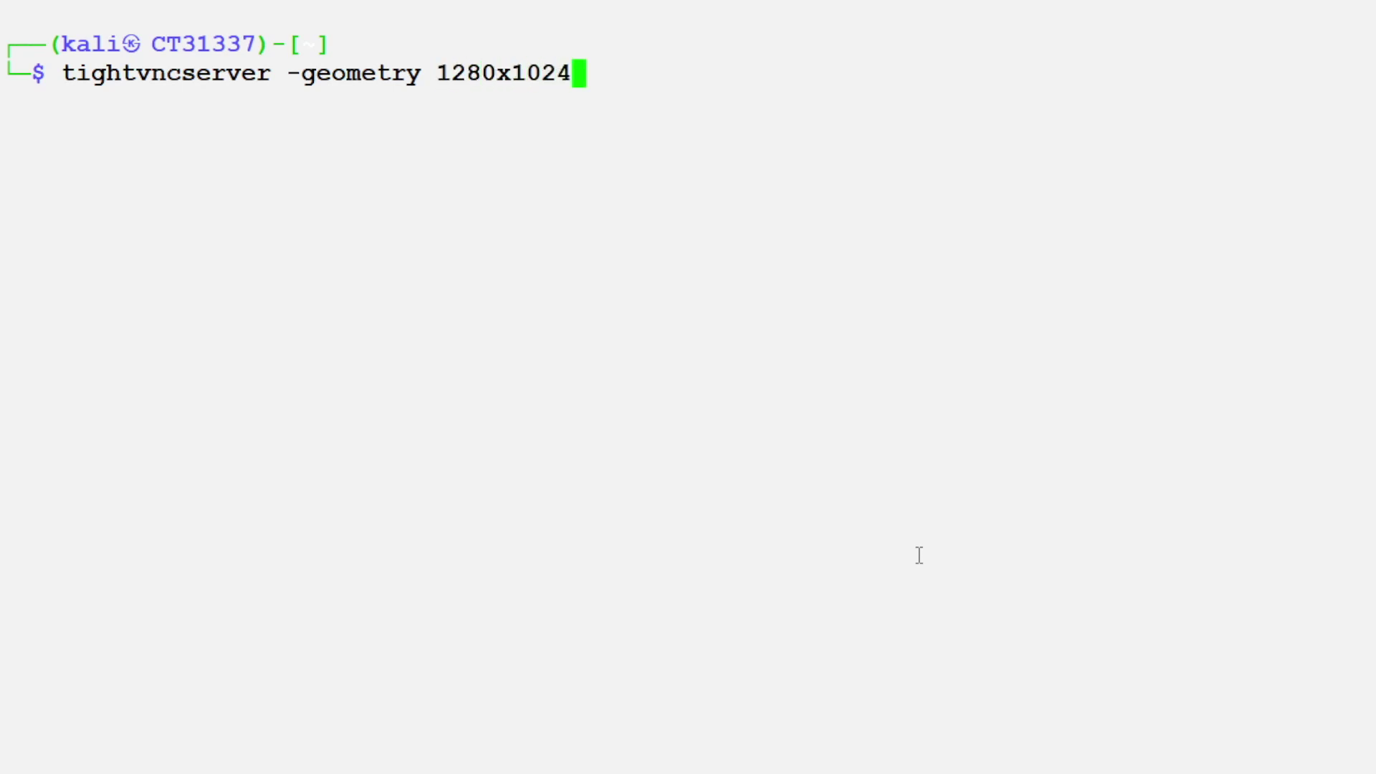
{"action": "key", "text": "BackSpace"}
{"action": "key", "text": "BackSpace"}
{"action": "key", "text": "BackSpace"}
{"action": "key", "text": "BackSpace"}
{"action": "key", "text": "BackSpace"}
{"action": "key", "text": "BackSpace"}
{"action": "key", "text": "BackSpace"}
{"action": "key", "text": "BackSpace"}
{"action": "key", "text": "BackSpace"}
{"action": "key", "text": "BackSpace"}
{"action": "key", "text": "BackSpace"}
{"action": "key", "text": "BackSpace"}
{"action": "key", "text": "BackSpace"}
{"action": "key", "text": "BackSpace"}
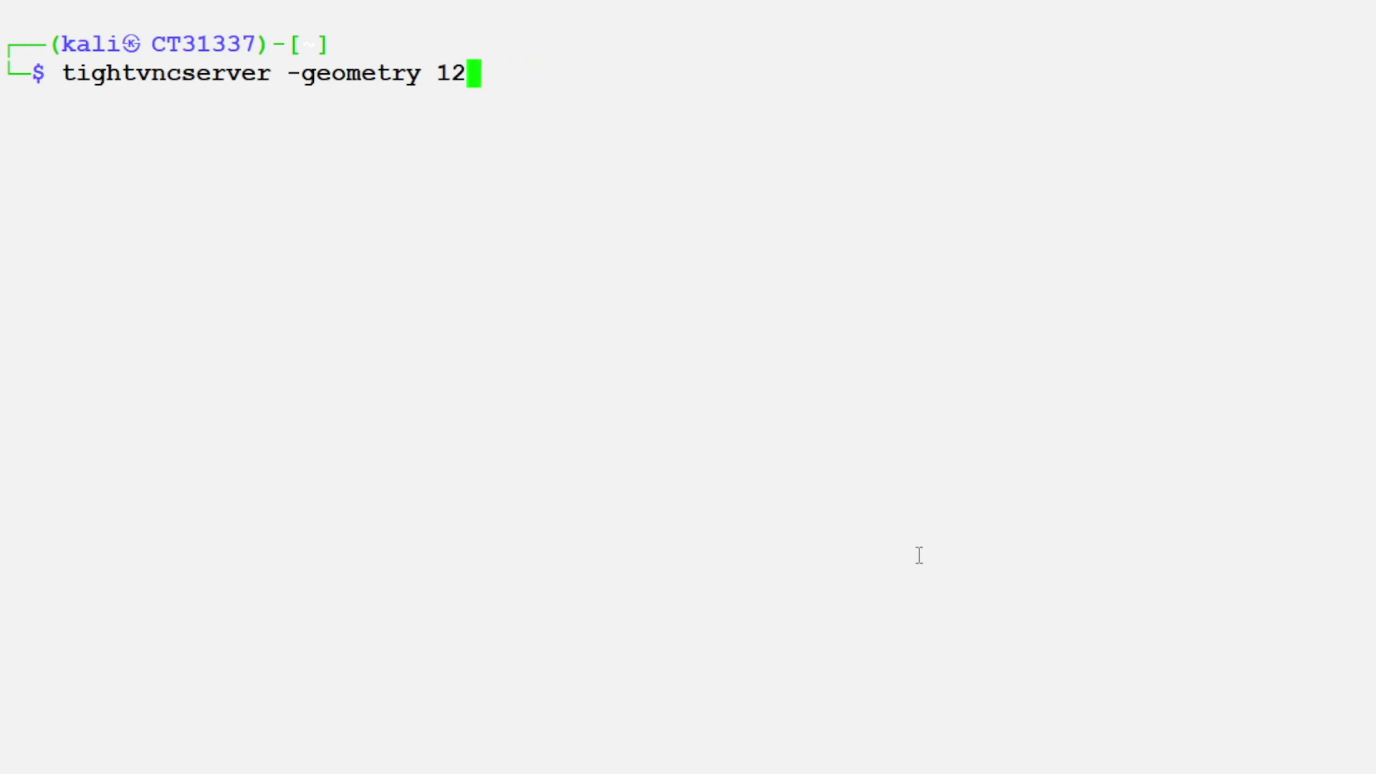
{"action": "key", "text": "BackSpace"}
{"action": "key", "text": "BackSpace"}
{"action": "key", "text": "BackSpace"}
{"action": "key", "text": "BackSpace"}
{"action": "type", "text": "depth 16"}
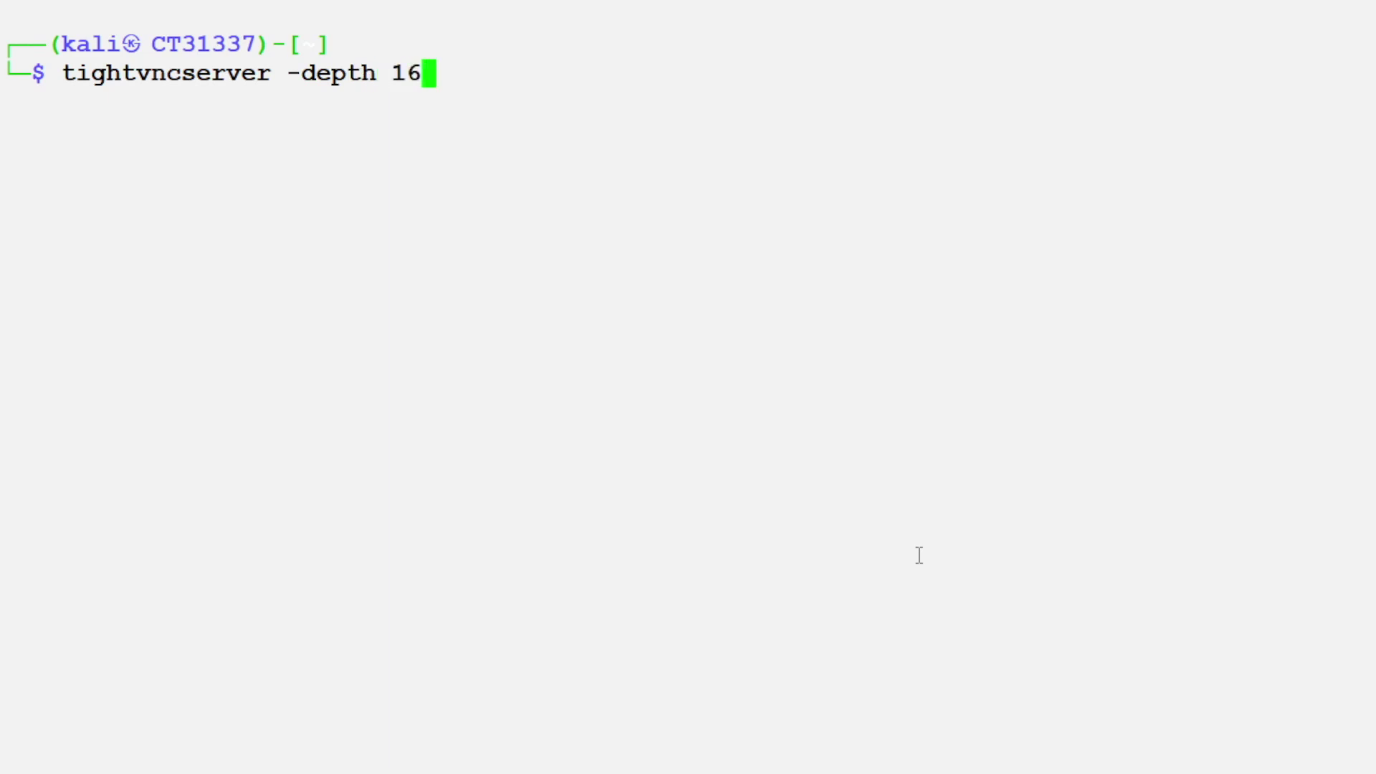
{"action": "type", "text": " -pixerl"}
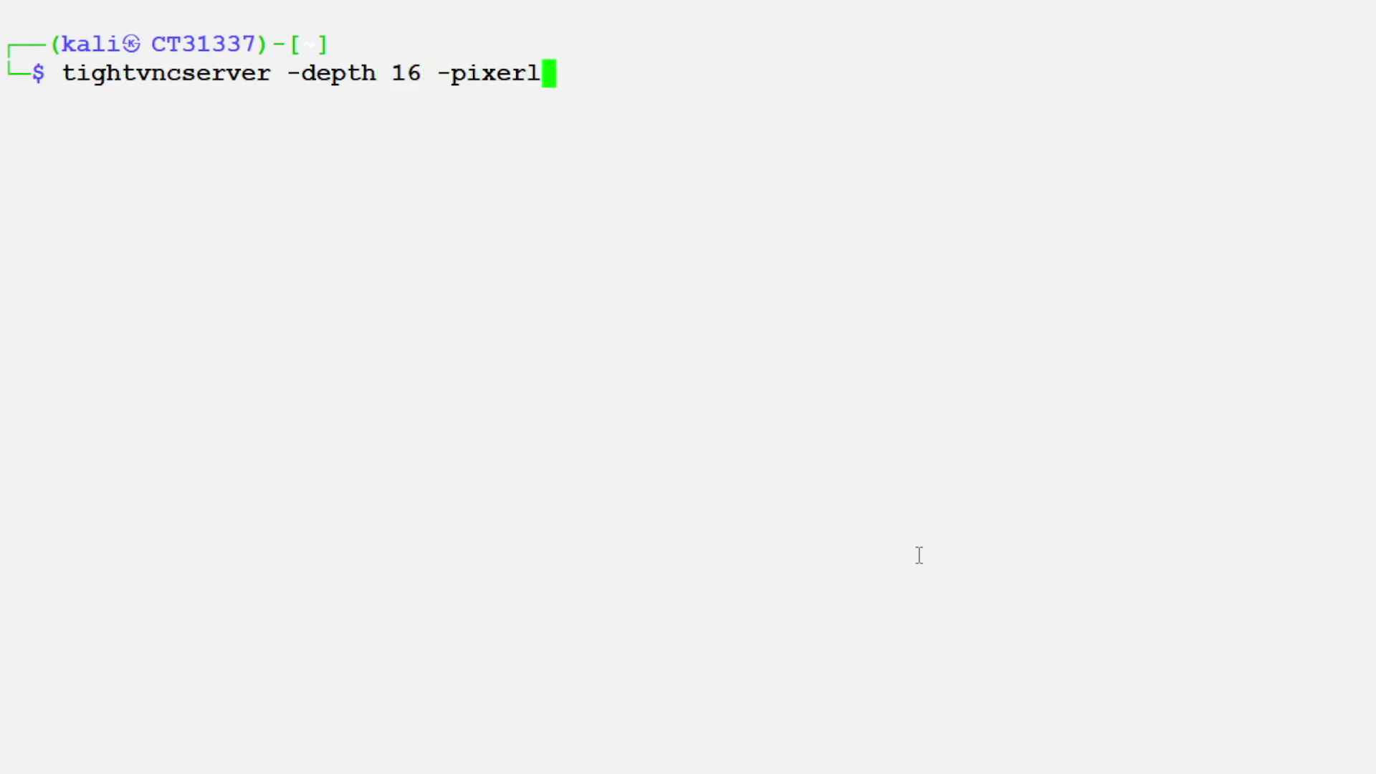
{"action": "key", "text": "BackSpace"}
{"action": "key", "text": "BackSpace"}
{"action": "type", "text": "lformat"}
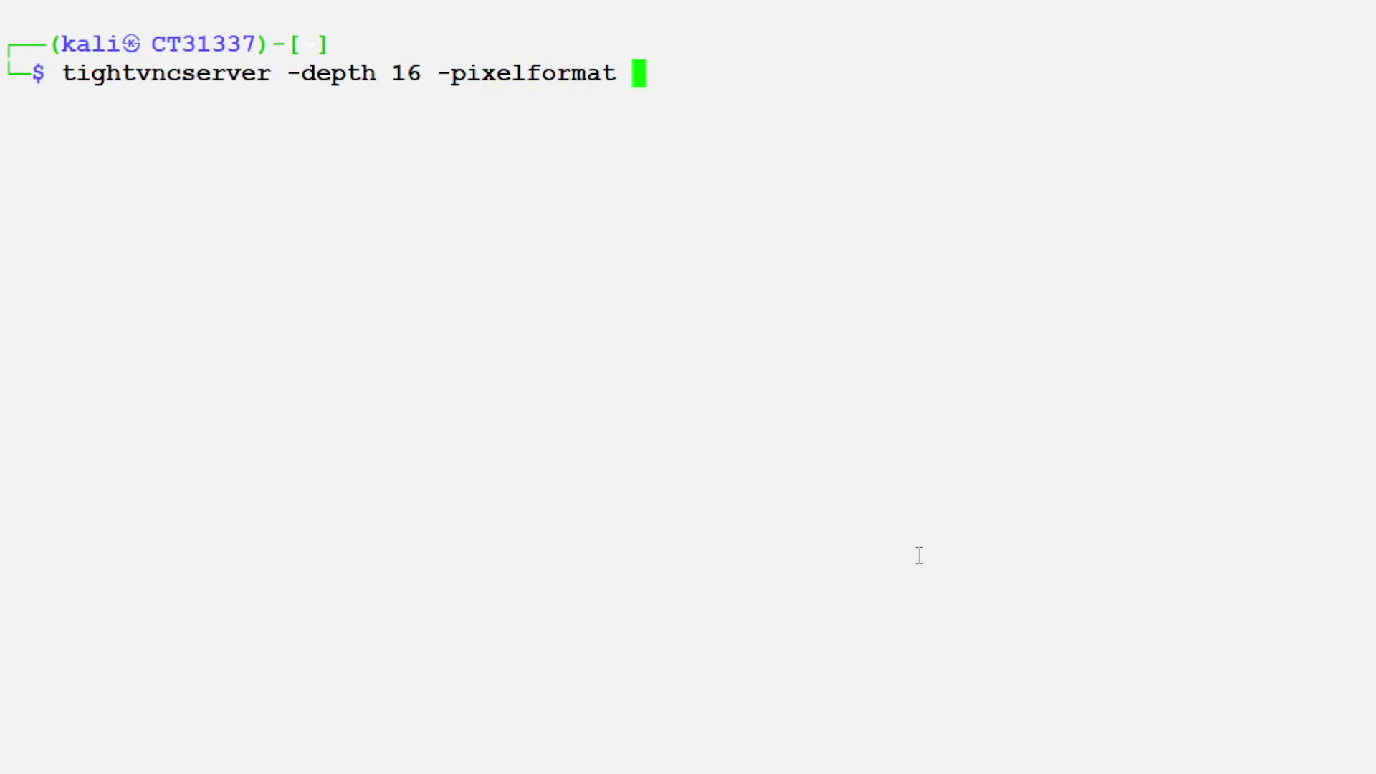
{"action": "type", "text": "rgv88"}
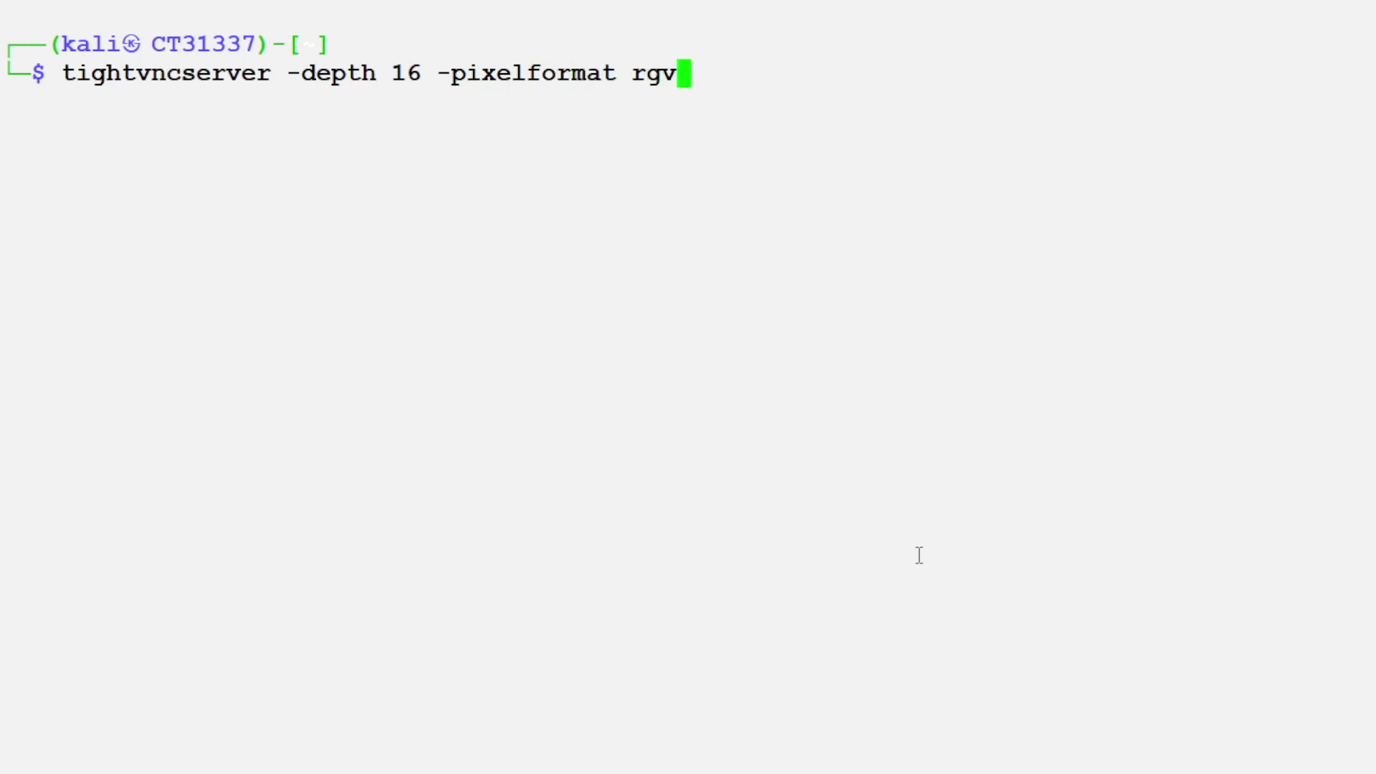
{"action": "key", "text": "BackSpace"}
{"action": "key", "text": "BackSpace"}
{"action": "key", "text": "BackSpace"}
{"action": "type", "text": "b888"}
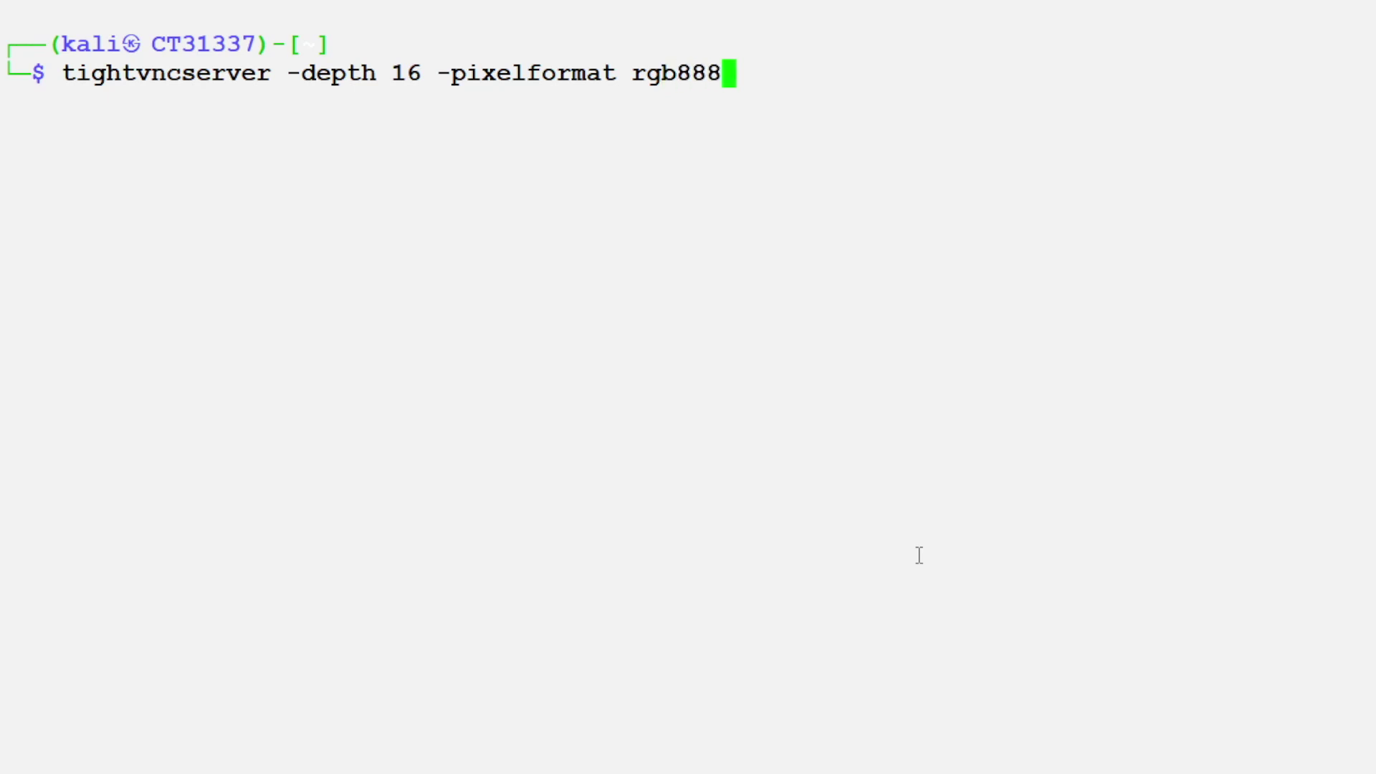
{"action": "key", "text": "Return"}
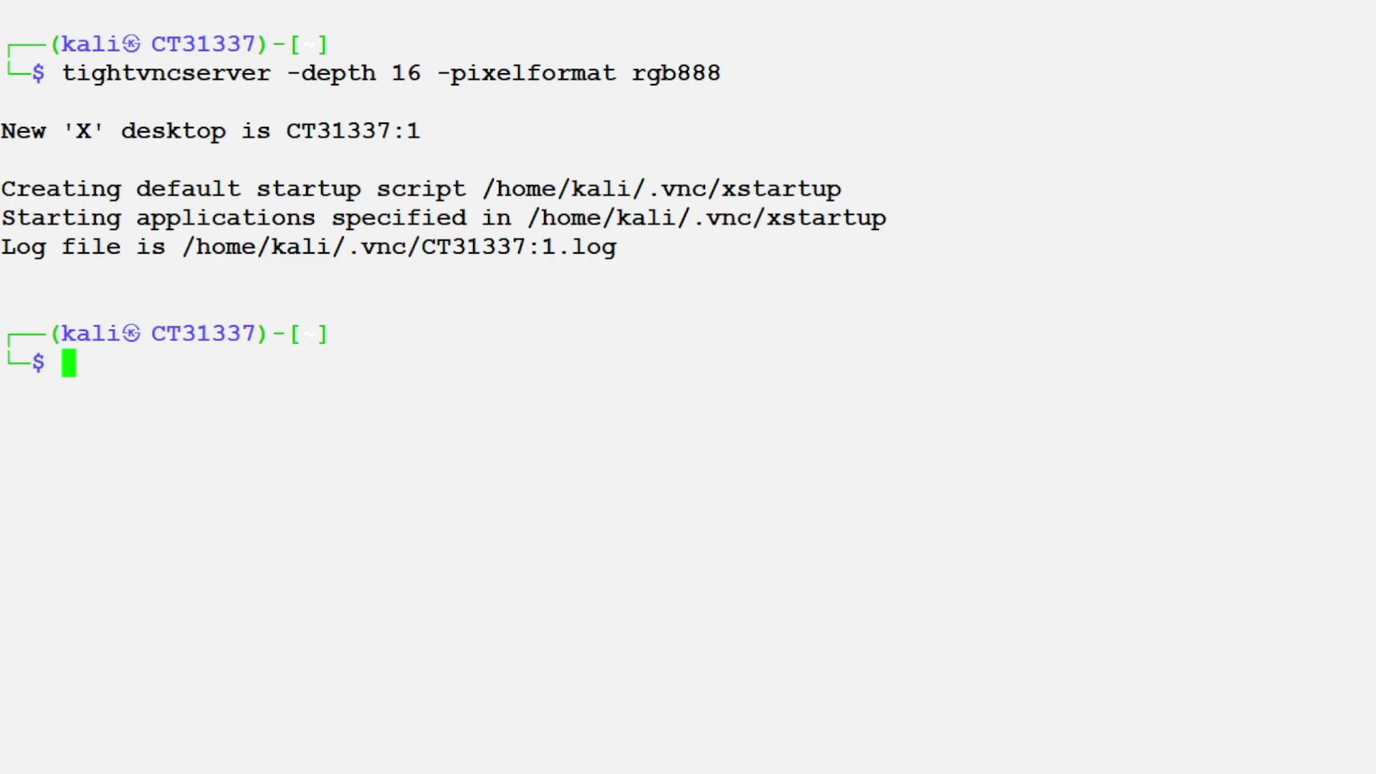
{"action": "key", "text": "alt+Tab"}
Step: In VNC Viewer, change the server address to 192.168.70.201:1
{"action": "left_click", "coordinate": [1133, 665]}
{"action": "key", "text": "alt+Tab"}
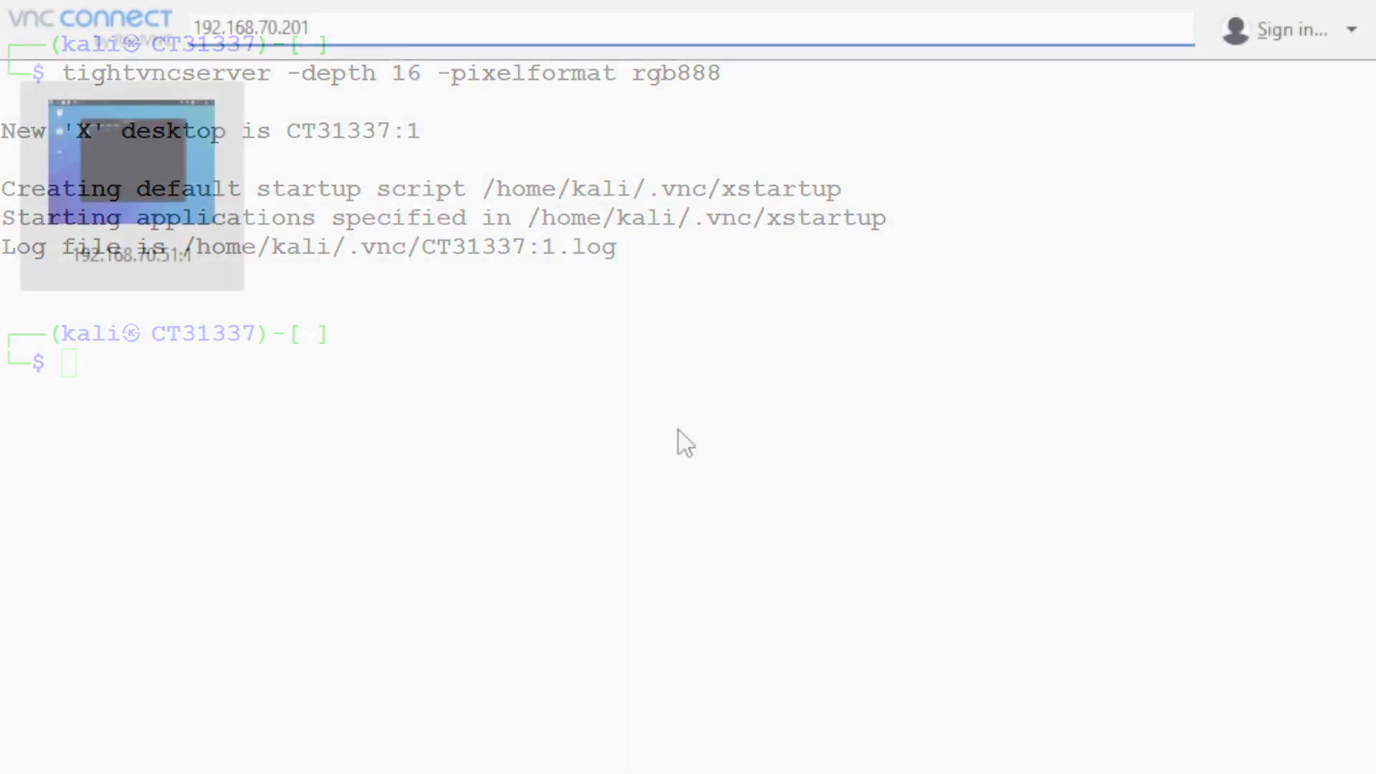
{"action": "left_click", "coordinate": [155, 175]}
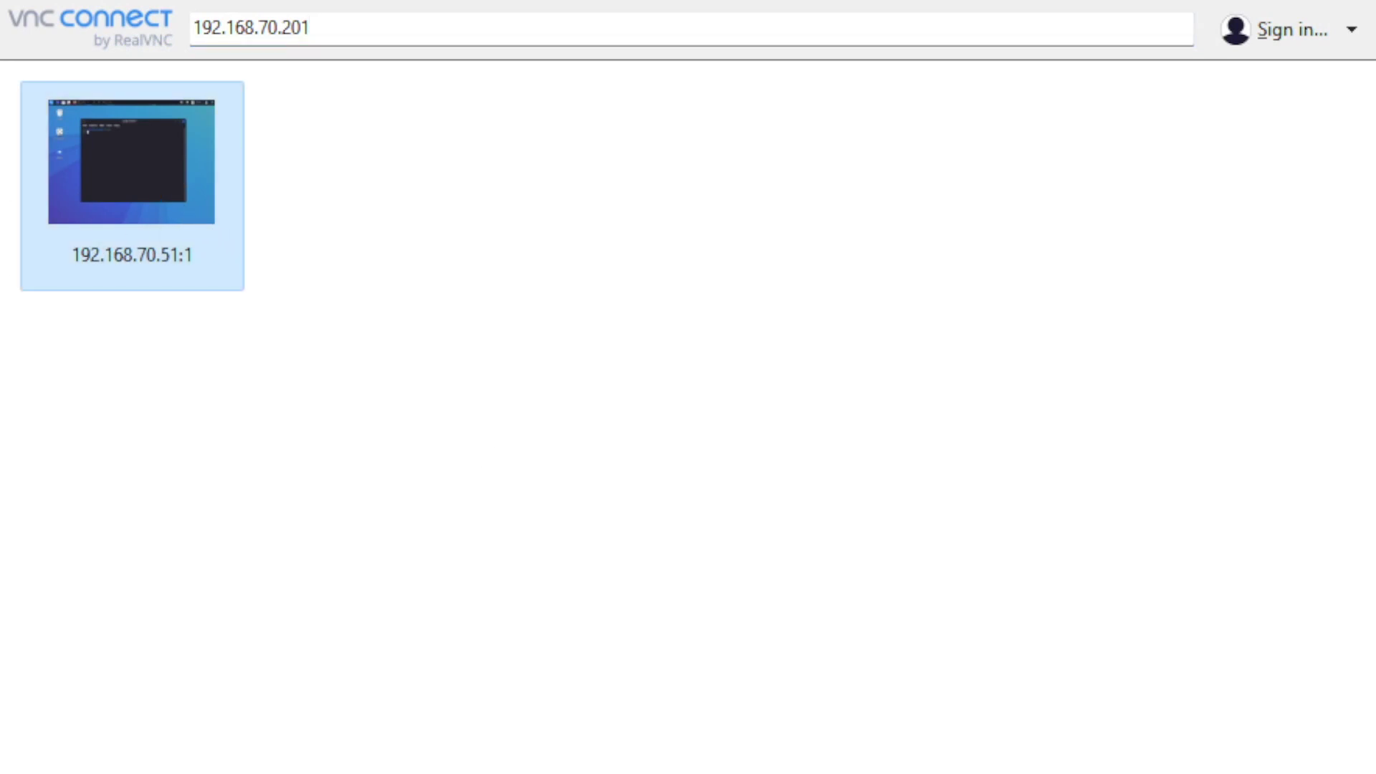
{"action": "left_click", "coordinate": [360, 22]}
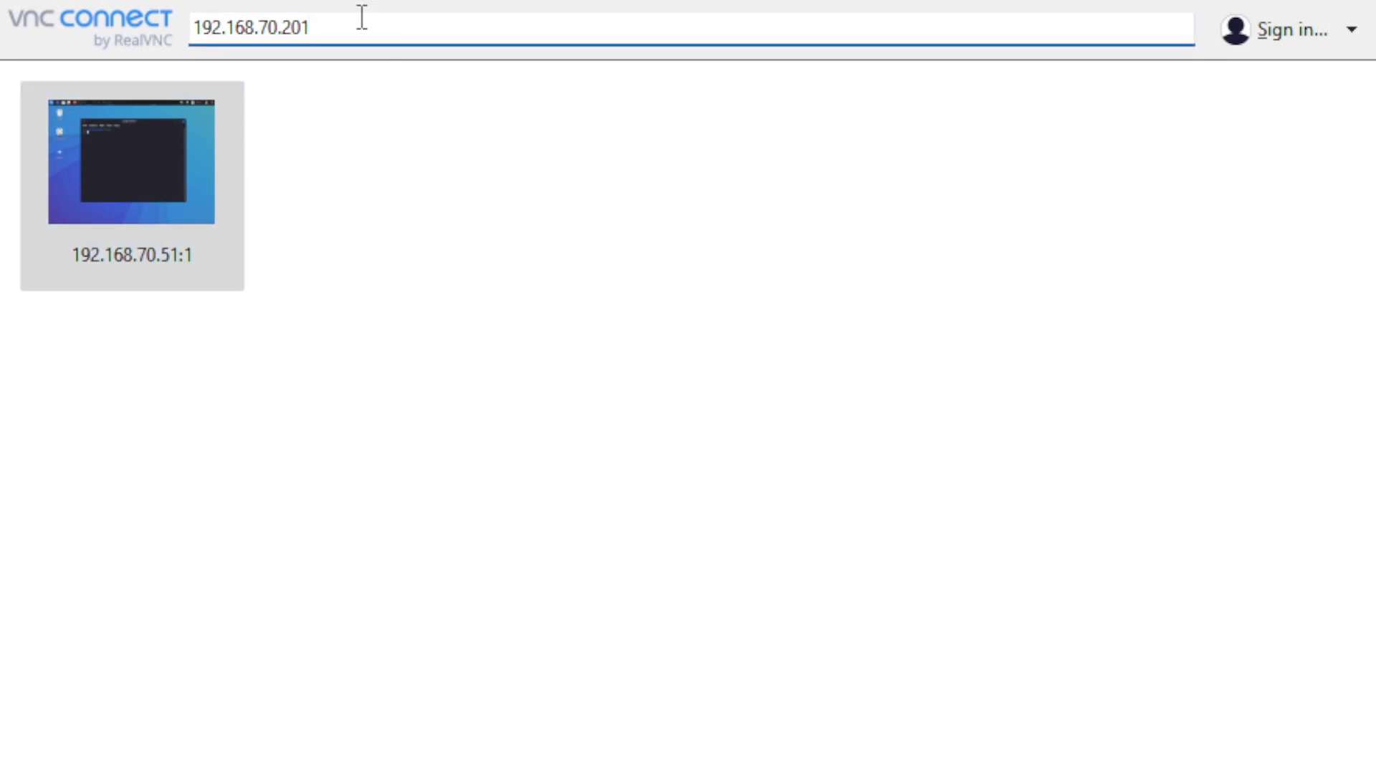
{"action": "type", "text": ":0"}
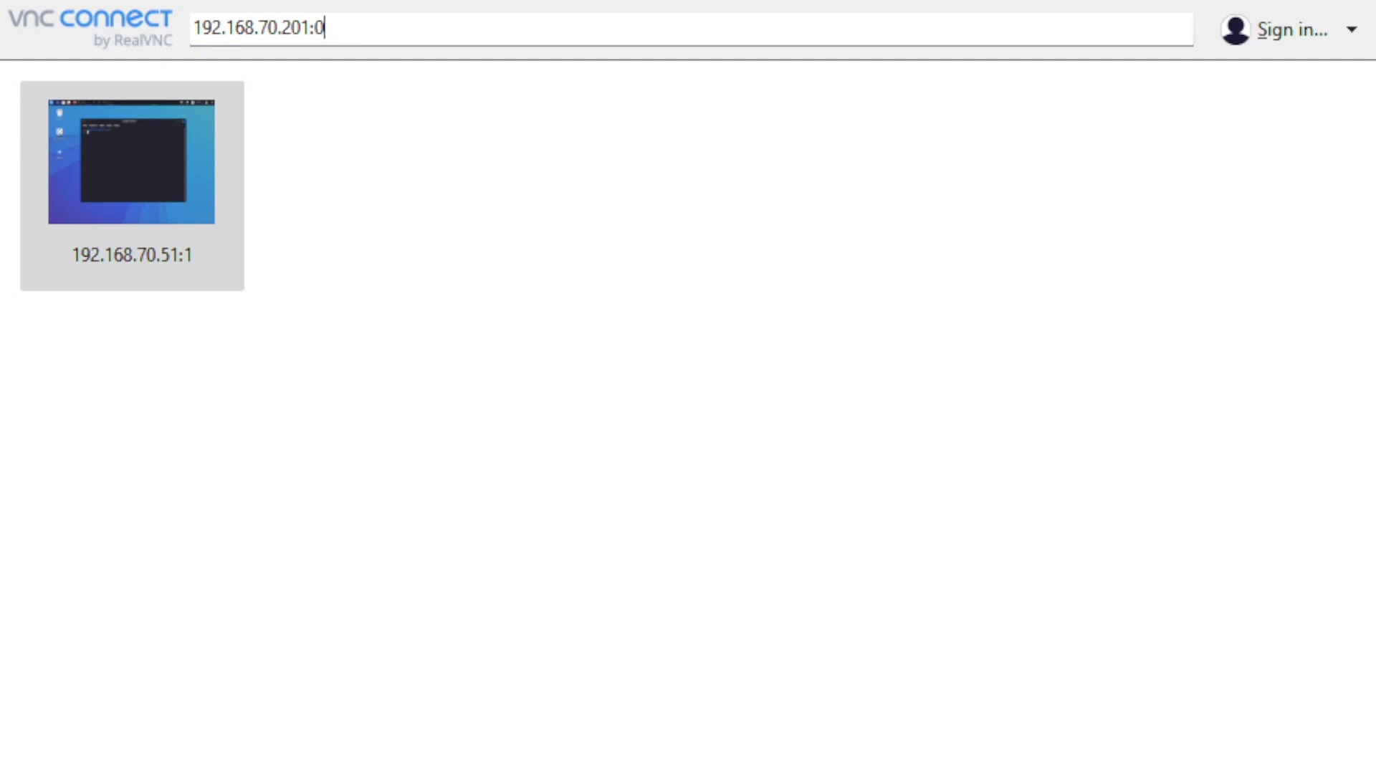
{"action": "key", "text": "BackSpace"}
{"action": "type", "text": "1"}
{"action": "left_click", "coordinate": [328, 28]}
Step: Stop the VNC server on display :1 with vncserver -kill :1
{"action": "key", "text": "Return"}
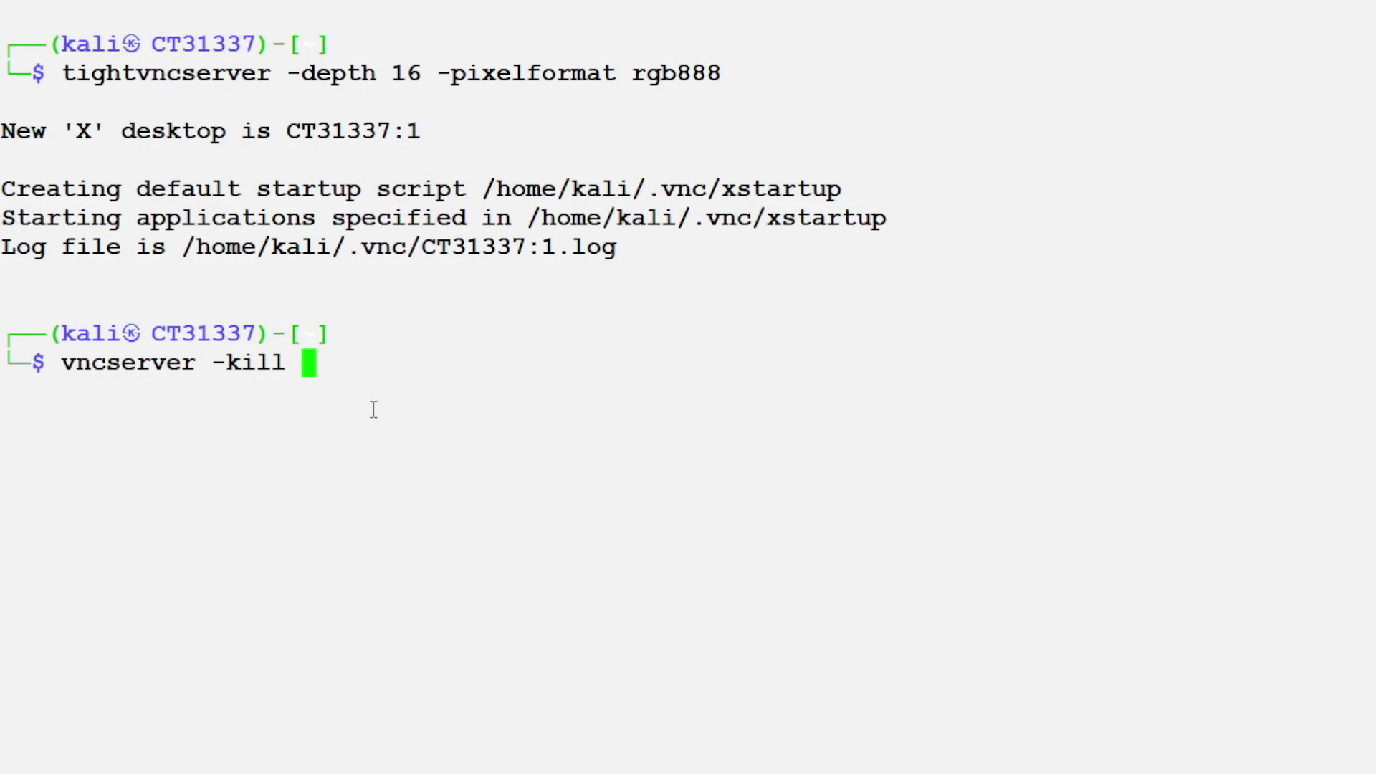
{"action": "type", "text": ":1"}
{"action": "key", "text": "Return"}
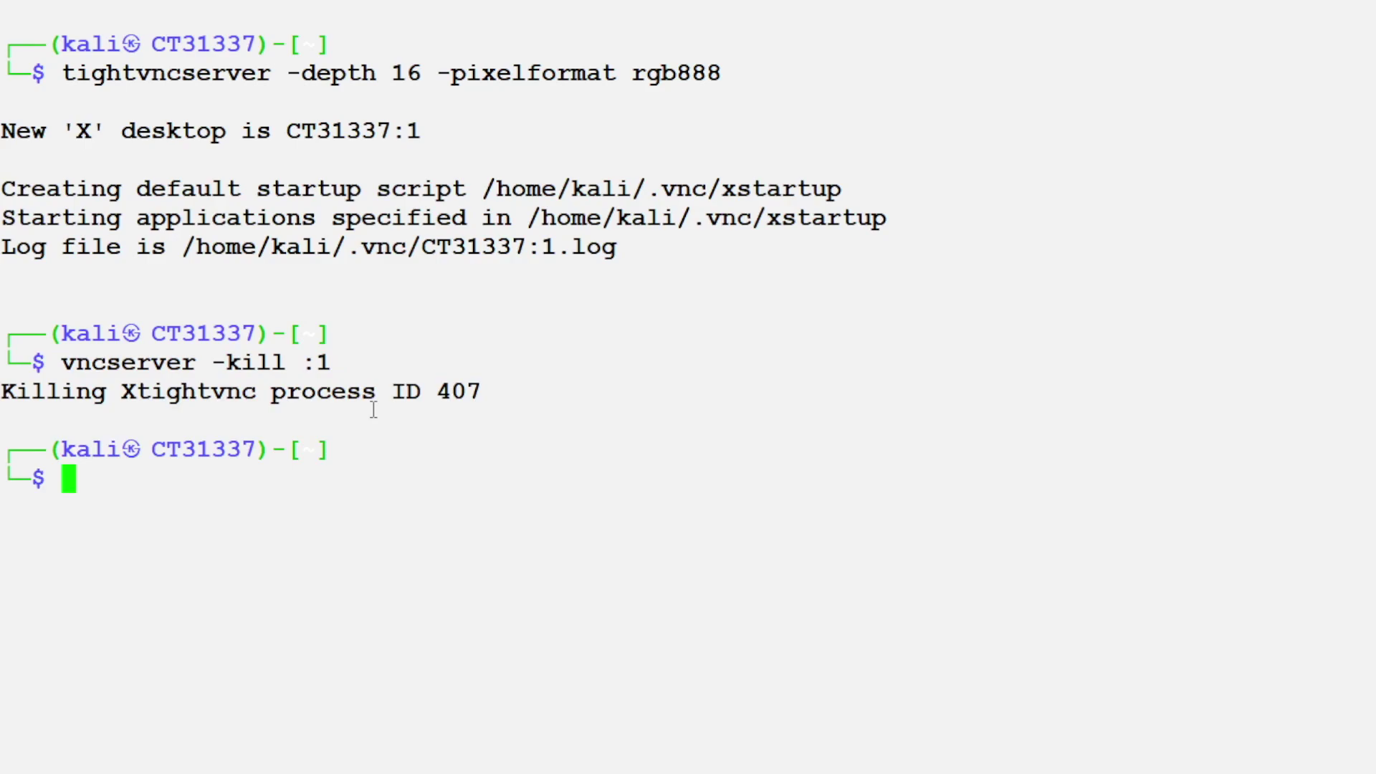
Step: Restart tightvncserver with default settings and note the new display :2
{"action": "key", "text": "Up"}
{"action": "key", "text": "Up"}
{"action": "key", "text": "BackSpace"}
{"action": "key", "text": "BackSpace"}
{"action": "key", "text": "BackSpace"}
{"action": "key", "text": "BackSpace"}
{"action": "key", "text": "BackSpace"}
{"action": "key", "text": "BackSpace"}
{"action": "key", "text": "BackSpace"}
{"action": "key", "text": "BackSpace"}
{"action": "key", "text": "BackSpace"}
{"action": "key", "text": "BackSpace"}
{"action": "key", "text": "BackSpace"}
{"action": "key", "text": "BackSpace"}
{"action": "key", "text": "BackSpace"}
{"action": "key", "text": "BackSpace"}
{"action": "key", "text": "BackSpace"}
{"action": "key", "text": "BackSpace"}
{"action": "key", "text": "BackSpace"}
{"action": "key", "text": "BackSpace"}
{"action": "key", "text": "BackSpace"}
{"action": "key", "text": "BackSpace"}
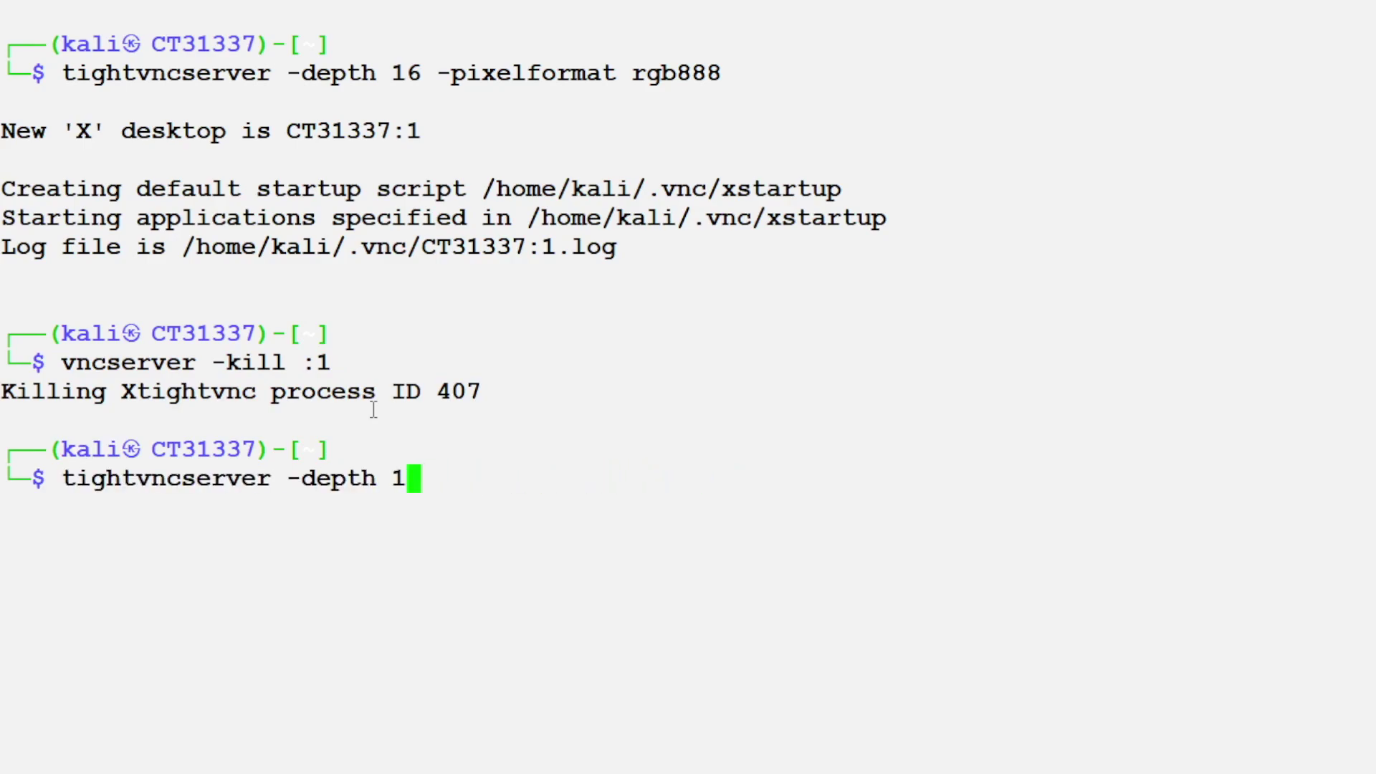
{"action": "key", "text": "BackSpace"}
{"action": "key", "text": "BackSpace"}
{"action": "key", "text": "BackSpace"}
{"action": "key", "text": "BackSpace"}
{"action": "key", "text": "BackSpace"}
{"action": "key", "text": "BackSpace"}
{"action": "key", "text": "BackSpace"}
{"action": "key", "text": "BackSpace"}
{"action": "key", "text": "BackSpace"}
{"action": "key", "text": "Return"}
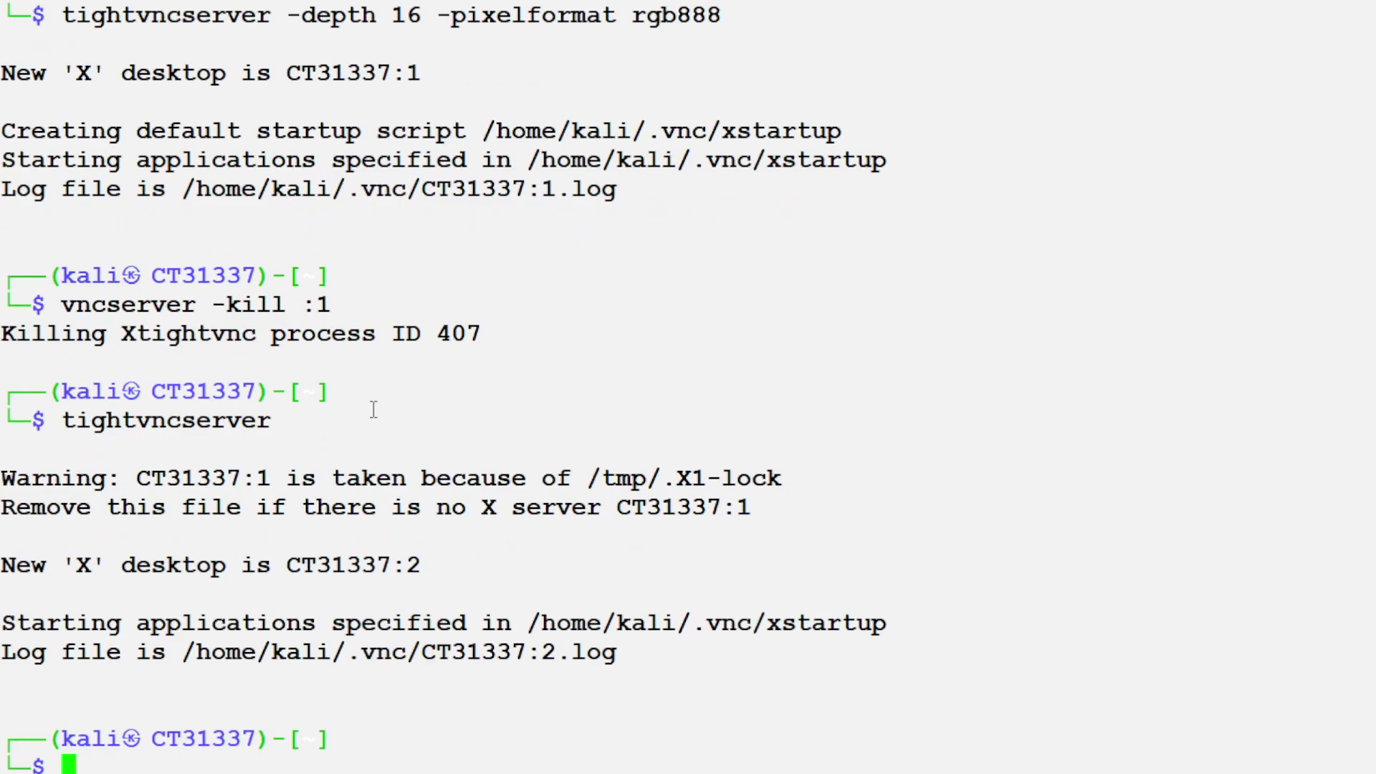
{"action": "left_click_drag", "start_coordinate": [394, 566], "coordinate": [458, 566]}
{"action": "left_click", "coordinate": [477, 585]}
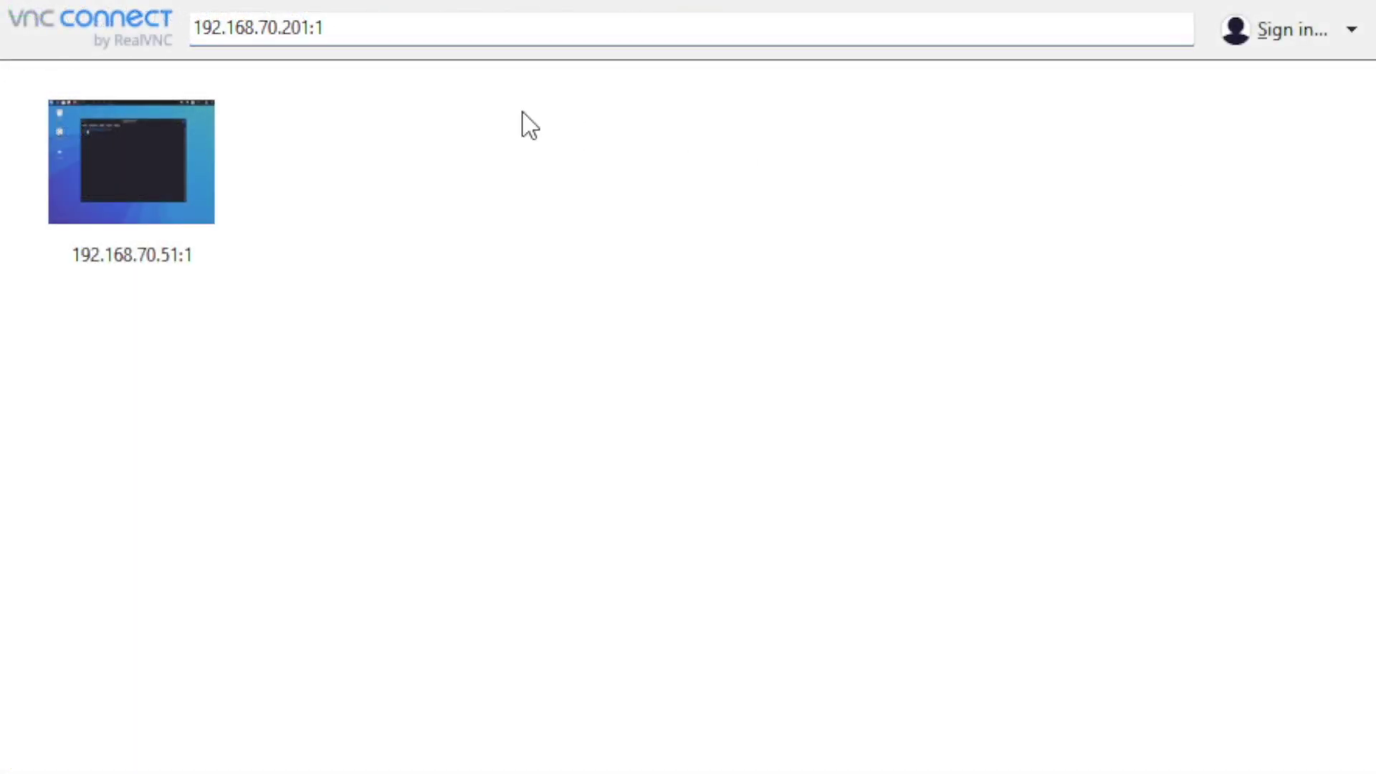
Step: Change the VNC Viewer address to 192.168.70.201:2 and connect
{"action": "left_click_drag", "start_coordinate": [318, 28], "coordinate": [330, 29]}
{"action": "type", "text": "2"}
{"action": "key", "text": "Return"}
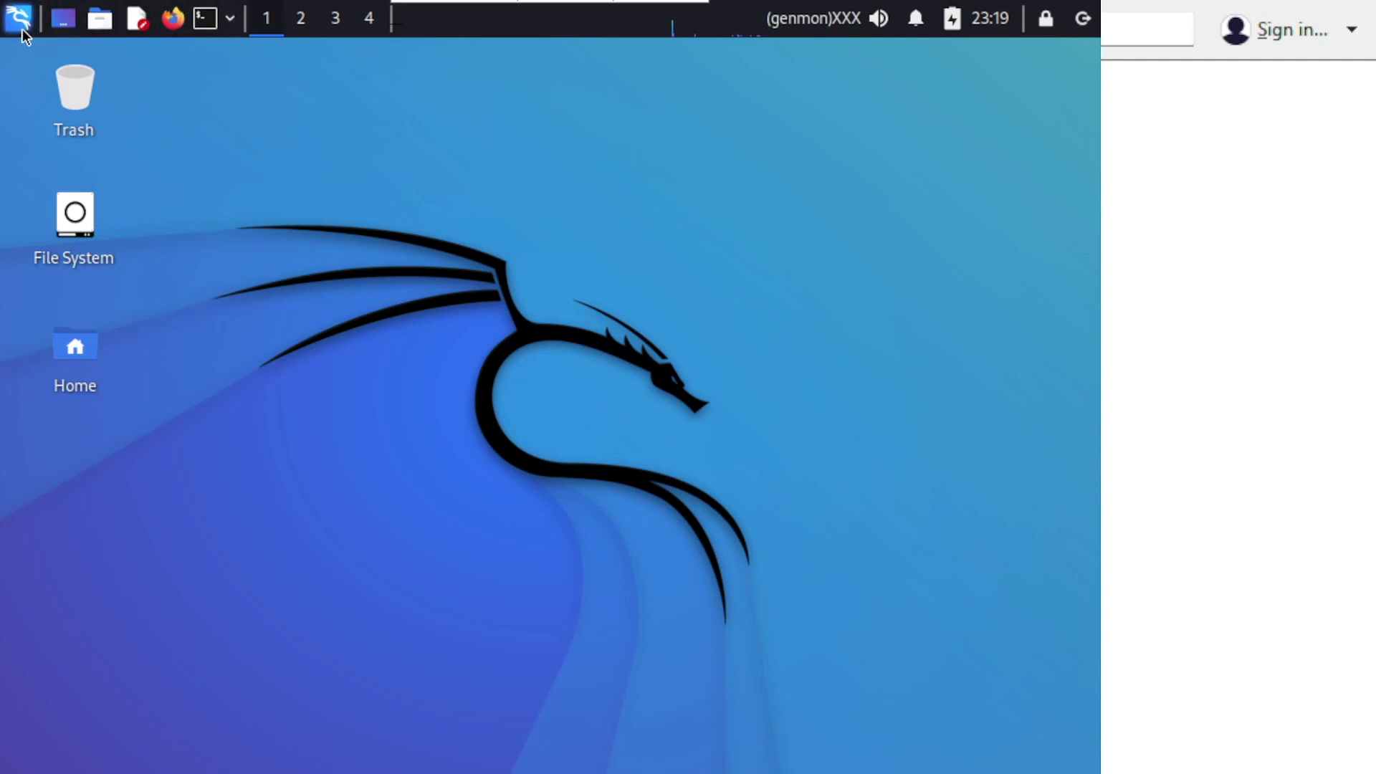
Step: Open a terminal on the container's Kali desktop, move it left, then close it
{"action": "left_click", "coordinate": [206, 20]}
{"action": "left_click_drag", "start_coordinate": [433, 117], "coordinate": [360, 149]}
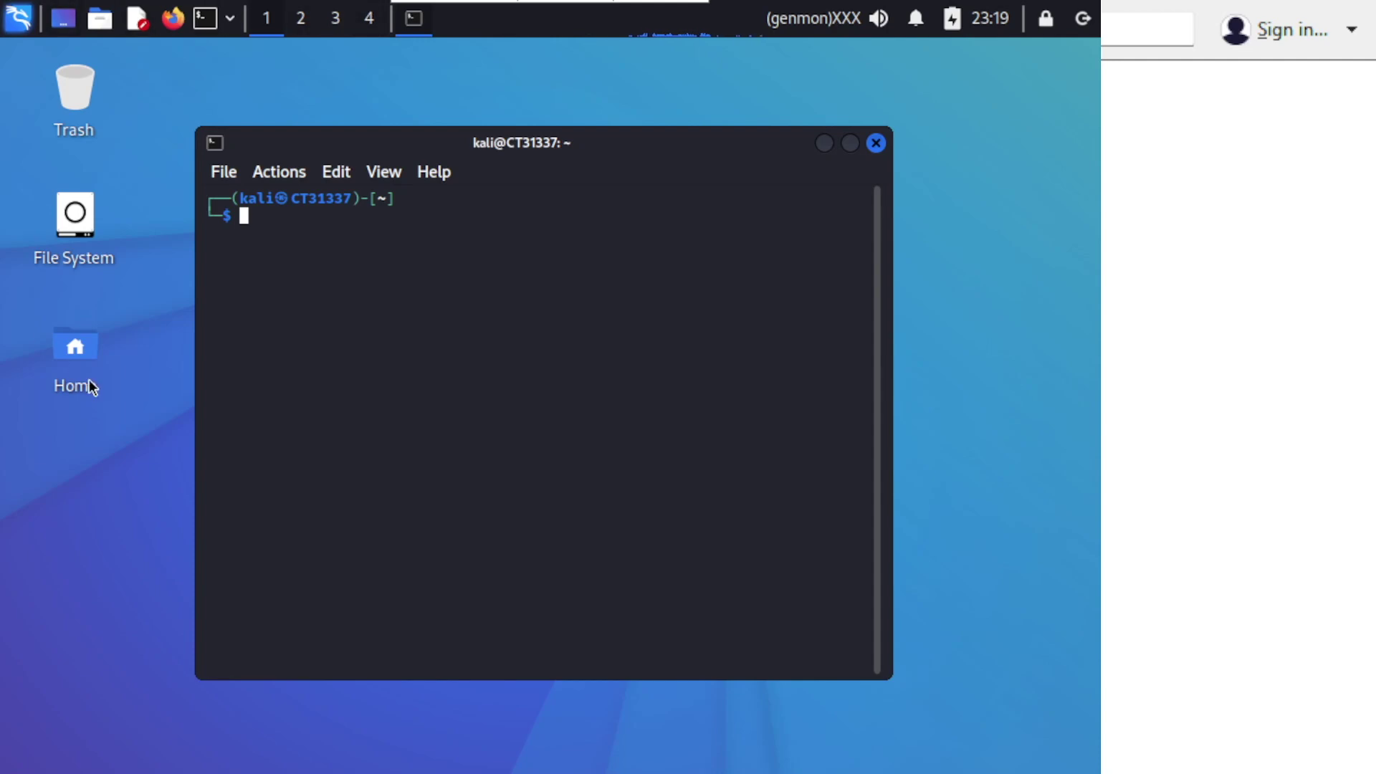
{"action": "left_click", "coordinate": [877, 144]}
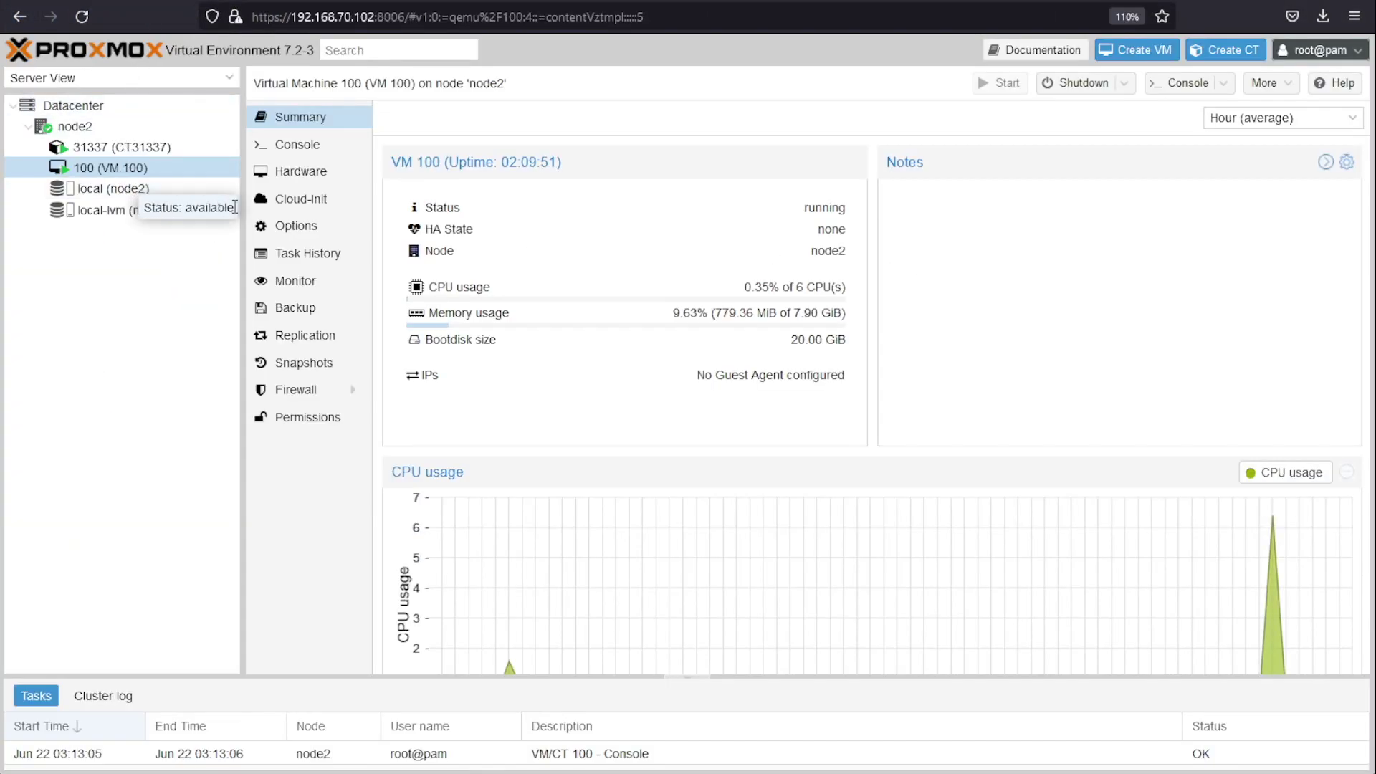
Step: Open VM 100's Summary and highlight its memory usage value
{"action": "left_click", "coordinate": [89, 170]}
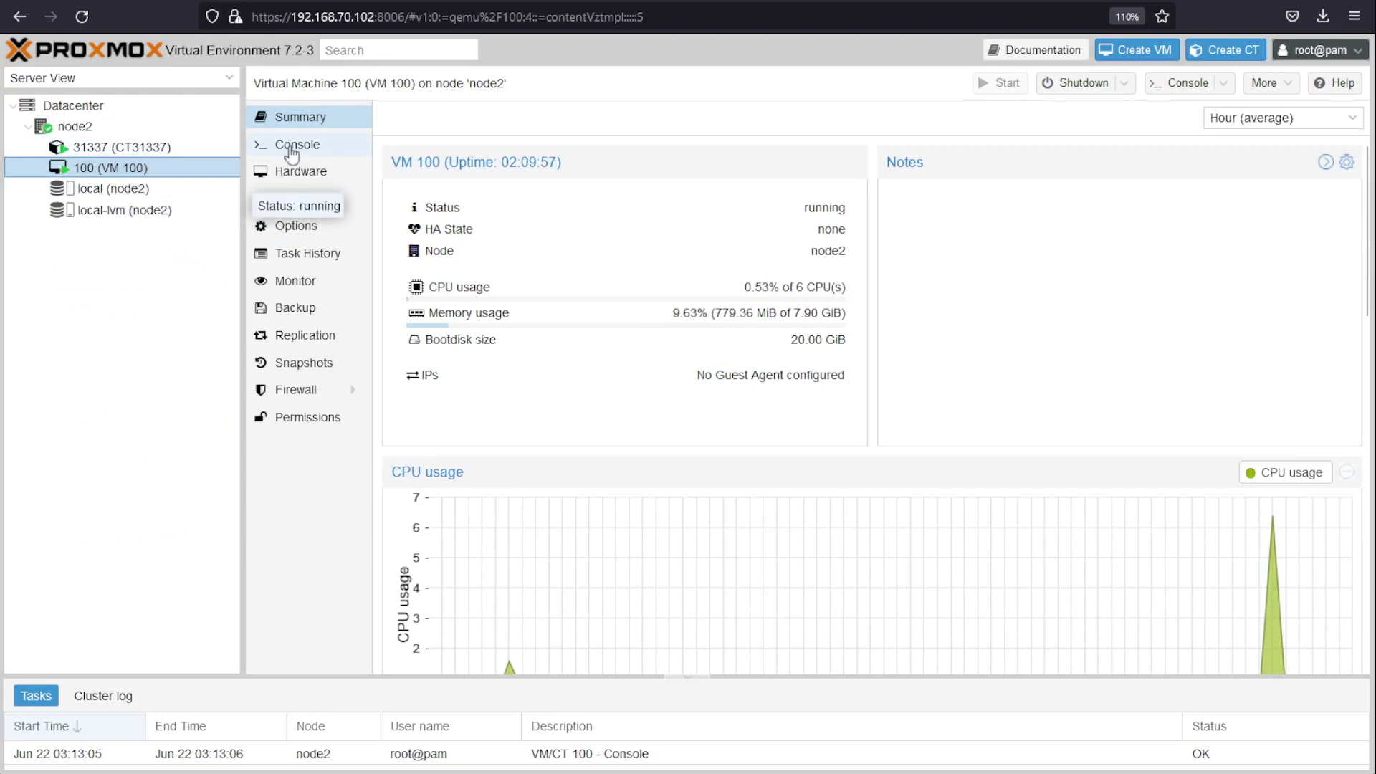
{"action": "left_click", "coordinate": [288, 151]}
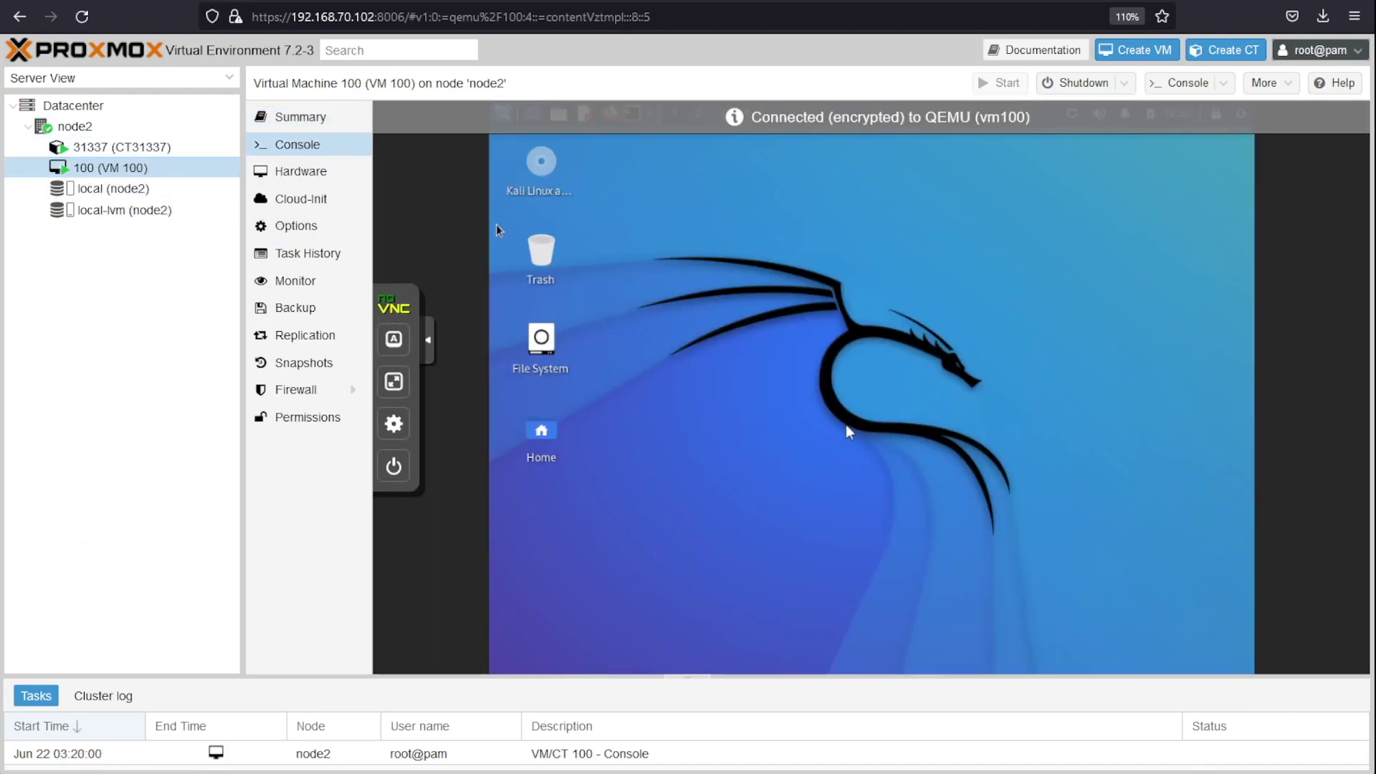
{"action": "left_click", "coordinate": [301, 117]}
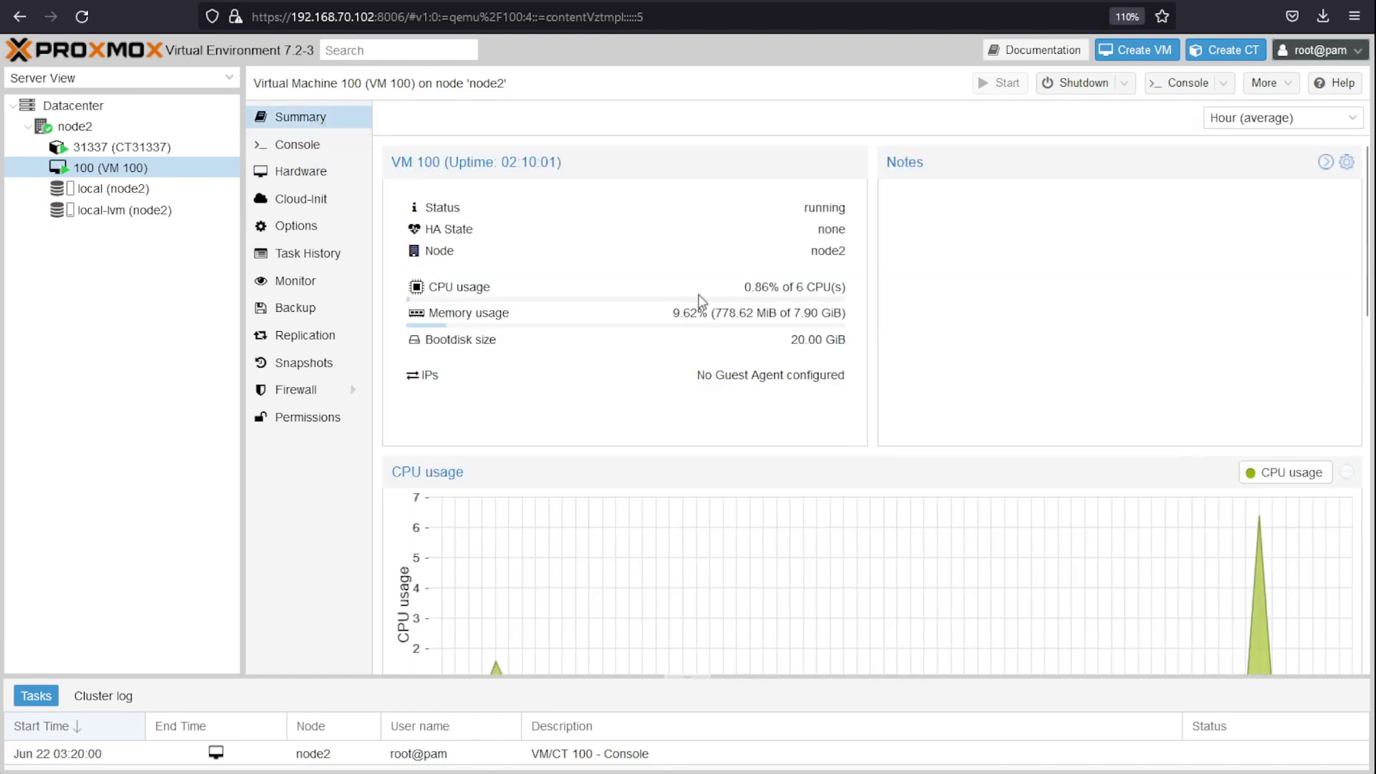
{"action": "left_click_drag", "start_coordinate": [717, 314], "coordinate": [781, 314]}
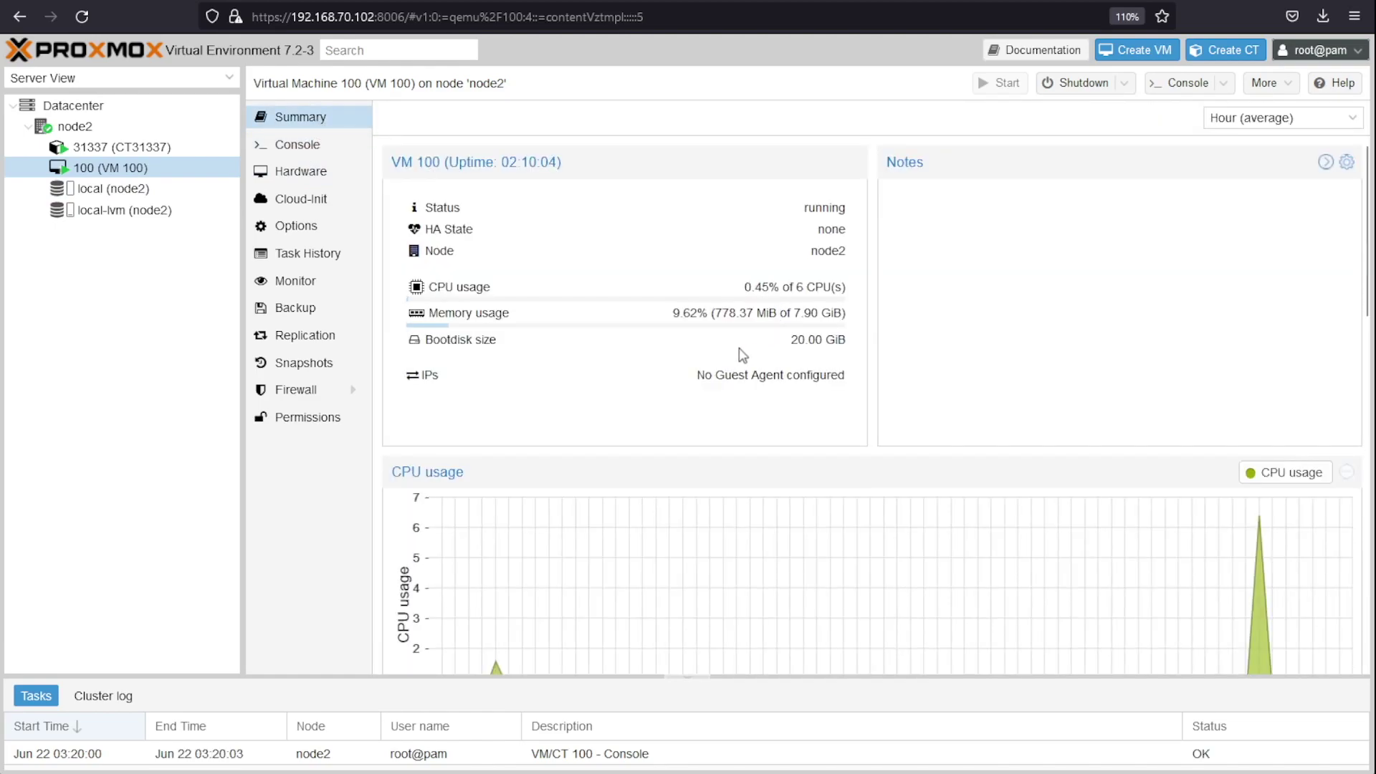
Step: Highlight CT31337's 275.94 MiB memory usage, then return to VM 100's Summary
{"action": "left_click", "coordinate": [144, 149]}
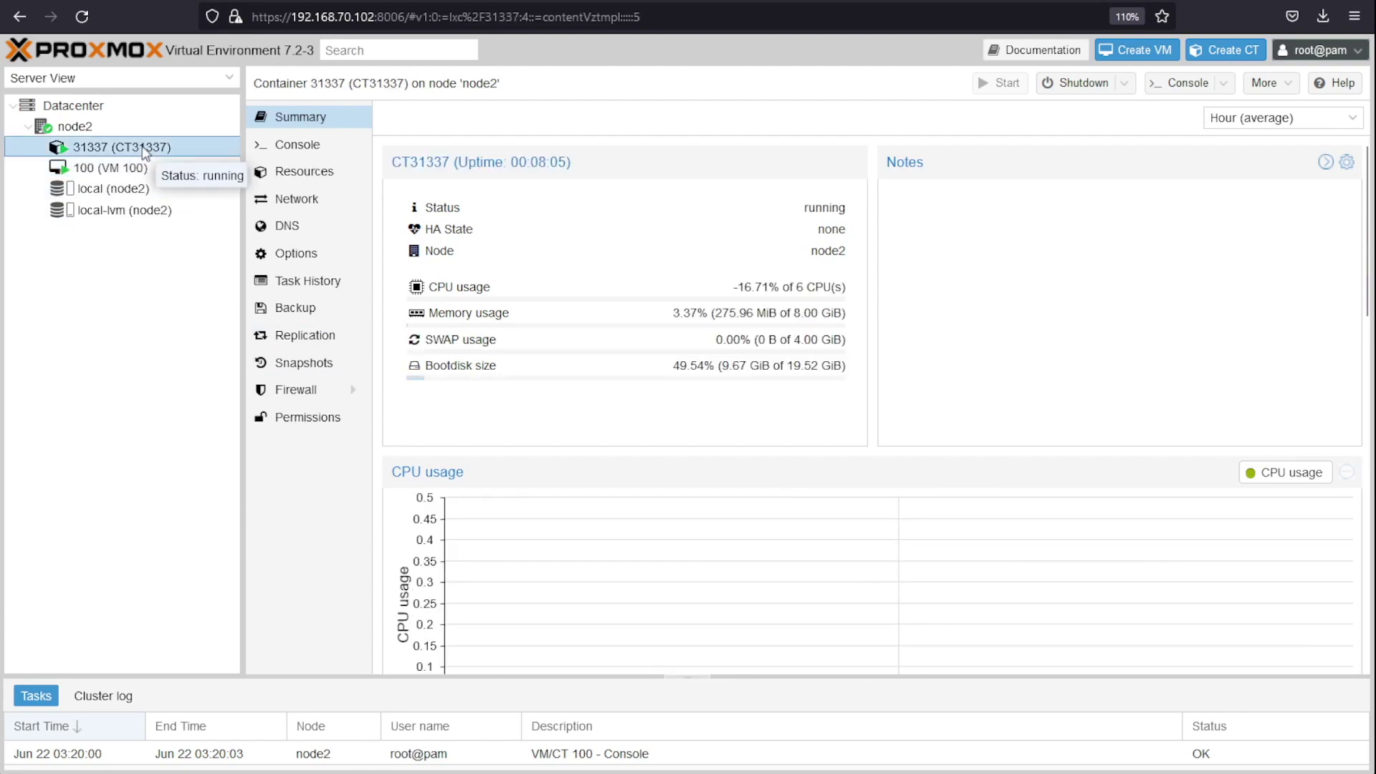
{"action": "left_click_drag", "start_coordinate": [714, 314], "coordinate": [784, 316]}
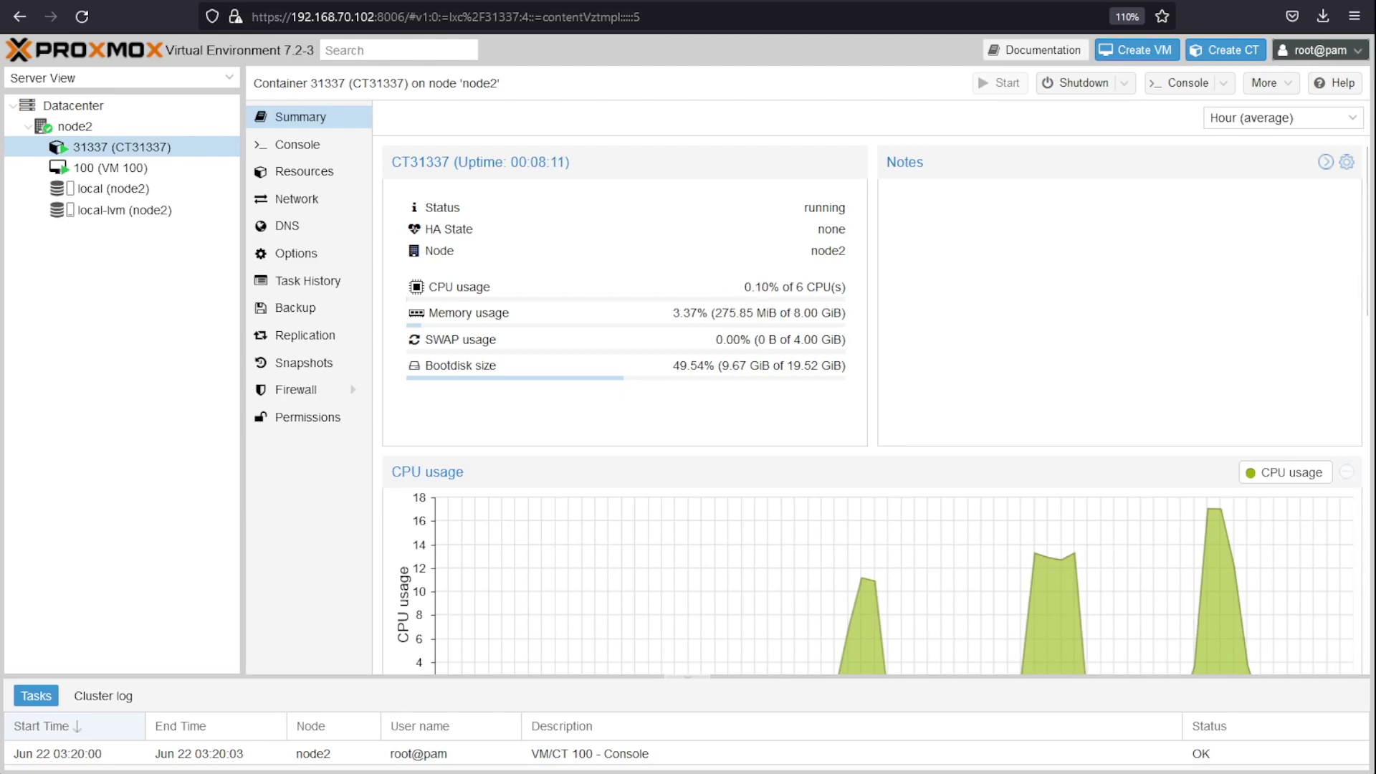
{"action": "left_click_drag", "start_coordinate": [713, 313], "coordinate": [782, 319]}
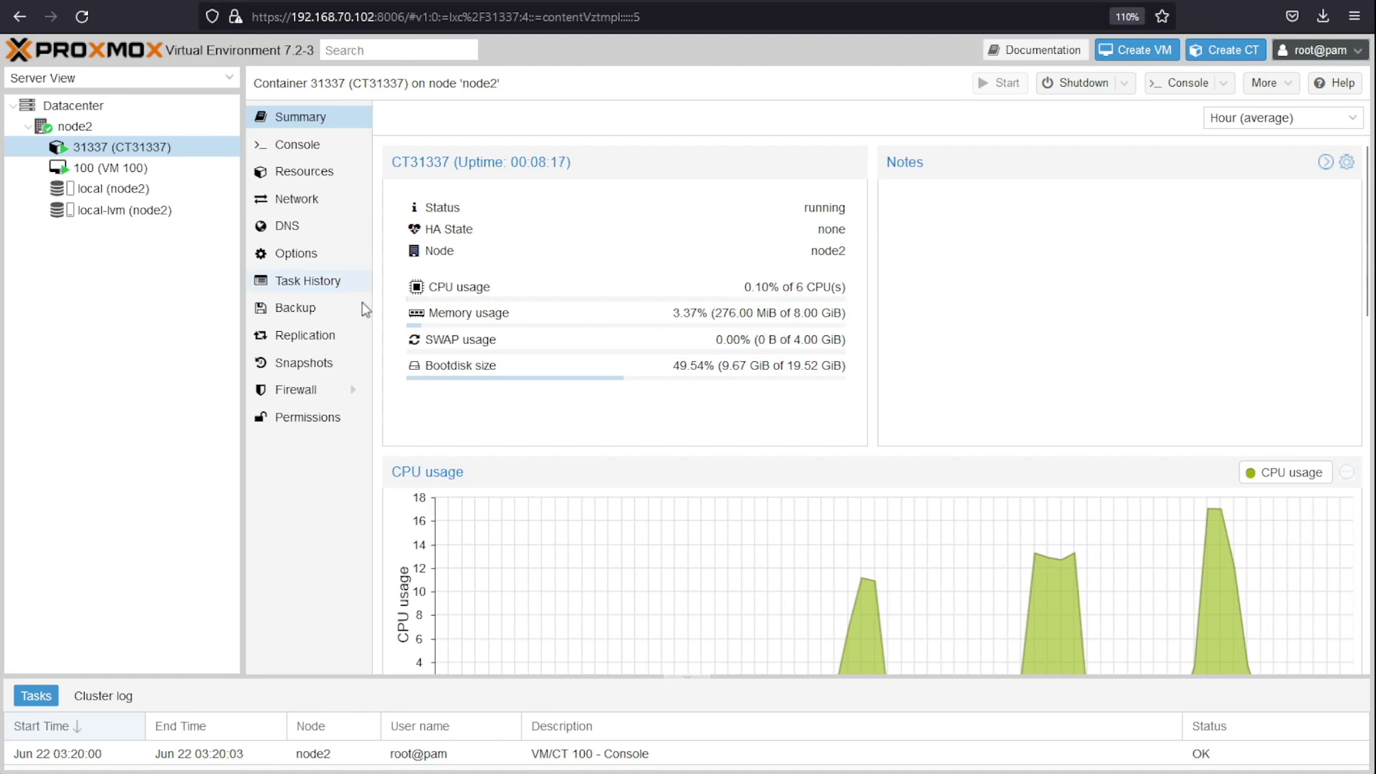
{"action": "left_click", "coordinate": [128, 170]}
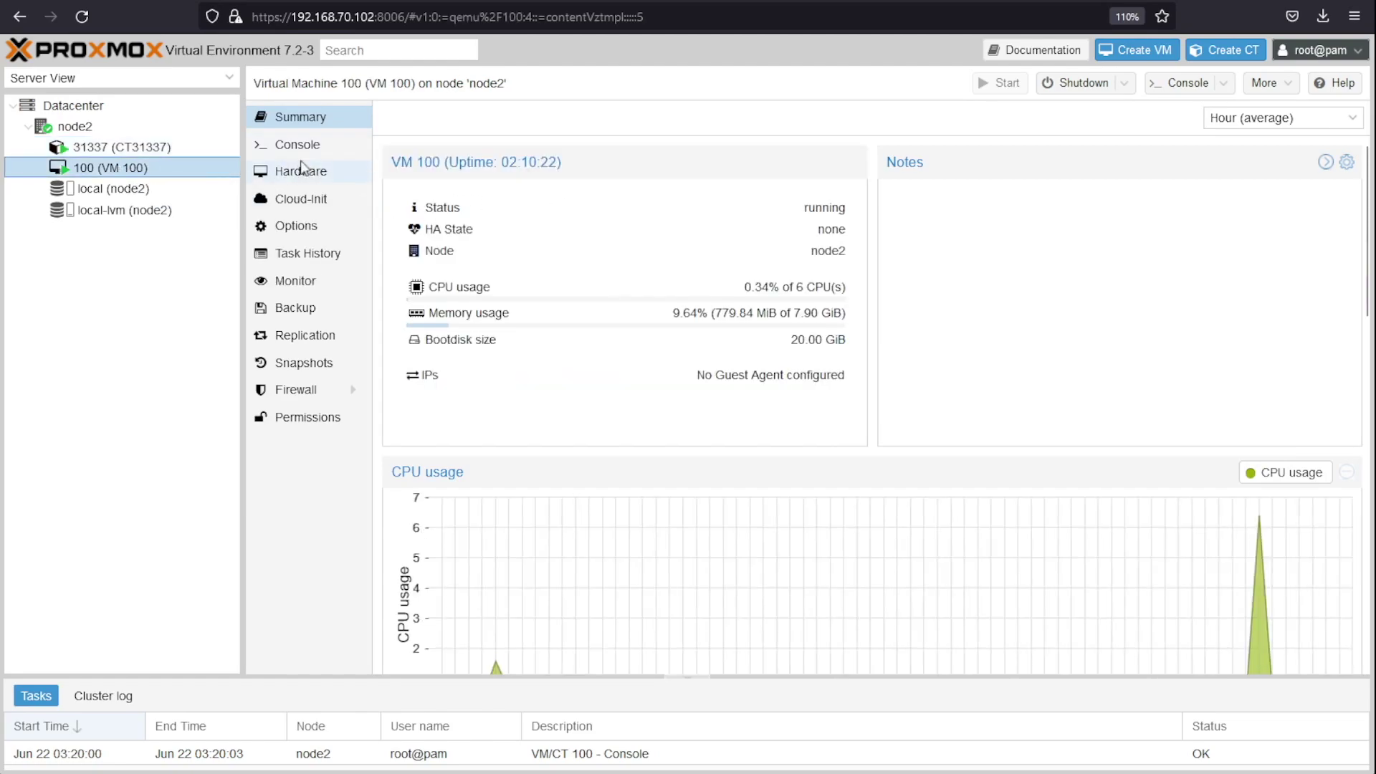
Step: In VM 100's Kali Firefox, go to youtube.com and play the Michael Jordan last 3 minutes video
{"action": "left_click", "coordinate": [297, 144]}
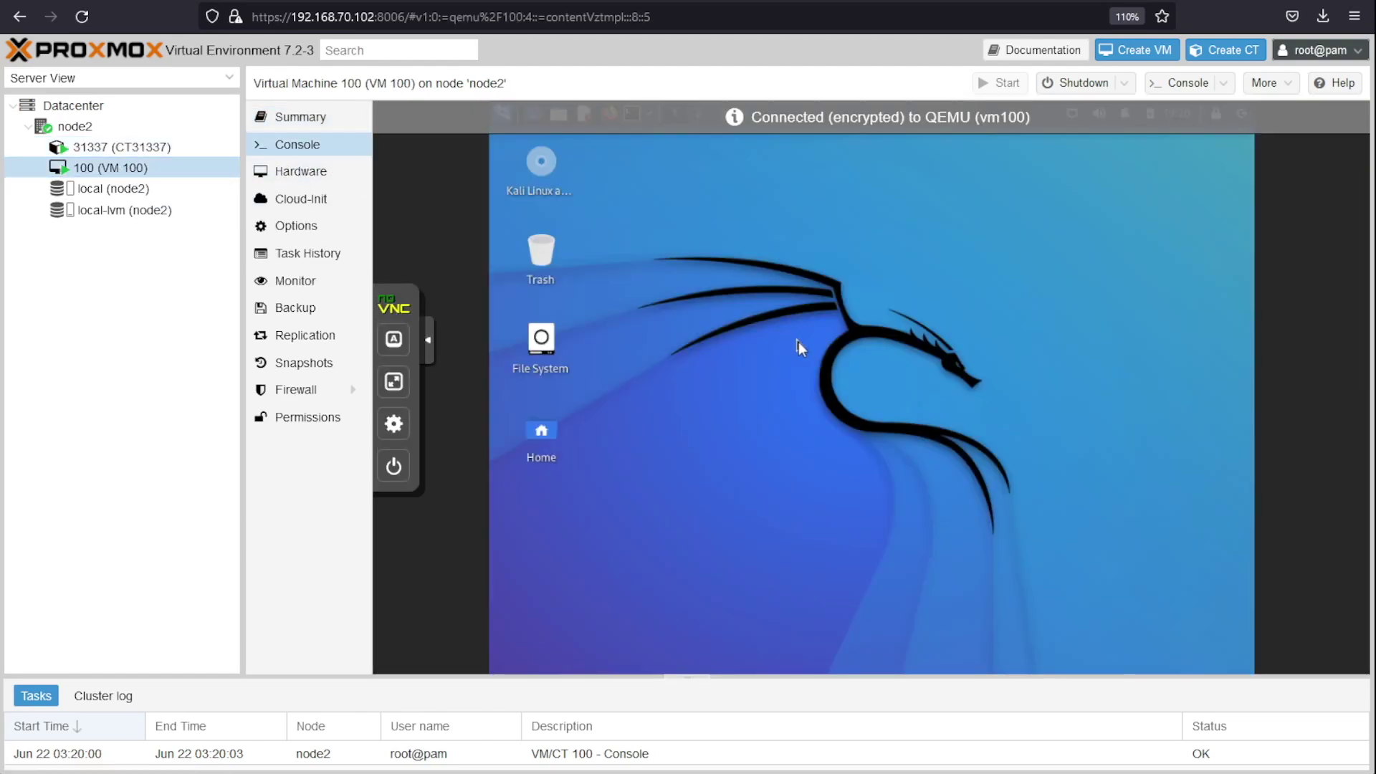
{"action": "left_click", "coordinate": [612, 116]}
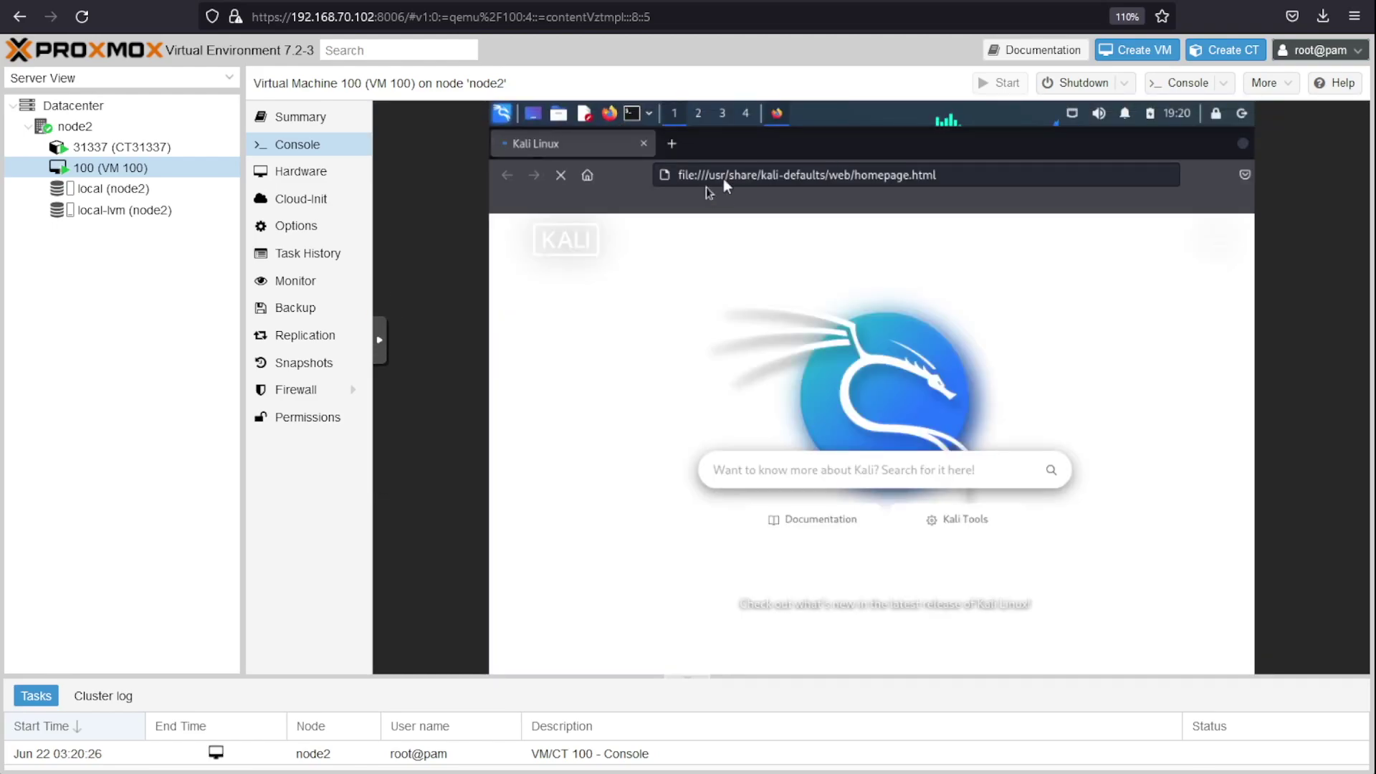
{"action": "left_click", "coordinate": [730, 179]}
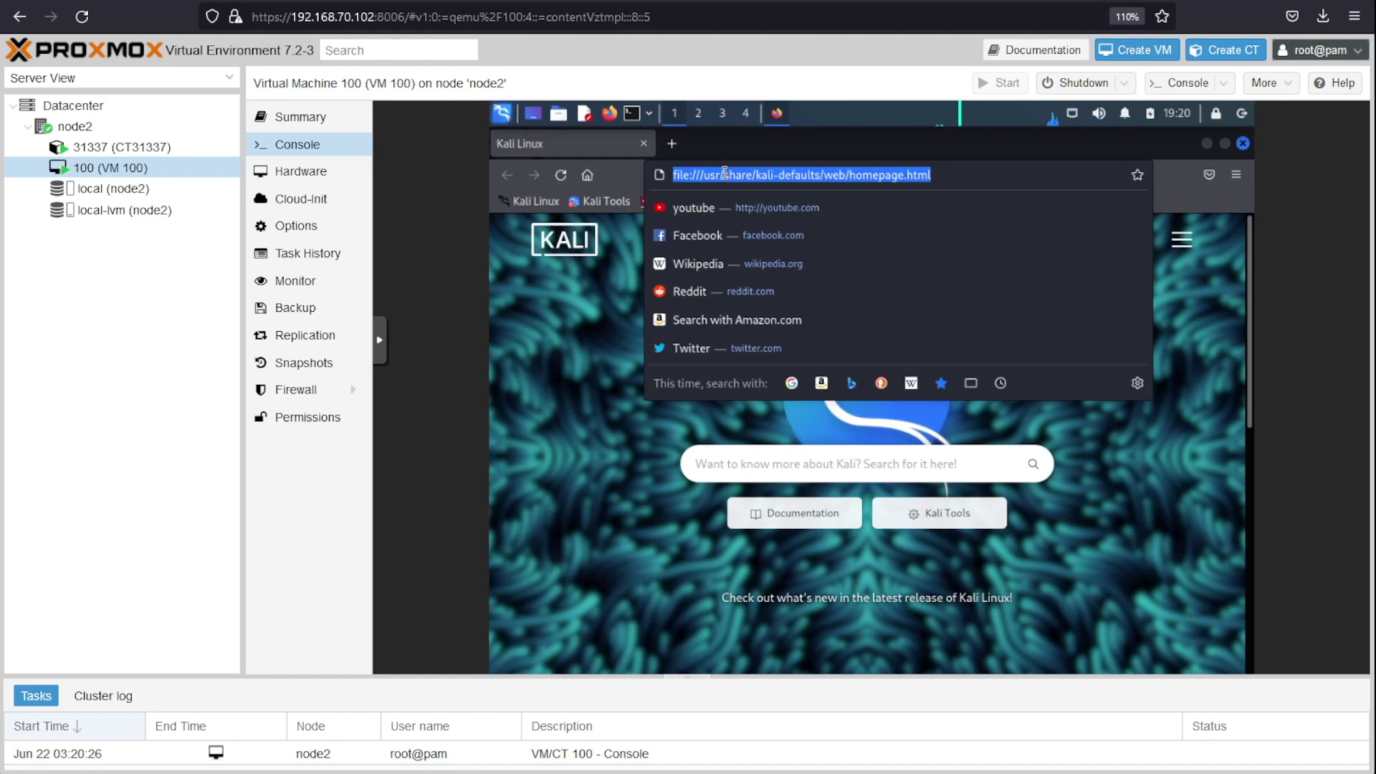
{"action": "type", "text": "youtube.c"}
{"action": "key", "text": "Return"}
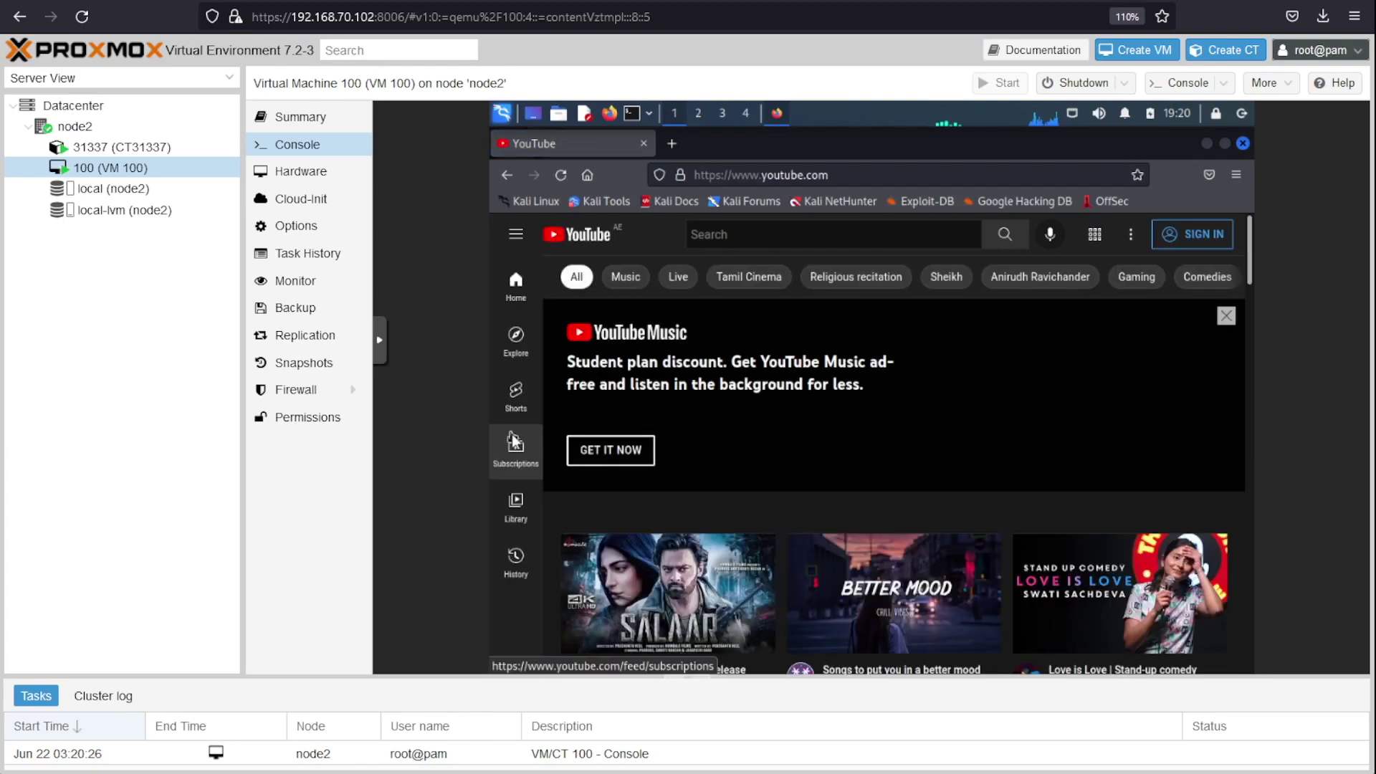
{"action": "scroll", "coordinate": [514, 440], "scroll_direction": "down", "scroll_amount": 10}
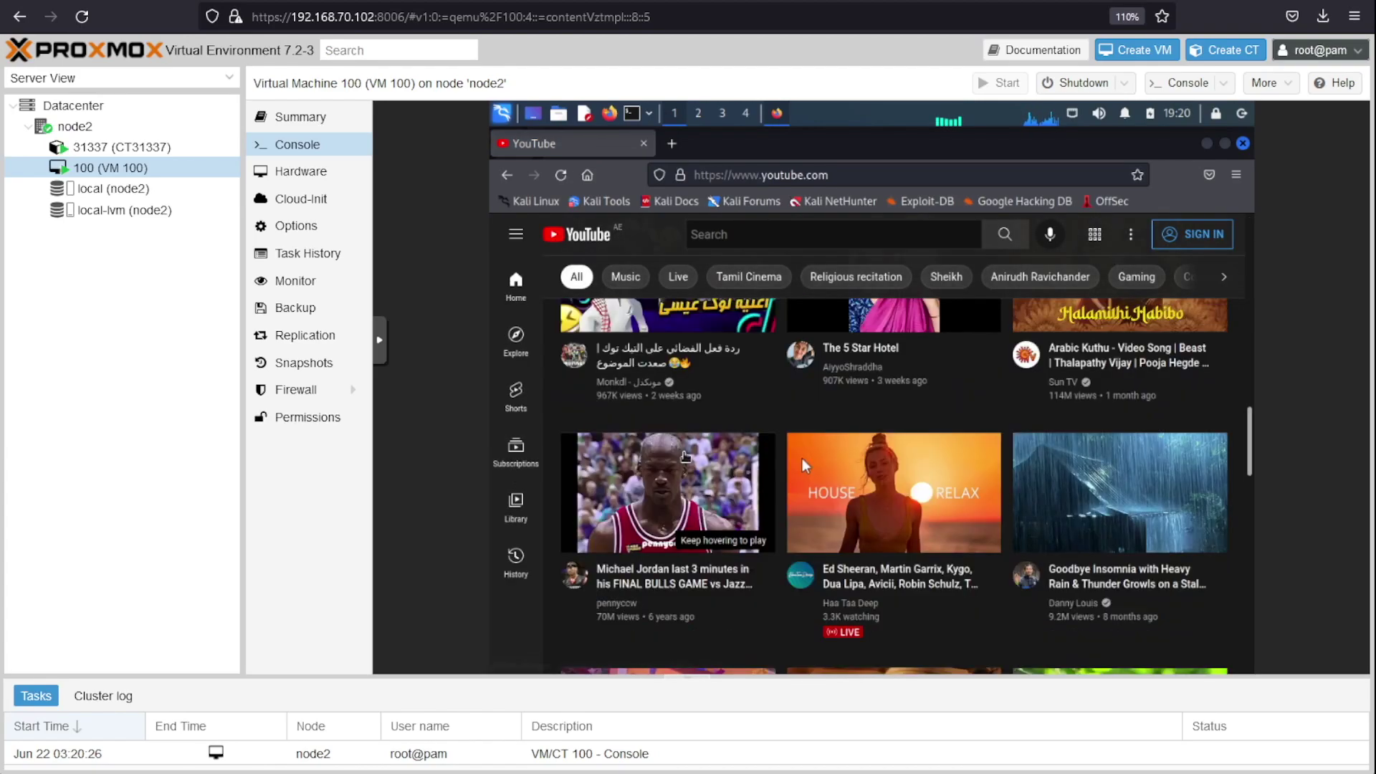
{"action": "left_click", "coordinate": [690, 475]}
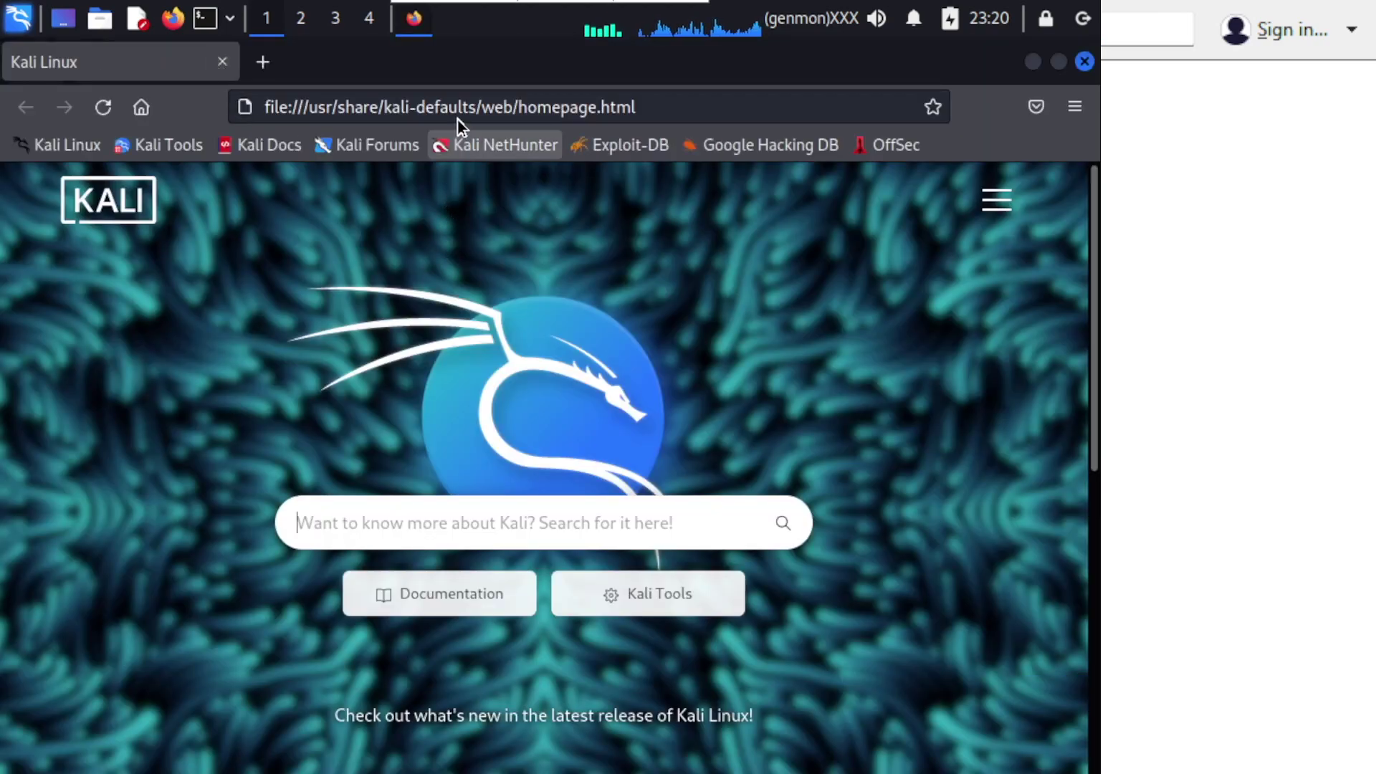
Step: In the container's Firefox, load youtube.com and play the Mike Tyson knockouts video
{"action": "left_click", "coordinate": [457, 119]}
{"action": "type", "text": "outube.com"}
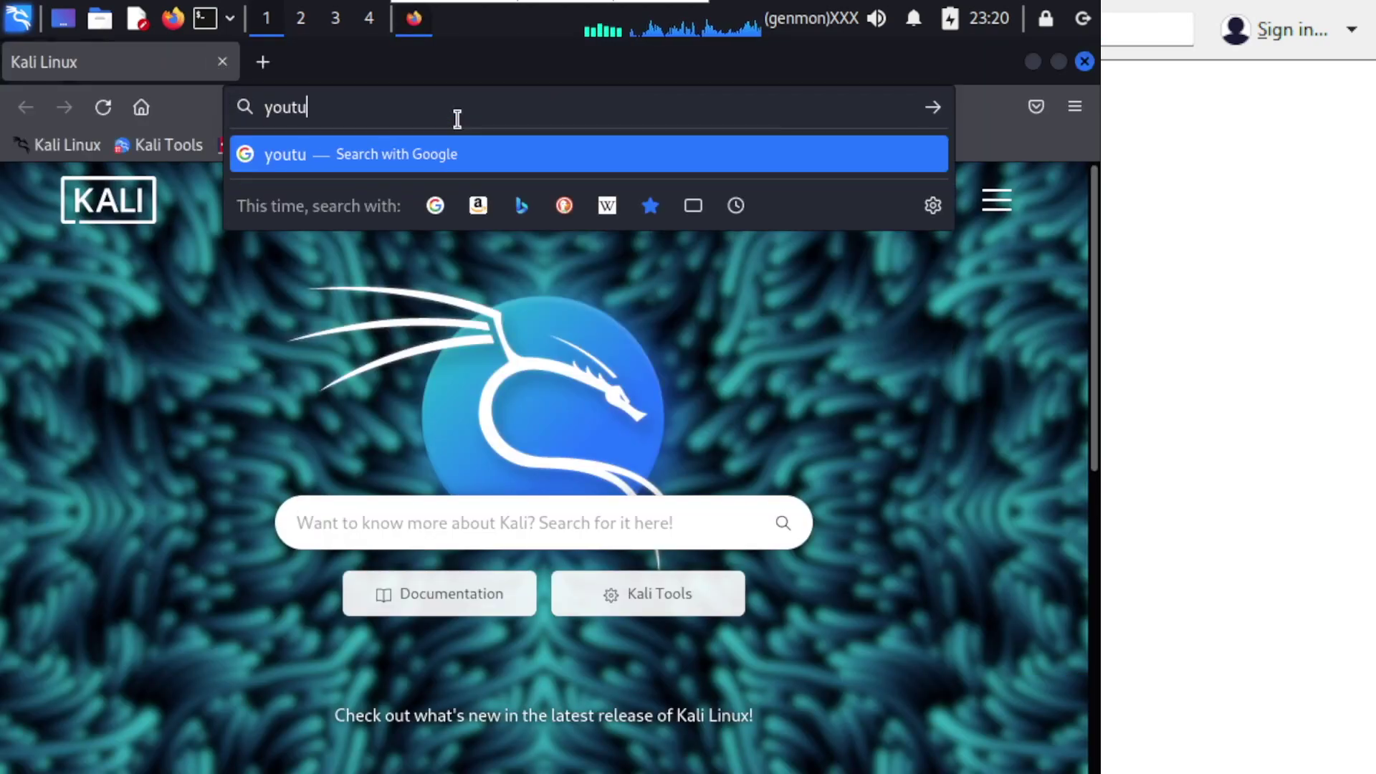
{"action": "key", "text": "Return"}
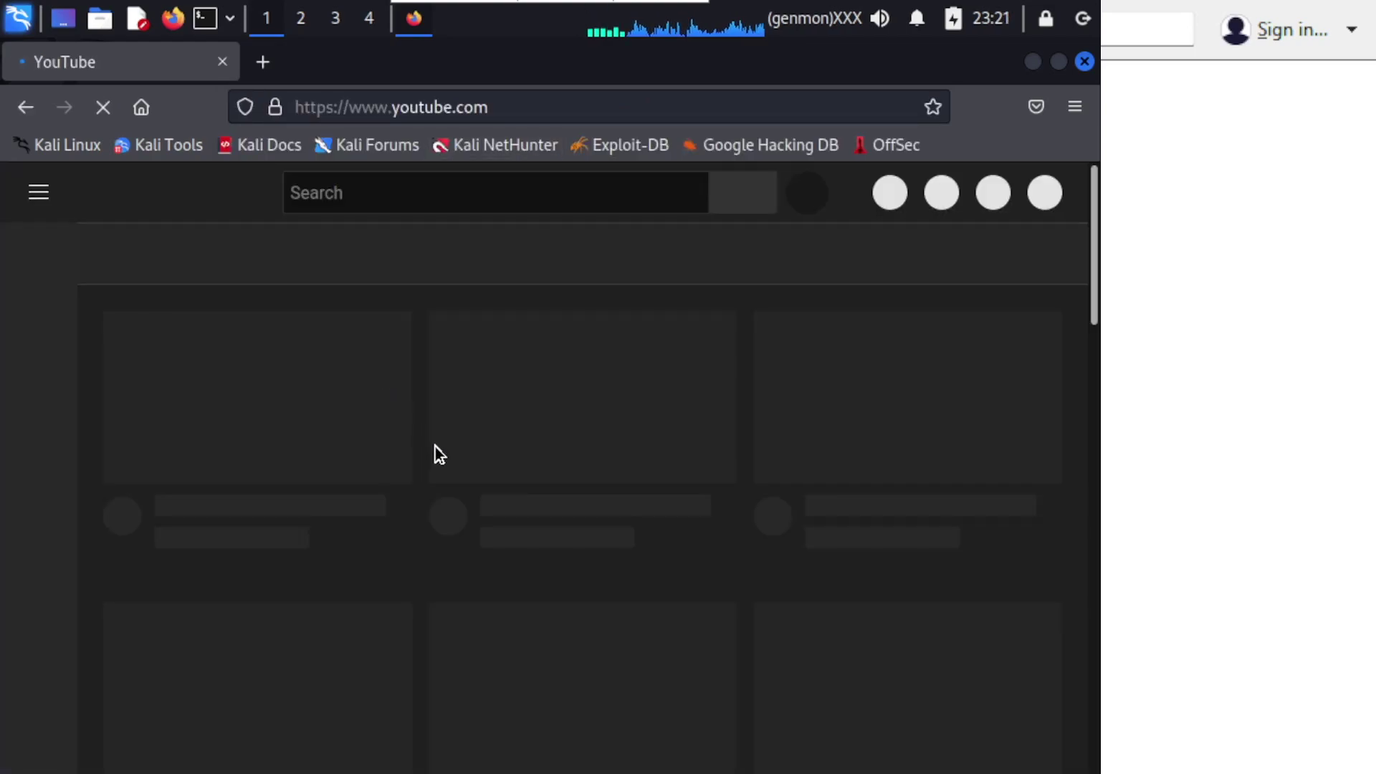
{"action": "scroll", "coordinate": [440, 490], "scroll_direction": "down", "scroll_amount": 10}
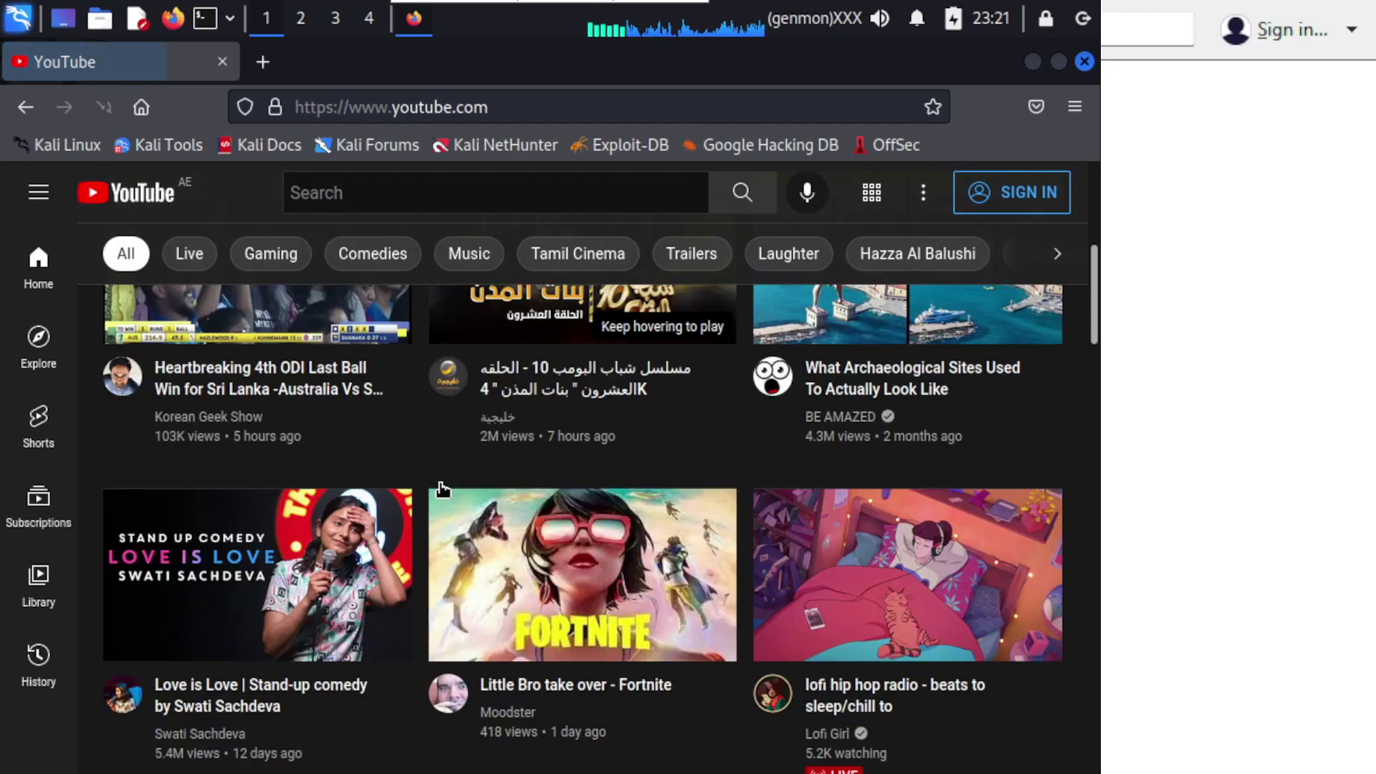
{"action": "scroll", "coordinate": [443, 490], "scroll_direction": "down", "scroll_amount": 3}
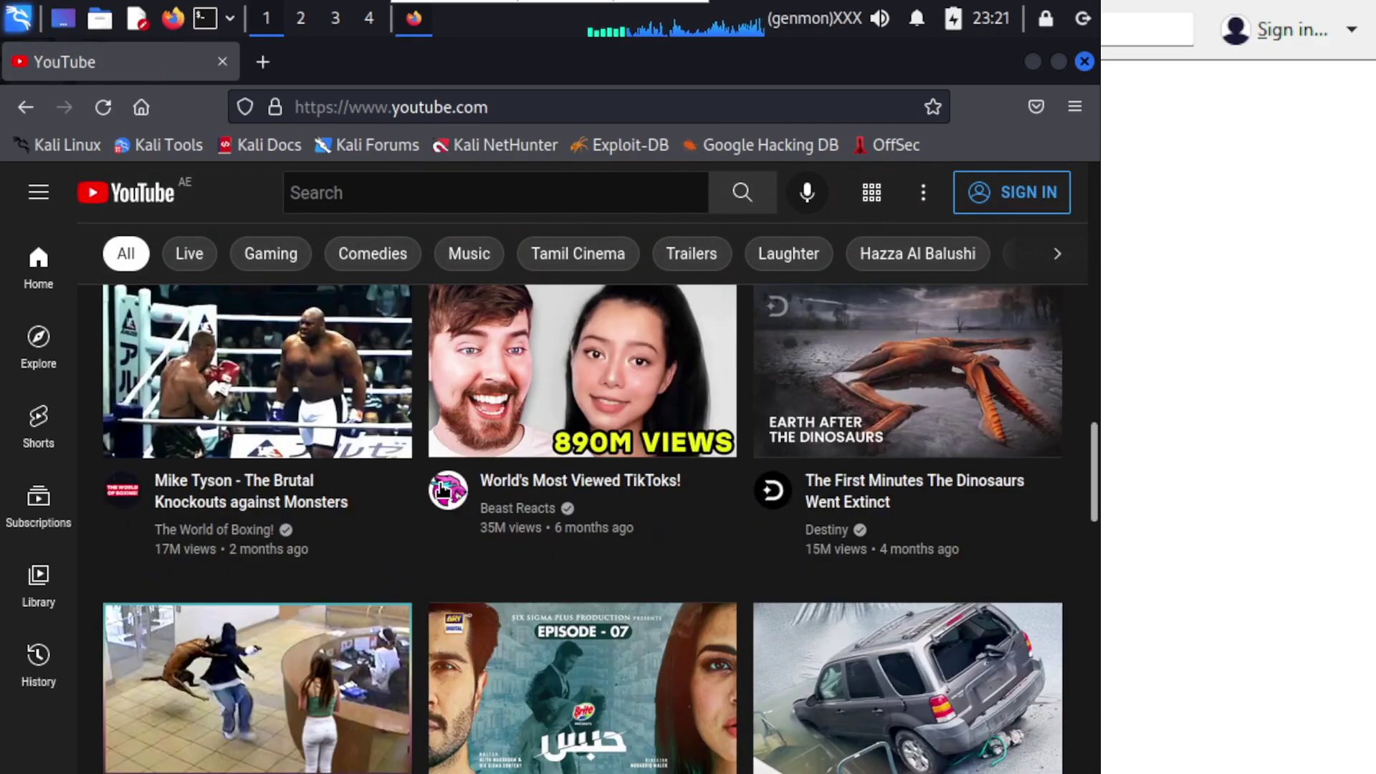
{"action": "left_click", "coordinate": [251, 378]}
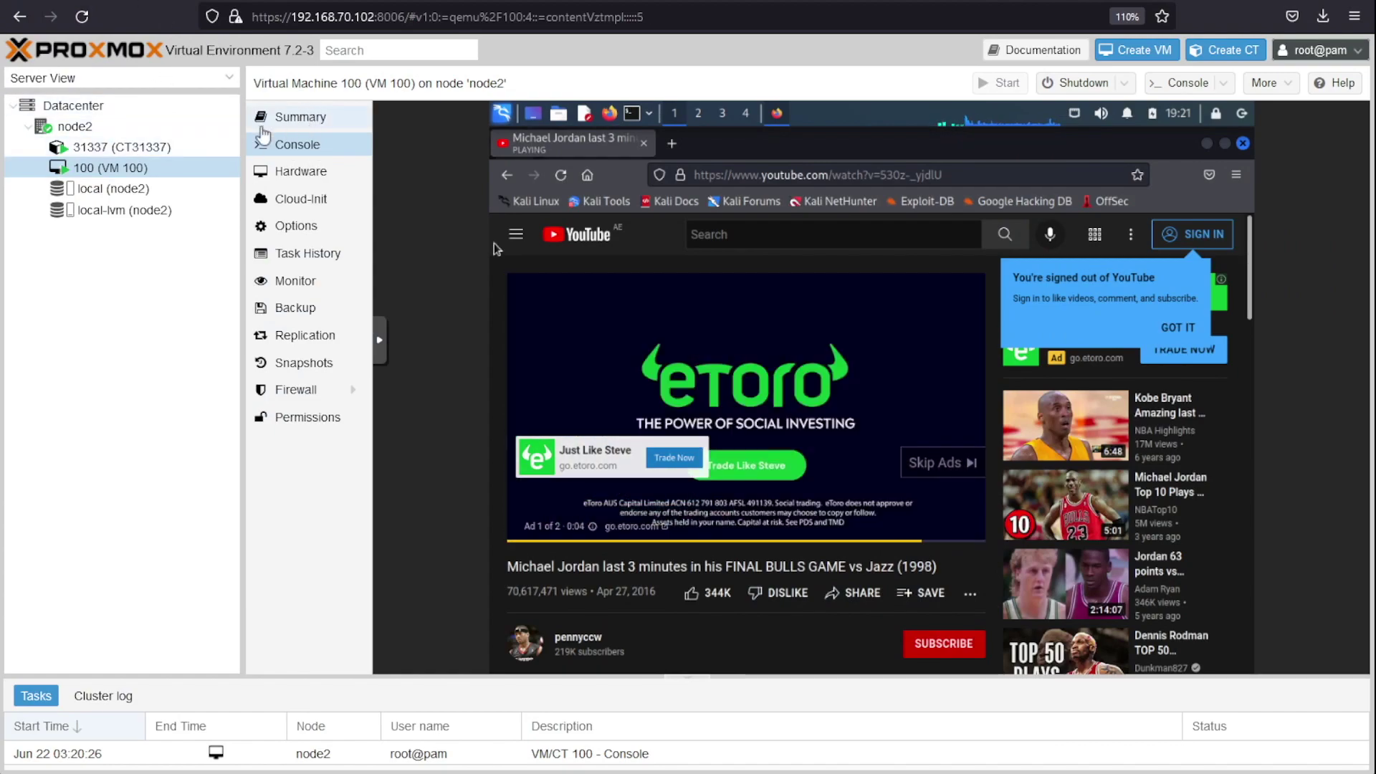
Step: Check VM 100's and CT31337's summaries, note the container's memory usage, then open its text console
{"action": "left_click", "coordinate": [275, 126]}
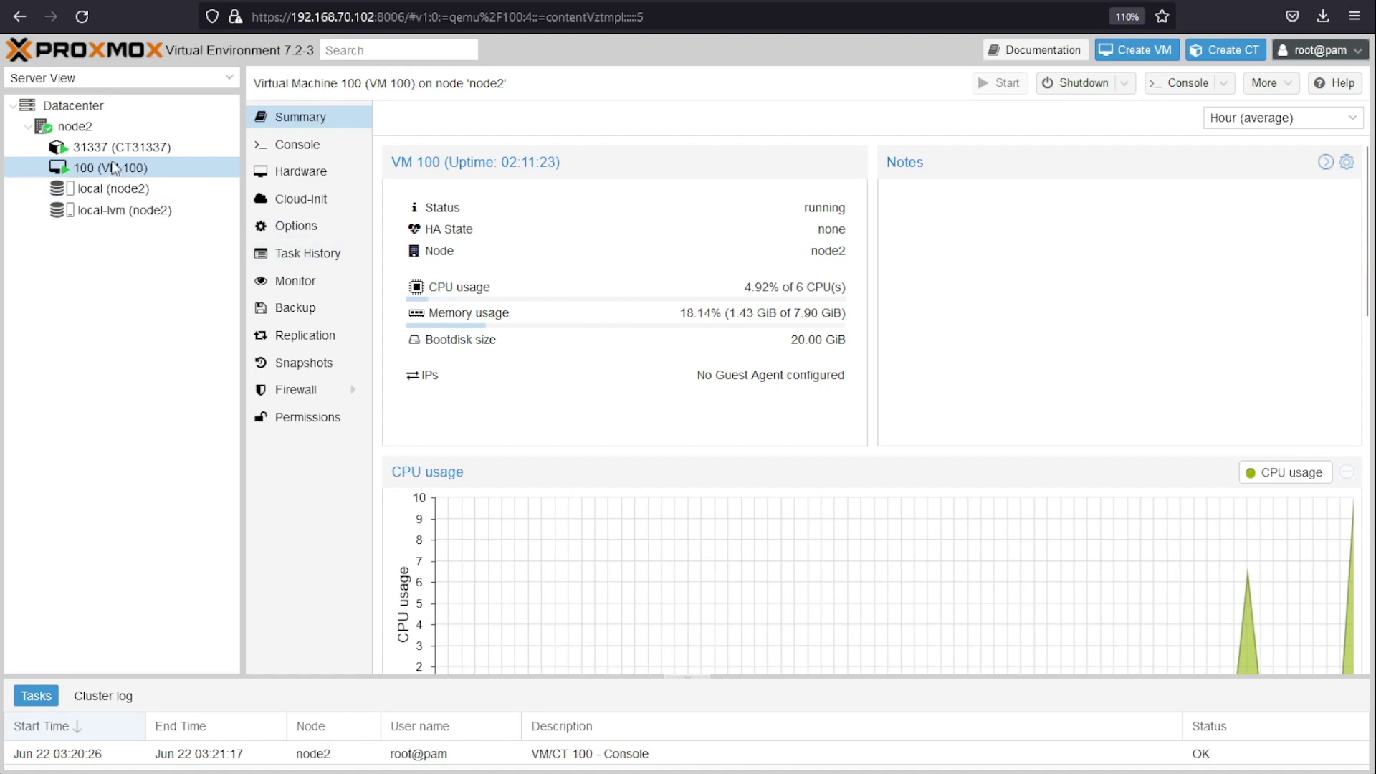
{"action": "left_click", "coordinate": [113, 151]}
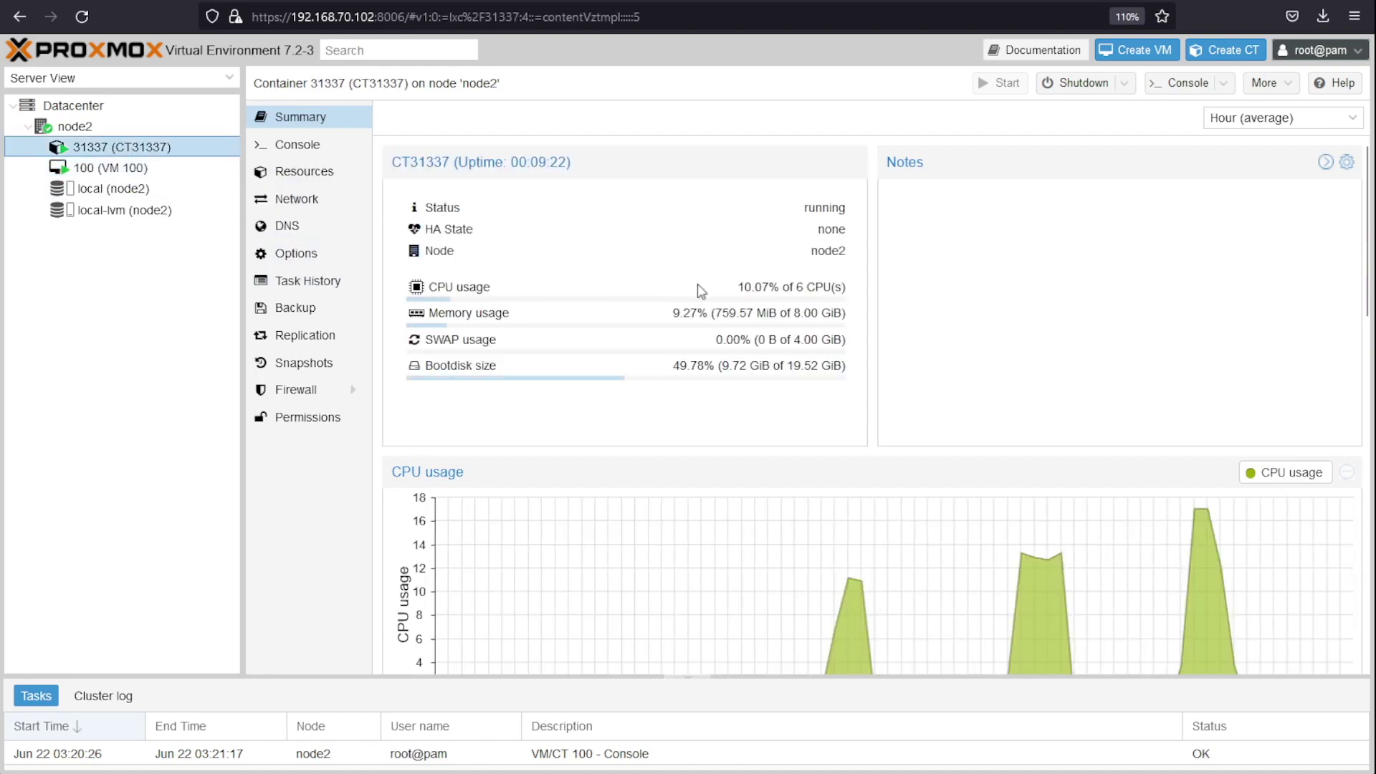
{"action": "left_click_drag", "start_coordinate": [716, 313], "coordinate": [785, 313]}
{"action": "left_click", "coordinate": [753, 343]}
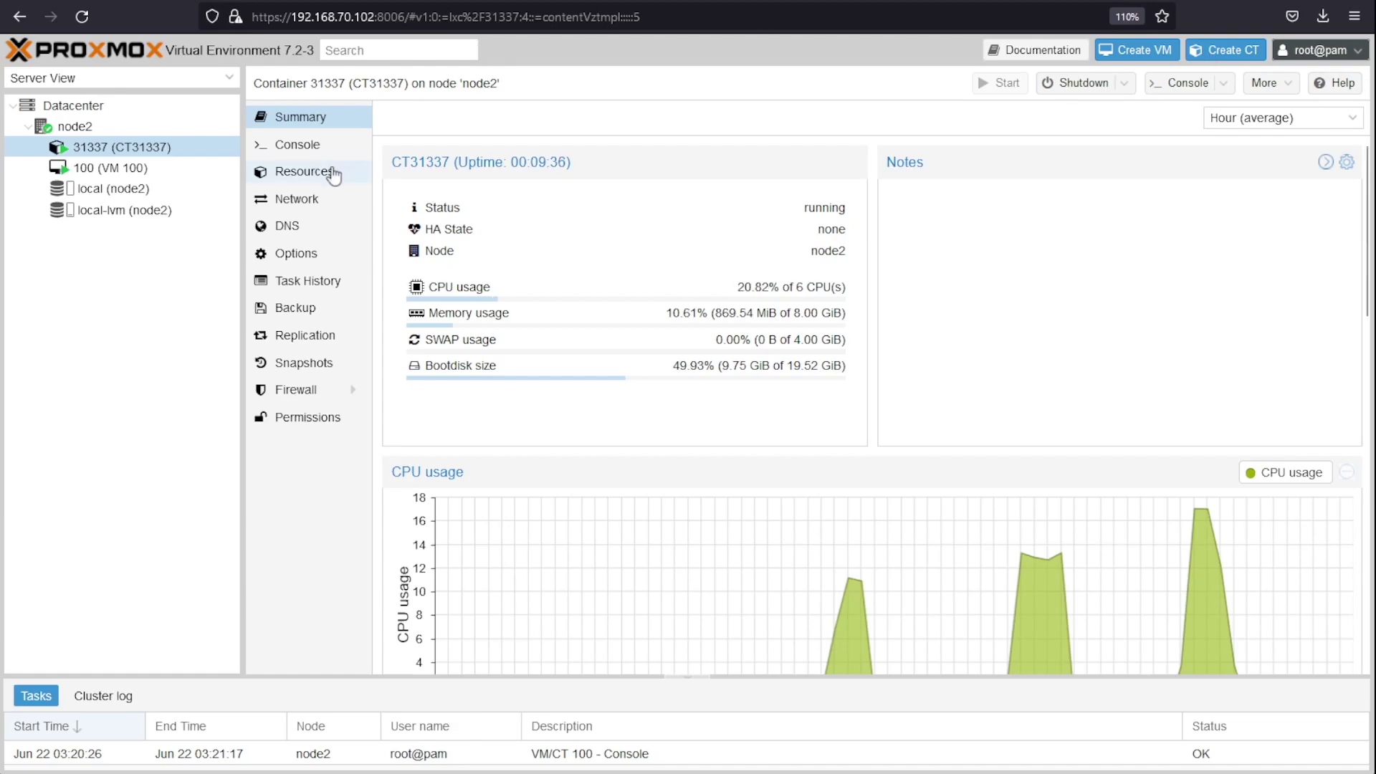
{"action": "left_click", "coordinate": [298, 145]}
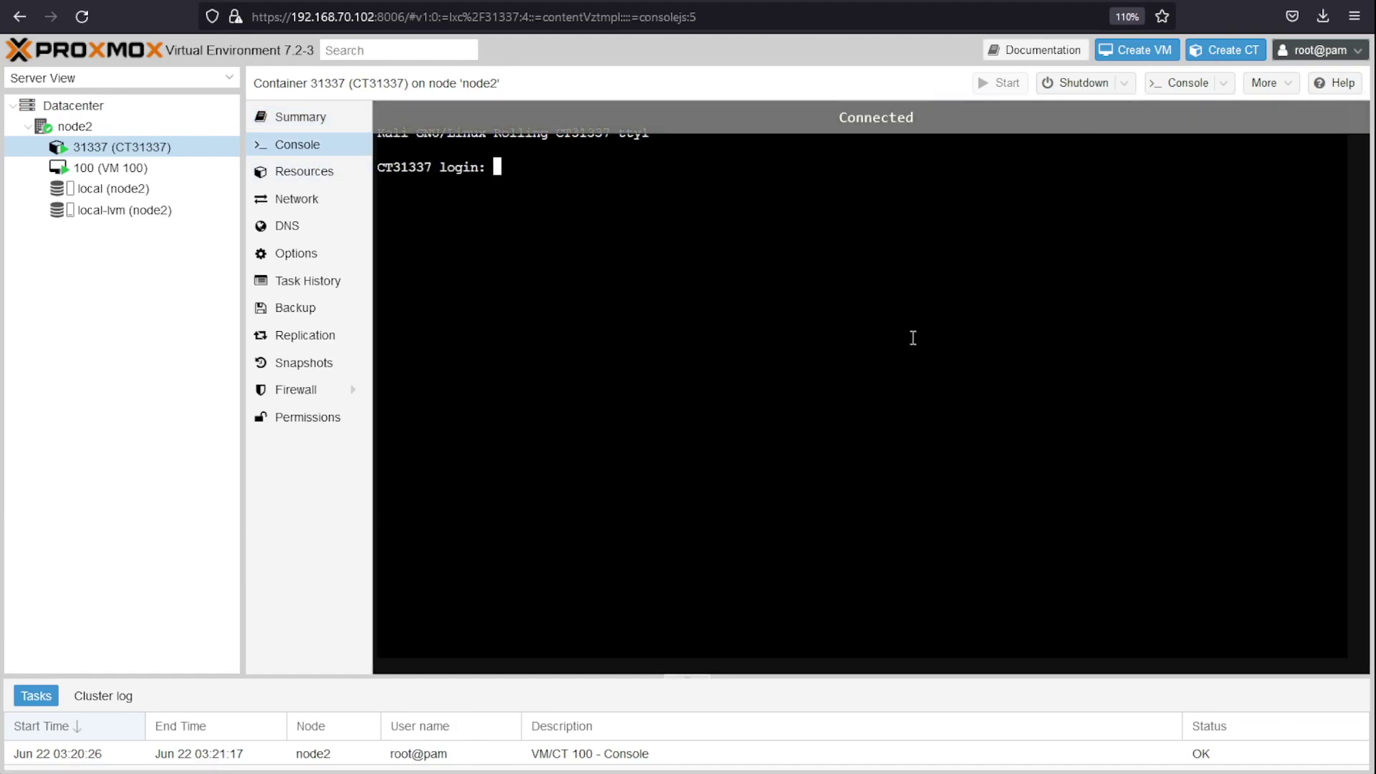
Step: Close the YouTube Firefox window in VM 100's console, then show node2's guest overview
{"action": "left_click", "coordinate": [215, 170]}
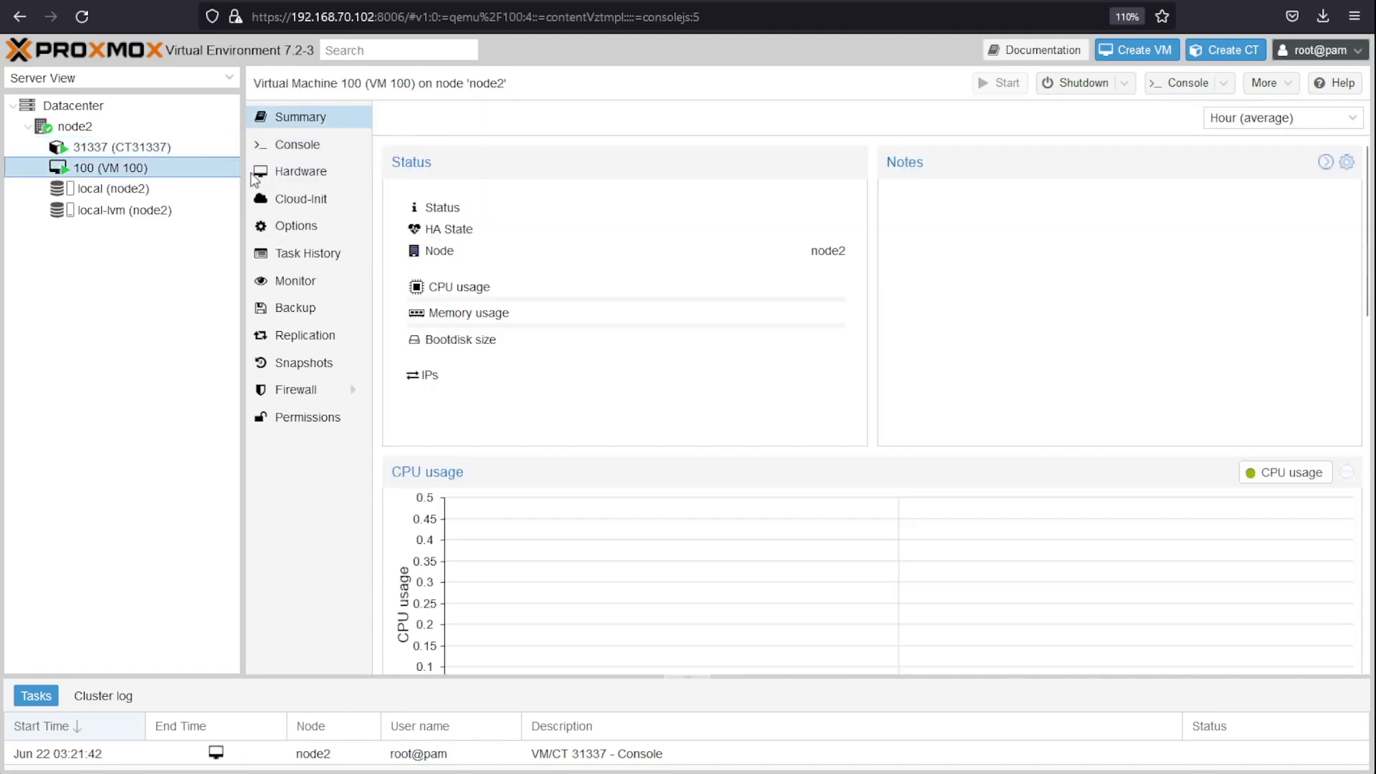
{"action": "left_click", "coordinate": [313, 149]}
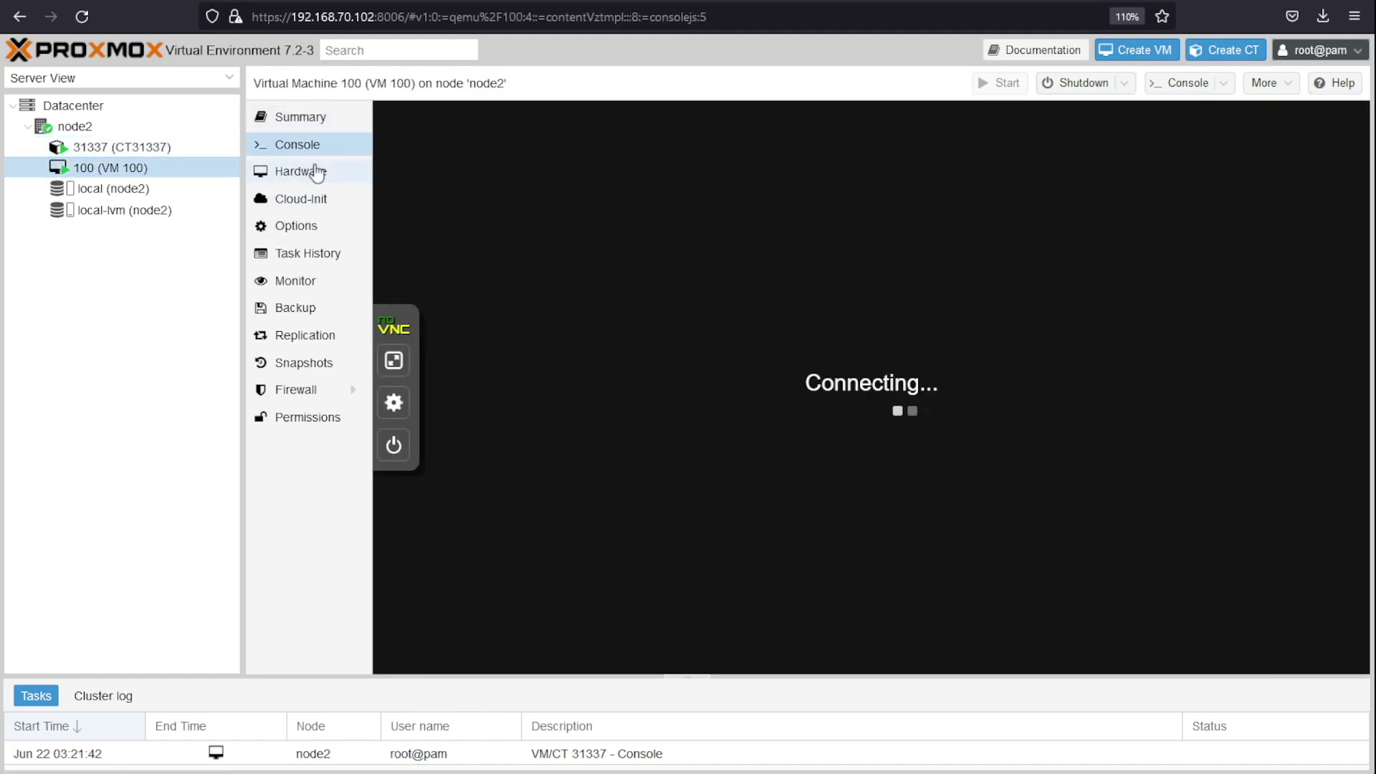
{"action": "left_click", "coordinate": [316, 173]}
{"action": "left_click", "coordinate": [328, 142]}
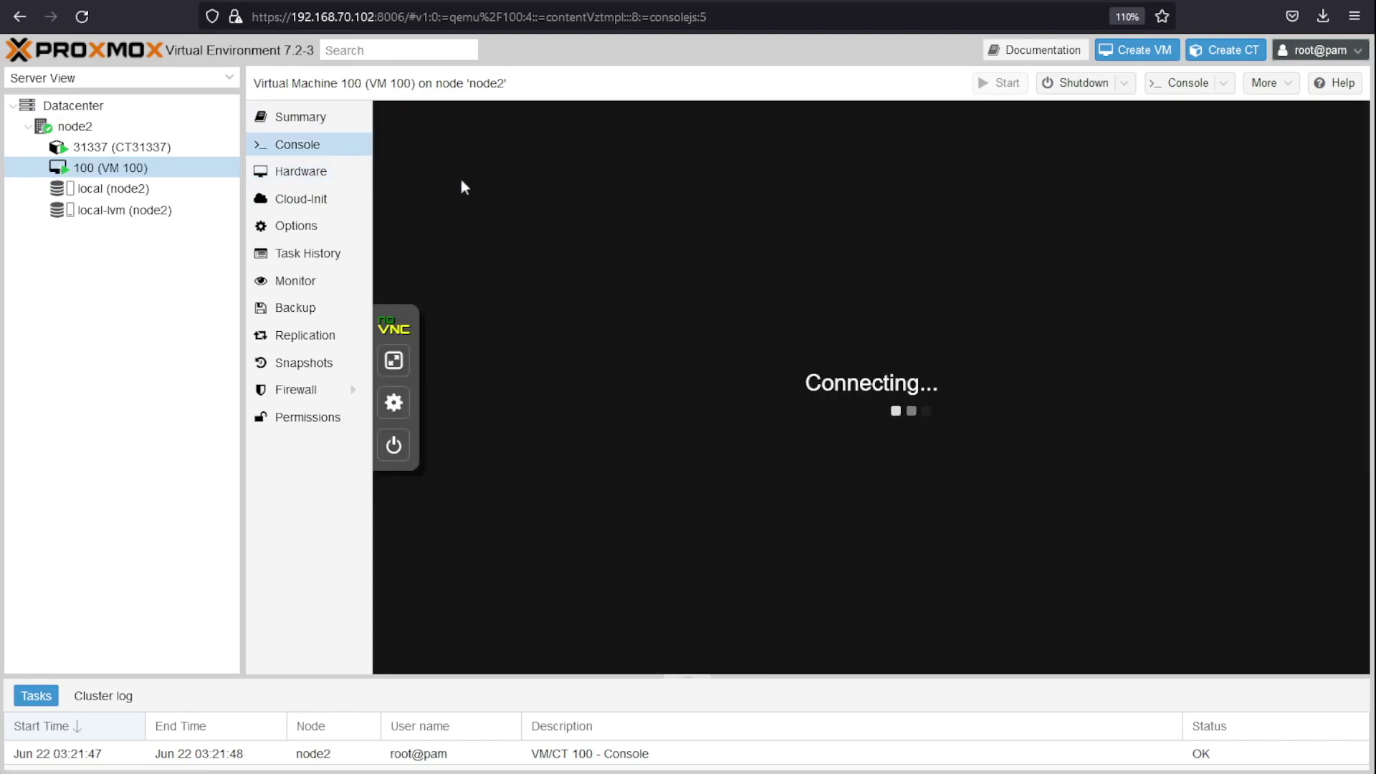
{"action": "mouse_move", "coordinate": [1054, 532]}
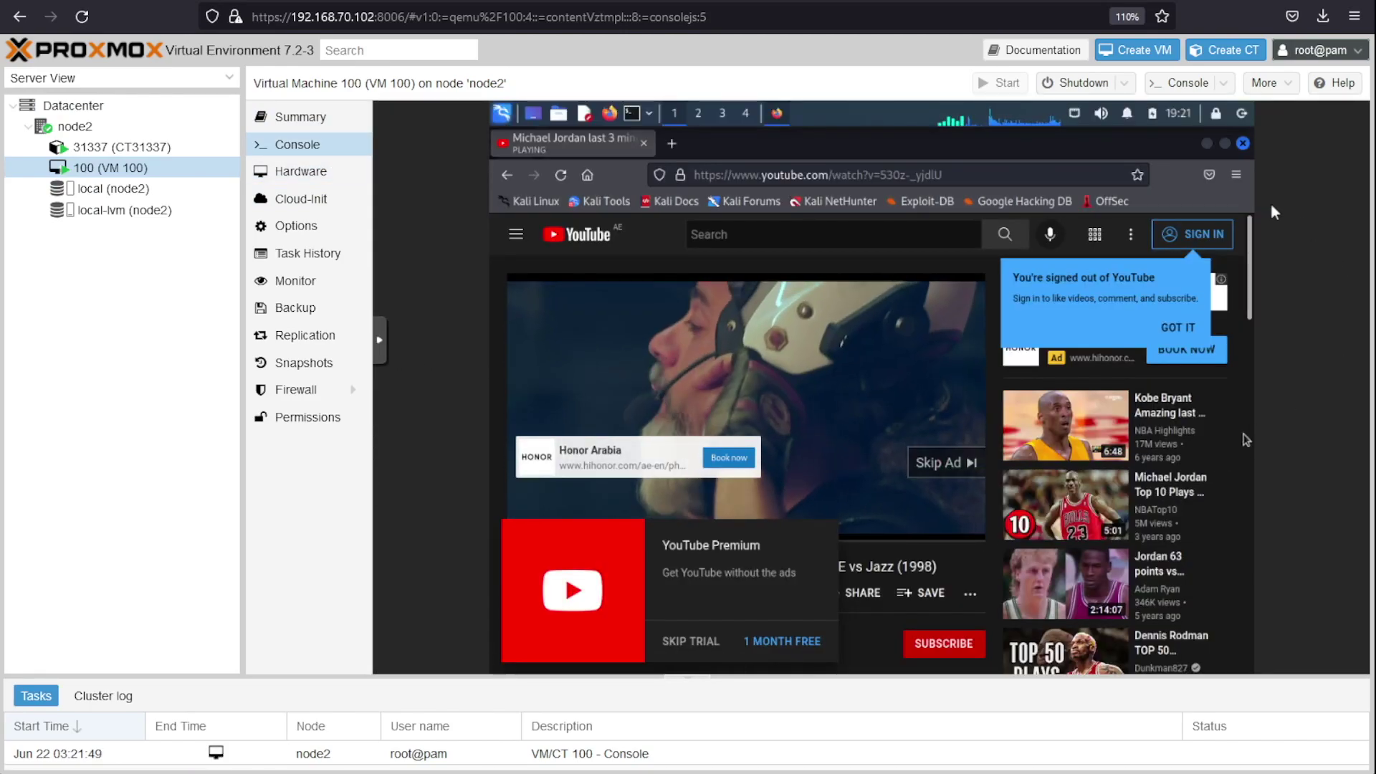
{"action": "left_click", "coordinate": [1242, 144]}
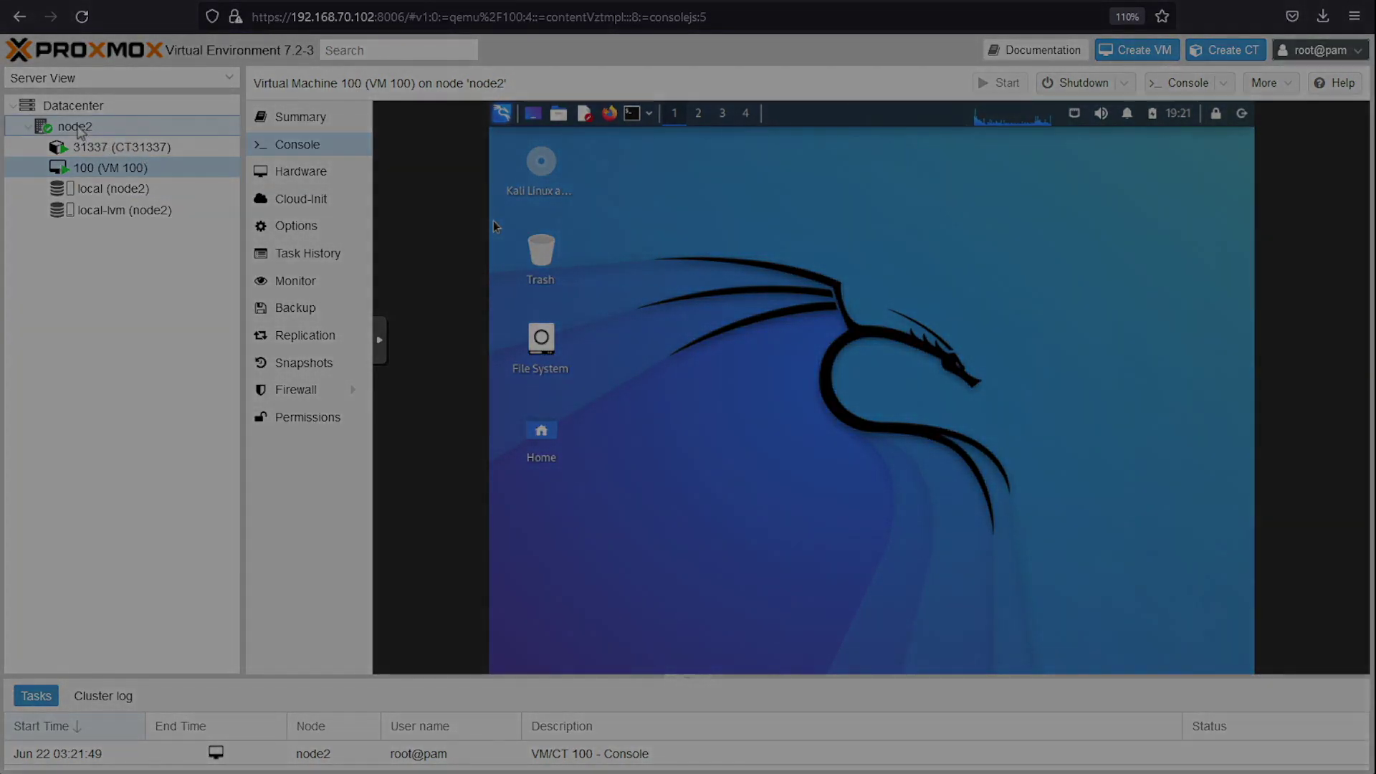
{"action": "left_click", "coordinate": [79, 127]}
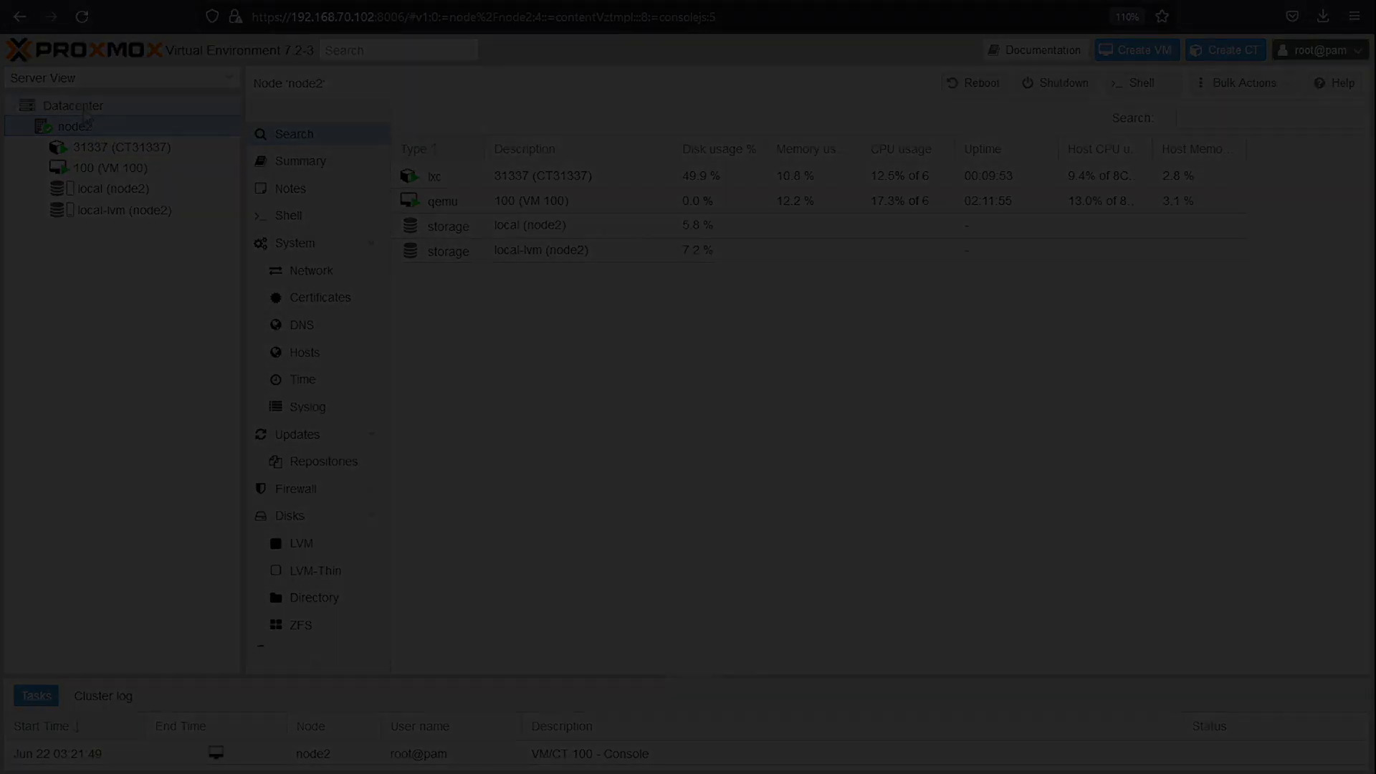